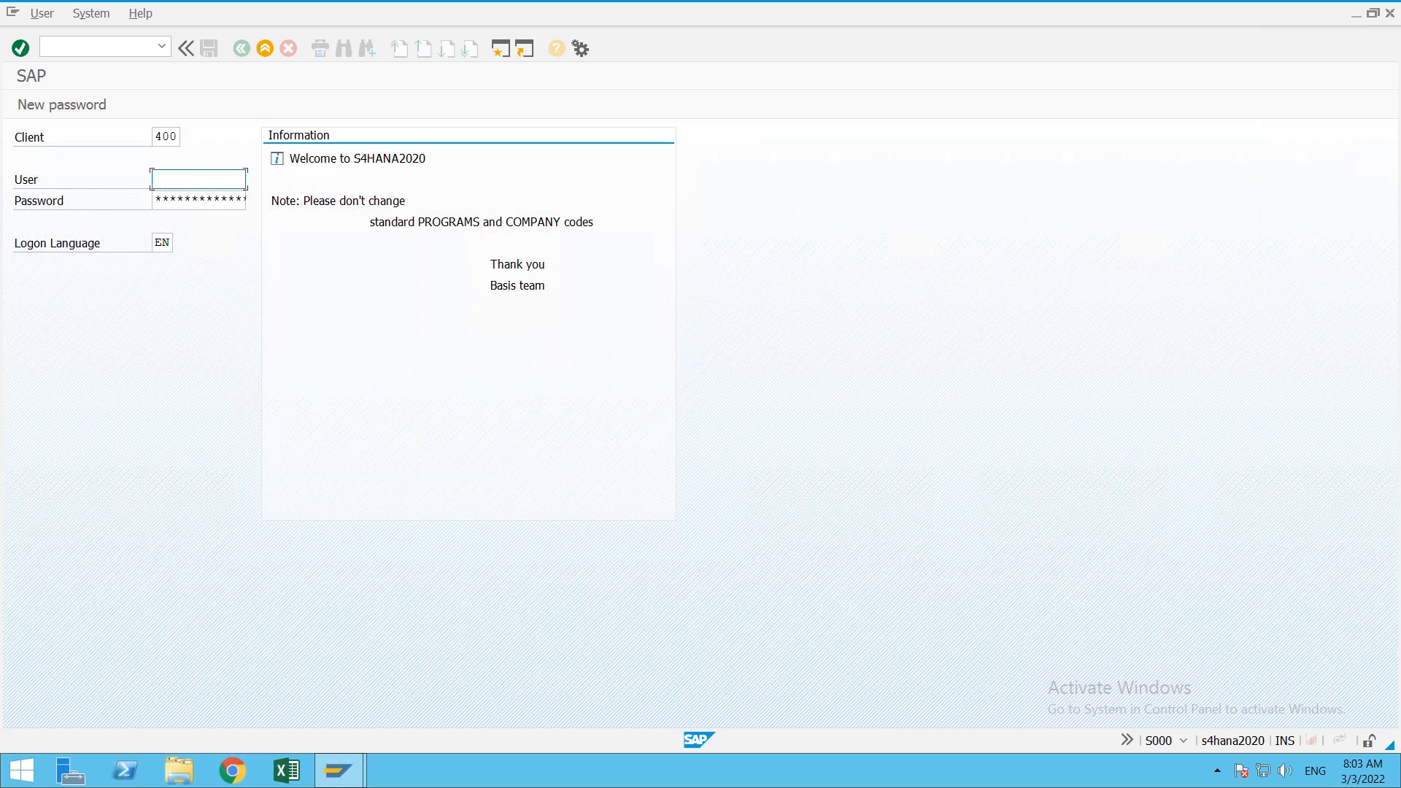
# Step: Log on to client 400 with the remembered user name and the account password
pyautogui.click(206, 186)
pyautogui.click(206, 186)
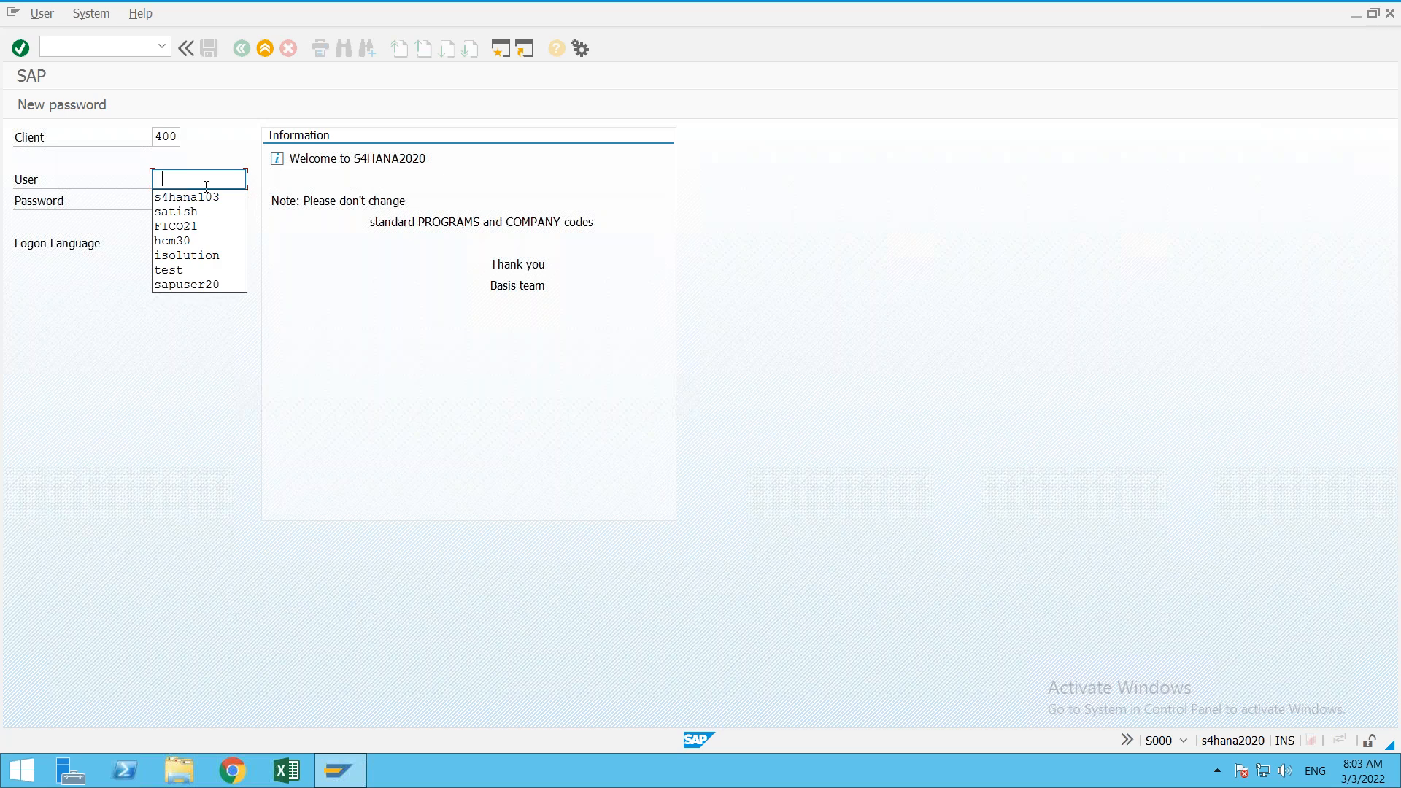
pyautogui.press('Down')
pyautogui.press('Return')
pyautogui.press('Tab')
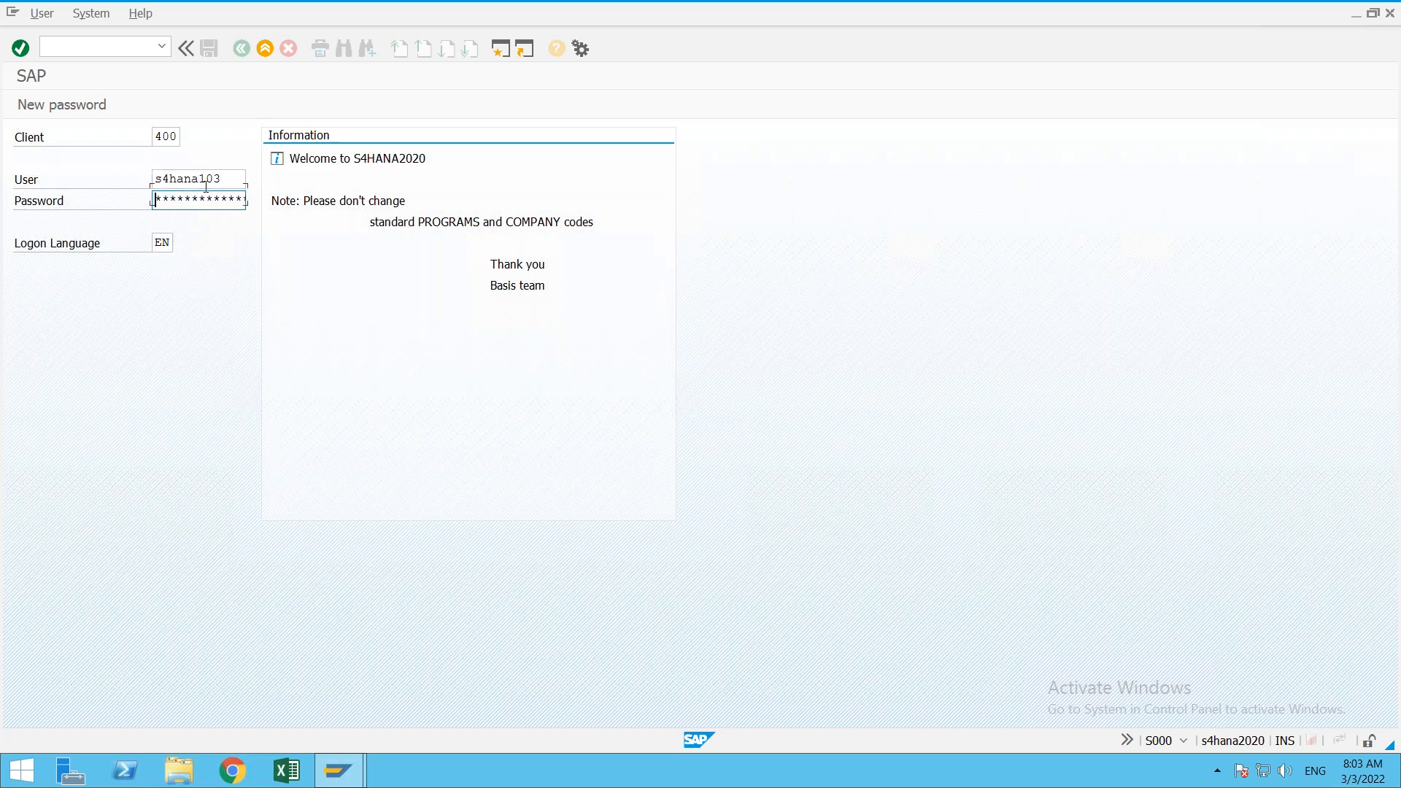
pyautogui.write('*********')
pyautogui.press('Return')
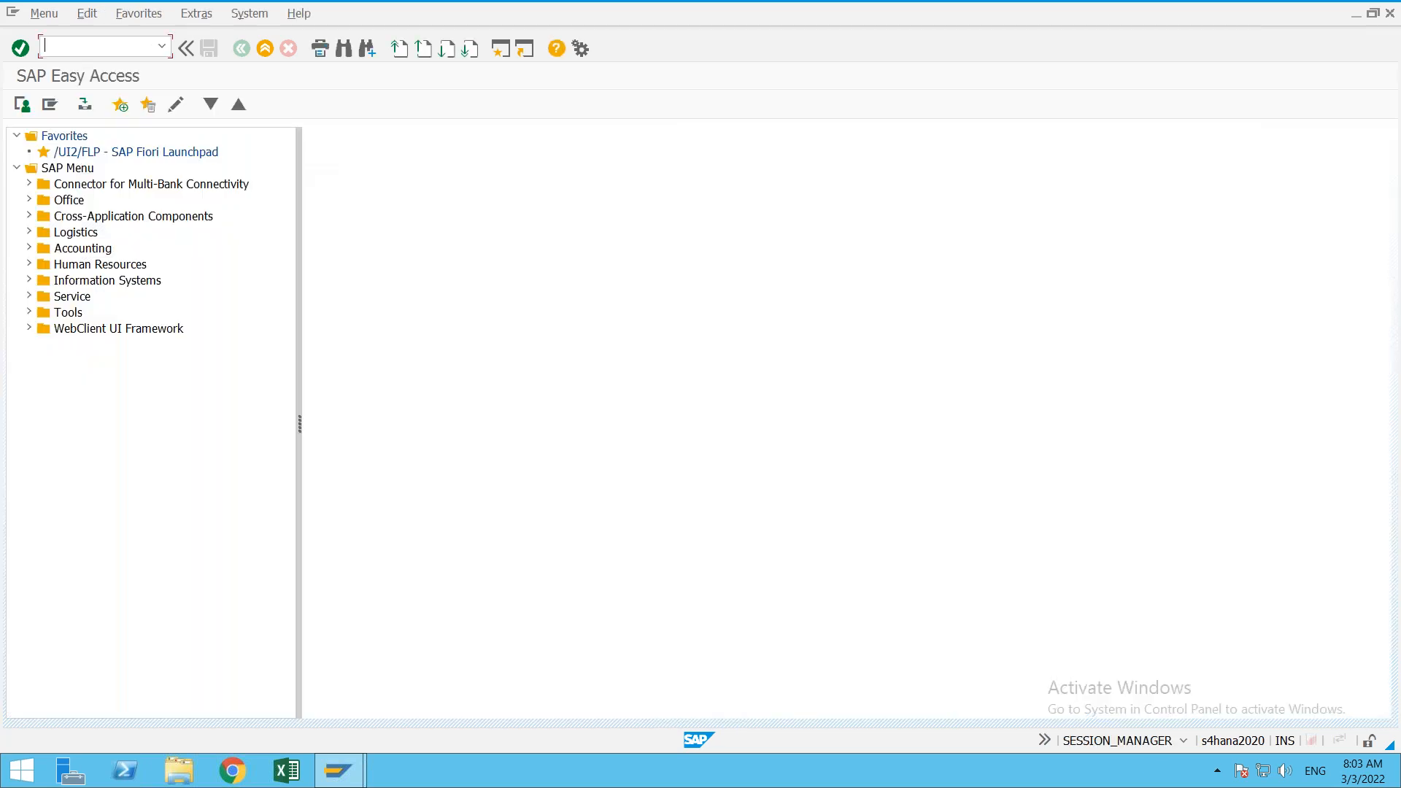
# Step: Run SPRO and open Define company under Enterprise Structure > Definition > Financial Accounting
pyautogui.write('spro')
pyautogui.press('Return')
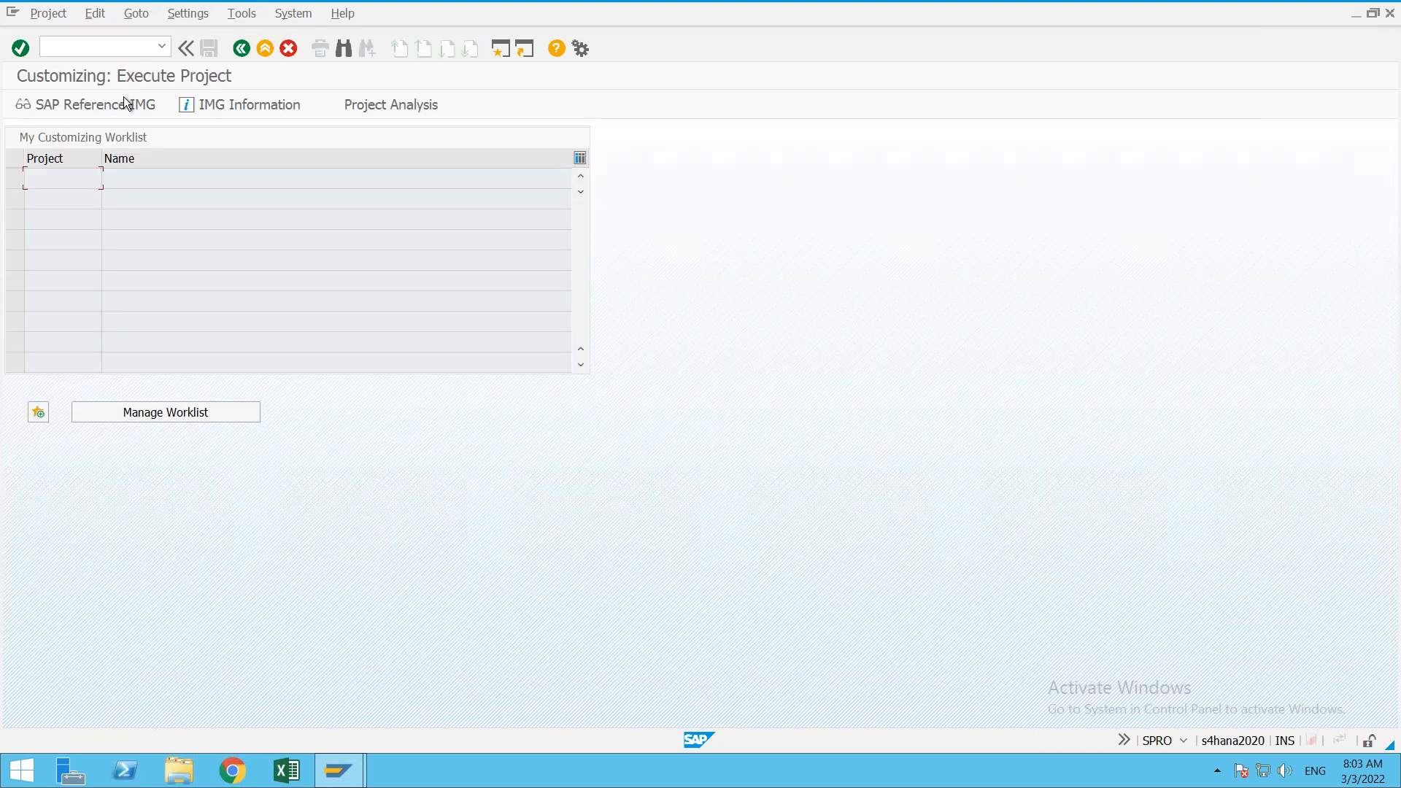
pyautogui.click(125, 98)
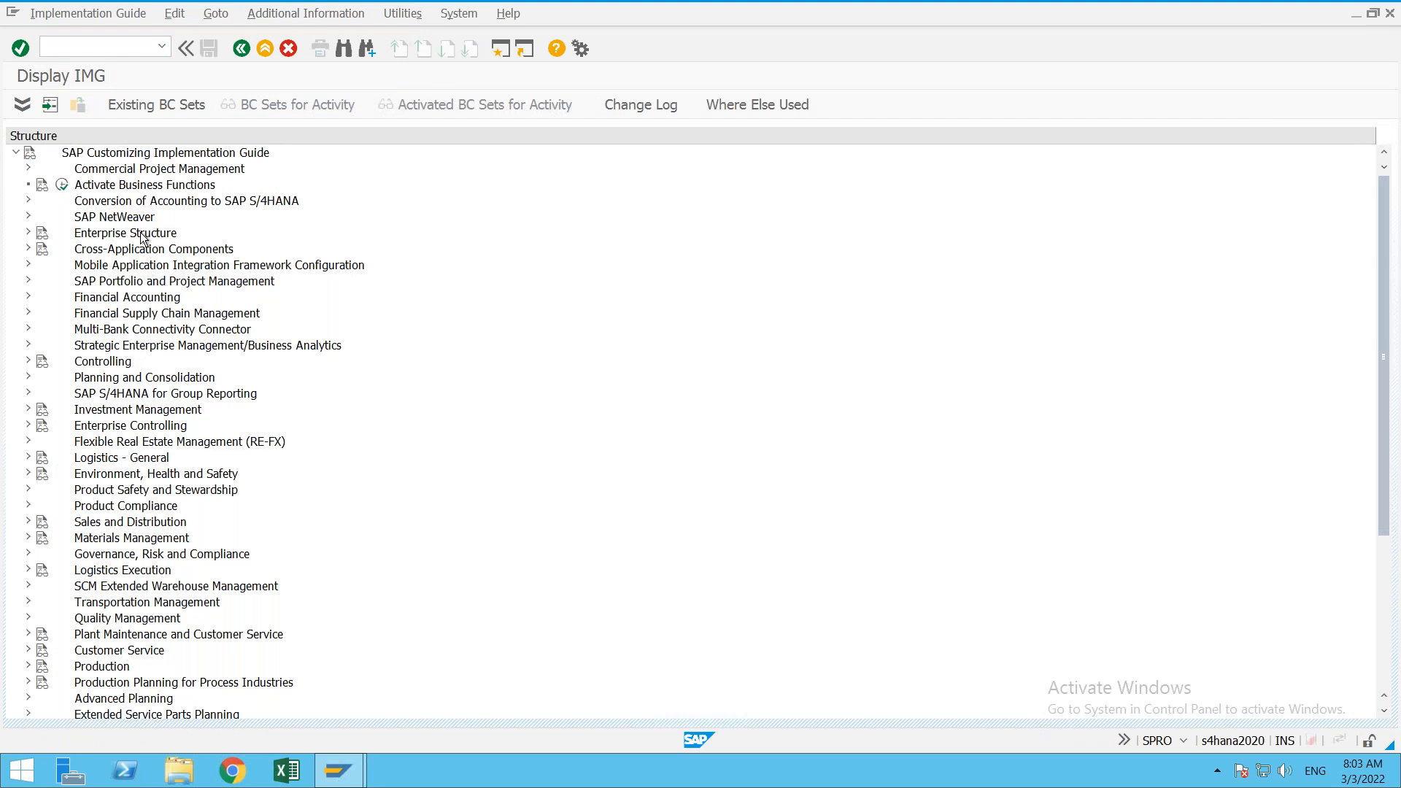
pyautogui.doubleClick(143, 238)
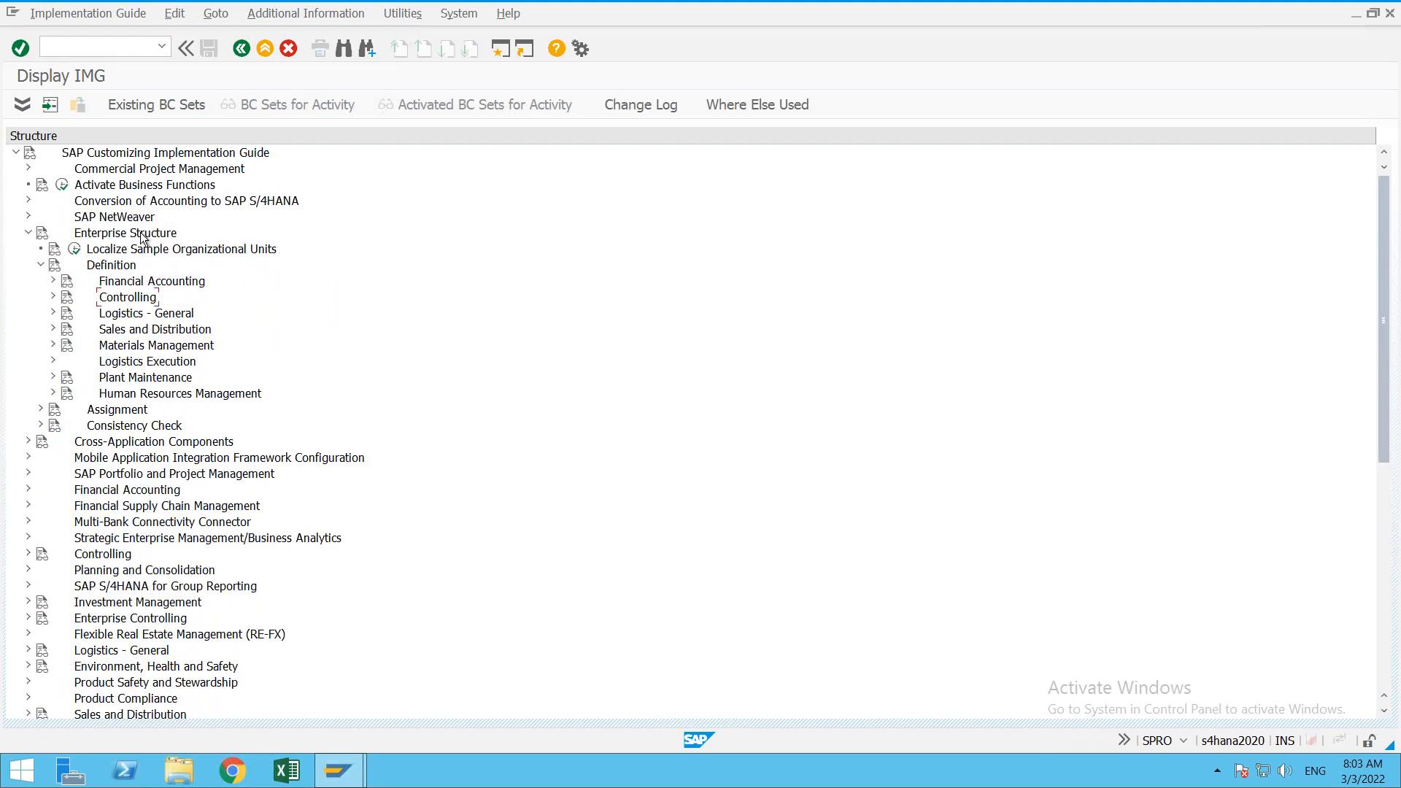
pyautogui.click(100, 297)
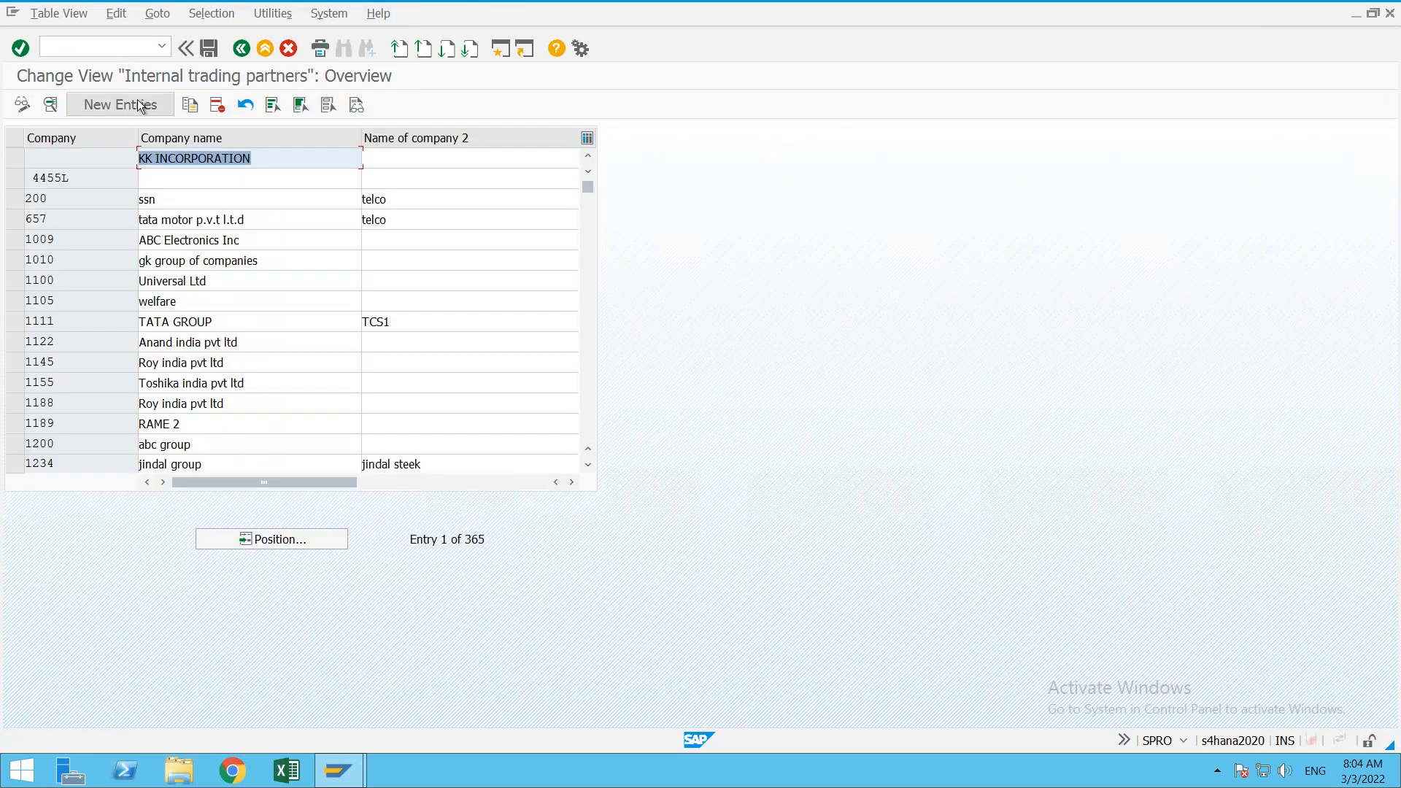
# Step: Start a new company entry with ID ADARSH and edit the company name
pyautogui.click(137, 103)
pyautogui.click(245, 138)
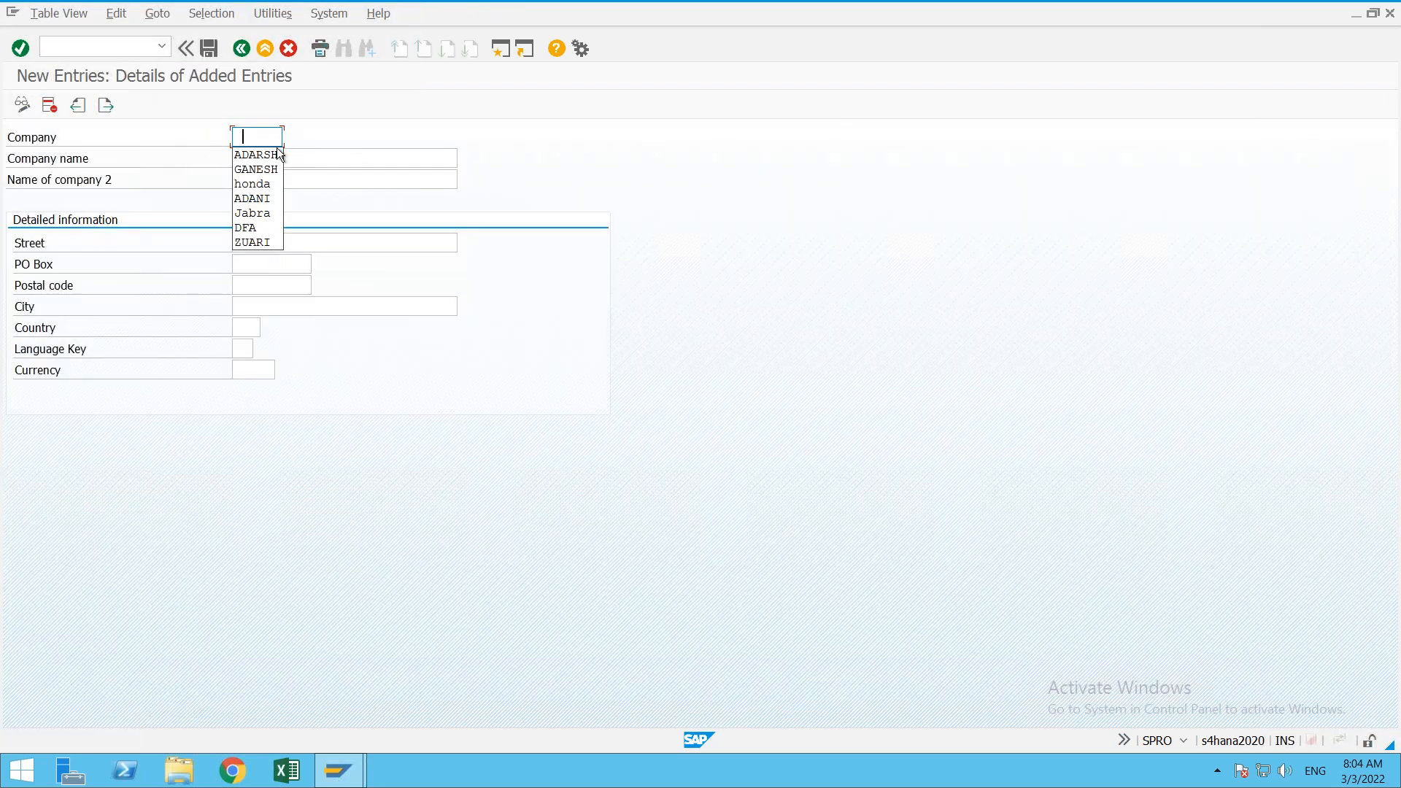
pyautogui.click(255, 155)
pyautogui.click(364, 158)
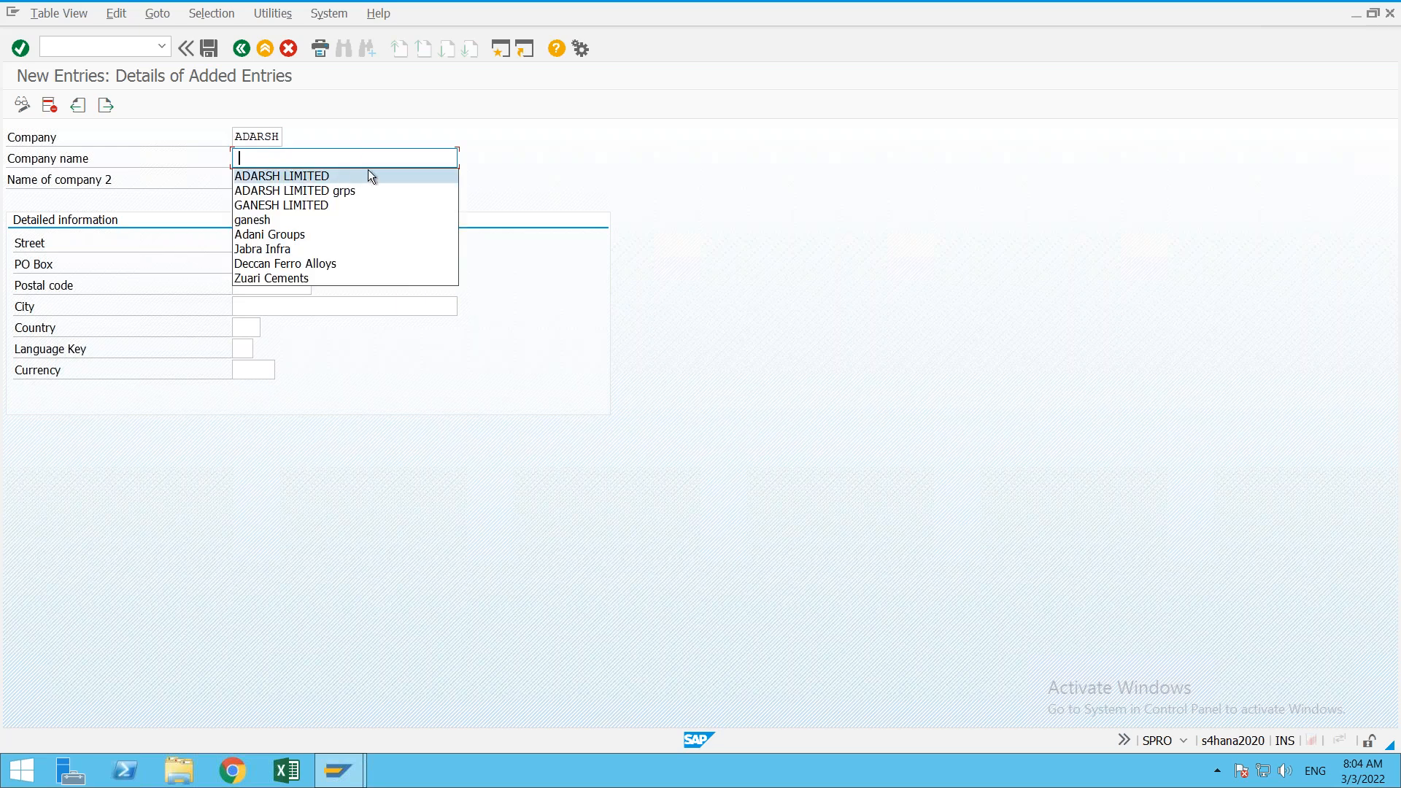
pyautogui.click(343, 175)
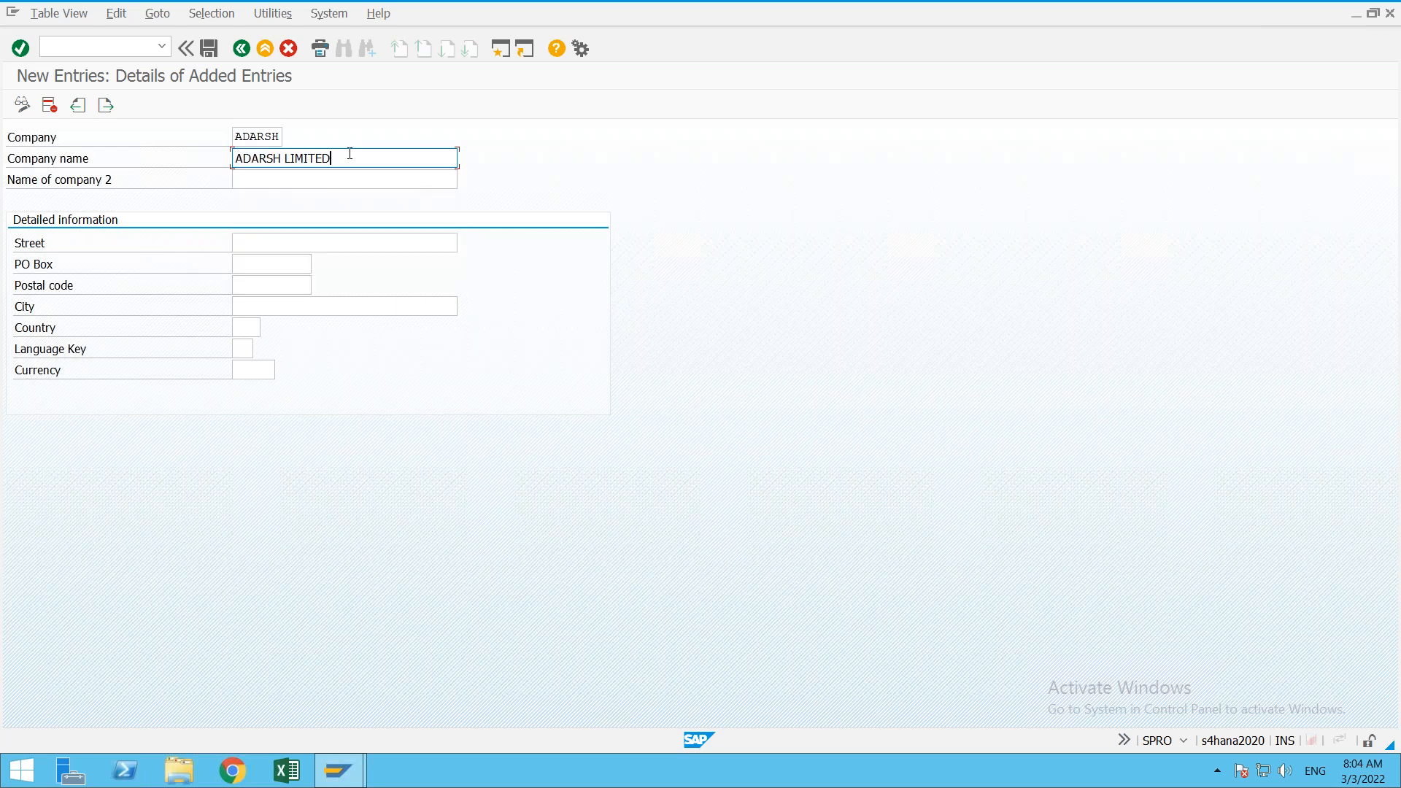
pyautogui.press('BackSpace')
pyautogui.press('BackSpace')
pyautogui.press('BackSpace')
pyautogui.press('BackSpace')
pyautogui.press('BackSpace')
pyautogui.press('BackSpace')
pyautogui.press('BackSpace')
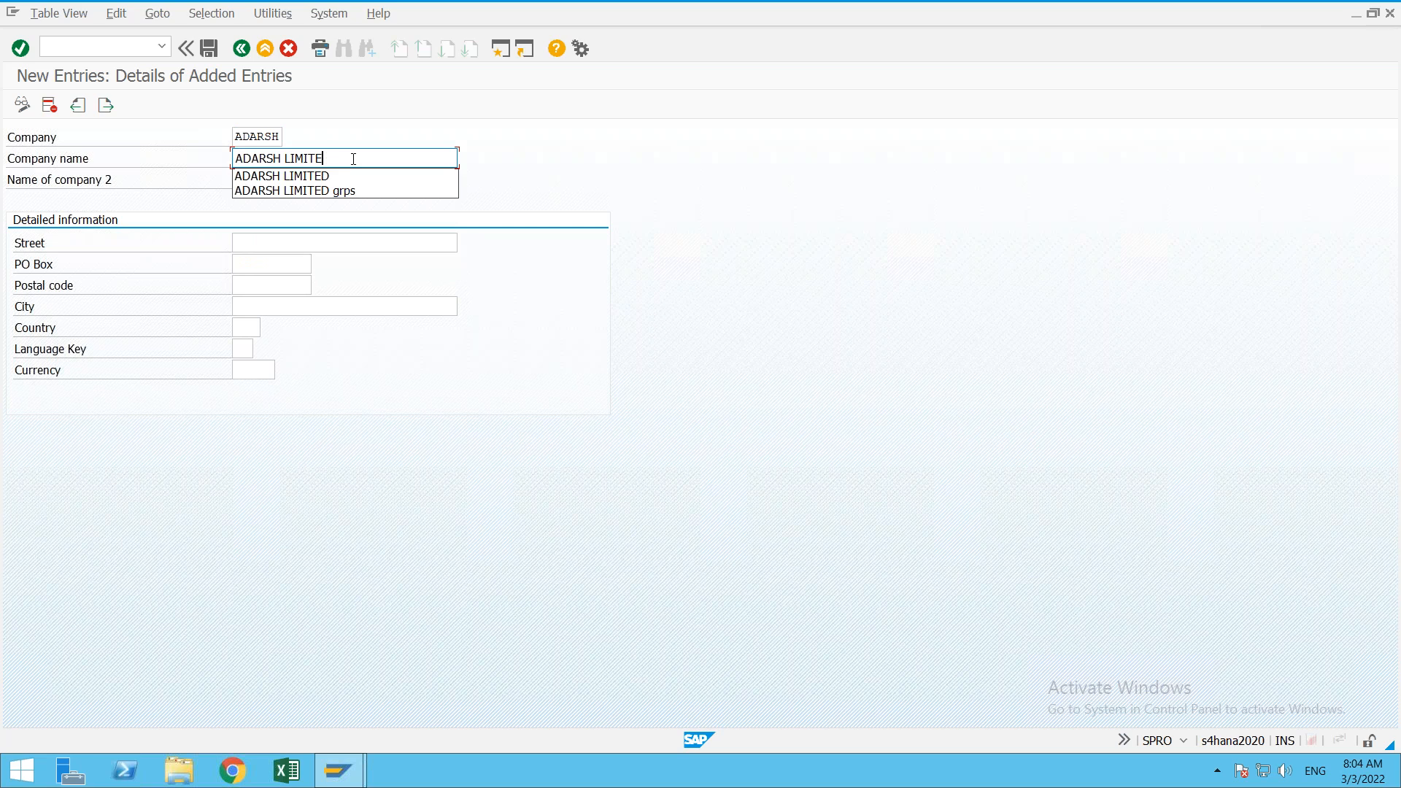
pyautogui.write('grops')
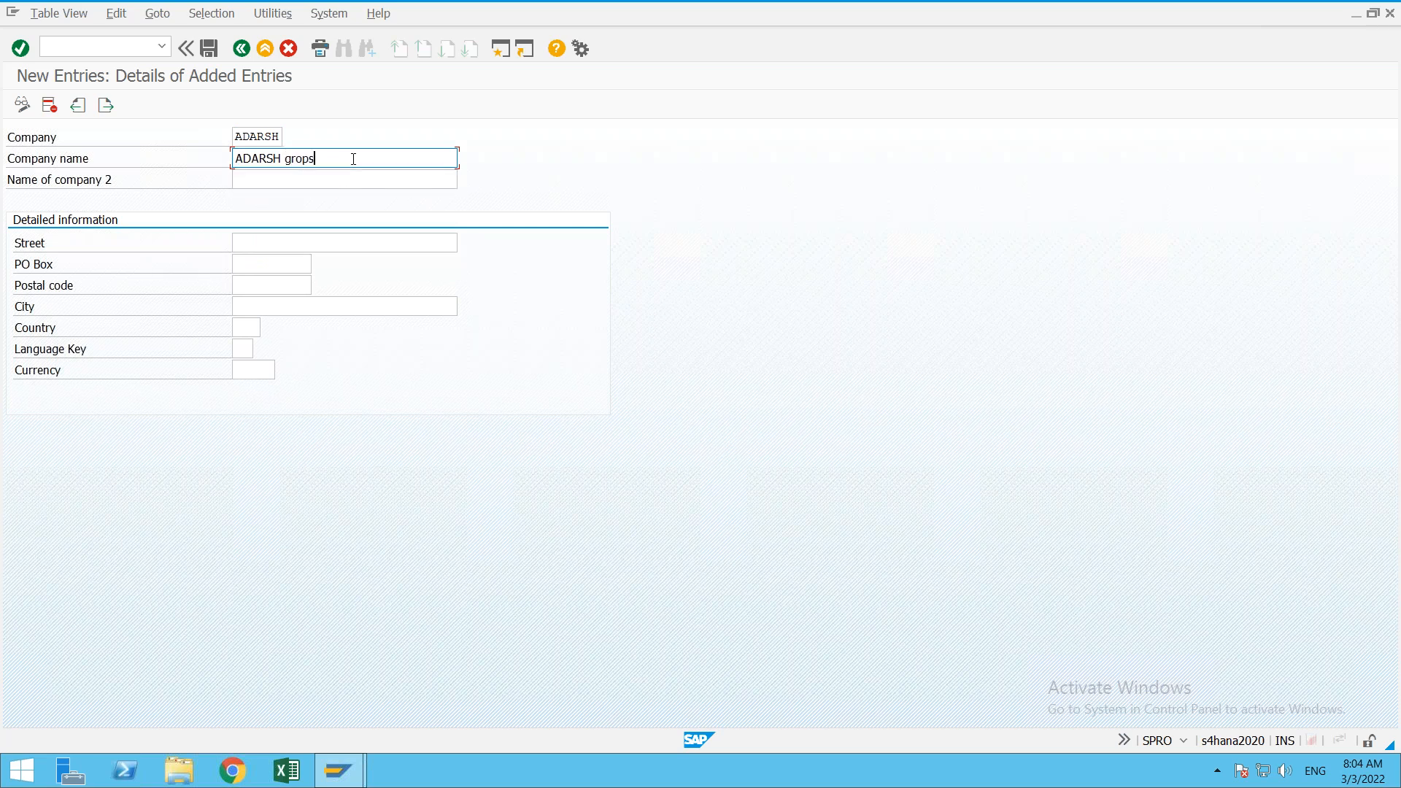
pyautogui.press('BackSpace')
pyautogui.press('BackSpace')
pyautogui.write('uo')
pyautogui.press('BackSpace')
pyautogui.write('ps')
# Step: Fill street Bala Nagar, PO box 7899, postal code 500038 and city hyderabad
pyautogui.press('Tab')
pyautogui.press('Tab')
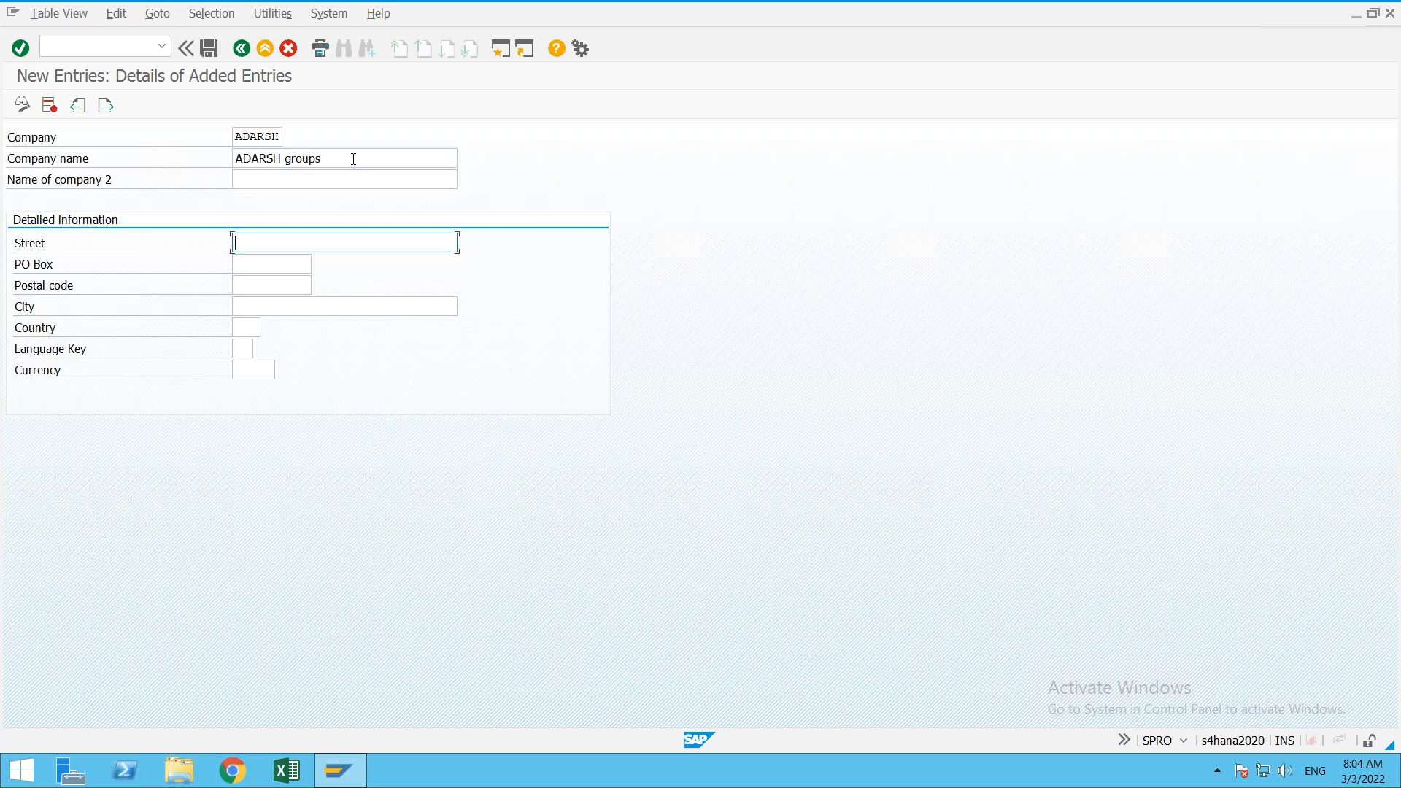
pyautogui.press('Down')
pyautogui.press('Down')
pyautogui.press('Down')
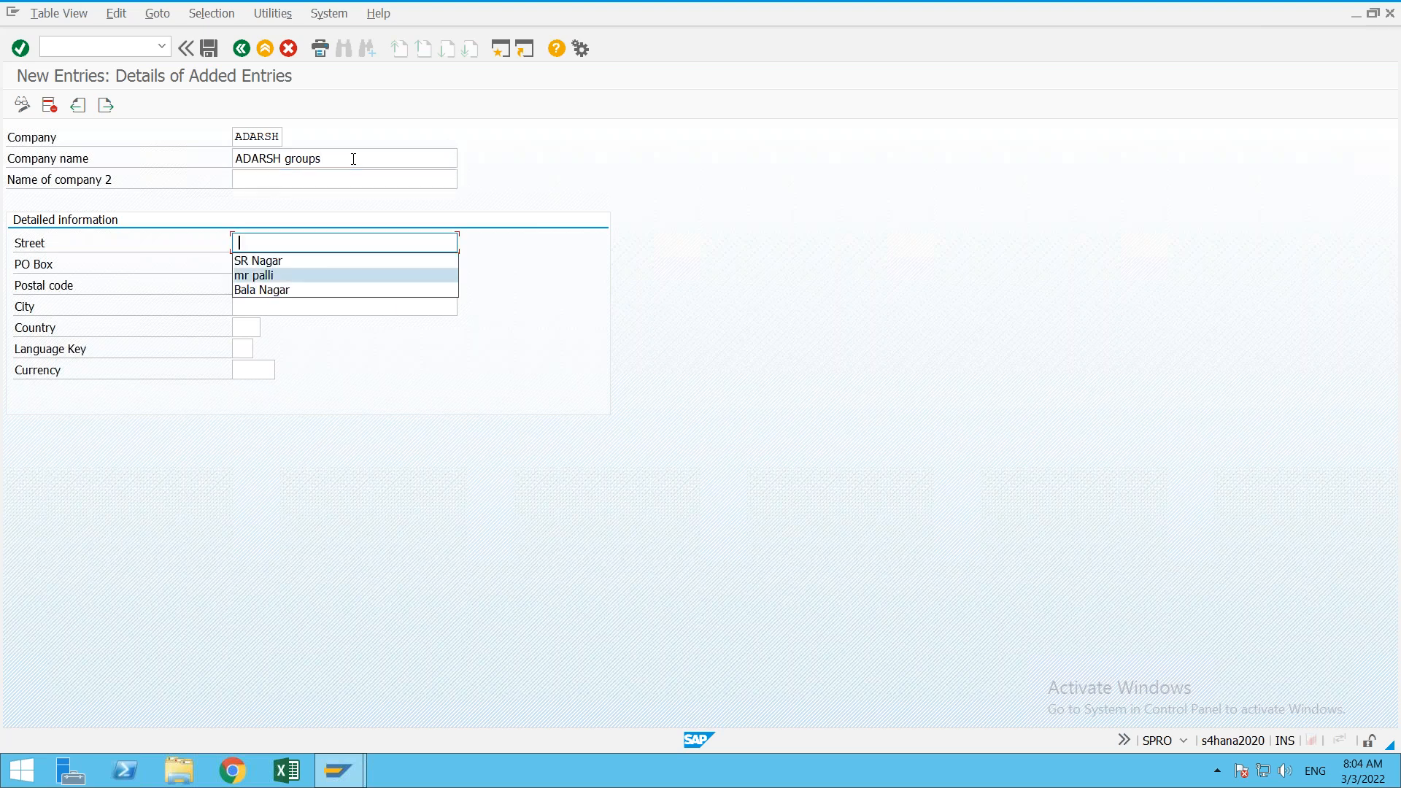
pyautogui.press('Return')
pyautogui.press('Tab')
pyautogui.press('Down')
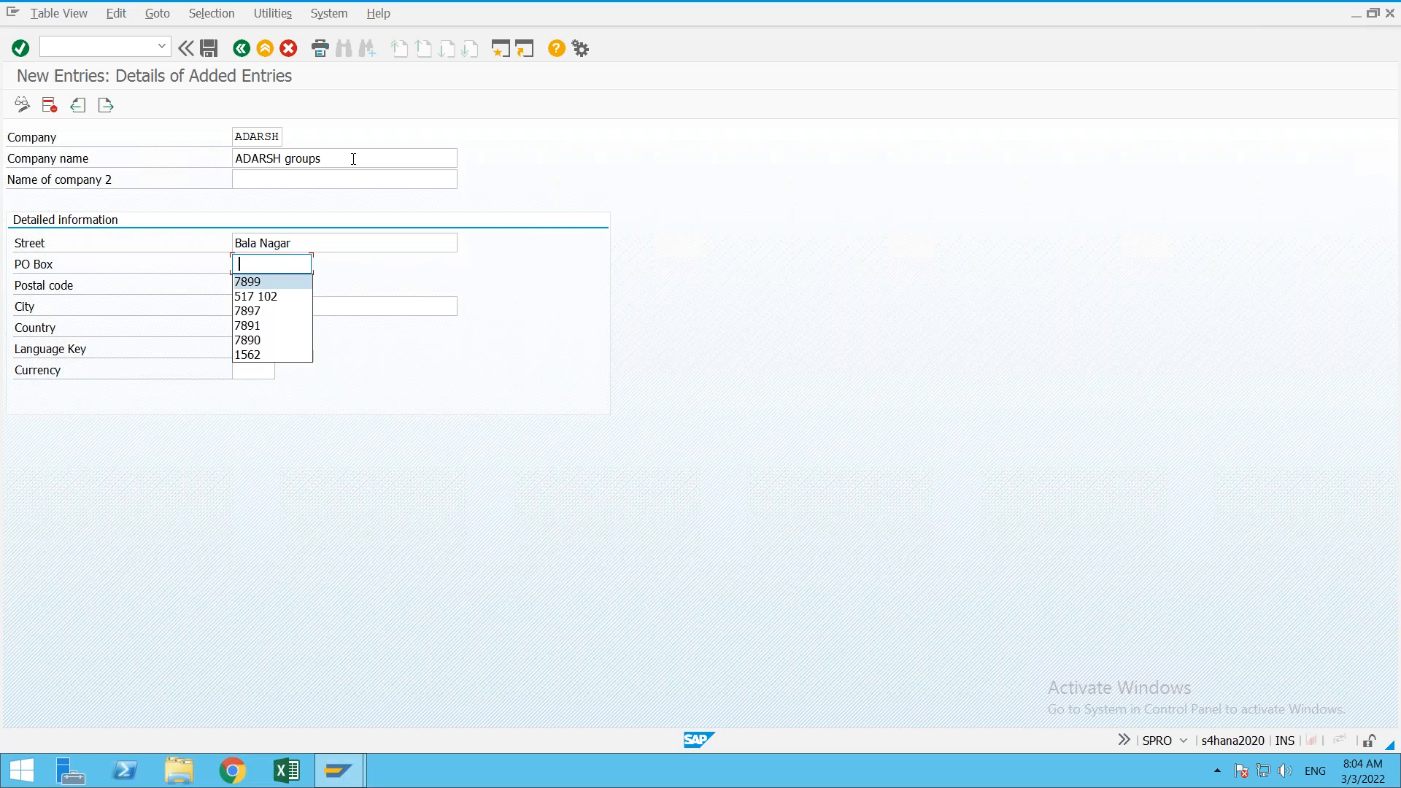
pyautogui.press('Return')
pyautogui.press('Tab')
pyautogui.press('Down')
pyautogui.press('Return')
pyautogui.press('Tab')
pyautogui.press('Down')
pyautogui.press('Return')
# Step: Set country IN, language en and currency inr, then check the entry
pyautogui.press('Tab')
pyautogui.press('Down')
pyautogui.press('Return')
pyautogui.press('Tab')
pyautogui.press('Down')
pyautogui.press('Return')
pyautogui.press('Tab')
pyautogui.press('Down')
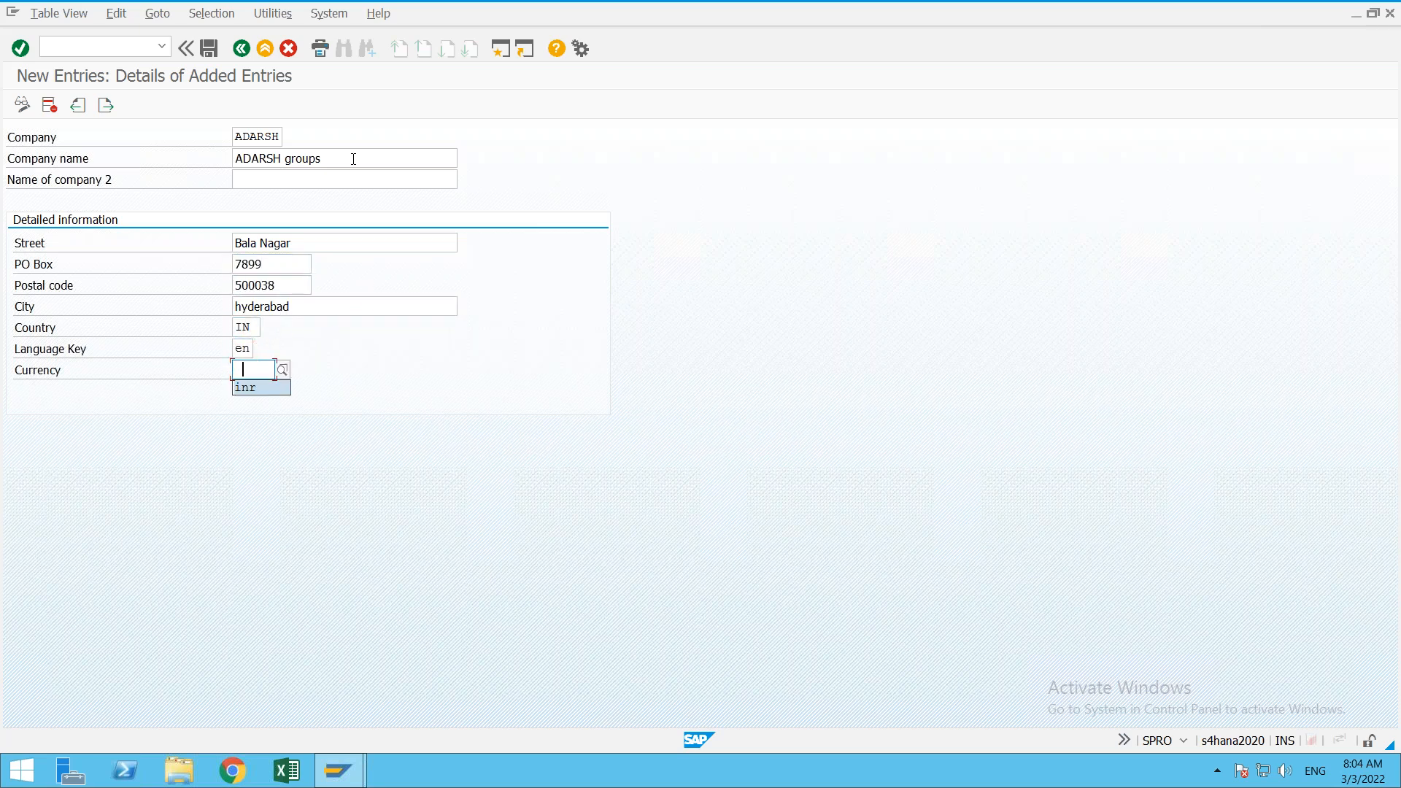
pyautogui.press('Return')
pyautogui.press('Return')
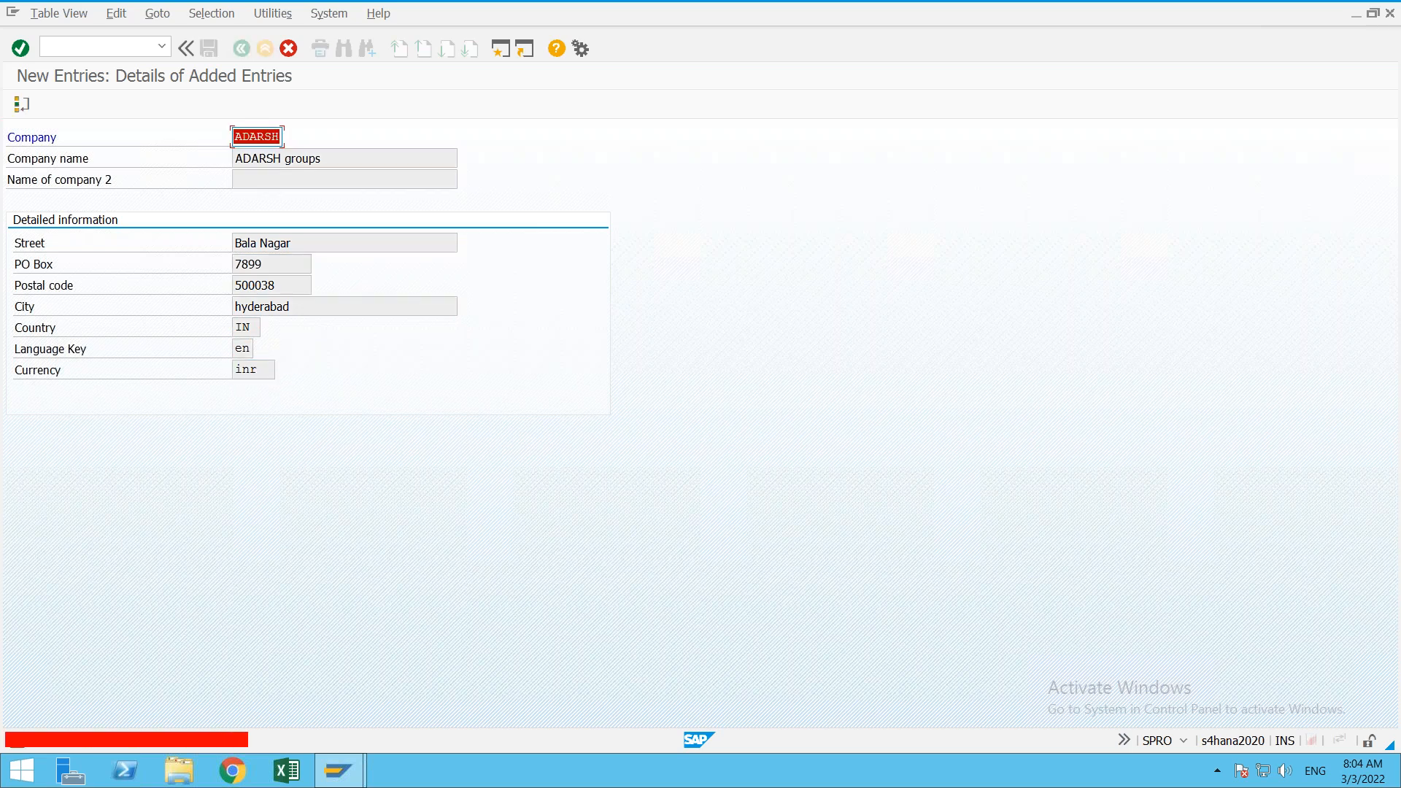
# Step: Replace the duplicate company ID with ONE+ and confirm the entry
pyautogui.press('BackSpace')
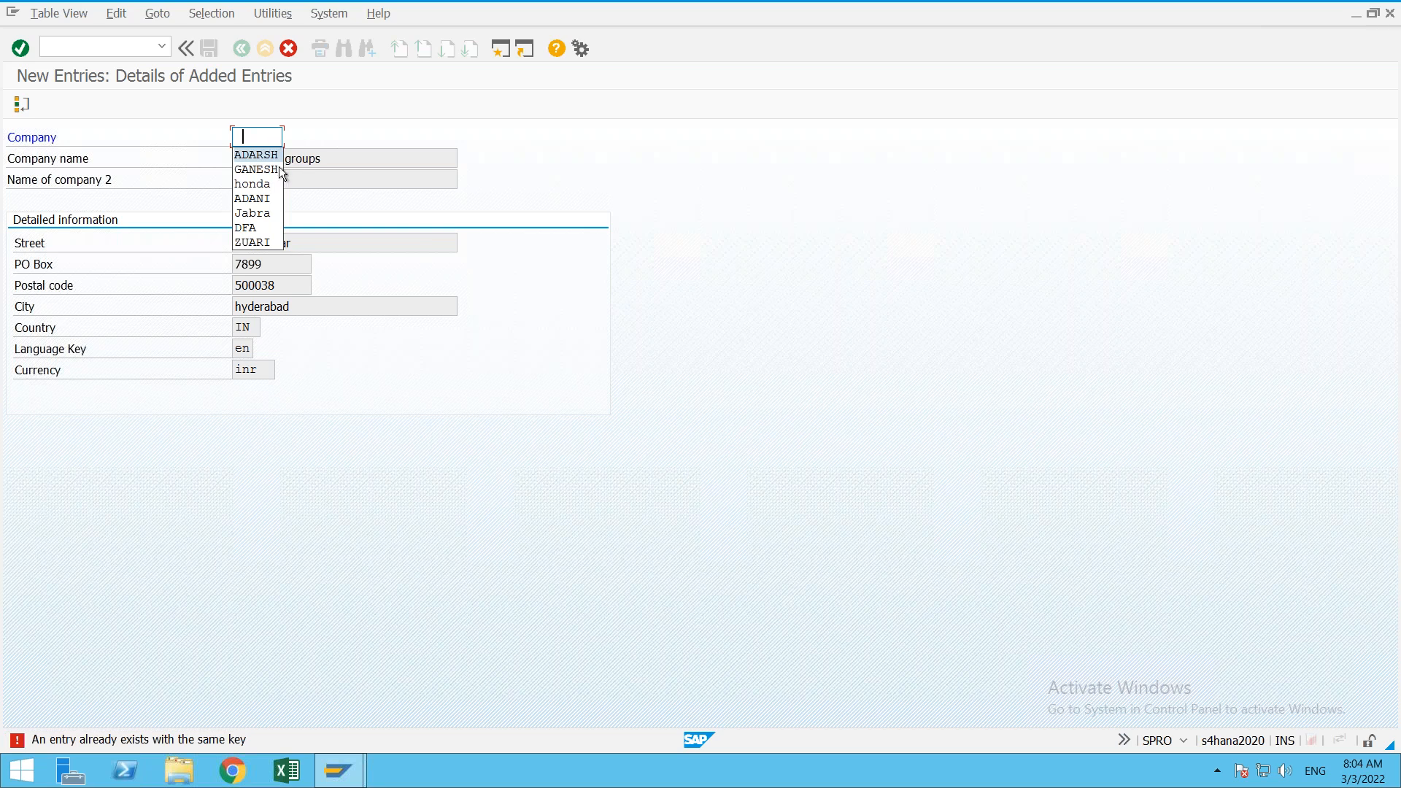
pyautogui.click(256, 184)
pyautogui.press('Return')
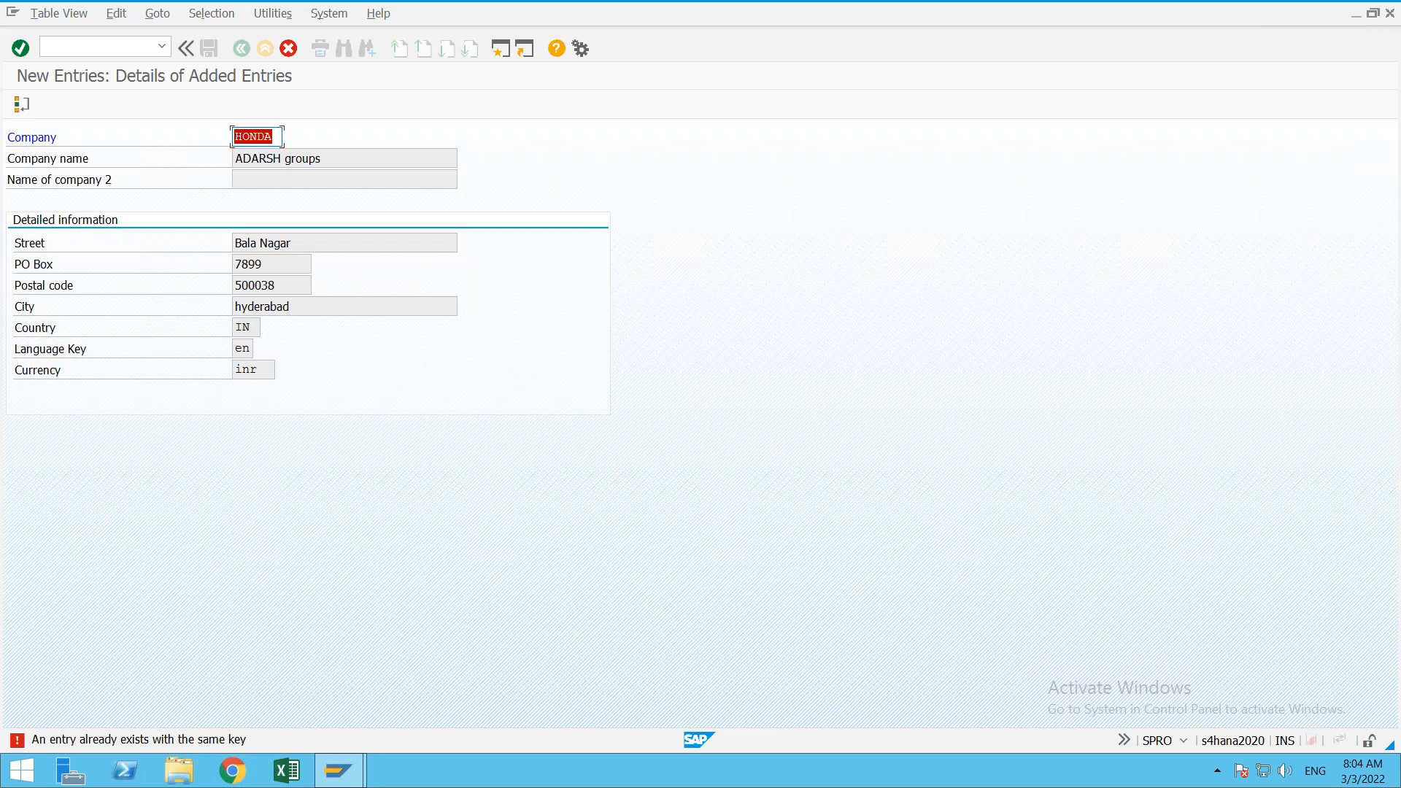
pyautogui.write('ONe')
pyautogui.press('BackSpace')
pyautogui.write('we')
pyautogui.press('BackSpace')
pyautogui.press('BackSpace')
pyautogui.write('e+')
pyautogui.press('Return')
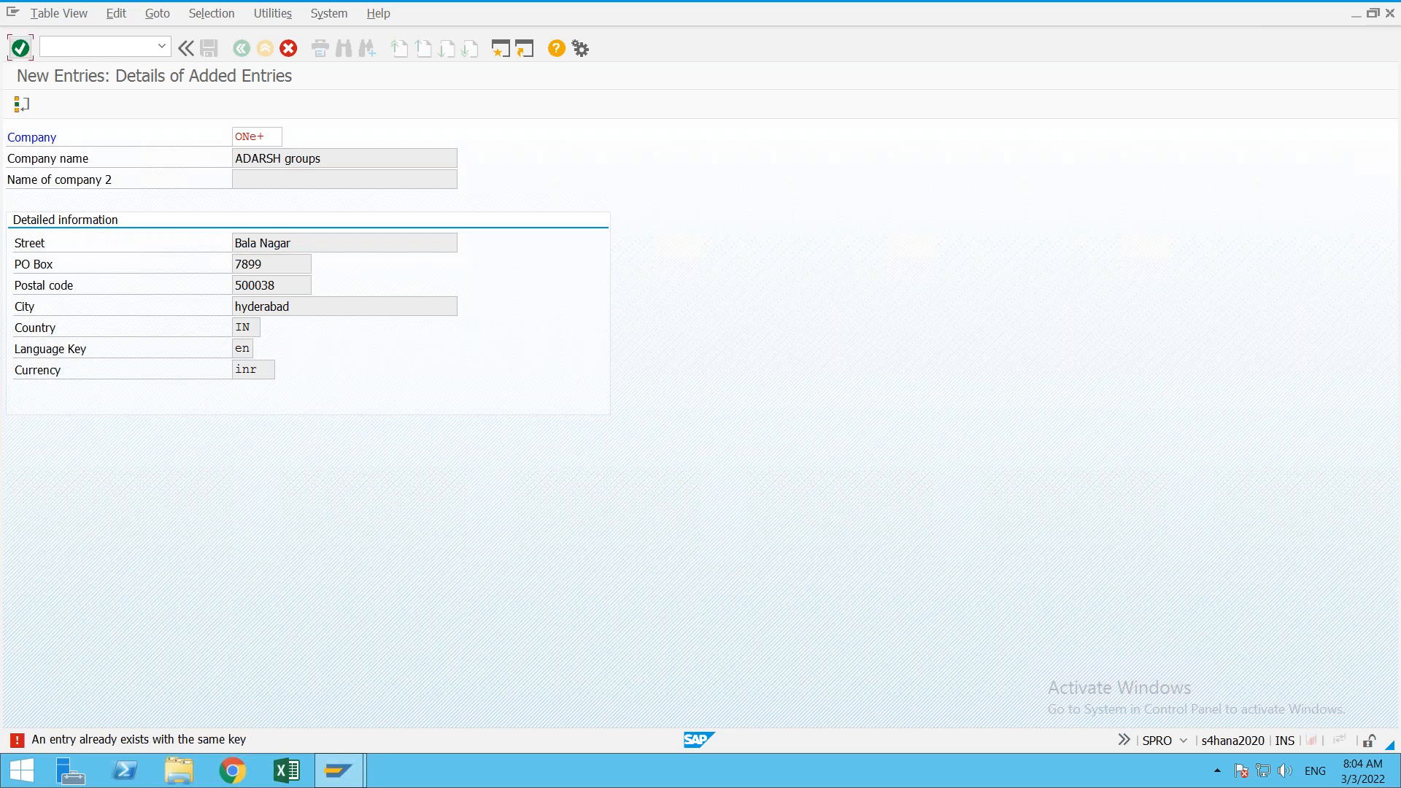
pyautogui.press('Return')
# Step: Rename company ONE+ to 'ONE Plus Mobiles'
pyautogui.click(348, 158)
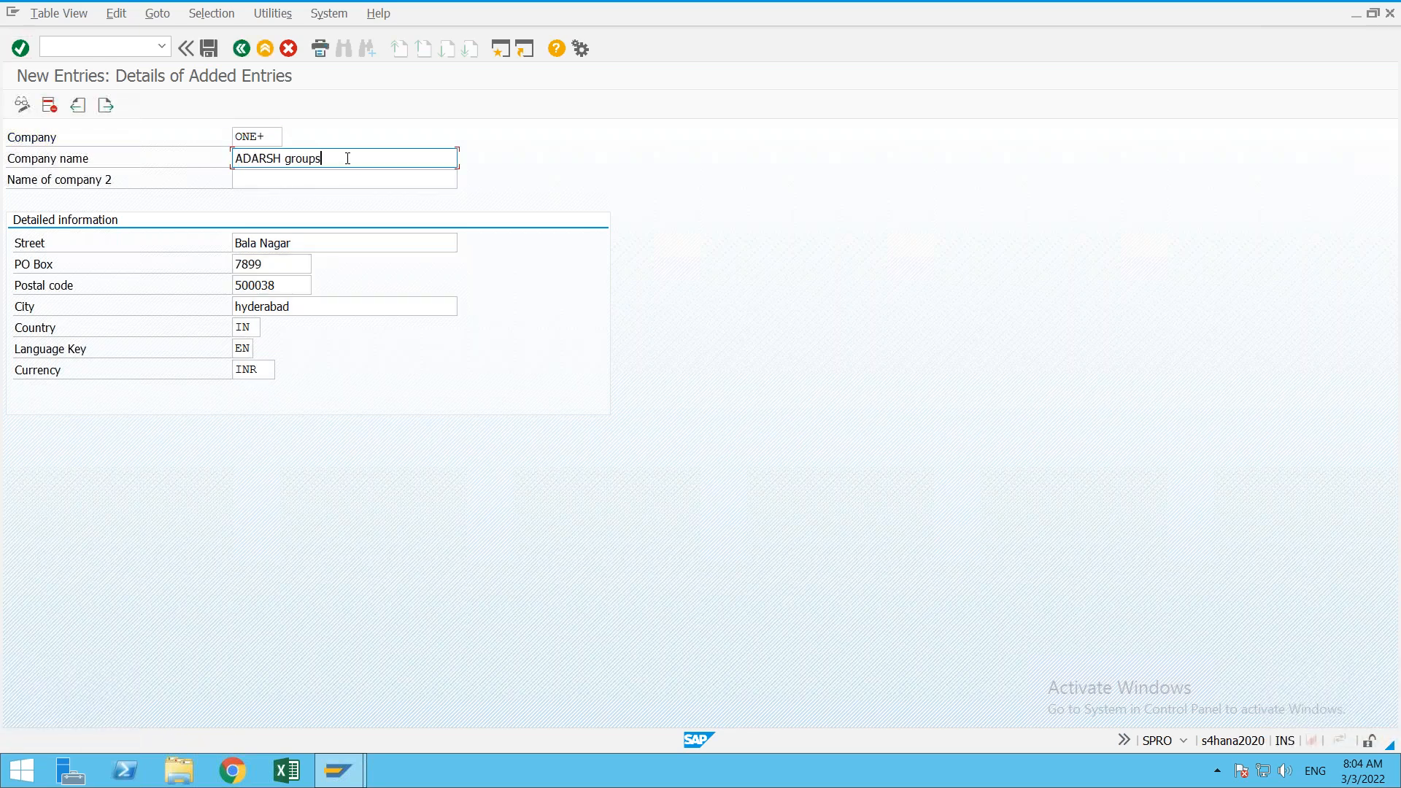
pyautogui.press('BackSpace')
pyautogui.press('BackSpace')
pyautogui.press('BackSpace')
pyautogui.press('BackSpace')
pyautogui.press('BackSpace')
pyautogui.press('BackSpace')
pyautogui.press('BackSpace')
pyautogui.press('BackSpace')
pyautogui.press('BackSpace')
pyautogui.press('BackSpace')
pyautogui.press('BackSpace')
pyautogui.press('BackSpace')
pyautogui.press('BackSpace')
pyautogui.write('ONE Plus Mobiles')
pyautogui.press('Return')
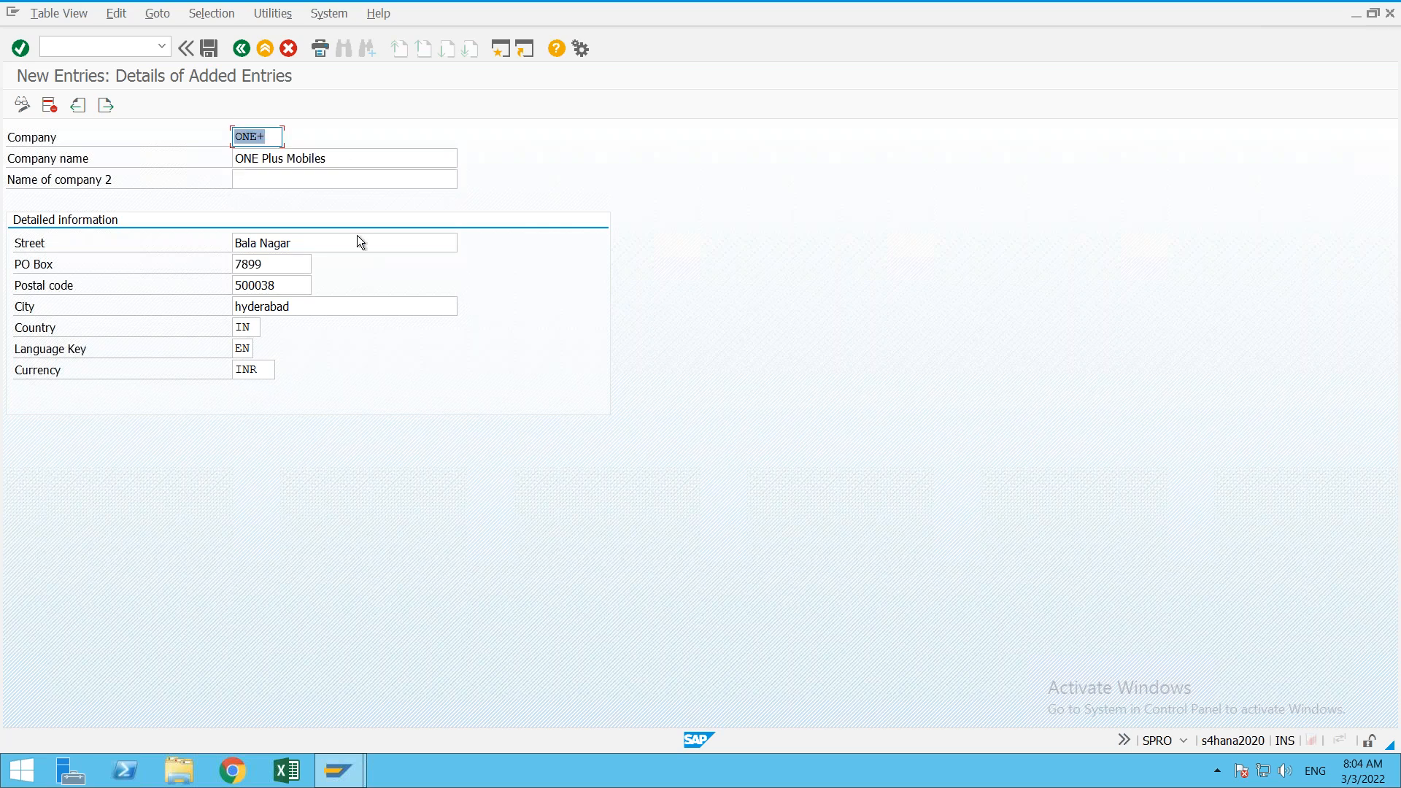
# Step: Change the street to SR Nagar and save the company entry
pyautogui.click(350, 245)
pyautogui.press('BackSpace')
pyautogui.press('BackSpace')
pyautogui.press('BackSpace')
pyautogui.press('BackSpace')
pyautogui.press('BackSpace')
pyautogui.press('BackSpace')
pyautogui.press('BackSpace')
pyautogui.press('BackSpace')
pyautogui.press('BackSpace')
pyautogui.press('BackSpace')
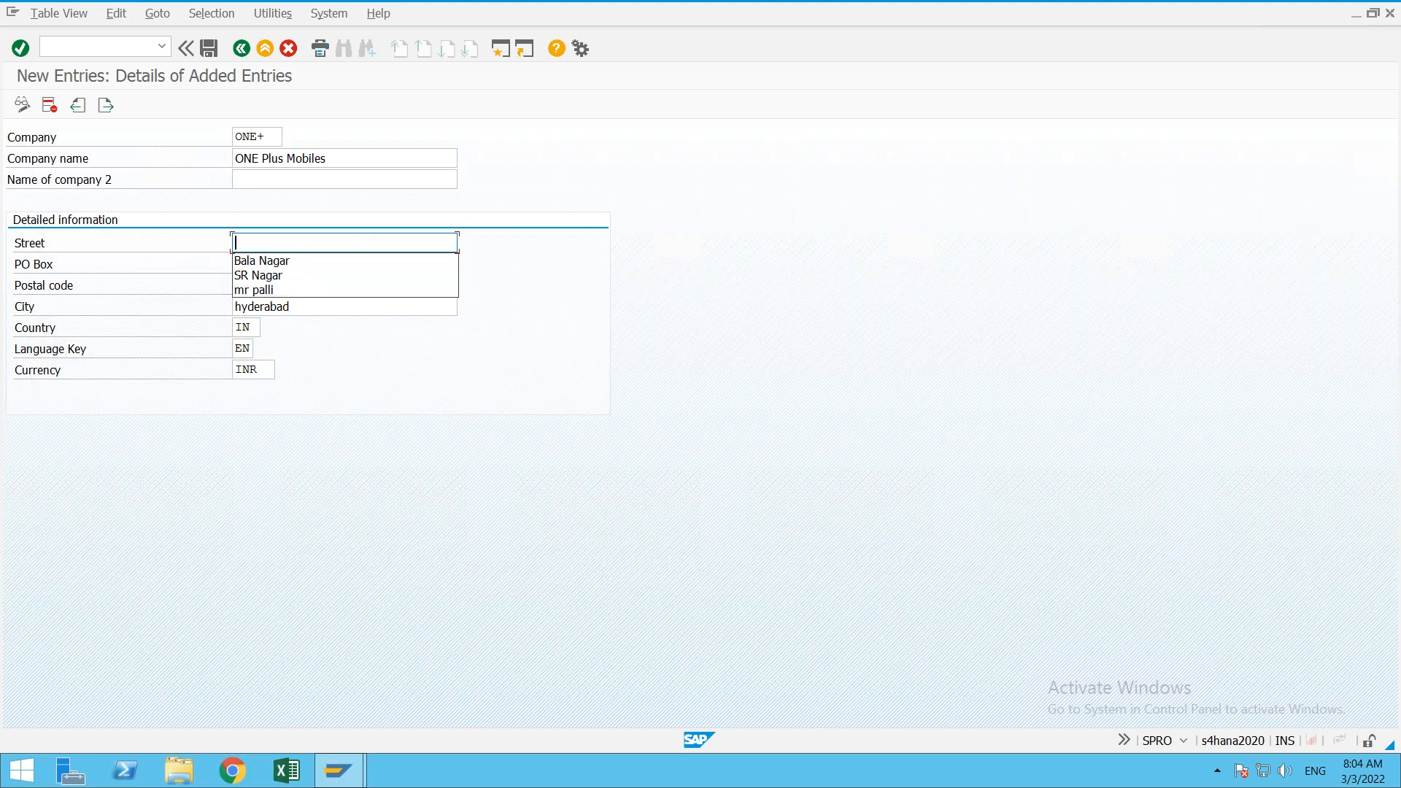
pyautogui.press('Down')
pyautogui.press('Down')
pyautogui.press('Down')
pyautogui.press('Up')
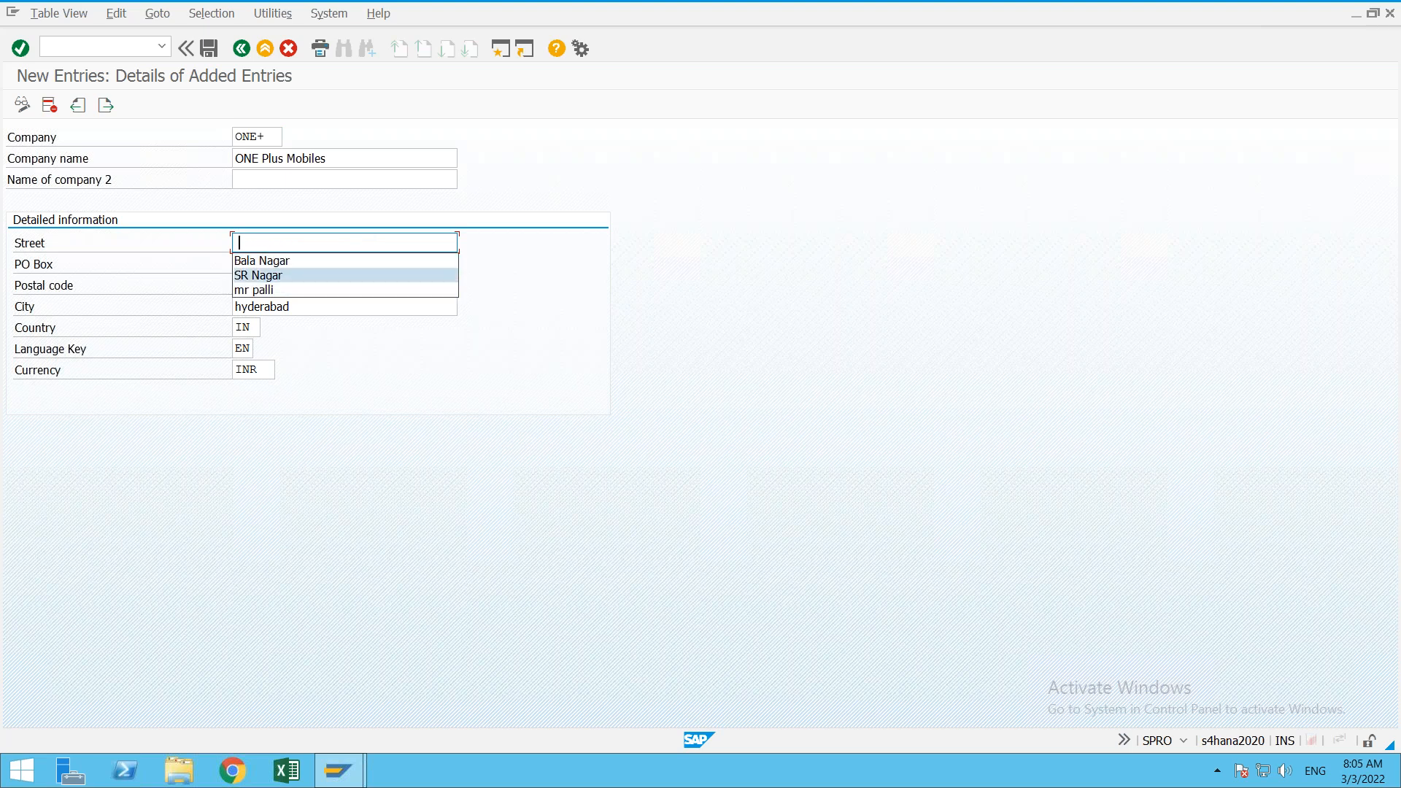
pyautogui.press('Return')
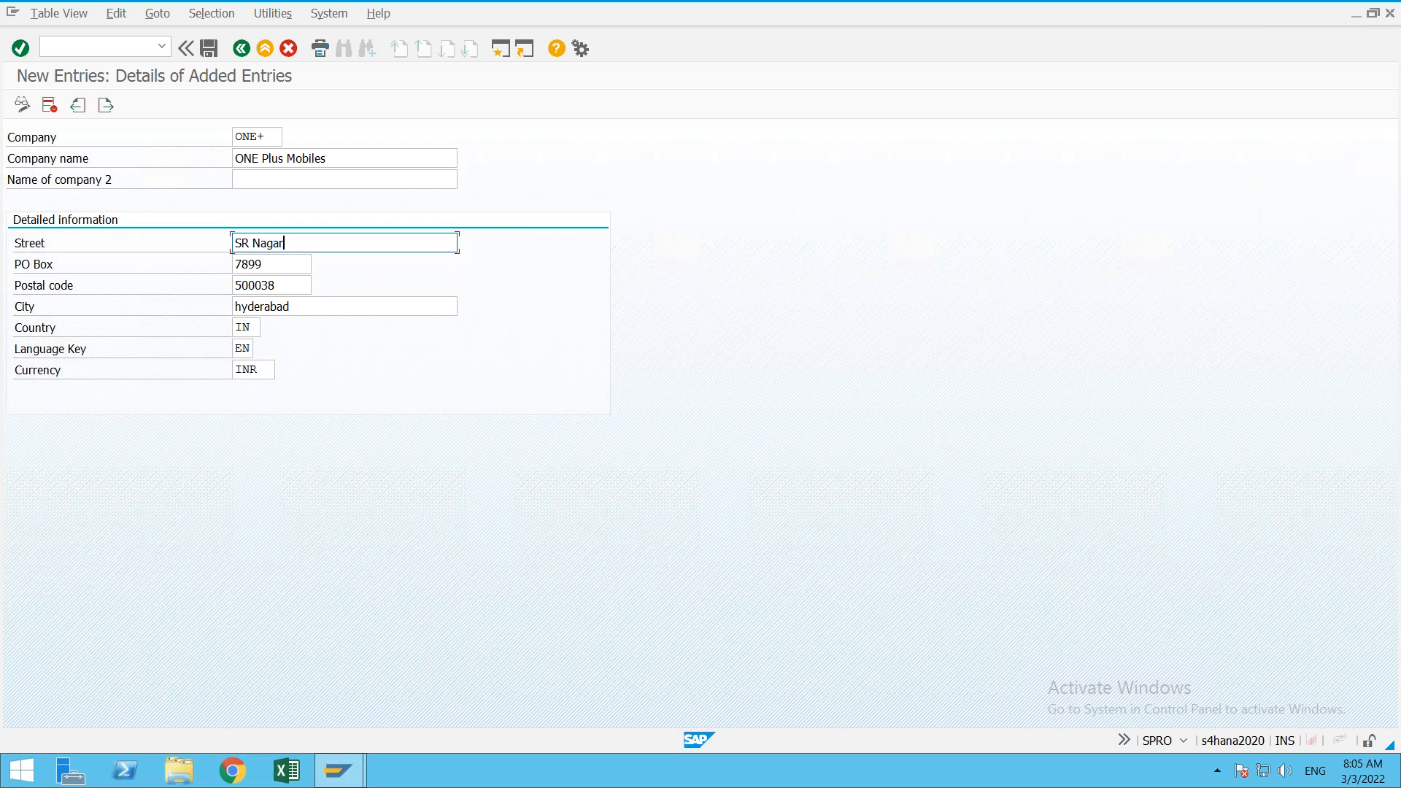
pyautogui.hotkey('ctrl', 's')
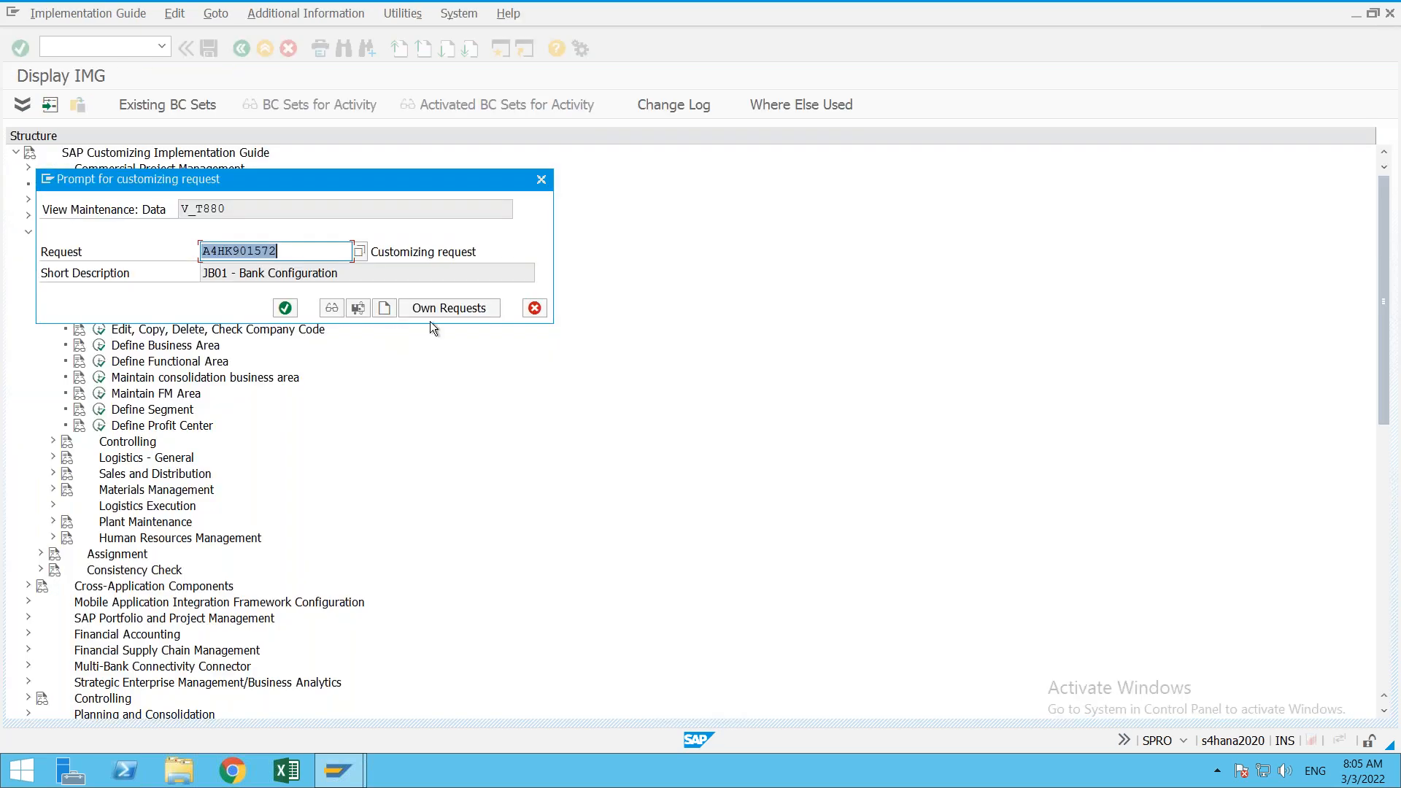
# Step: Create customizing request 'ONe Plus - Organization Structure', finish saving, and return to the company list
pyautogui.click(386, 308)
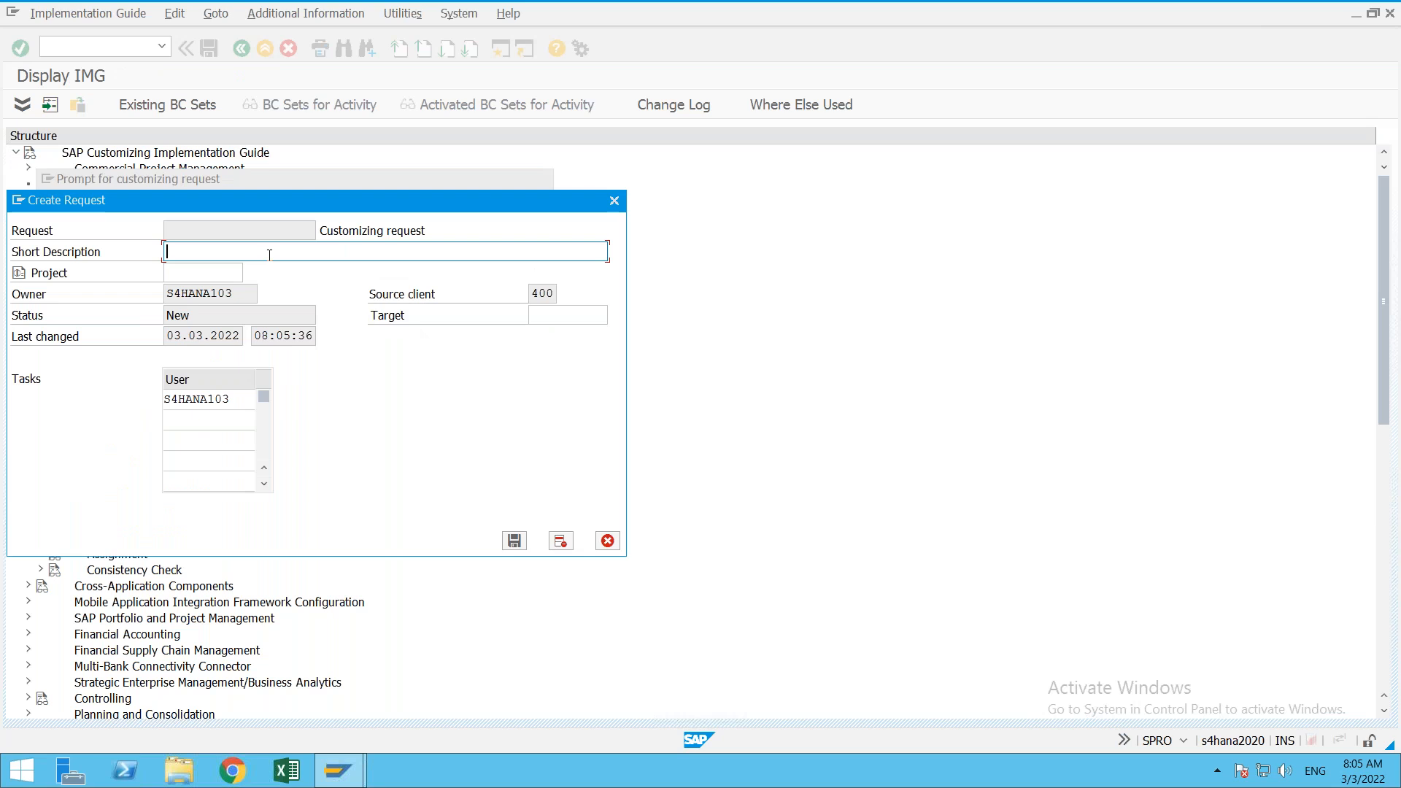
pyautogui.write('ONe Plus - Organization Structure')
pyautogui.press('Return')
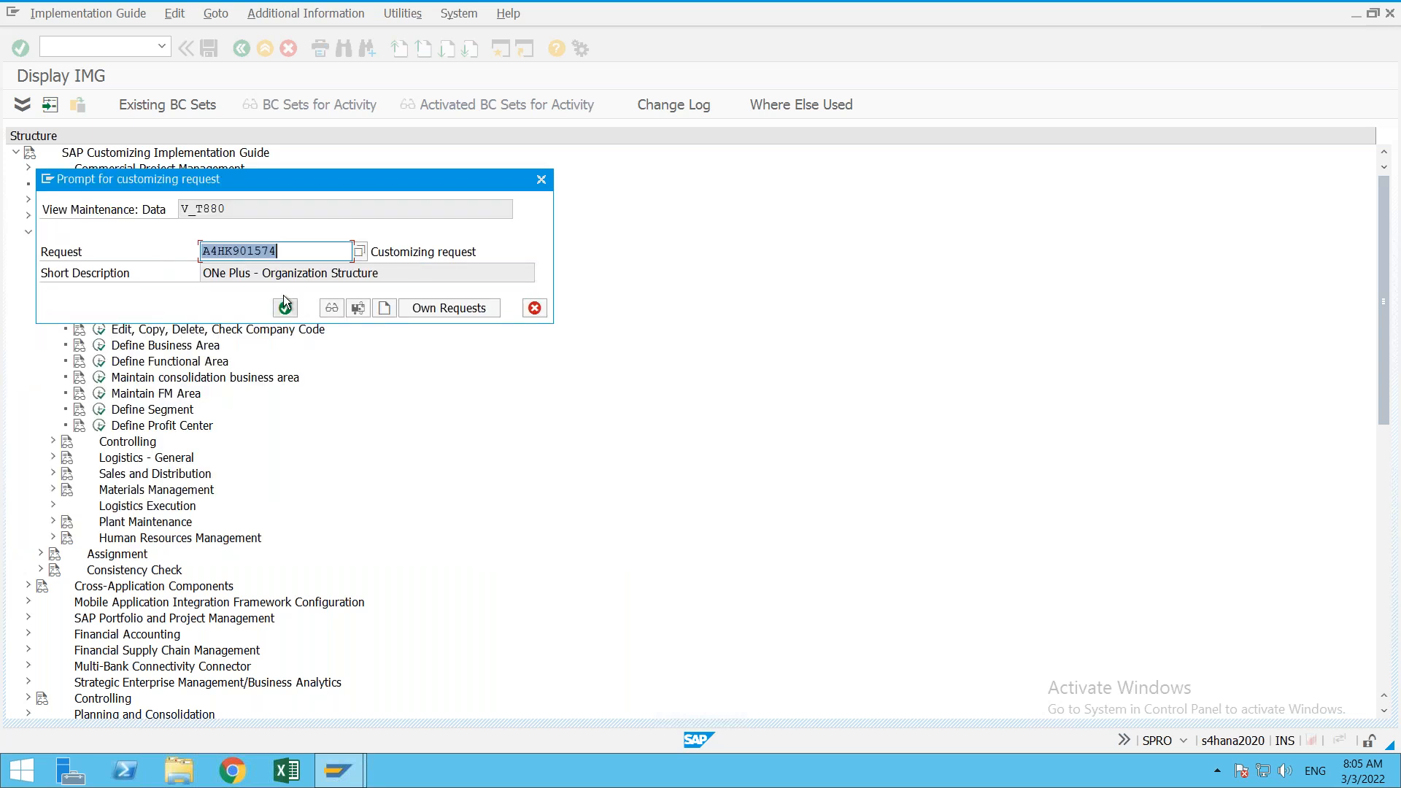
pyautogui.click(285, 307)
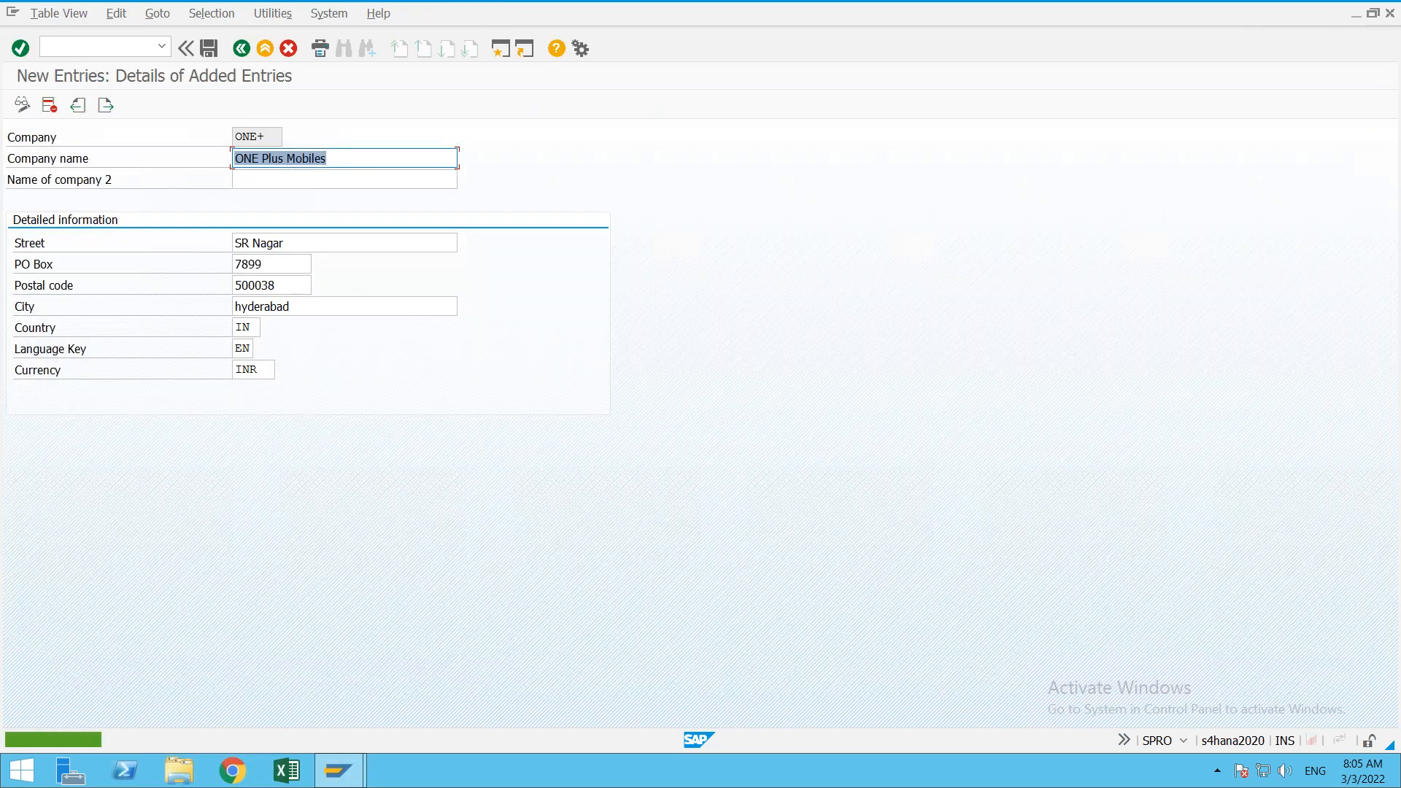
pyautogui.click(242, 49)
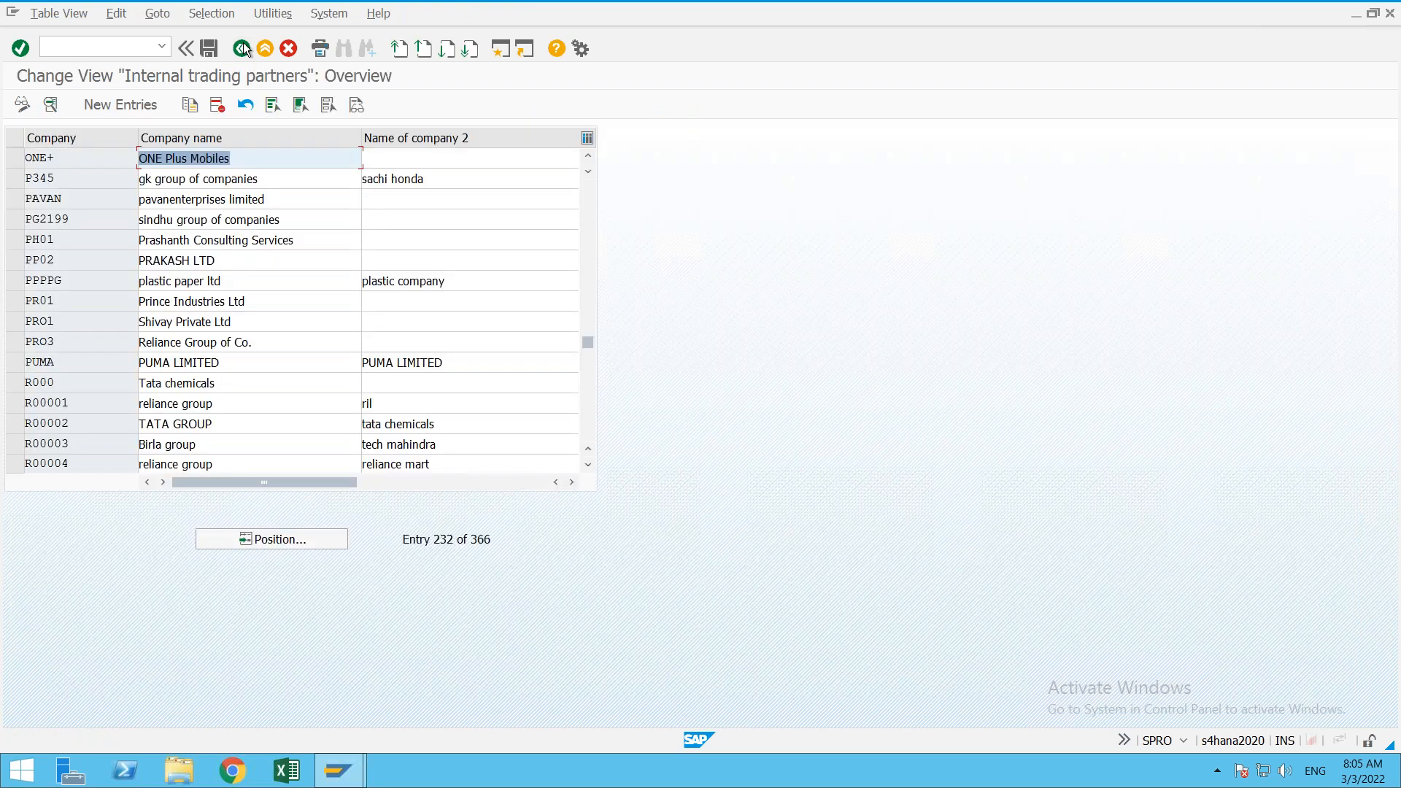
# Step: Go to Edit Company Code Data and start a new company code entry
pyautogui.click(243, 48)
pyautogui.click(100, 337)
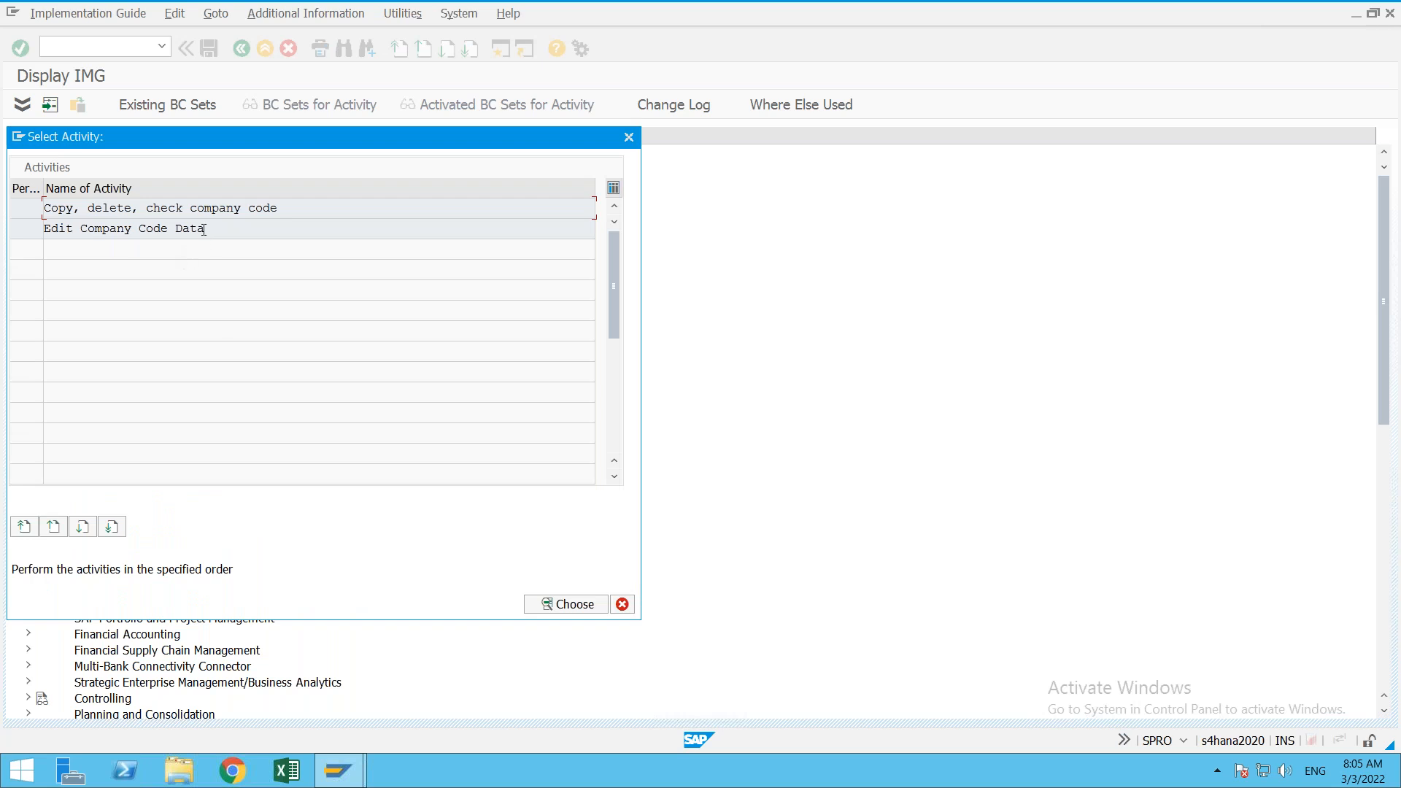
pyautogui.doubleClick(204, 229)
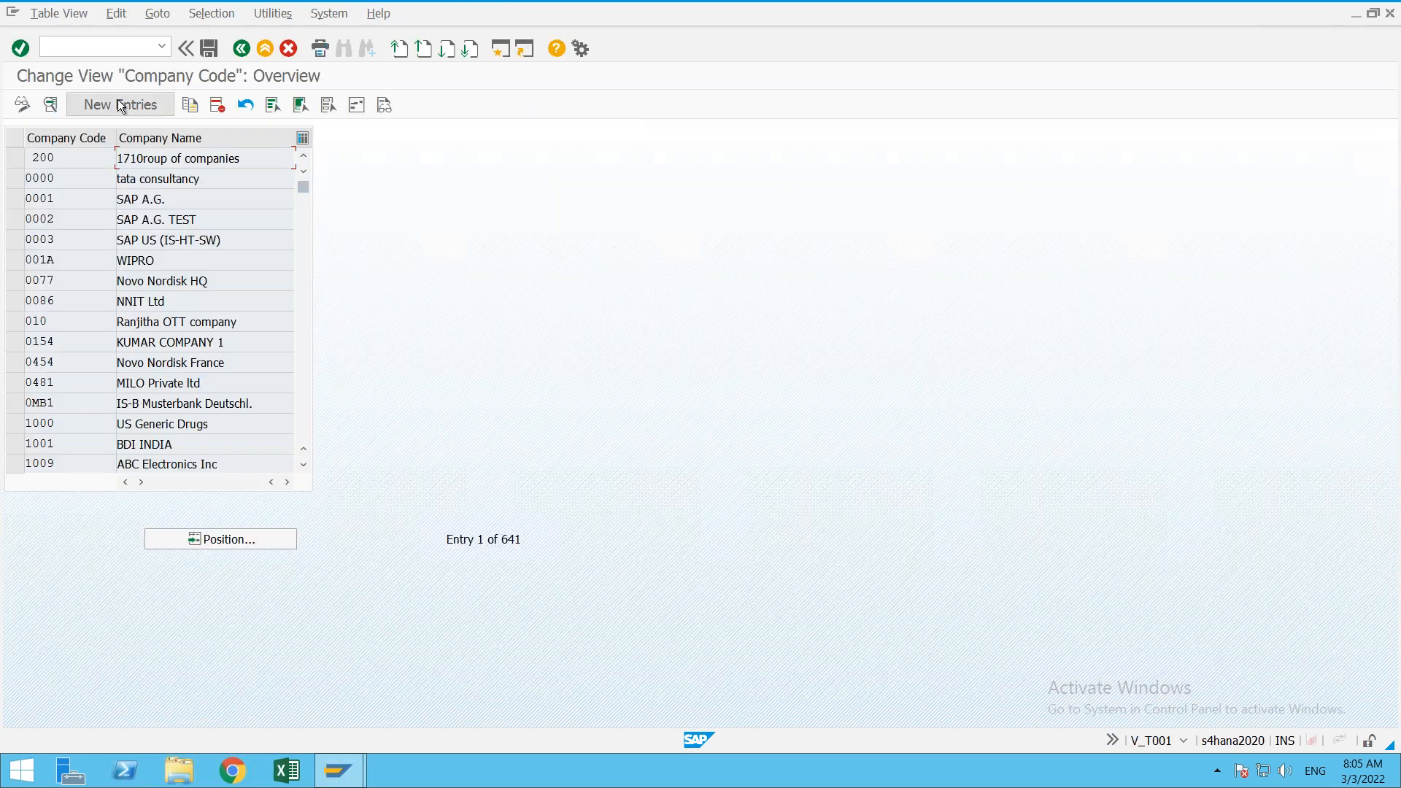
pyautogui.click(117, 99)
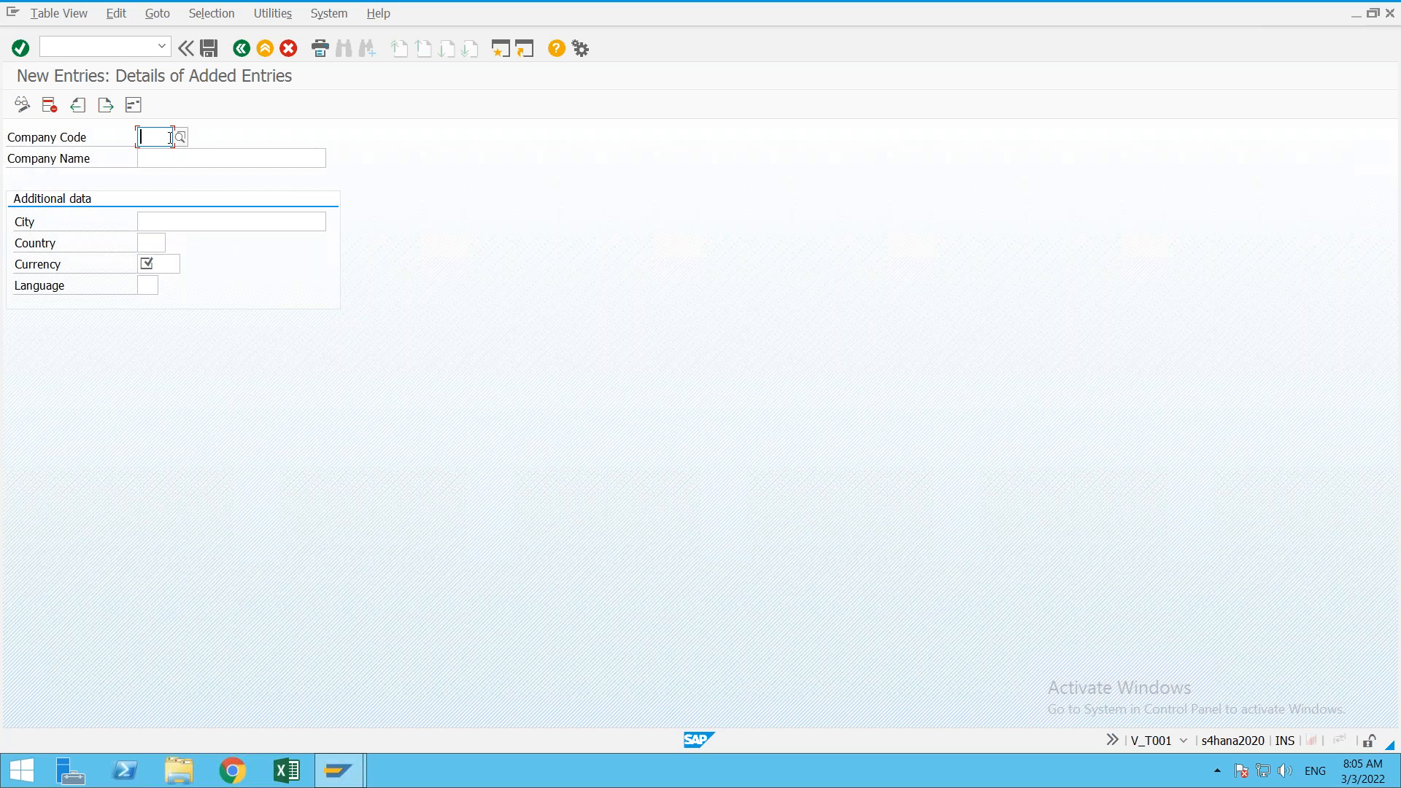
# Step: Enter company code ONE1 with the name 'One Plus Mobiles'
pyautogui.write('ON')
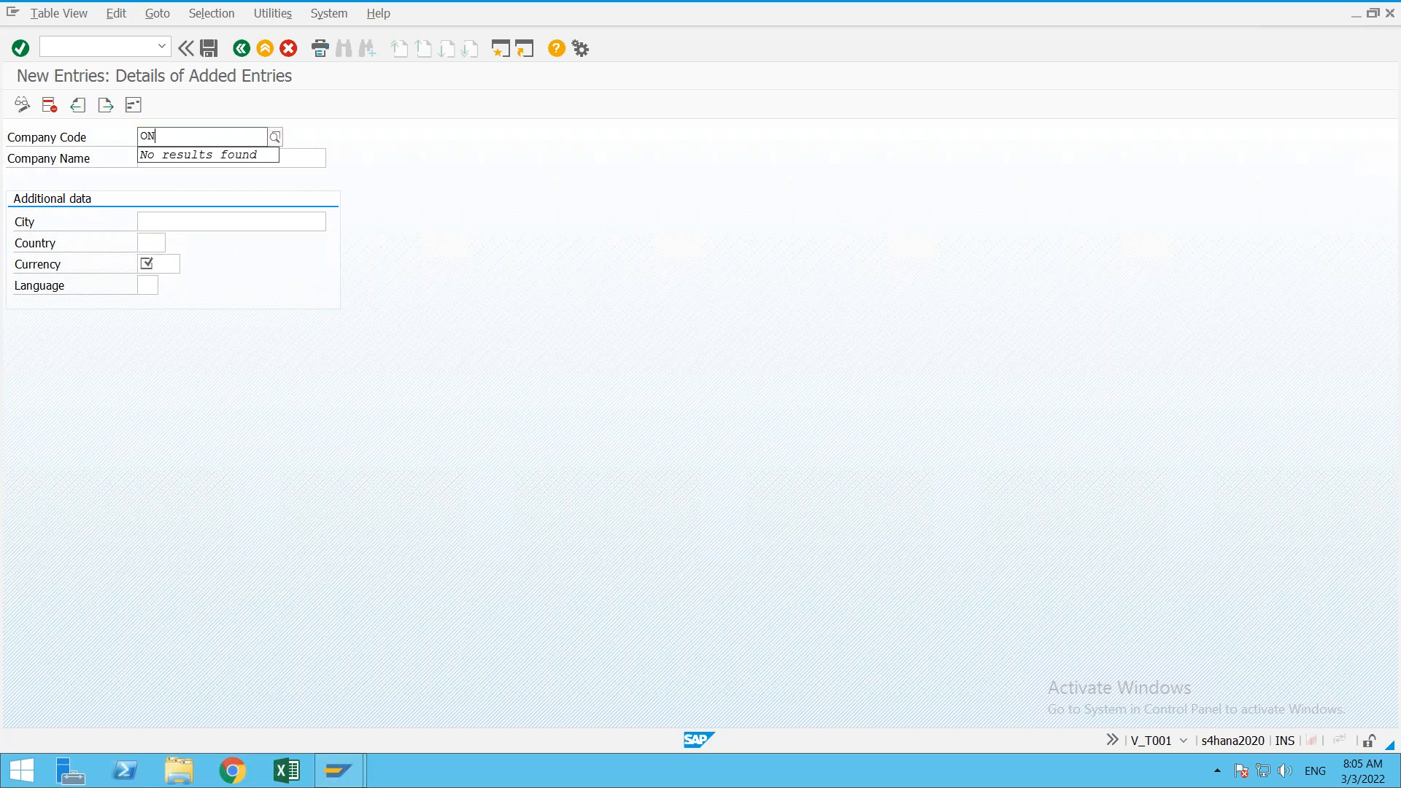
pyautogui.press('BackSpace')
pyautogui.write('NN')
pyautogui.press('BackSpace')
pyautogui.write('E1')
pyautogui.press('Tab')
pyautogui.write('On')
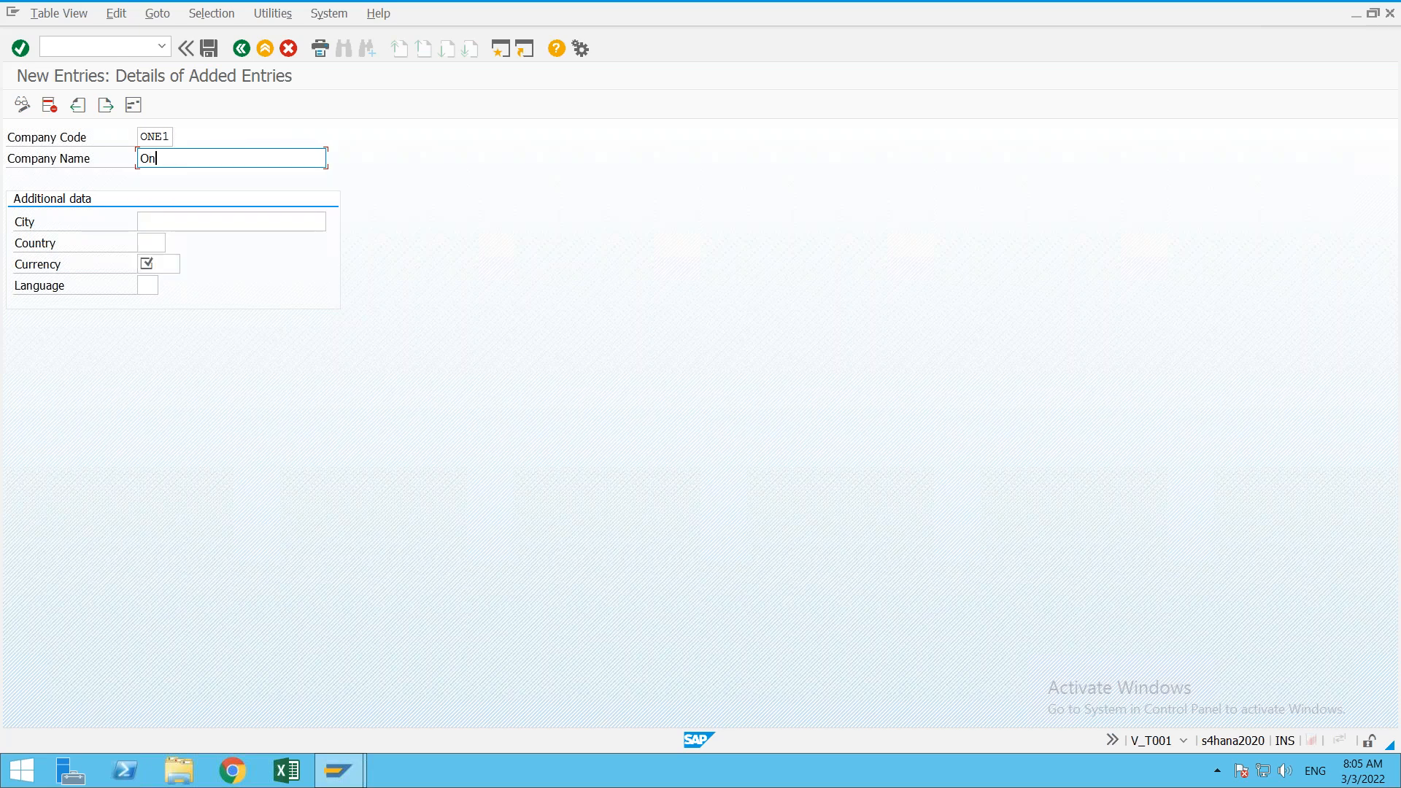
pyautogui.write('e Pule')
pyautogui.press('BackSpace')
pyautogui.press('BackSpace')
pyautogui.press('BackSpace')
pyautogui.press('BackSpace')
pyautogui.write('lan')
pyautogui.press('BackSpace')
pyautogui.press('BackSpace')
pyautogui.write('us MOB')
pyautogui.press('BackSpace')
pyautogui.press('BackSpace')
pyautogui.write('bile')
pyautogui.press('BackSpace')
pyautogui.press('BackSpace')
pyautogui.press('BackSpace')
pyautogui.press('BackSpace')
pyautogui.write('obiles')
# Step: Set city hyderabad, country in, currency inr and language en, then confirm
pyautogui.press('Tab')
pyautogui.write('hyderabad')
pyautogui.press('Down')
pyautogui.press('Return')
pyautogui.press('Tab')
pyautogui.write('in')
pyautogui.press('Tab')
pyautogui.write('inr')
pyautogui.press('Tab')
pyautogui.press('Down')
pyautogui.press('Return')
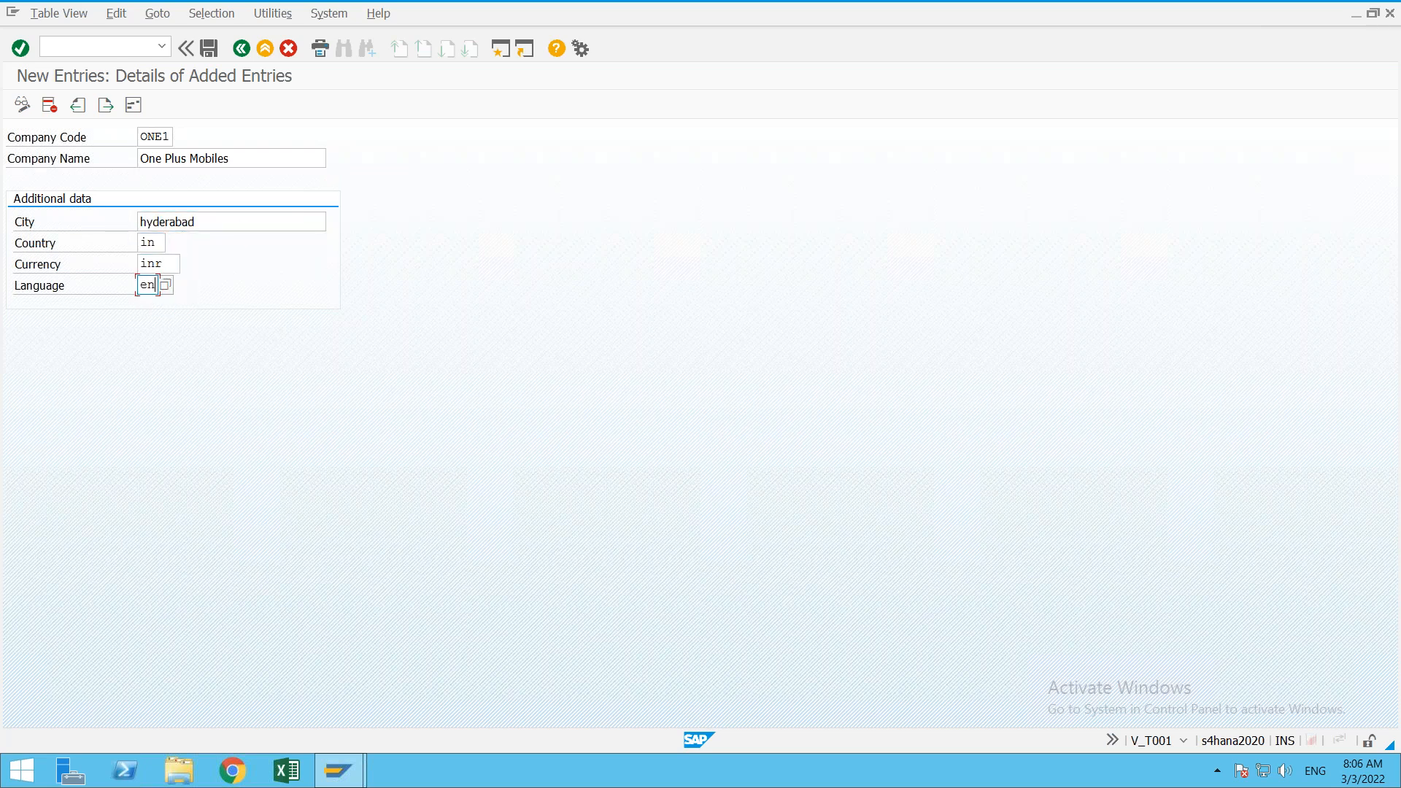
pyautogui.press('Return')
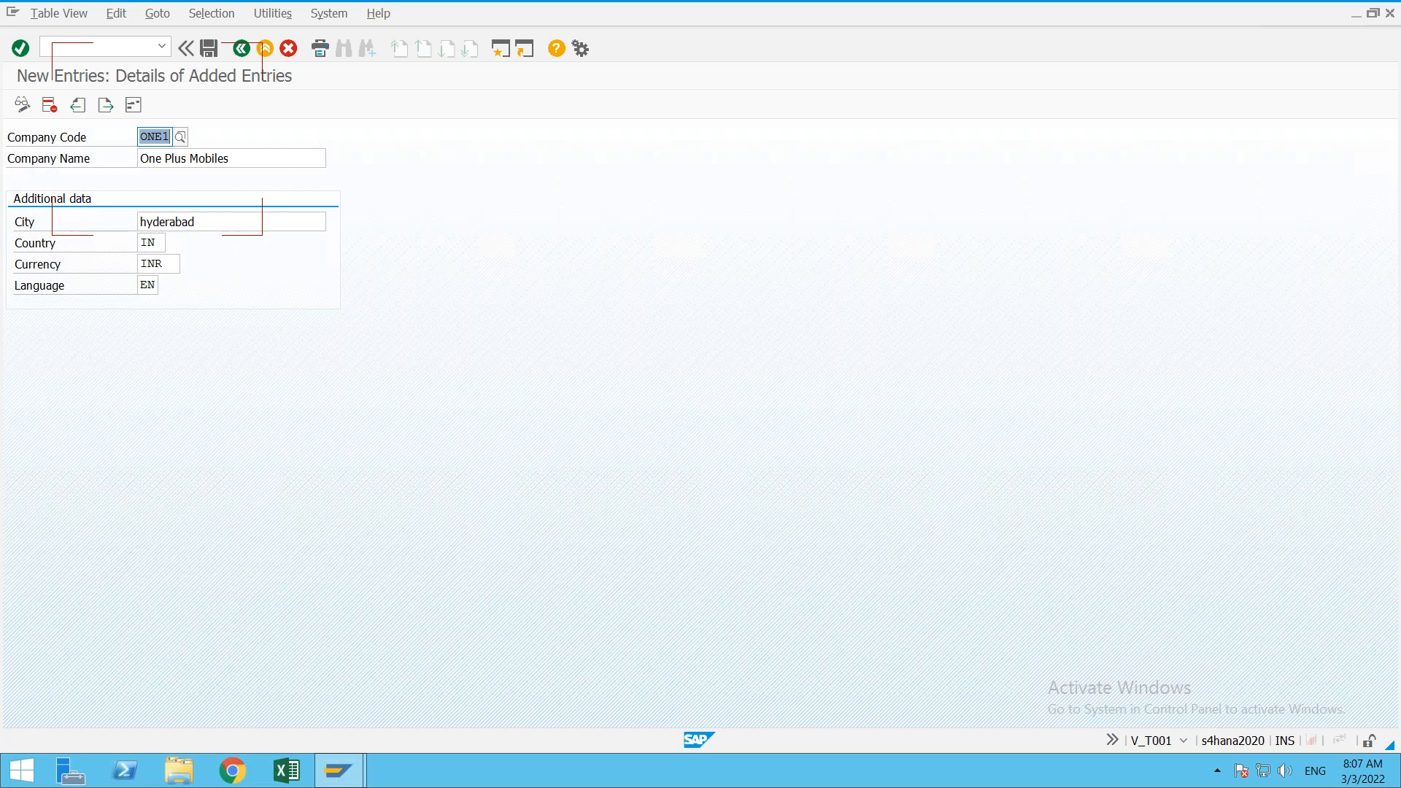
# Step: In the address popup, set title Company, name 'ONe Plus', search term ONe1, street SR Nagar
pyautogui.hotkey('ctrl', 's')
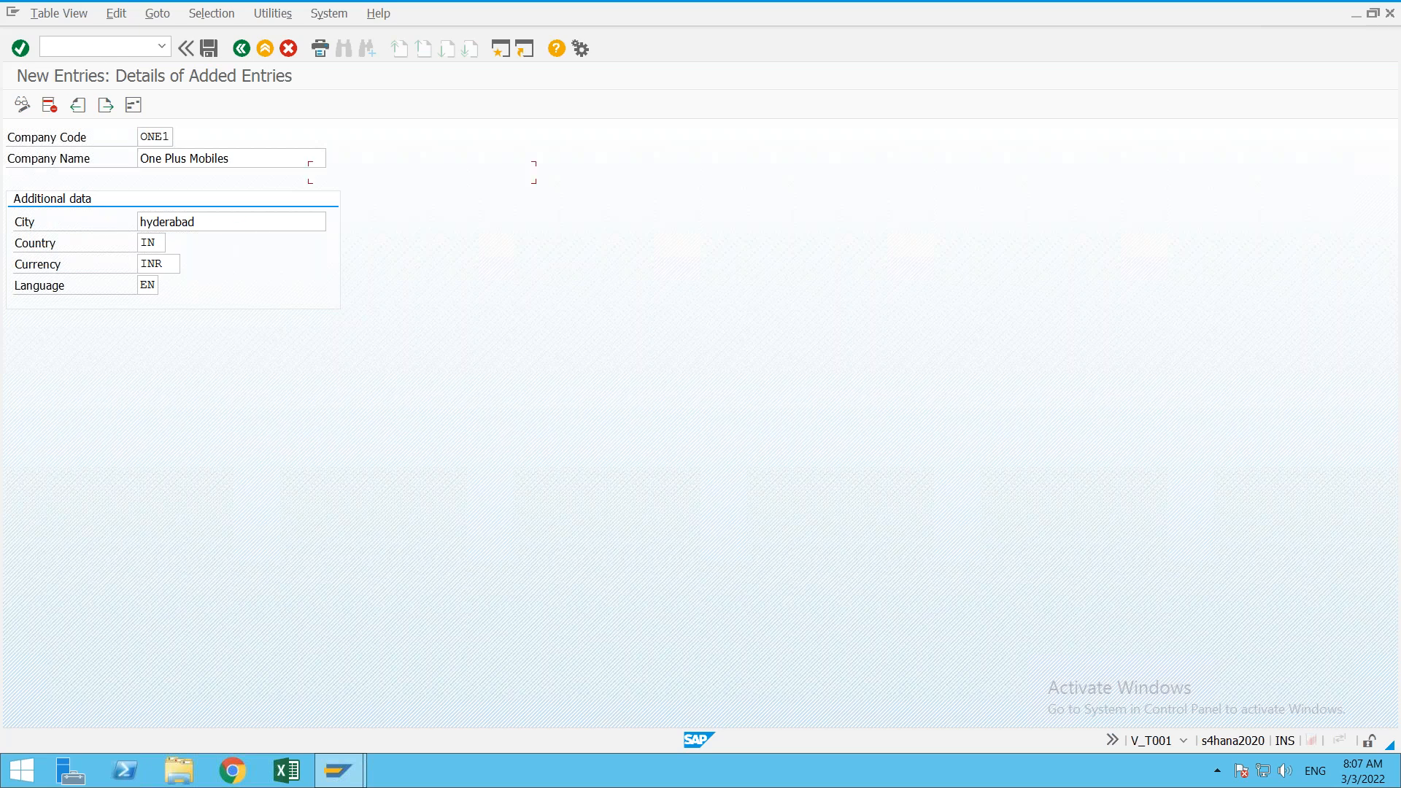
pyautogui.press('c')
pyautogui.press('Tab')
pyautogui.write('ON')
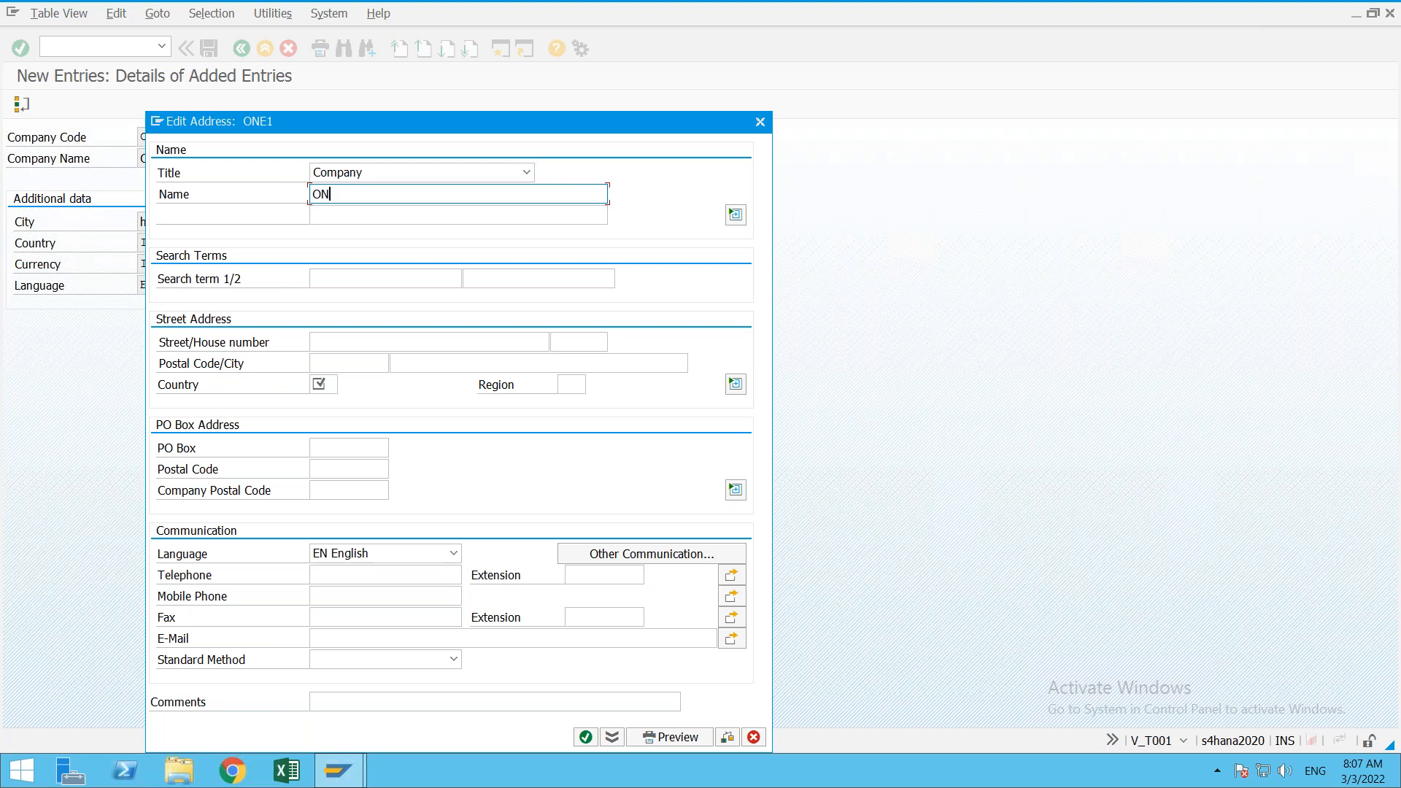
pyautogui.write('e Plus')
pyautogui.press('Tab')
pyautogui.press('Tab')
pyautogui.press('Tab')
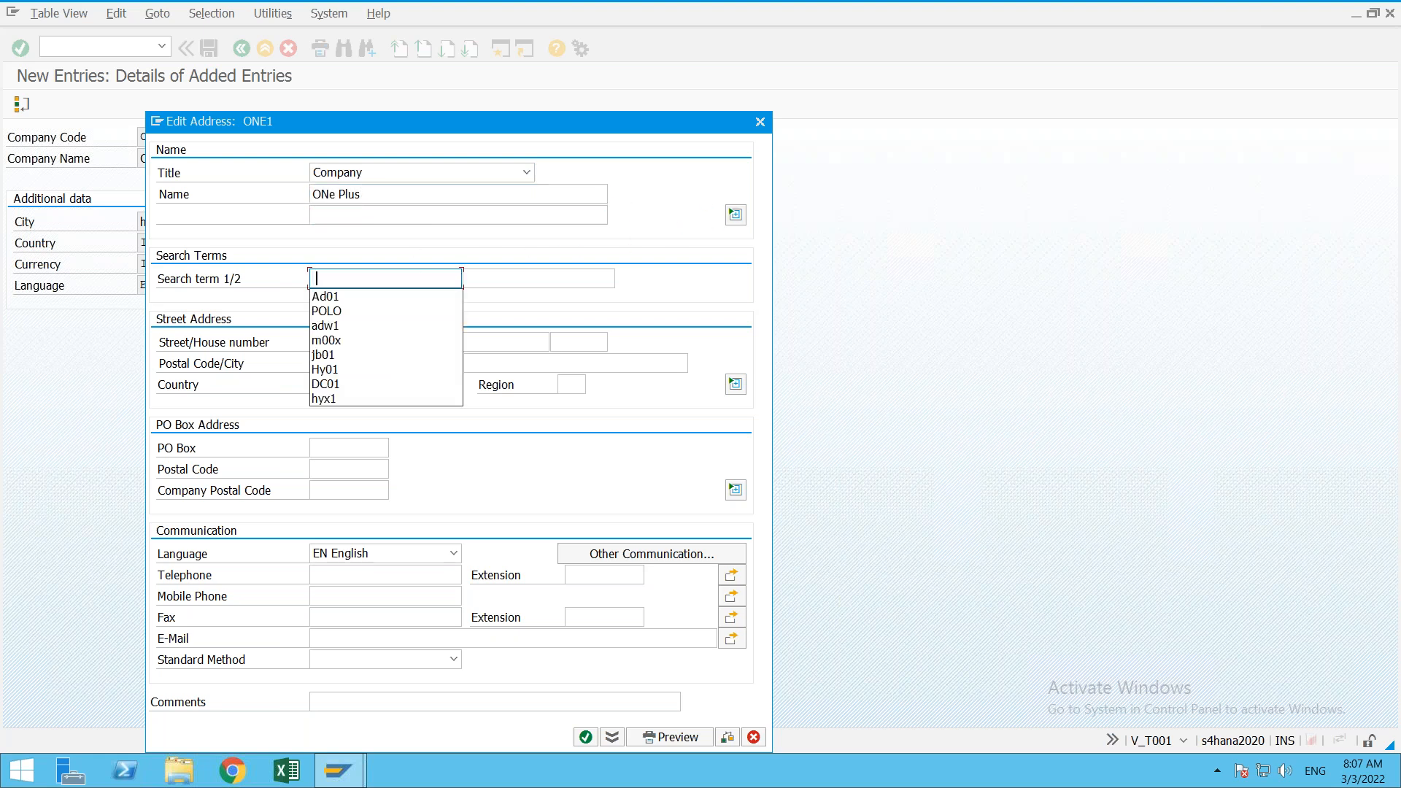
pyautogui.write('ONe1')
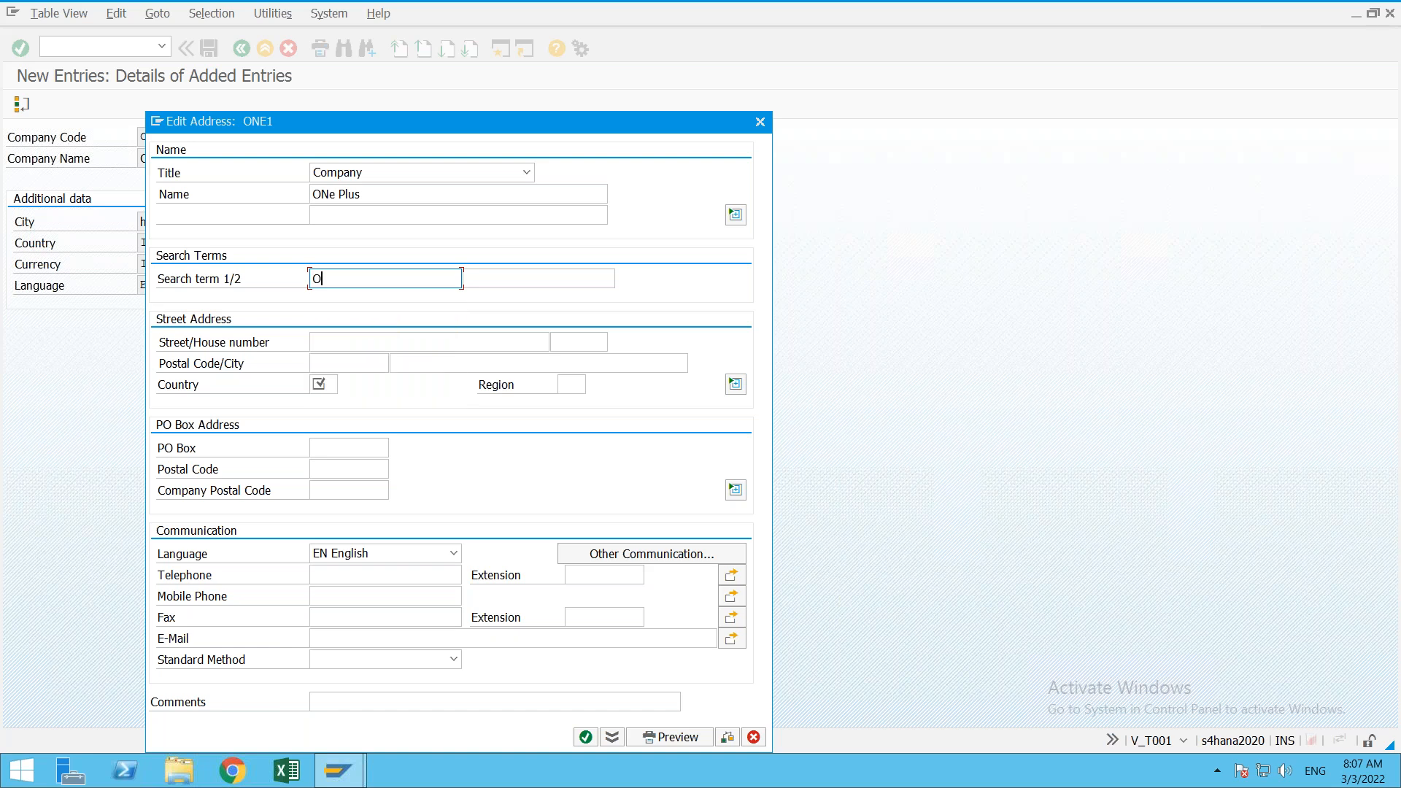
pyautogui.press('Tab')
pyautogui.press('Tab')
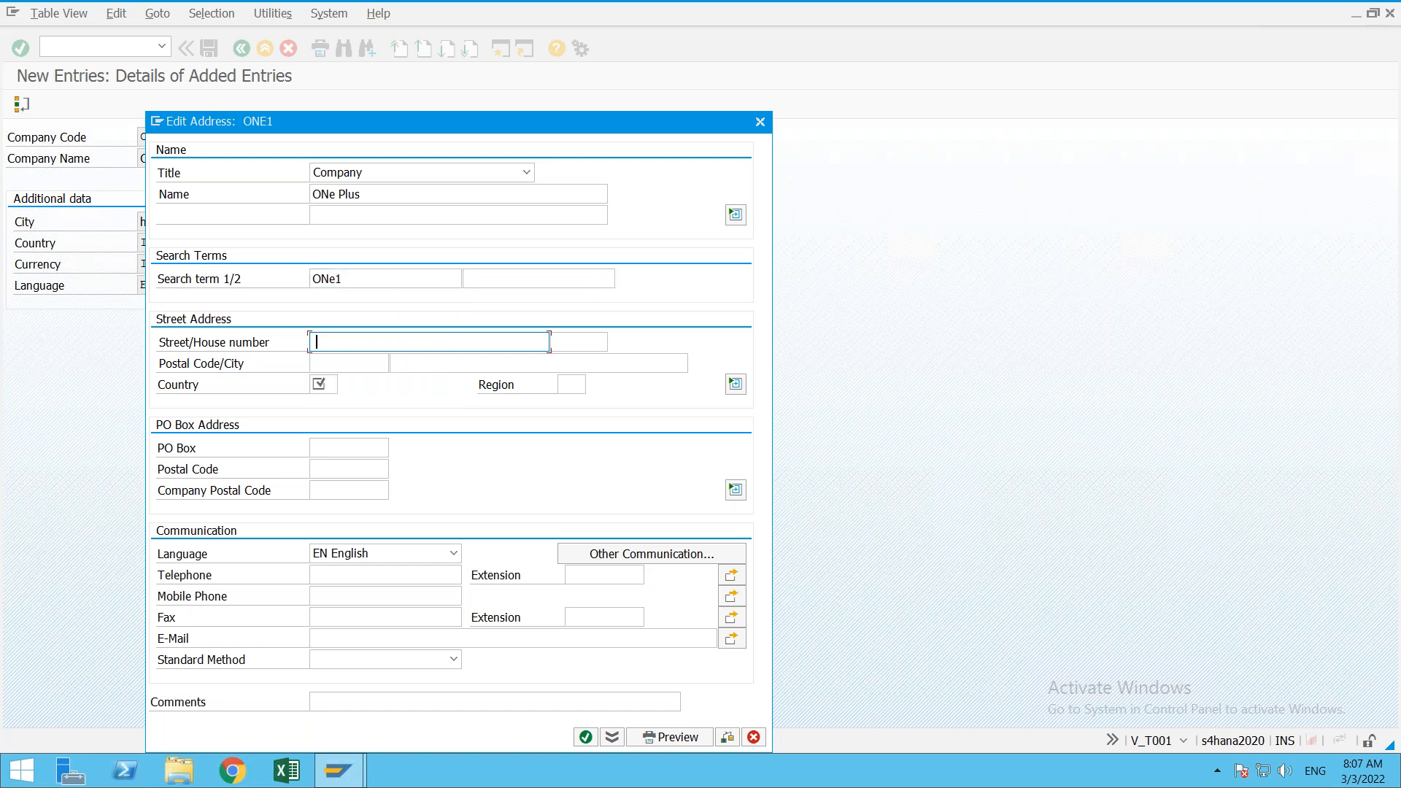
pyautogui.write('SR Nagar')
pyautogui.press('Tab')
pyautogui.press('Down')
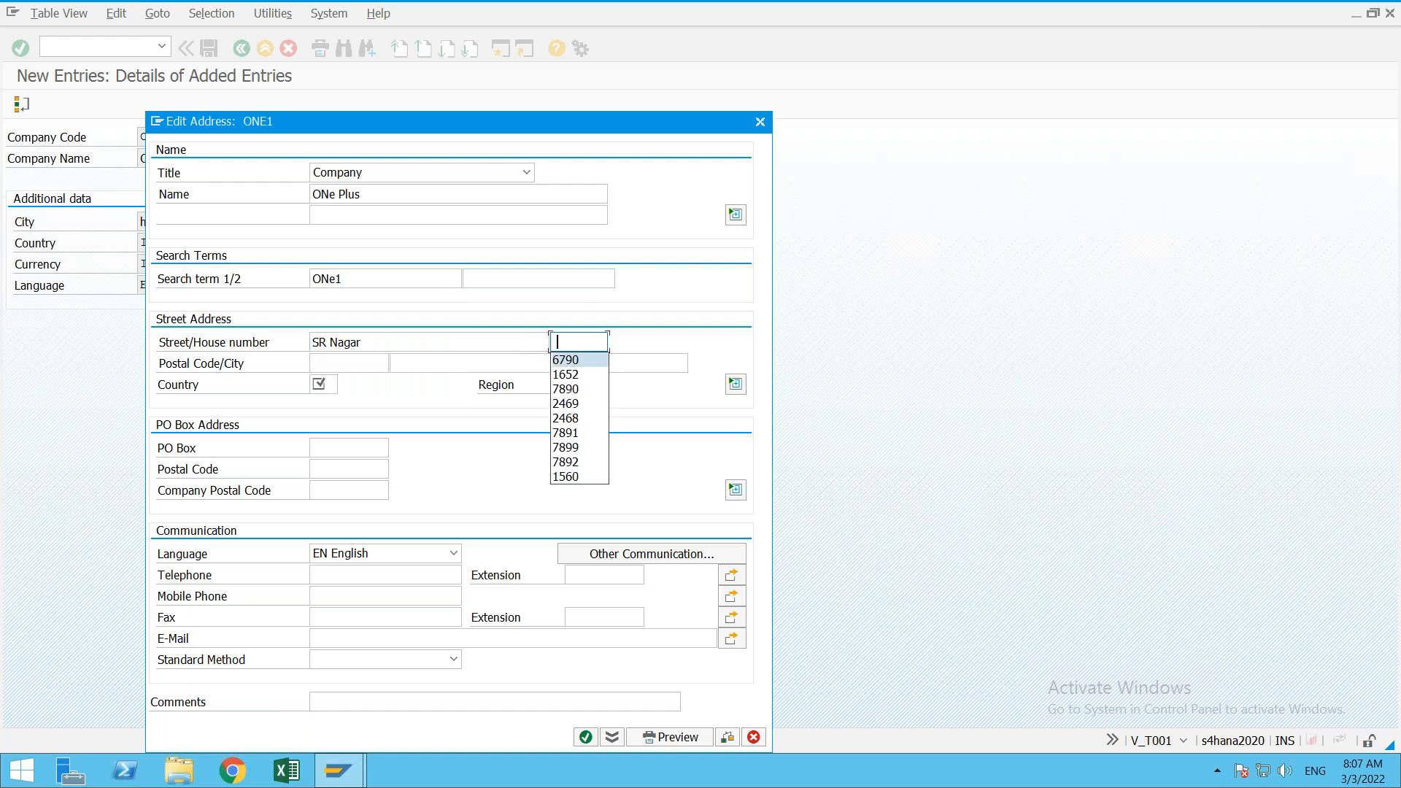
pyautogui.press('Tab')
pyautogui.press('Down')
pyautogui.press('Return')
pyautogui.press('Tab')
pyautogui.press('Down')
pyautogui.press('Return')
pyautogui.press('Tab')
pyautogui.press('Tab')
pyautogui.press('Down')
pyautogui.press('Down')
pyautogui.press('Return')
pyautogui.click(322, 384)
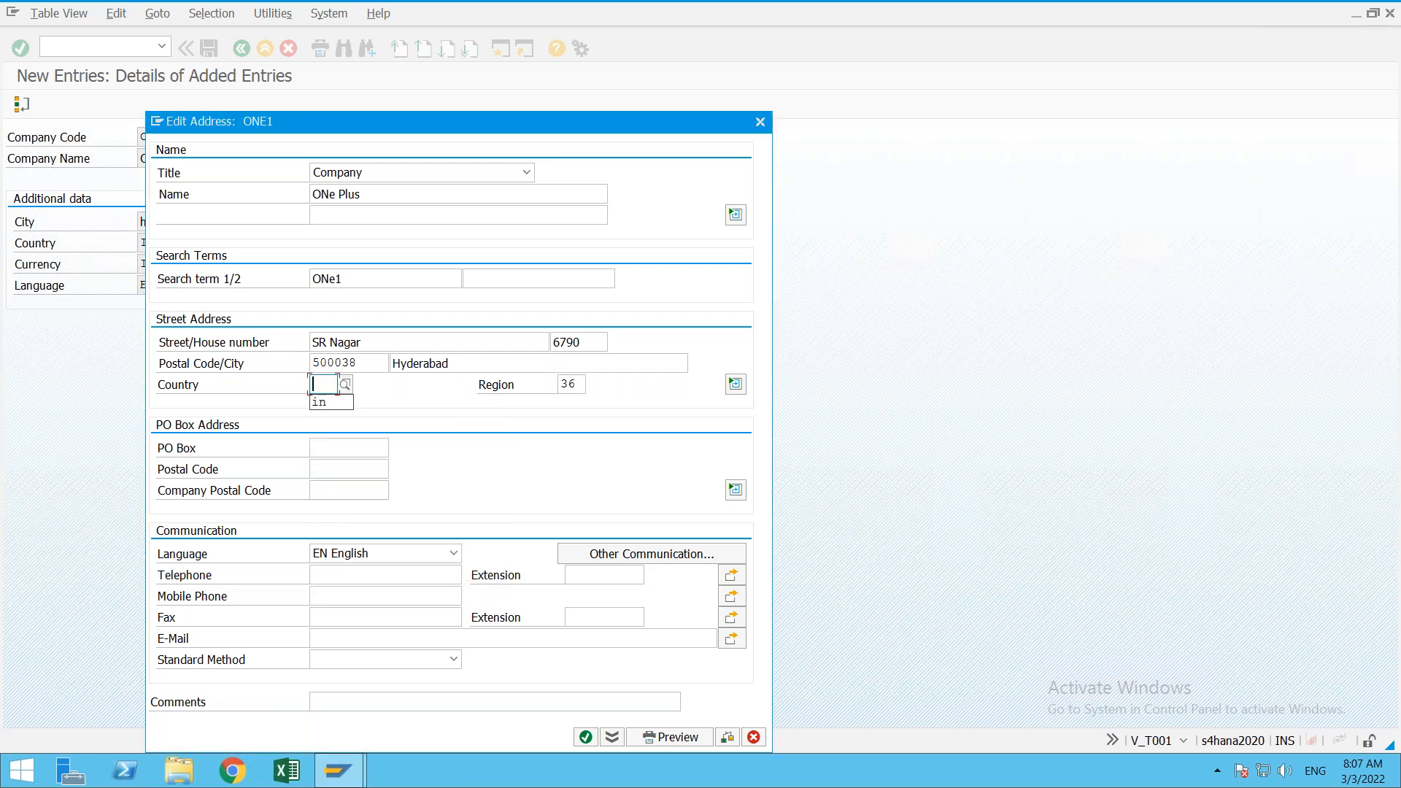
pyautogui.press('Down')
pyautogui.press('Return')
# Step: Add PO box 6790 with postal code 500038 and the company's e-mail address, then save
pyautogui.press('Tab')
pyautogui.press('Tab')
pyautogui.press('Tab')
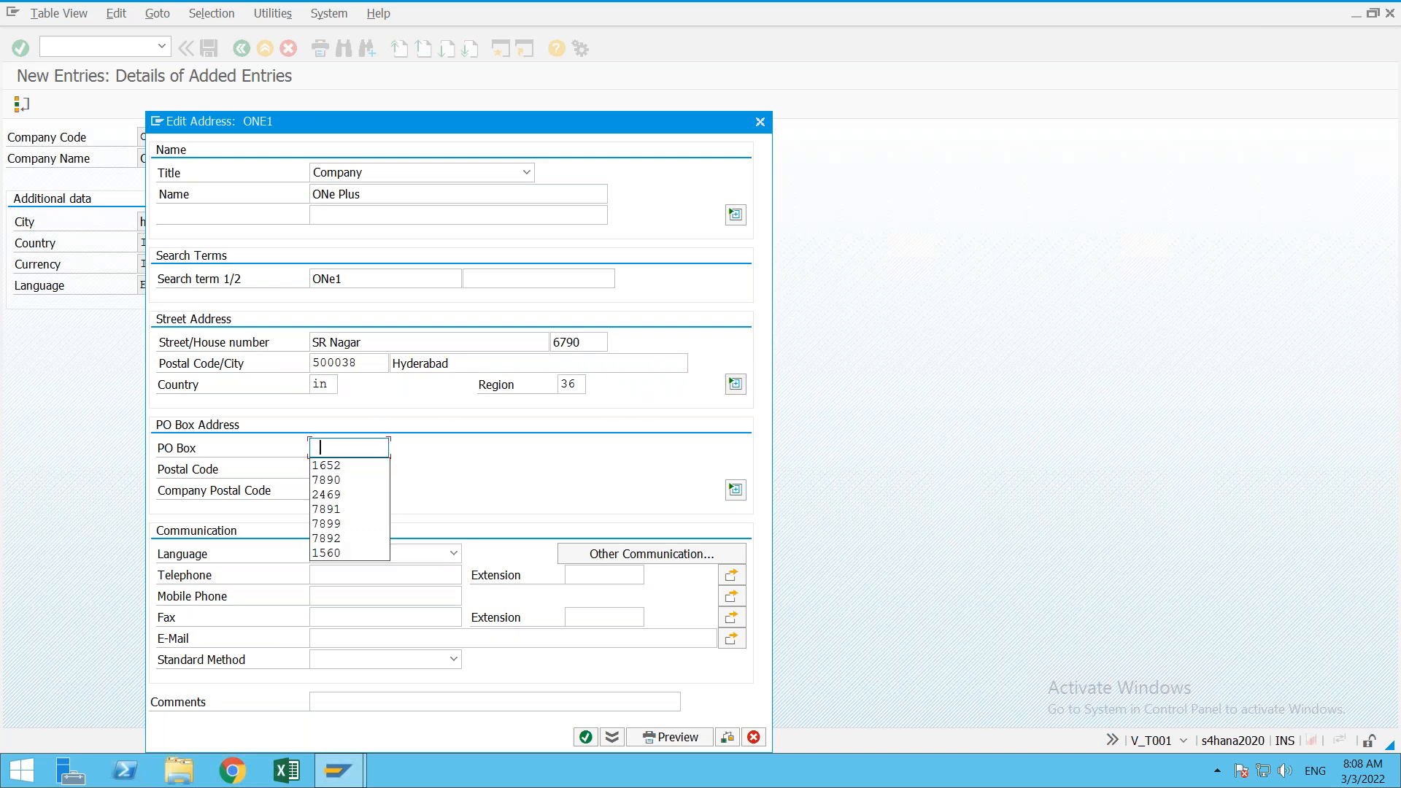
pyautogui.write('6790')
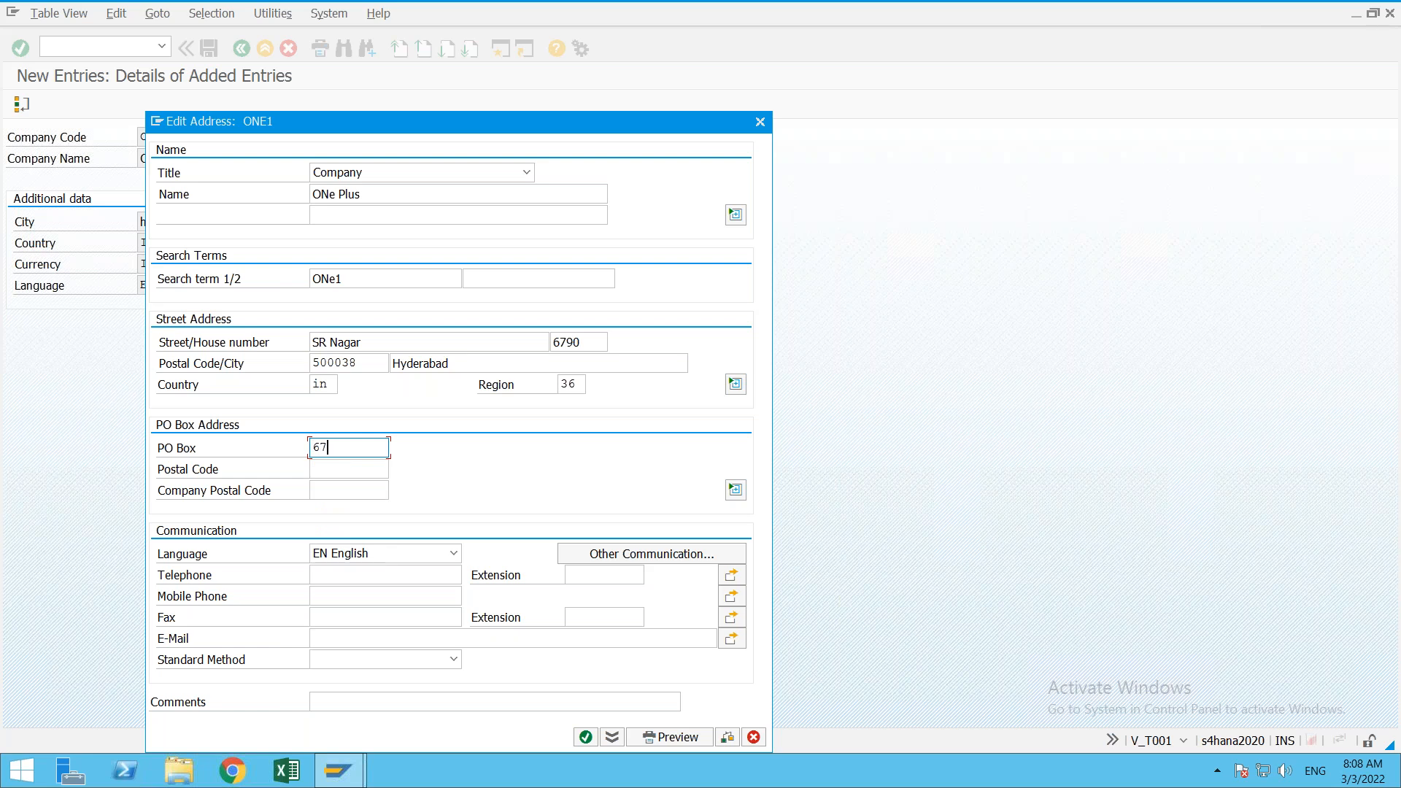
pyautogui.click(349, 469)
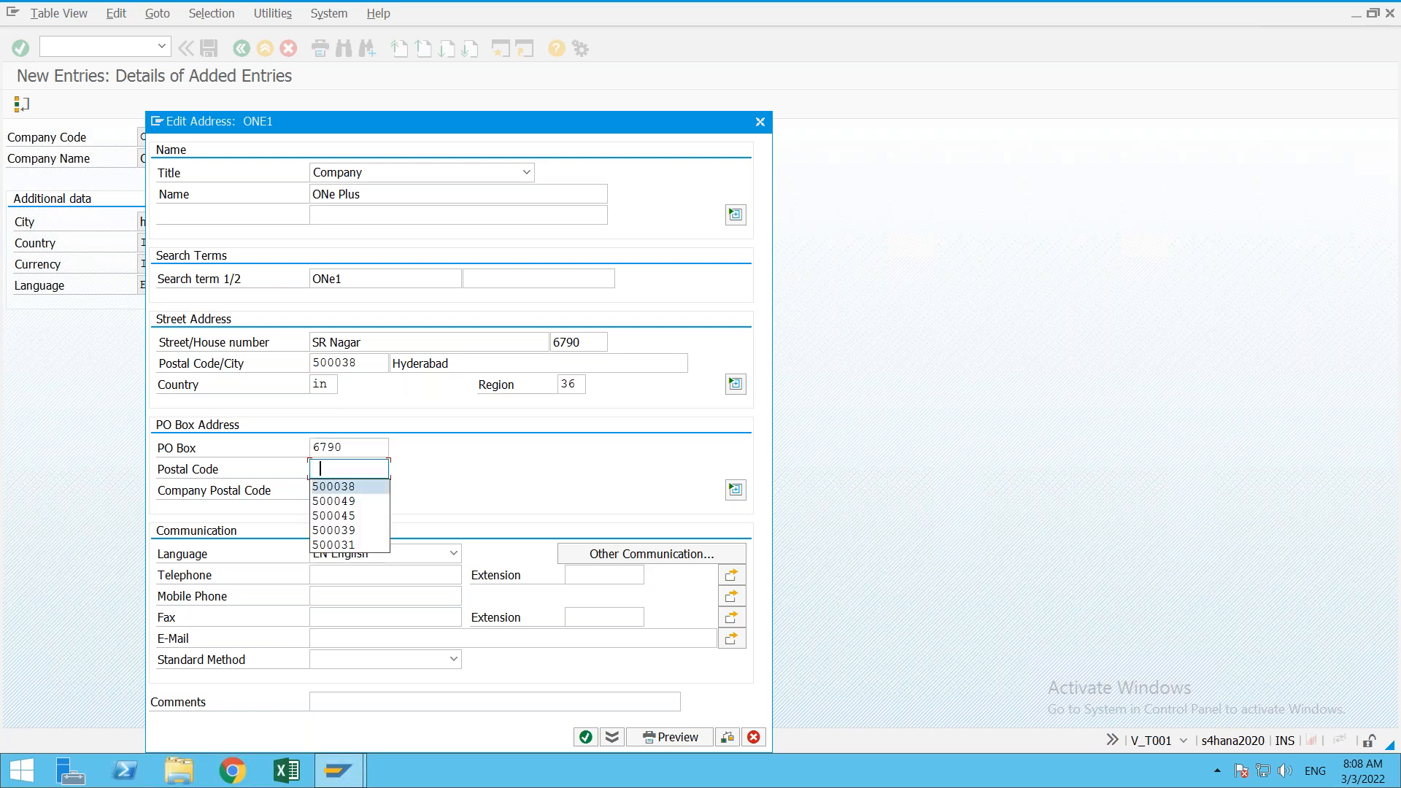
pyautogui.press('Return')
pyautogui.press('Down')
pyautogui.press('Down')
pyautogui.press('Down')
pyautogui.press('Down')
pyautogui.press('Down')
pyautogui.click(314, 638)
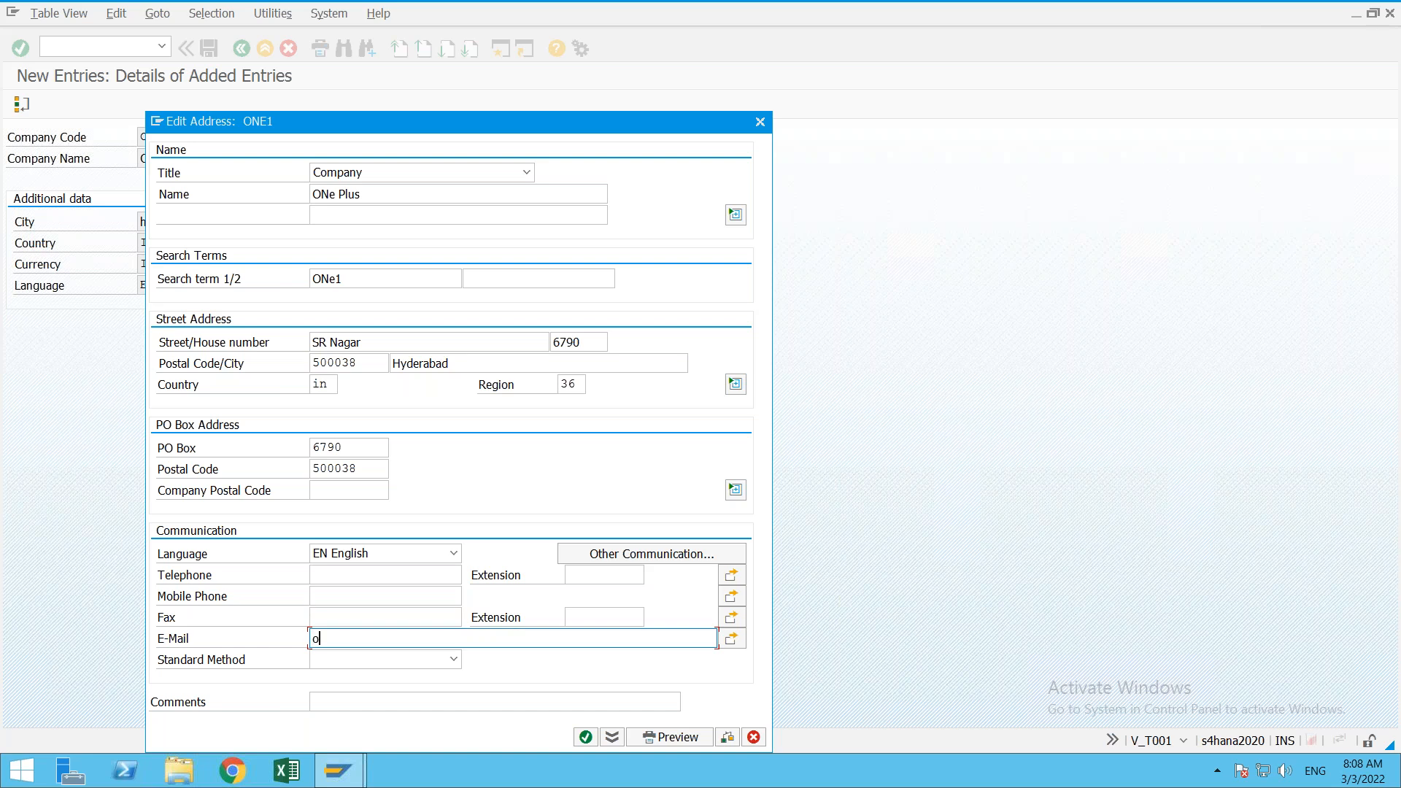
pyautogui.press('Return')
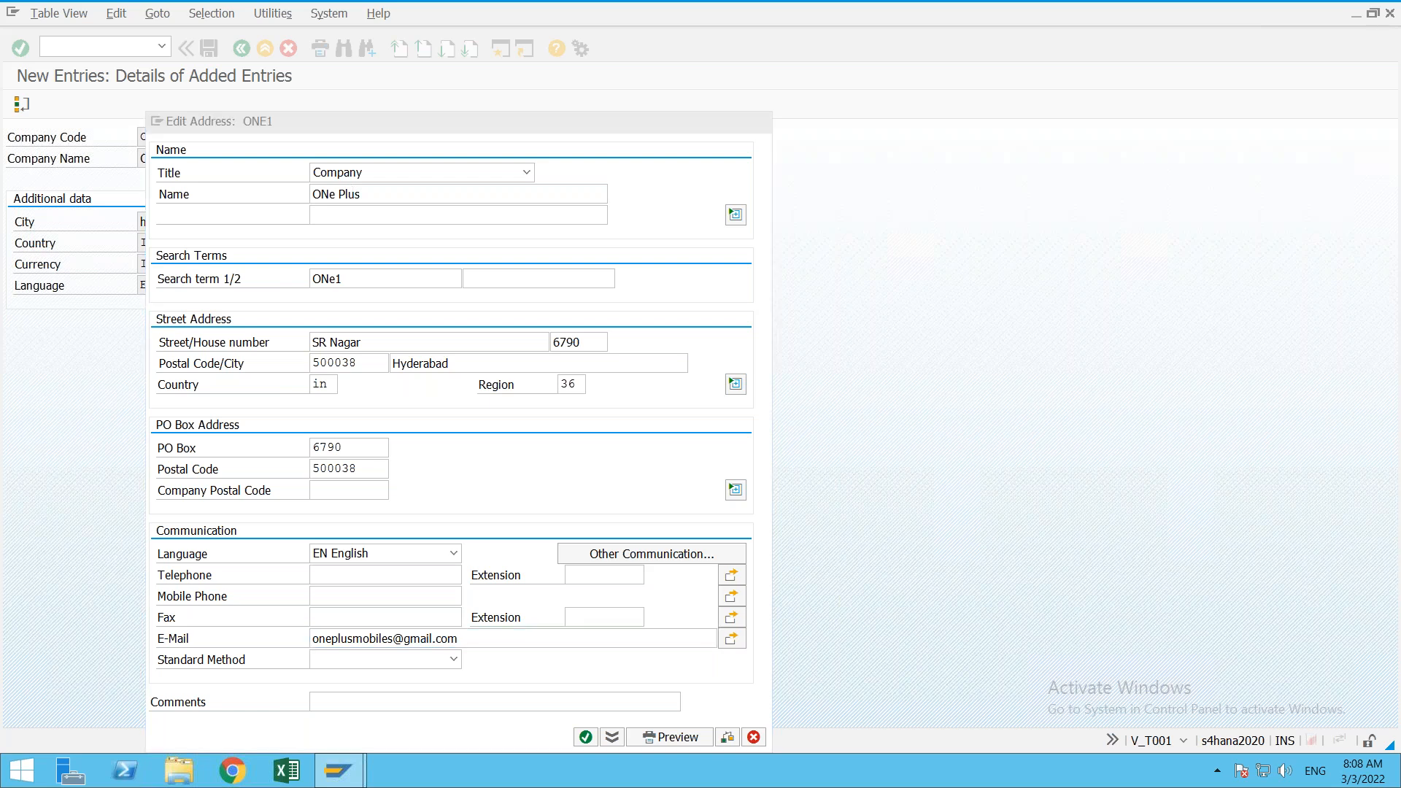
pyautogui.press('Return')
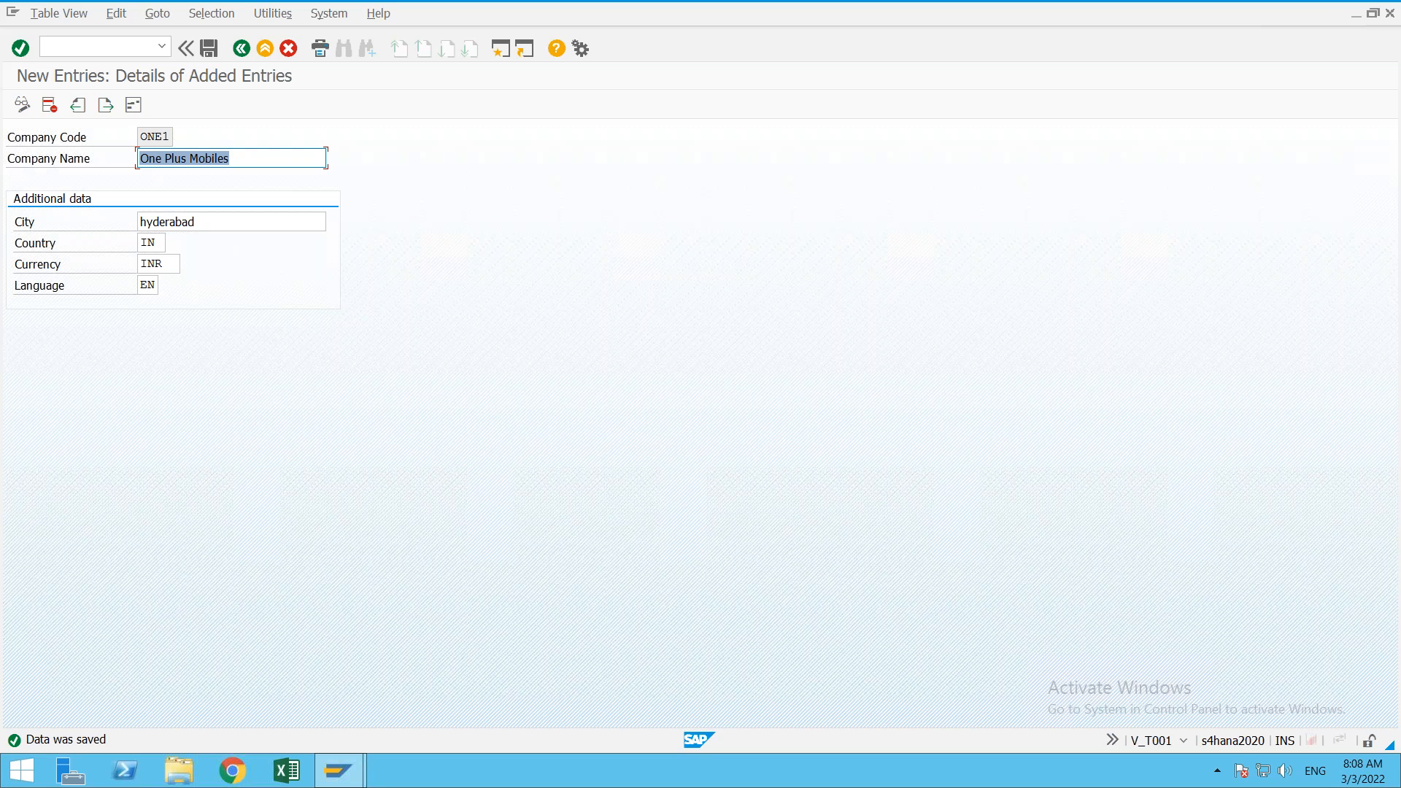
# Step: Back out of the company code setup and close the activity chooser
pyautogui.click(243, 48)
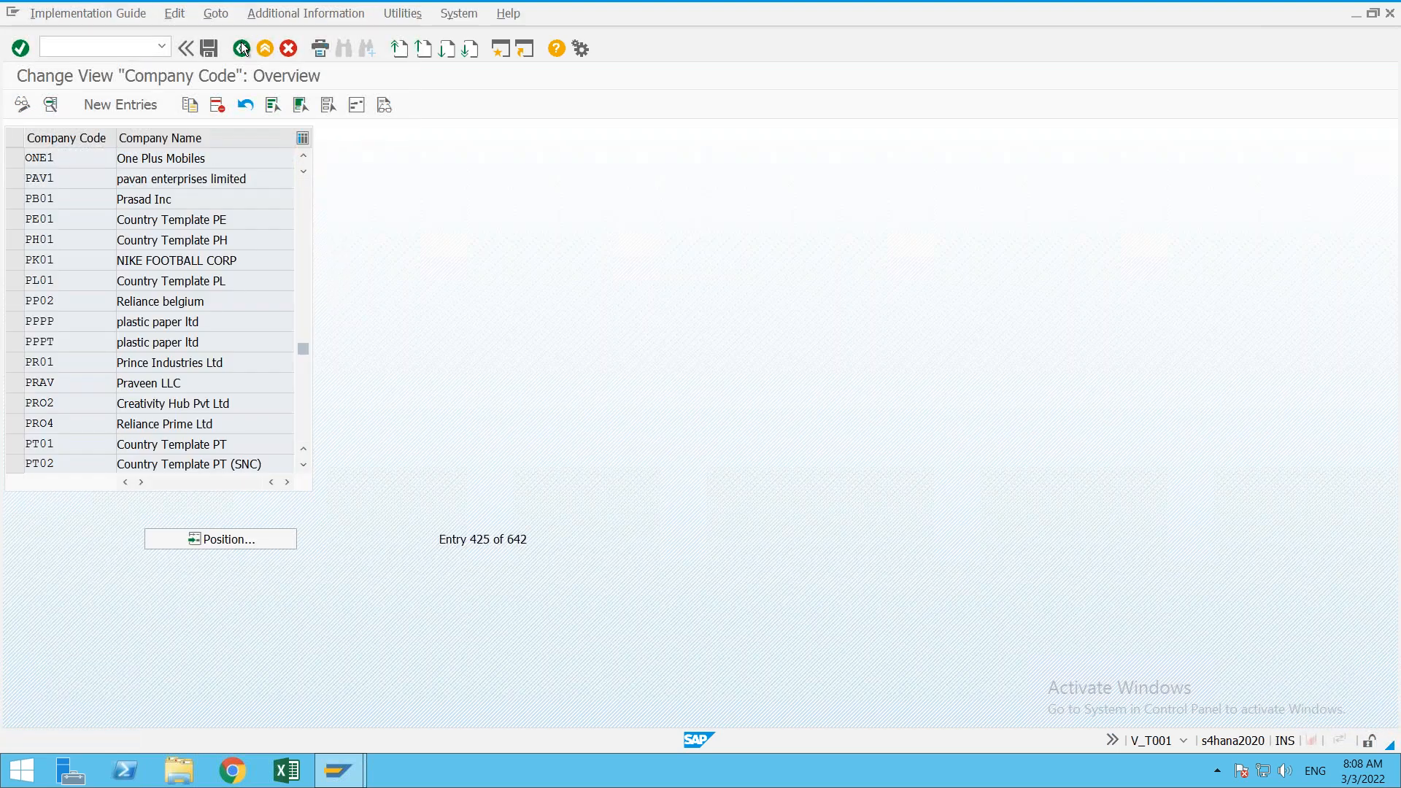
pyautogui.click(242, 49)
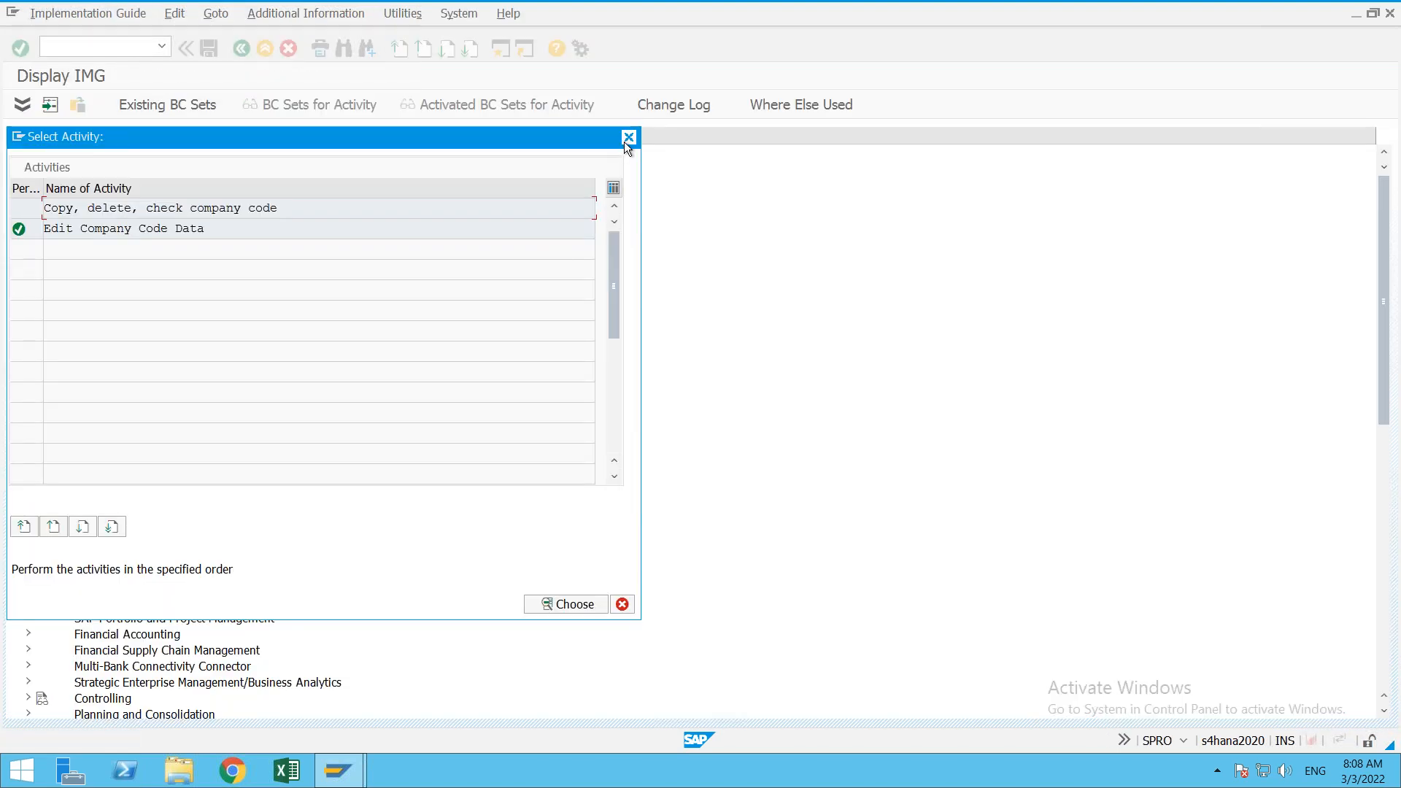
pyautogui.click(627, 140)
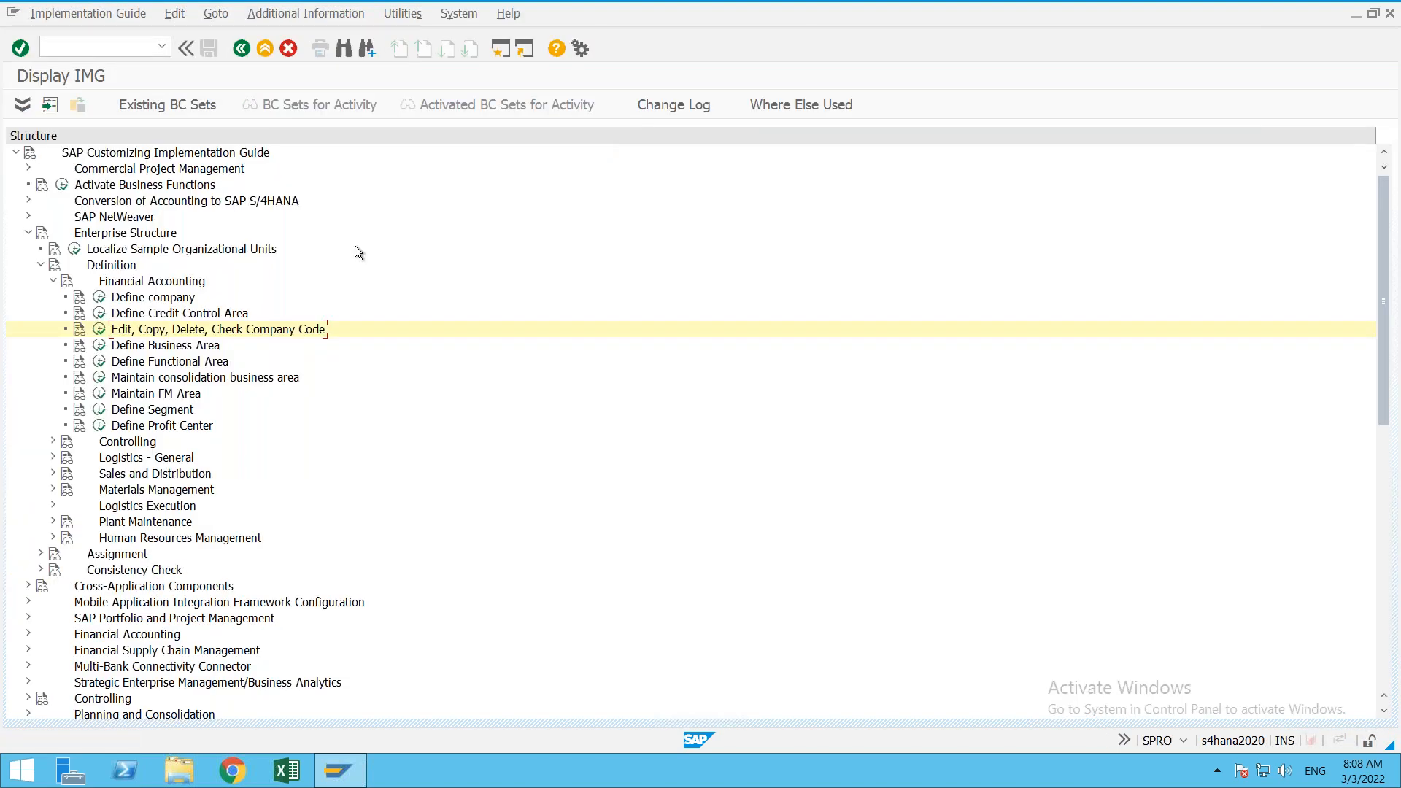
# Step: Collapse Definition and expand Assignment > Financial Accounting to reach Assign company code to company
pyautogui.click(52, 282)
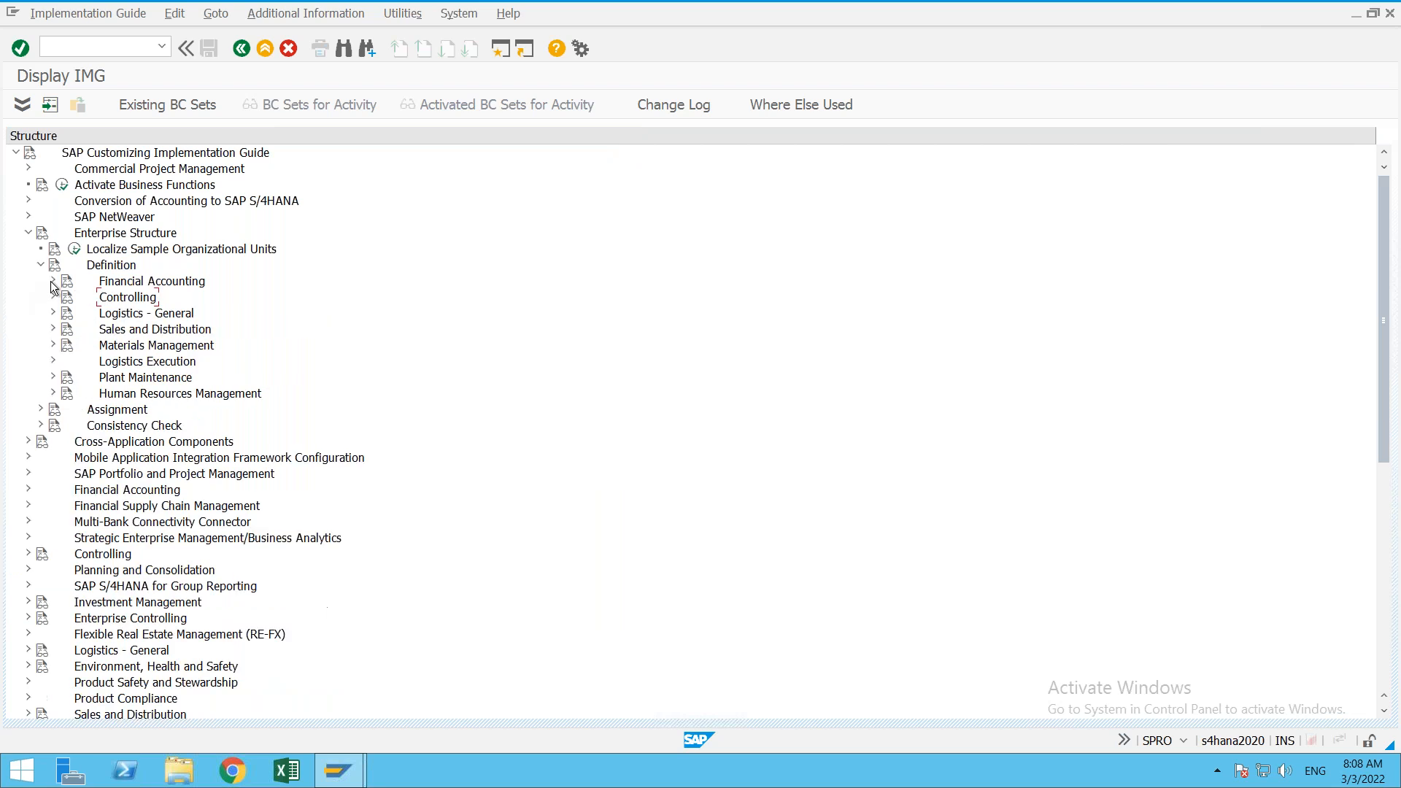
pyautogui.click(41, 266)
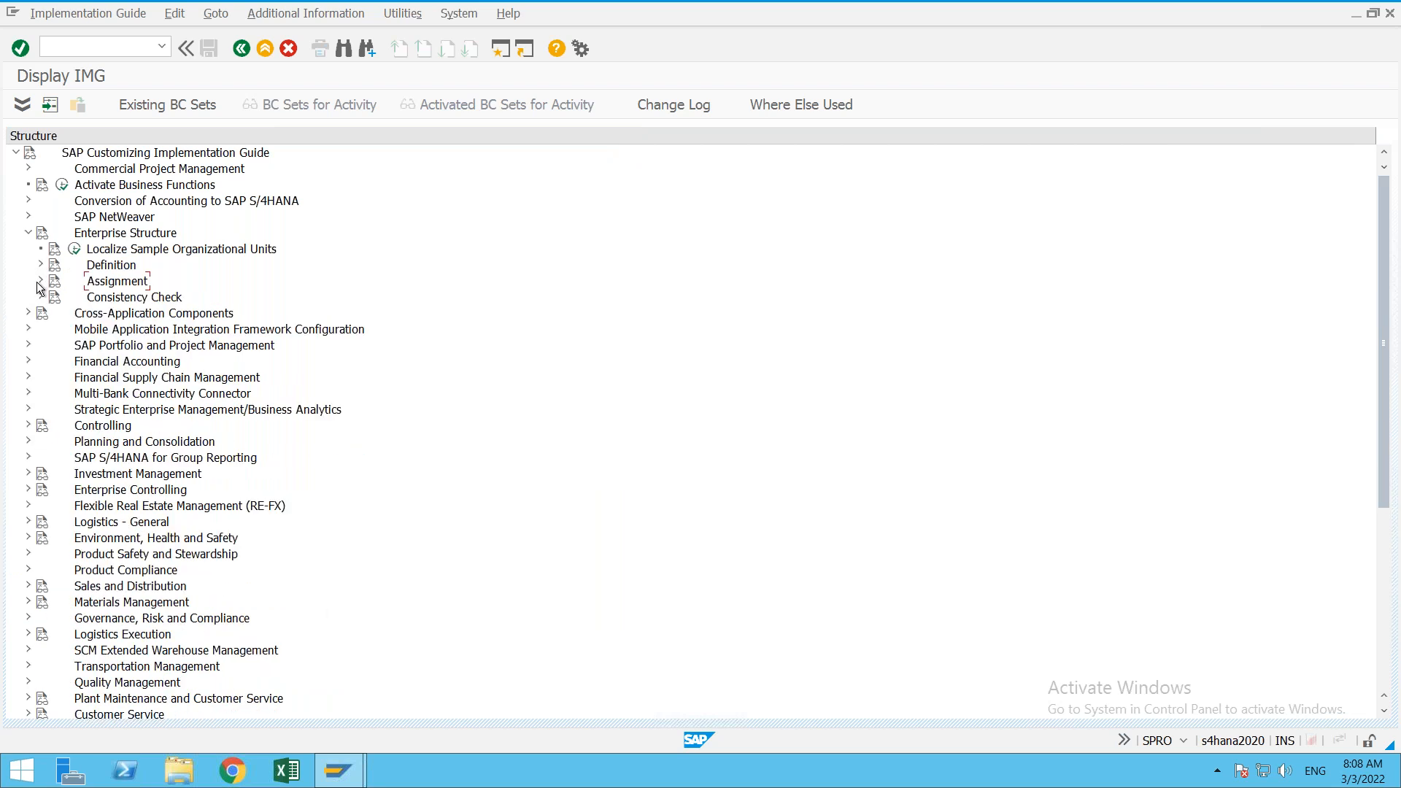
pyautogui.click(40, 282)
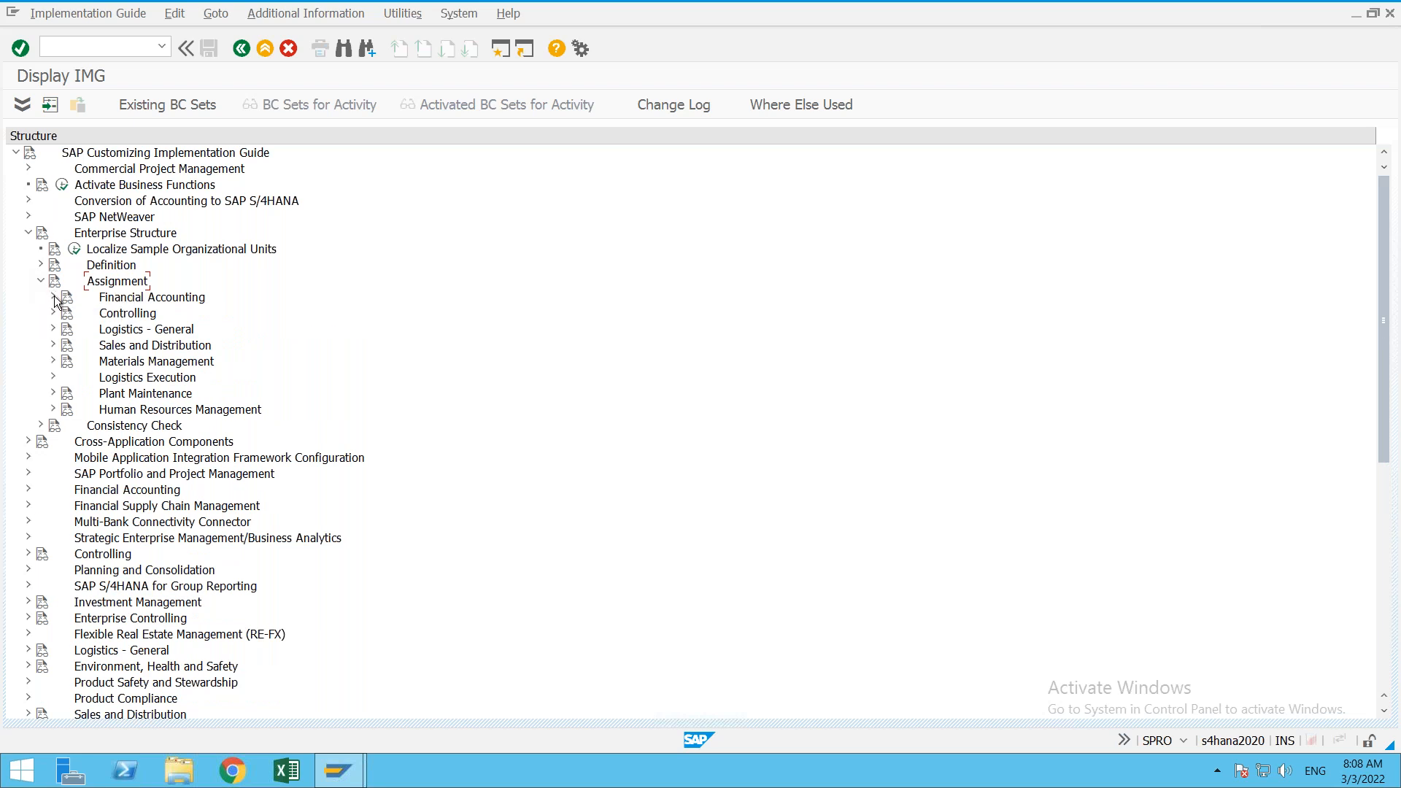
pyautogui.click(56, 301)
pyautogui.click(92, 313)
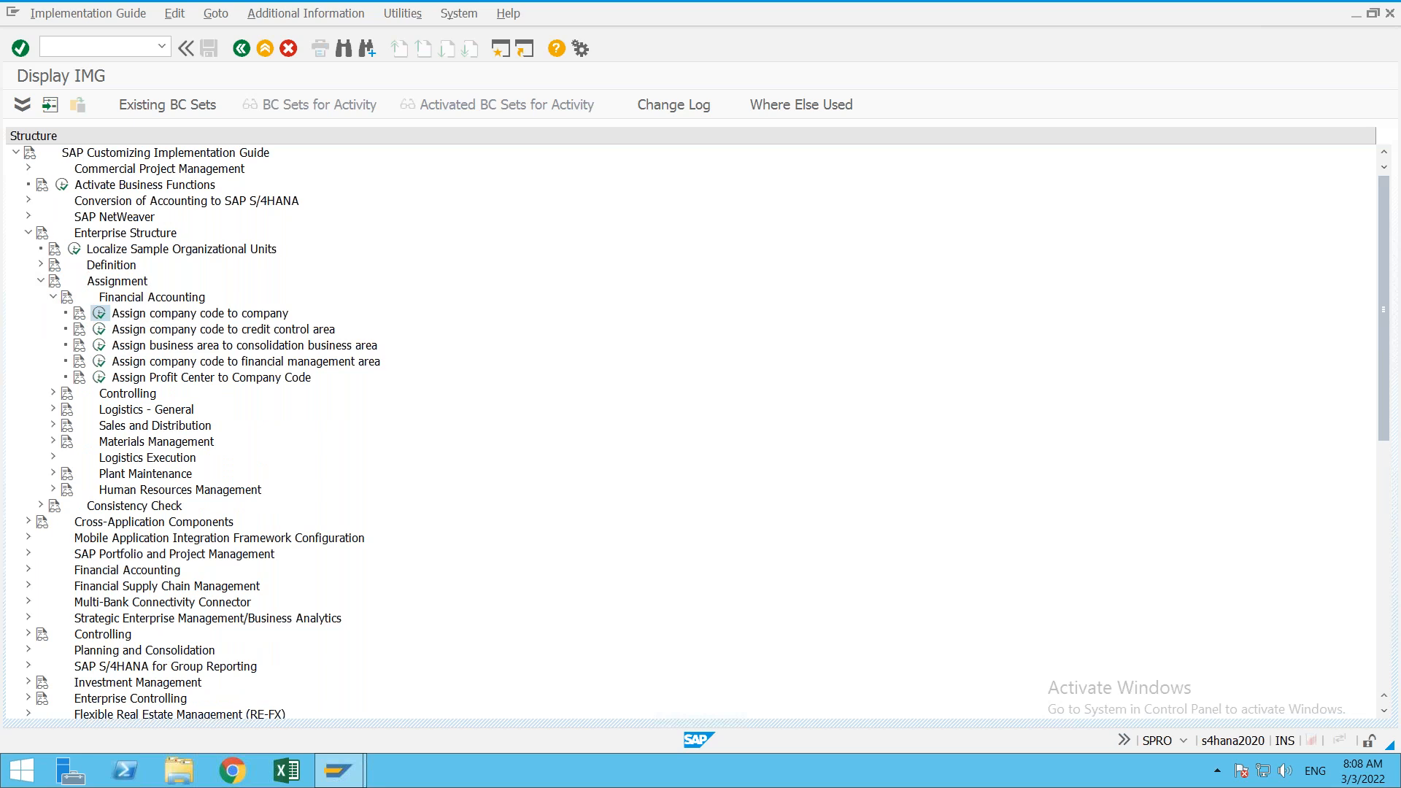
# Step: Locate company code ONE1 and assign it to company ONE+
pyautogui.click(242, 707)
pyautogui.write('ONE1')
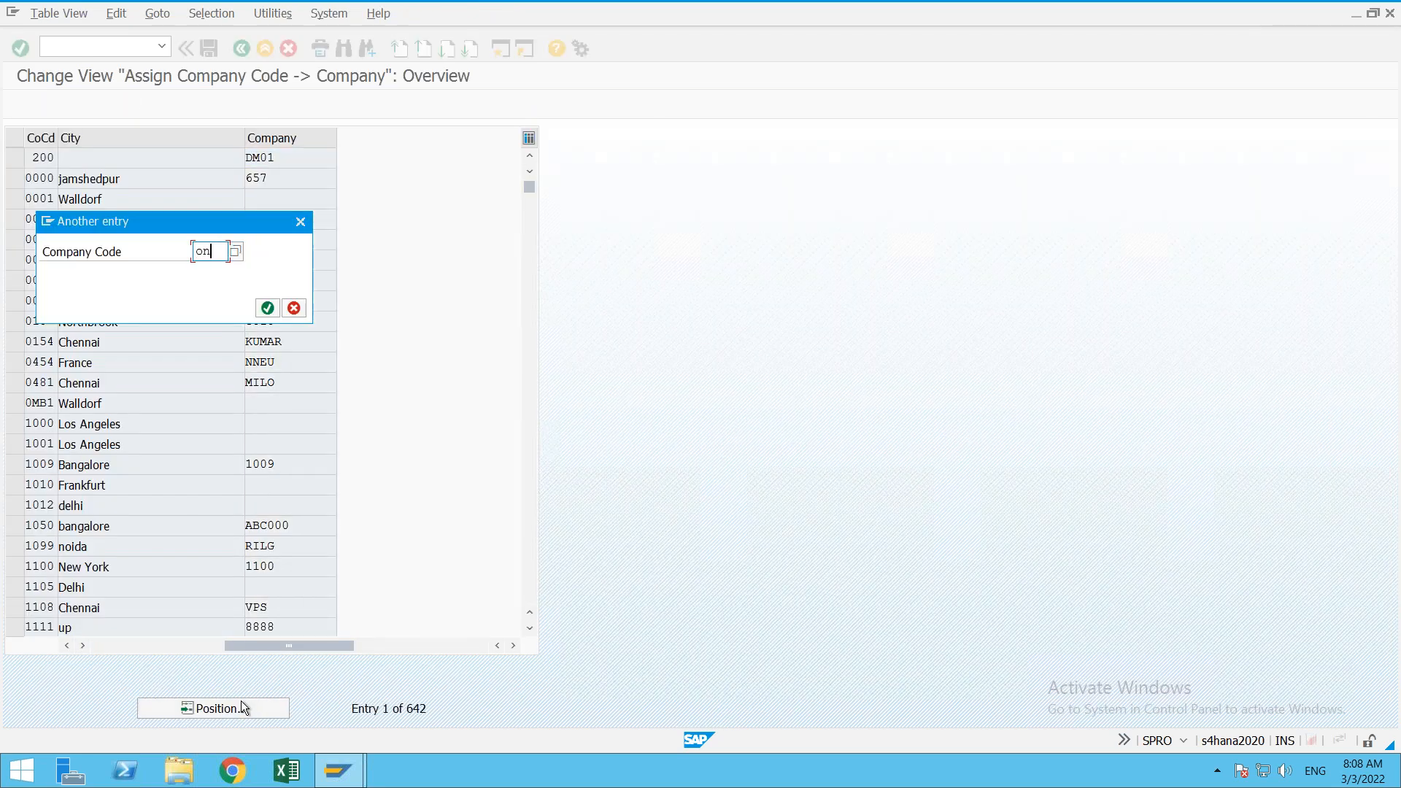
pyautogui.press('Return')
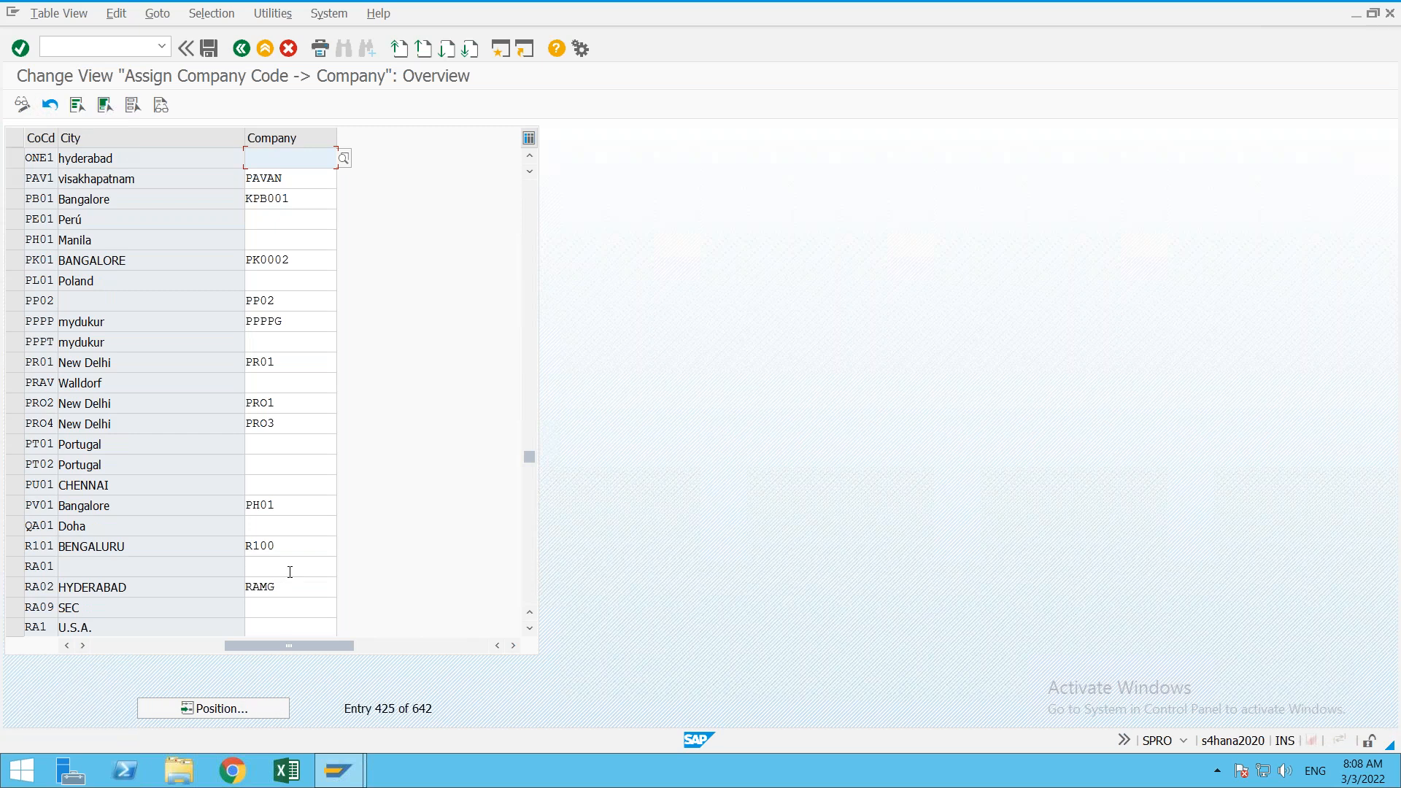
pyautogui.write('one')
pyautogui.press('Down')
pyautogui.press('Return')
# Step: Save the assignment under the customizing request and exit to the guide tree
pyautogui.hotkey('ctrl', 's')
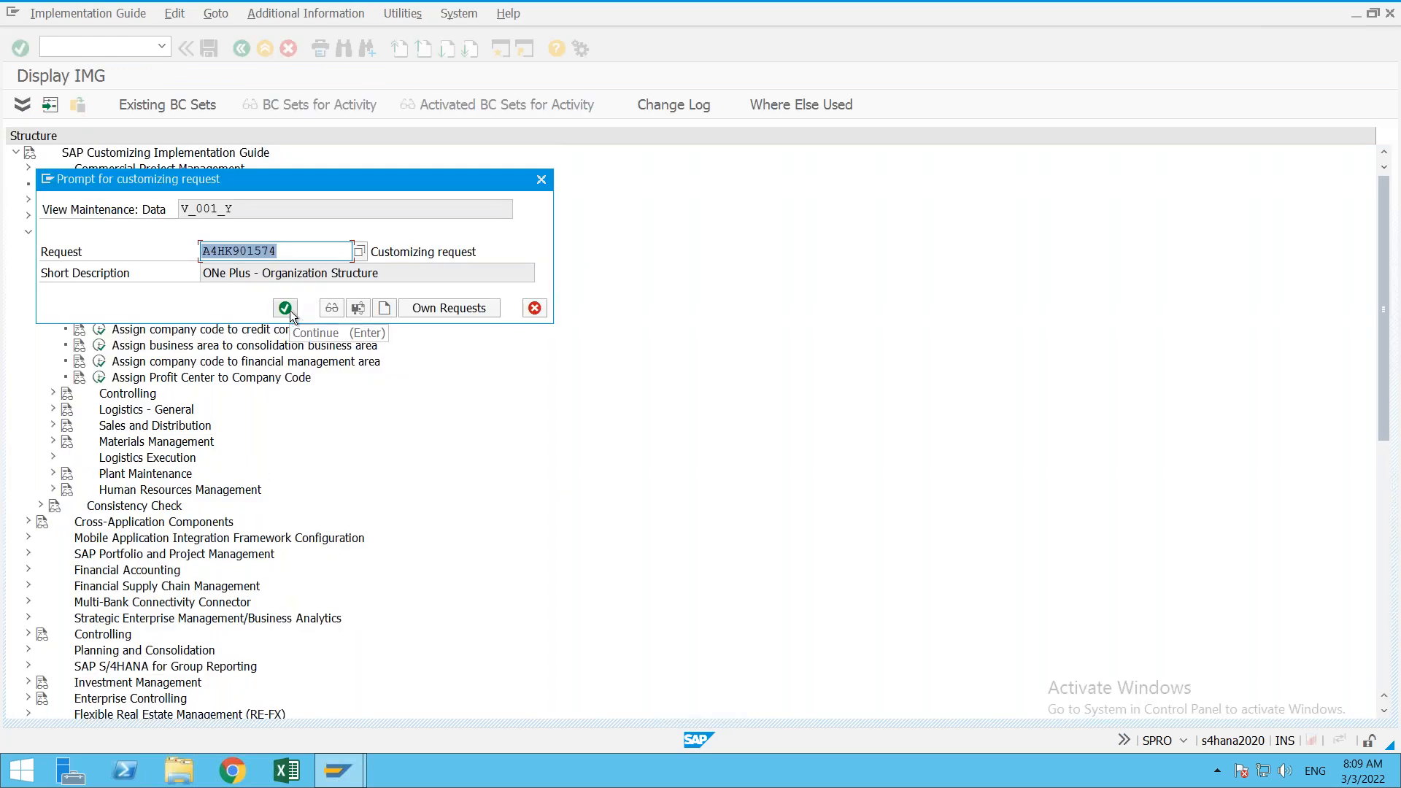
pyautogui.click(285, 308)
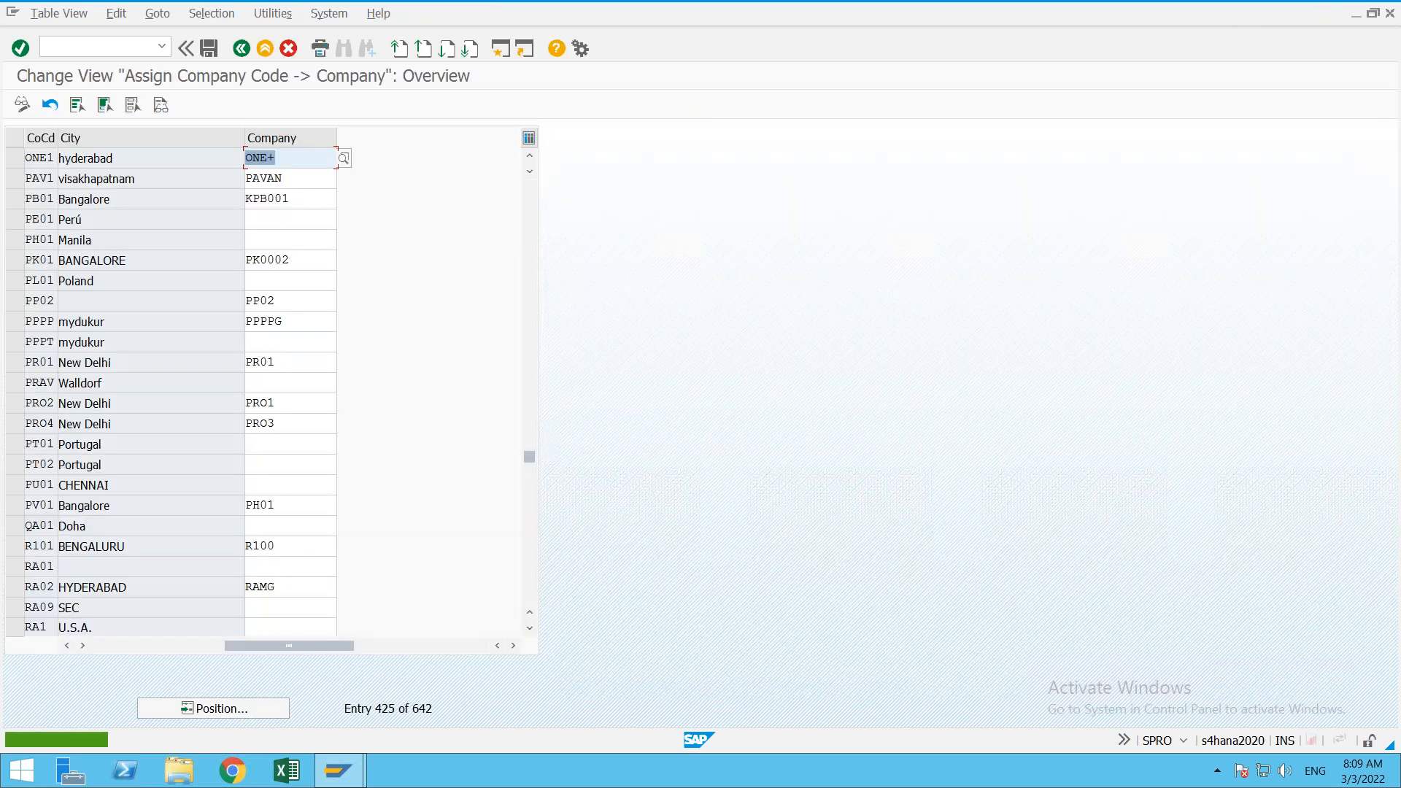
pyautogui.click(259, 50)
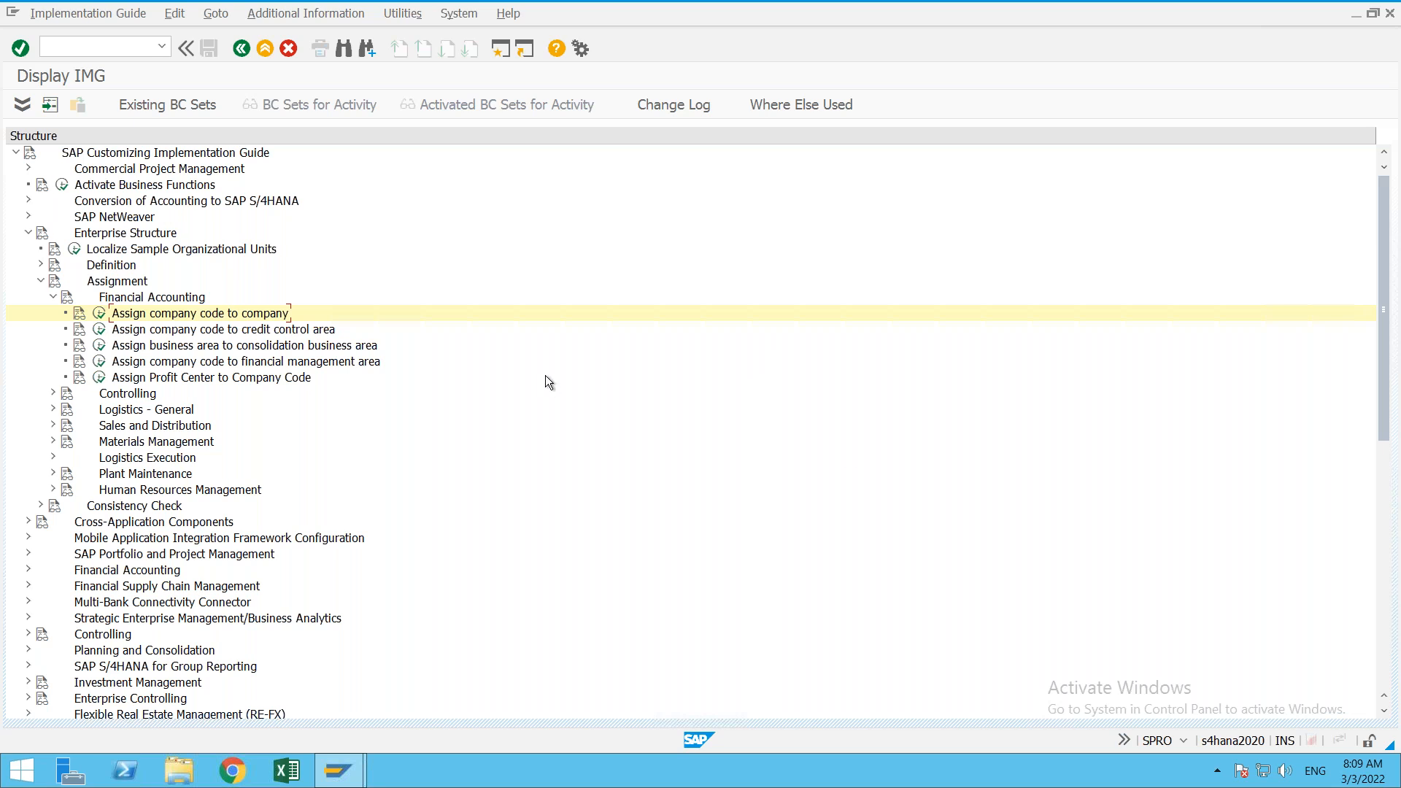
# Step: Collapse the assignment branches, minimize SAP GUI and SAP Logon, and open the FI Class workbook
pyautogui.click(53, 297)
pyautogui.click(41, 281)
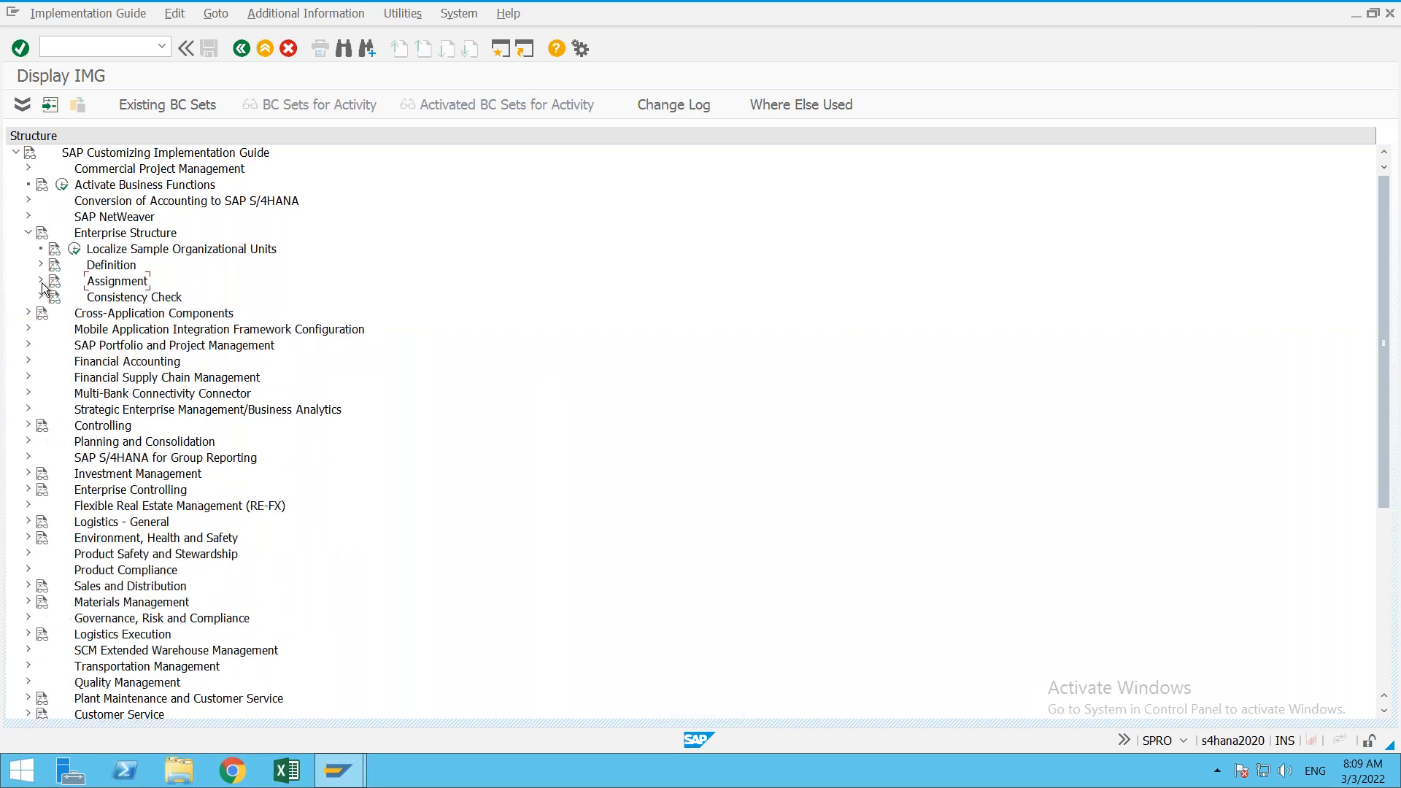
pyautogui.click(1355, 15)
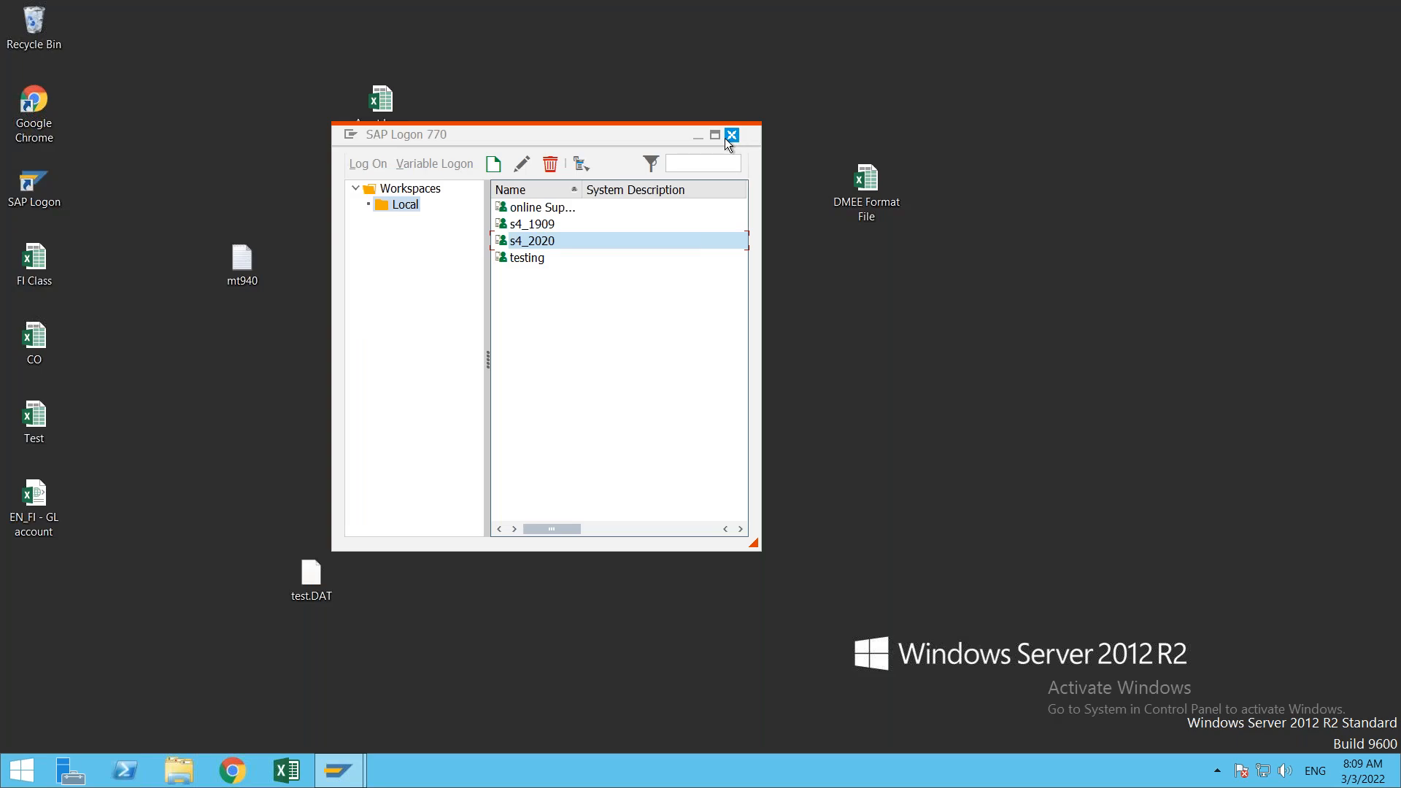
pyautogui.click(697, 136)
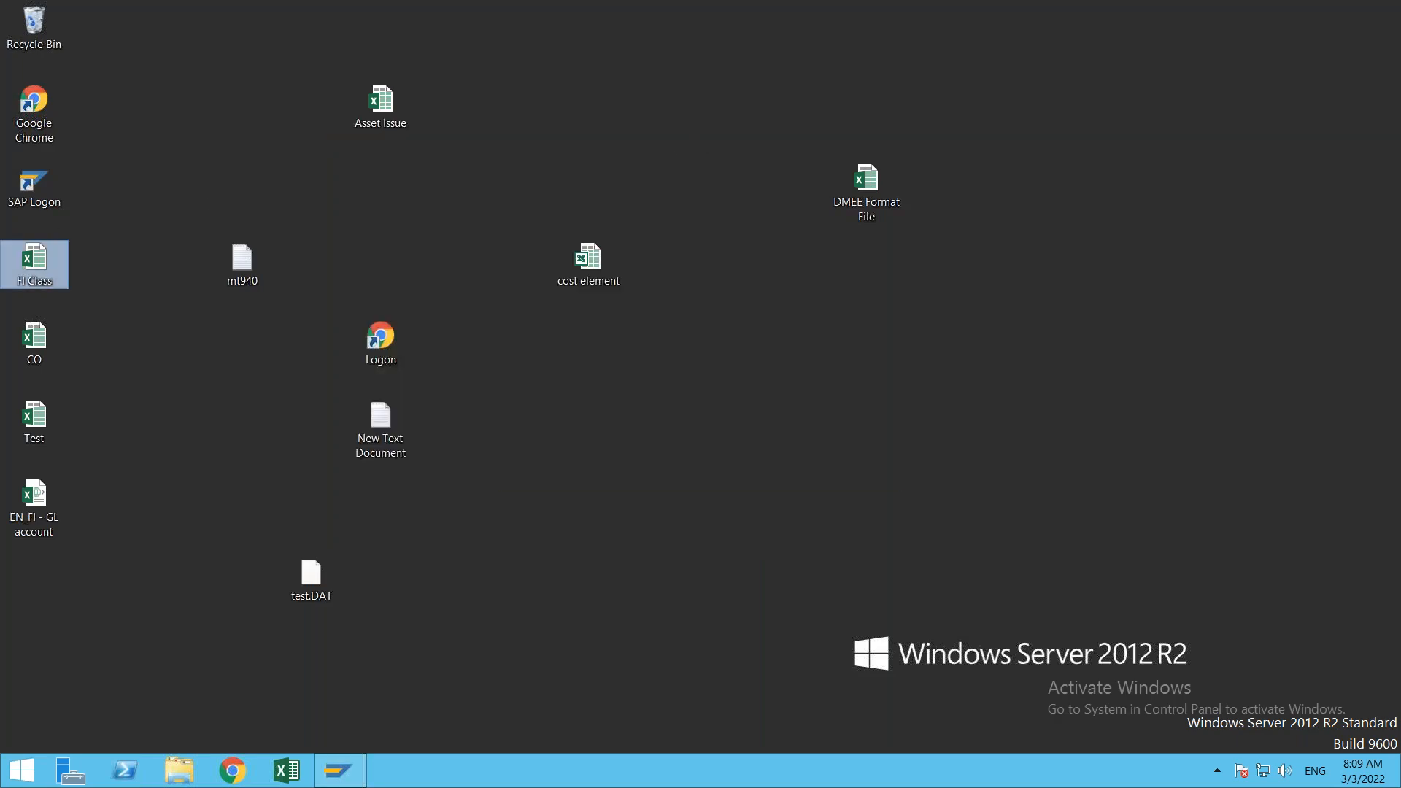
pyautogui.doubleClick(40, 278)
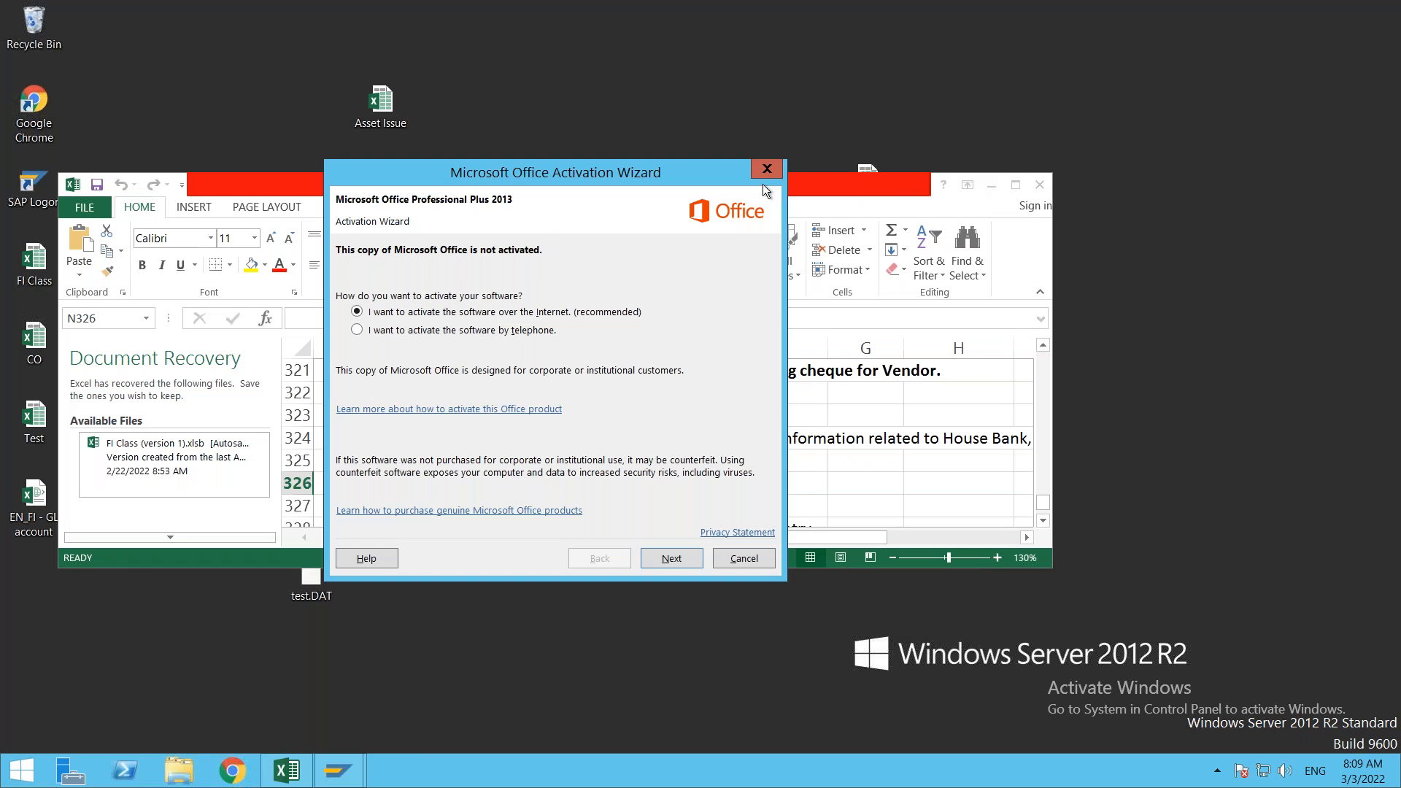
# Step: Dismiss the activation prompt, maximize Excel, and close Document Recovery keeping files for later
pyautogui.click(765, 169)
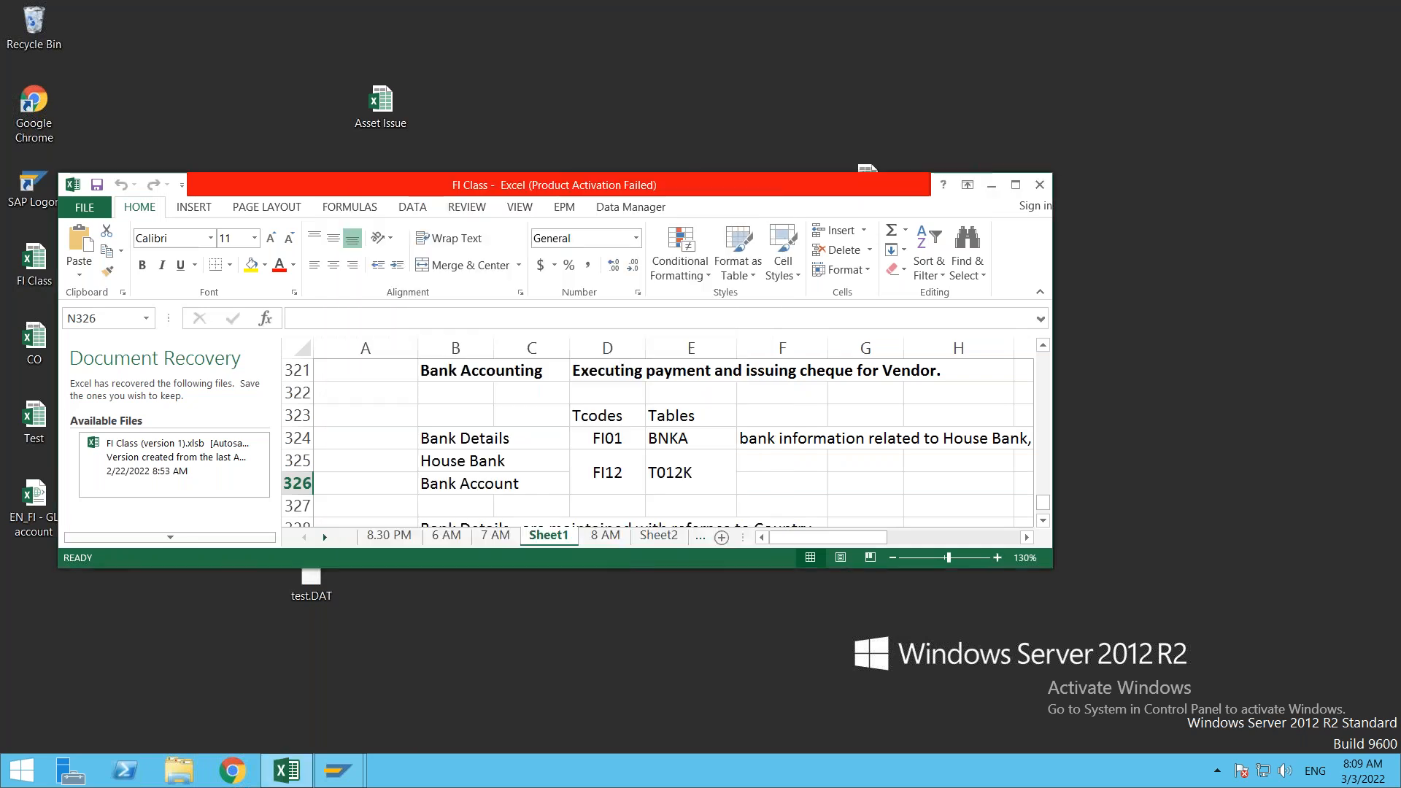
pyautogui.click(1016, 186)
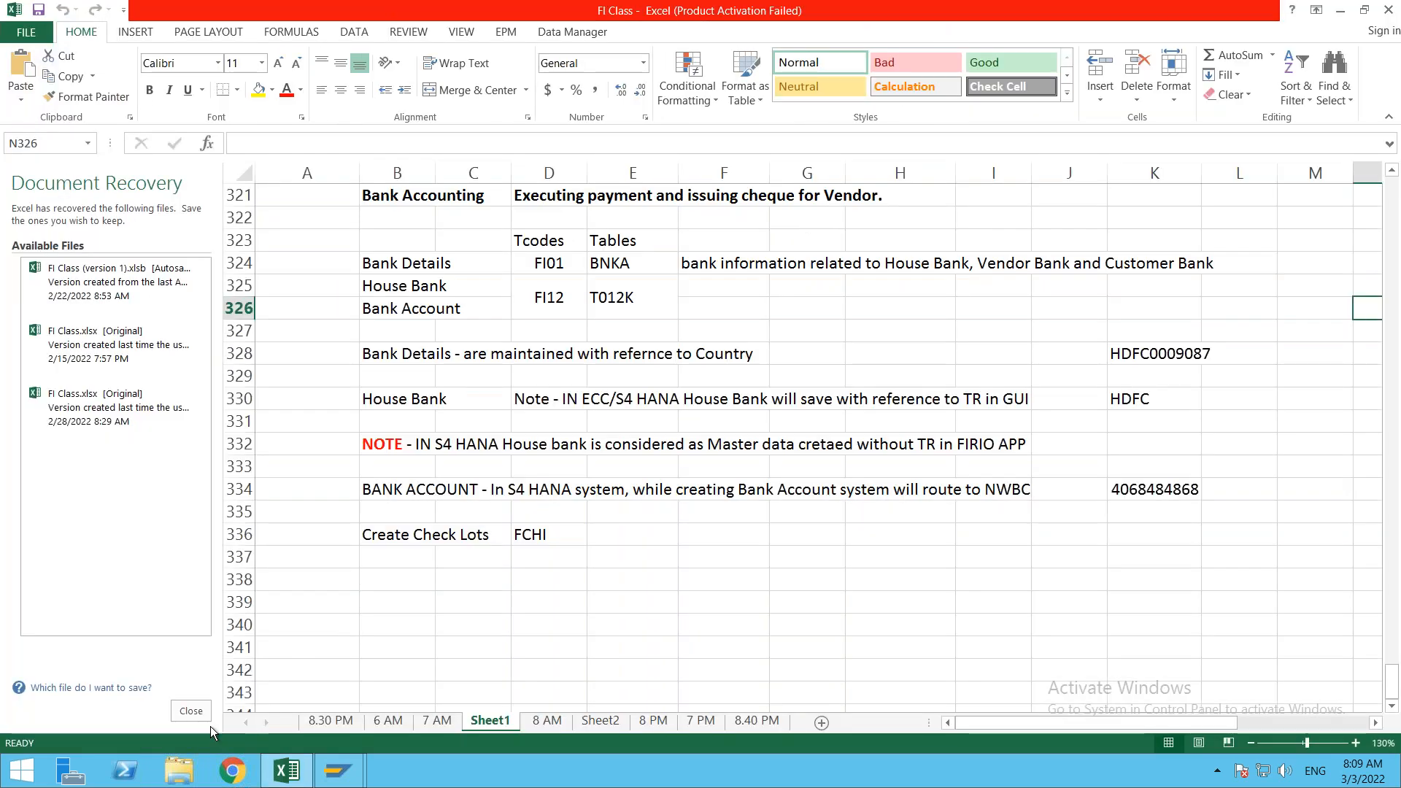
pyautogui.click(191, 711)
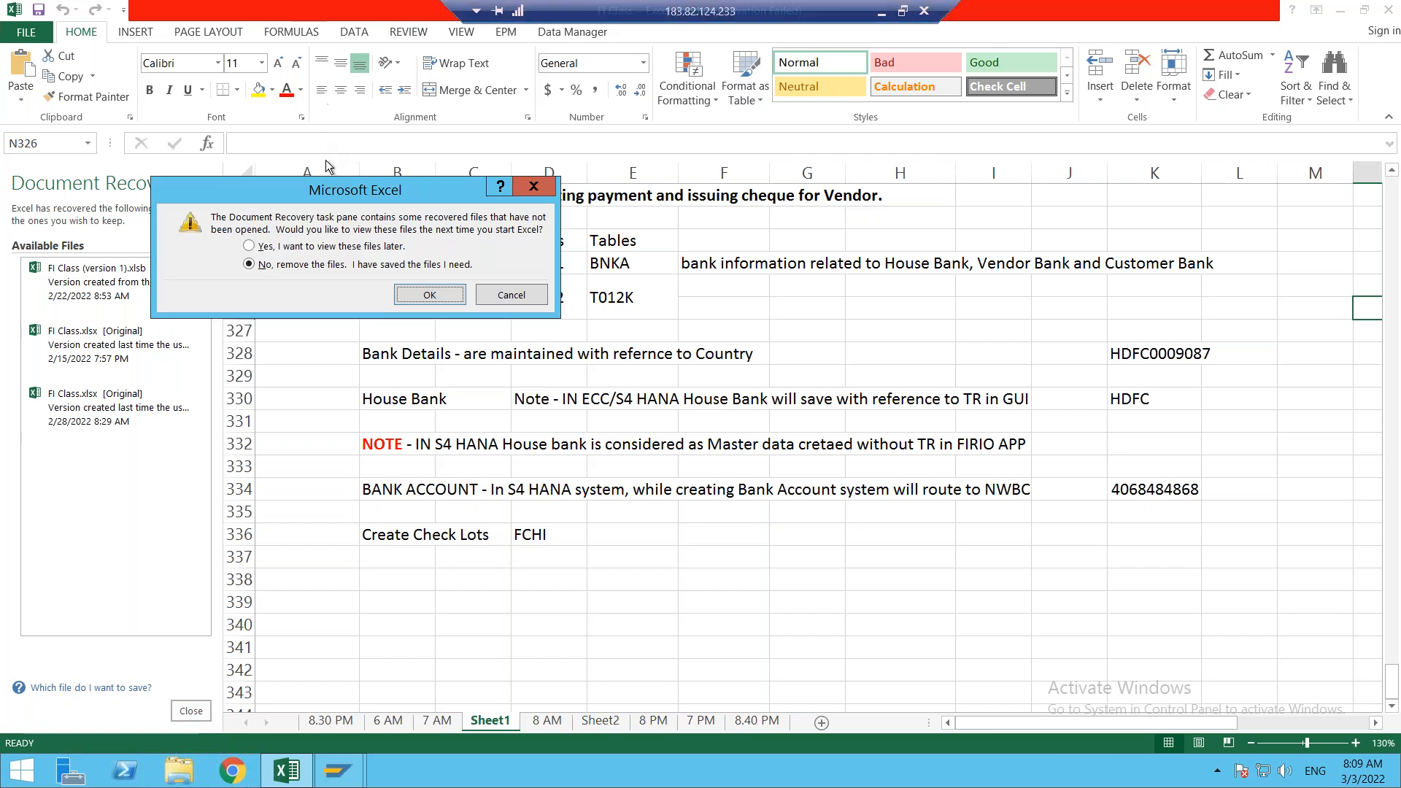
pyautogui.click(312, 248)
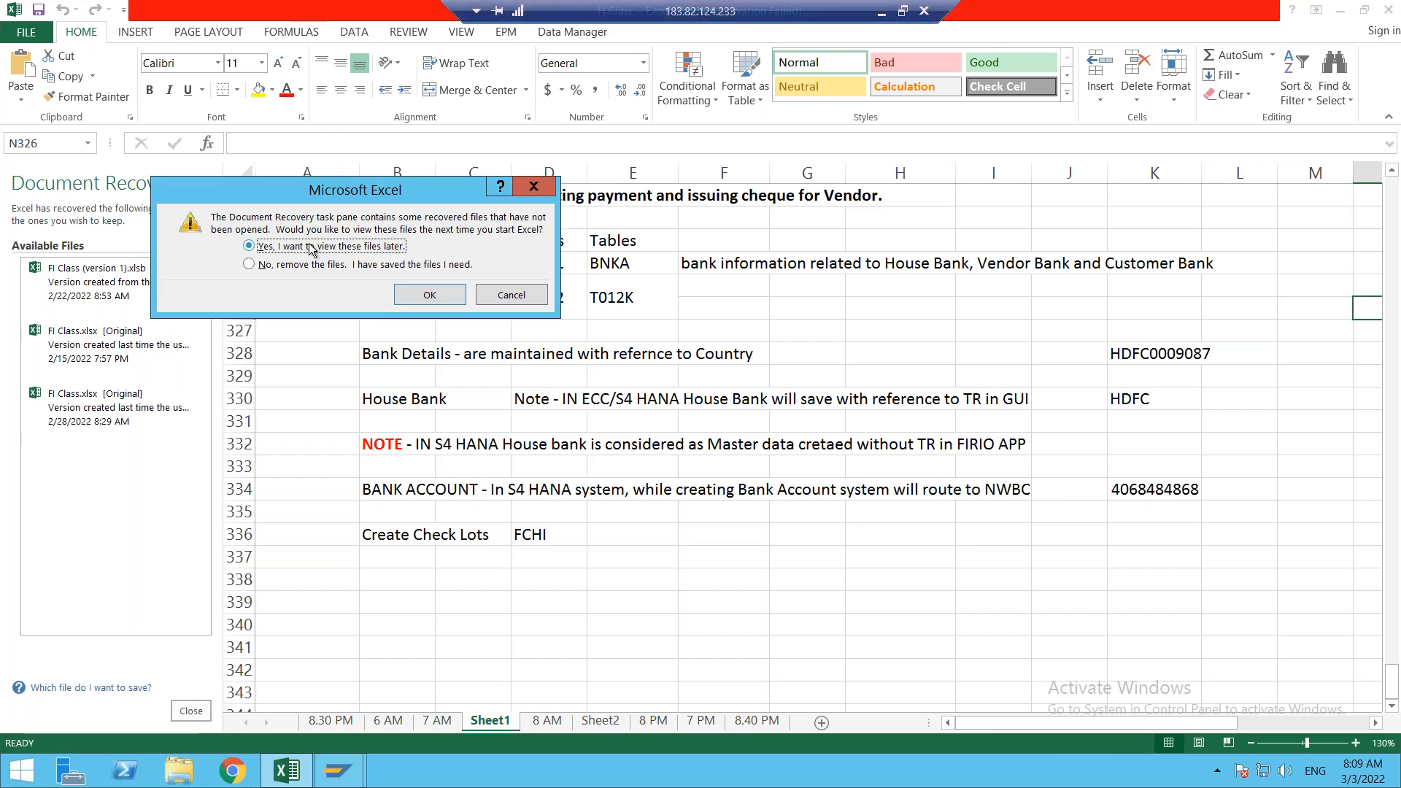
pyautogui.click(429, 295)
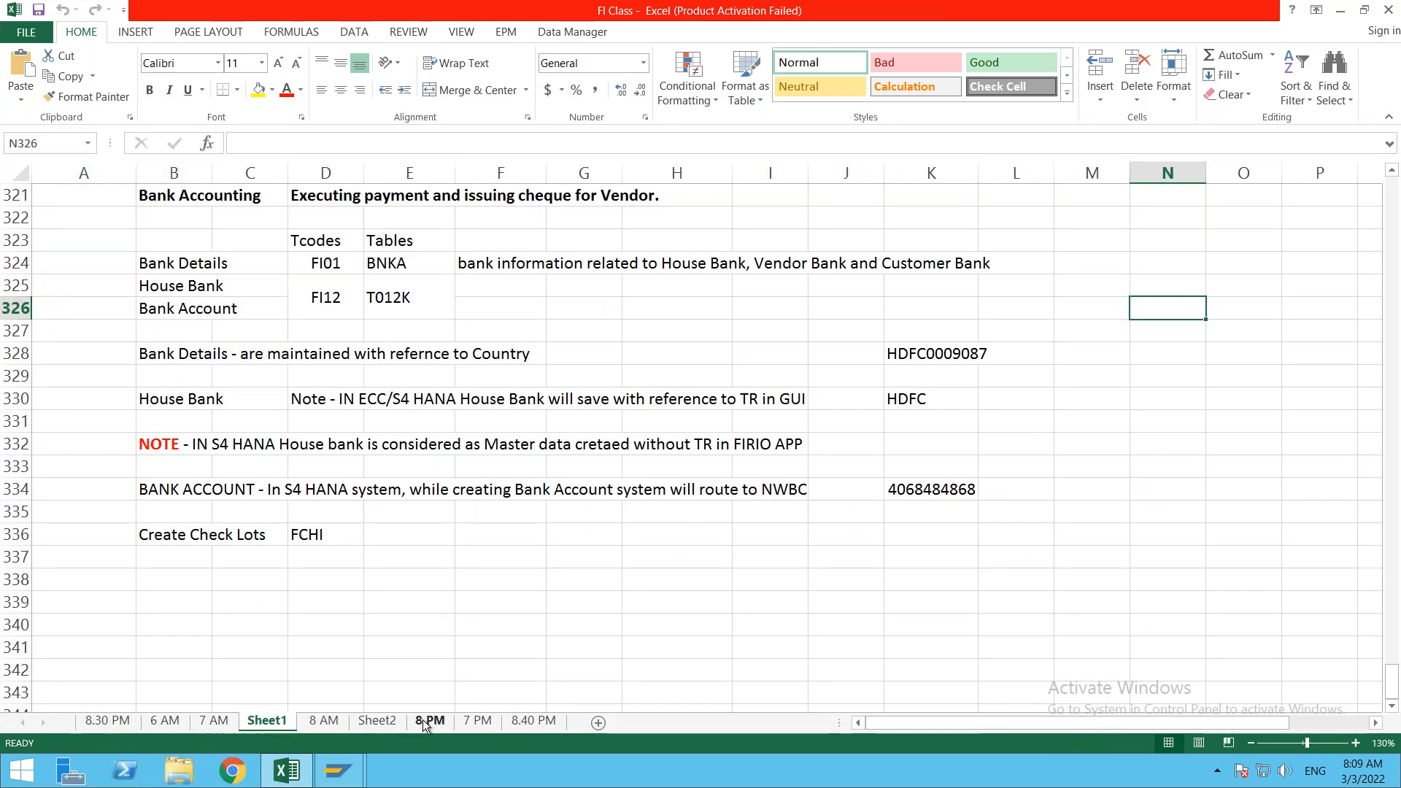
# Step: Browse the sheet tabs and settle on Sheet2's organization structure notes
pyautogui.click(387, 721)
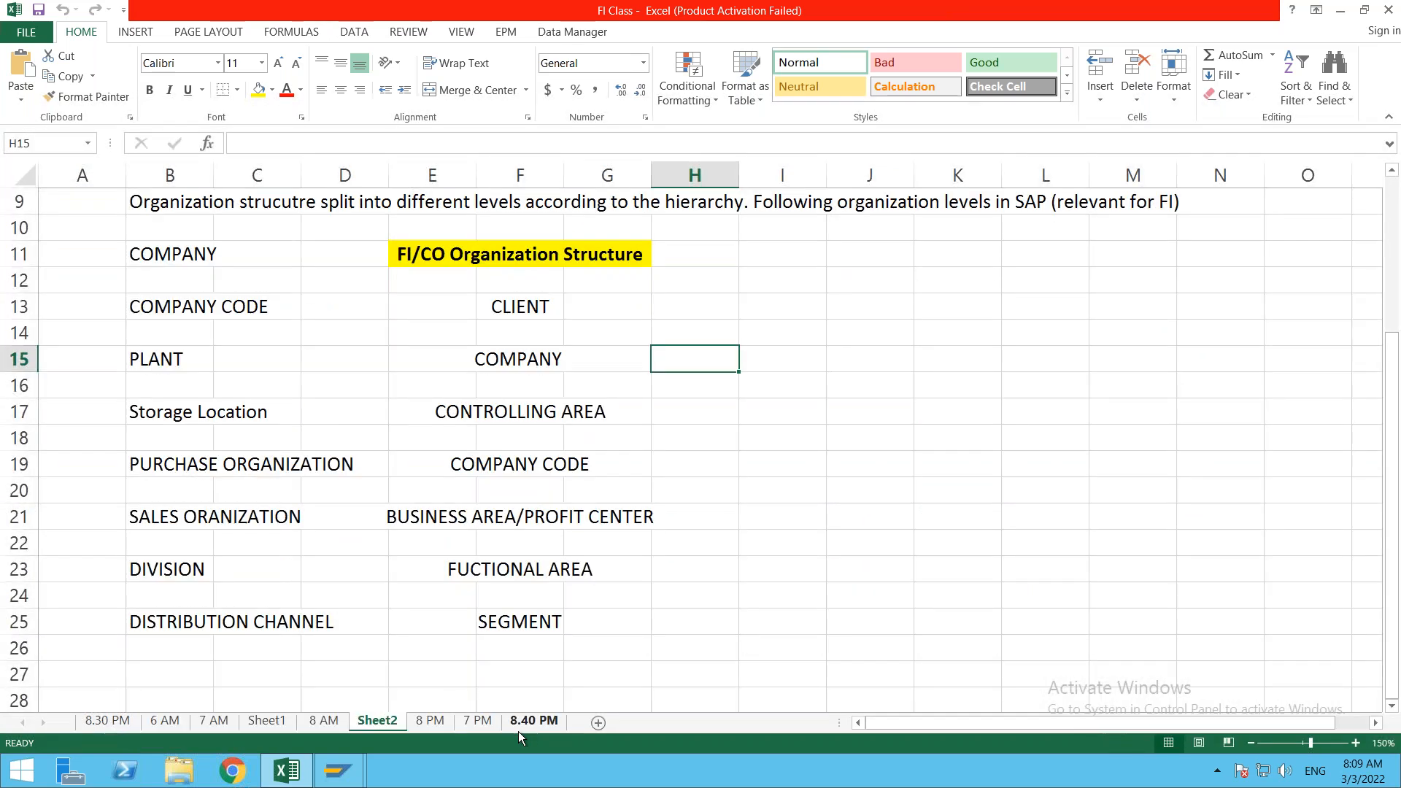
pyautogui.click(528, 721)
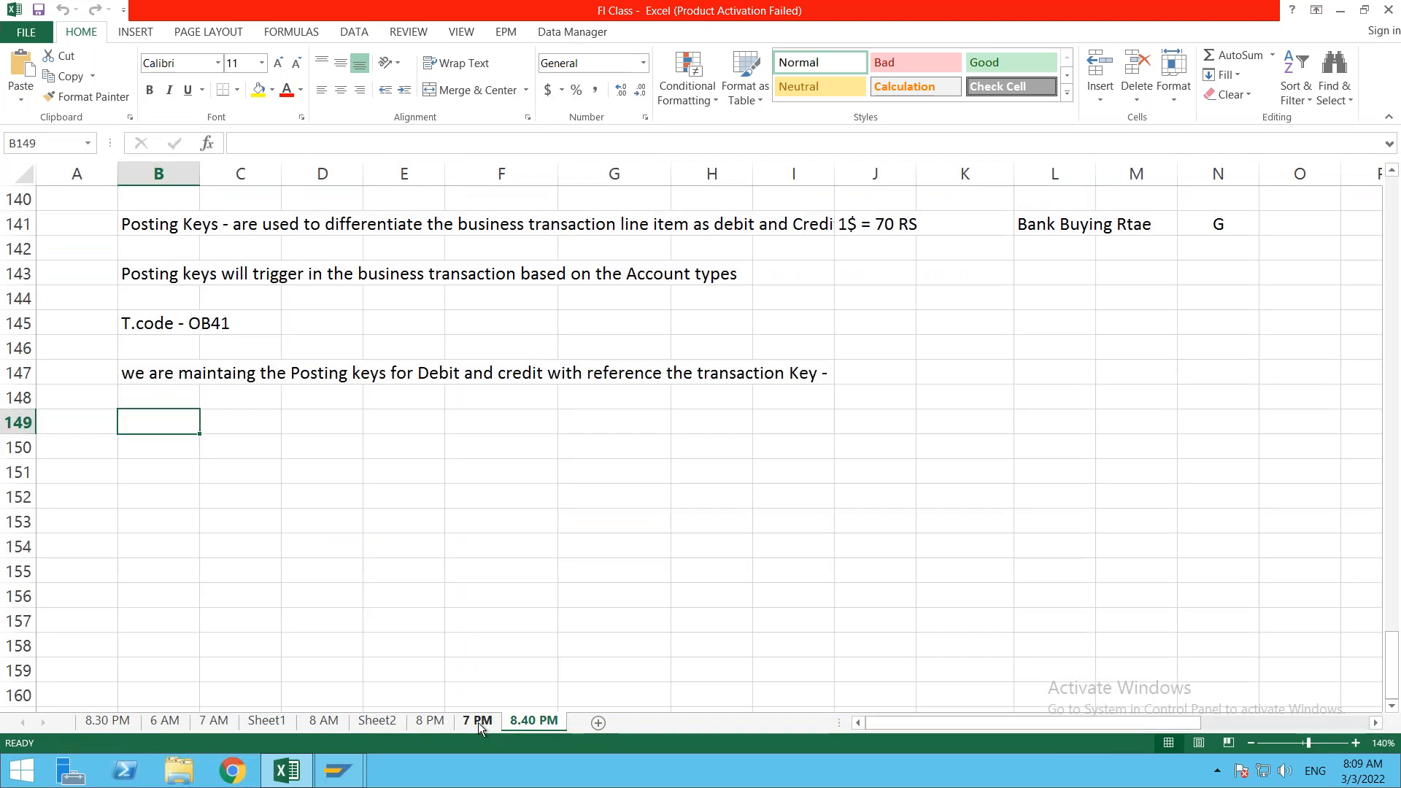
pyautogui.click(479, 721)
pyautogui.click(620, 504)
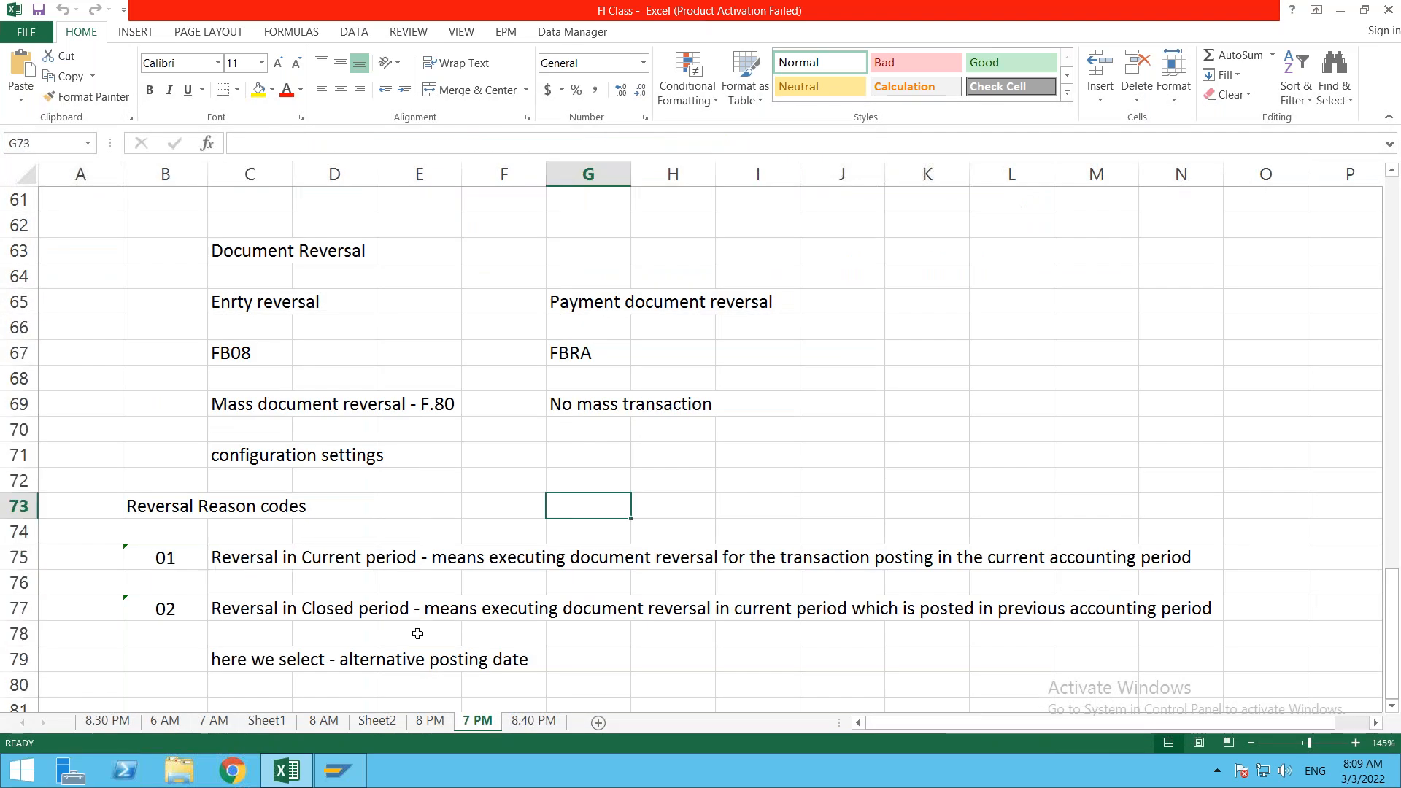
pyautogui.click(385, 723)
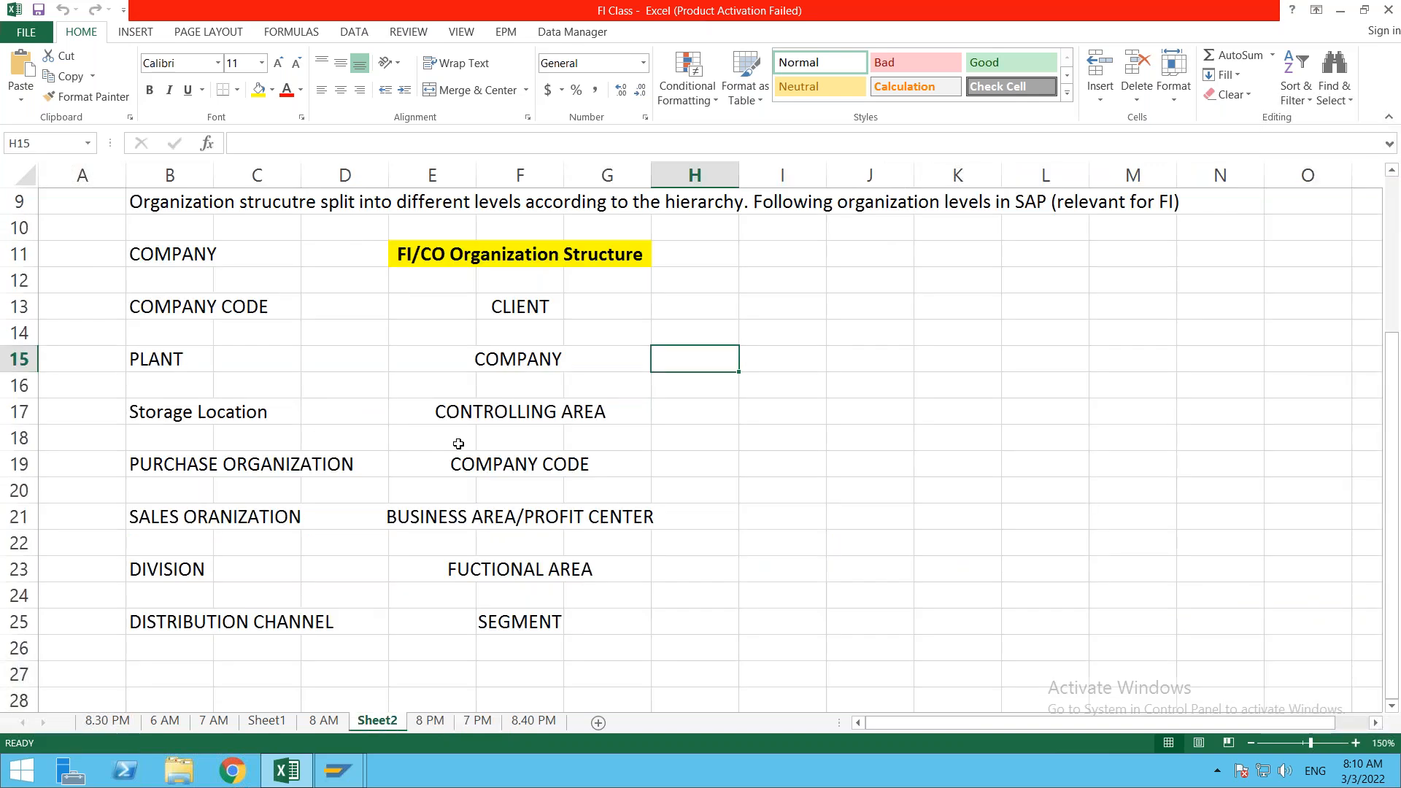
pyautogui.click(456, 444)
pyautogui.click(242, 531)
pyautogui.press('Down')
pyautogui.press('Down')
pyautogui.press('Down')
pyautogui.press('Down')
pyautogui.press('Down')
pyautogui.press('Down')
pyautogui.press('Down')
pyautogui.press('Down')
pyautogui.press('Down')
pyautogui.press('Down')
pyautogui.press('Down')
pyautogui.press('Down')
pyautogui.press('Down')
pyautogui.press('Down')
pyautogui.press('Up')
pyautogui.press('Up')
pyautogui.press('Up')
pyautogui.press('Up')
pyautogui.press('Up')
pyautogui.press('Up')
pyautogui.press('Up')
pyautogui.press('Up')
pyautogui.press('Up')
pyautogui.press('Up')
pyautogui.press('Up')
pyautogui.press('Up')
pyautogui.press('Up')
pyautogui.press('Up')
pyautogui.press('Up')
pyautogui.press('Up')
pyautogui.press('Up')
pyautogui.press('Up')
pyautogui.press('Up')
pyautogui.press('Up')
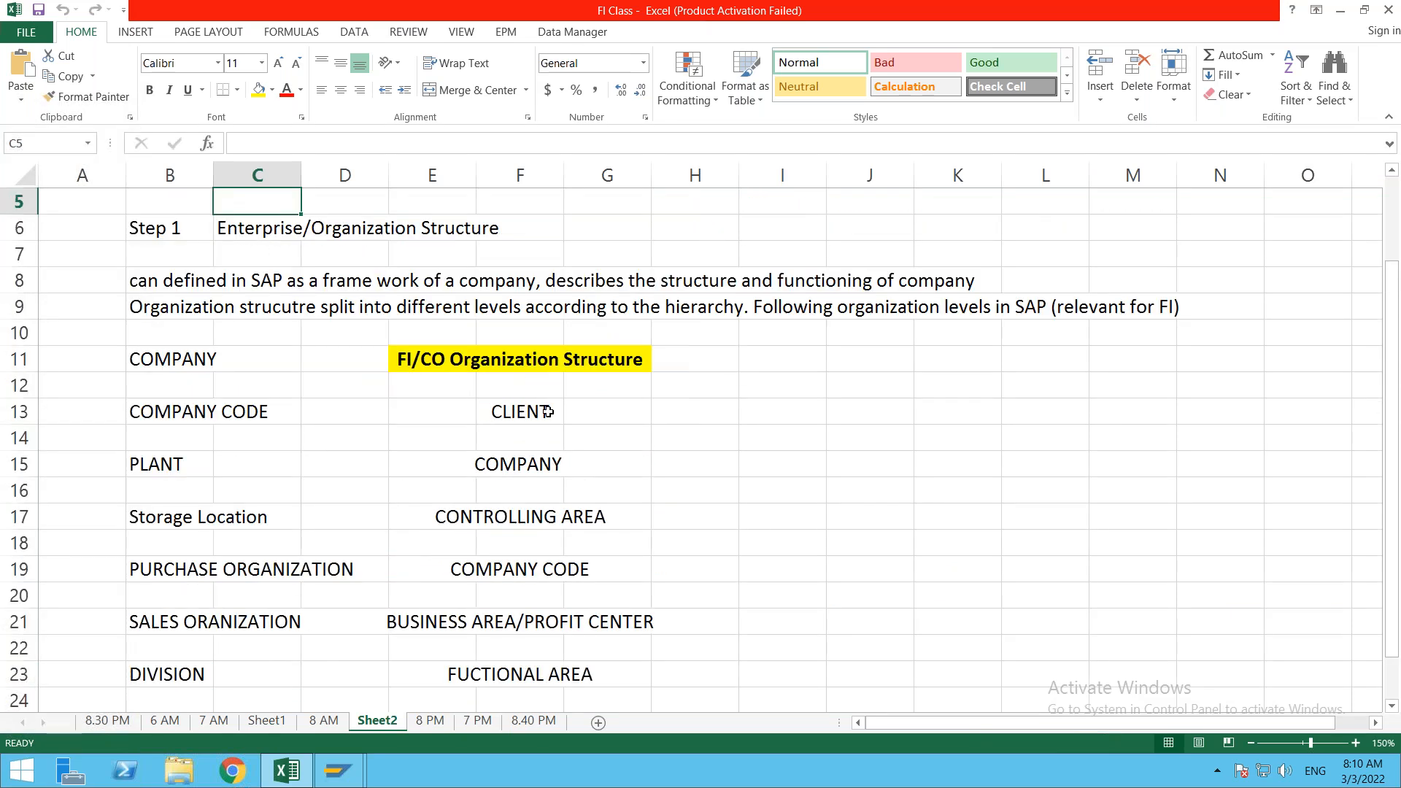
# Step: Enter client 400 in I13 and company ONE+ in I15
pyautogui.click(531, 414)
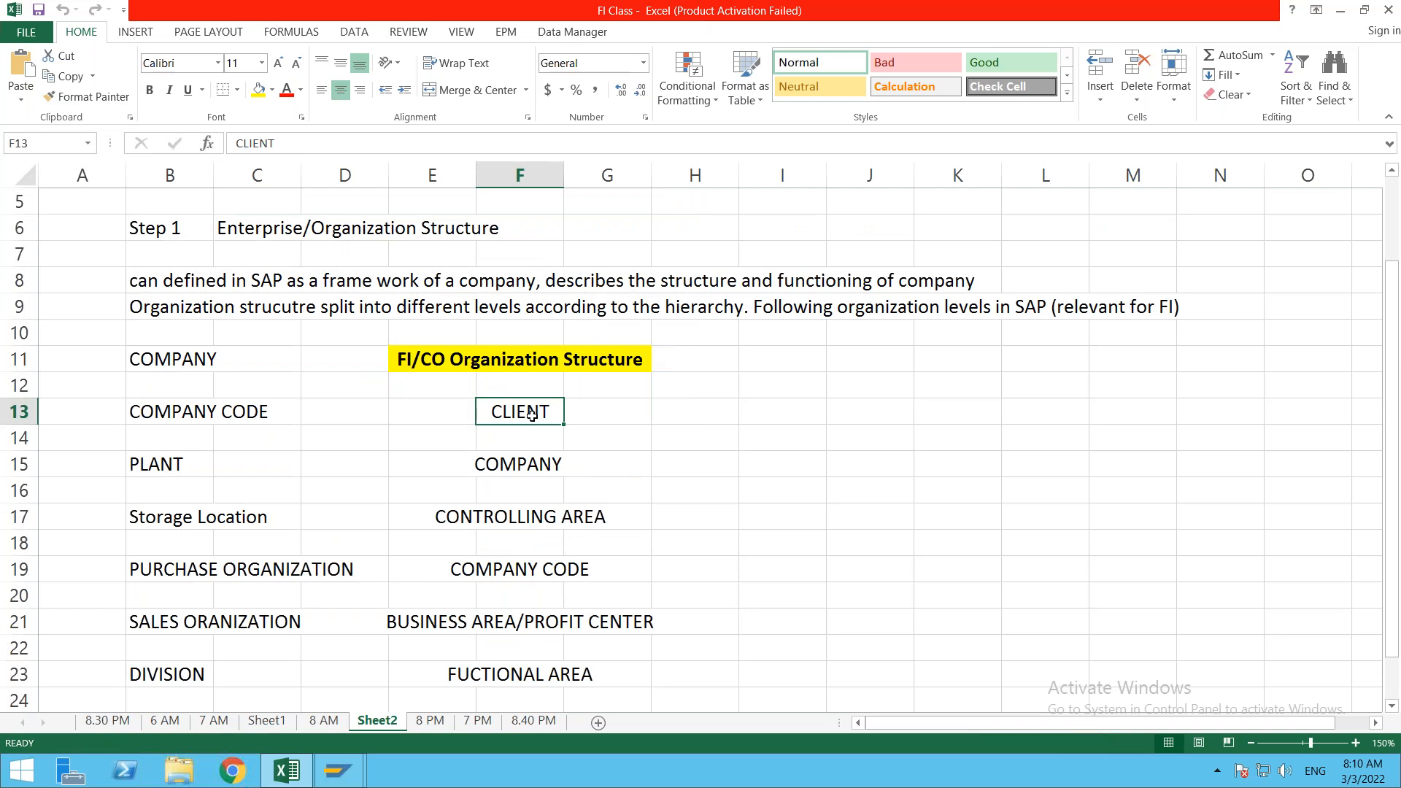
pyautogui.click(690, 418)
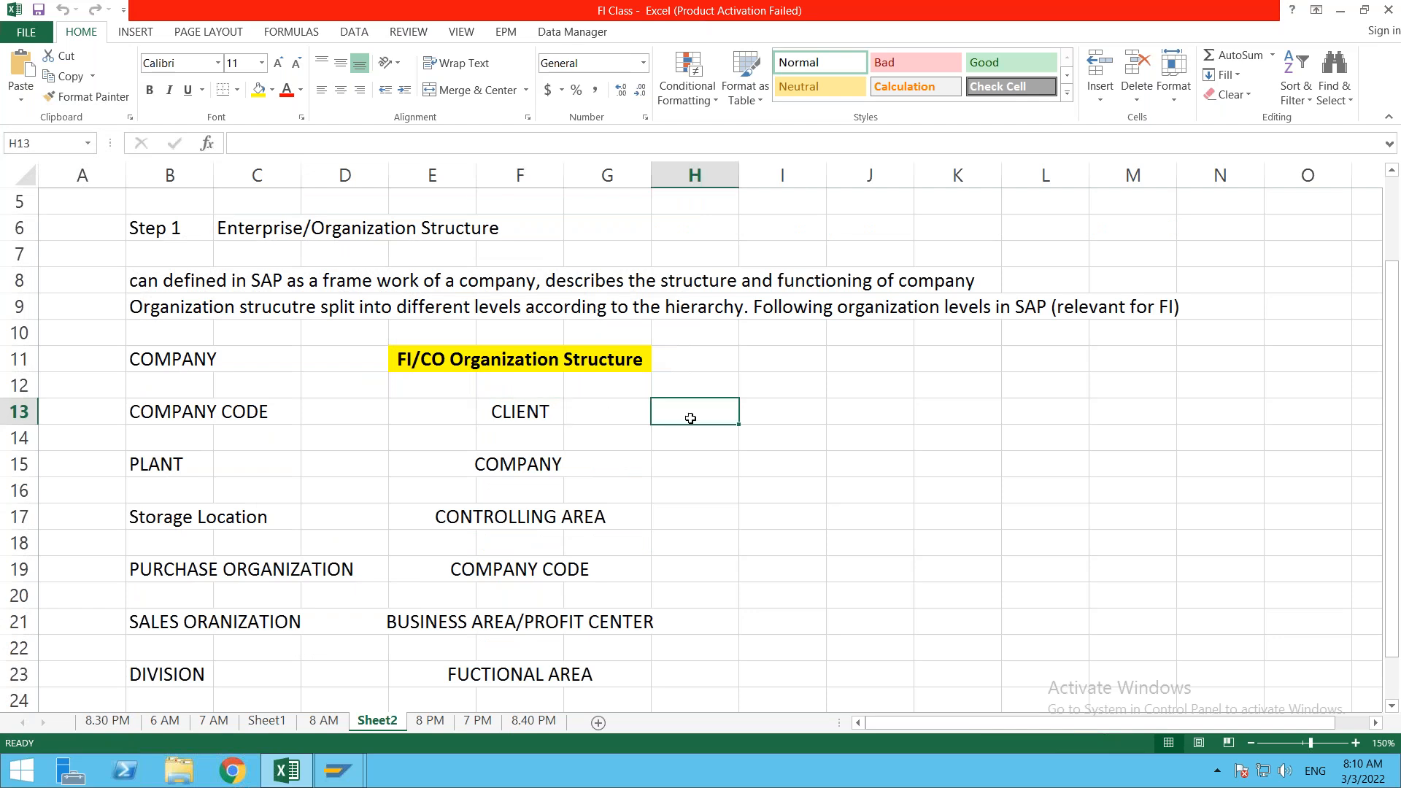
pyautogui.click(808, 414)
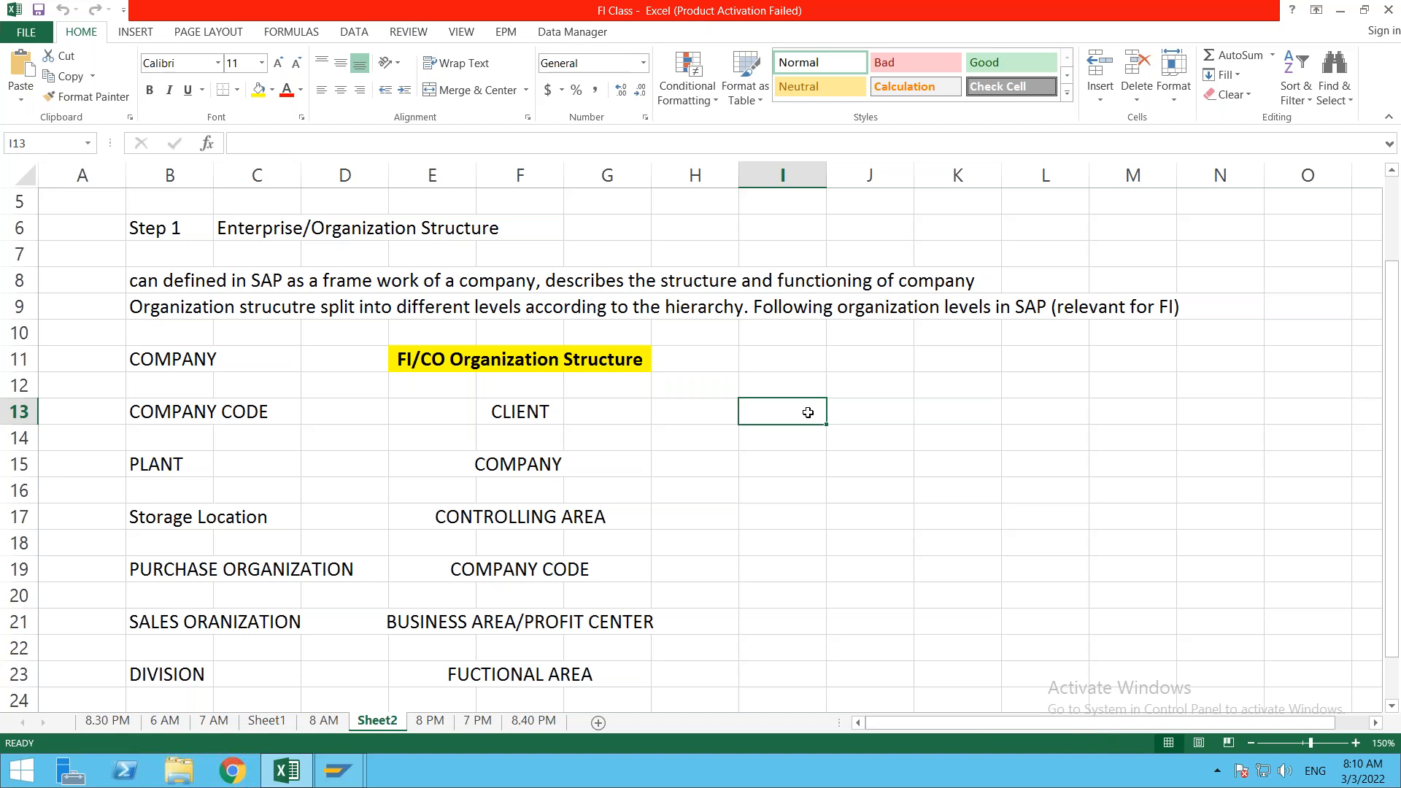
pyautogui.write('400')
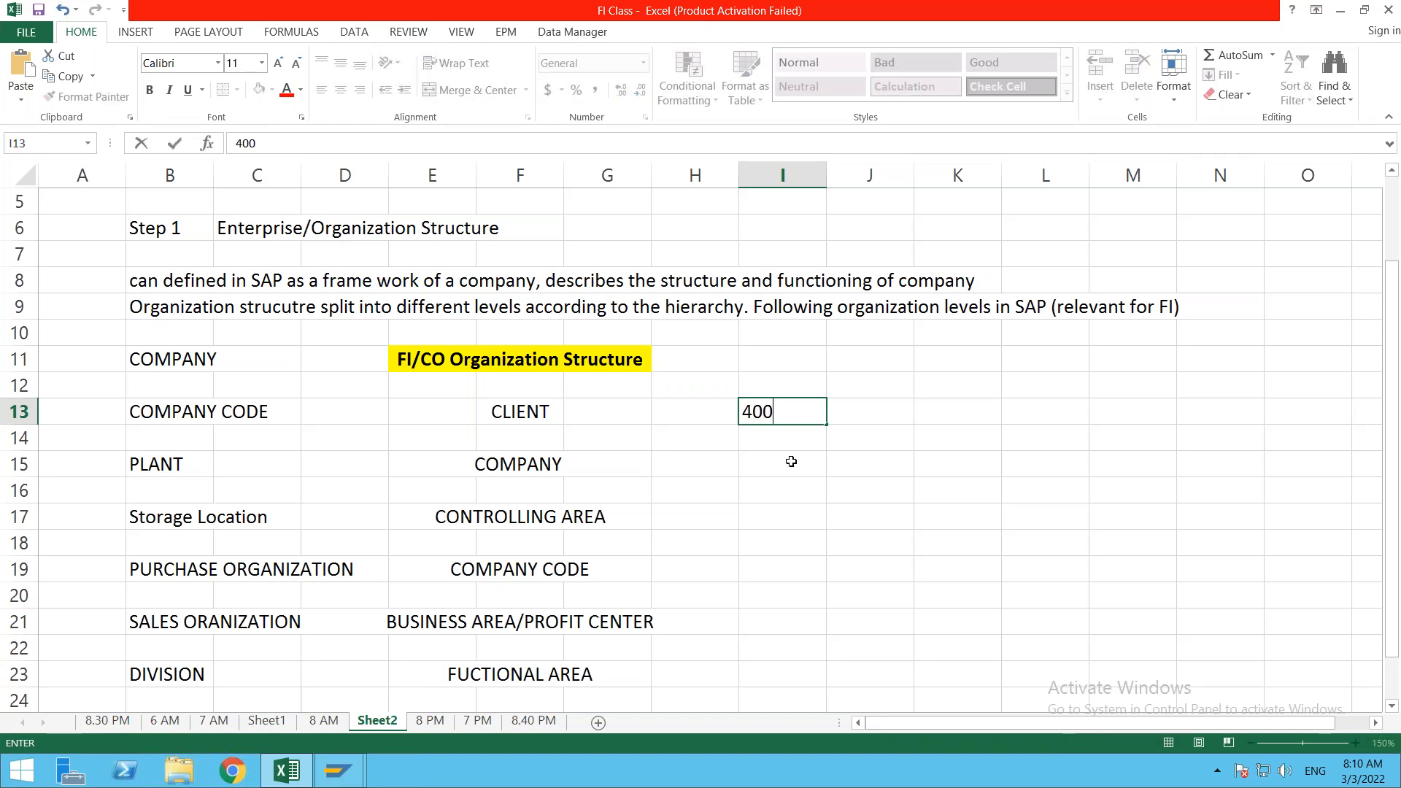
pyautogui.click(792, 457)
pyautogui.write('ON')
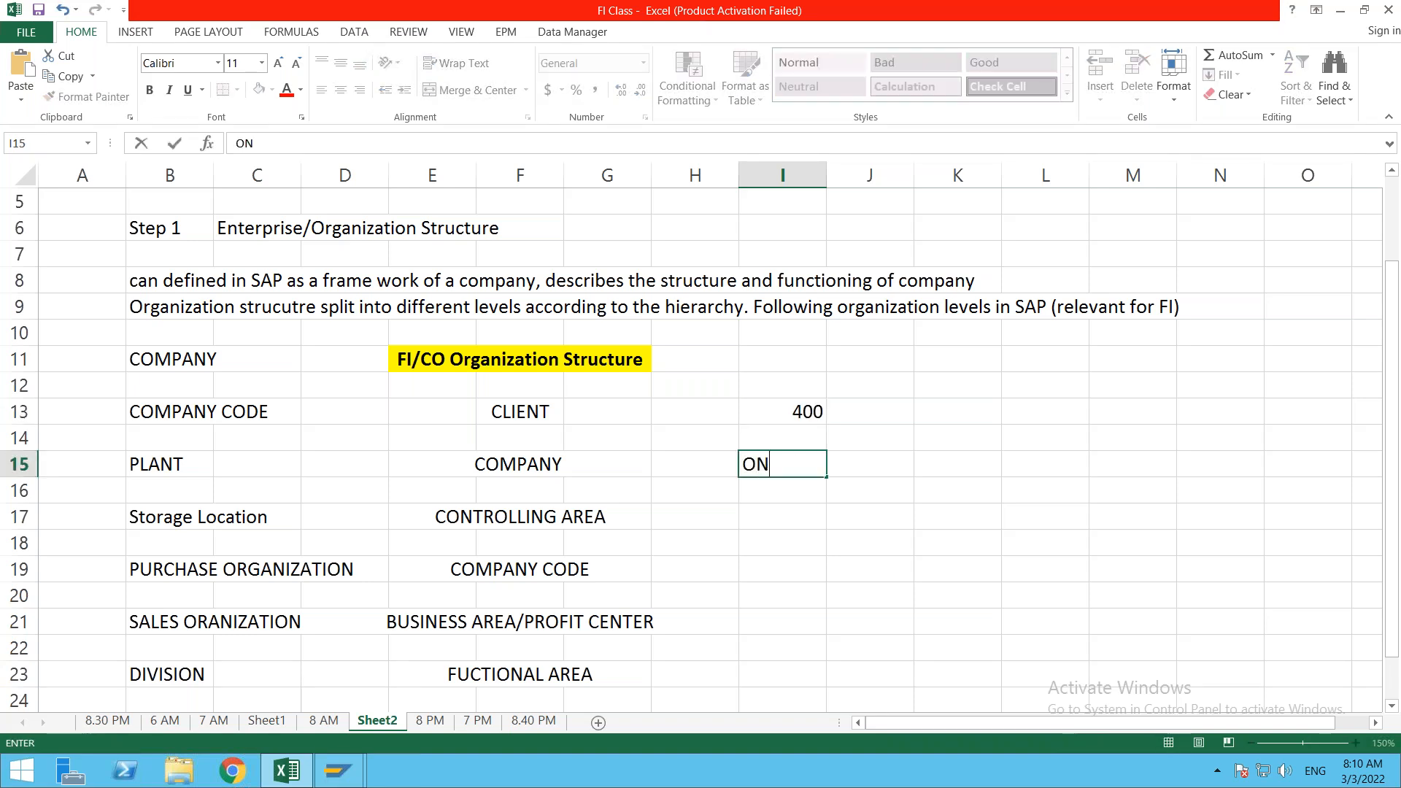
pyautogui.write('E+')
pyautogui.click(793, 507)
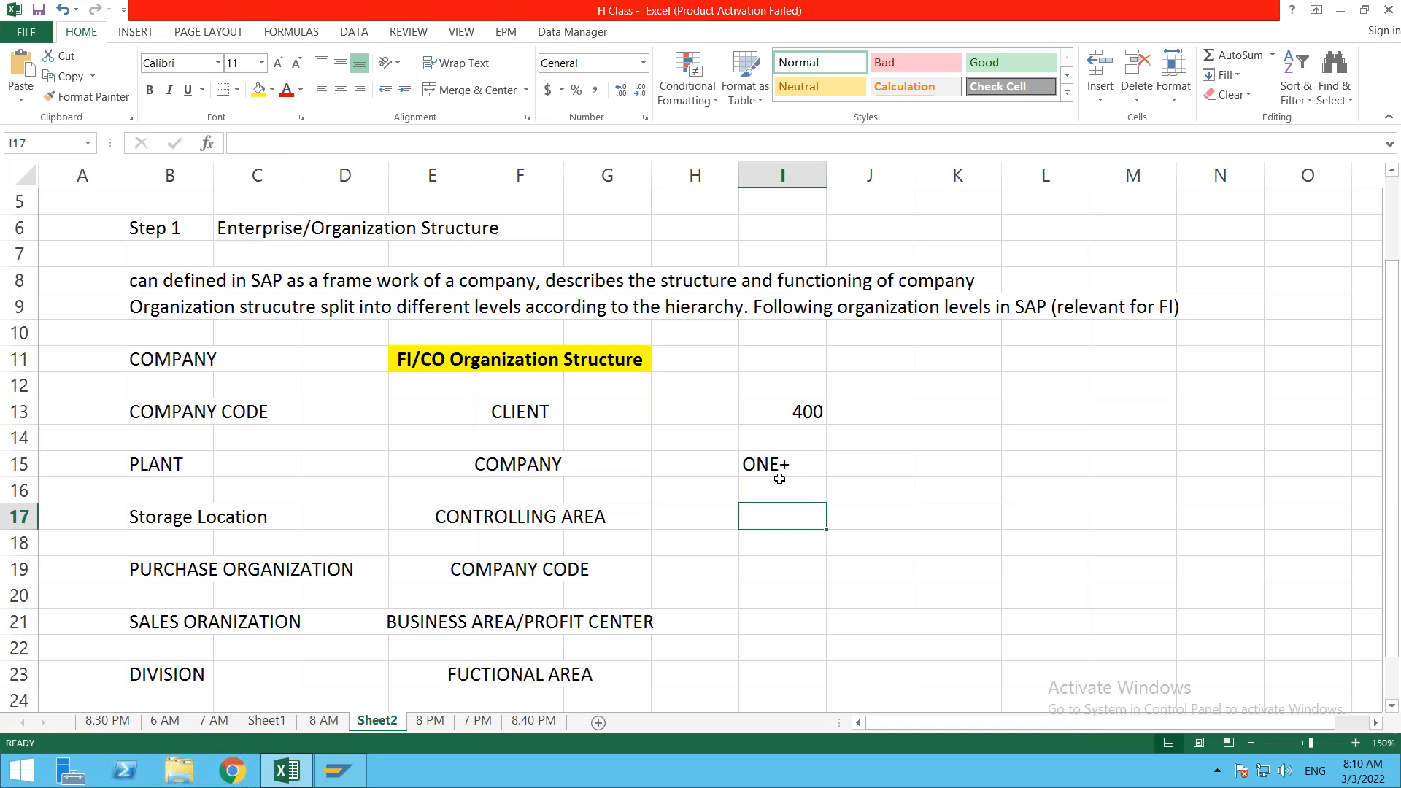
# Step: Right-align ONE+ and enter company code ONE1 in I19, right-aligned
pyautogui.click(471, 567)
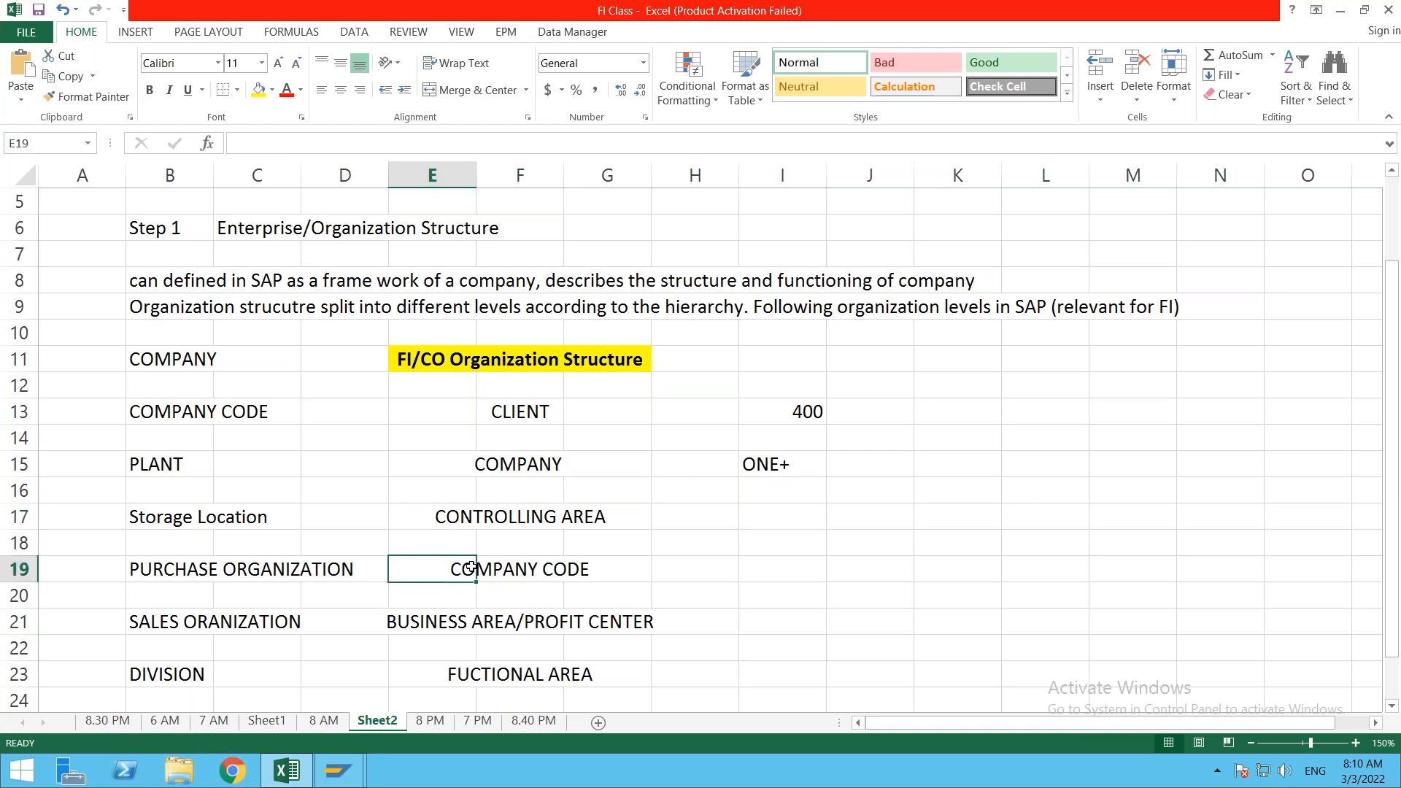
pyautogui.click(764, 576)
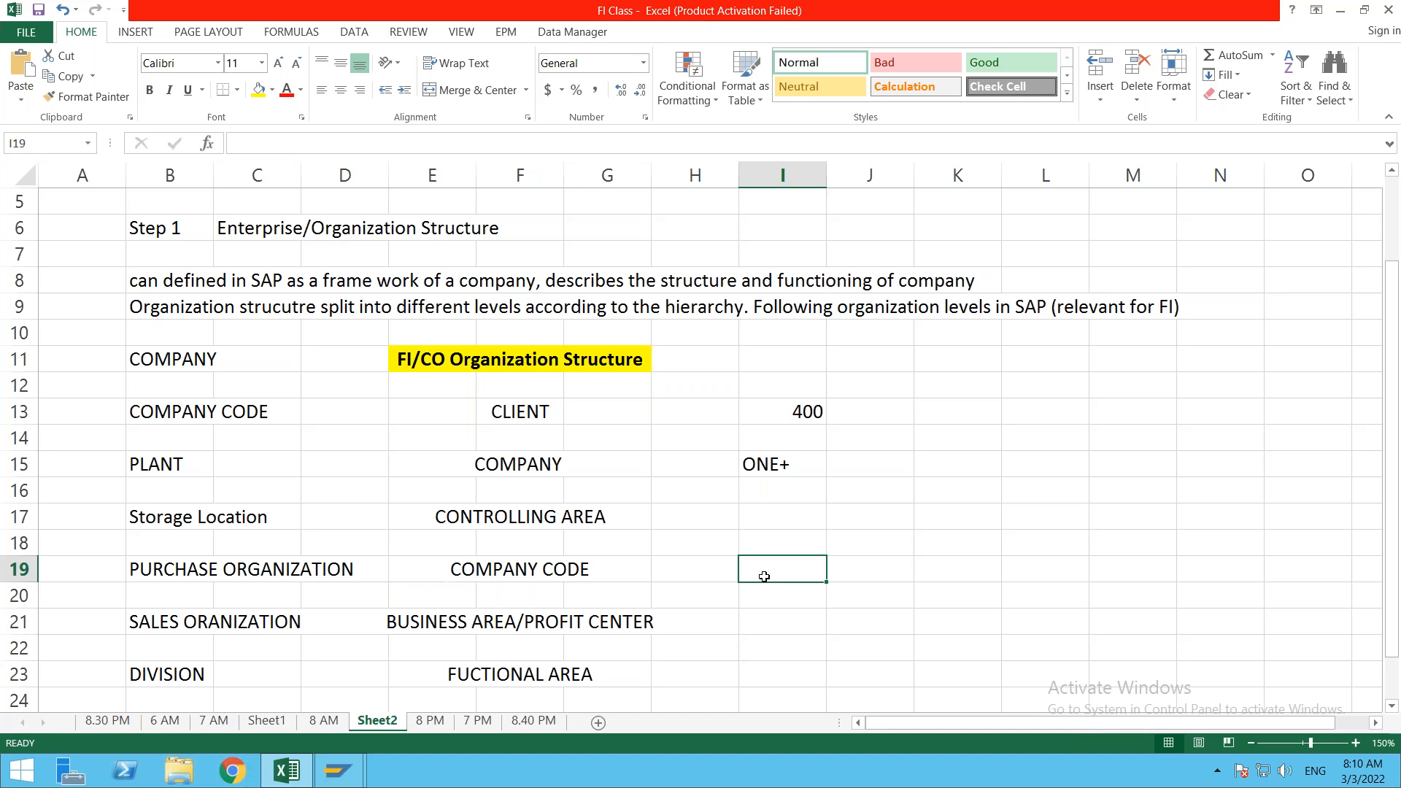
pyautogui.click(772, 465)
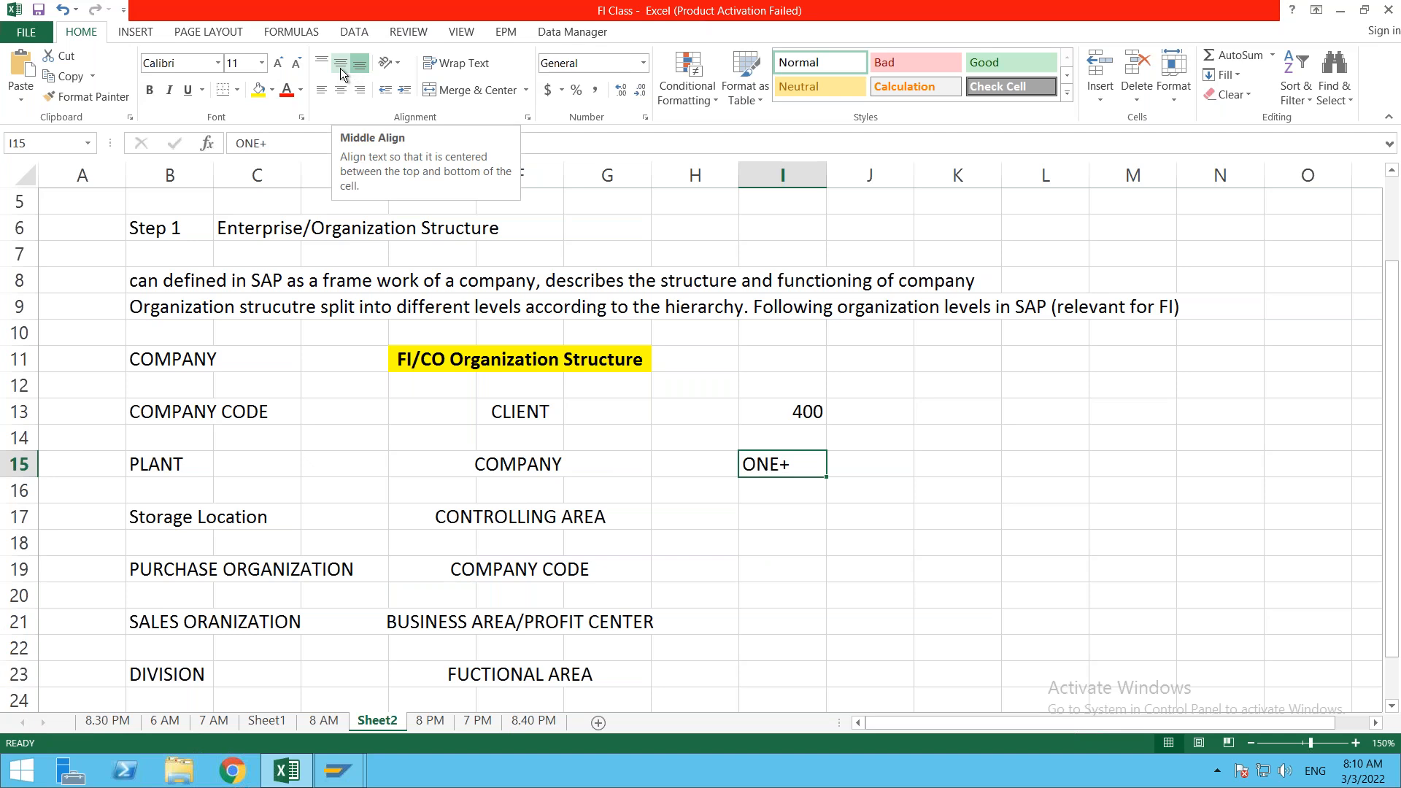
pyautogui.click(359, 93)
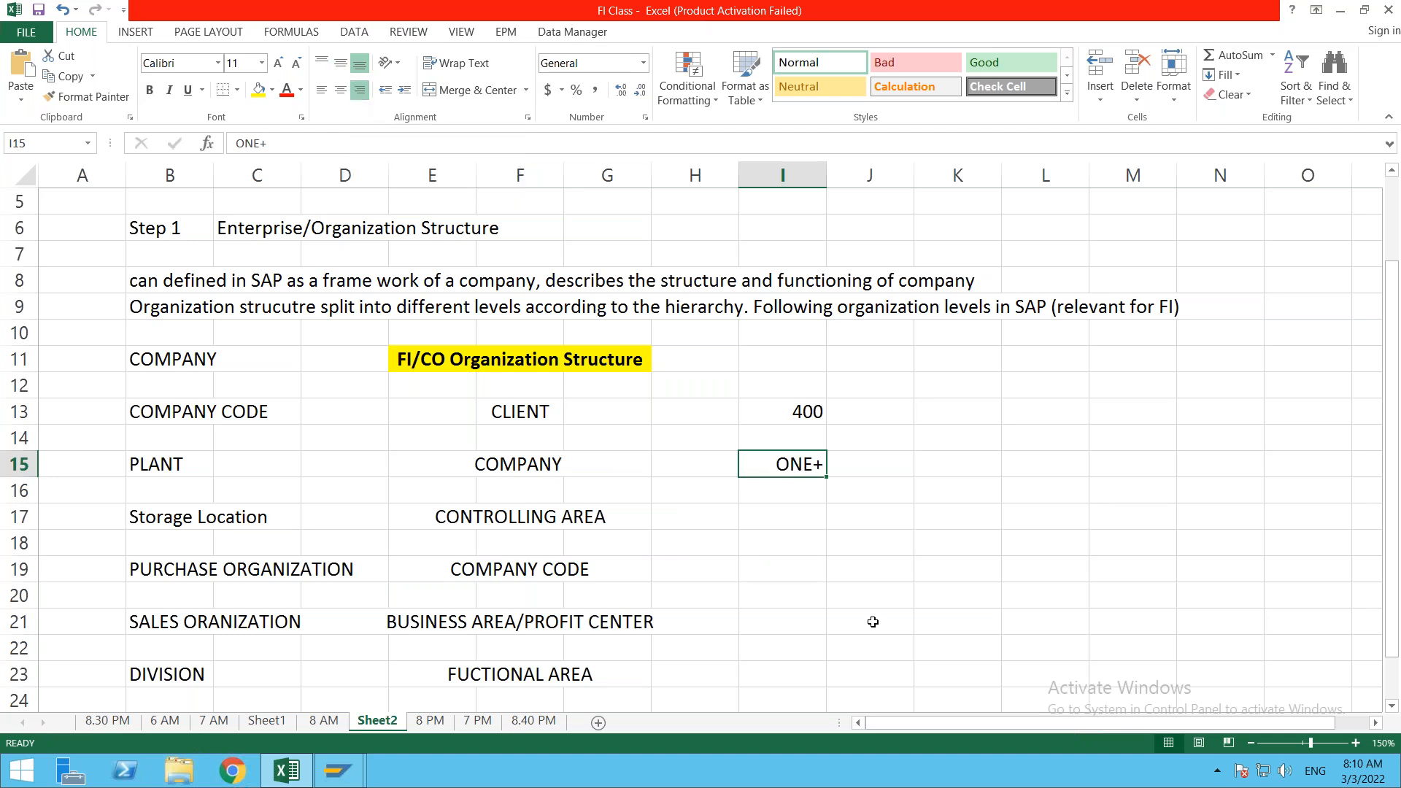
pyautogui.click(793, 559)
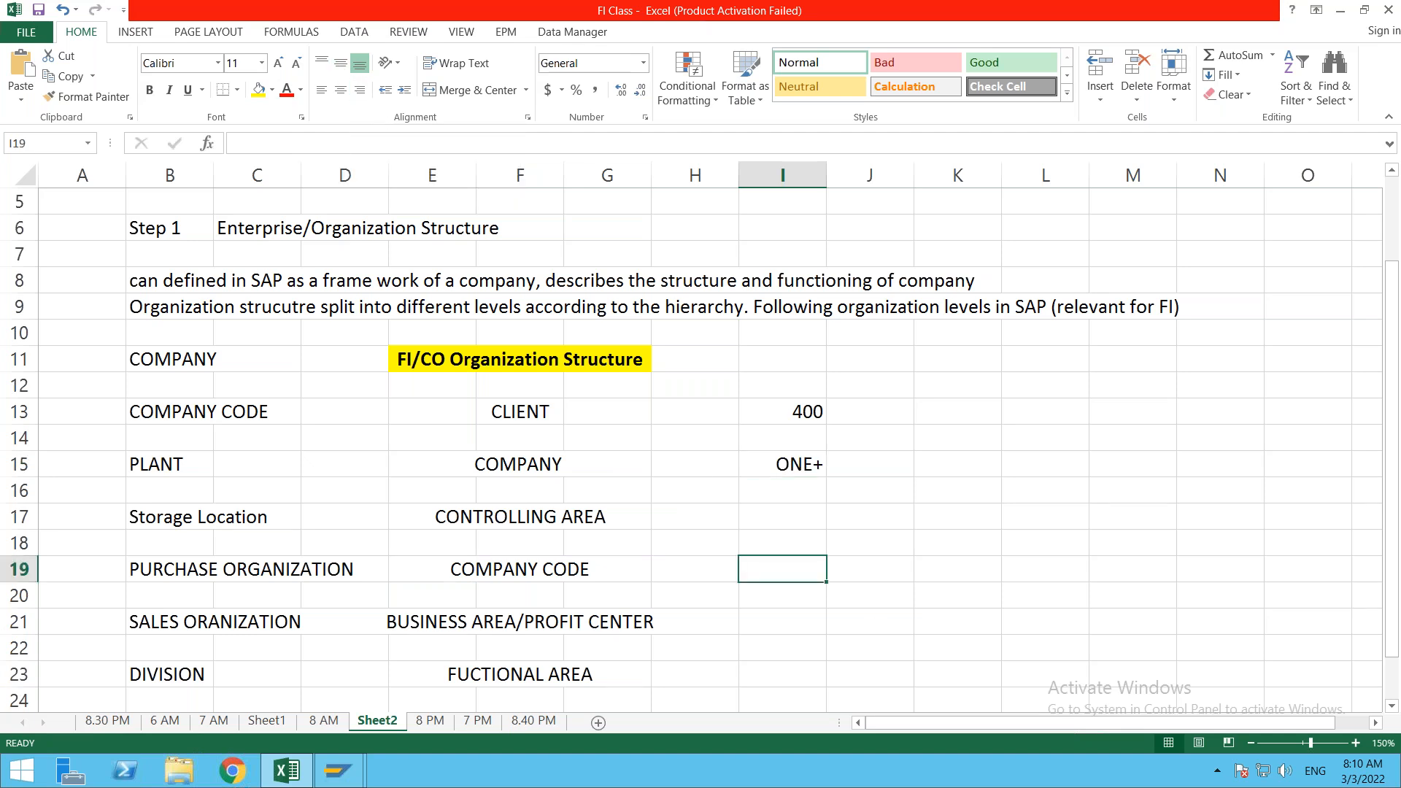
pyautogui.write('ONE1')
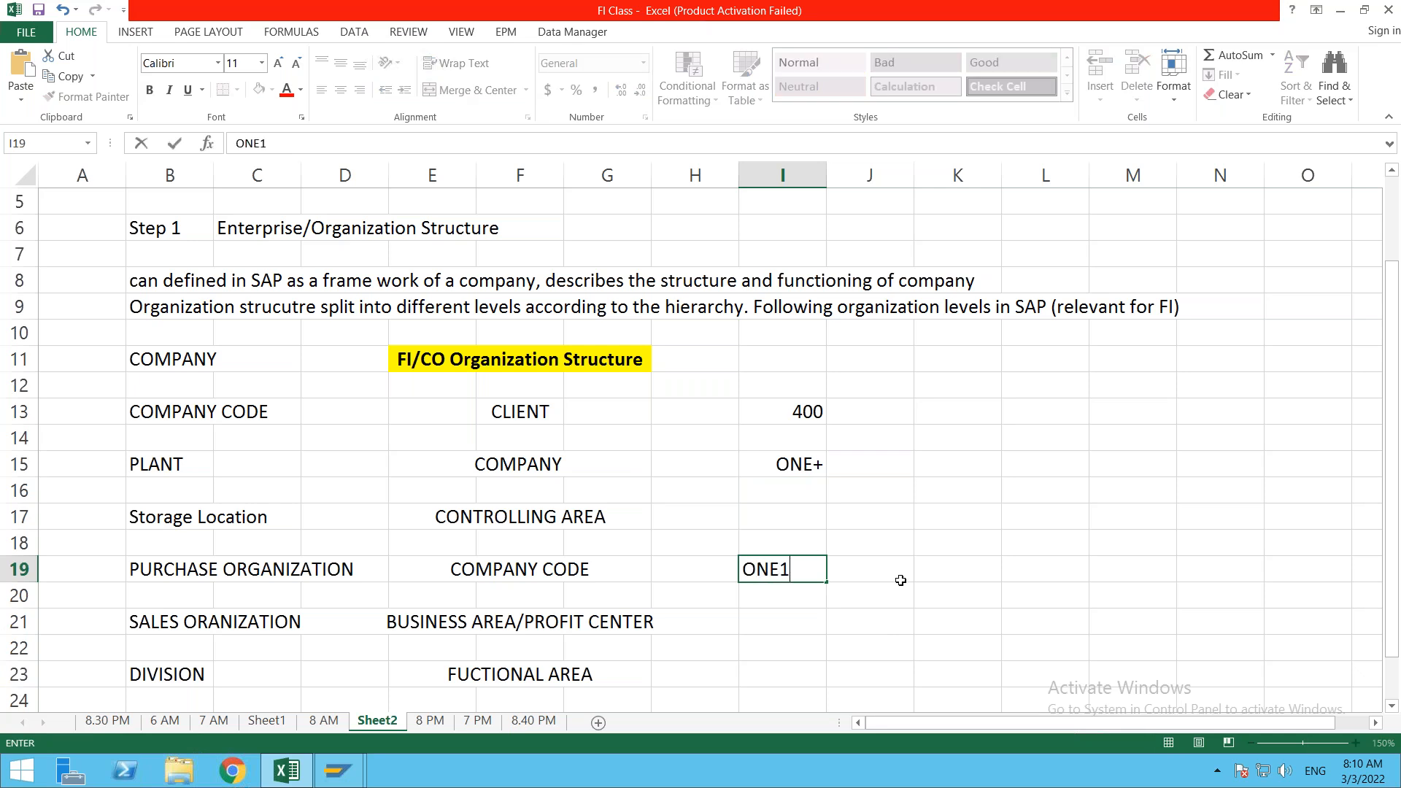
pyautogui.click(832, 567)
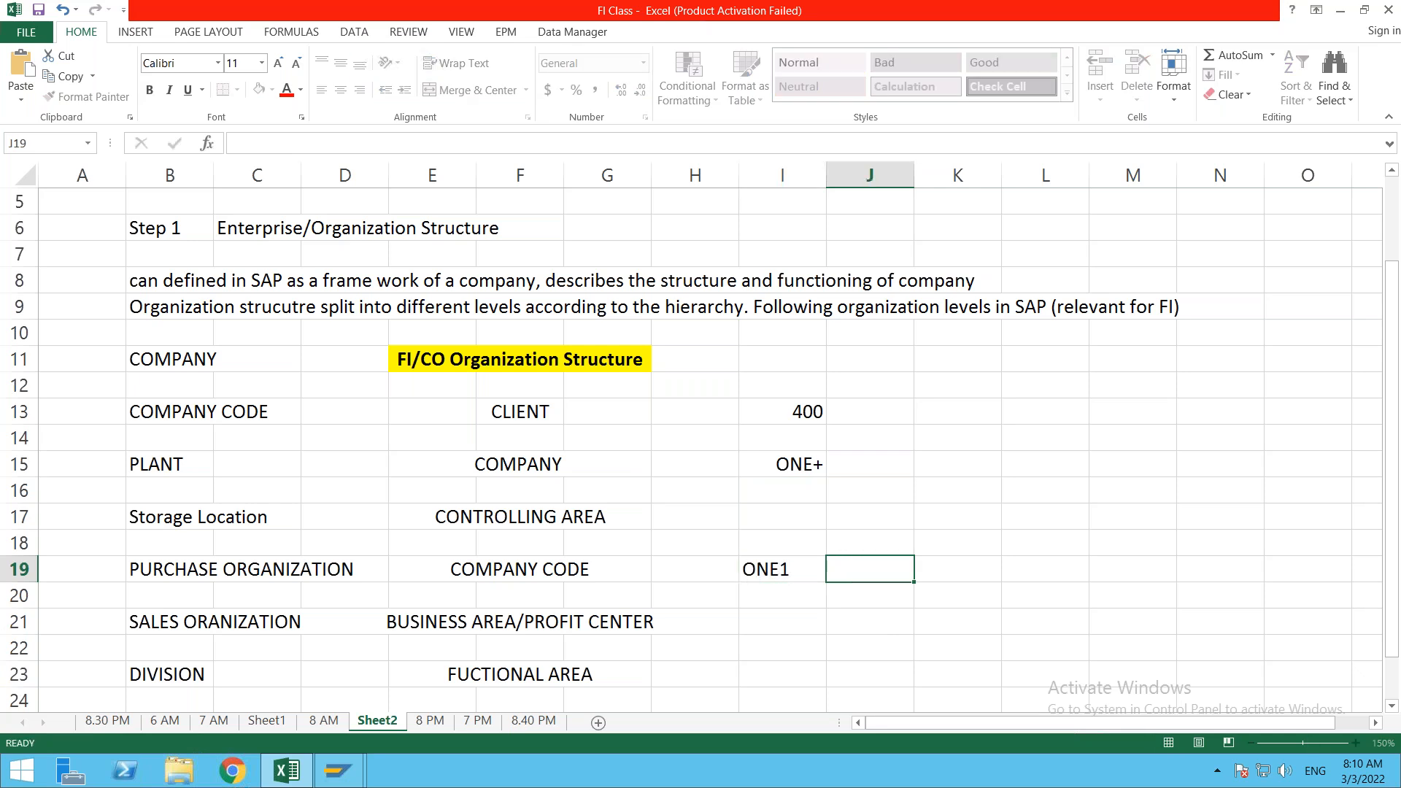
pyautogui.click(788, 570)
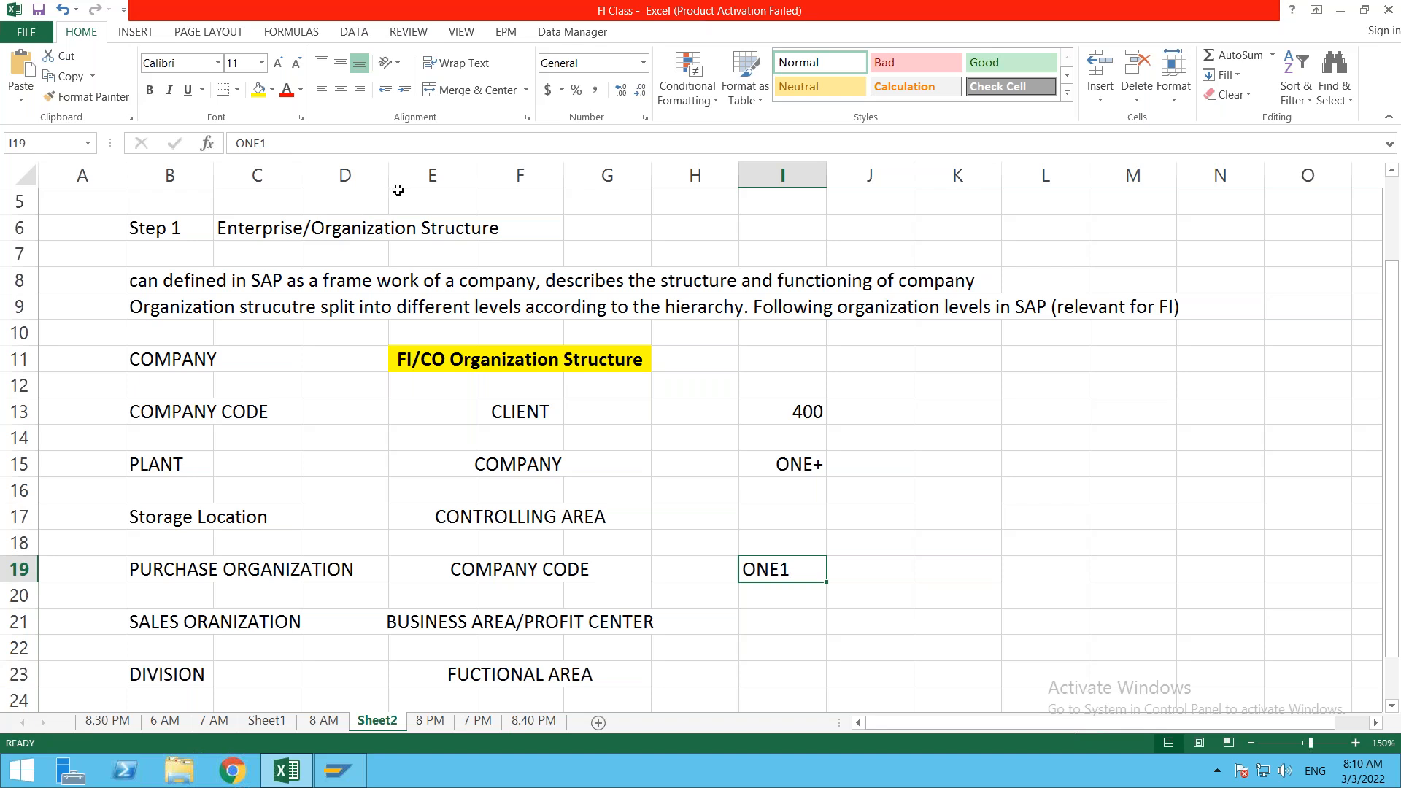
pyautogui.click(359, 90)
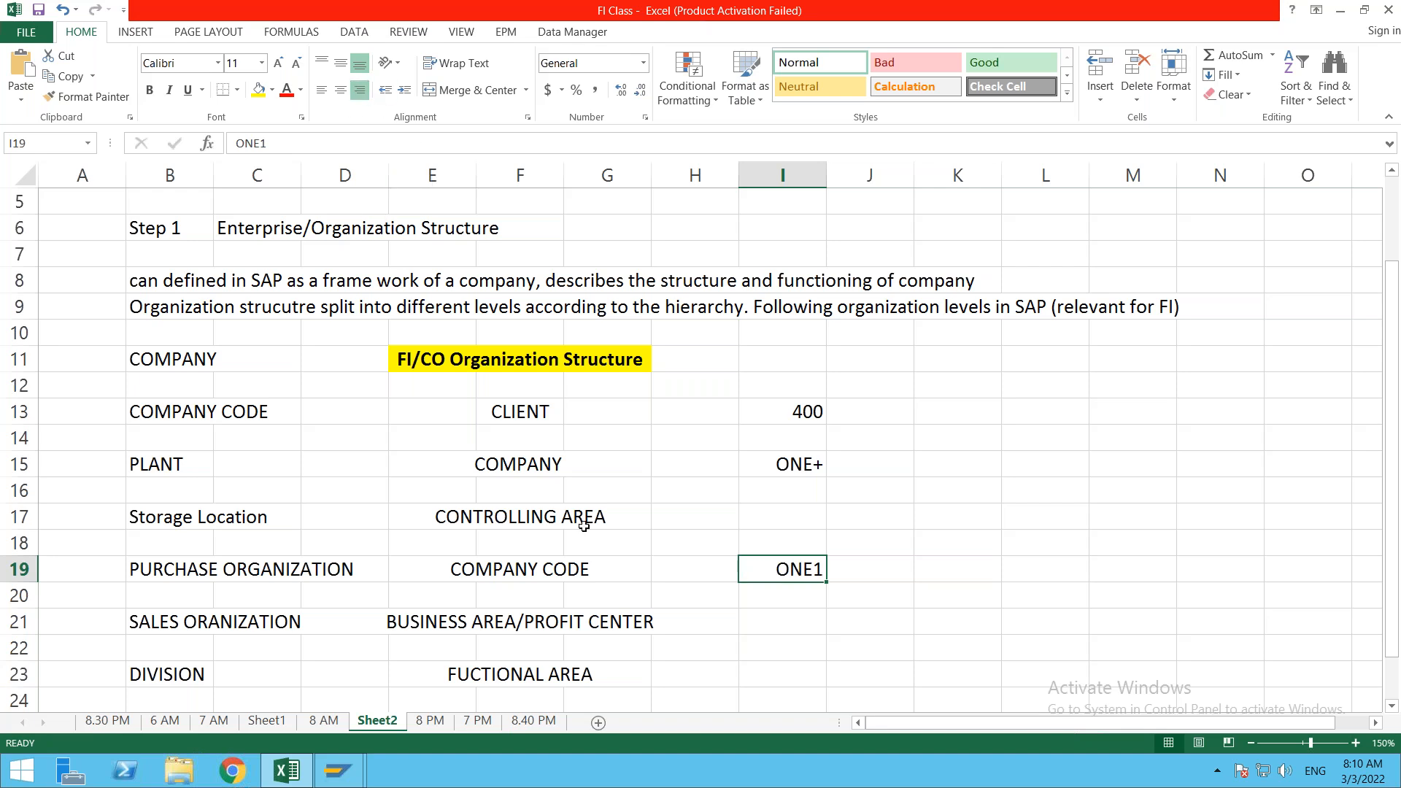
# Step: Add the heading 'FI org structure' in cell I12
pyautogui.click(796, 618)
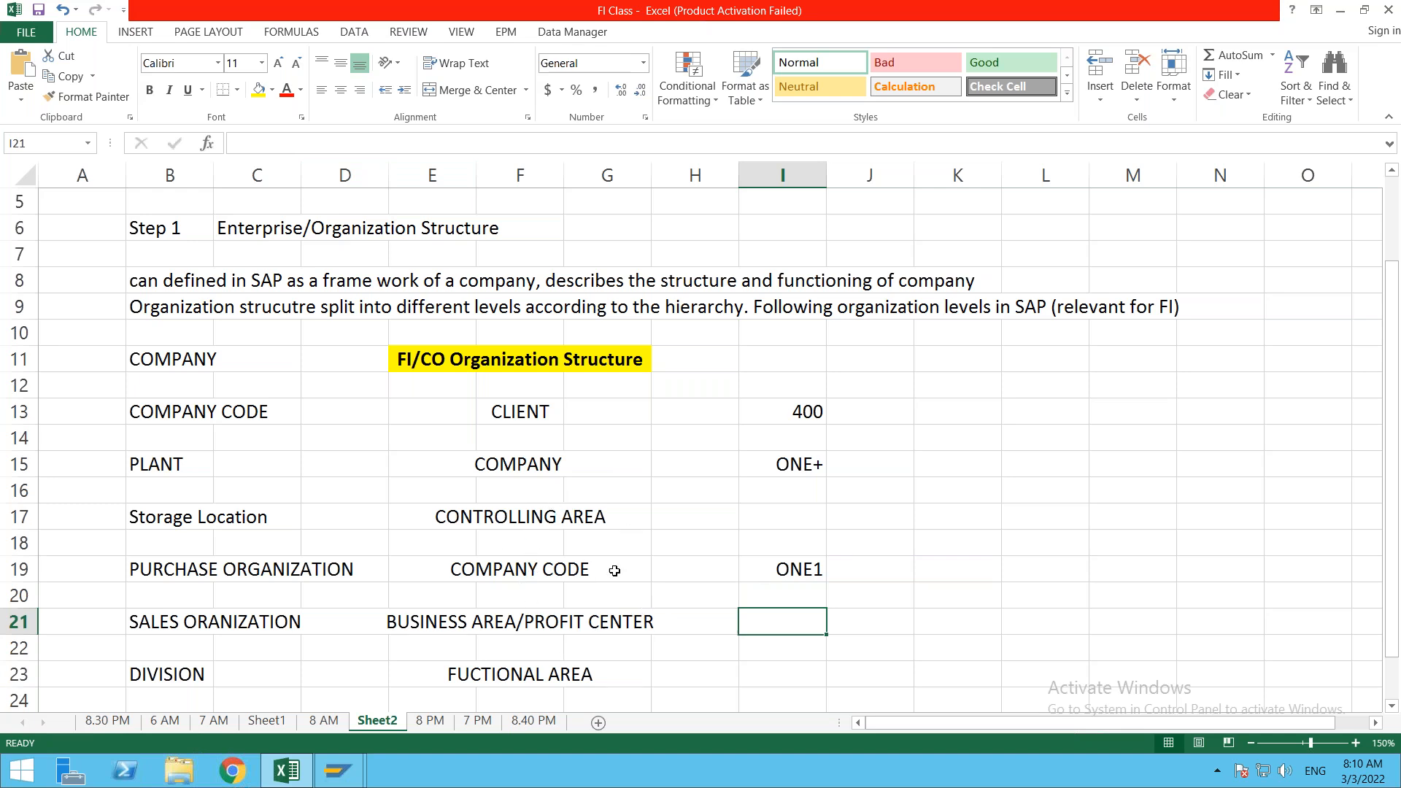
pyautogui.click(808, 677)
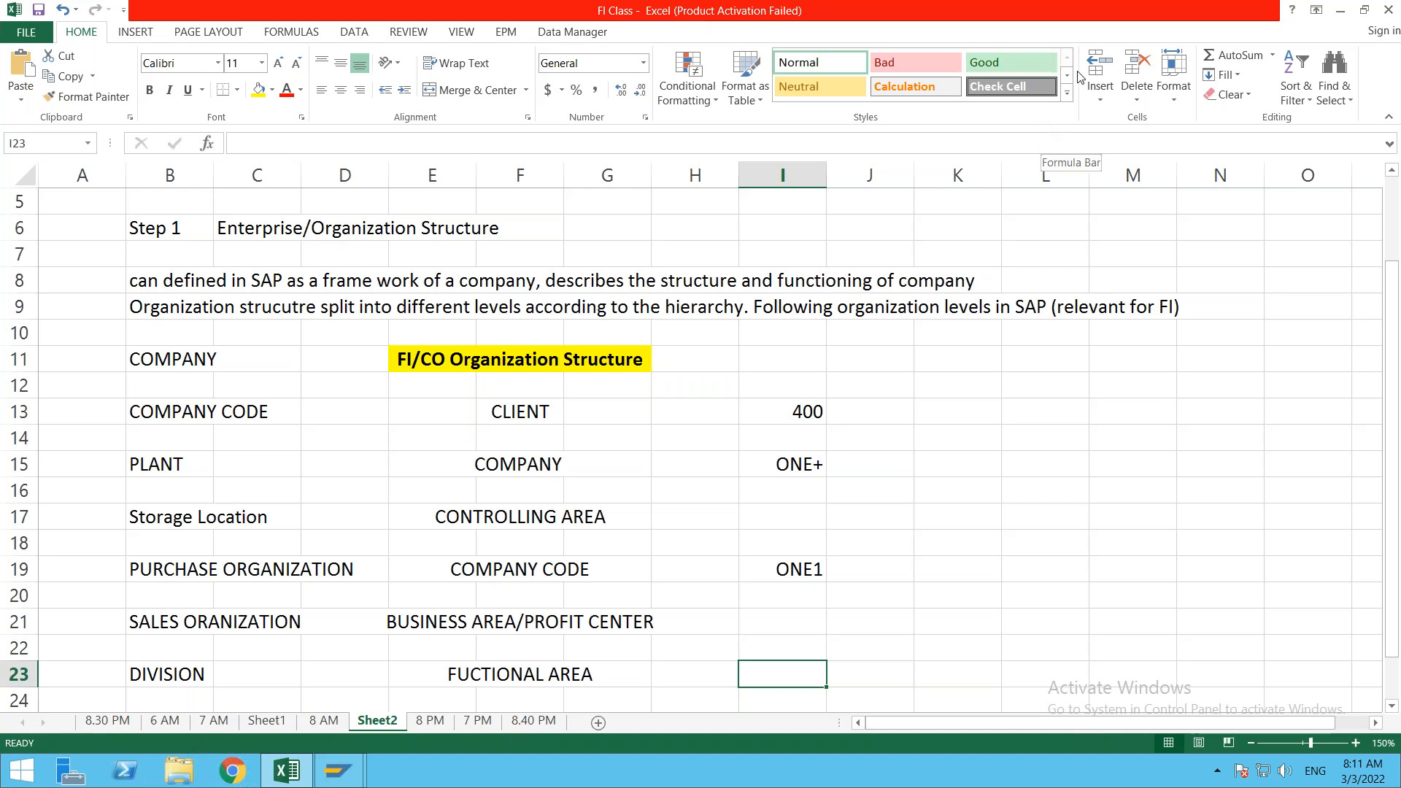
pyautogui.click(1057, 469)
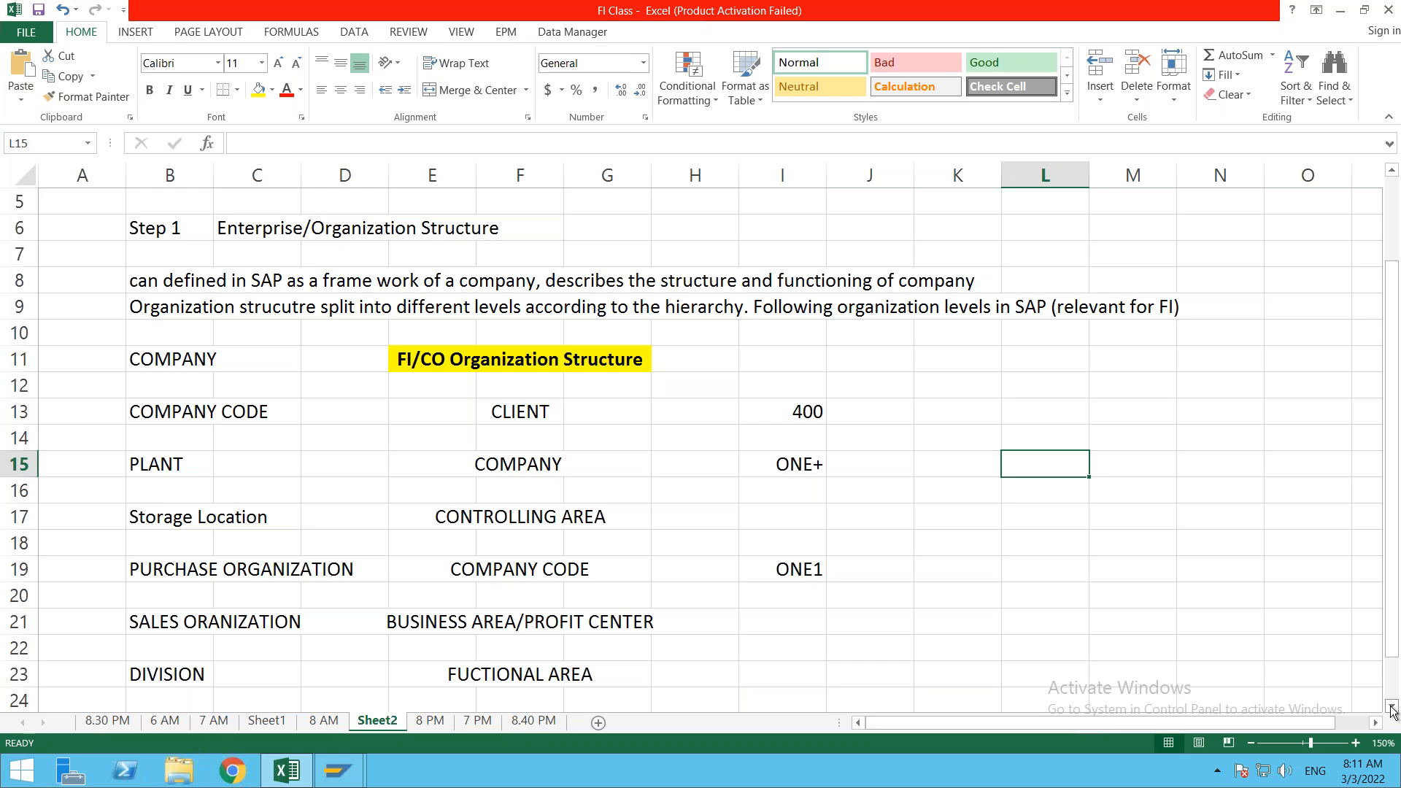
pyautogui.click(1392, 707)
pyautogui.click(1391, 707)
pyautogui.click(1391, 707)
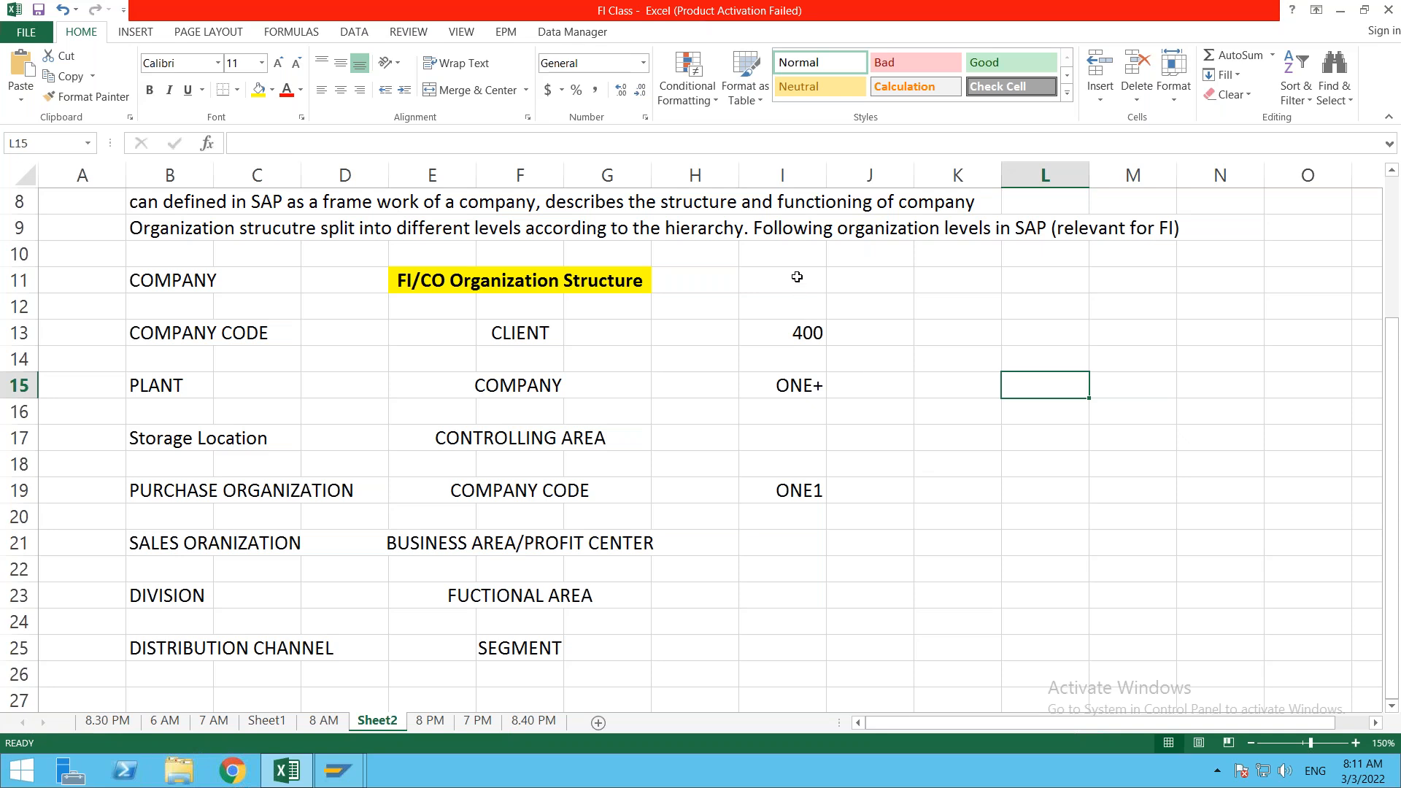
pyautogui.click(795, 308)
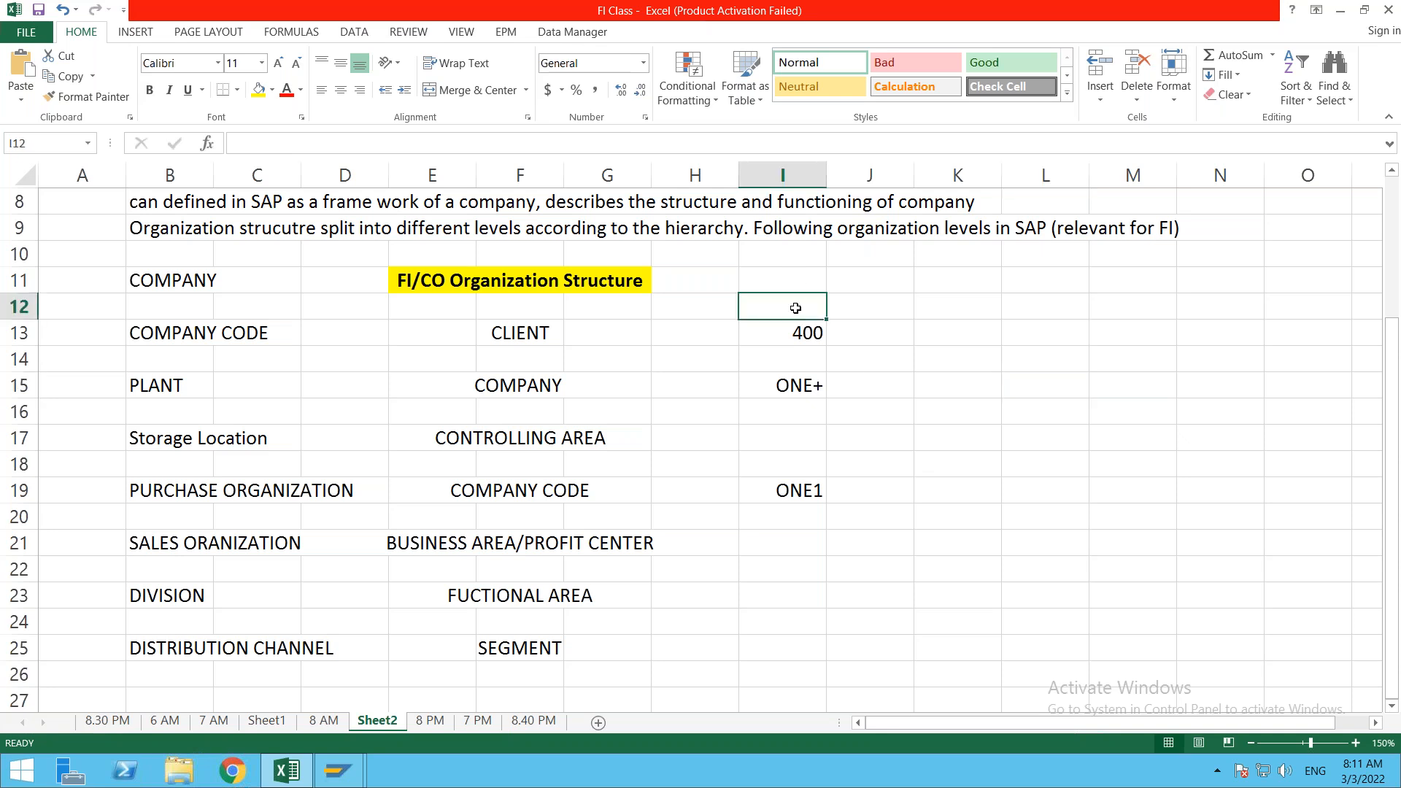
pyautogui.write('FI o')
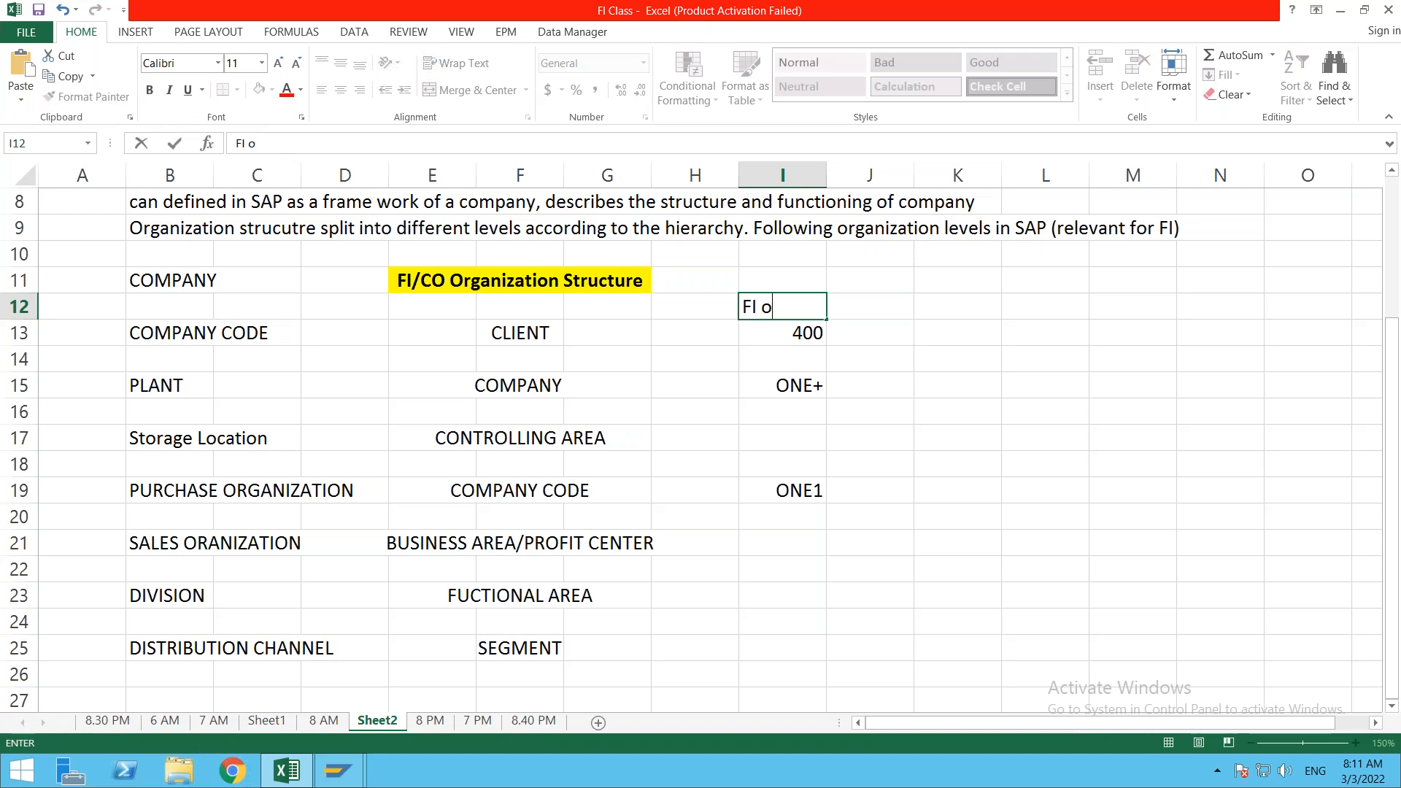
pyautogui.write('rg struct')
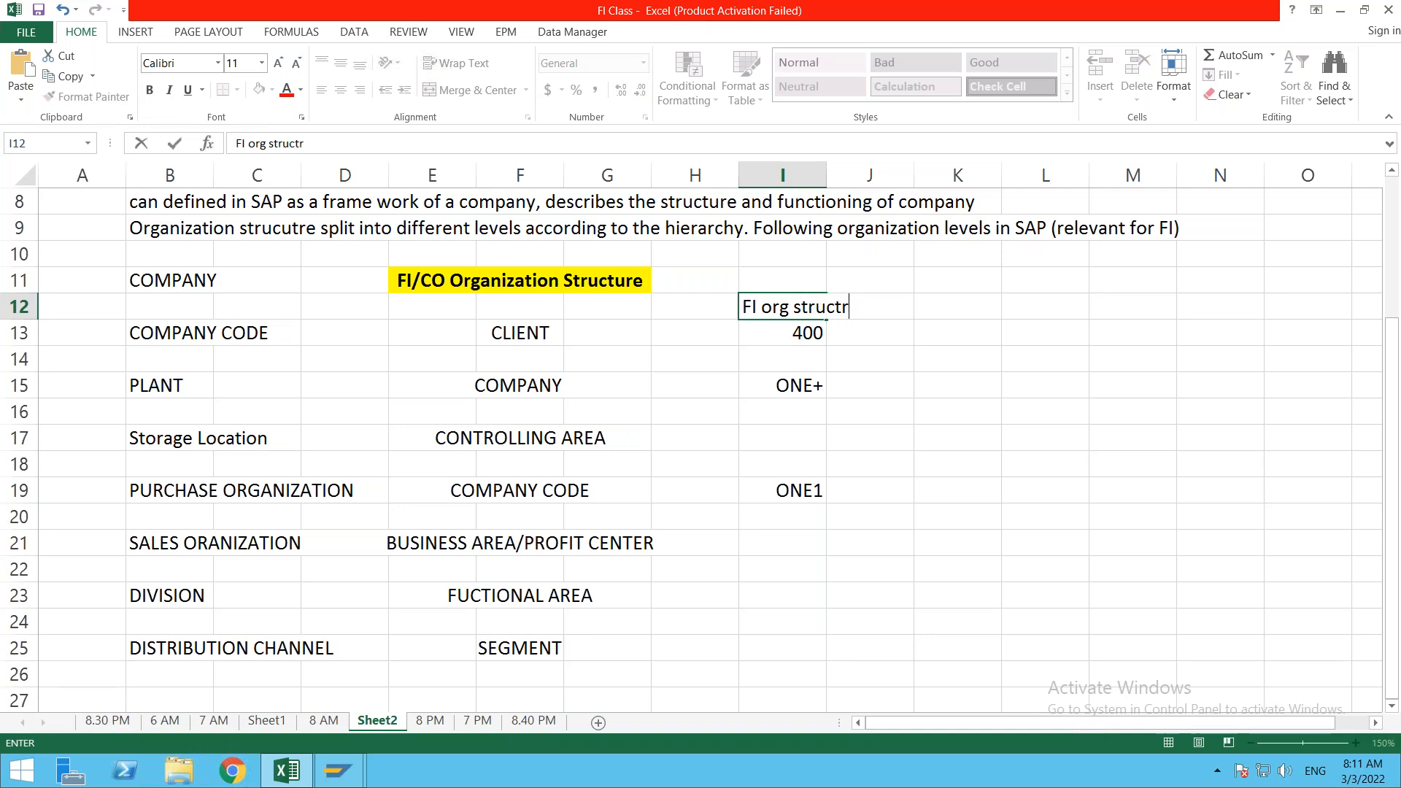
pyautogui.write('ure')
pyautogui.click(885, 391)
# Step: Enter business area HYD in I21 beside BUSINESS AREA and right-align it
pyautogui.click(807, 332)
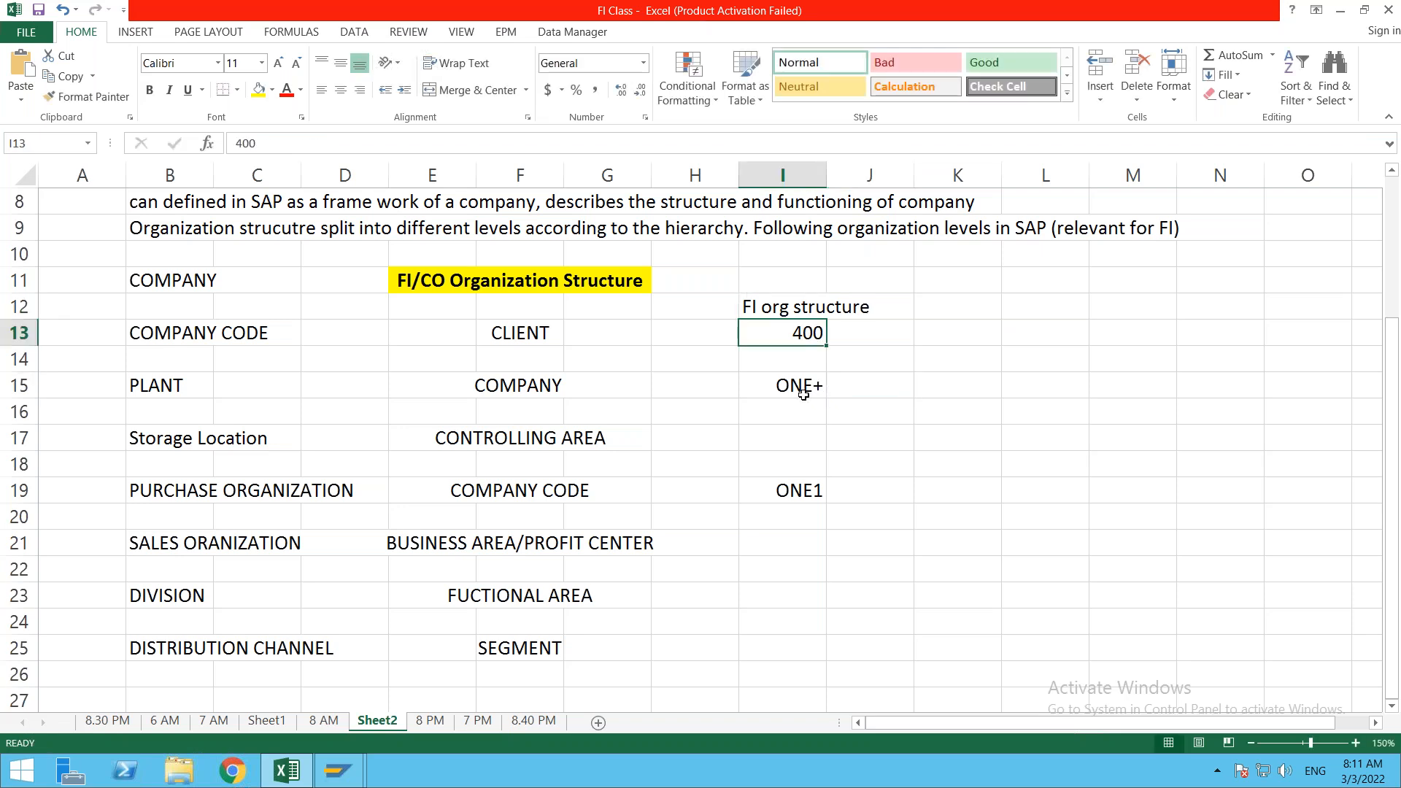
pyautogui.click(803, 394)
pyautogui.click(820, 491)
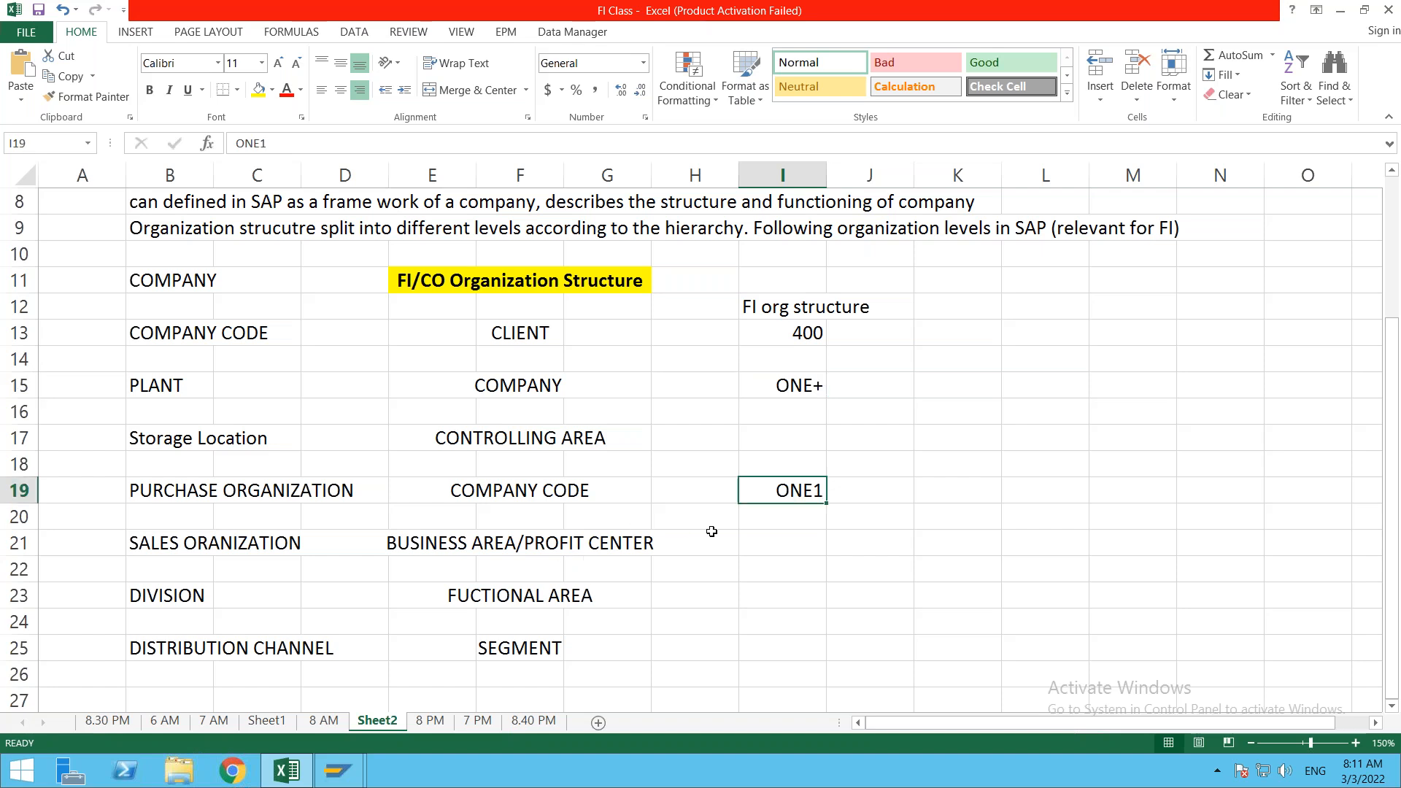
pyautogui.click(771, 544)
pyautogui.write('HYD')
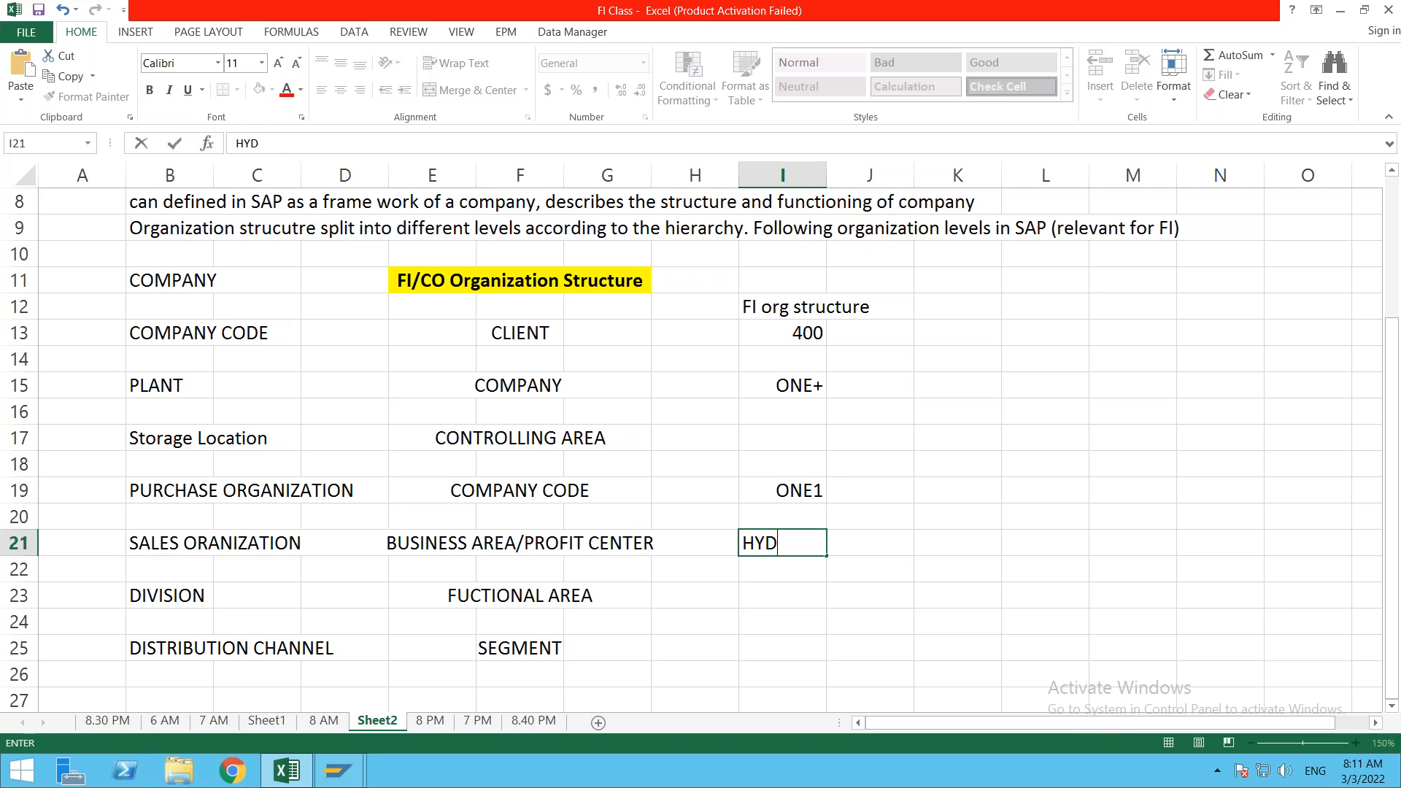
pyautogui.press('Return')
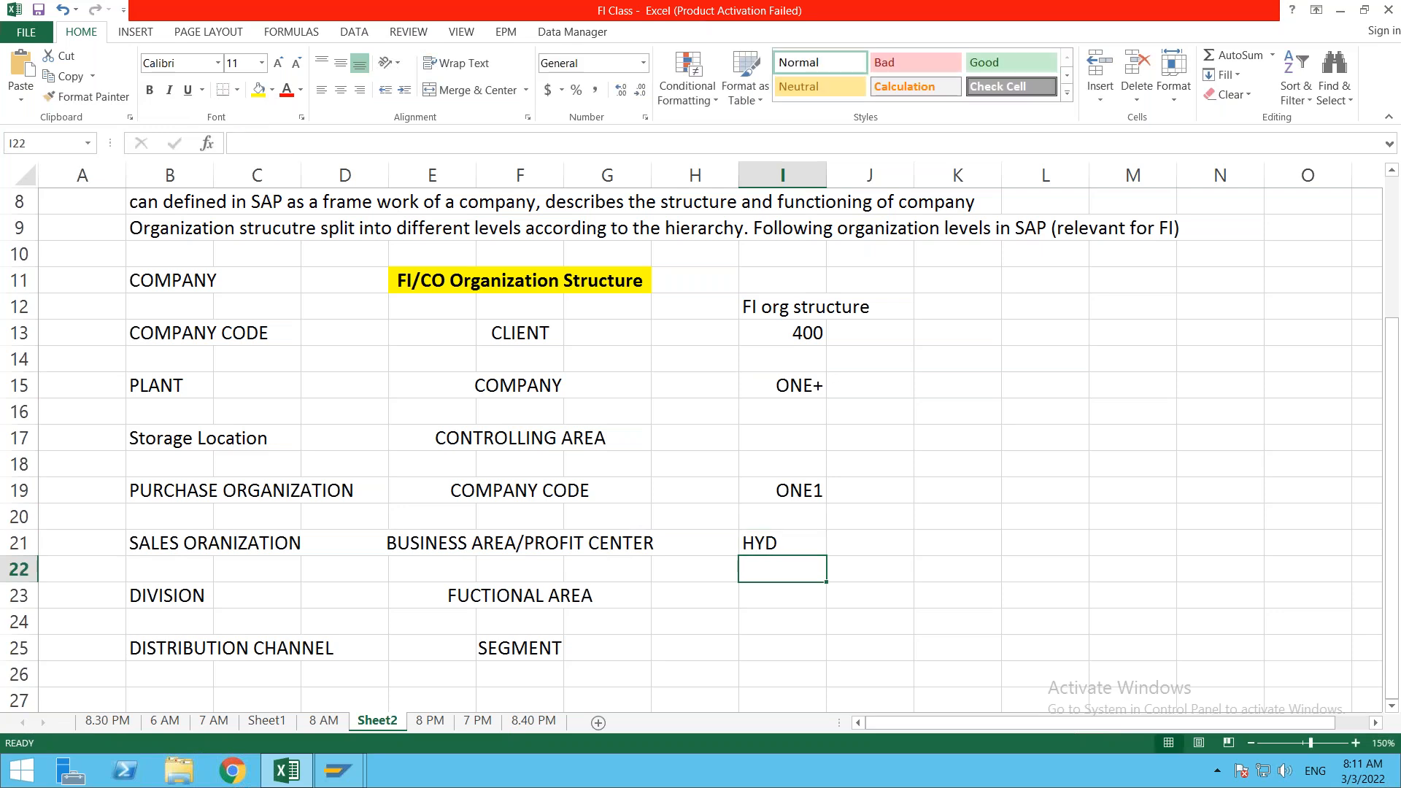
pyautogui.click(798, 542)
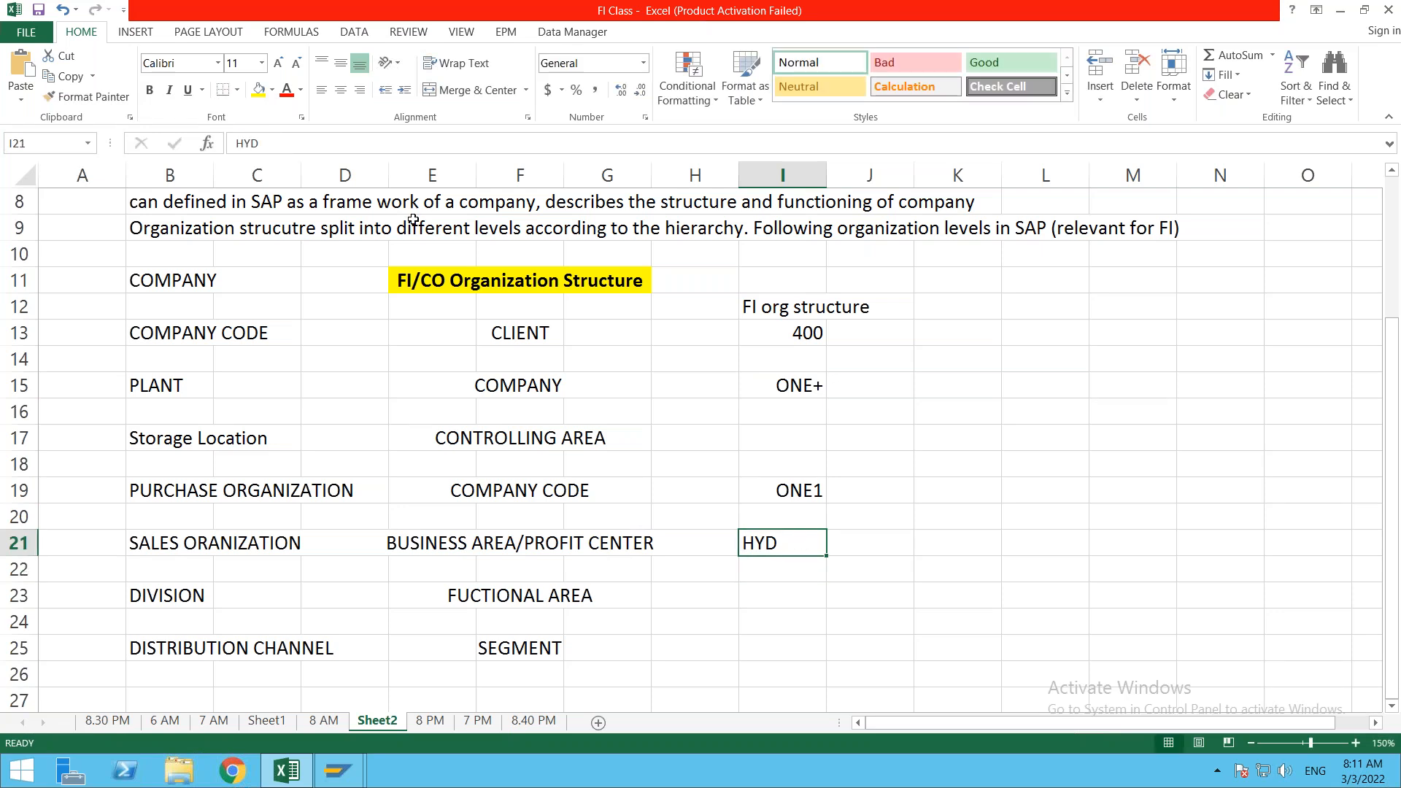
pyautogui.click(358, 90)
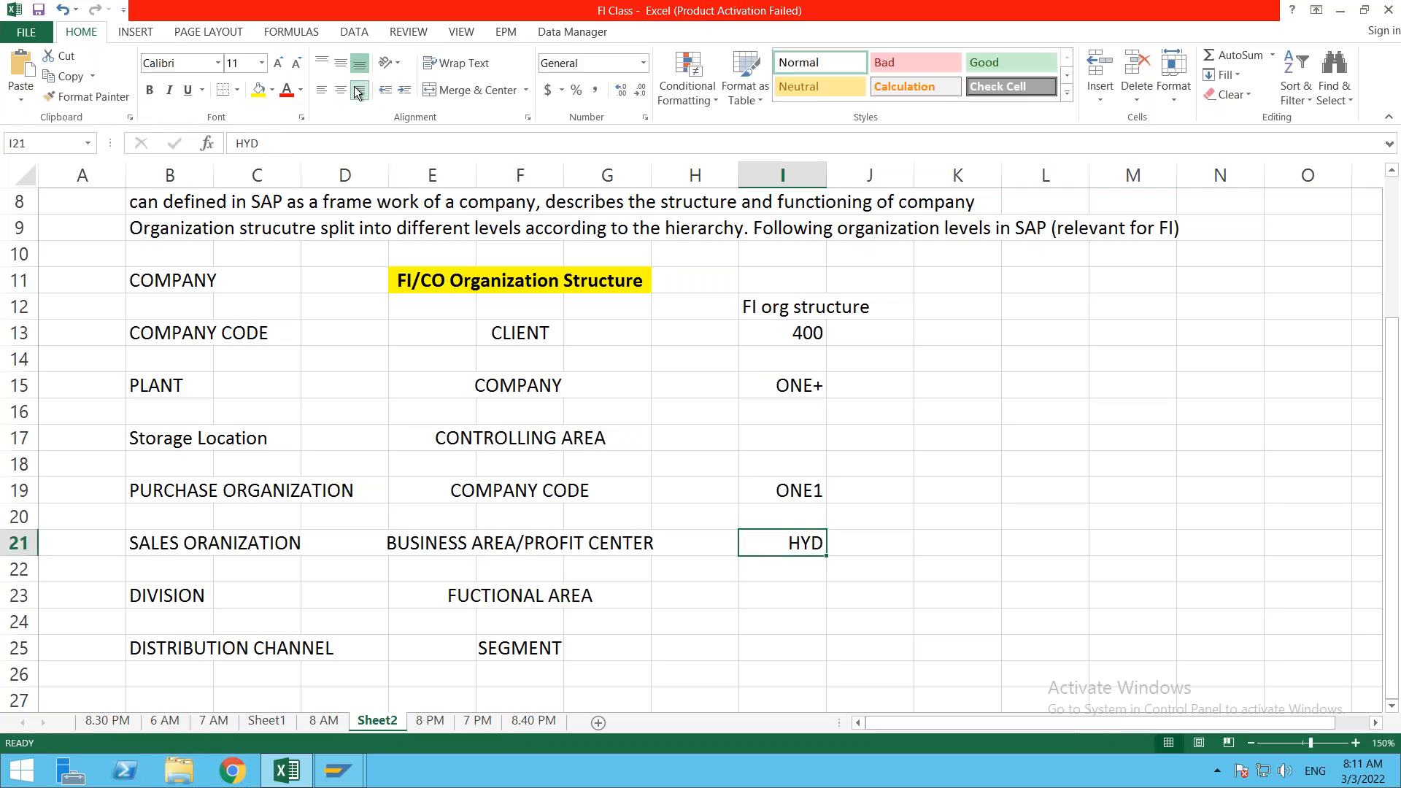
pyautogui.click(340, 772)
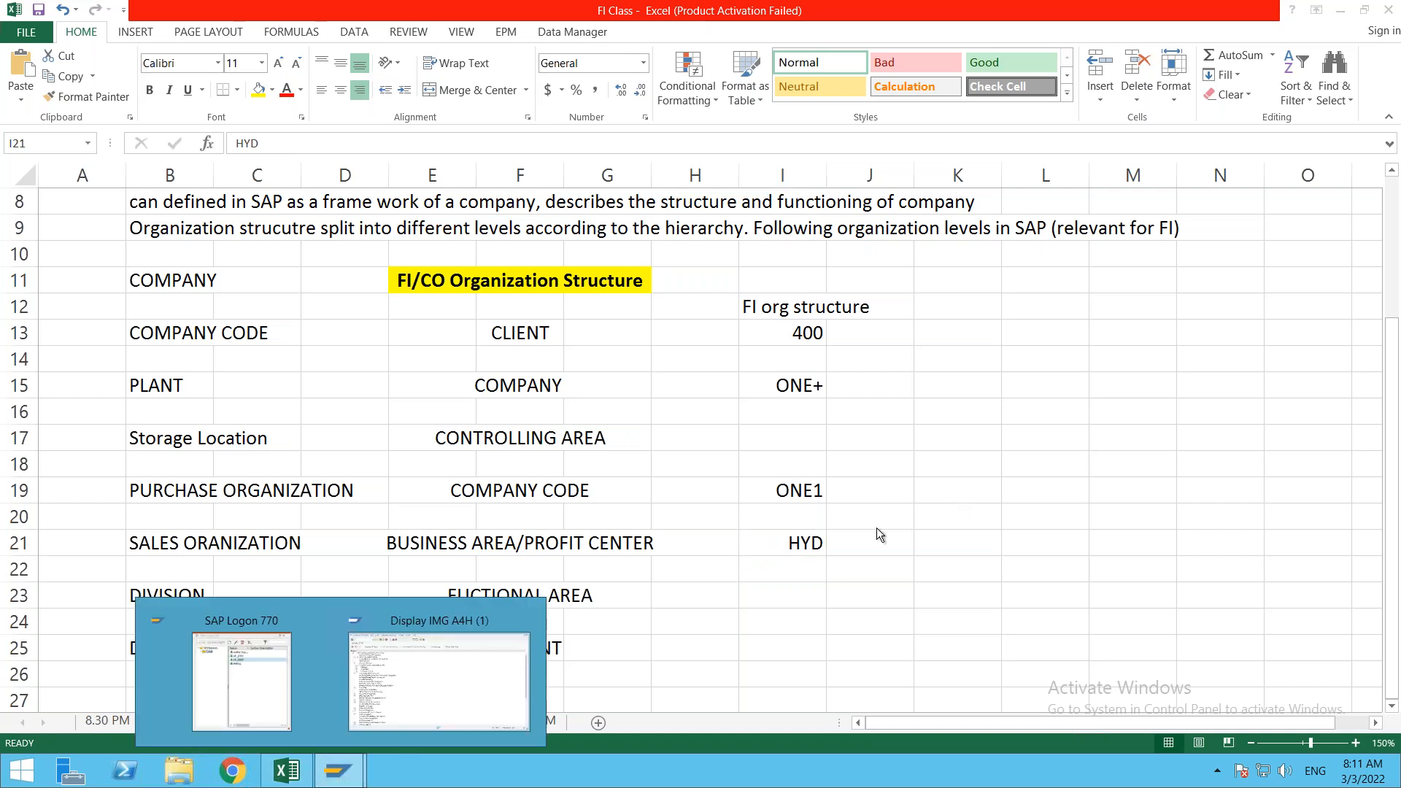
pyautogui.click(860, 540)
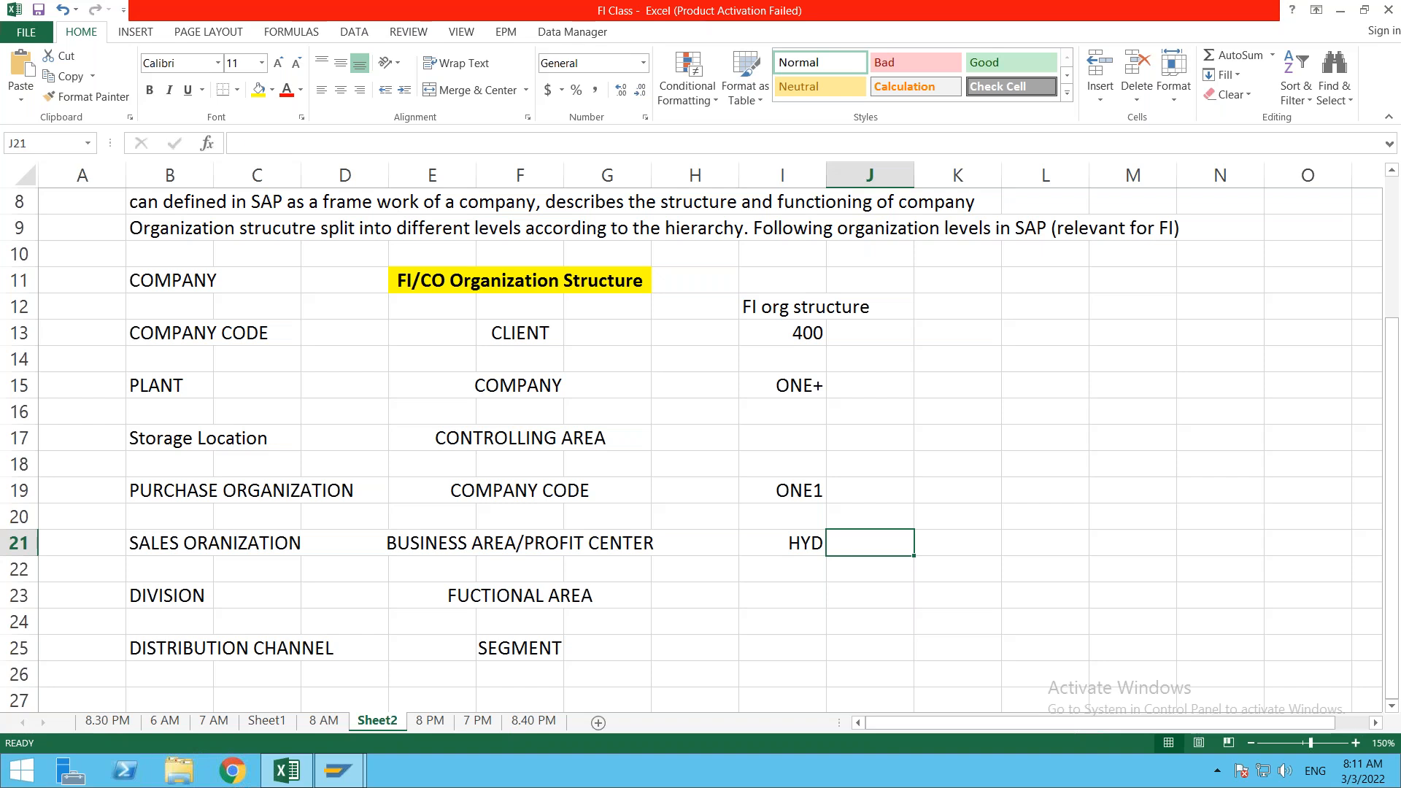
# Step: Write 'note - we don't assign business area to CC, we use directly in the transactions.' across J21–J22
pyautogui.write('note - ')
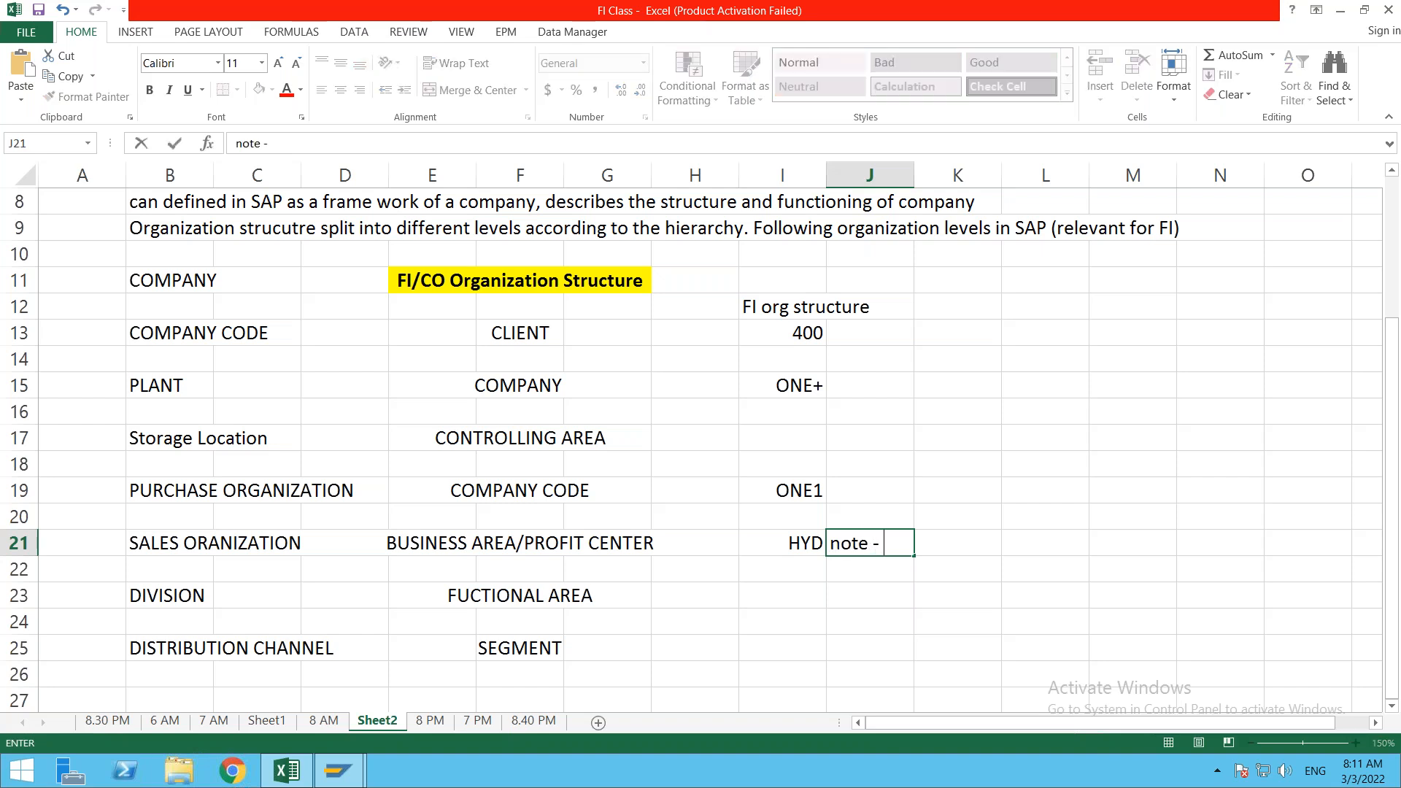
pyautogui.write('we do')
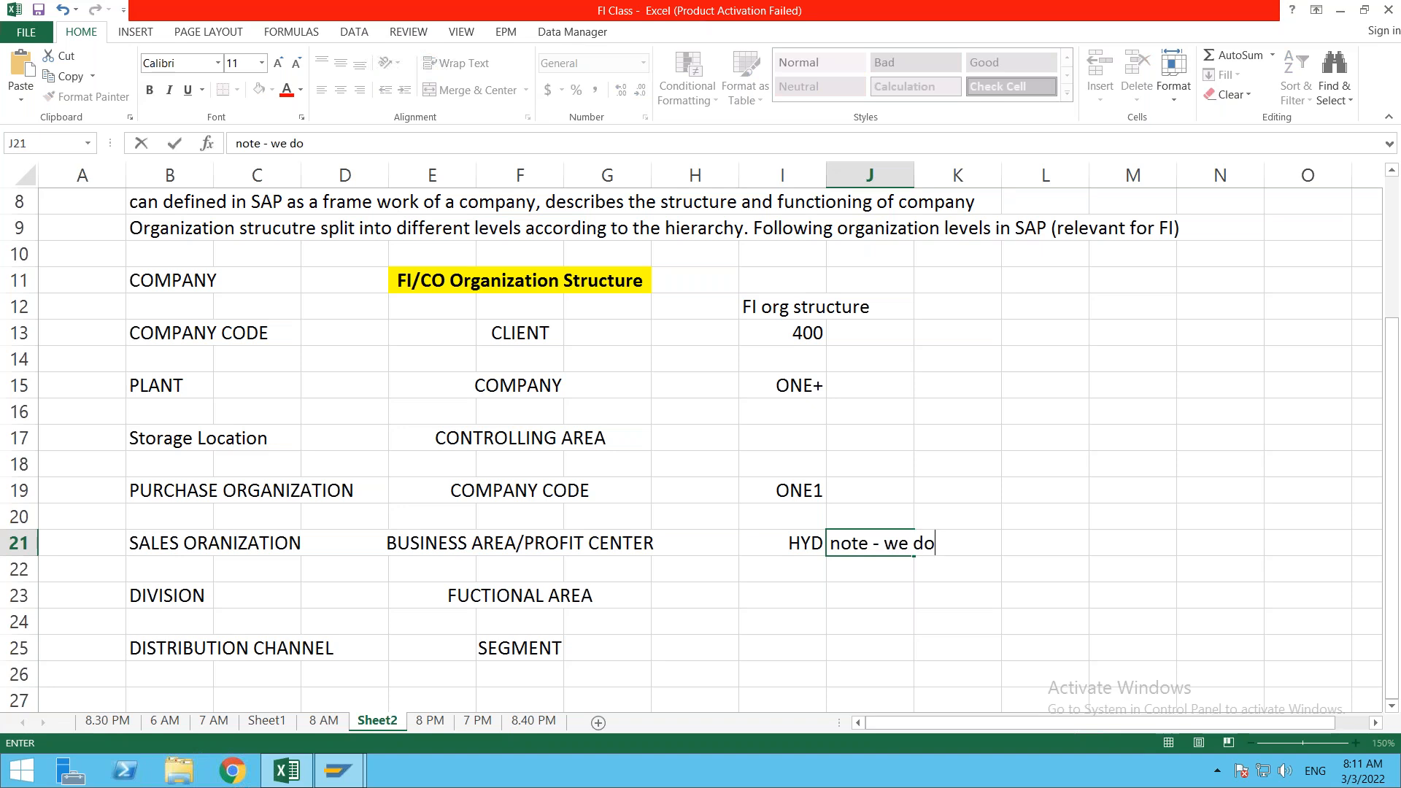
pyautogui.write("n't assign")
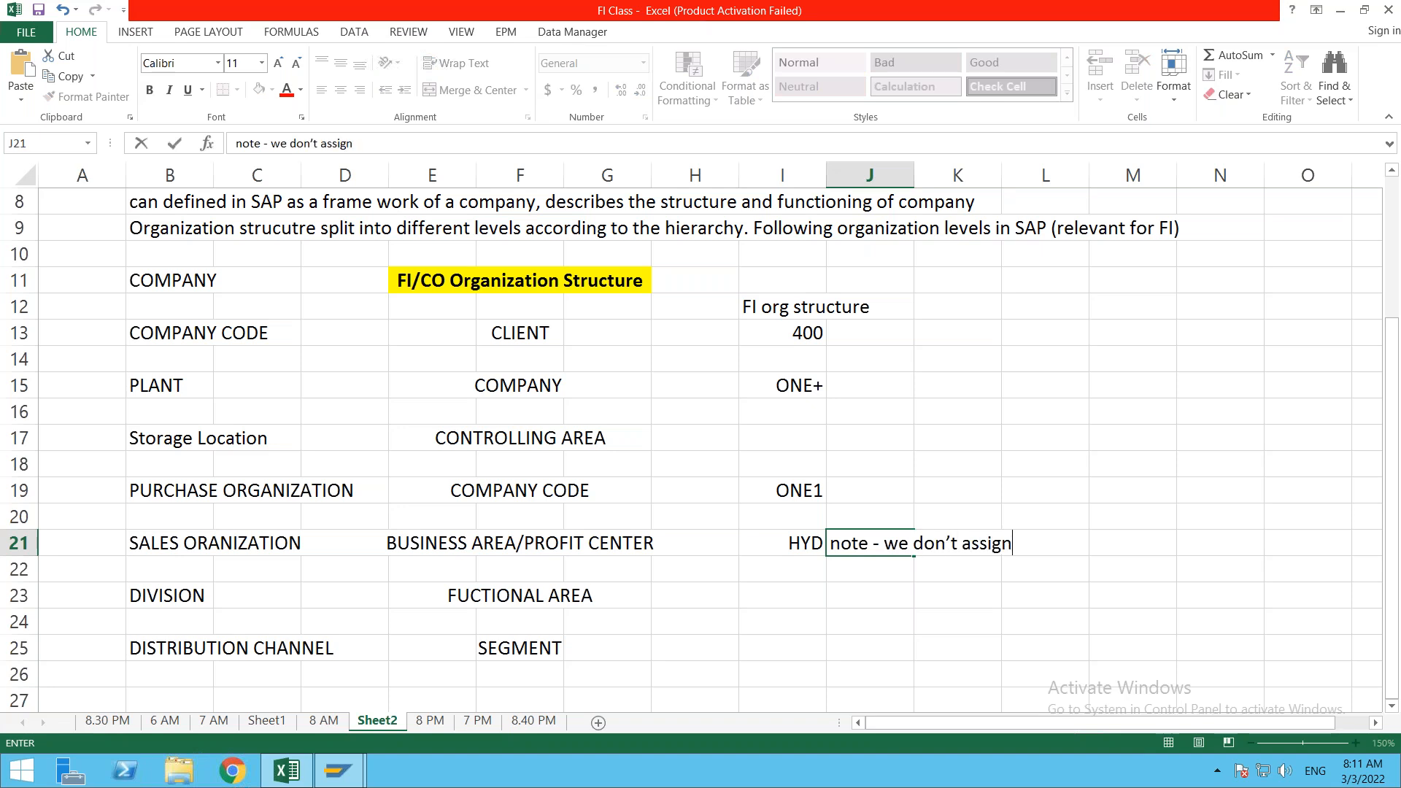
pyautogui.write(' business are')
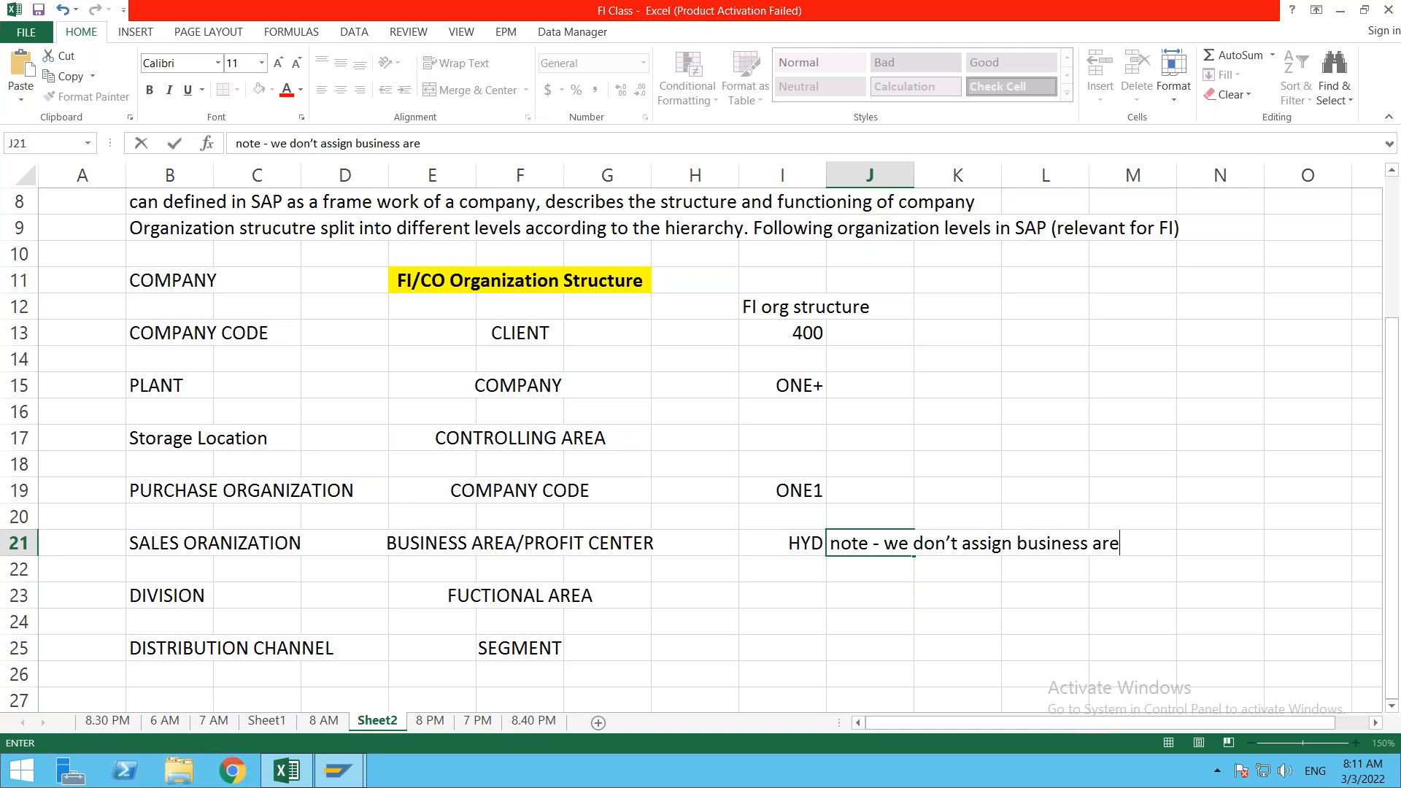
pyautogui.press('BackSpace')
pyautogui.write('e')
pyautogui.press('BackSpace')
pyautogui.write('ea to CC')
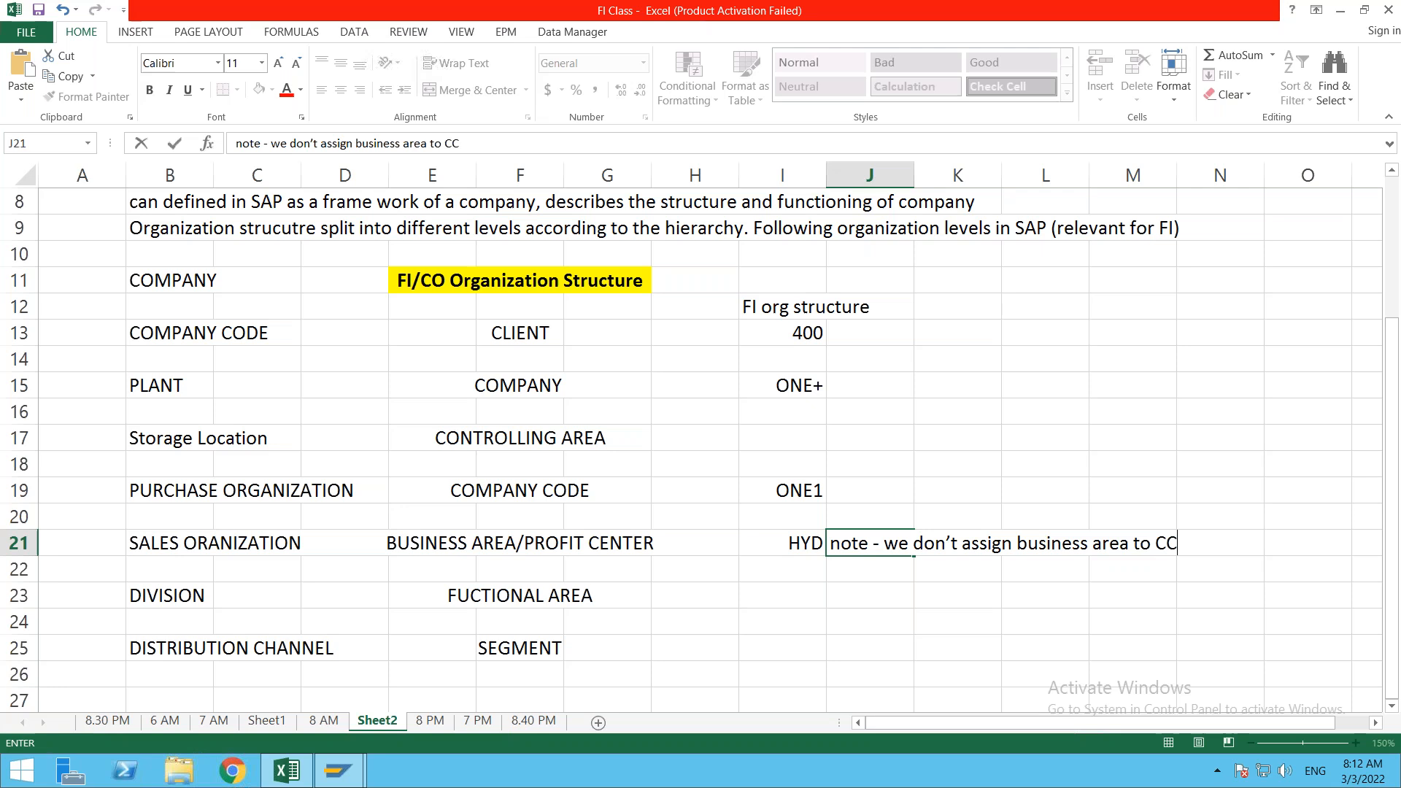
pyautogui.write(', we use dir')
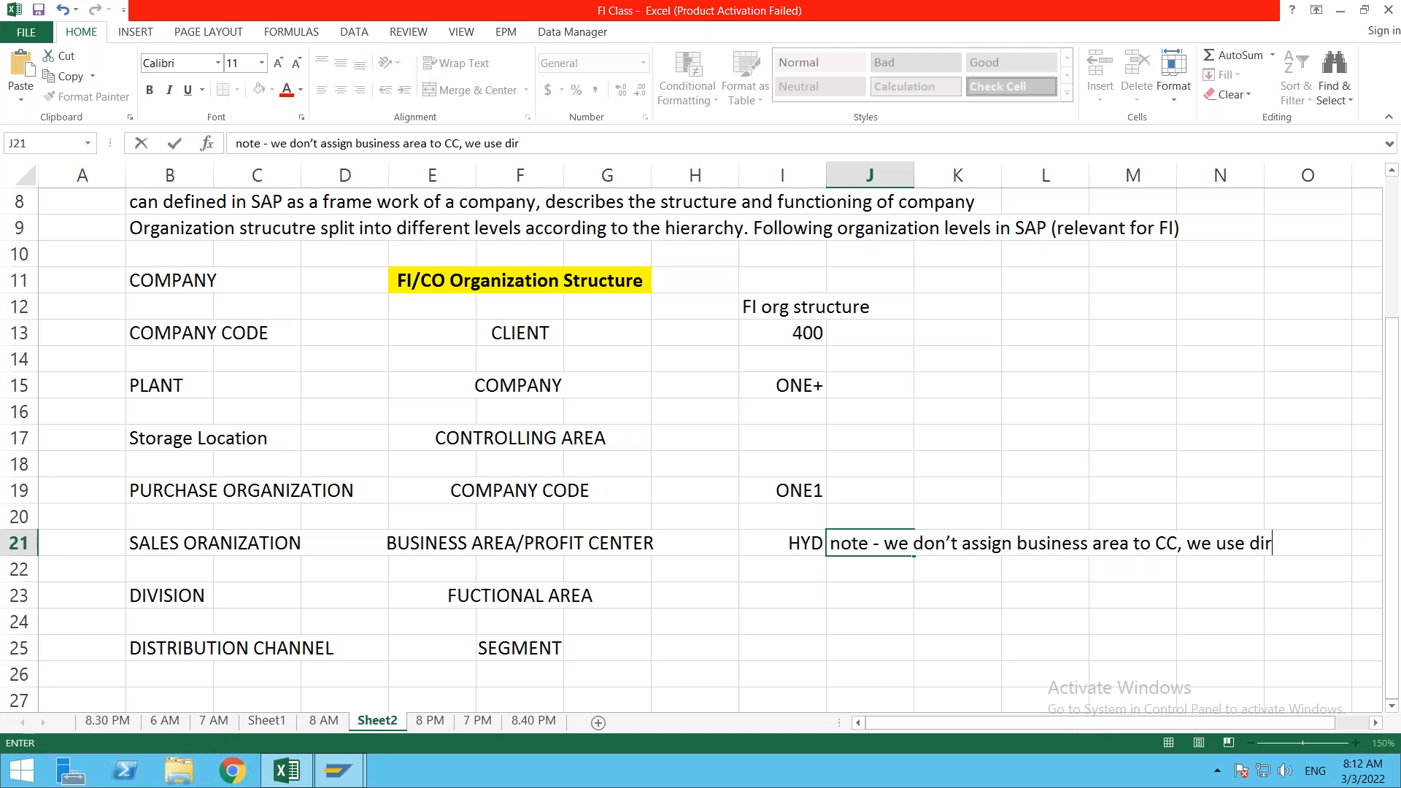
pyautogui.write('ectlu i')
pyautogui.press('BackSpace')
pyautogui.press('BackSpace')
pyautogui.press('BackSpace')
pyautogui.write('y in')
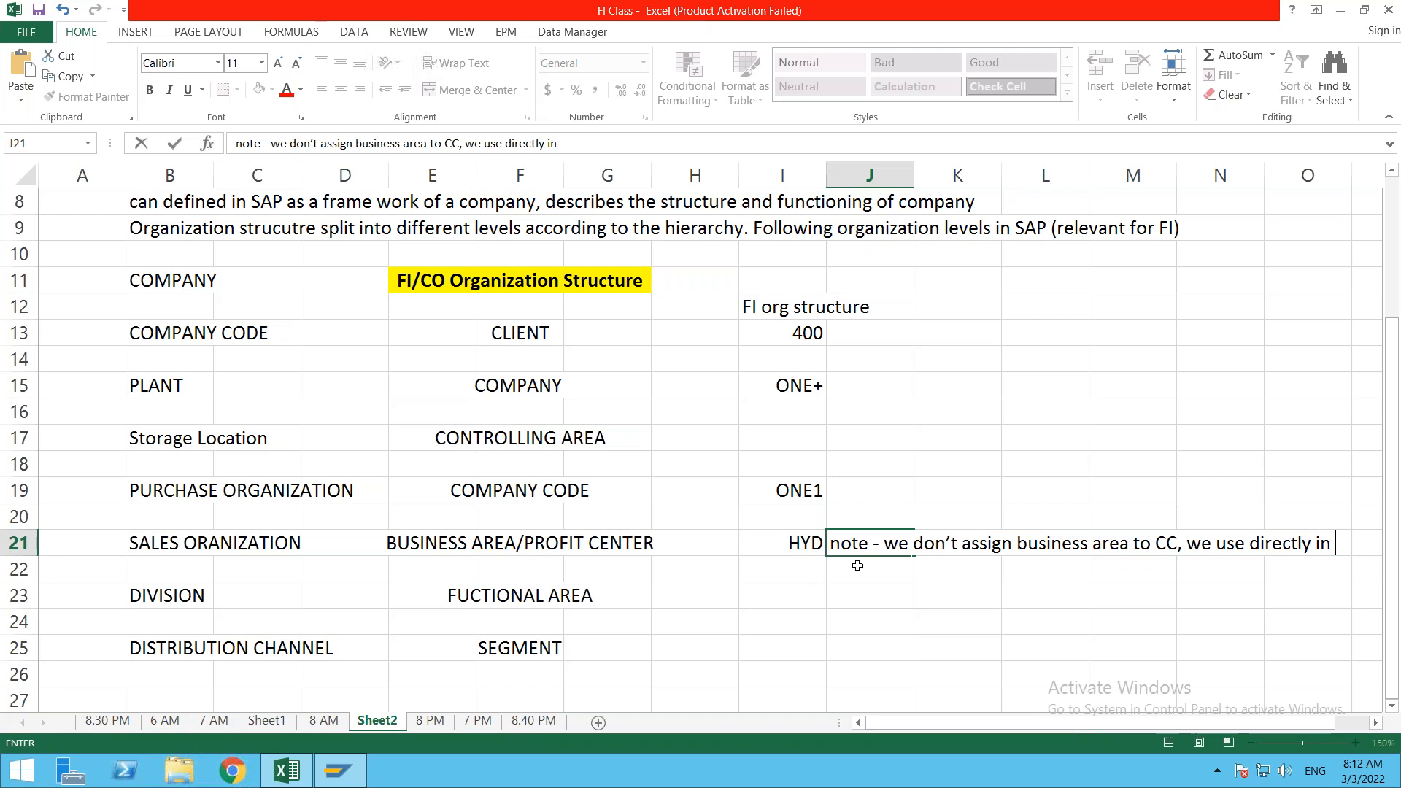
pyautogui.press('Return')
pyautogui.write('the transactions')
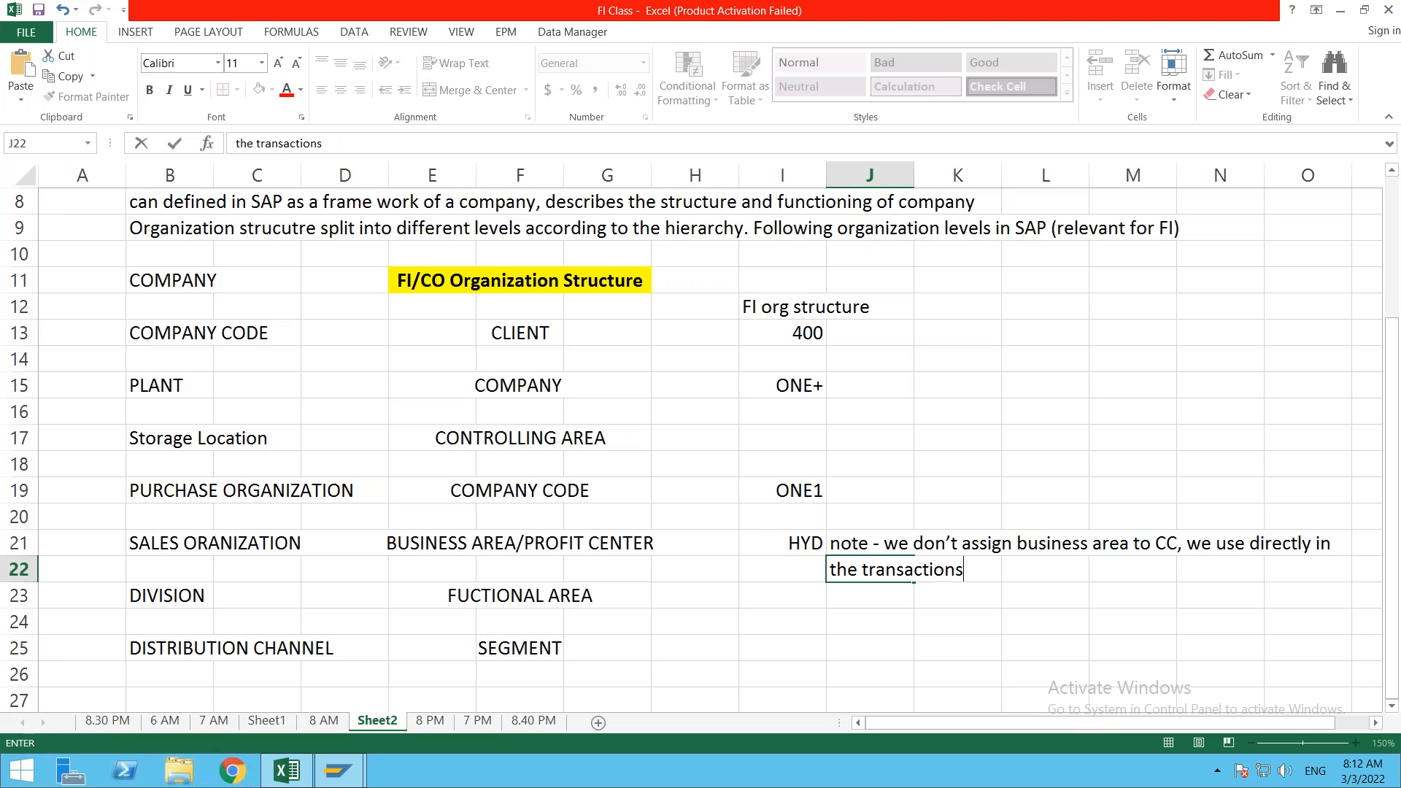
pyautogui.write('.')
pyautogui.hotkey('ctrl', 'Return')
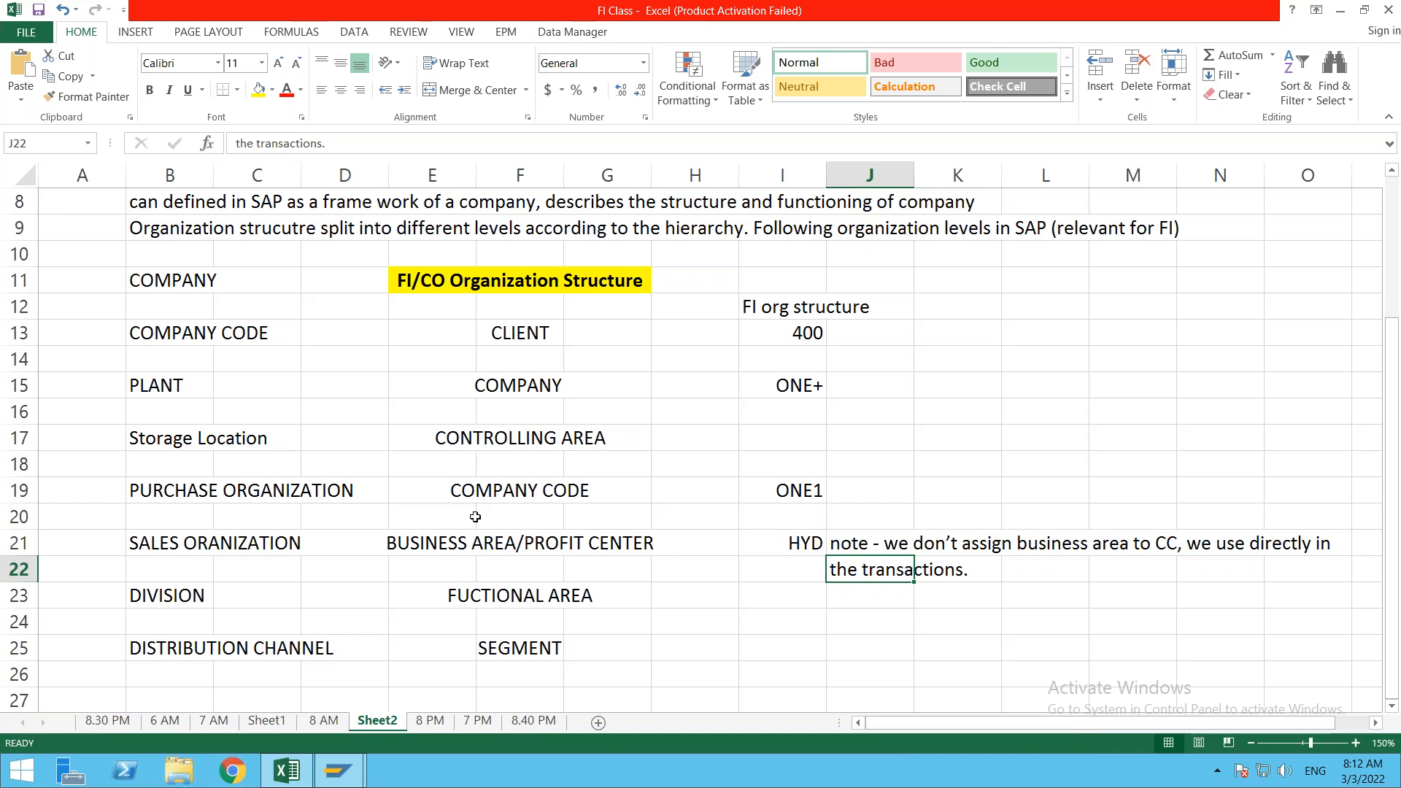
# Step: Select the BUSINESS AREA/PROFIT CENTER cell and briefly check the SAP customizing window
pyautogui.click(422, 543)
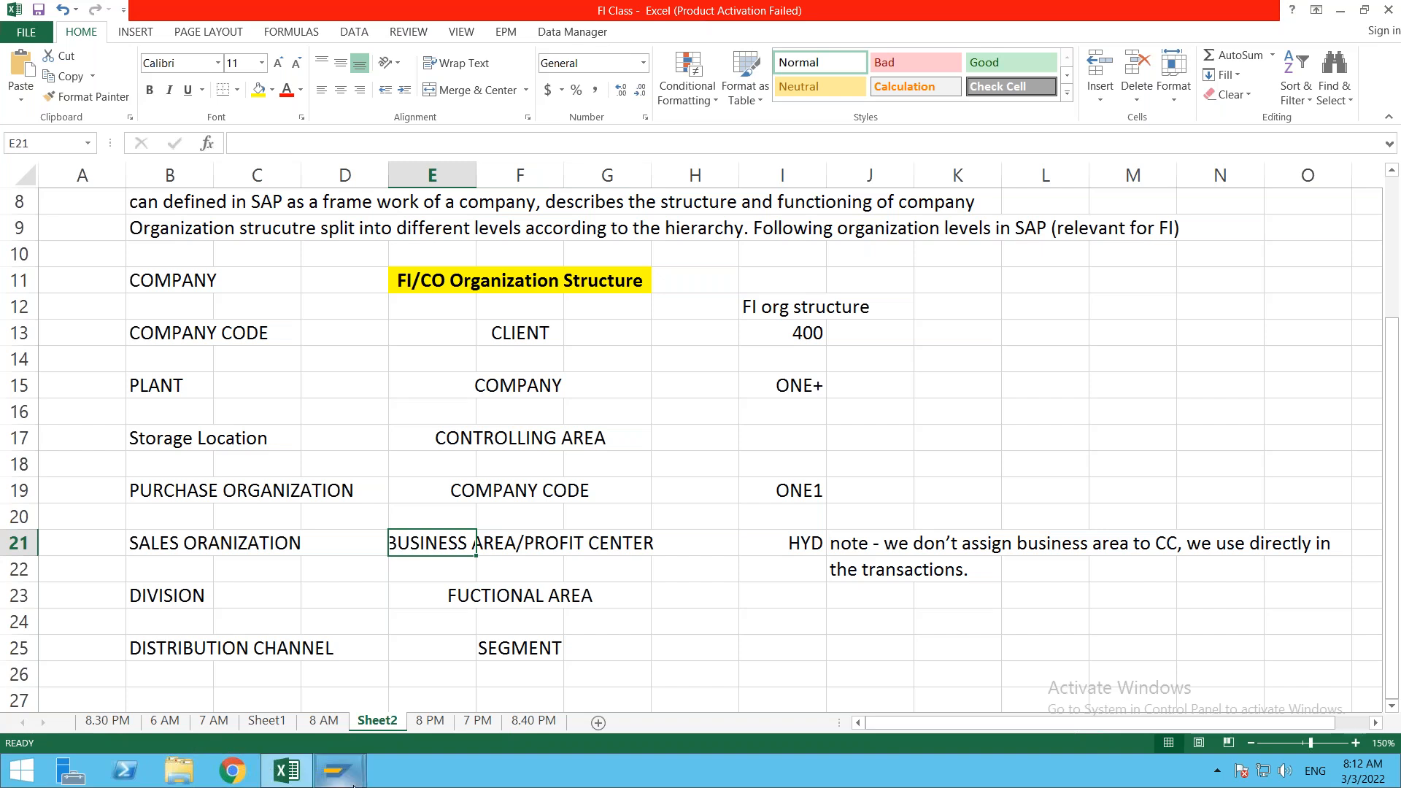
pyautogui.moveTo(341, 779)
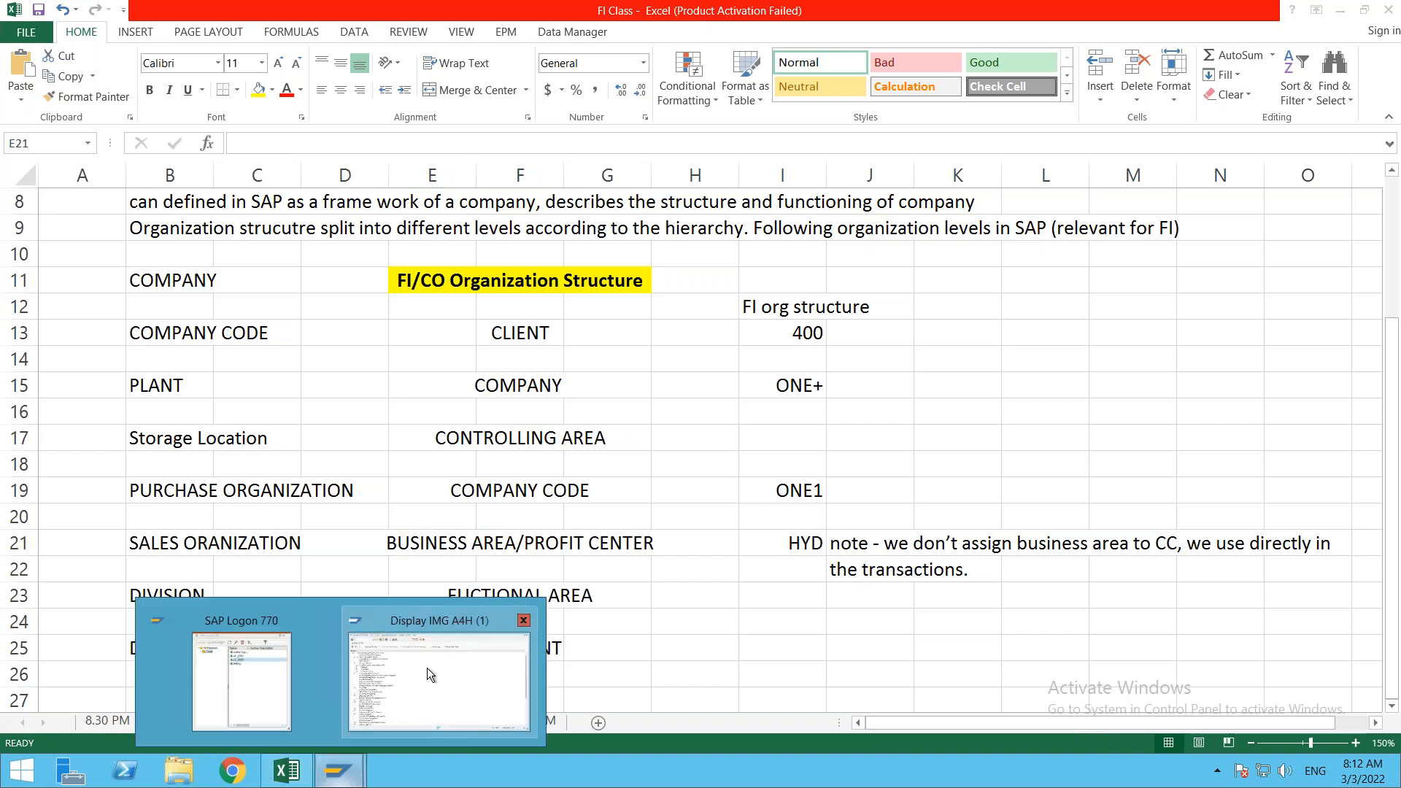
pyautogui.moveTo(427, 667)
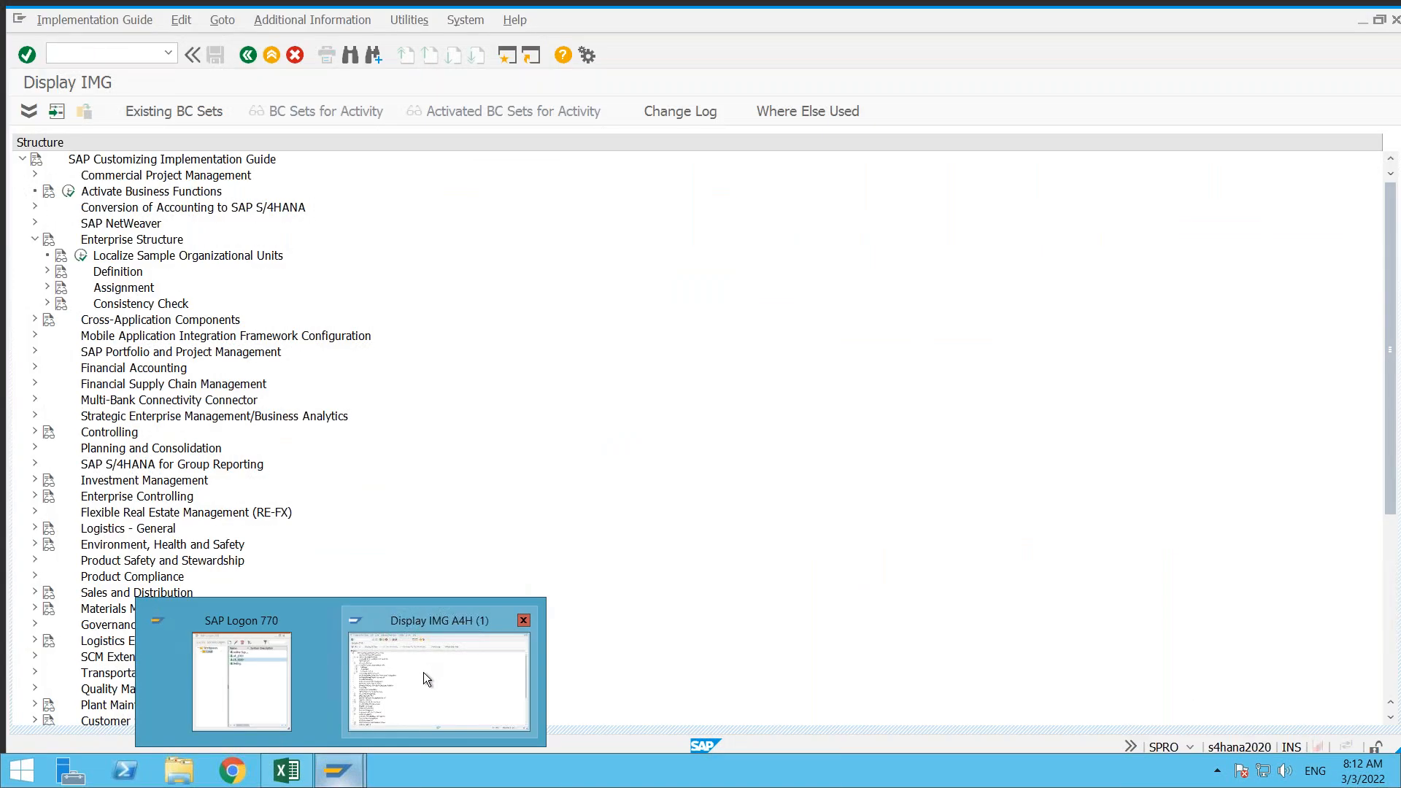
pyautogui.click(423, 672)
pyautogui.click(288, 774)
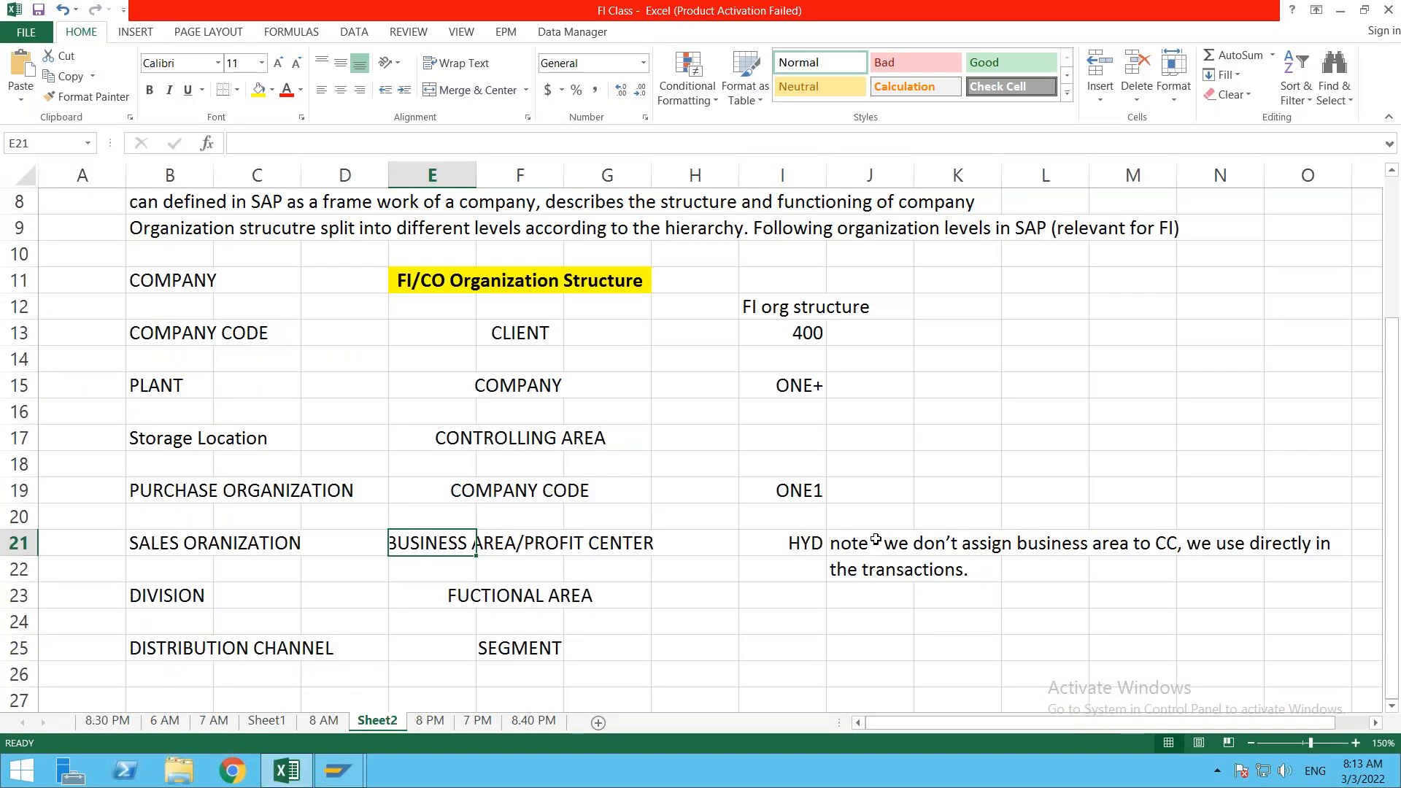
# Step: Review the ONE+, ONE1 and HYD note cells, then return to the SAP customizing guide
pyautogui.click(799, 379)
pyautogui.click(805, 490)
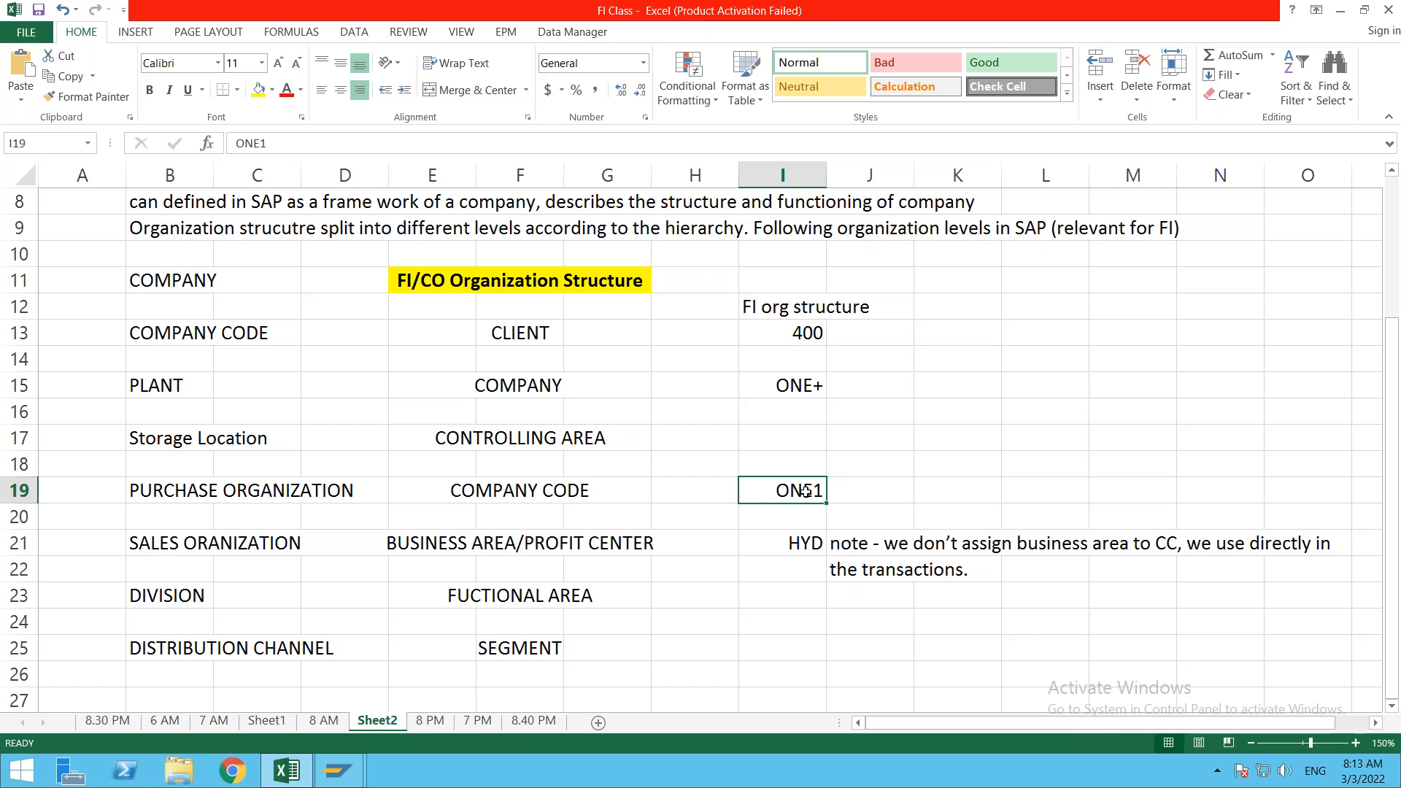
pyautogui.click(851, 545)
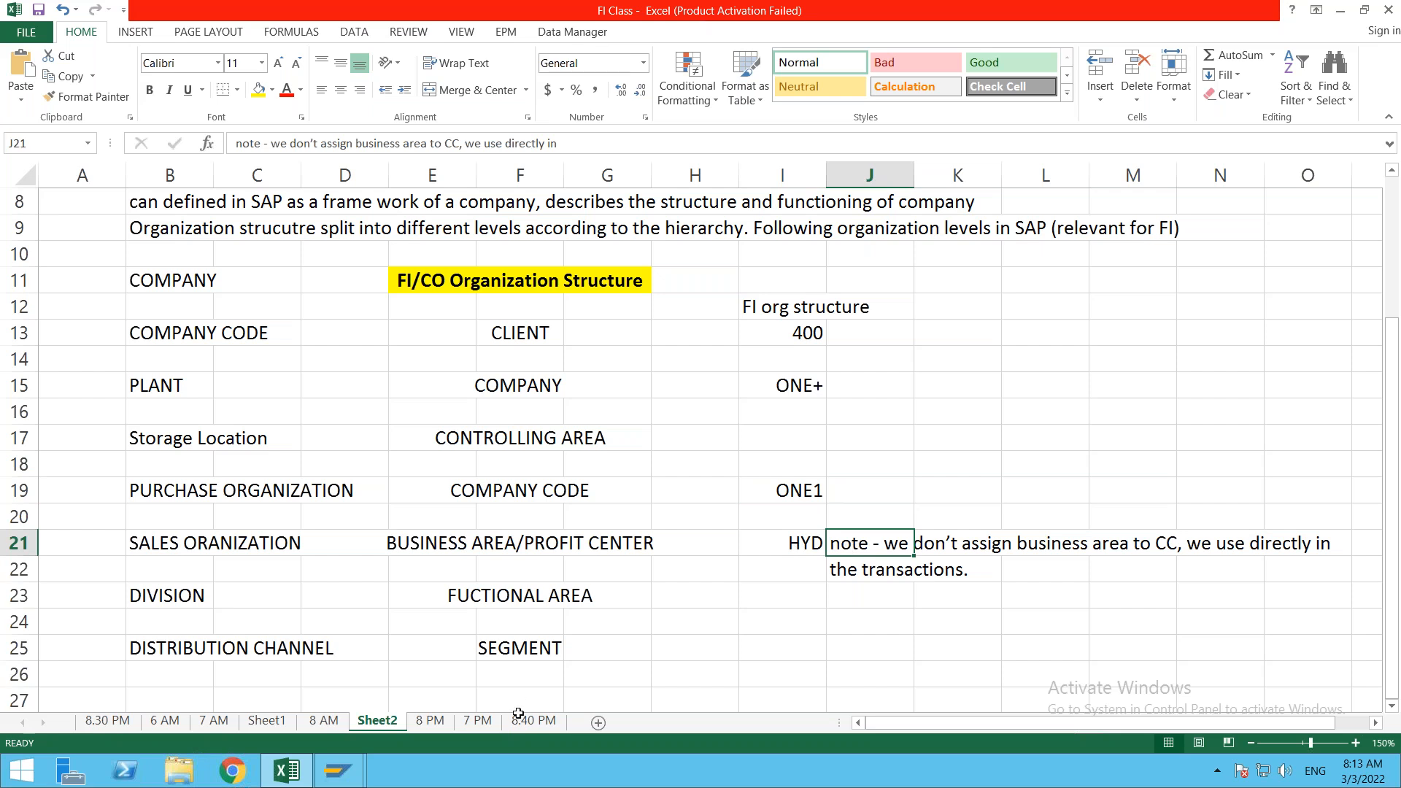
pyautogui.moveTo(347, 760)
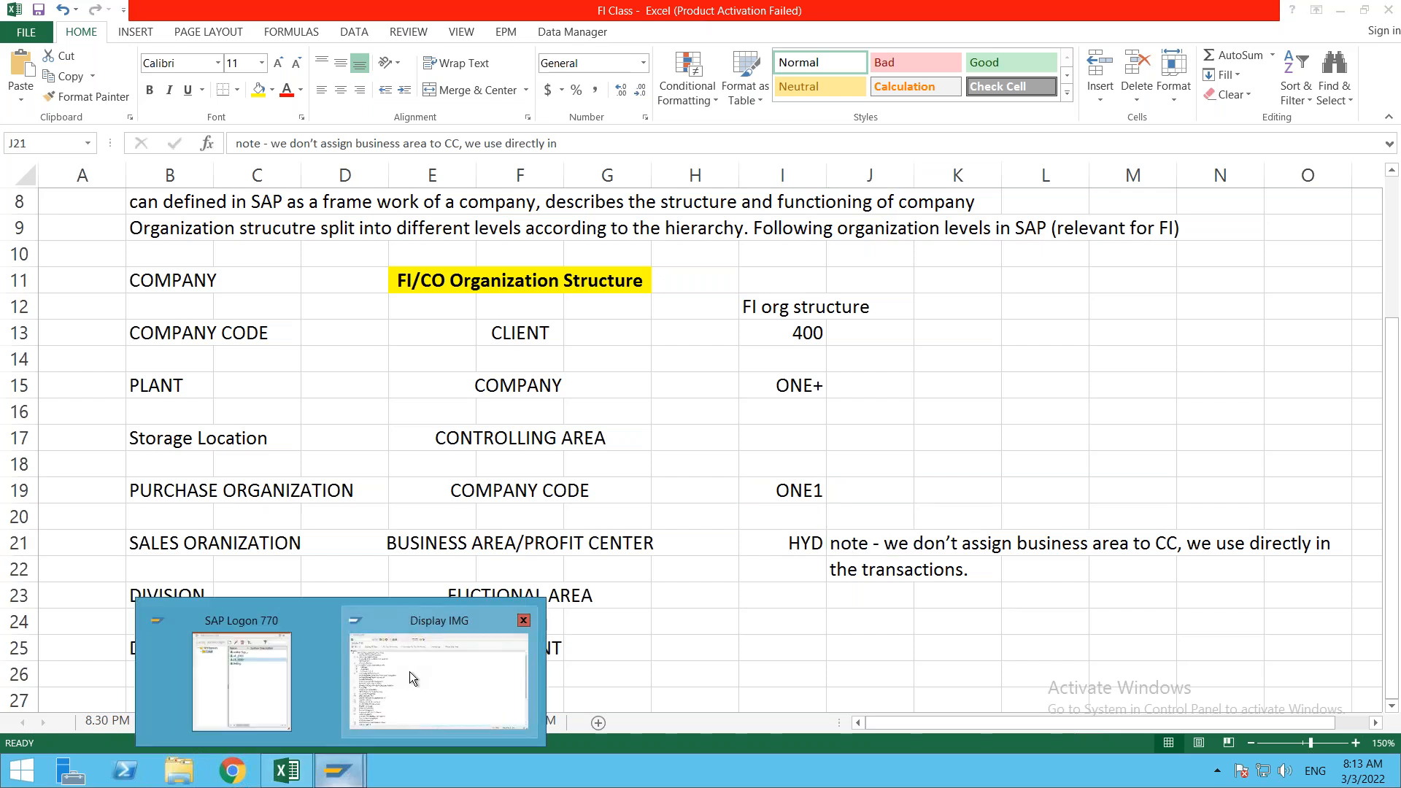
pyautogui.click(409, 671)
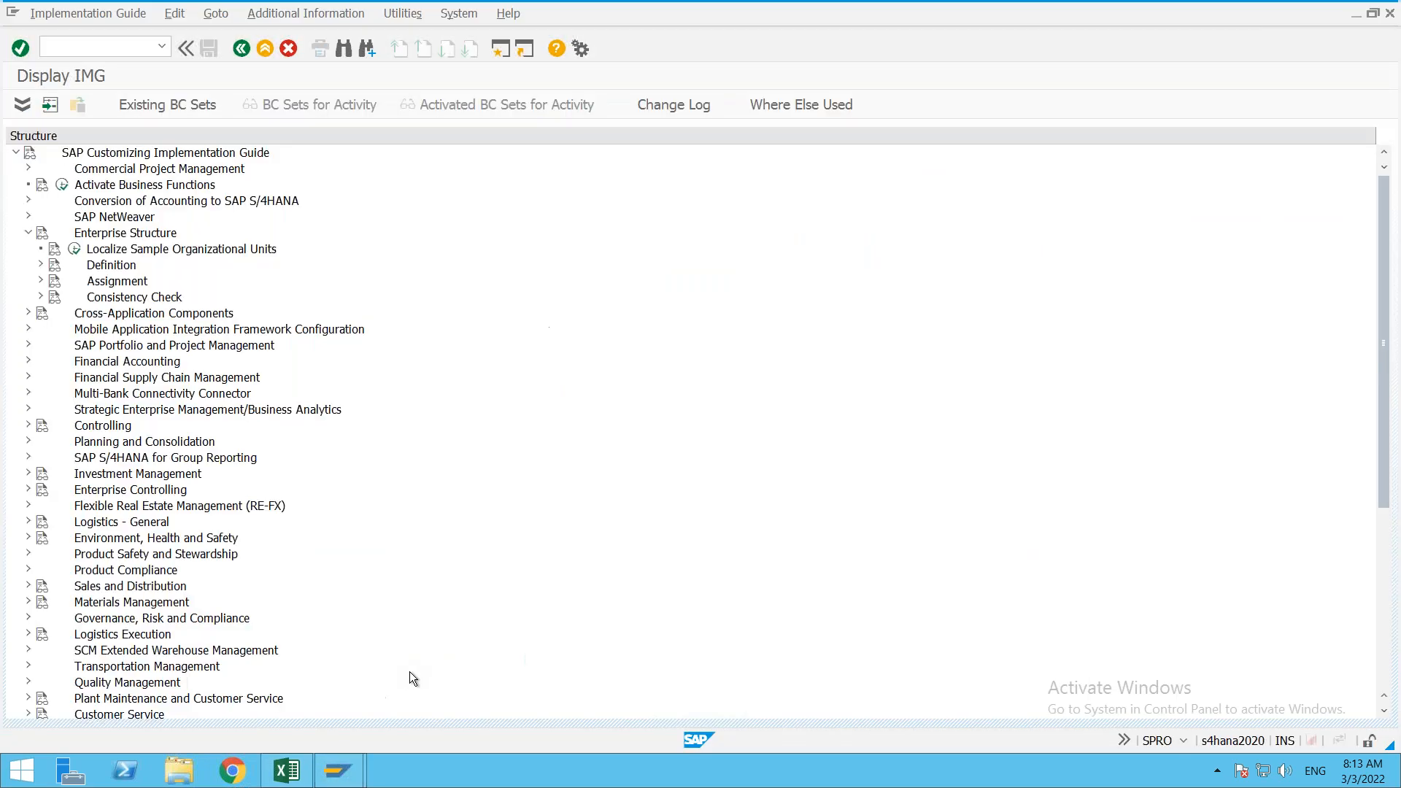
# Step: Glance at the Assignment activities, then expand Definition > Financial Accounting in the SPRO tree
pyautogui.click(41, 281)
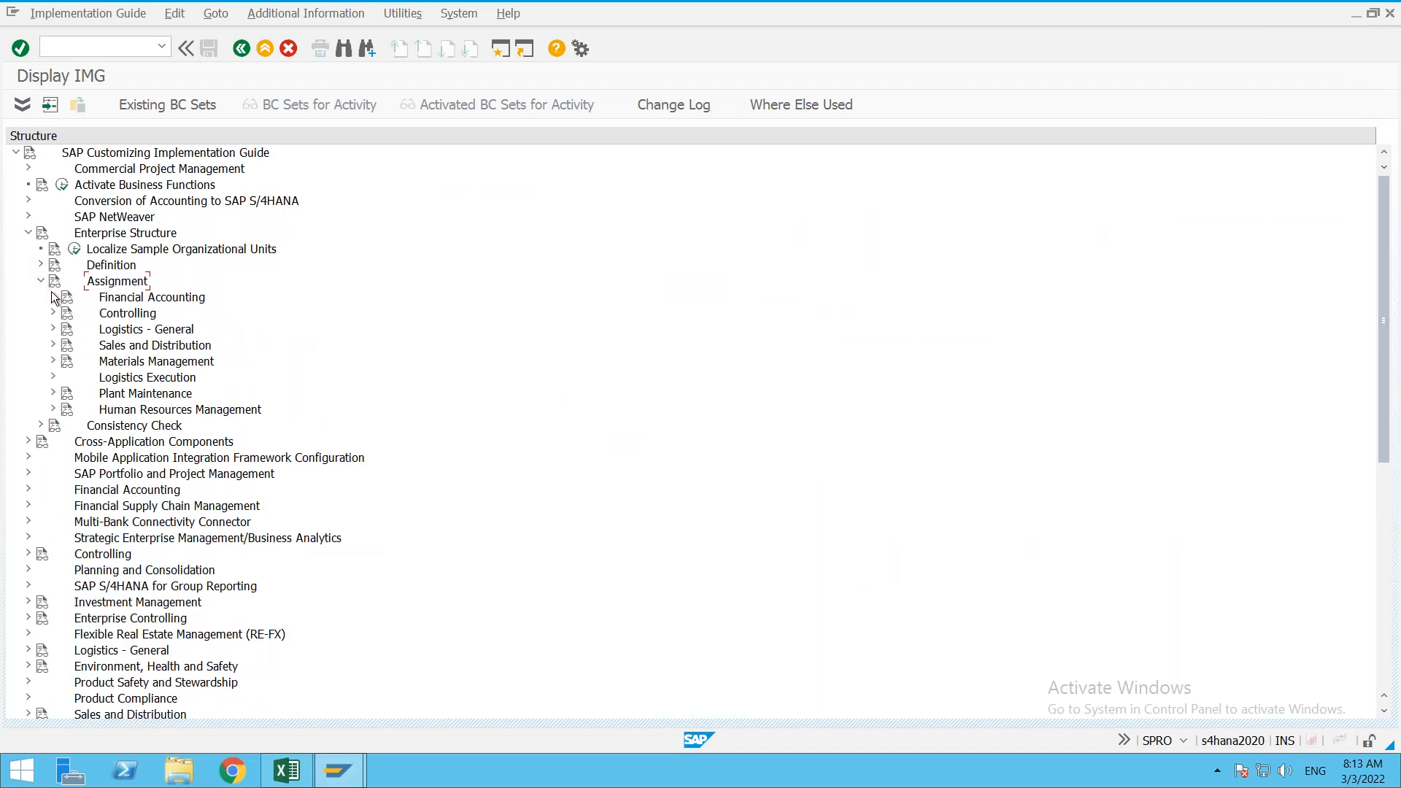
pyautogui.click(53, 297)
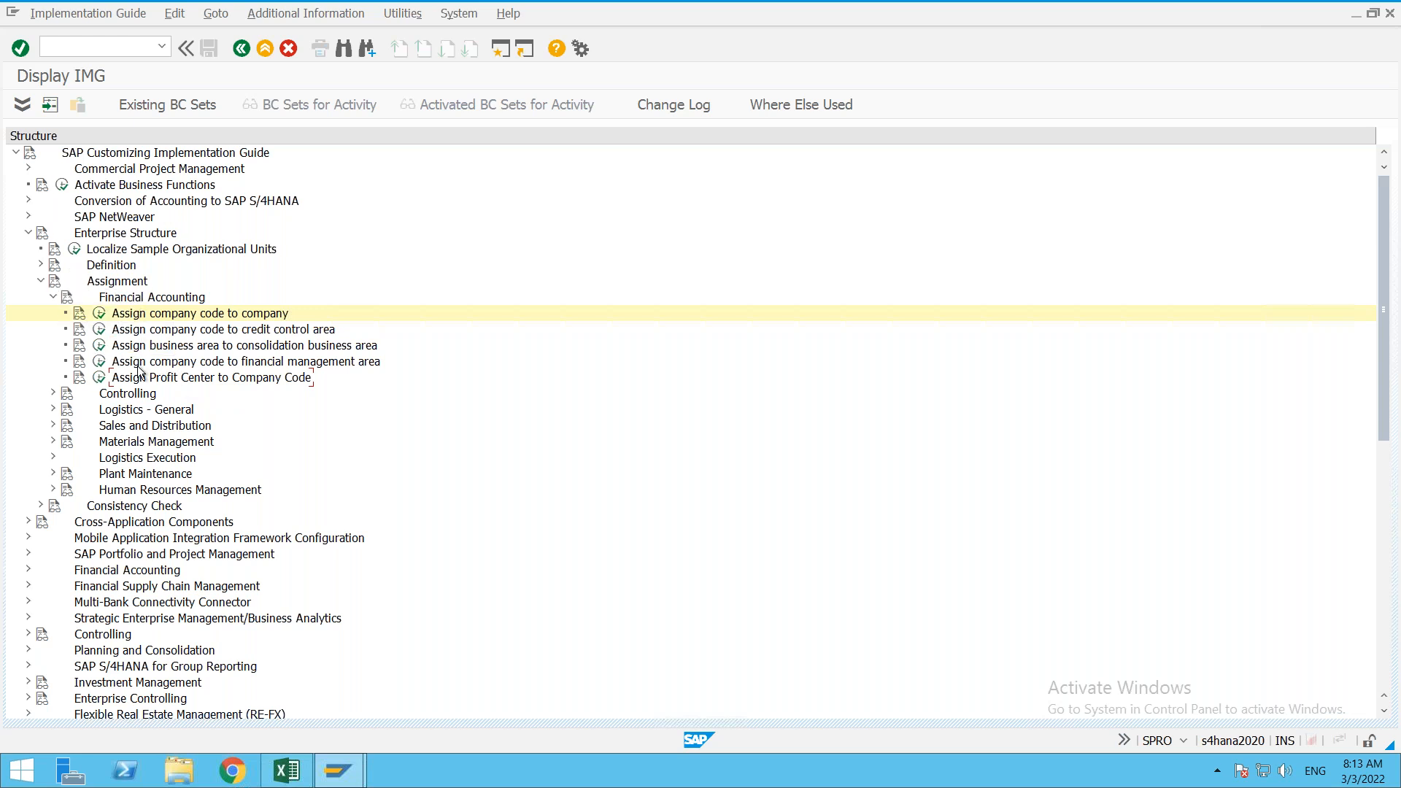
pyautogui.click(42, 283)
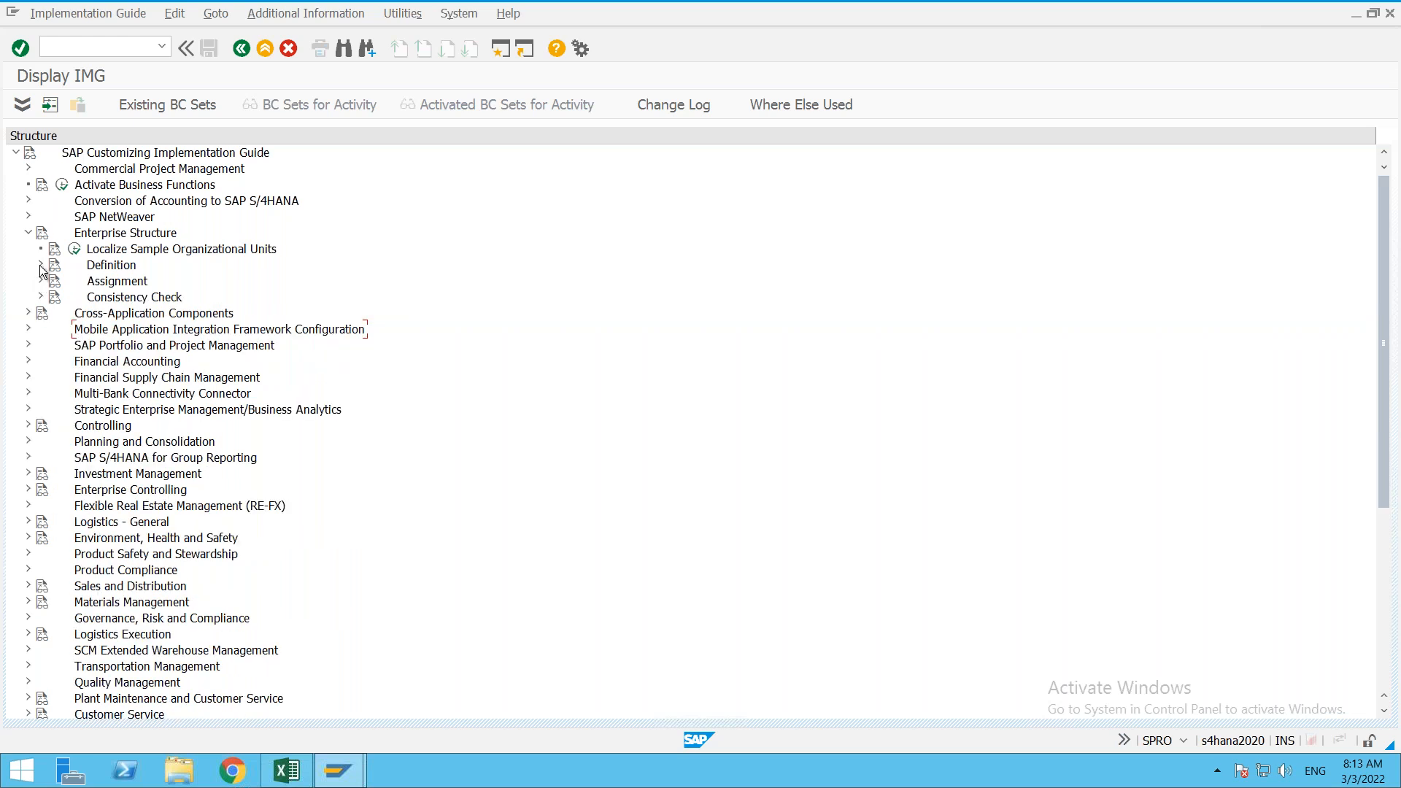
pyautogui.click(41, 265)
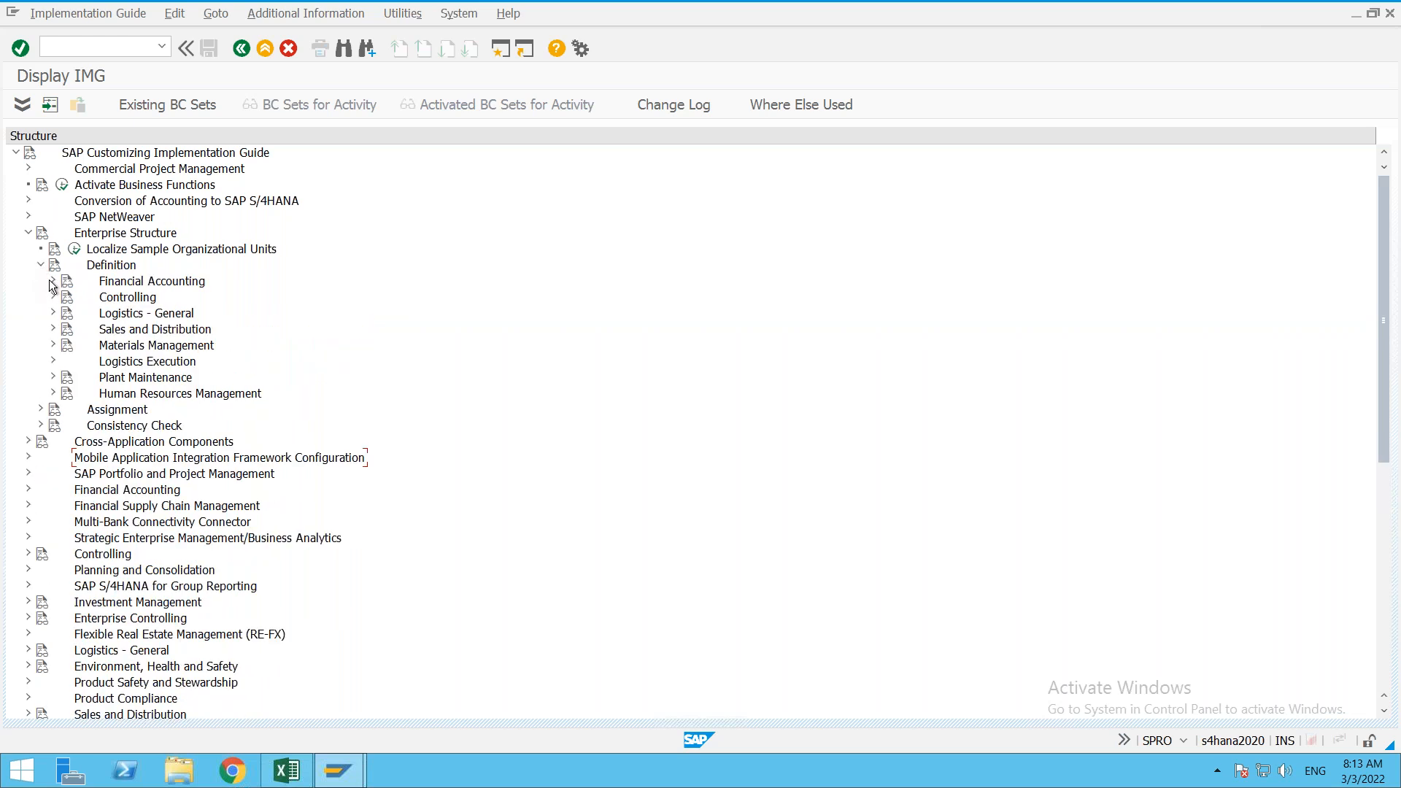
pyautogui.click(52, 281)
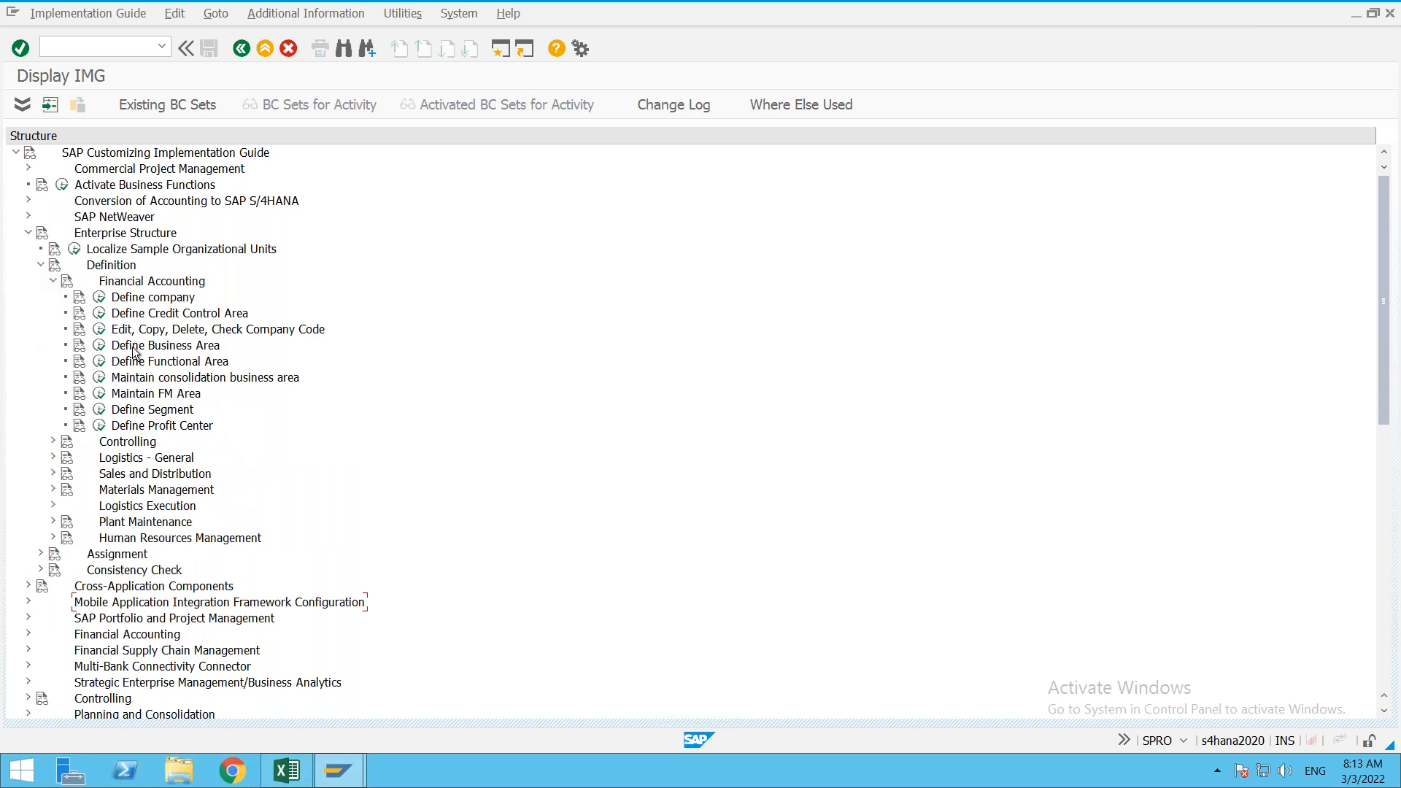
# Step: In Define Business Area, add a new entry HYD with description HYDERABAD
pyautogui.click(100, 346)
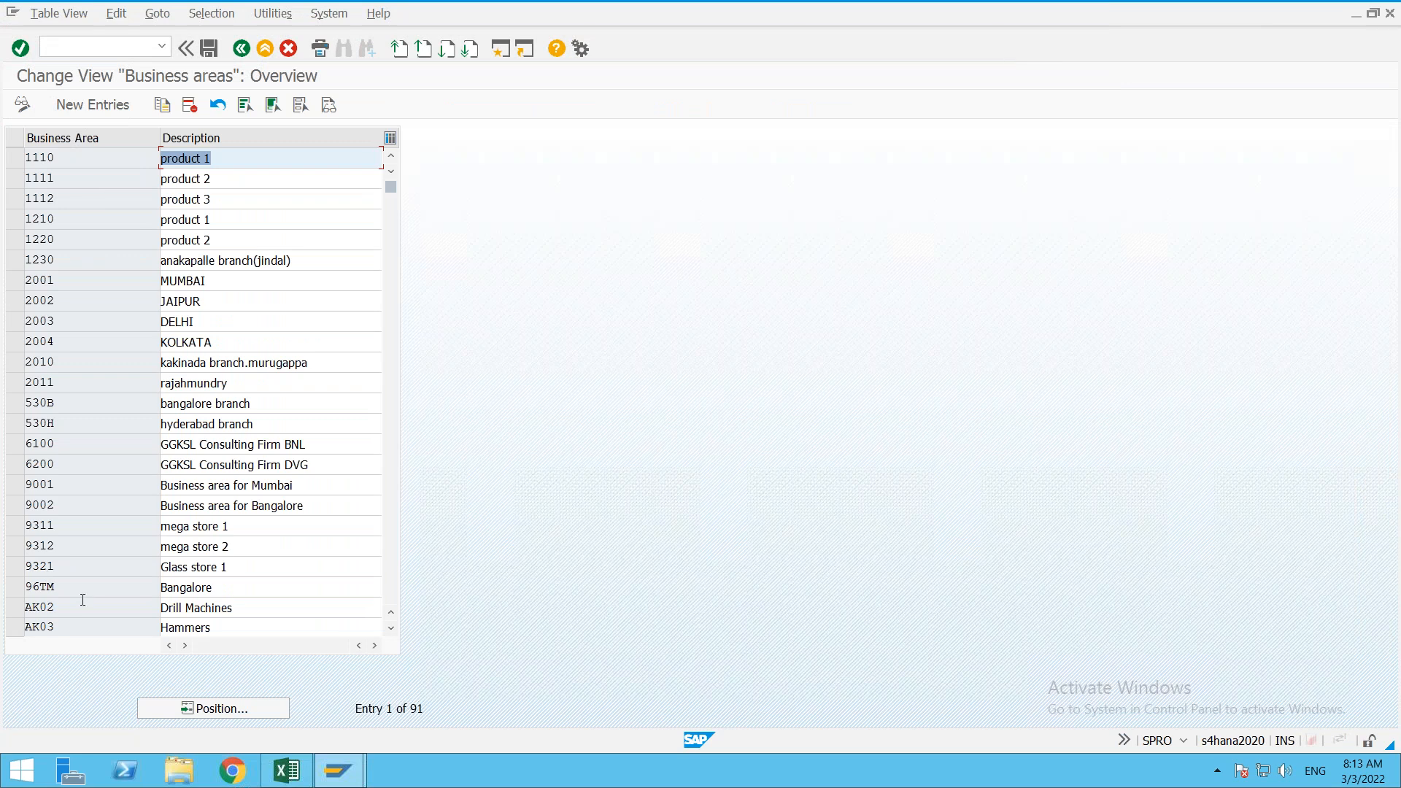
pyautogui.click(212, 708)
pyautogui.write('hy')
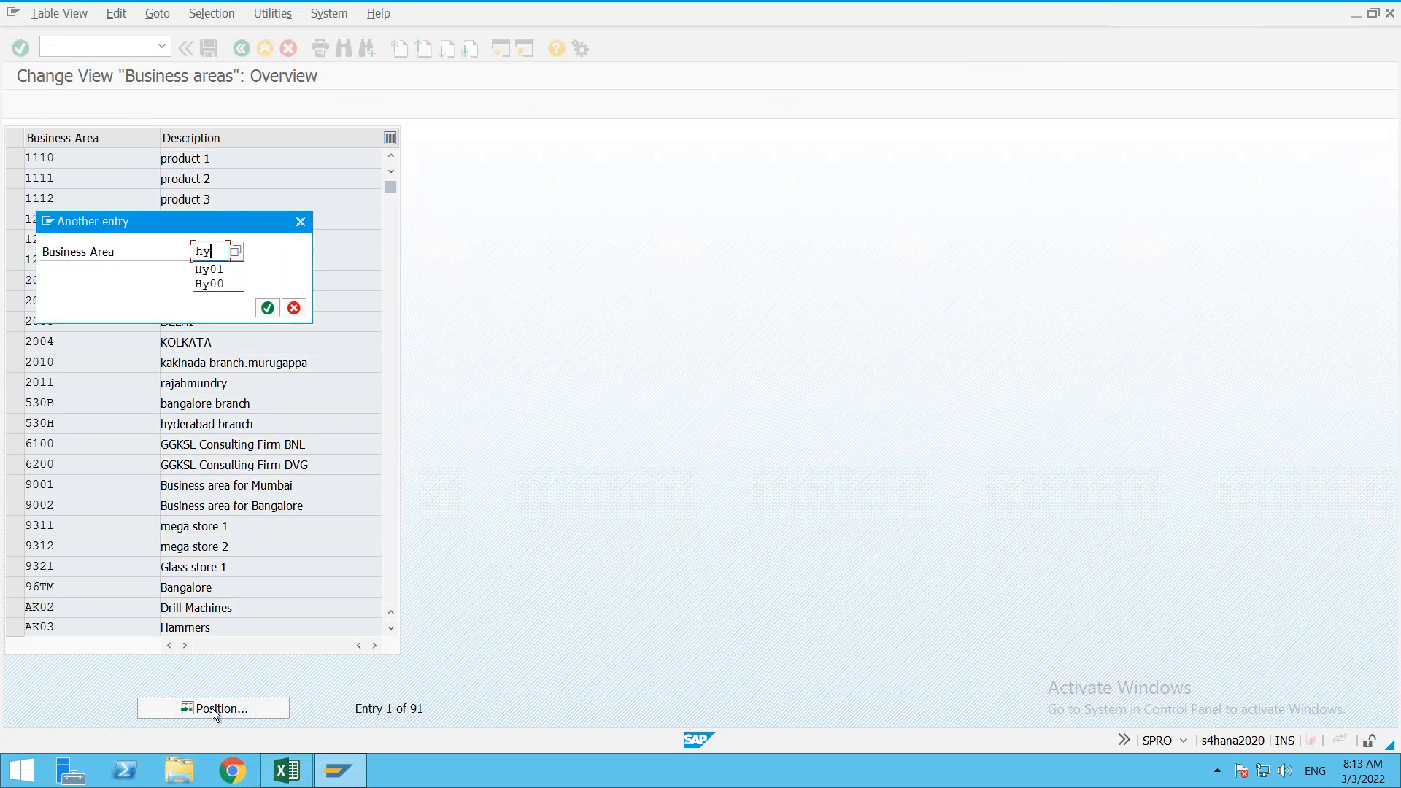
pyautogui.press('Return')
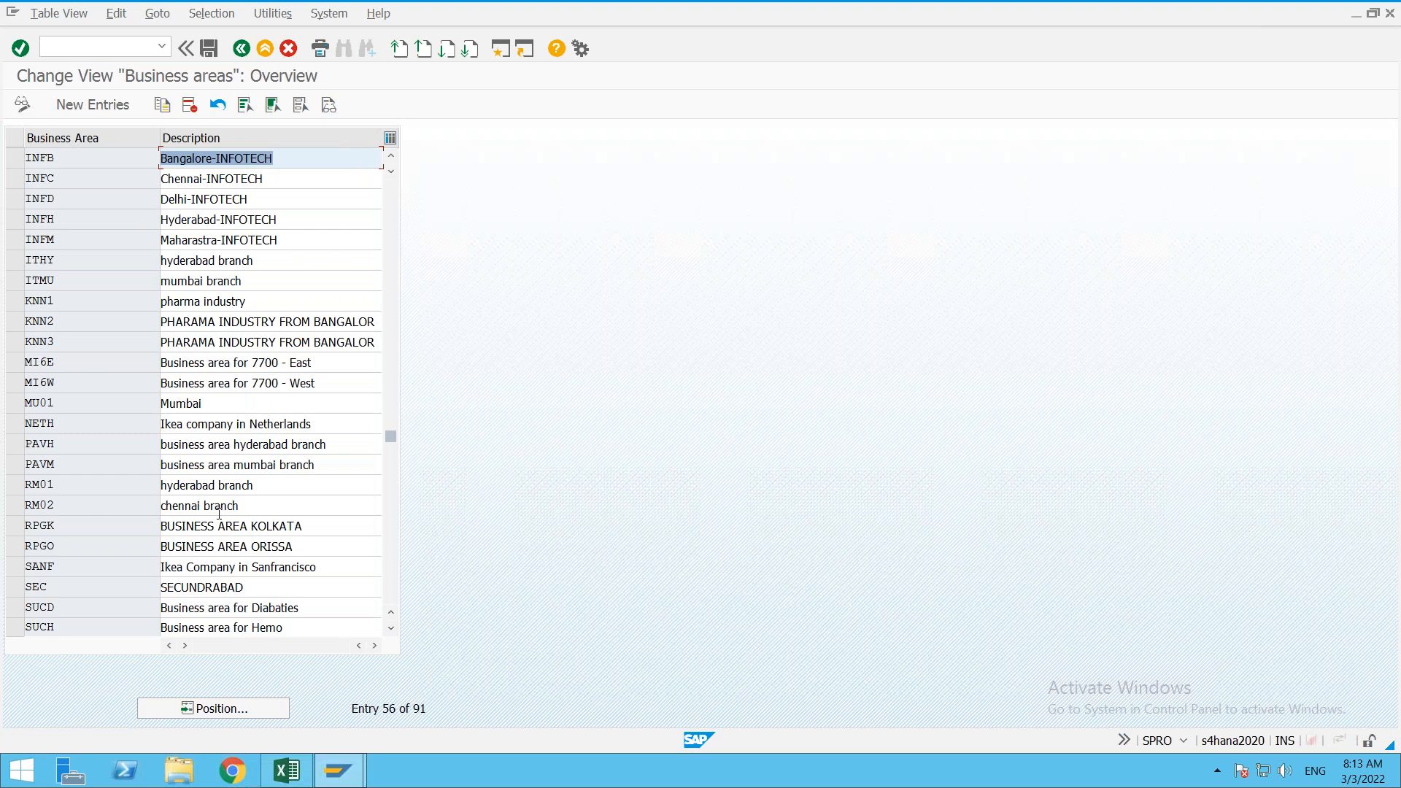
pyautogui.click(114, 109)
pyautogui.write('HYD')
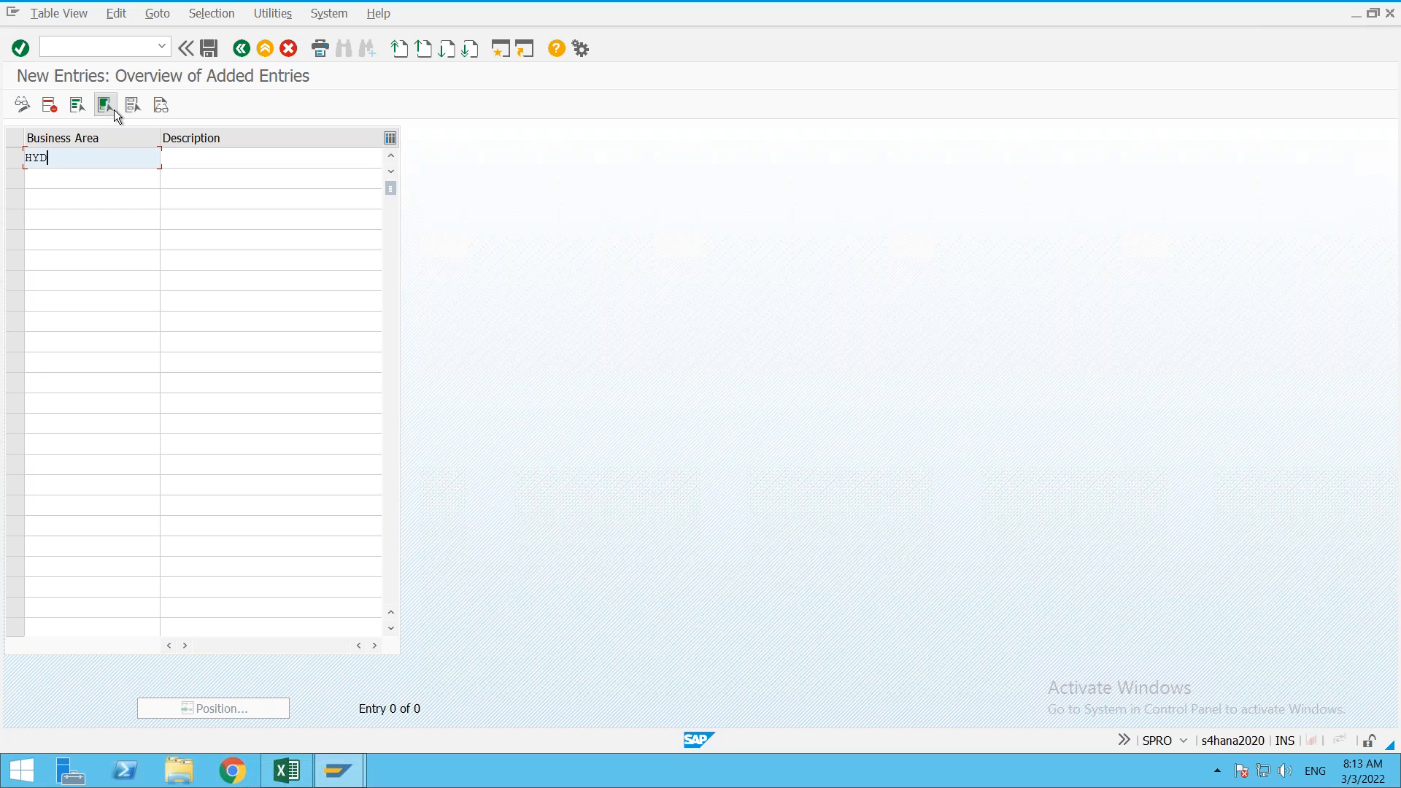
pyautogui.press('Tab')
pyautogui.write('HY')
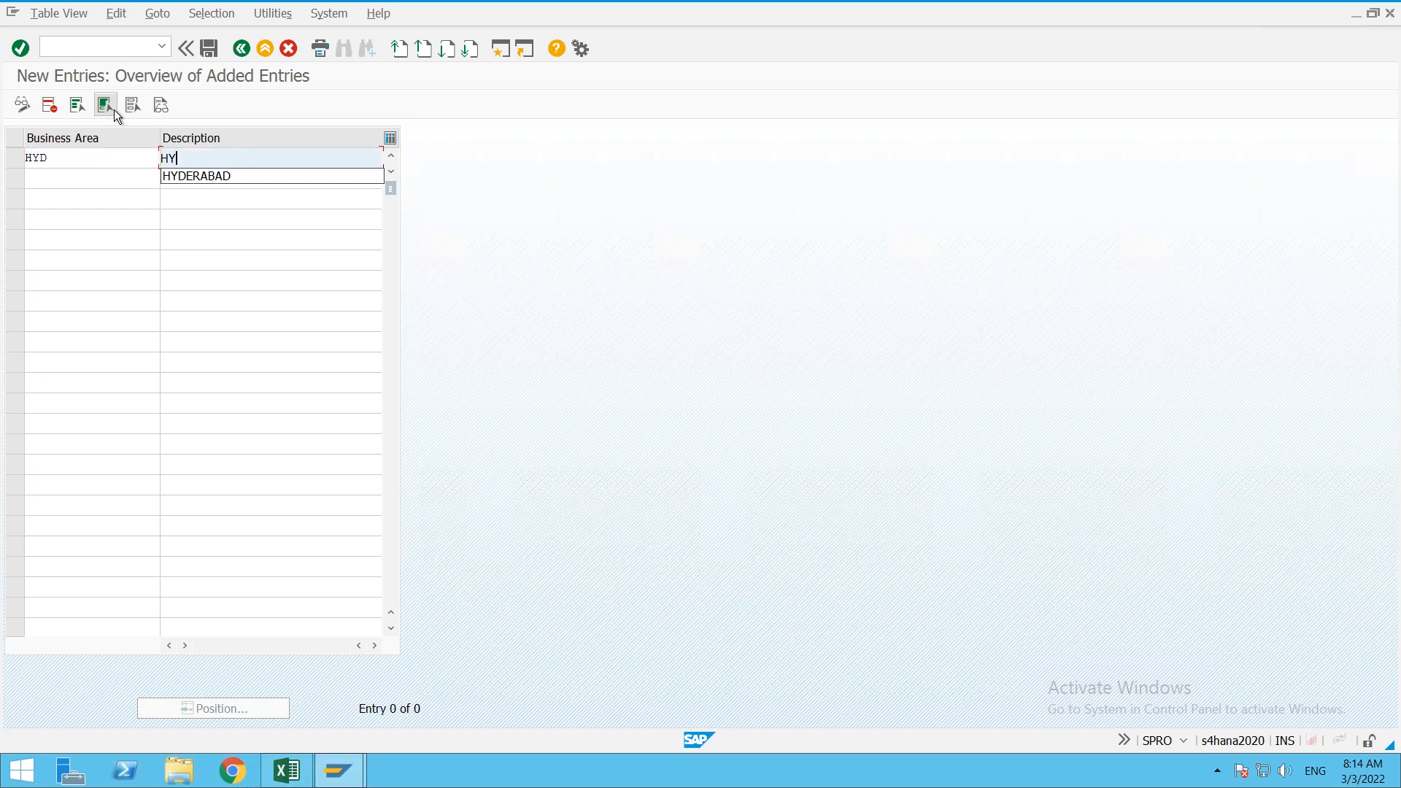
pyautogui.press('Down')
pyautogui.press('Return')
pyautogui.press('Return')
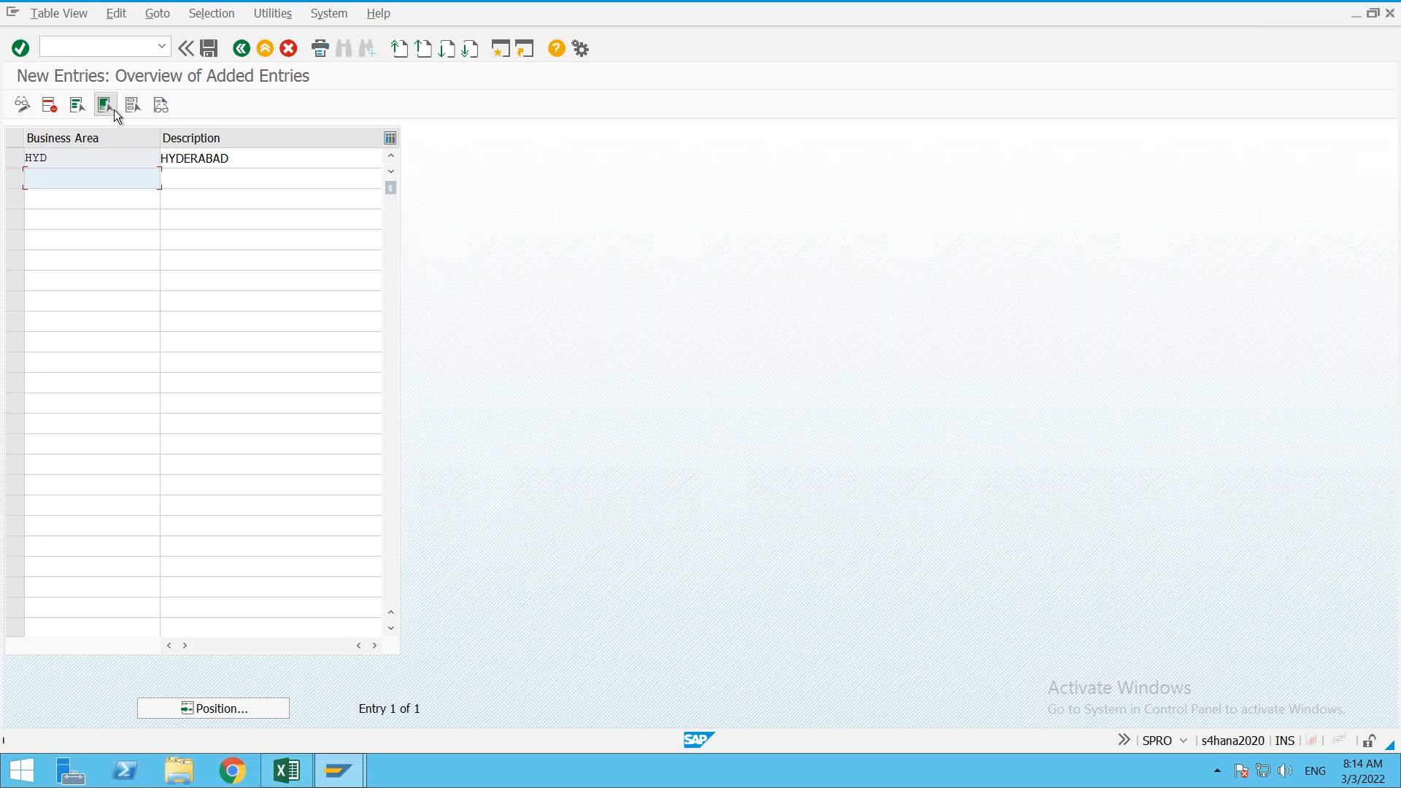
# Step: Save business area HYD under the customizing request, back out, and start a new session
pyautogui.hotkey('ctrl', 's')
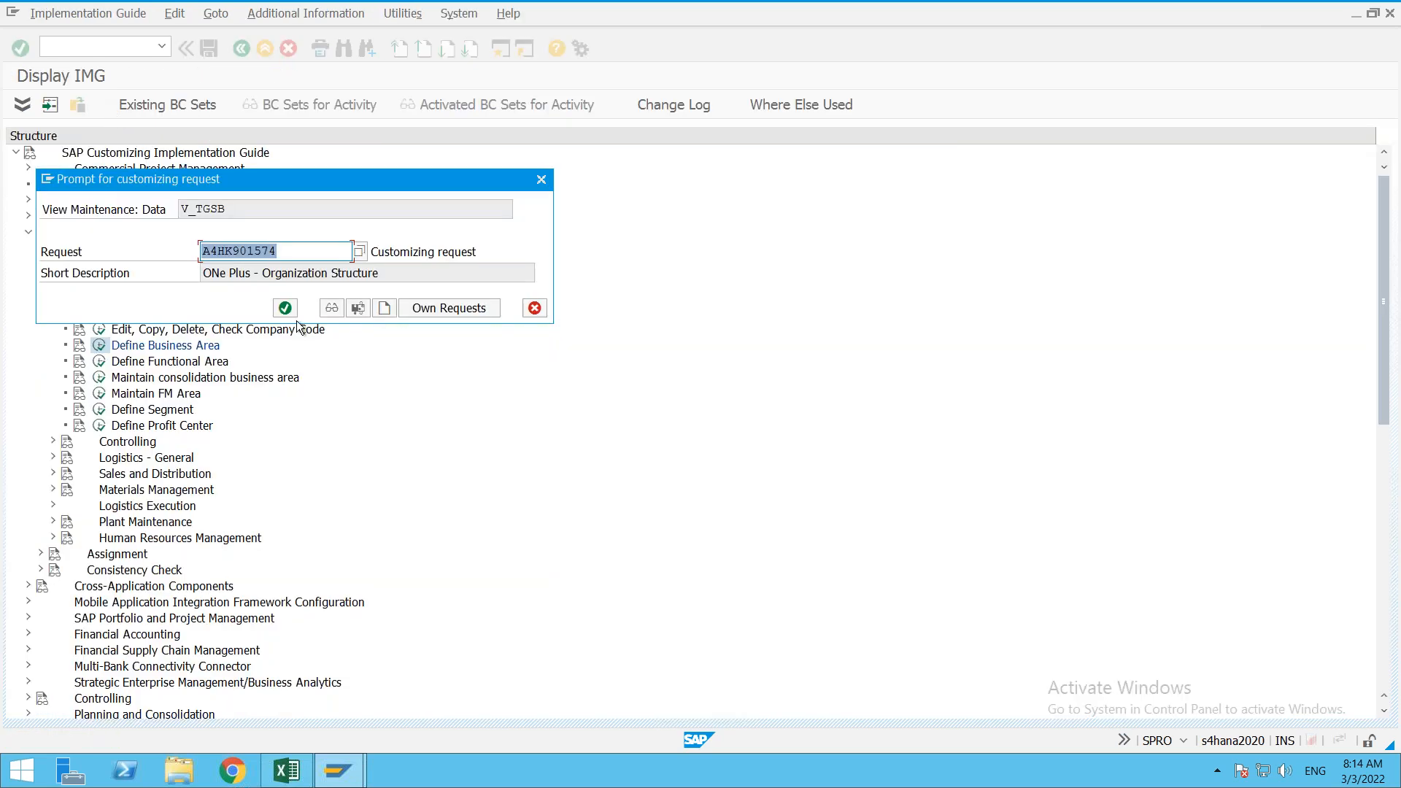
pyautogui.click(285, 307)
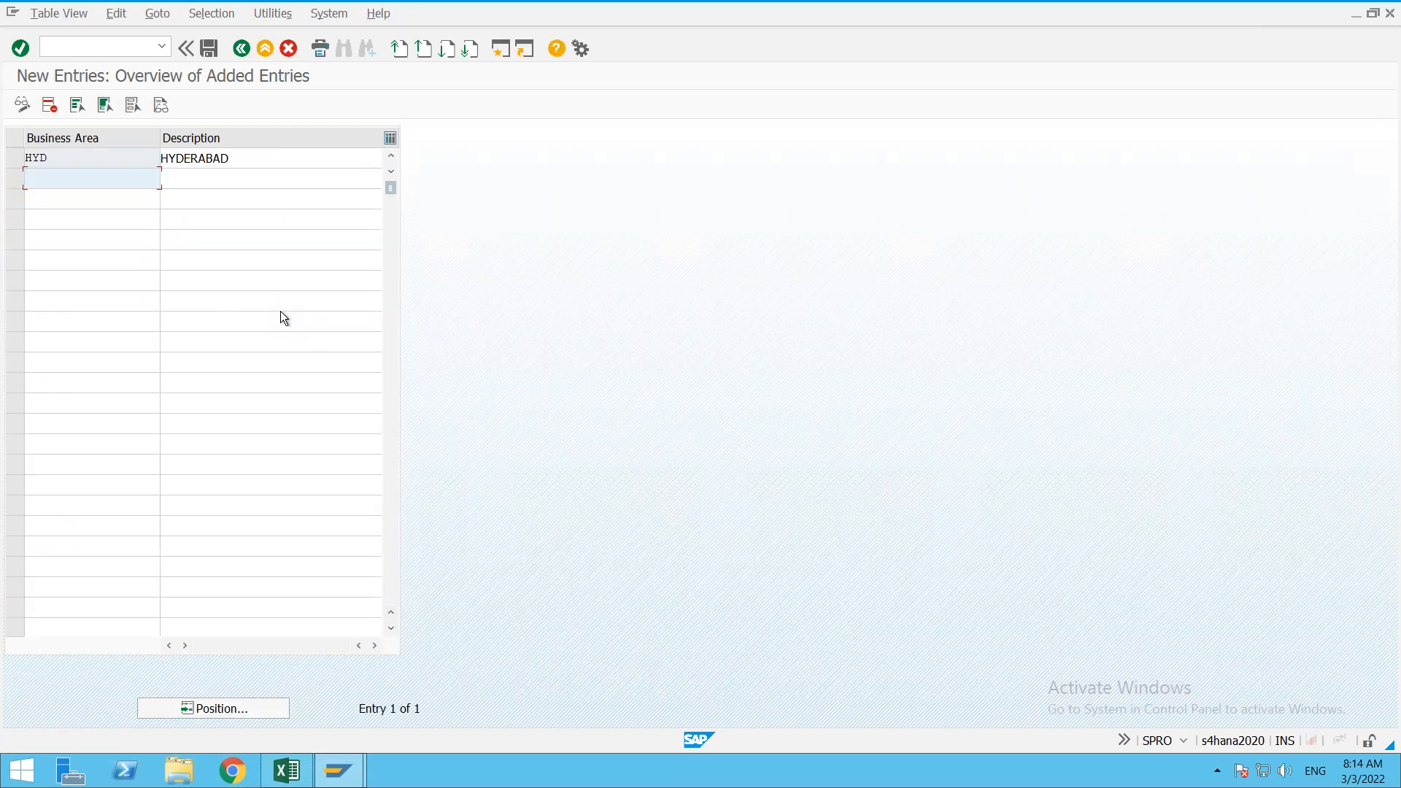
pyautogui.press('Up')
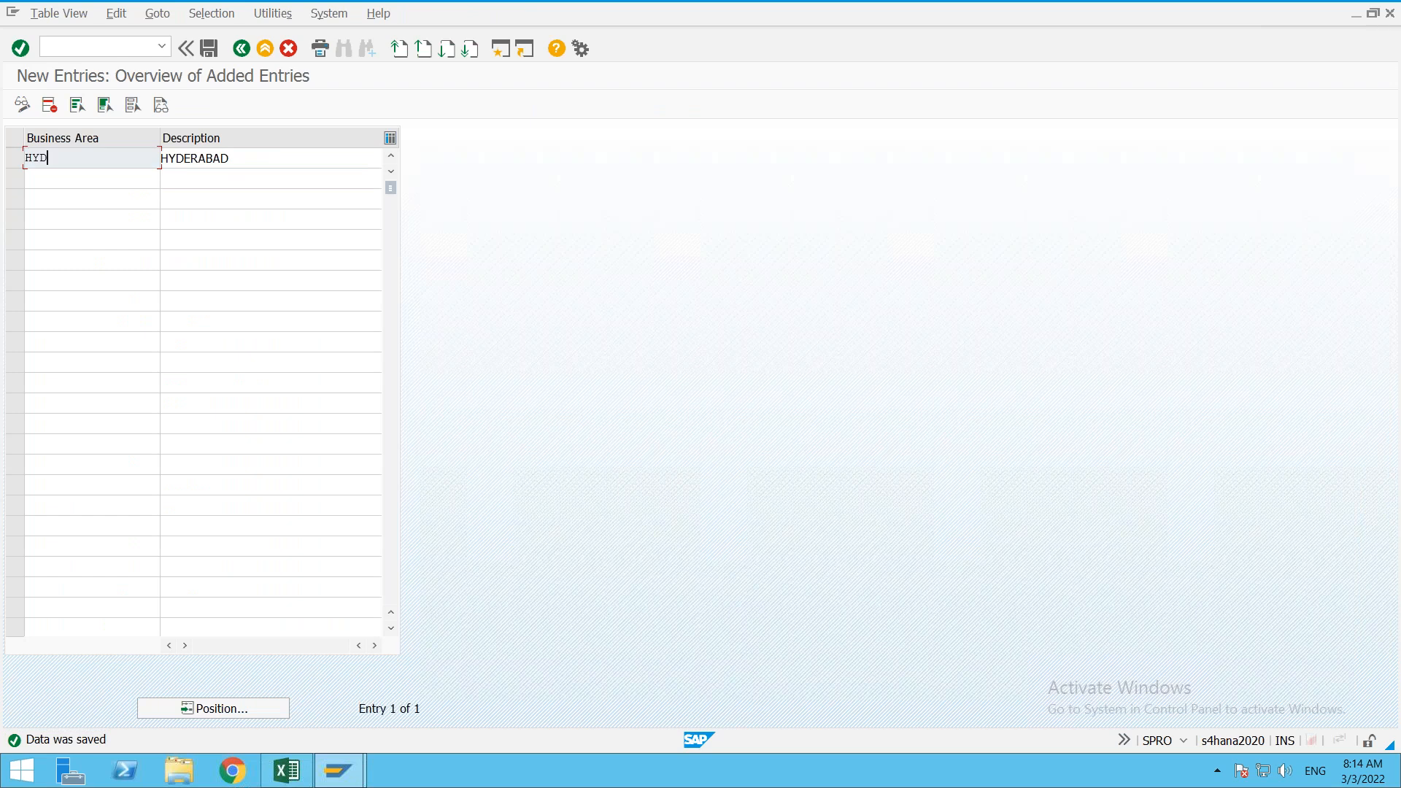
pyautogui.click(249, 48)
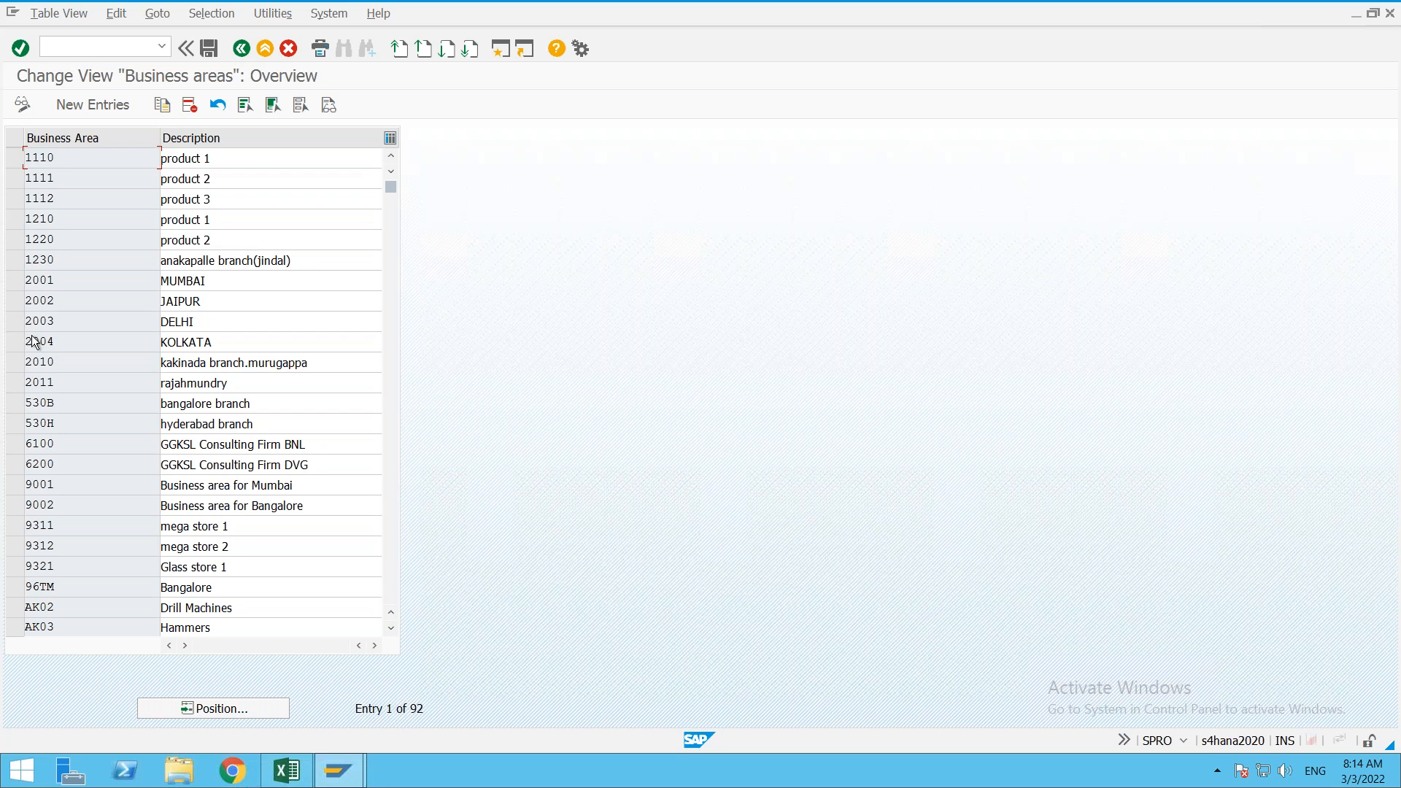
pyautogui.click(244, 55)
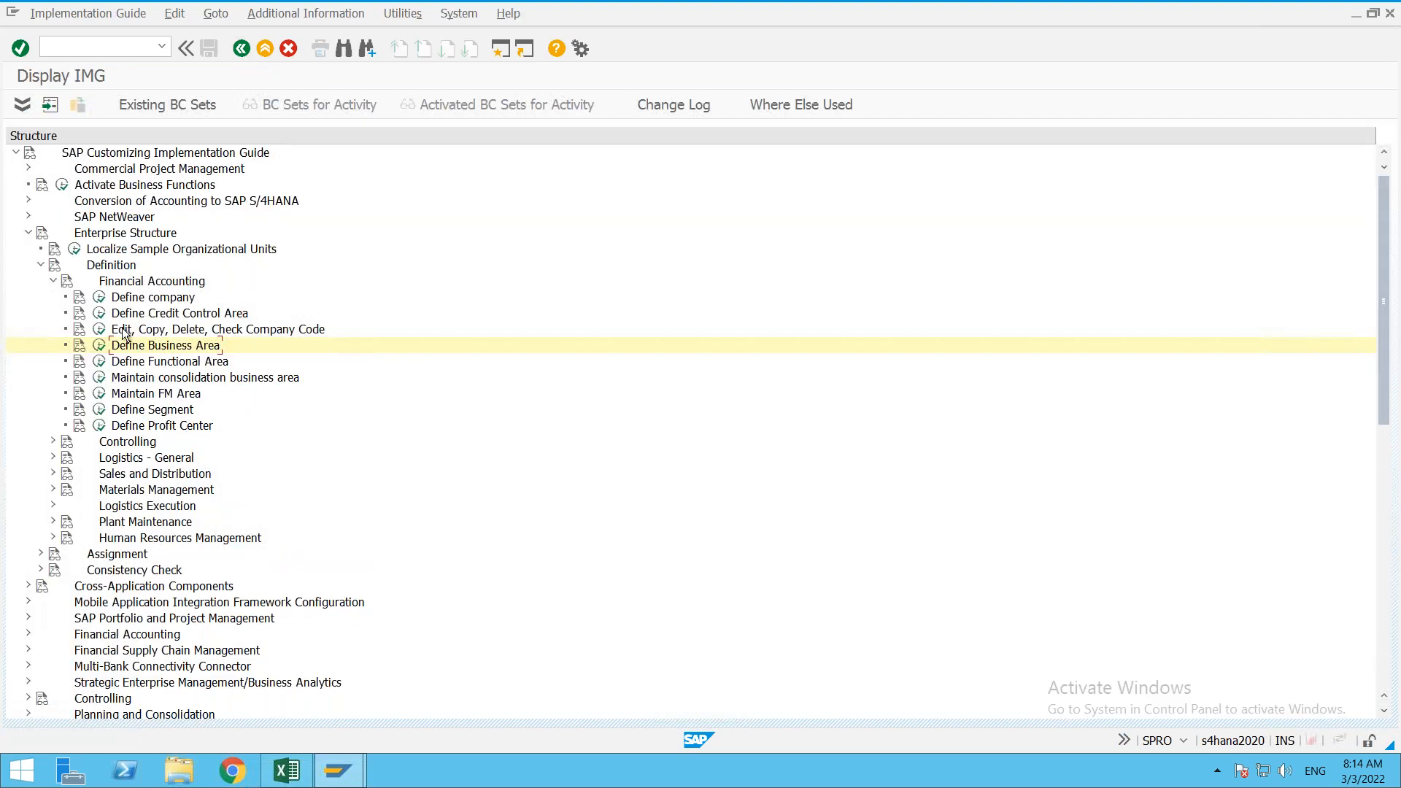
pyautogui.click(497, 58)
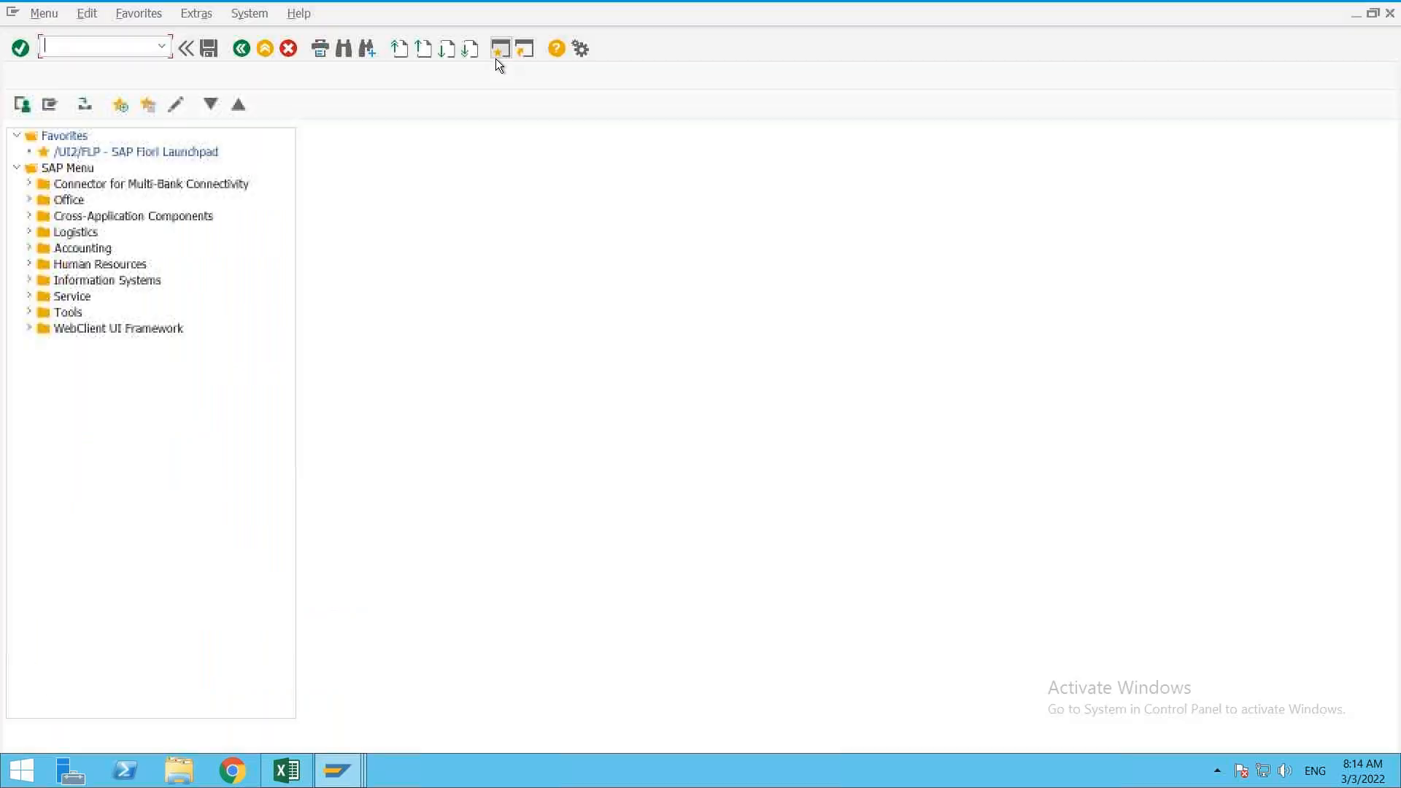
# Step: Open FB50 and inspect the Business area fields on the first three item lines
pyautogui.write('fb50')
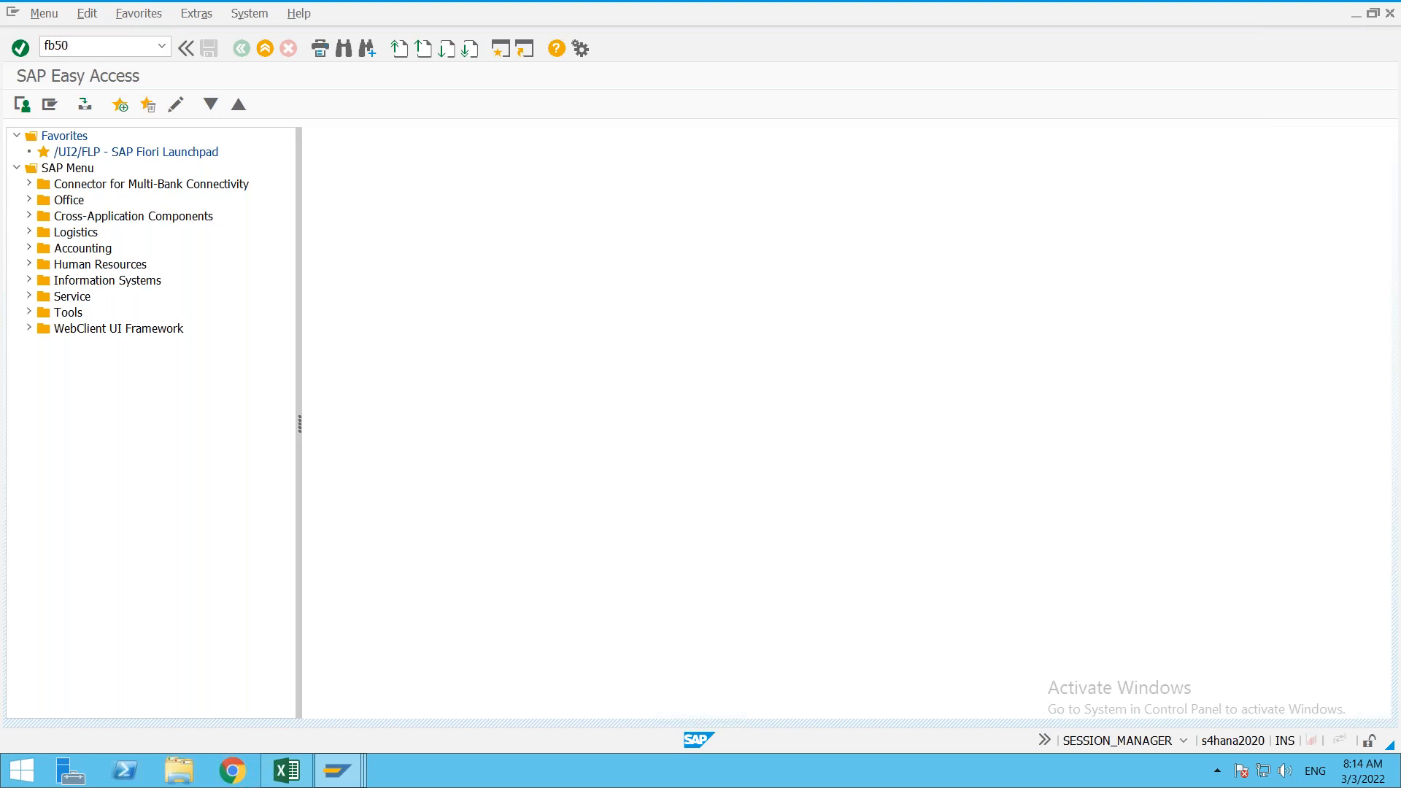
pyautogui.press('Return')
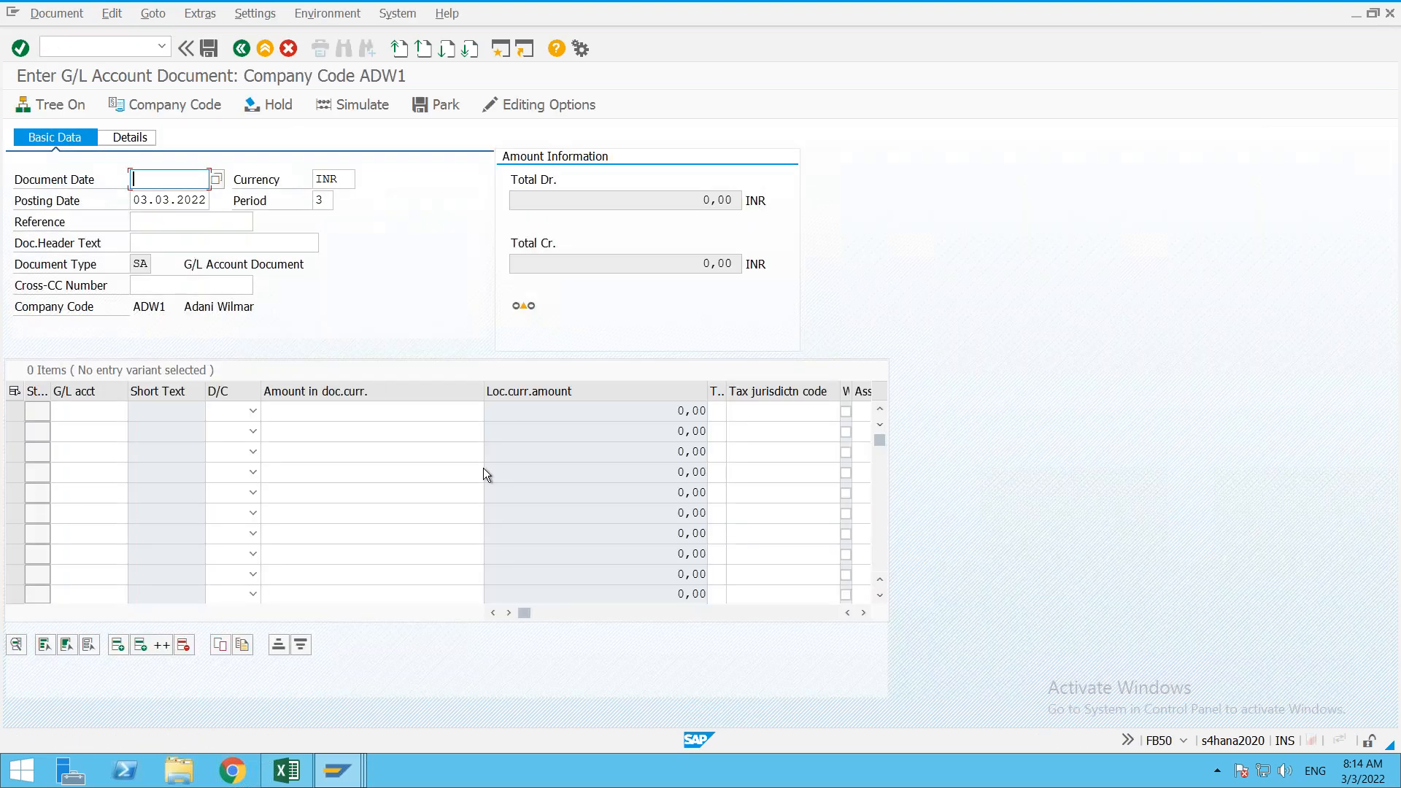
pyautogui.click(505, 618)
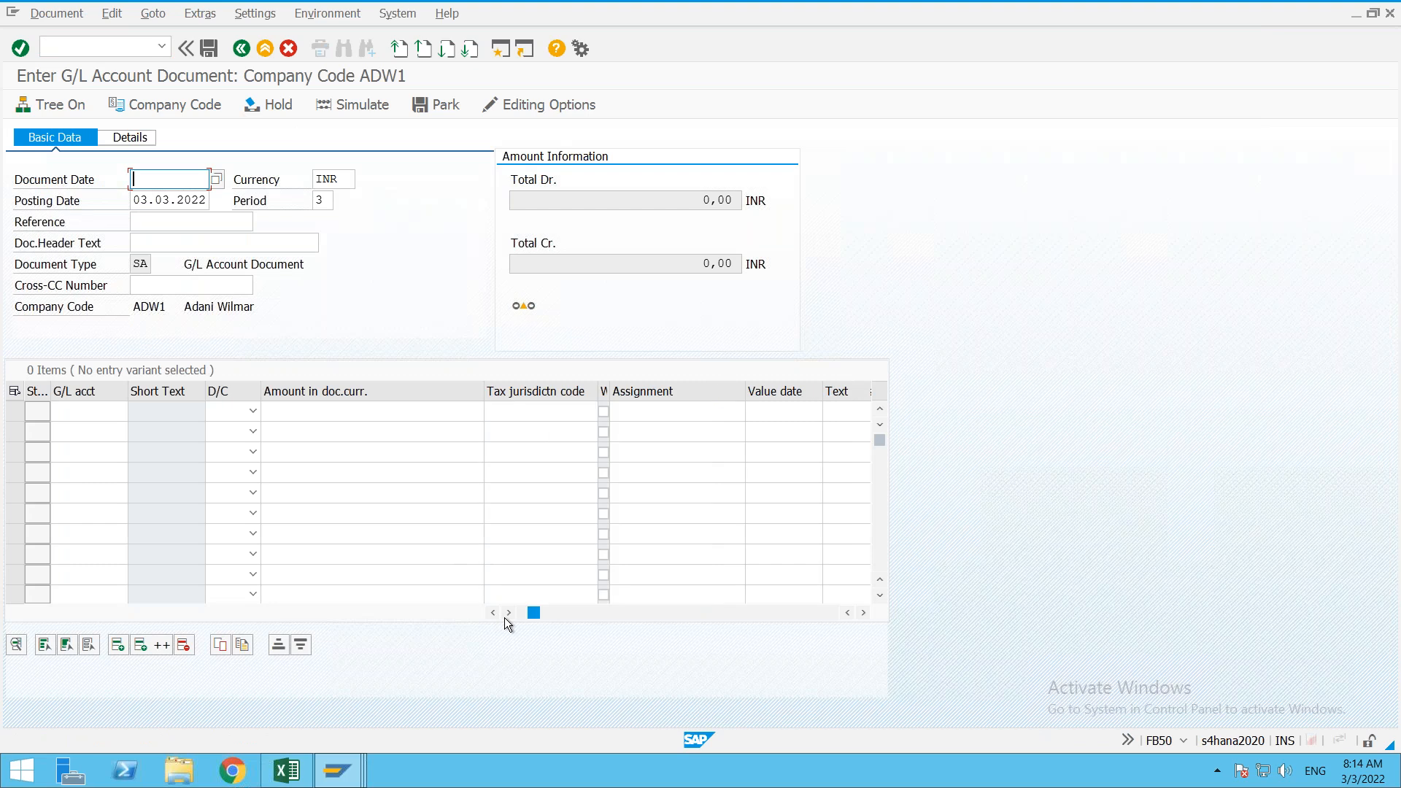
pyautogui.click(505, 618)
pyautogui.click(506, 615)
pyautogui.click(506, 614)
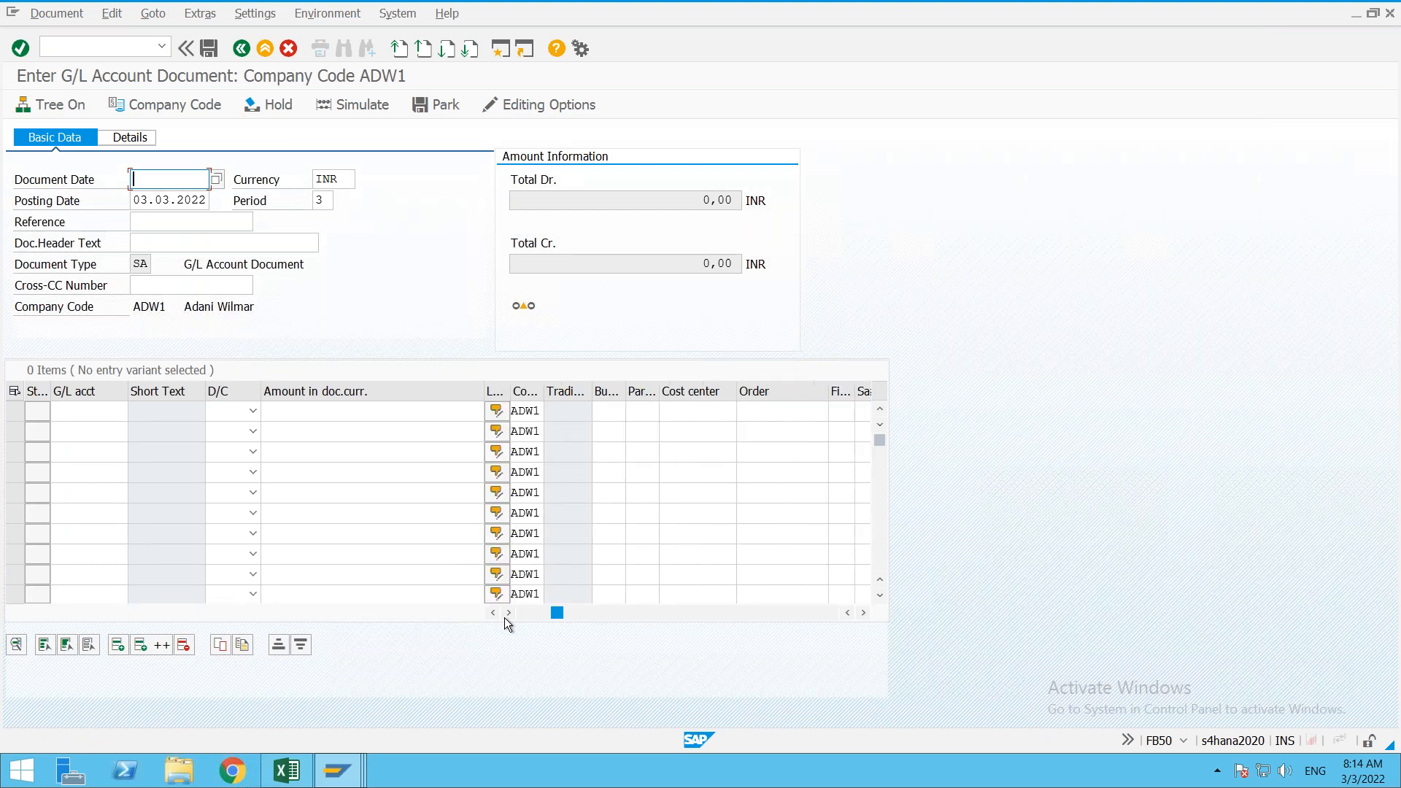
pyautogui.moveTo(625, 398); pyautogui.dragTo(707, 411)
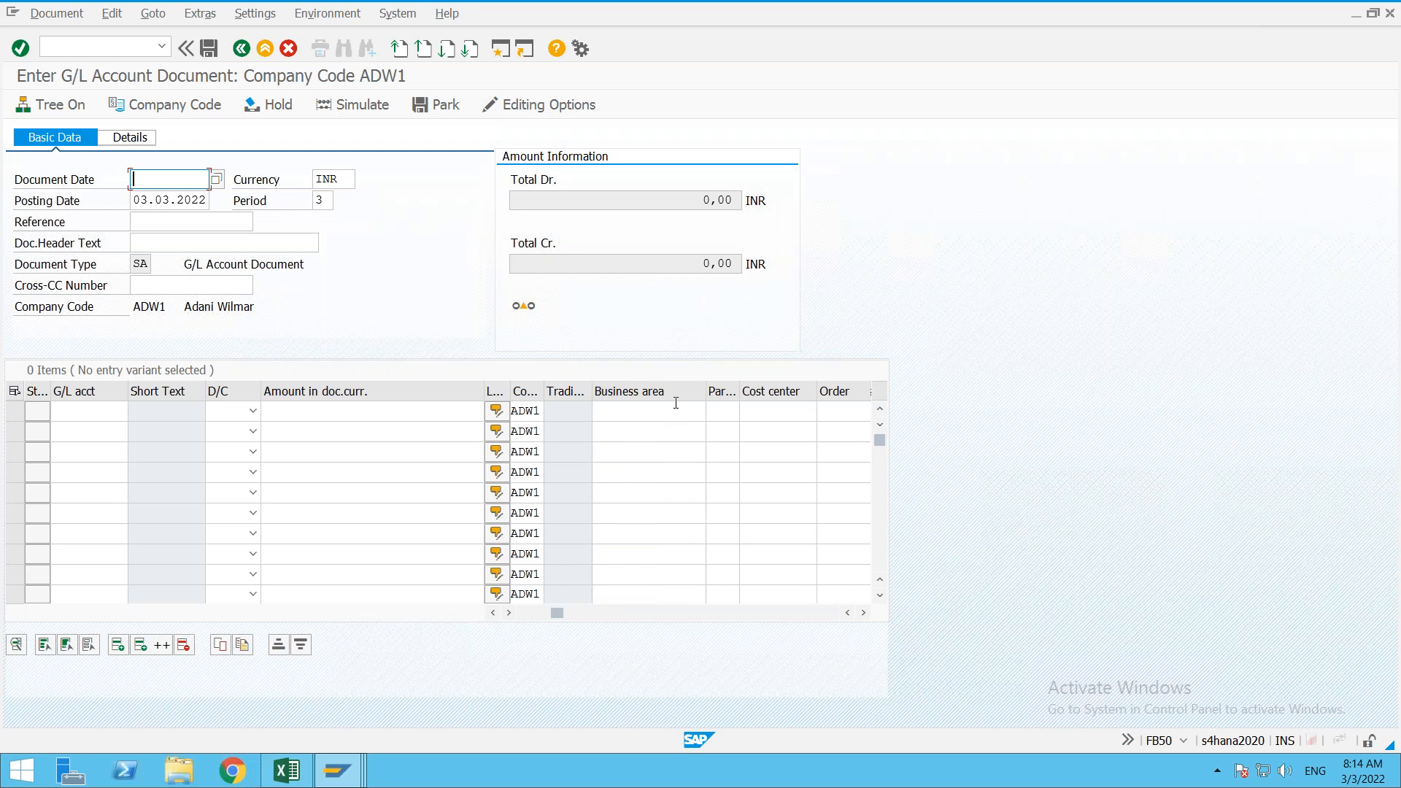
pyautogui.click(628, 413)
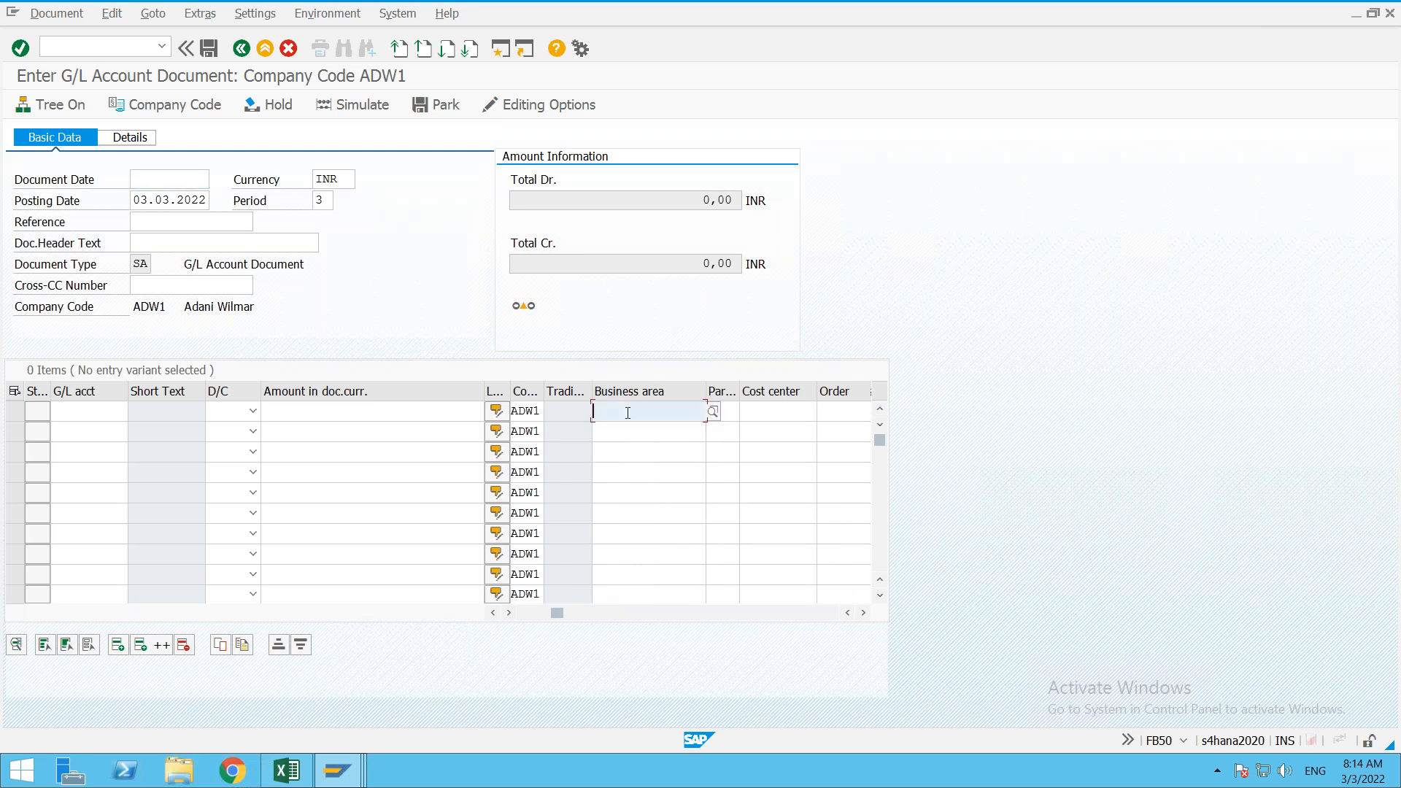
pyautogui.click(332, 413)
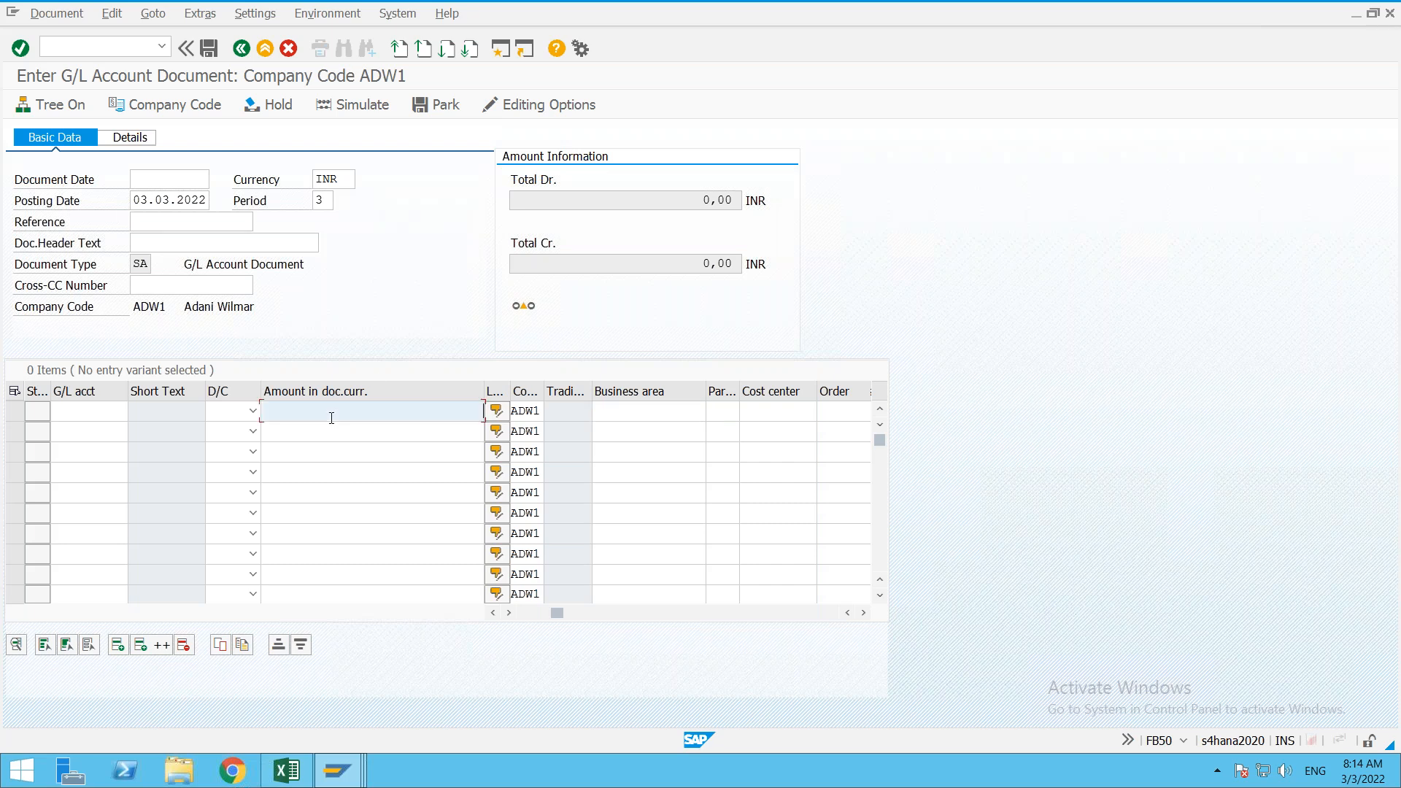
pyautogui.click(646, 414)
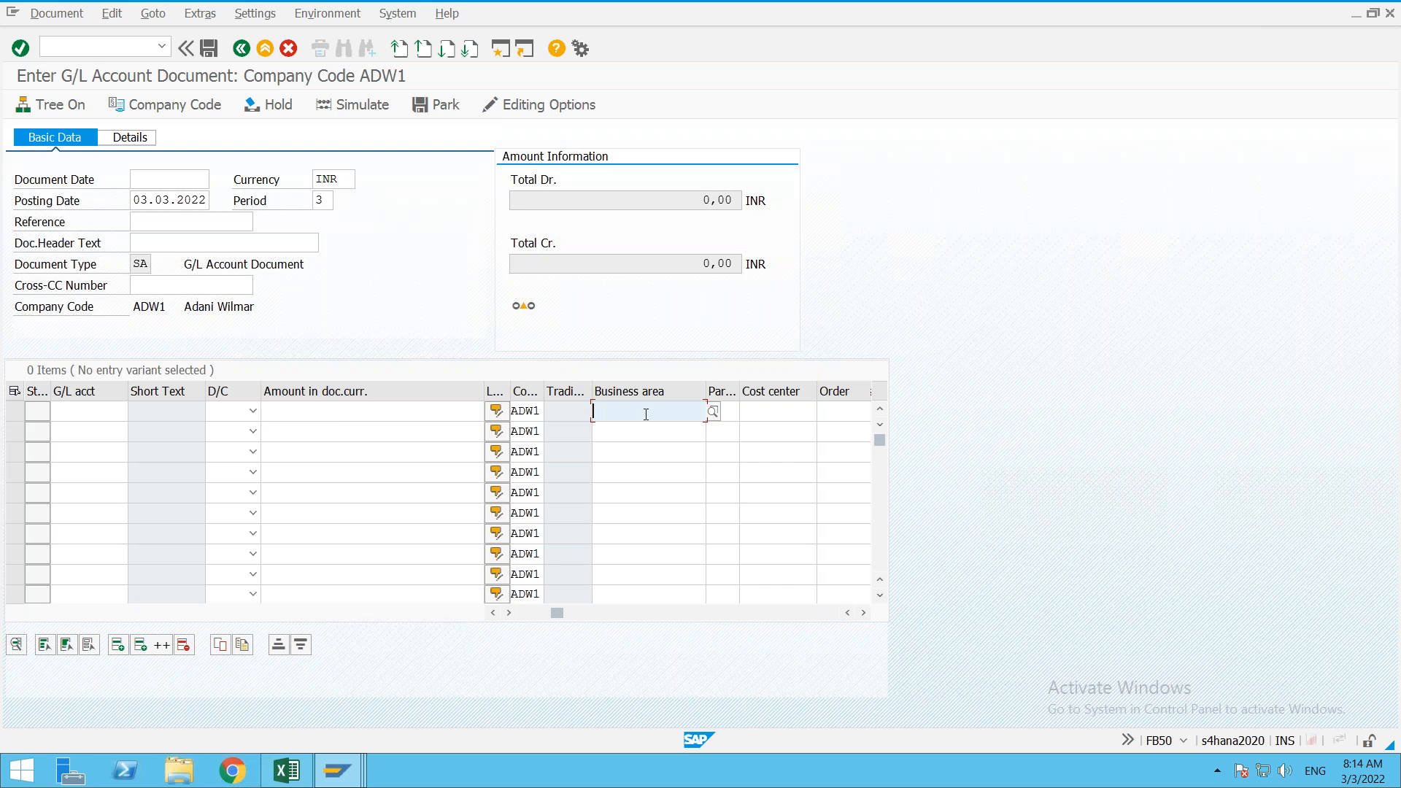
pyautogui.click(644, 433)
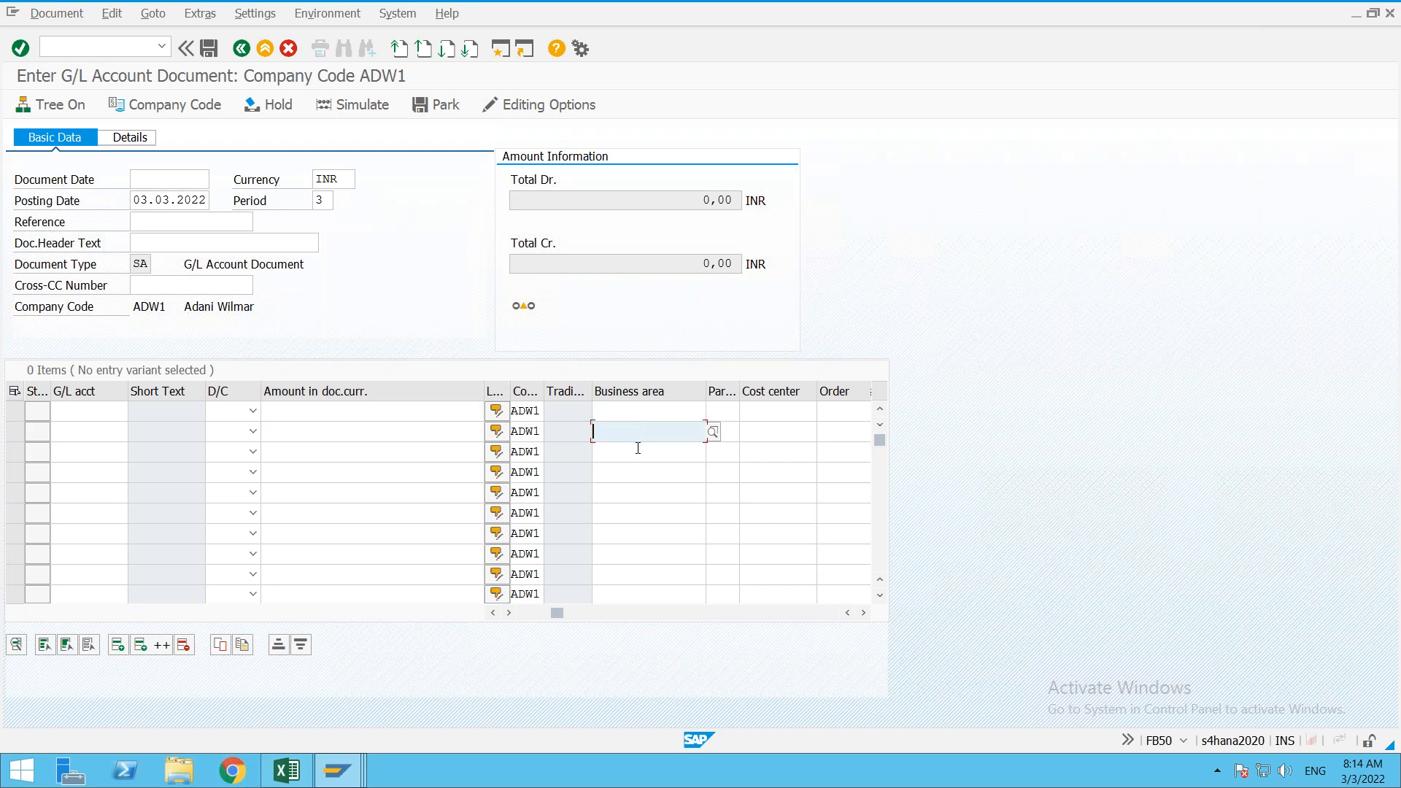
pyautogui.click(638, 449)
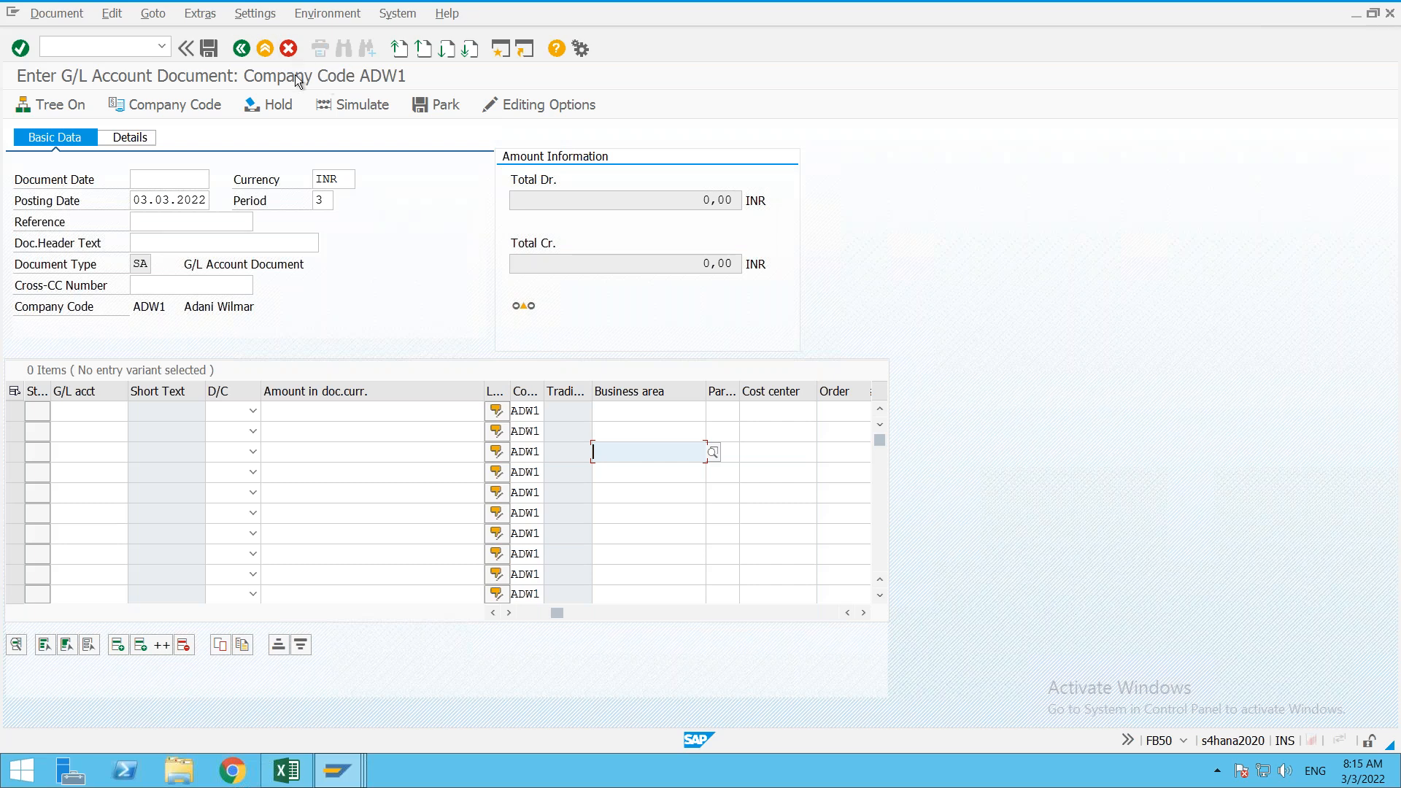
# Step: Exit FB50 discarding the unsaved document and return to the Display IMG window
pyautogui.click(265, 48)
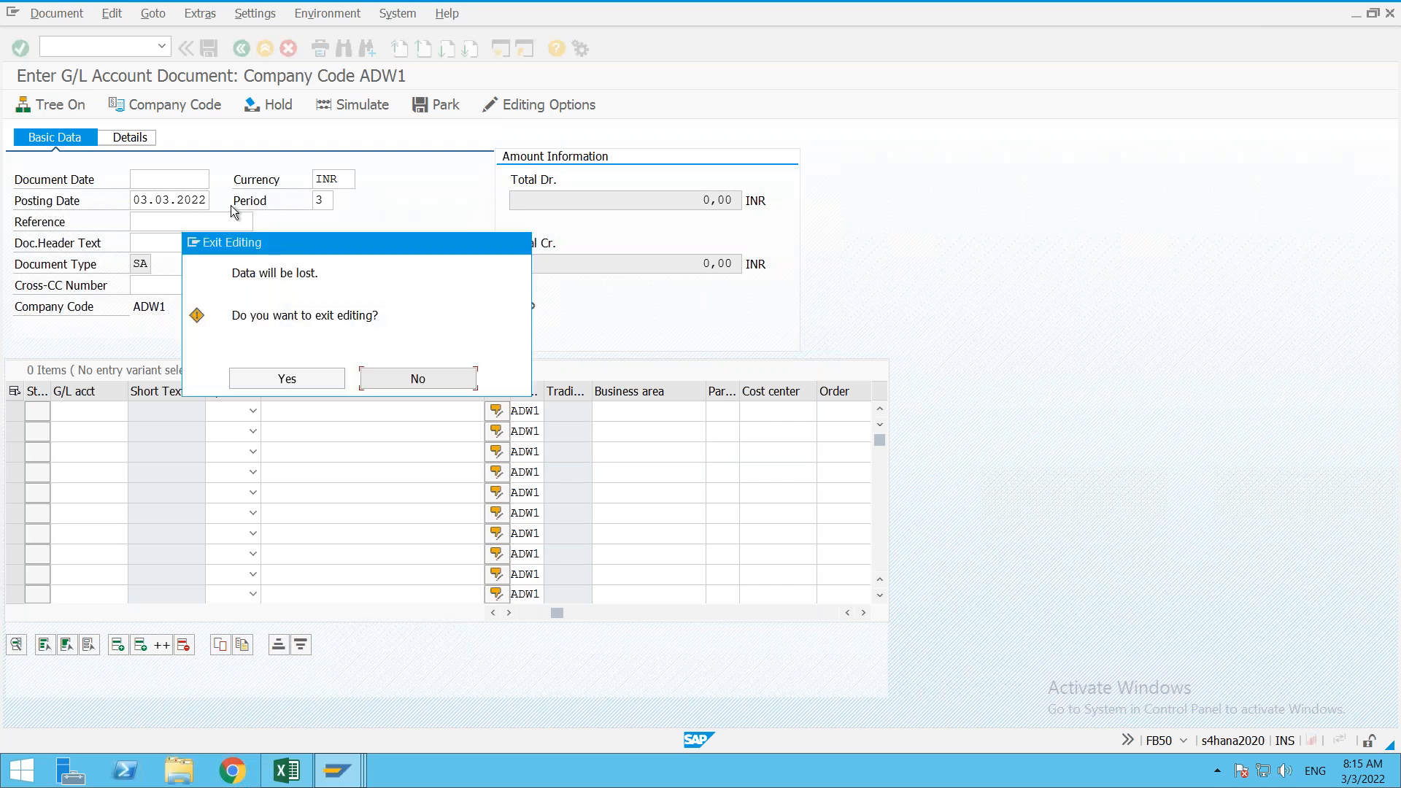
pyautogui.click(320, 379)
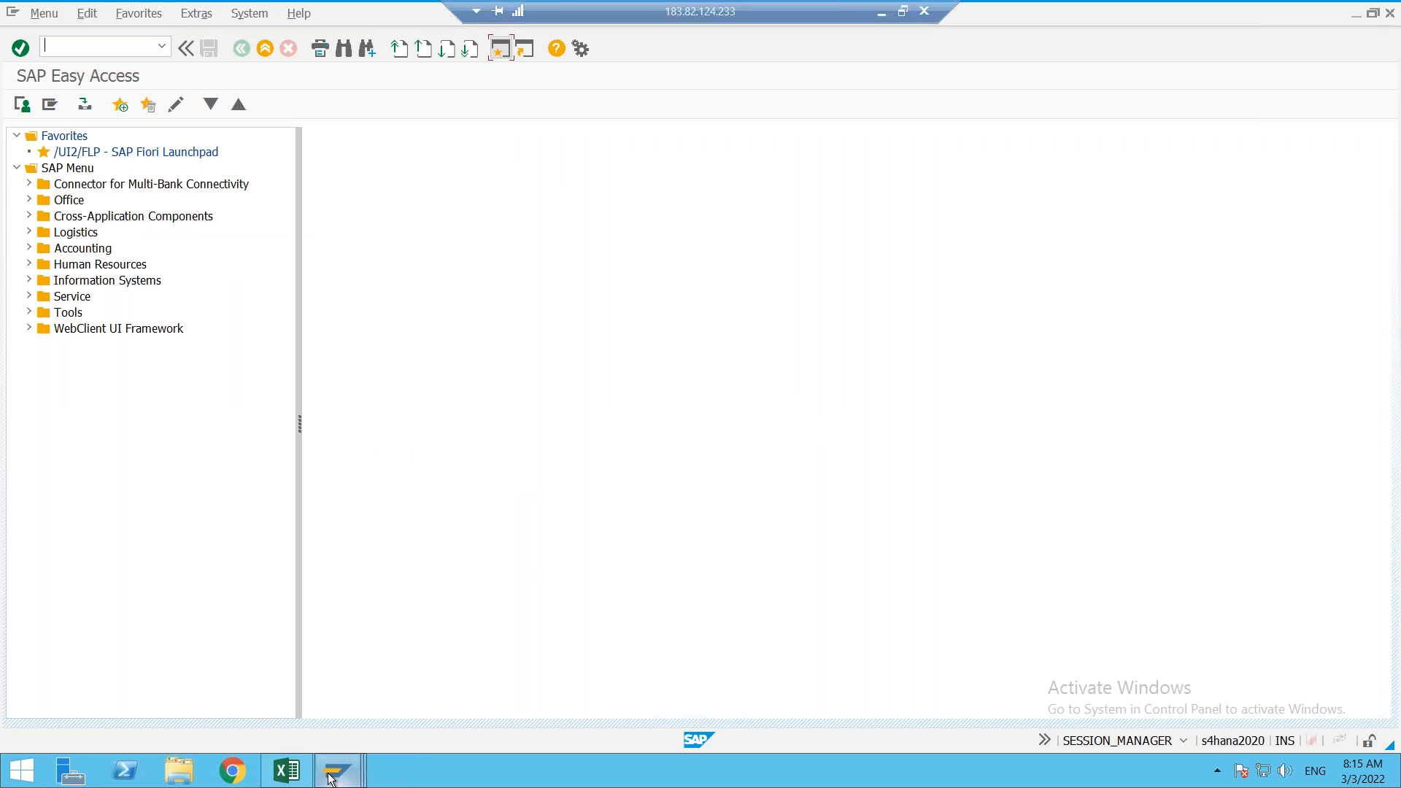
pyautogui.moveTo(338, 771)
pyautogui.click(344, 680)
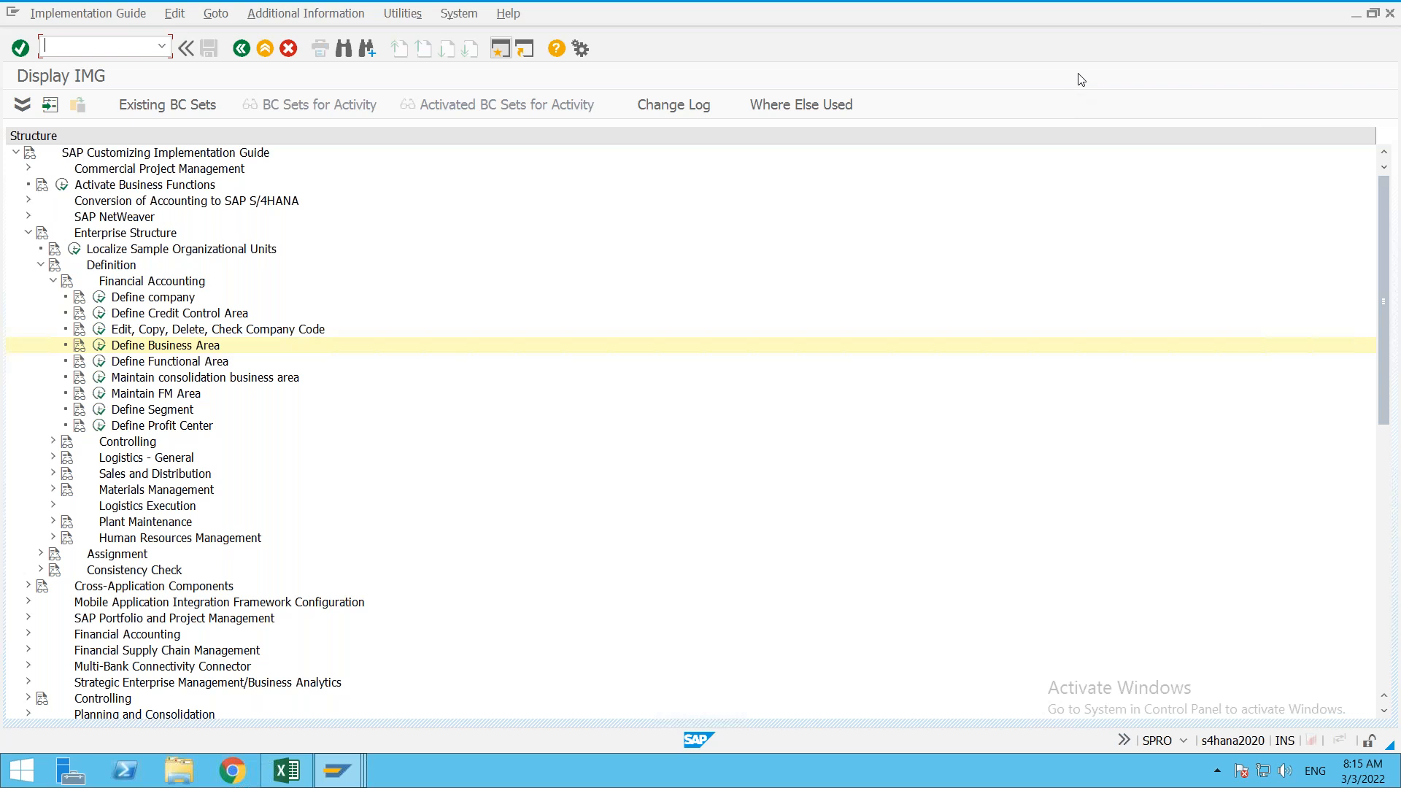
# Step: In the FI Class workbook, enter 'to post transactions in SAP we need GL accounts' in Sheet2 cell I24
pyautogui.click(285, 771)
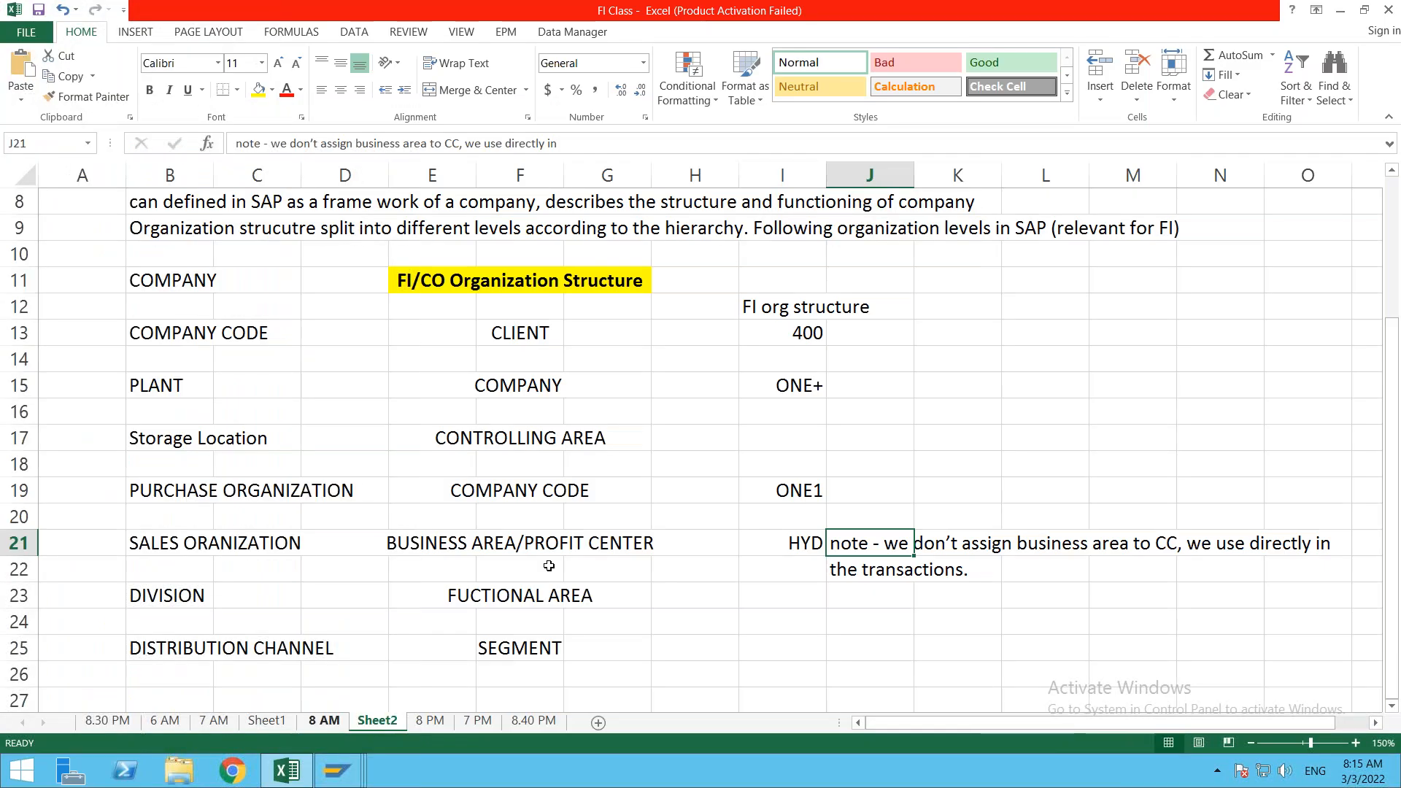
pyautogui.click(773, 633)
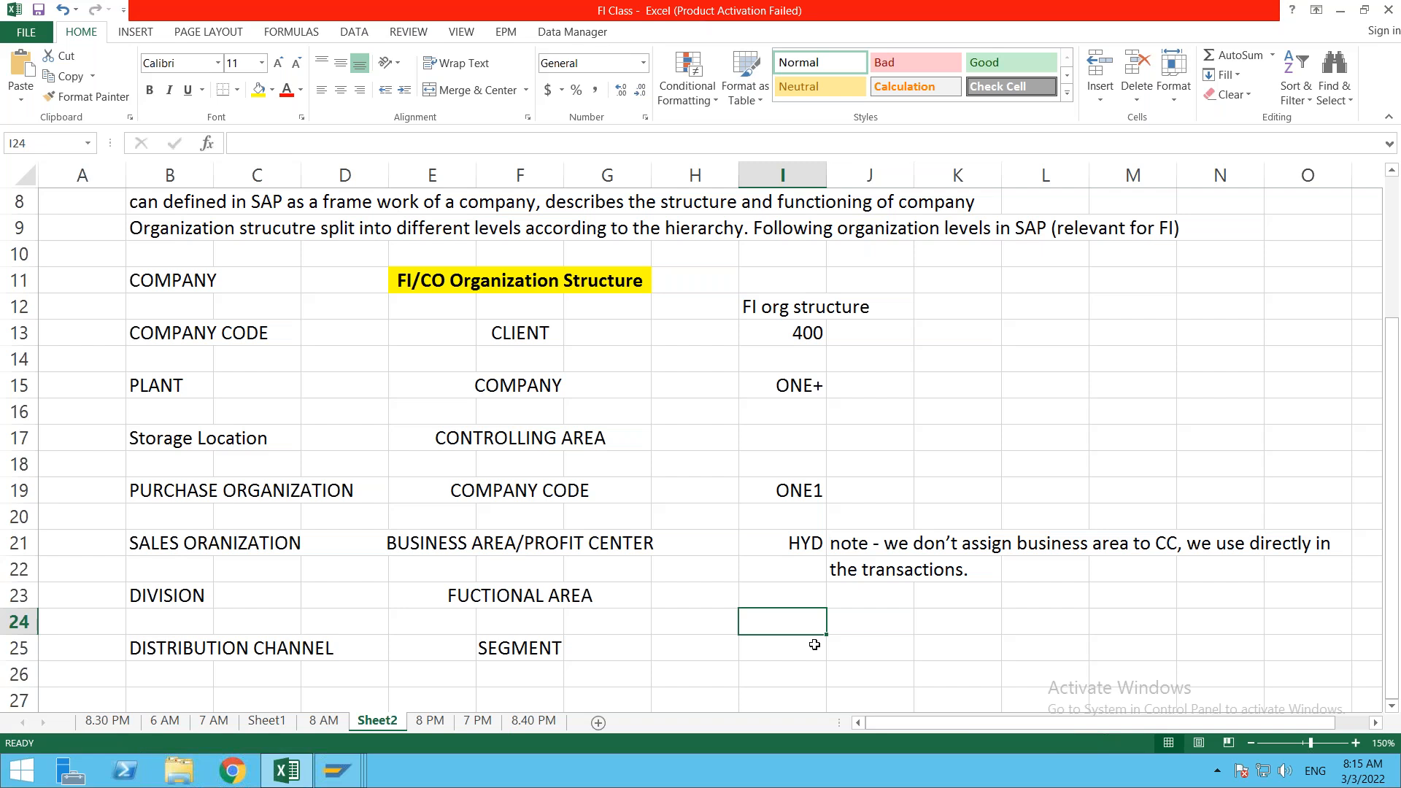
pyautogui.write('G')
pyautogui.press('BackSpace')
pyautogui.write('to Post')
pyautogui.press('BackSpace')
pyautogui.press('BackSpace')
pyautogui.press('BackSpace')
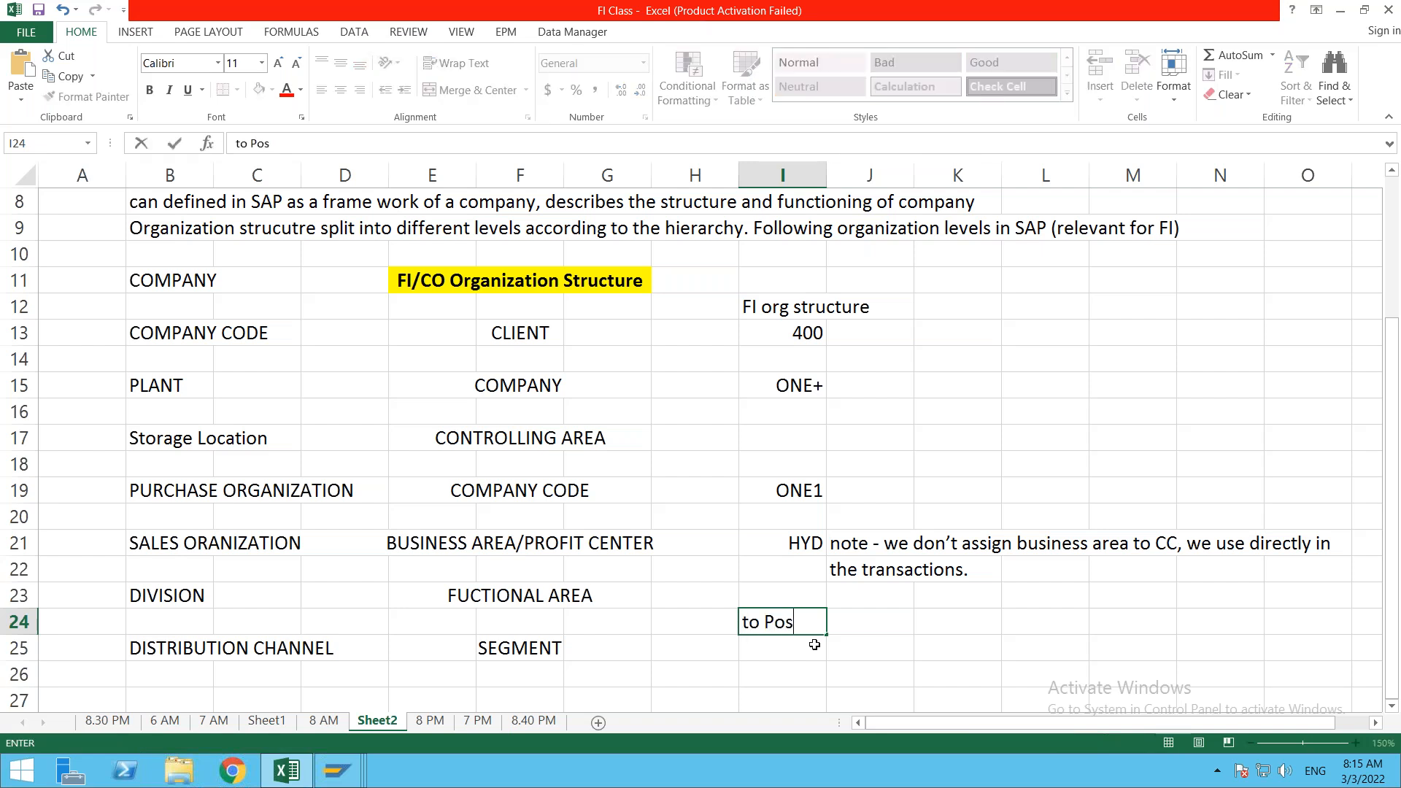
pyautogui.press('BackSpace')
pyautogui.press('BackSpace')
pyautogui.press('BackSpace')
pyautogui.press('BackSpace')
pyautogui.write('to post transactions in ')
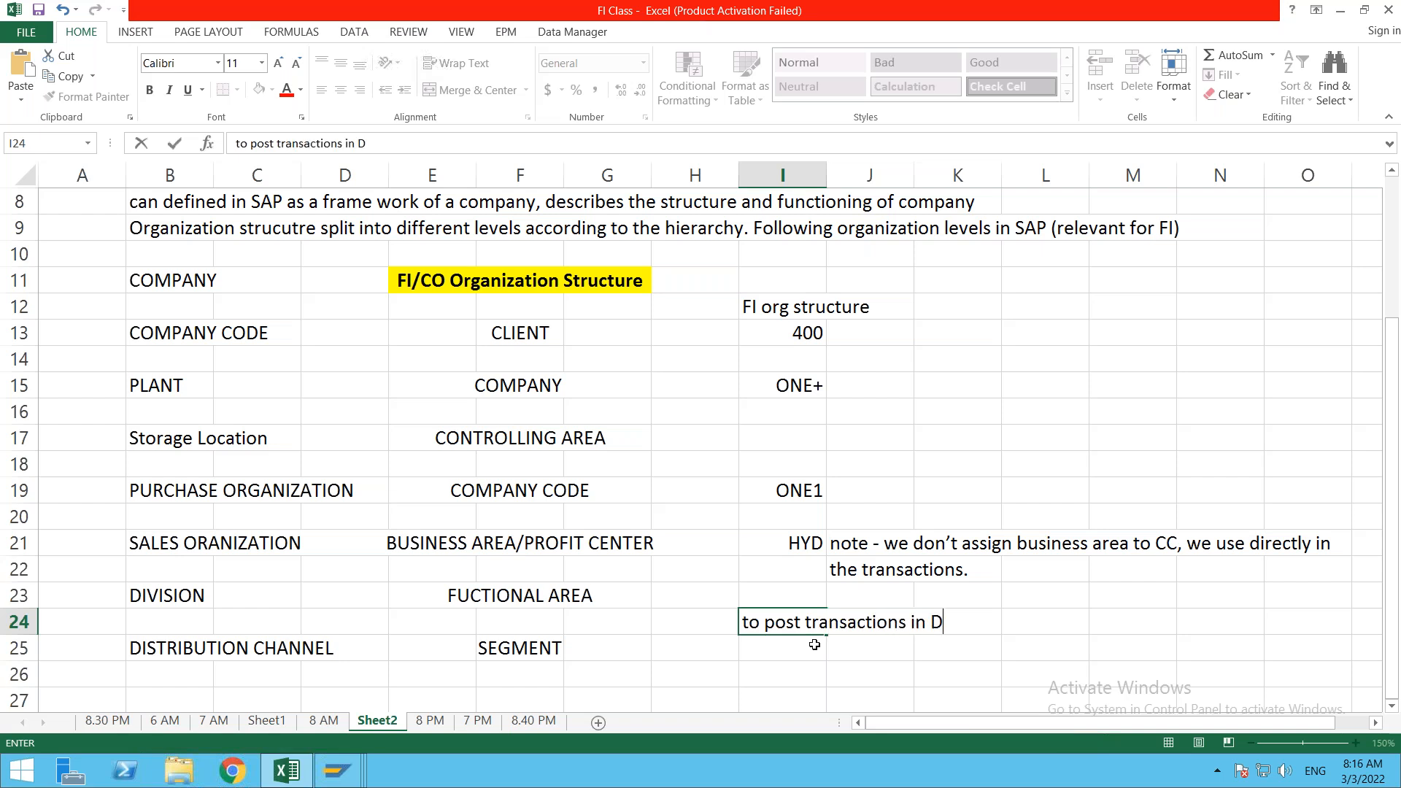
pyautogui.write('SAP we hav')
pyautogui.write('e')
pyautogui.press('BackSpace')
pyautogui.press('BackSpace')
pyautogui.press('BackSpace')
pyautogui.press('BackSpace')
pyautogui.press('BackSpace')
pyautogui.write('n')
pyautogui.press('BackSpace')
pyautogui.write('need')
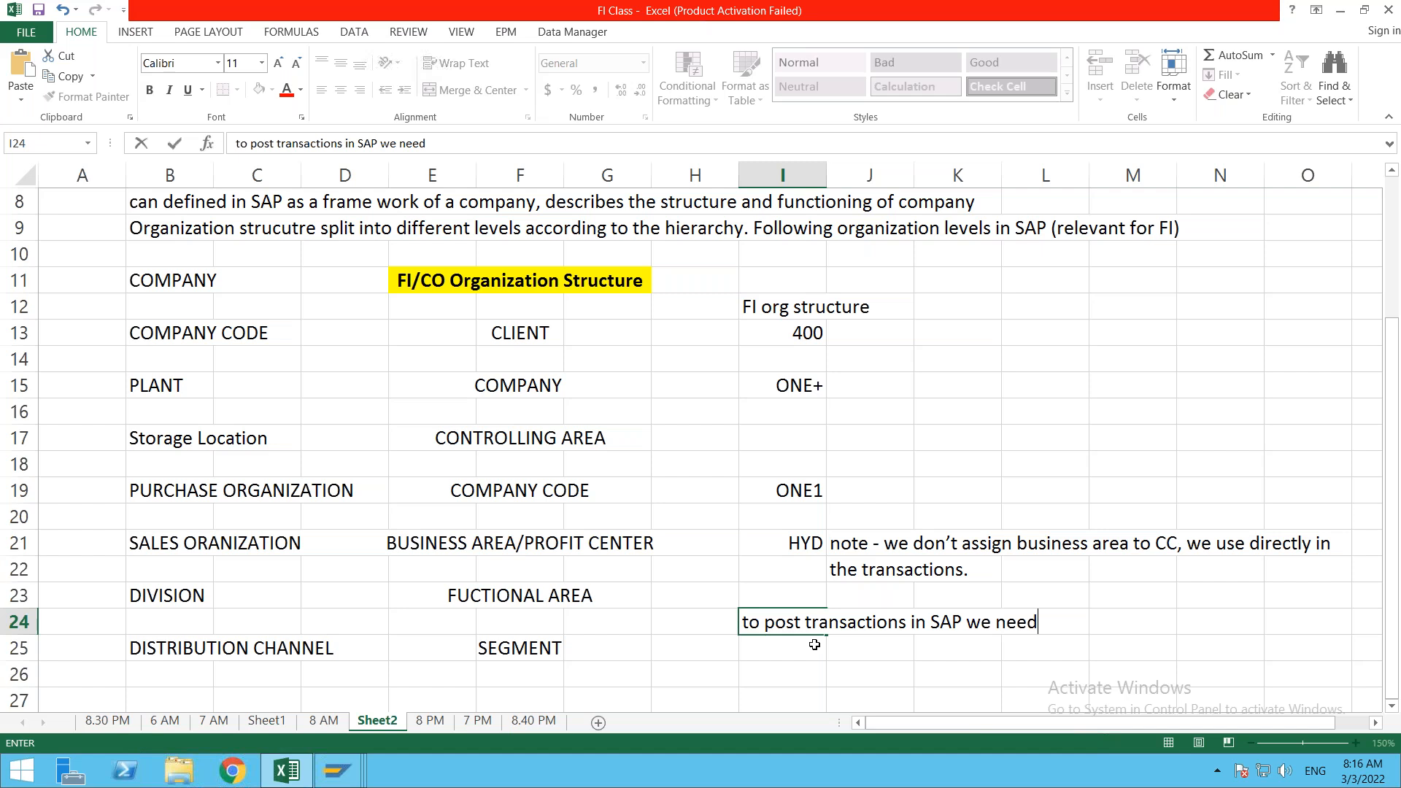
pyautogui.write(' GL accounts')
pyautogui.press('Return')
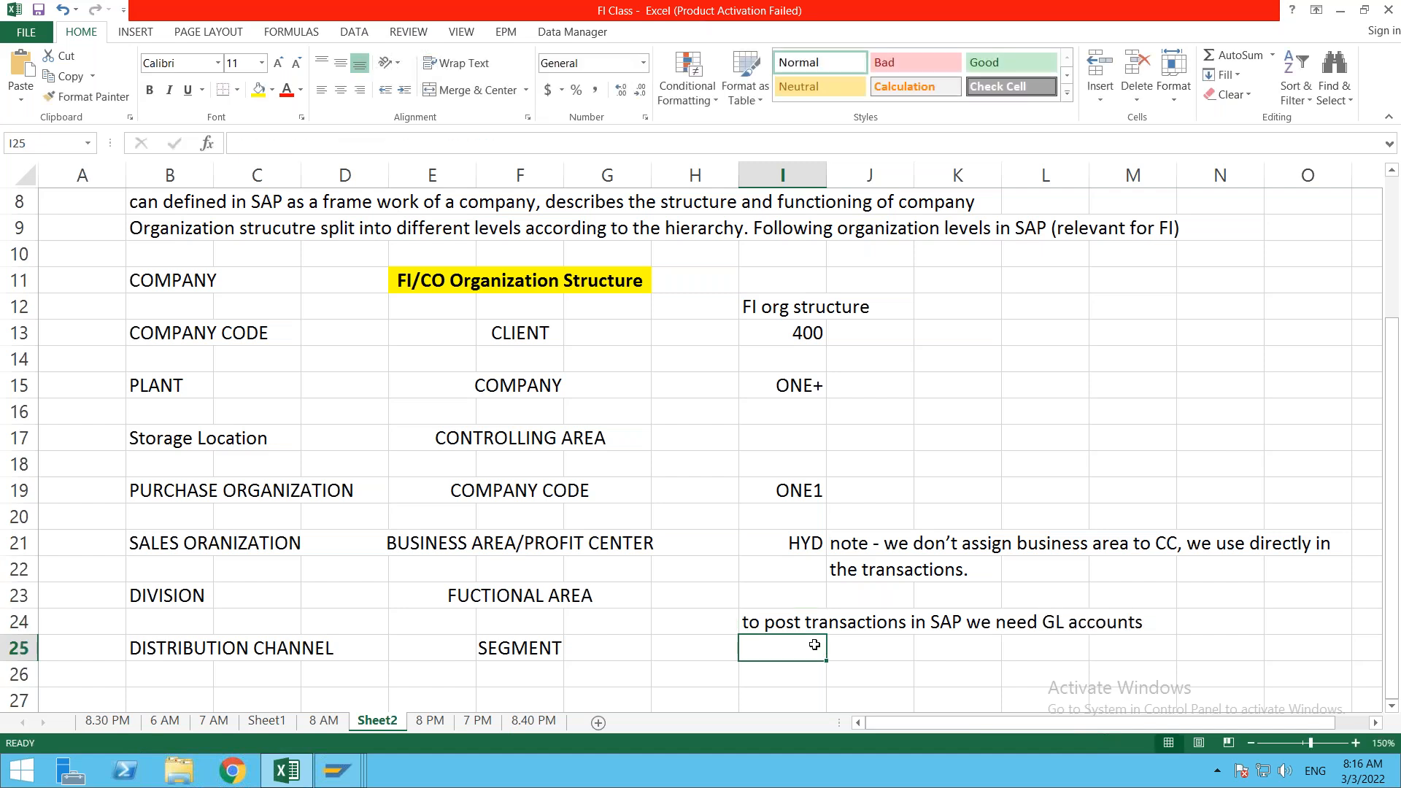
pyautogui.press('Return')
pyautogui.scroll(-1, 815, 645)
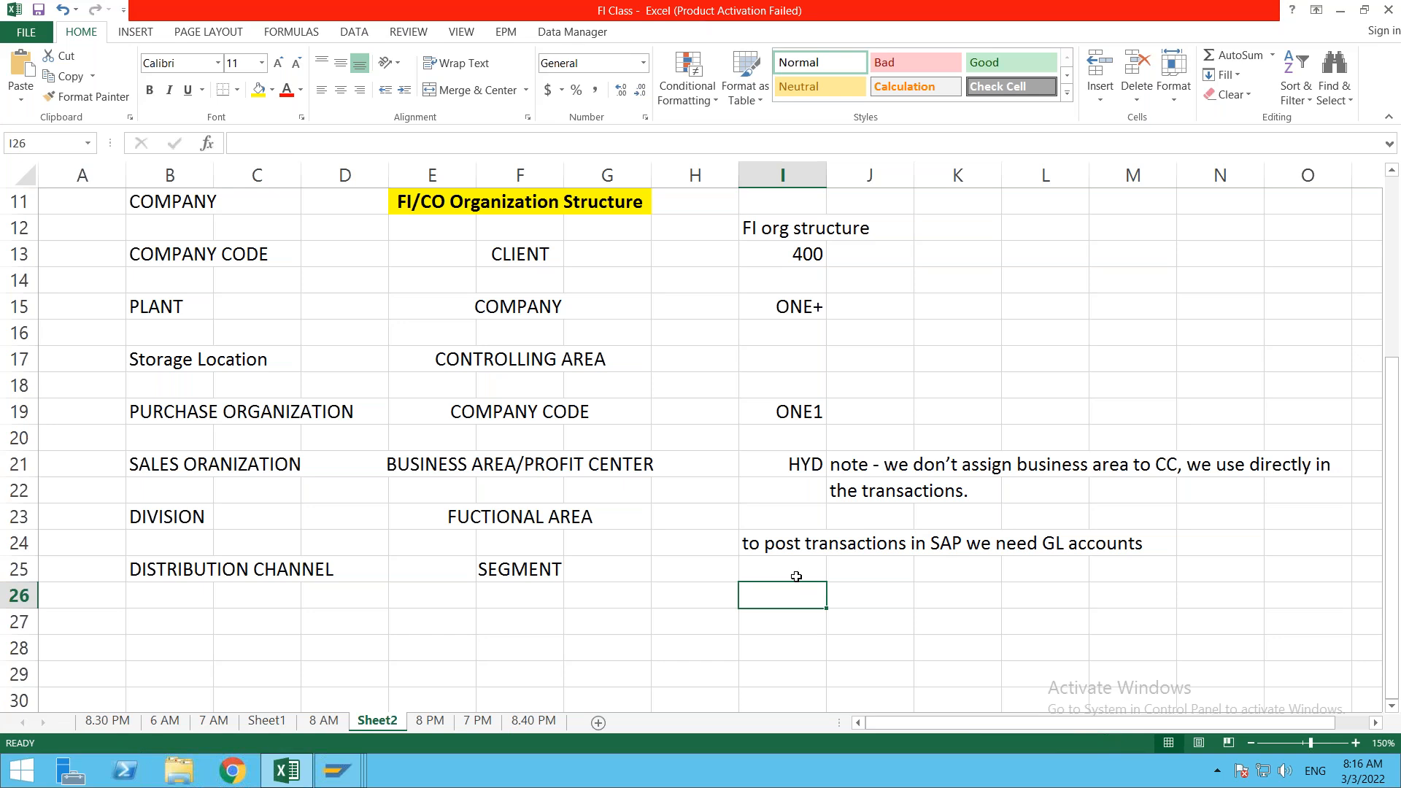
# Step: Reword the I24 note so it ends 'we need General Ledgers account Master Data'
pyautogui.doubleClick(775, 544)
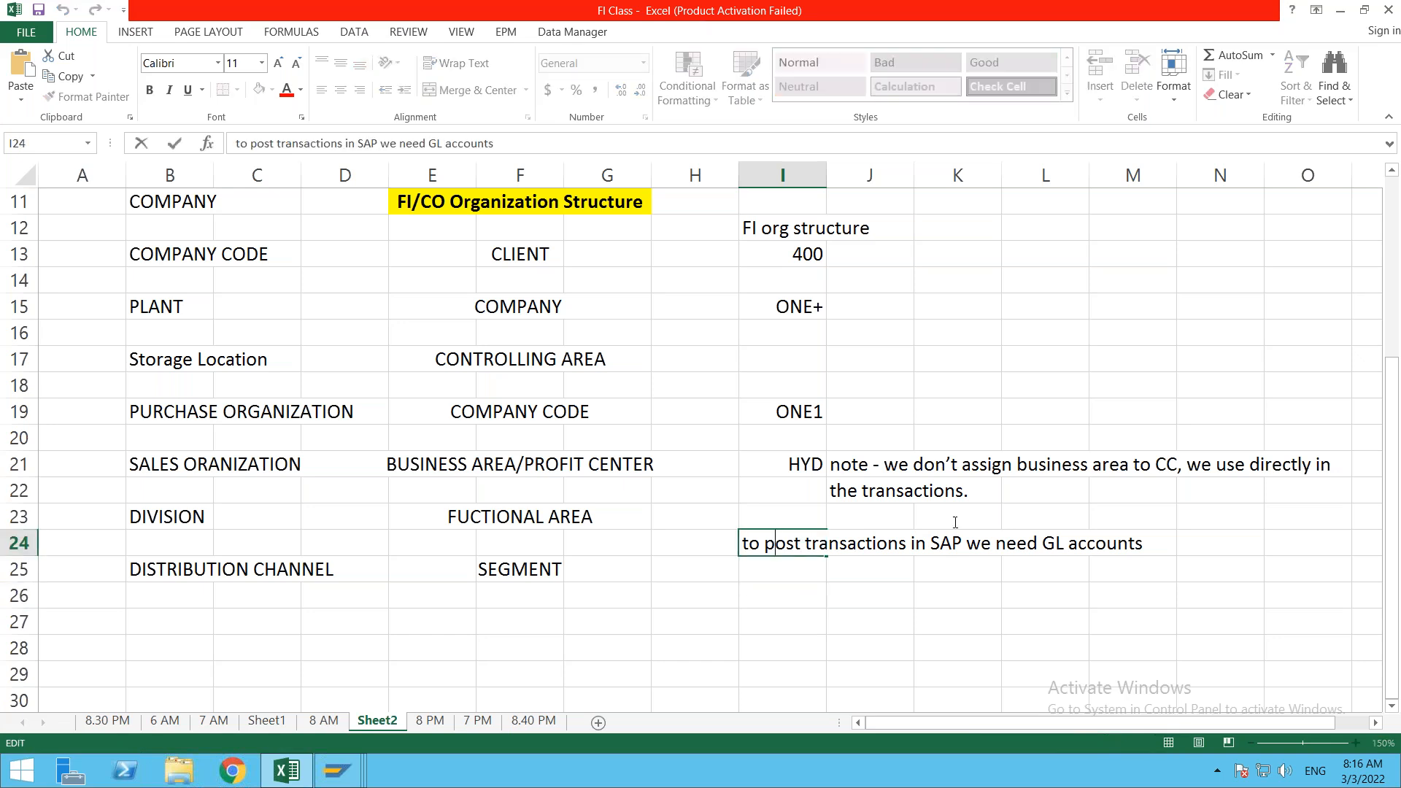
pyautogui.click(1070, 544)
pyautogui.press('BackSpace')
pyautogui.press('BackSpace')
pyautogui.write('enera')
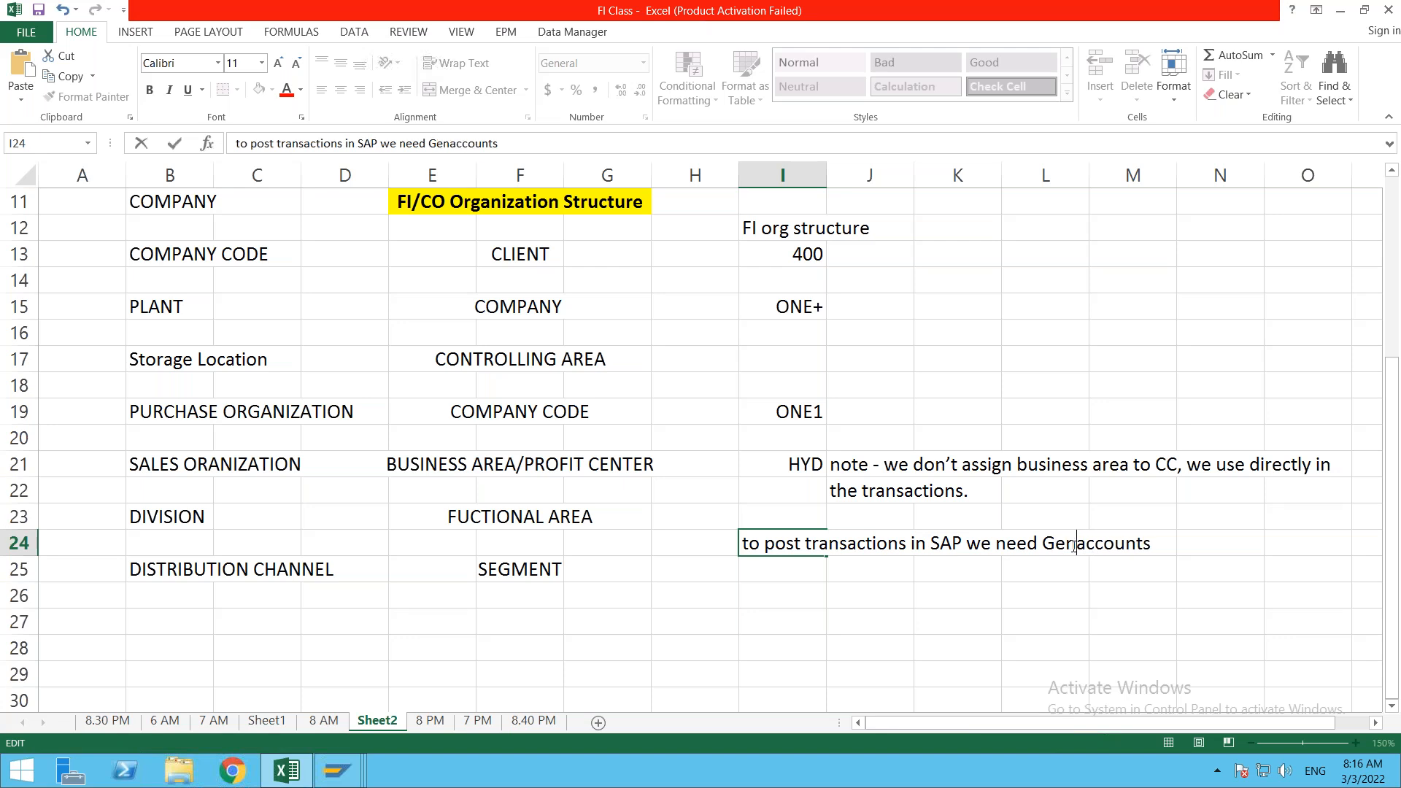
pyautogui.press('BackSpace')
pyautogui.press('BackSpace')
pyautogui.write('ral L')
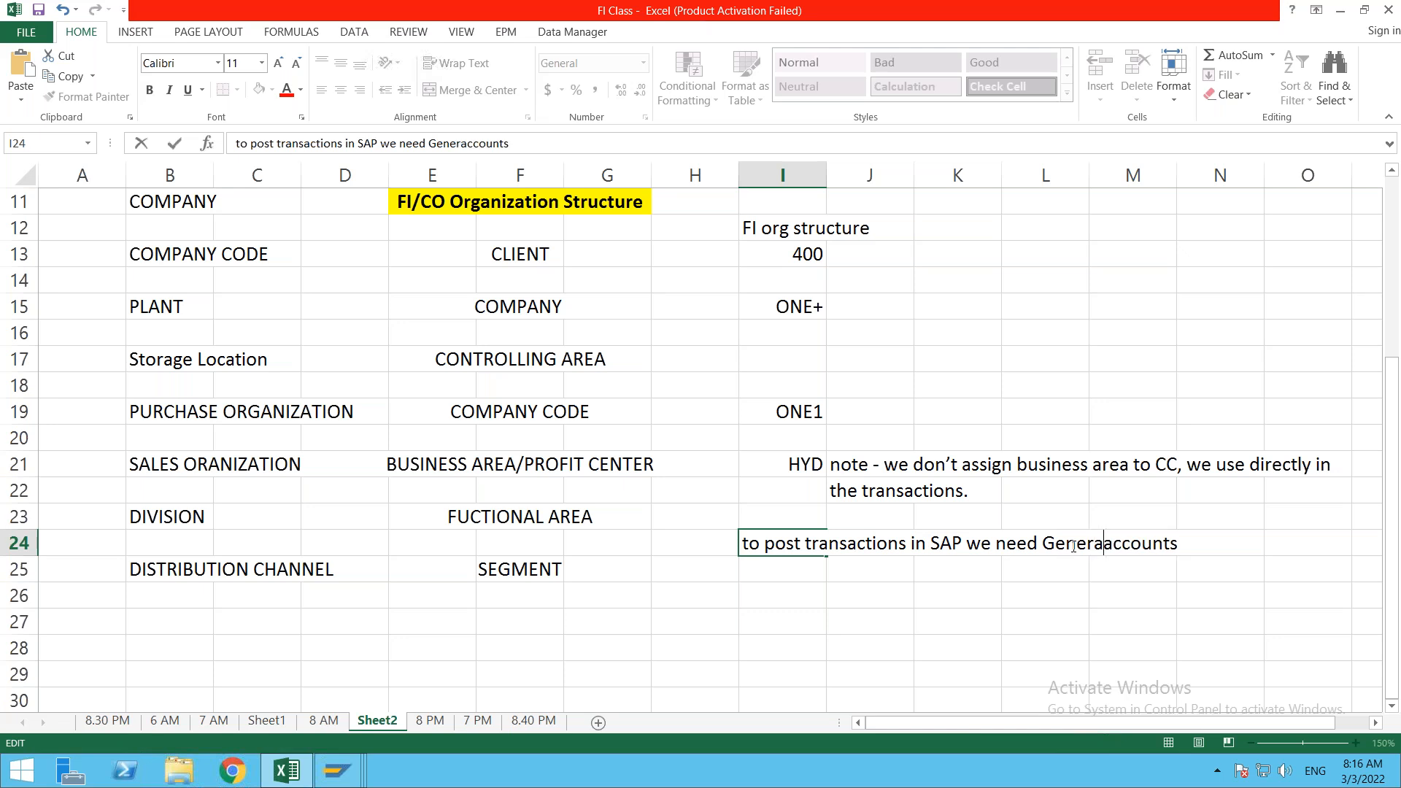
pyautogui.write('edgers')
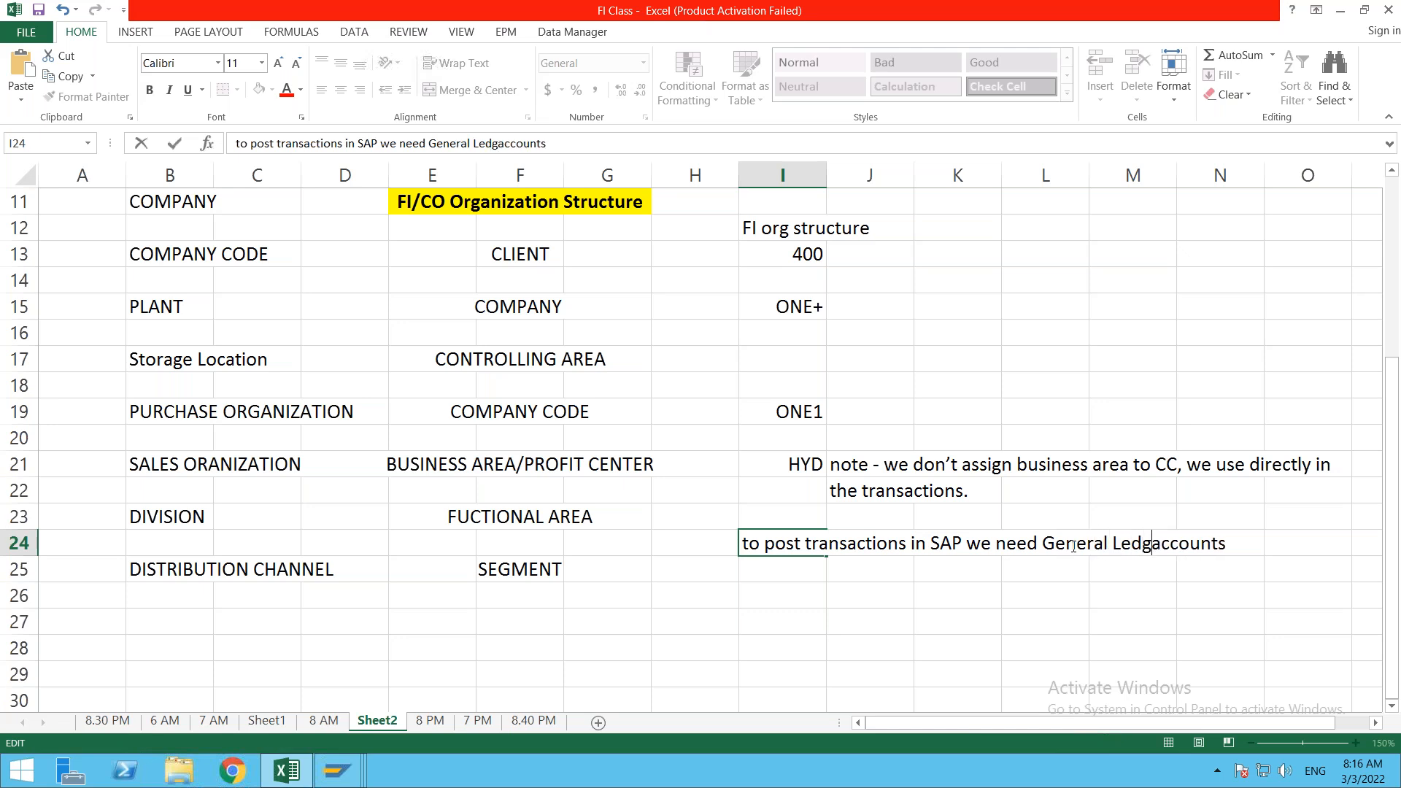
pyautogui.press('Right')
pyautogui.press('Right')
pyautogui.press('Right')
pyautogui.press('Right')
pyautogui.press('Right')
pyautogui.press('Right')
pyautogui.press('Right')
pyautogui.press('Right')
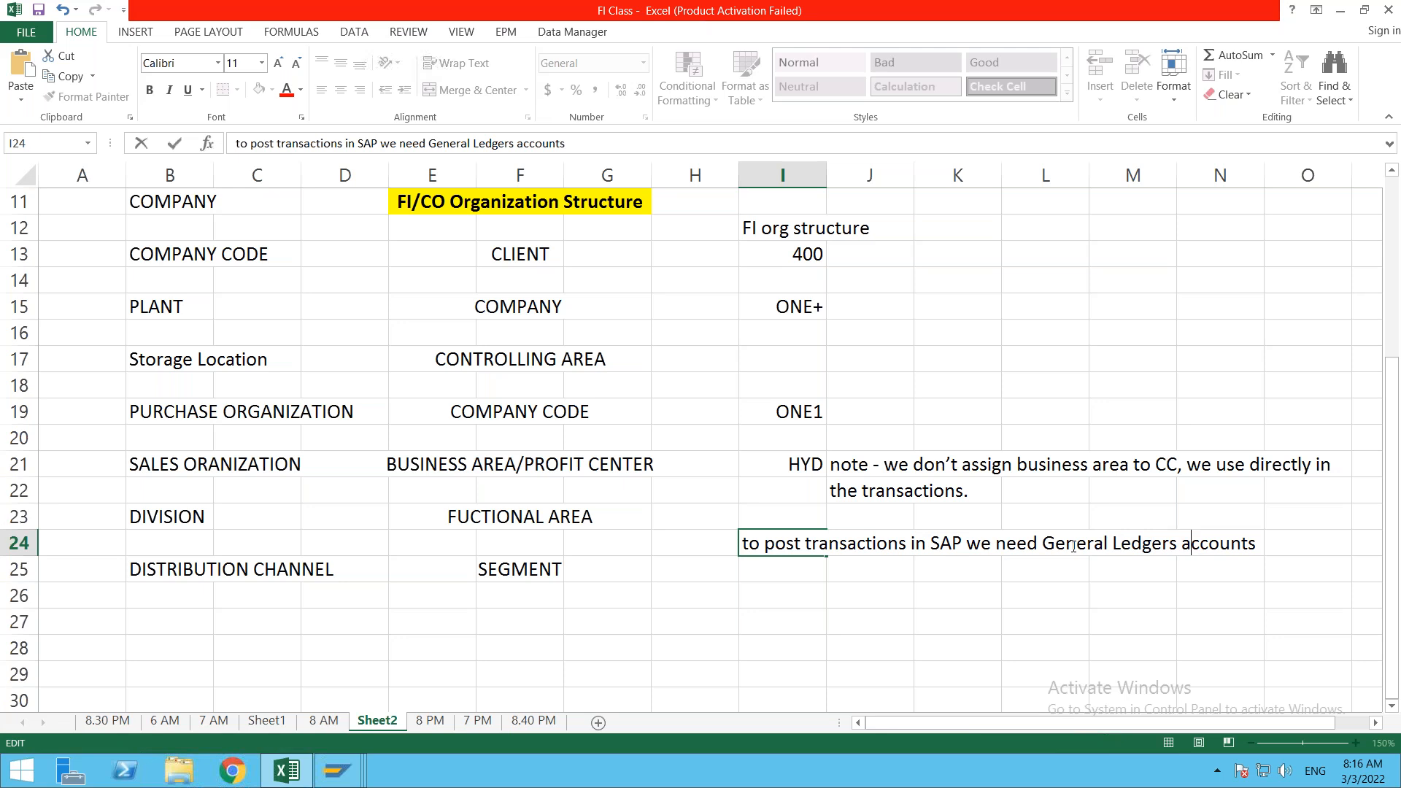
pyautogui.press('BackSpace')
pyautogui.write('Master Data')
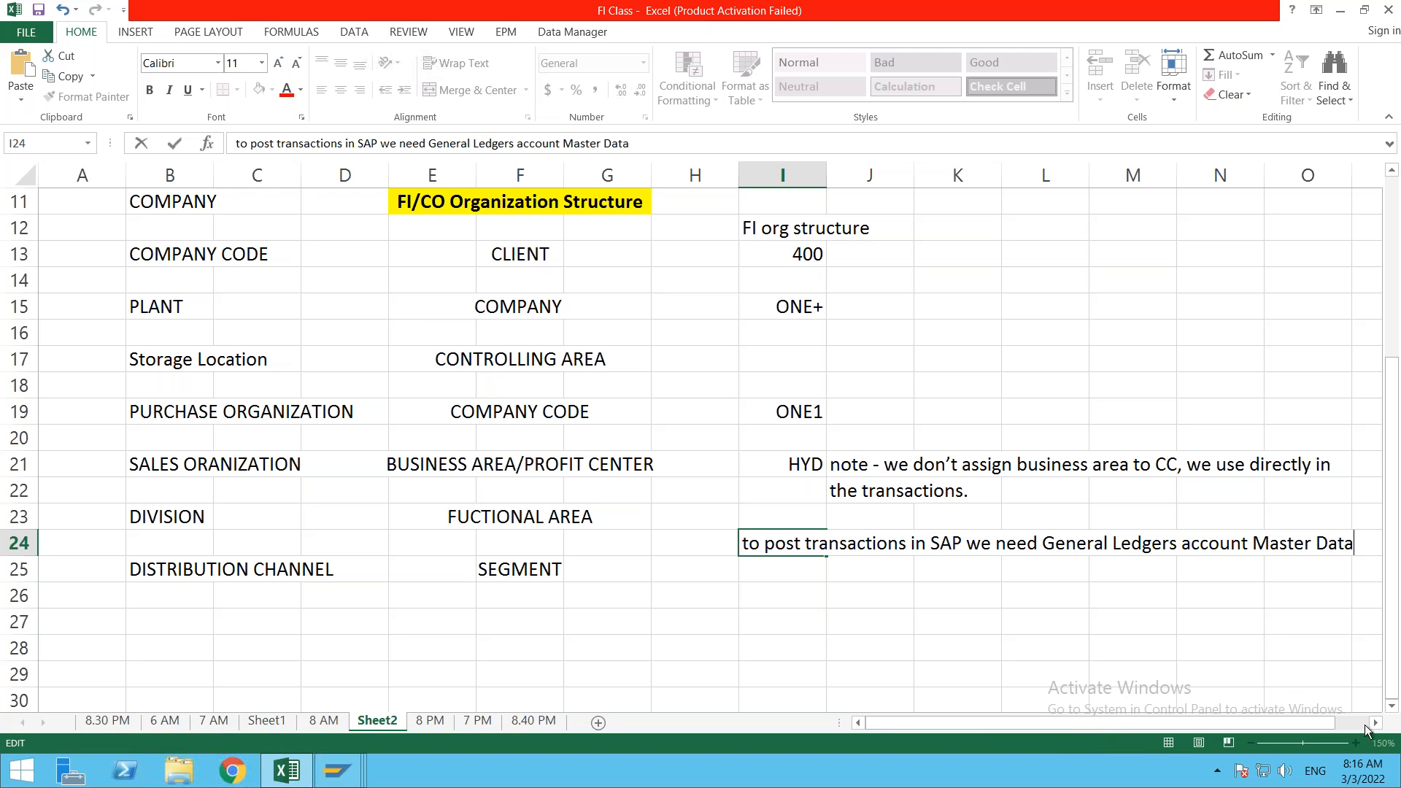
pyautogui.click(1375, 723)
pyautogui.click(1375, 722)
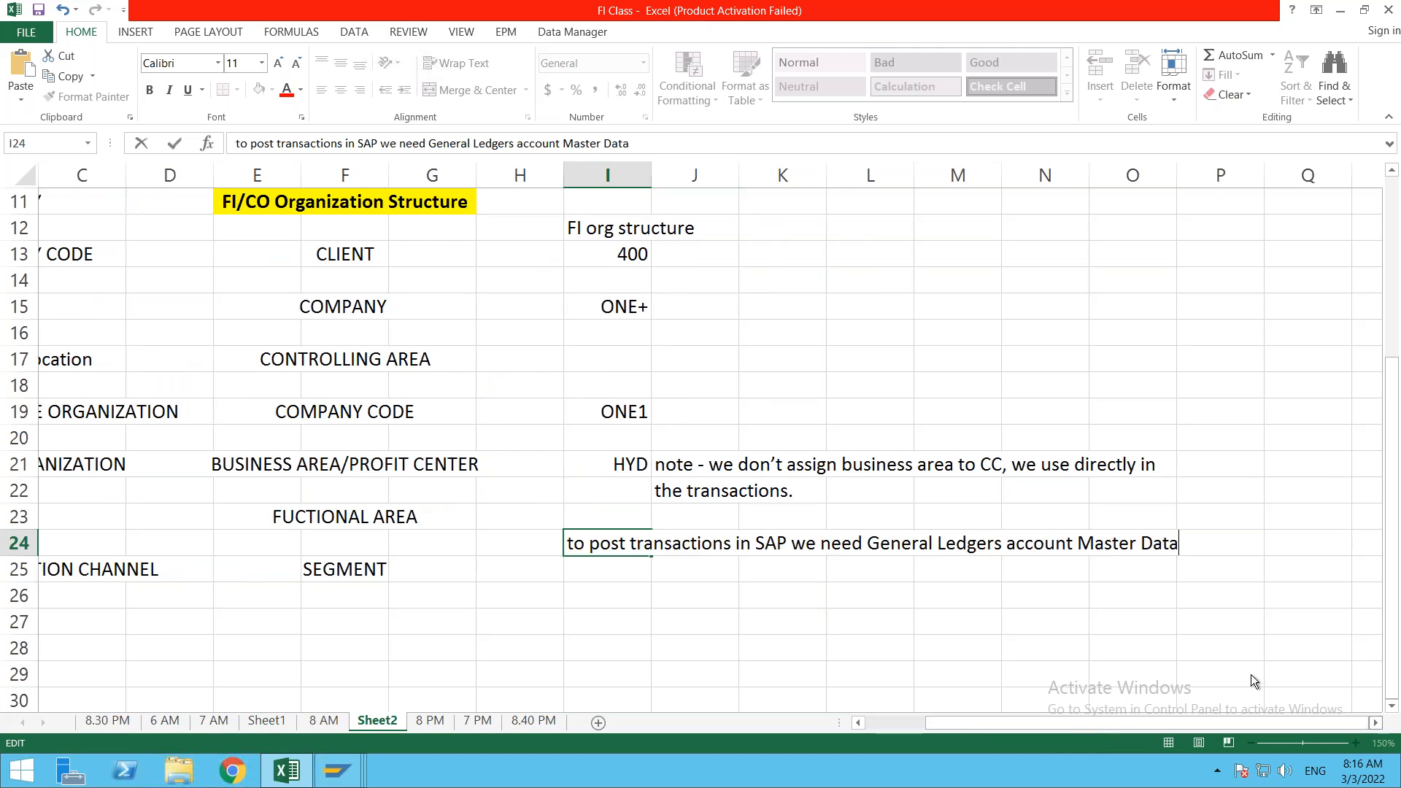
# Step: Capitalise the note's first letter so it starts with 'To'
pyautogui.click(1100, 586)
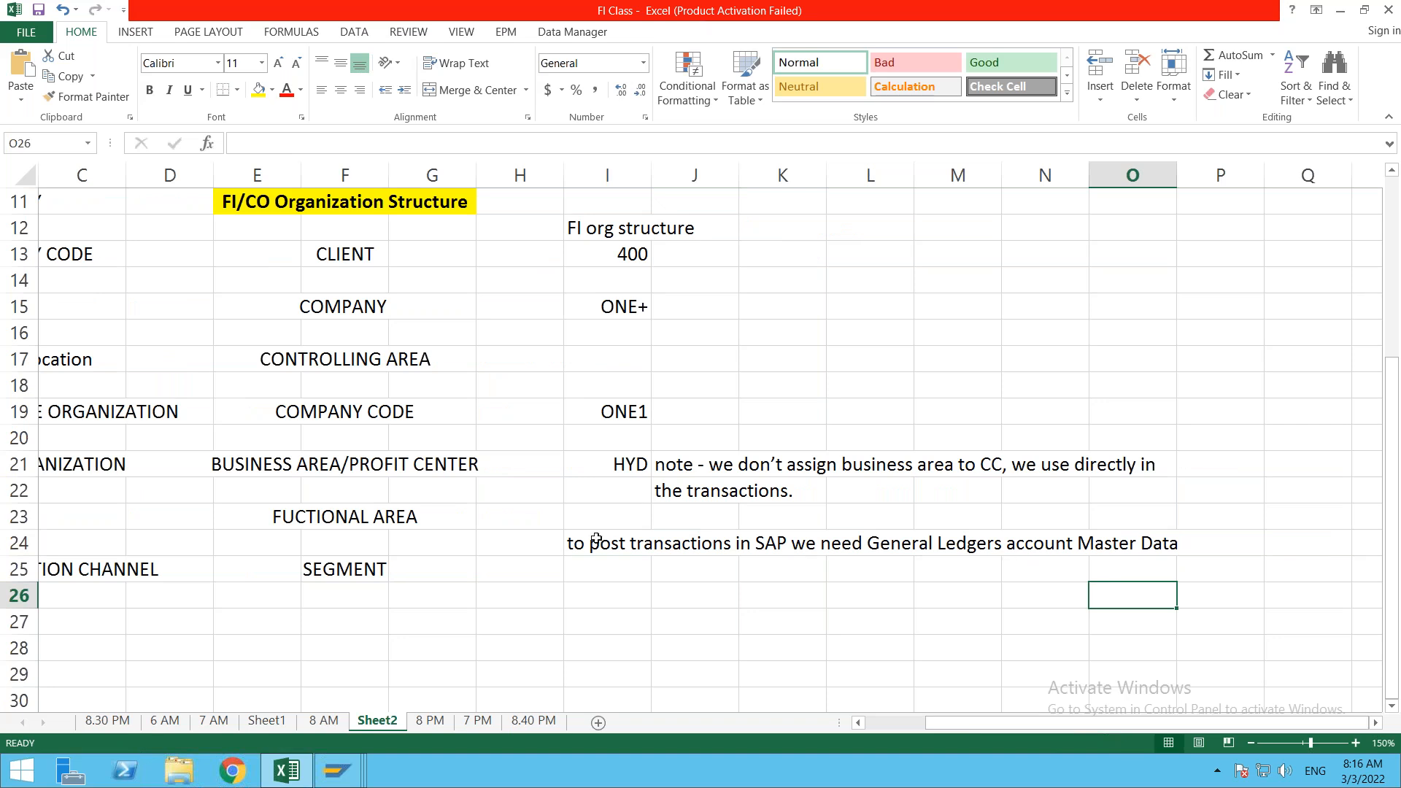
pyautogui.press('F2')
pyautogui.press('Home')
pyautogui.press('Delete')
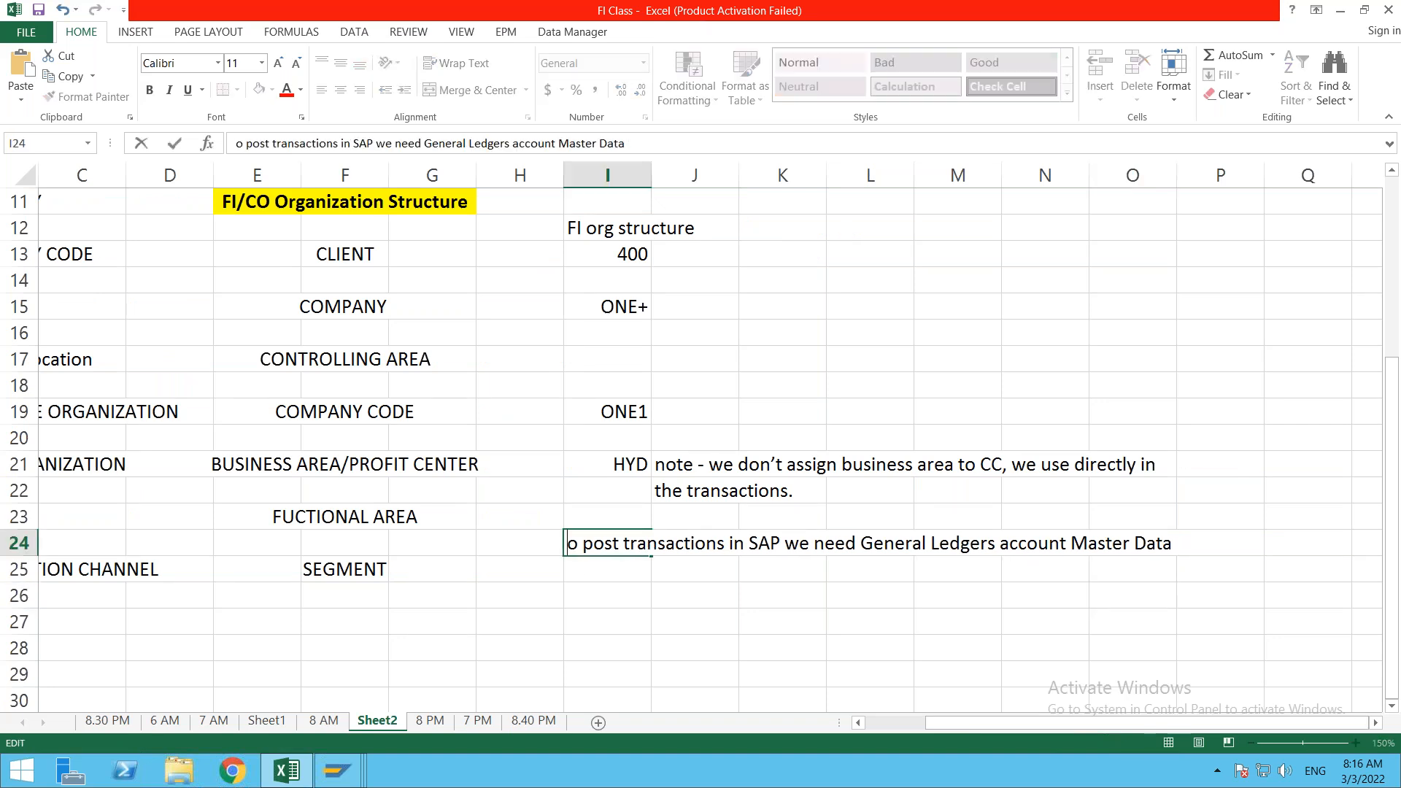
pyautogui.write('T')
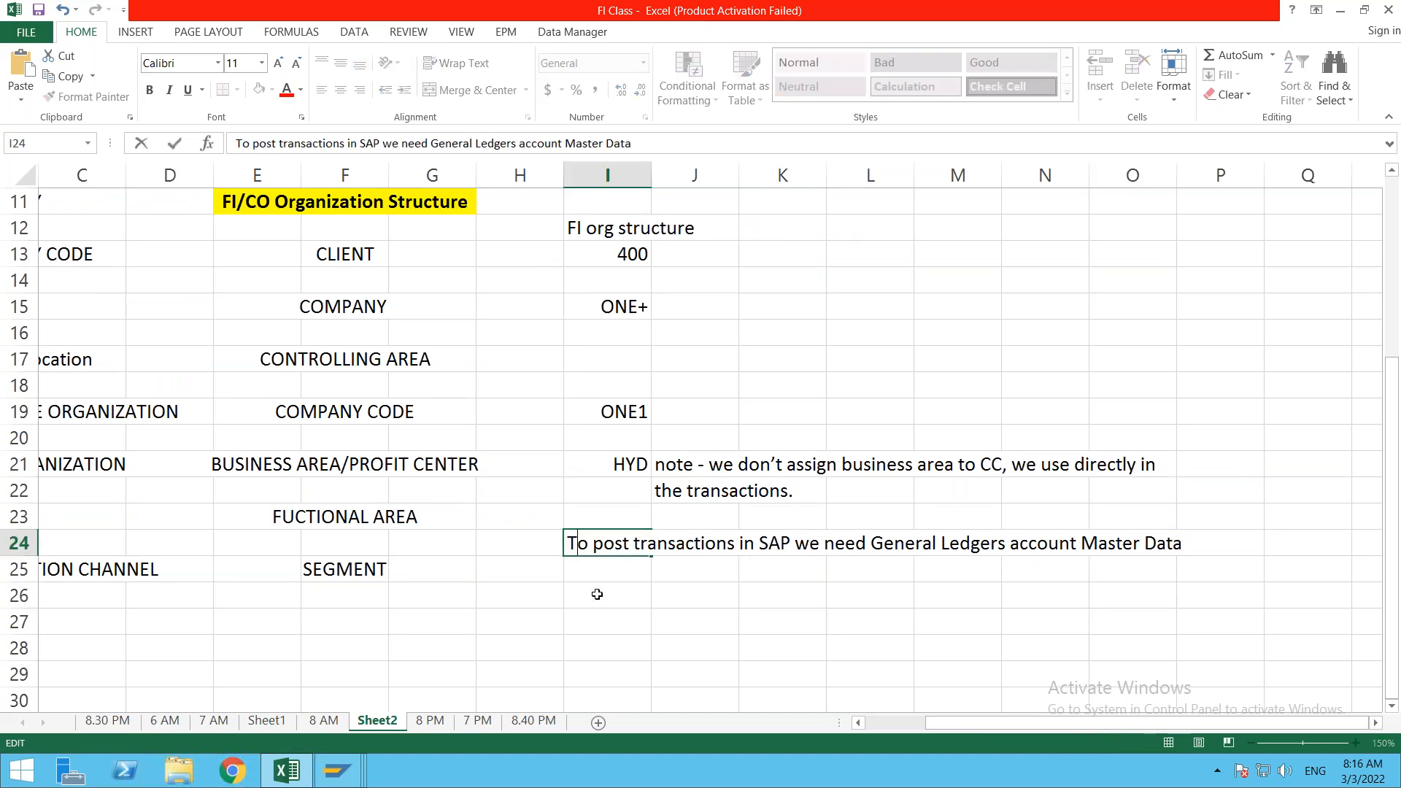
pyautogui.click(597, 594)
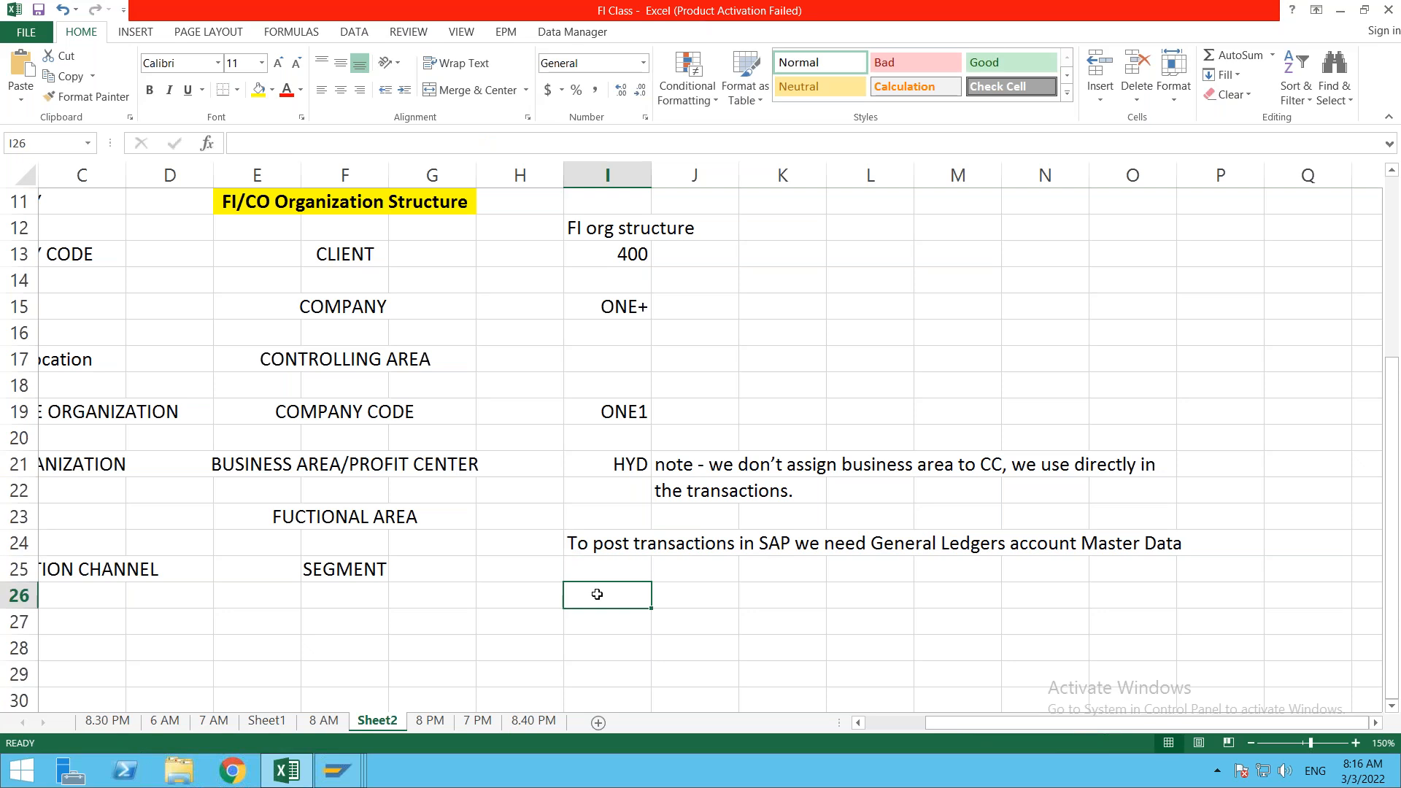
# Step: Enter '1. Chart of Account - List of GL account' in cell I26
pyautogui.write('1. Chart of Account ')
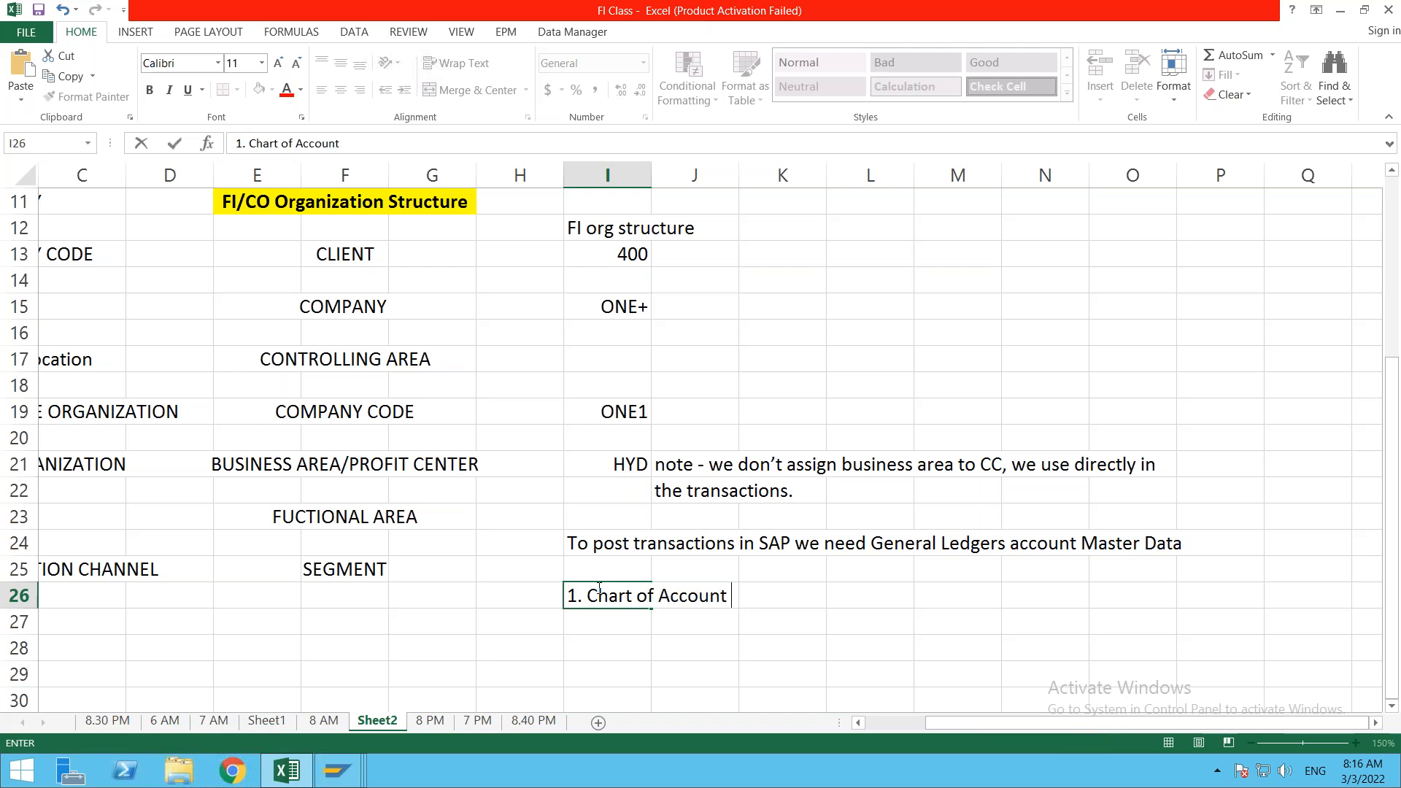
pyautogui.write('- List of ')
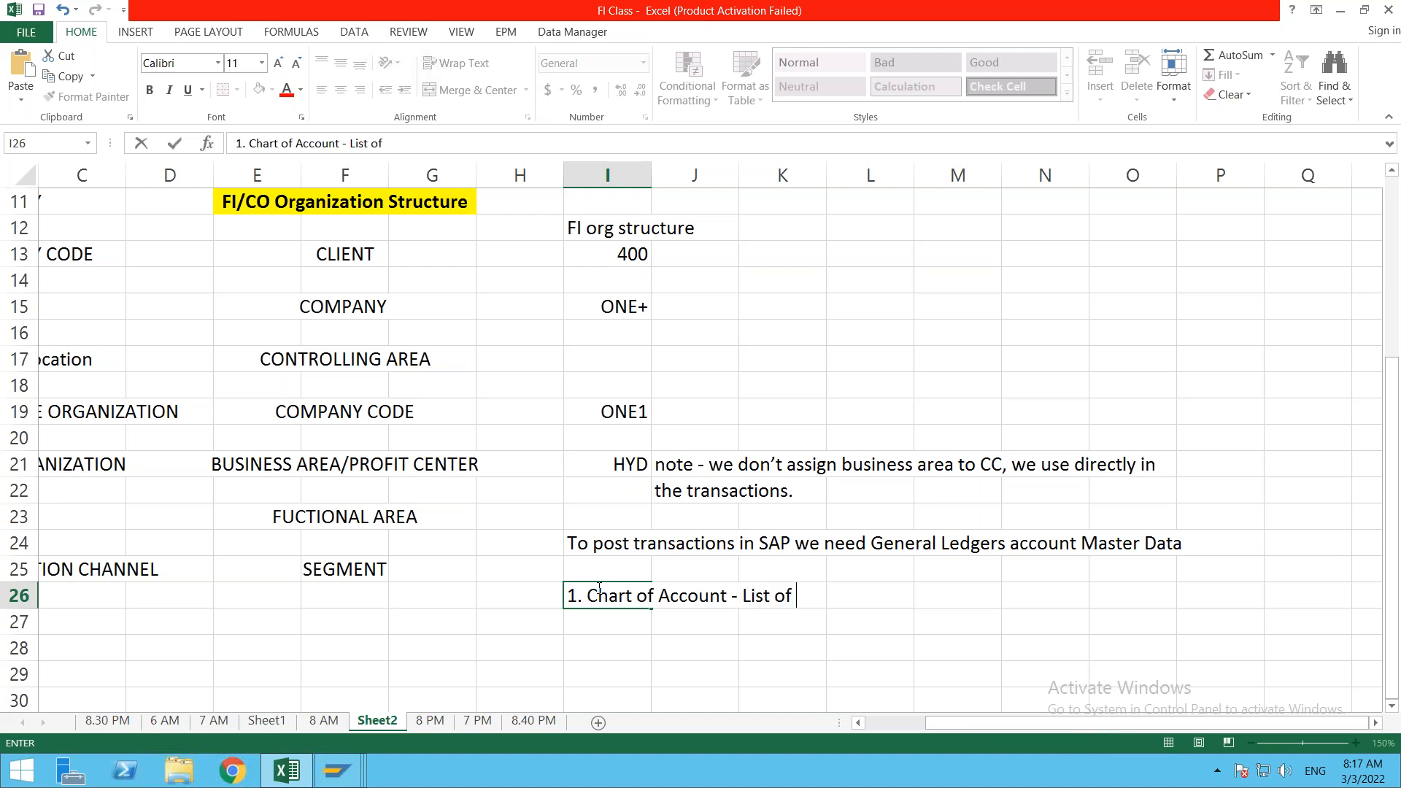
pyautogui.write('GLAcc')
pyautogui.press('BackSpace')
pyautogui.press('BackSpace')
pyautogui.press('BackSpace')
pyautogui.write('caoun')
pyautogui.press('BackSpace')
pyautogui.press('BackSpace')
pyautogui.press('BackSpace')
pyautogui.press('BackSpace')
pyautogui.press('BackSpace')
pyautogui.write('account')
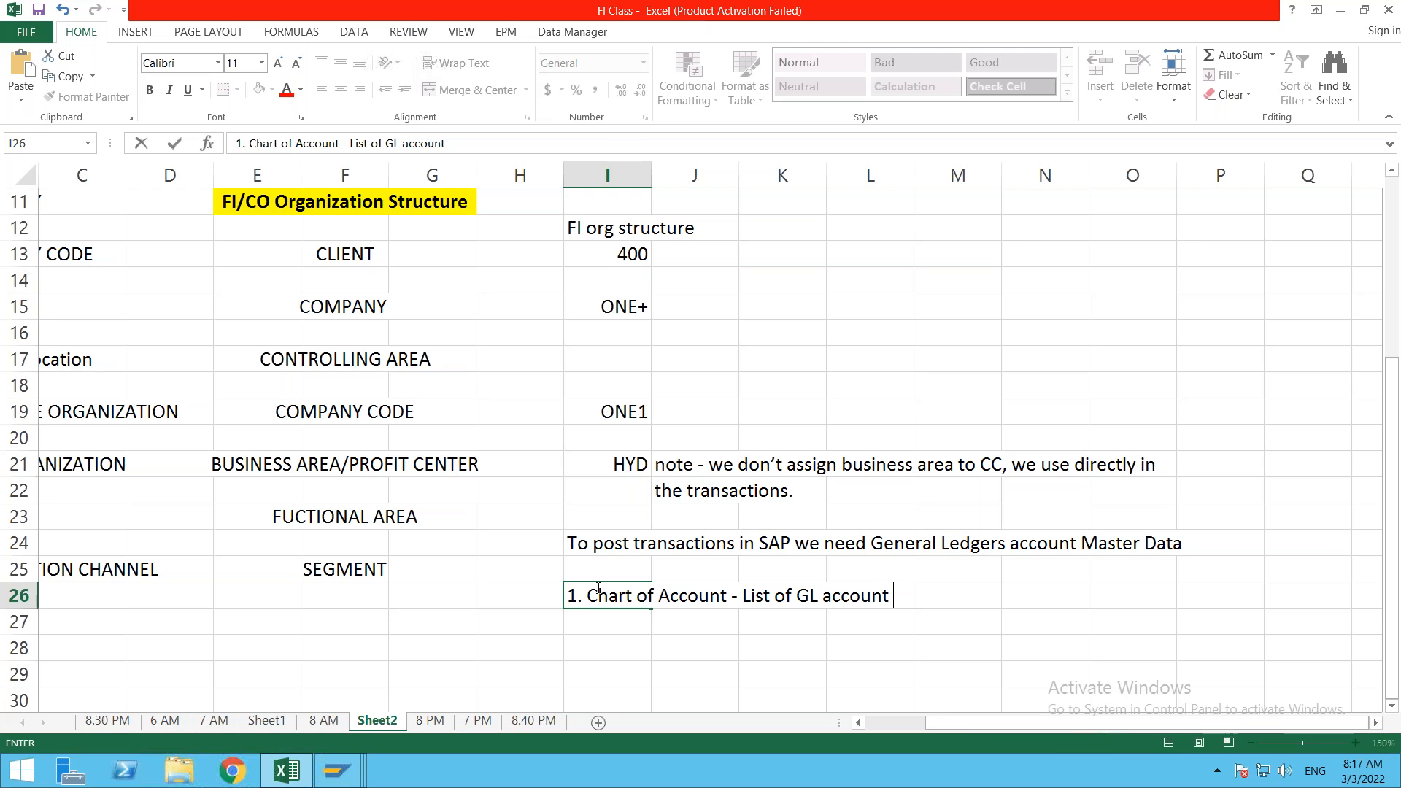
# Step: Enter ONE1 in cell N26 beside the chart of accounts line
pyautogui.click(1046, 589)
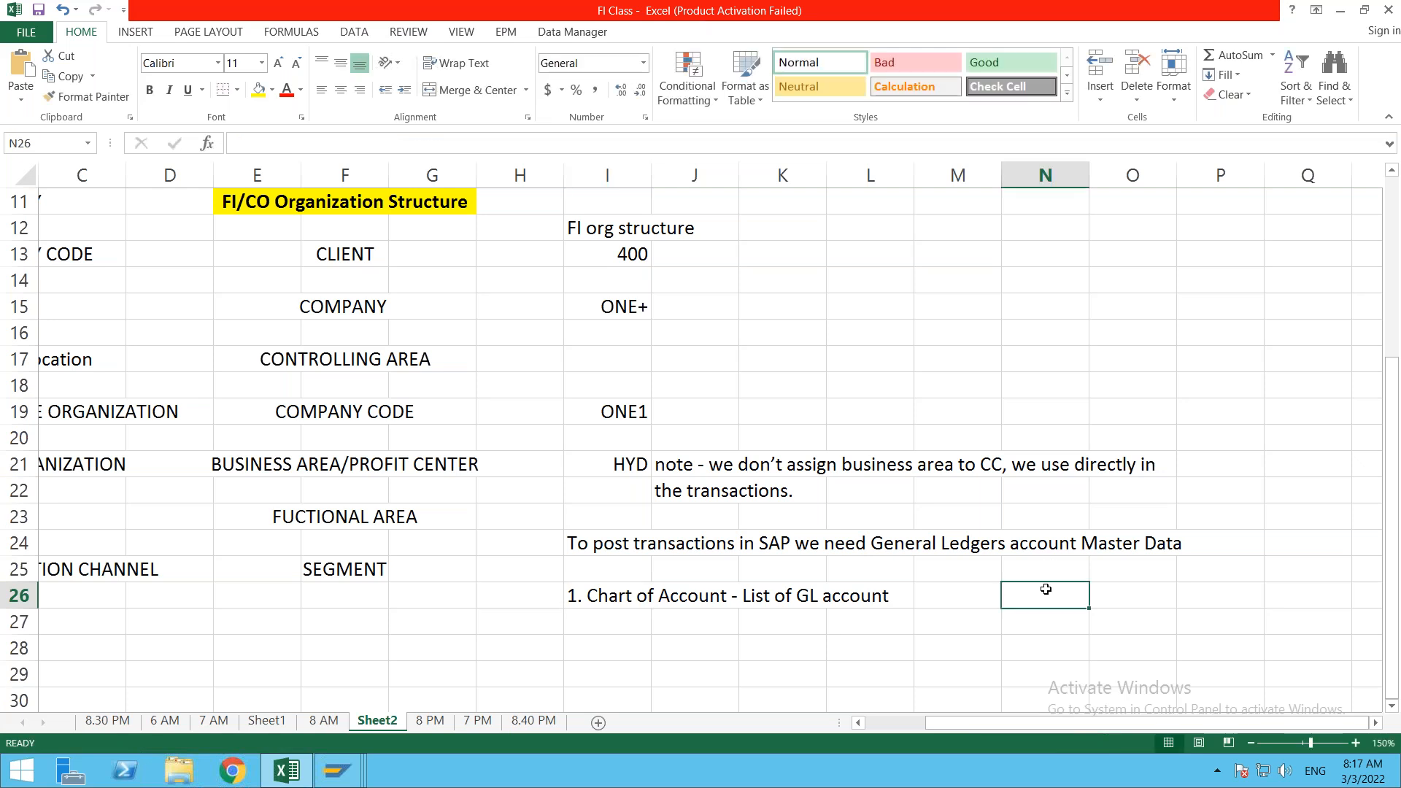
pyautogui.write('ON')
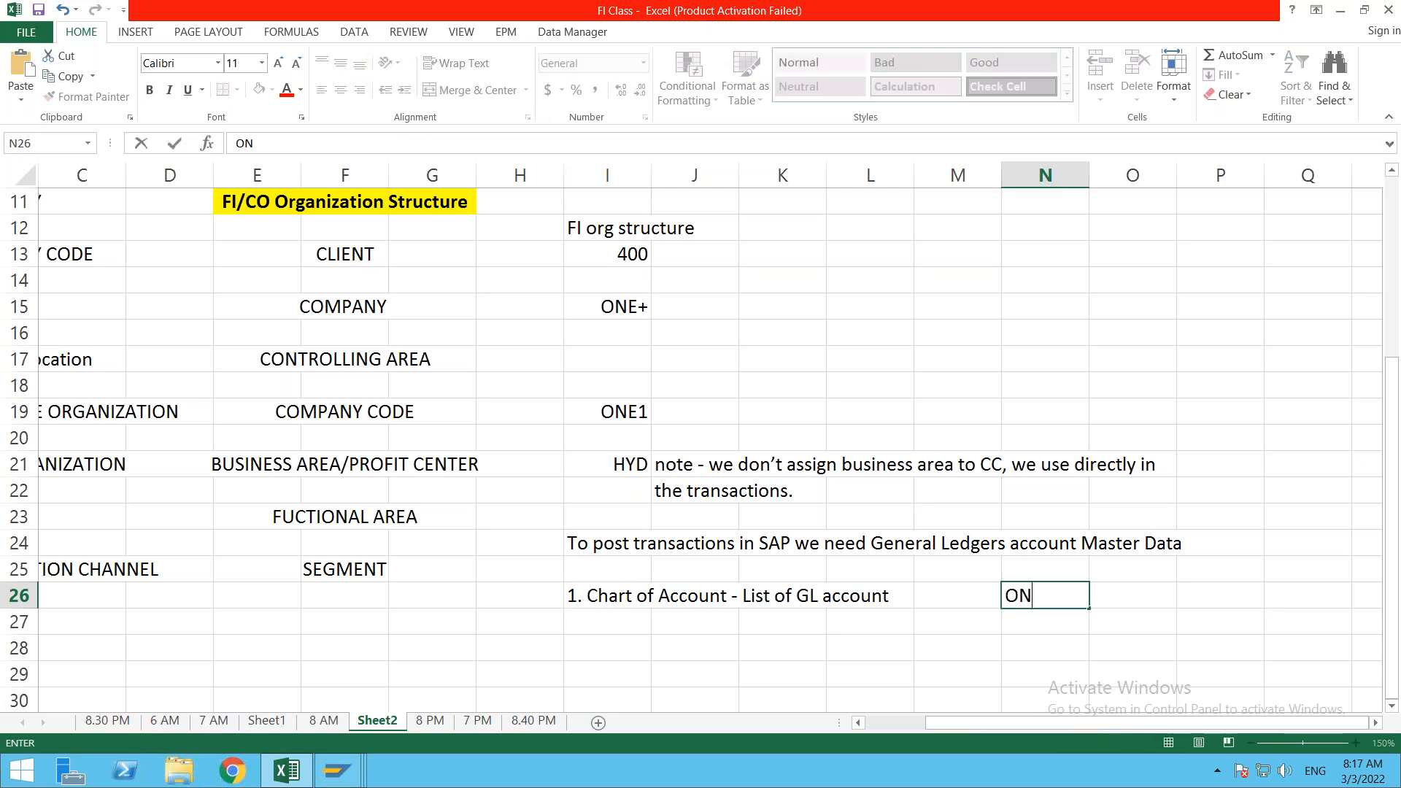
pyautogui.write('e')
pyautogui.press('BackSpace')
pyautogui.write('E1')
pyautogui.click(1058, 622)
pyautogui.click(1065, 594)
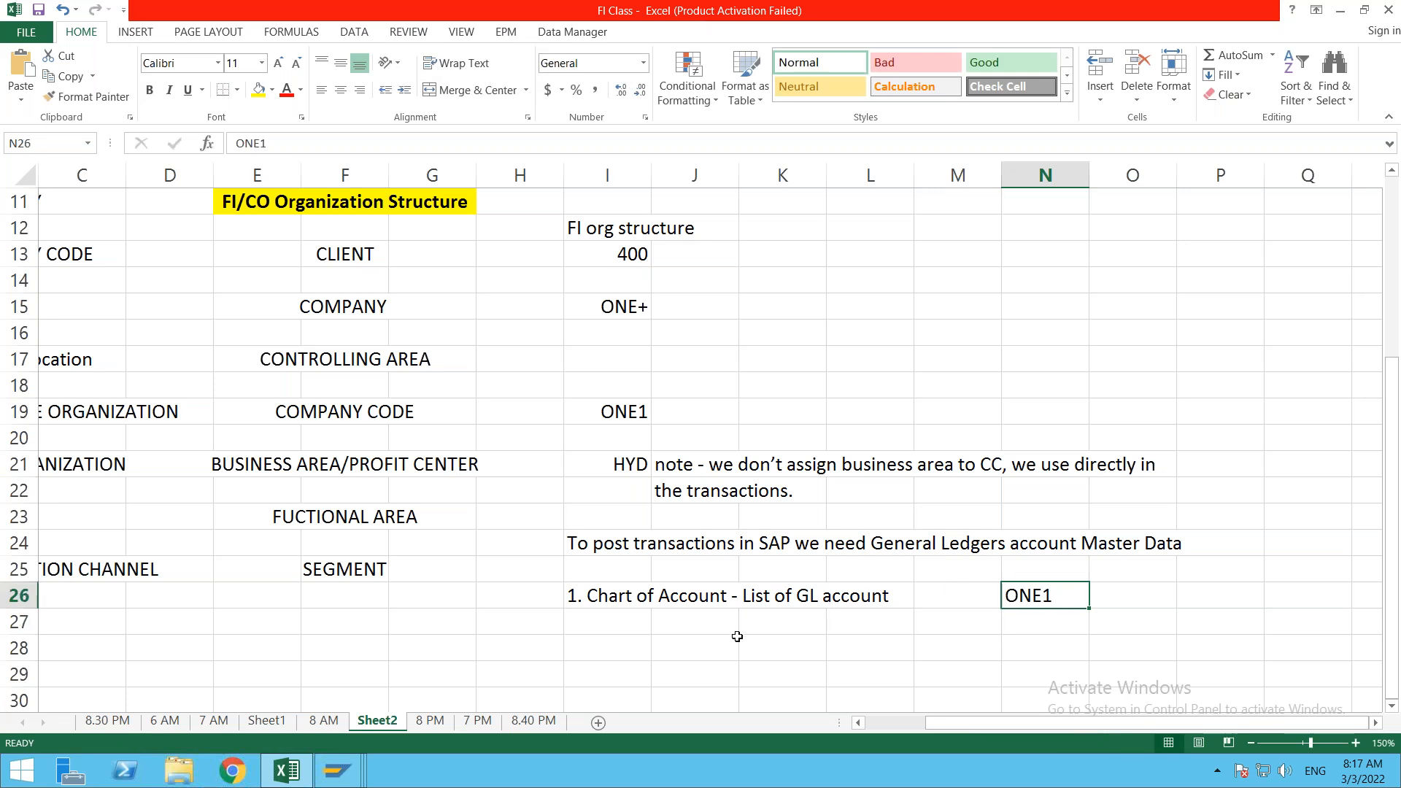
pyautogui.click(679, 630)
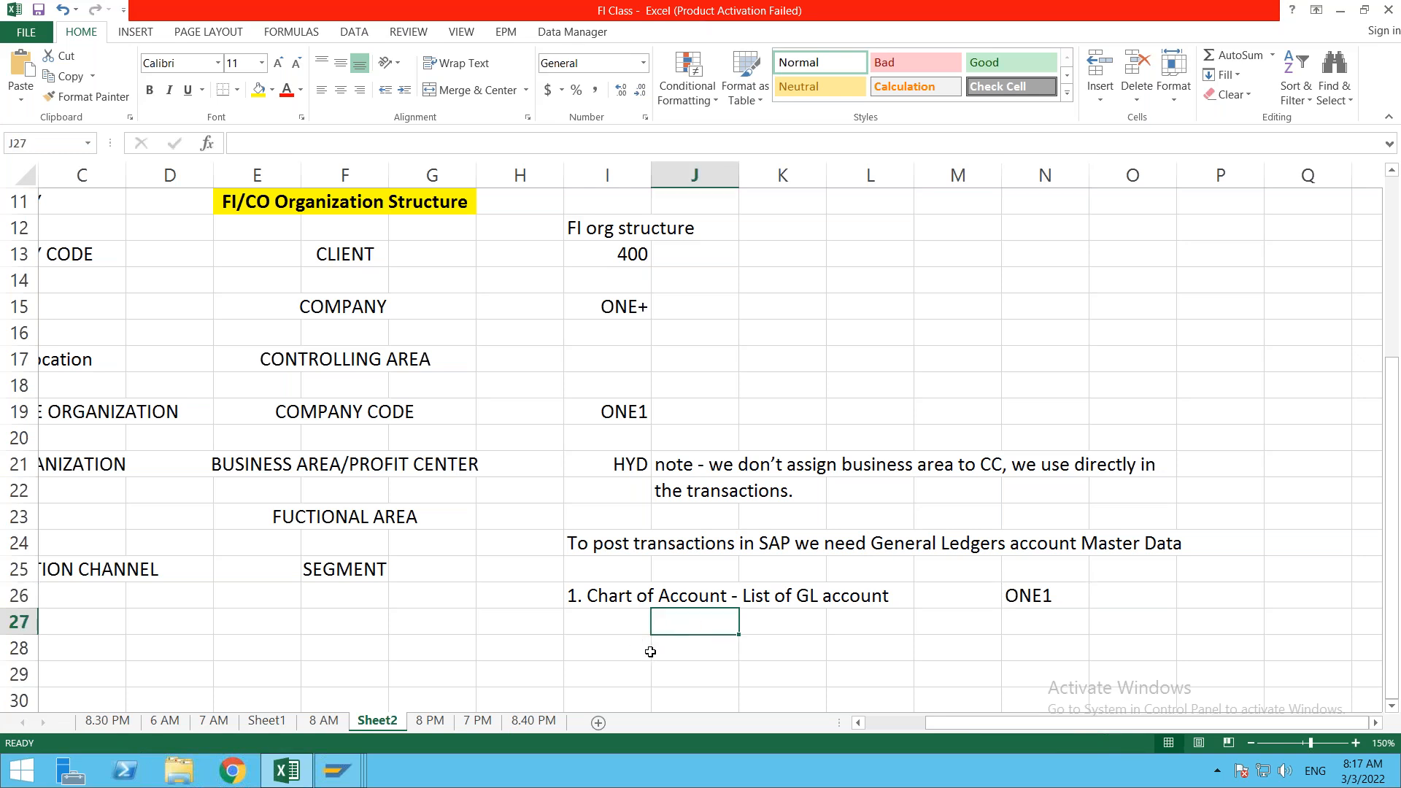
pyautogui.click(650, 652)
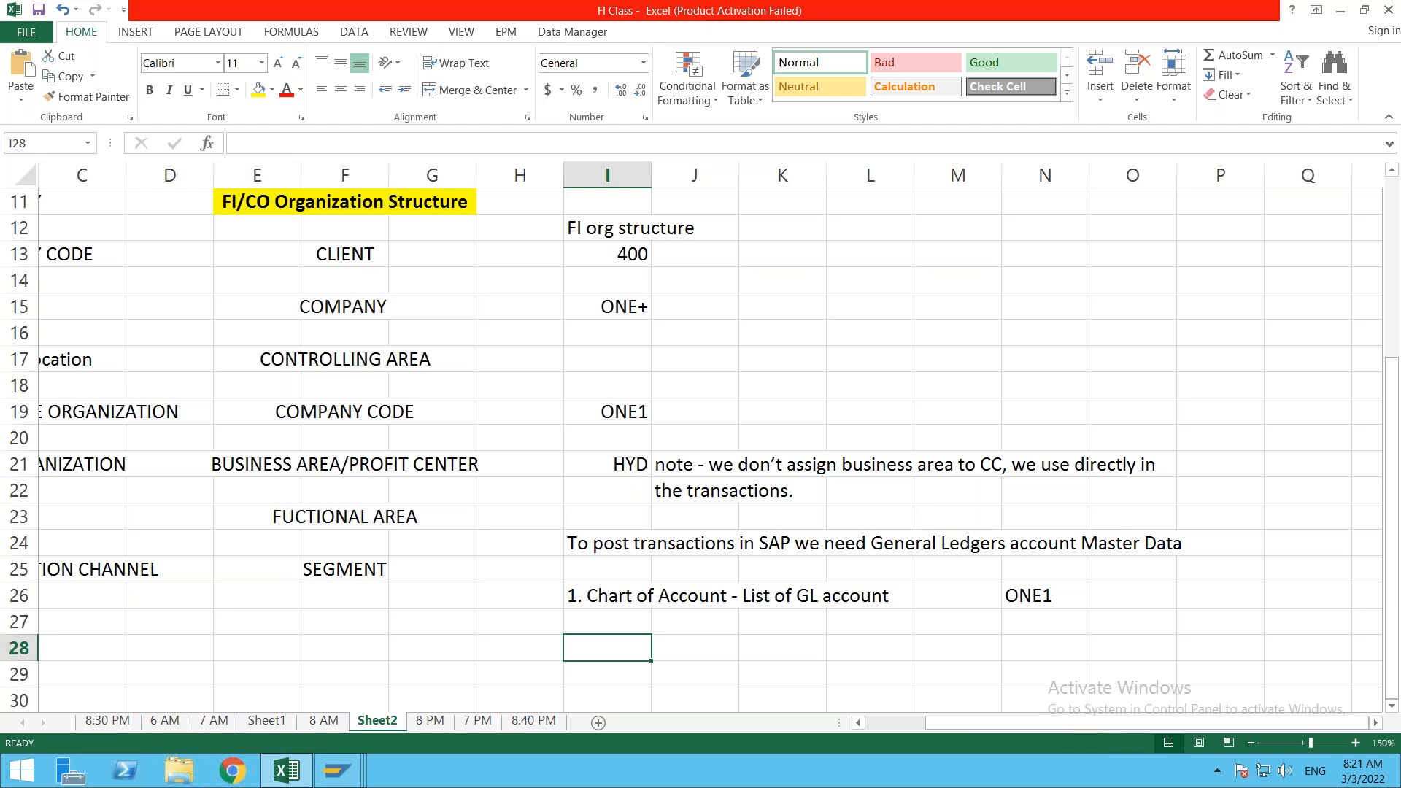
# Step: List 'Operational COA' and 'Country Specific COA (Opitional)' in J27 and J28
pyautogui.write('1.')
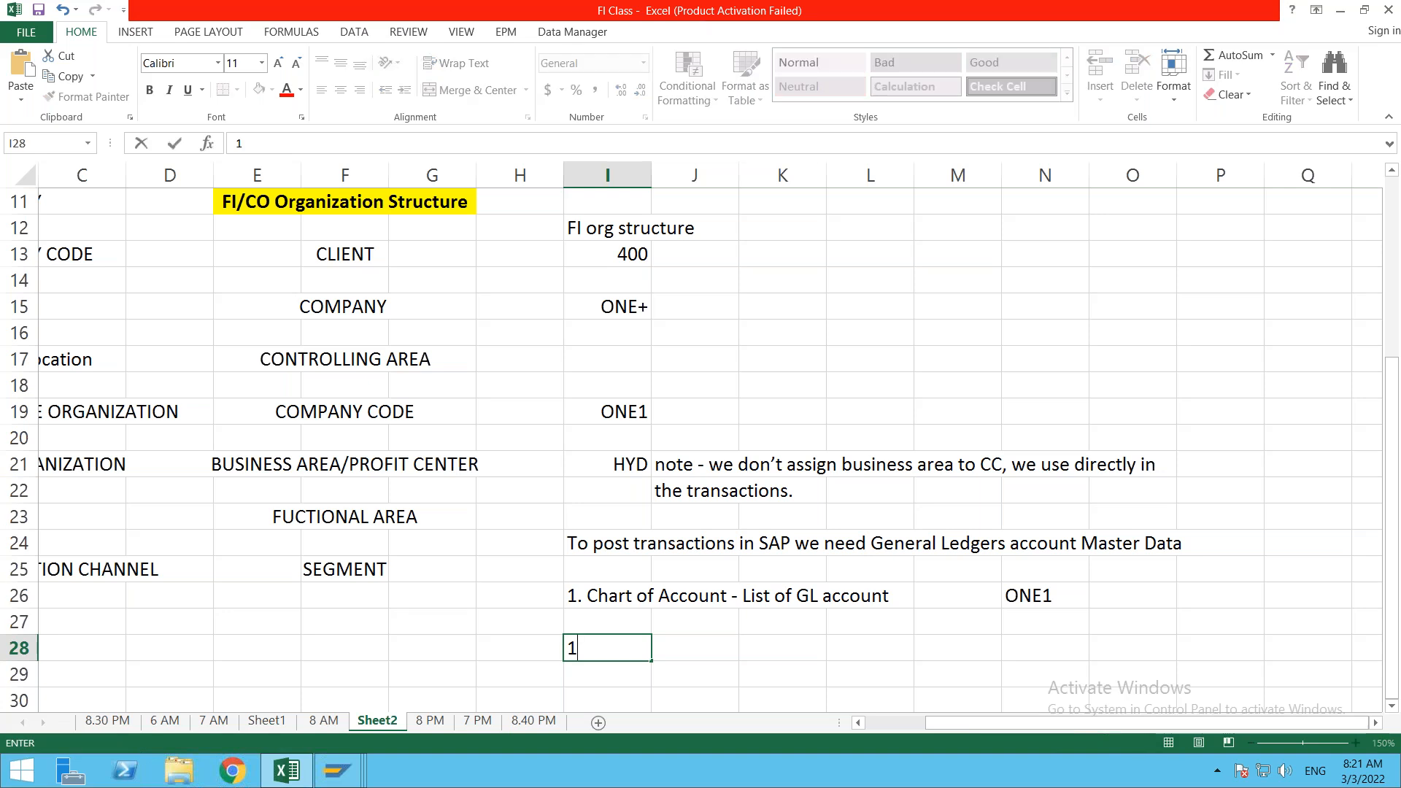
pyautogui.press('BackSpace')
pyautogui.press('BackSpace')
pyautogui.click(683, 624)
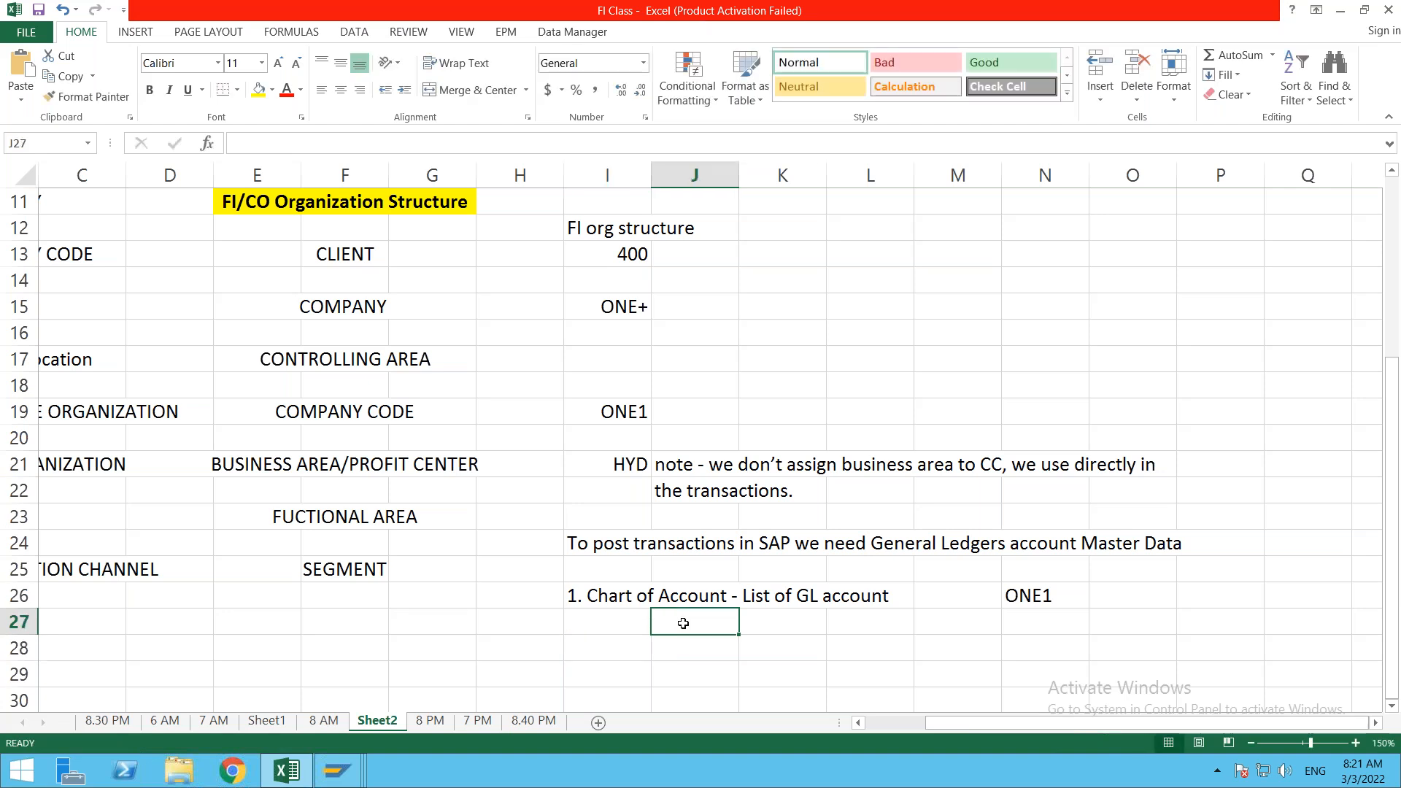
pyautogui.write('Ope')
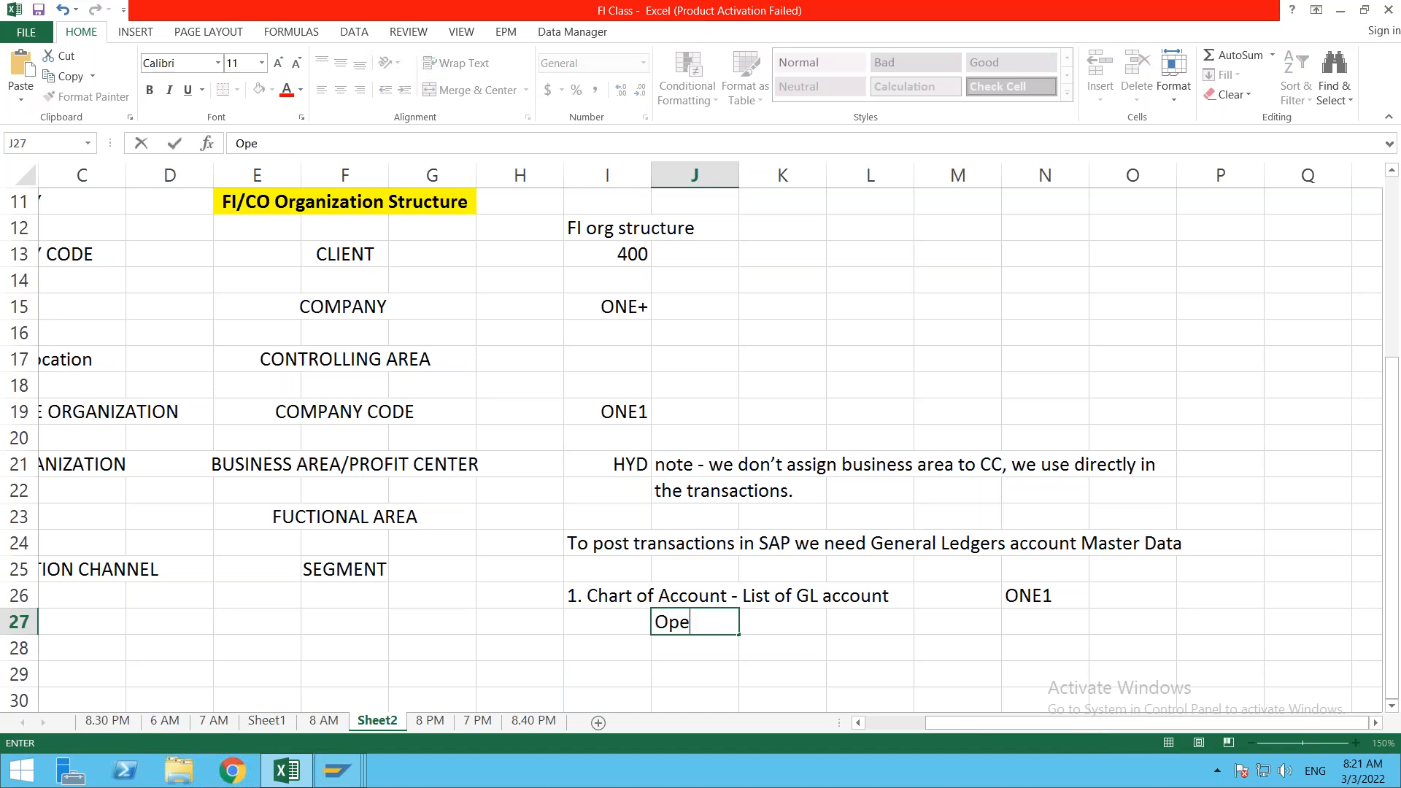
pyautogui.write('rational COA')
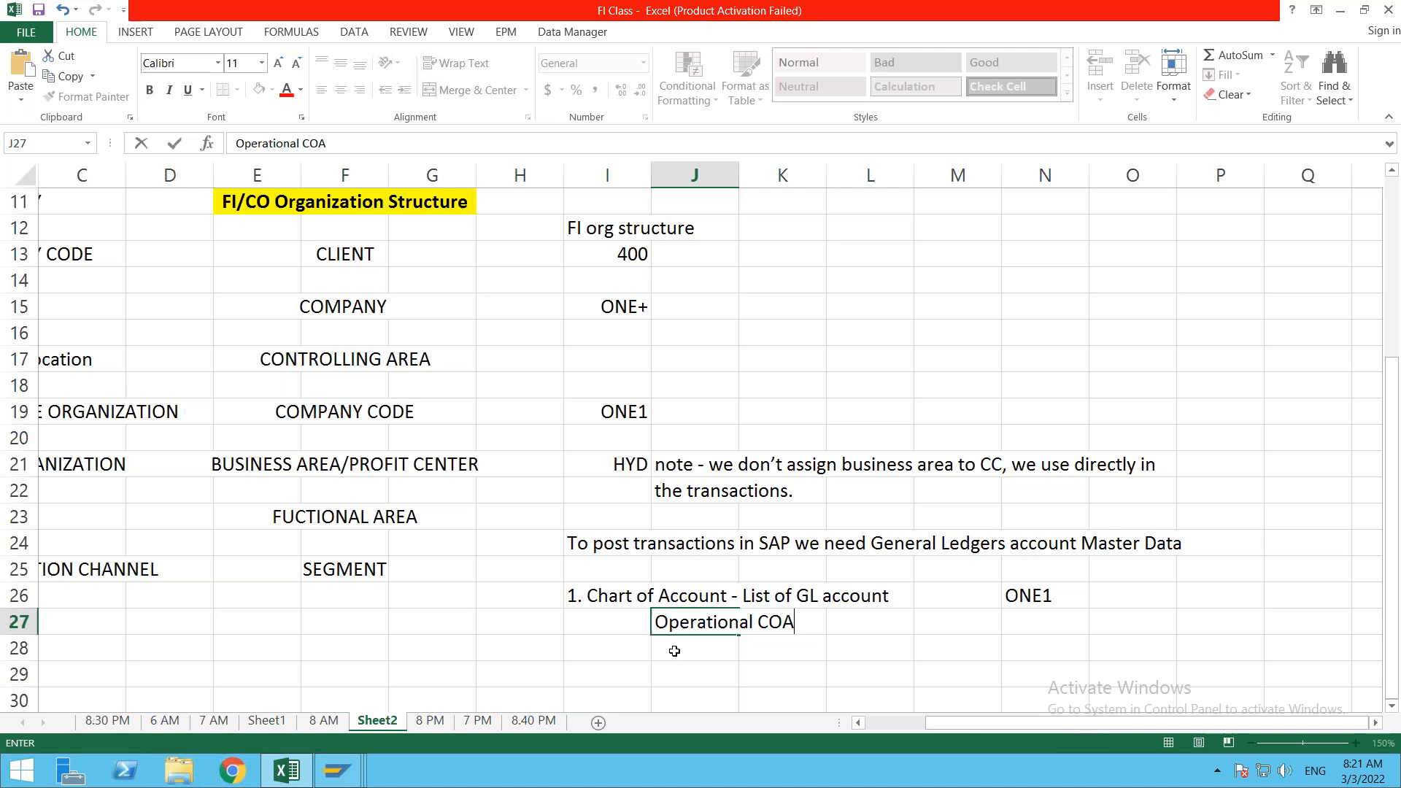
pyautogui.press('Return')
pyautogui.write('Co')
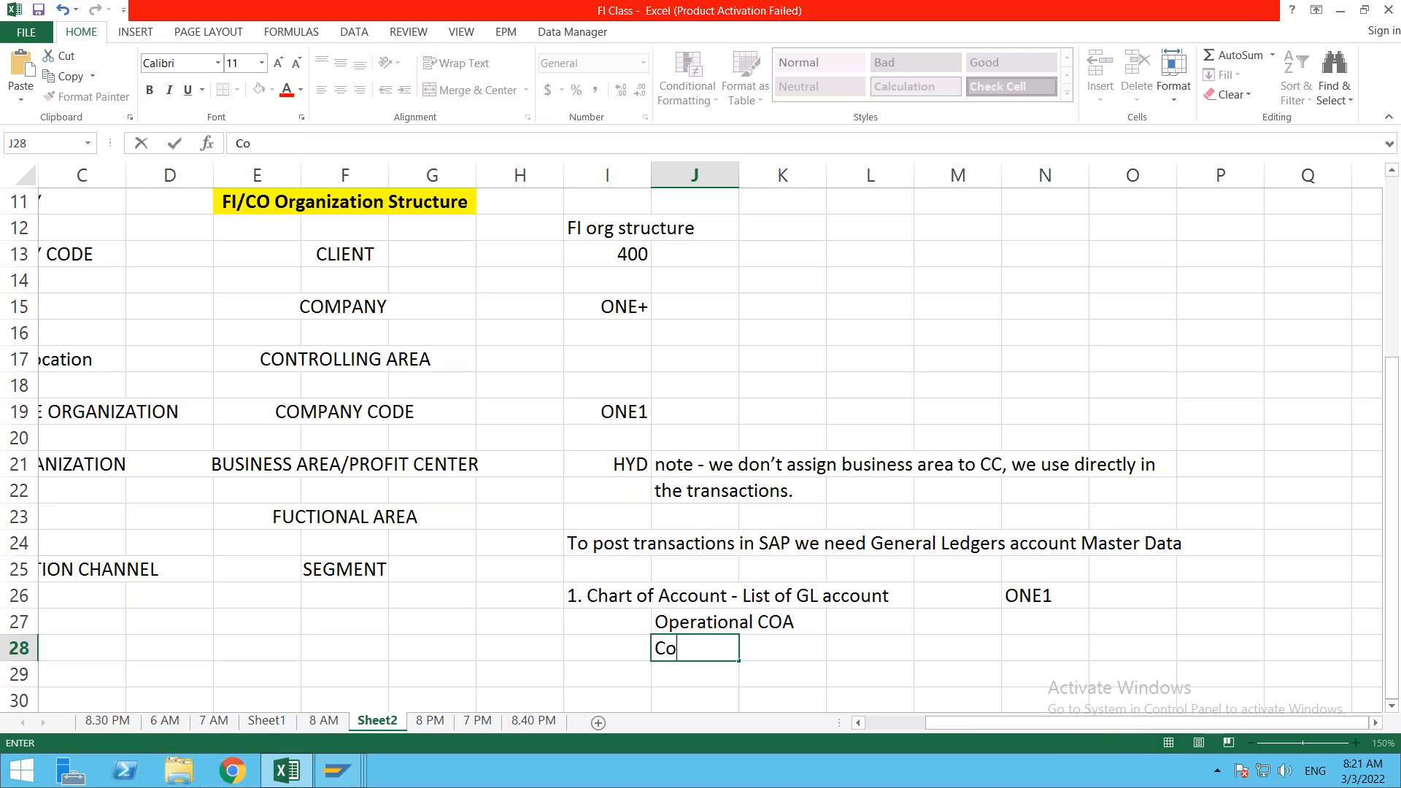
pyautogui.write('untry Spec')
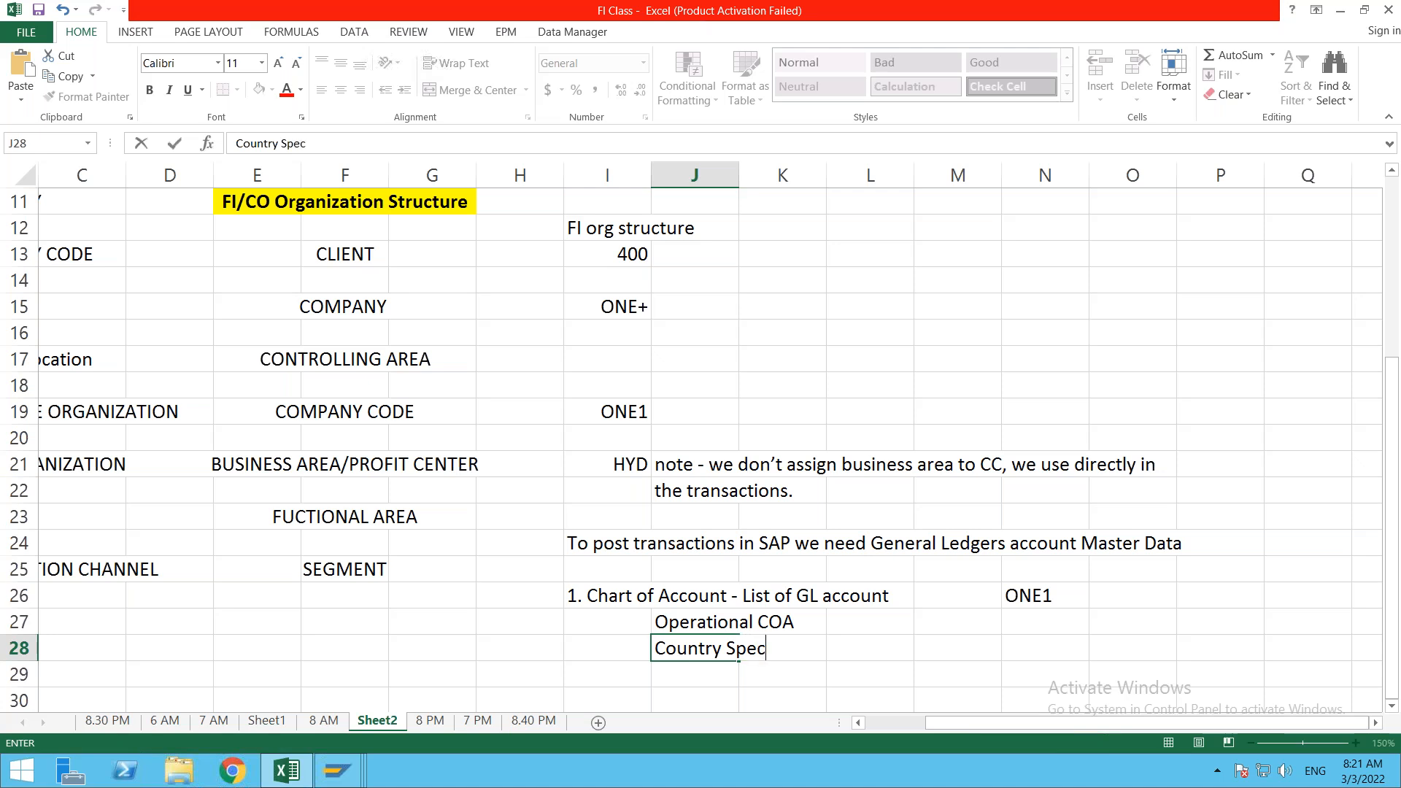
pyautogui.write('ific COA')
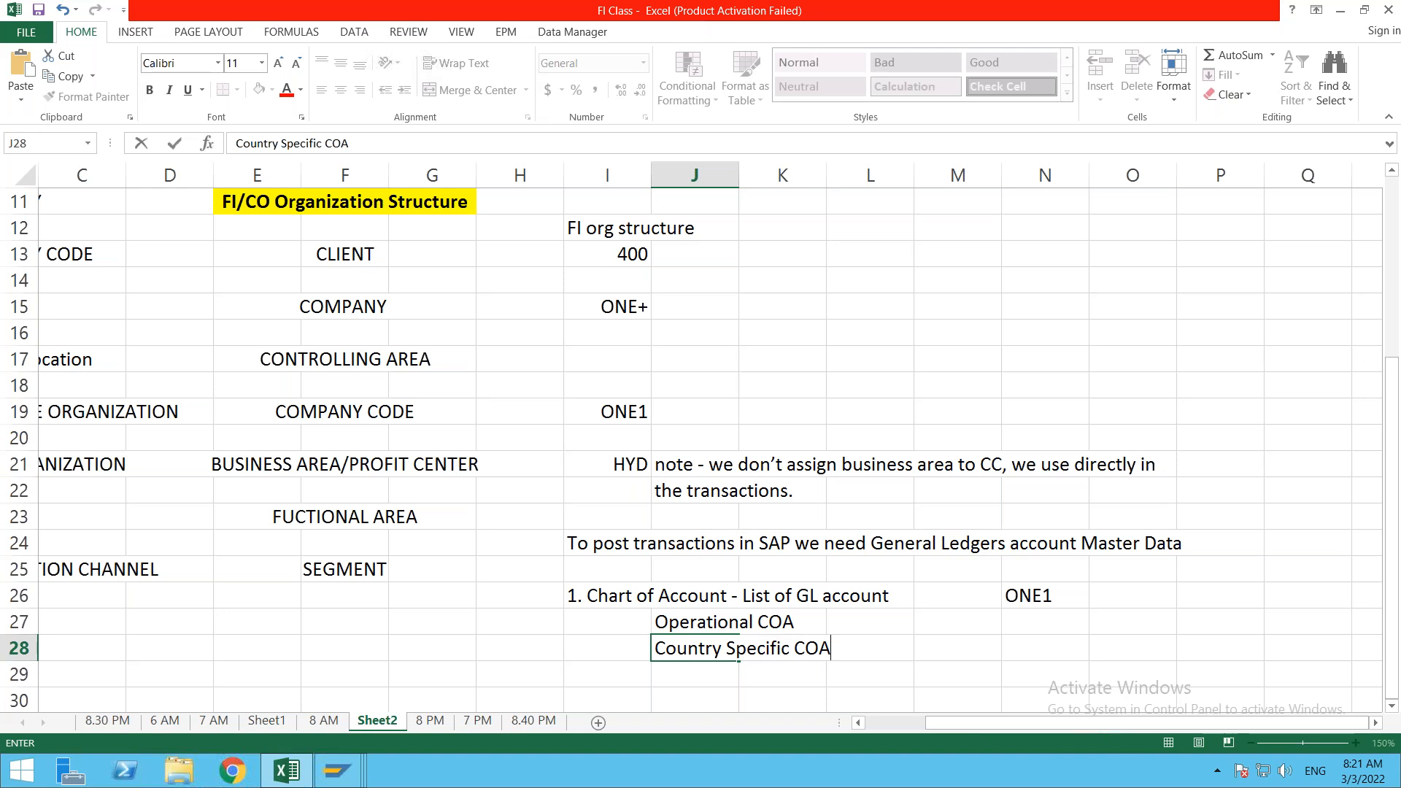
pyautogui.write(' (Opitional)')
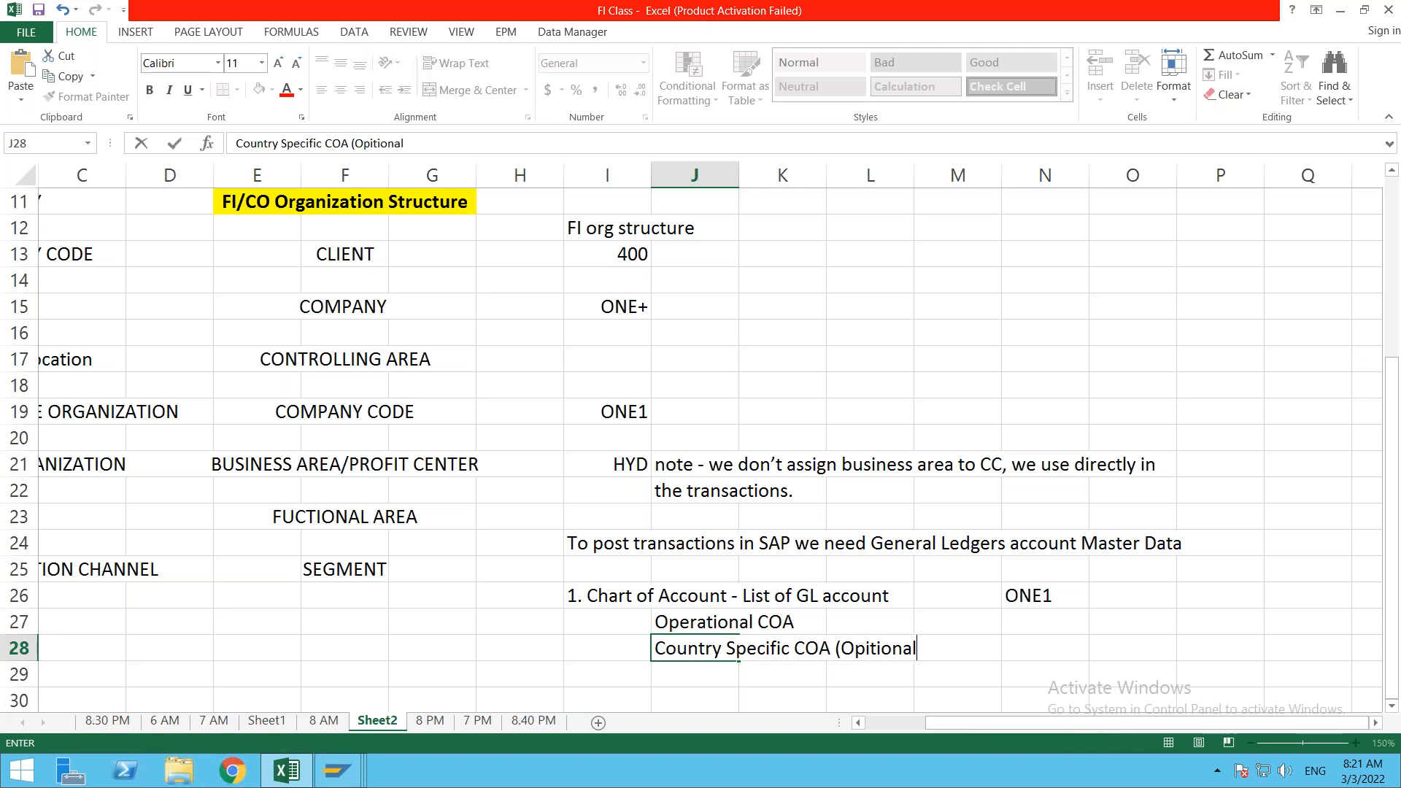
pyautogui.click(680, 680)
# Step: Add the Group COA line, used for Consolidated Reporting Purpose, in J29
pyautogui.write('Grou')
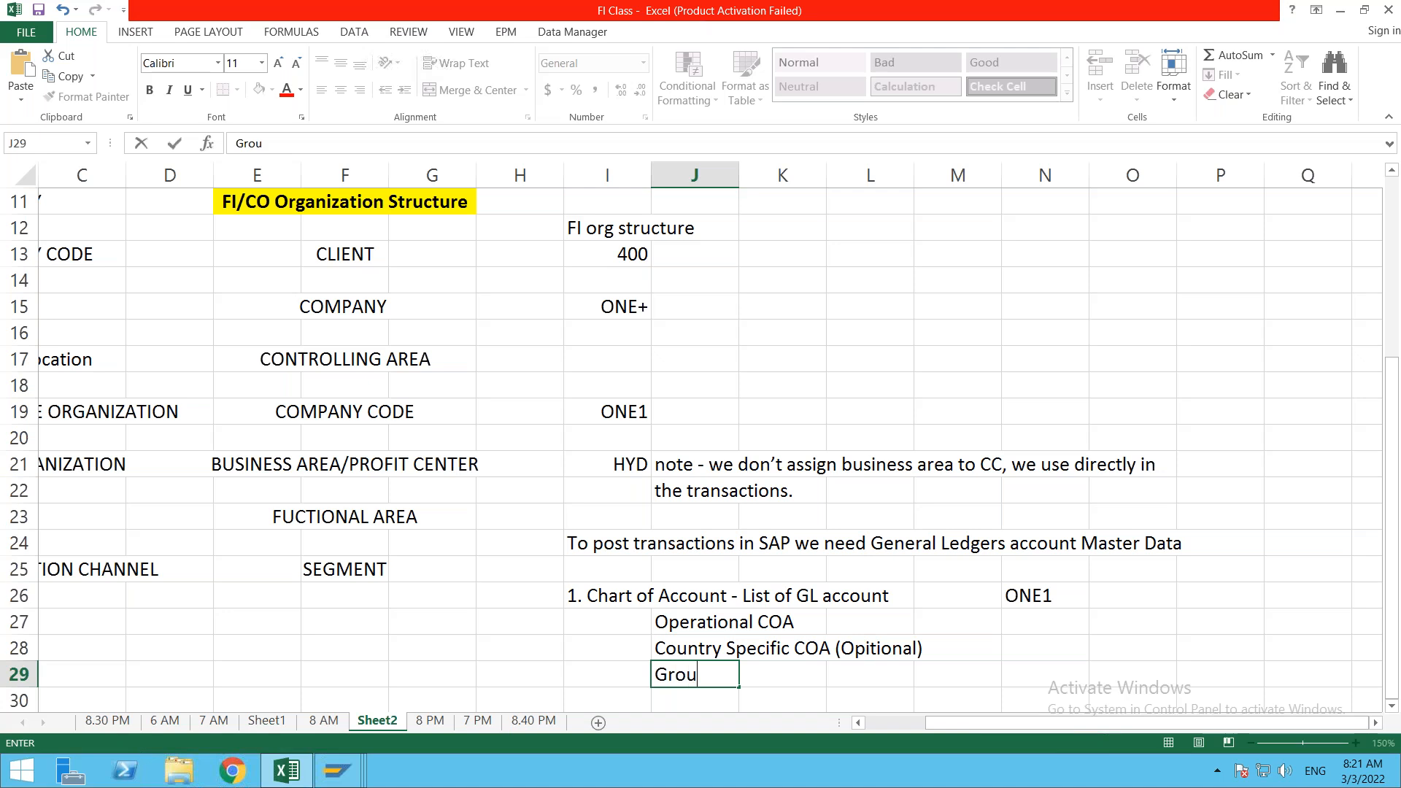
pyautogui.write('p COA - which is used for Conso')
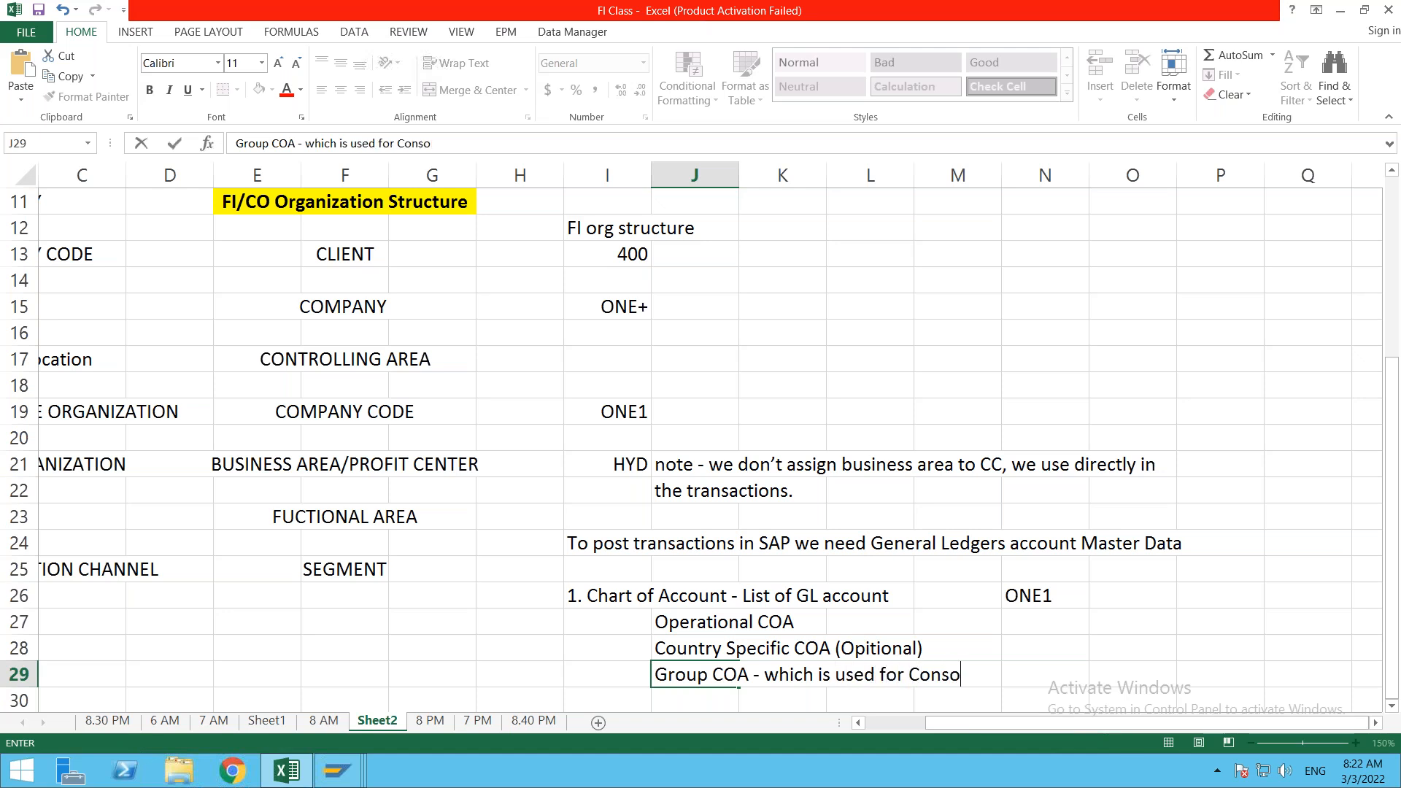
pyautogui.write('lo')
pyautogui.press('BackSpace')
pyautogui.write('idated Repor')
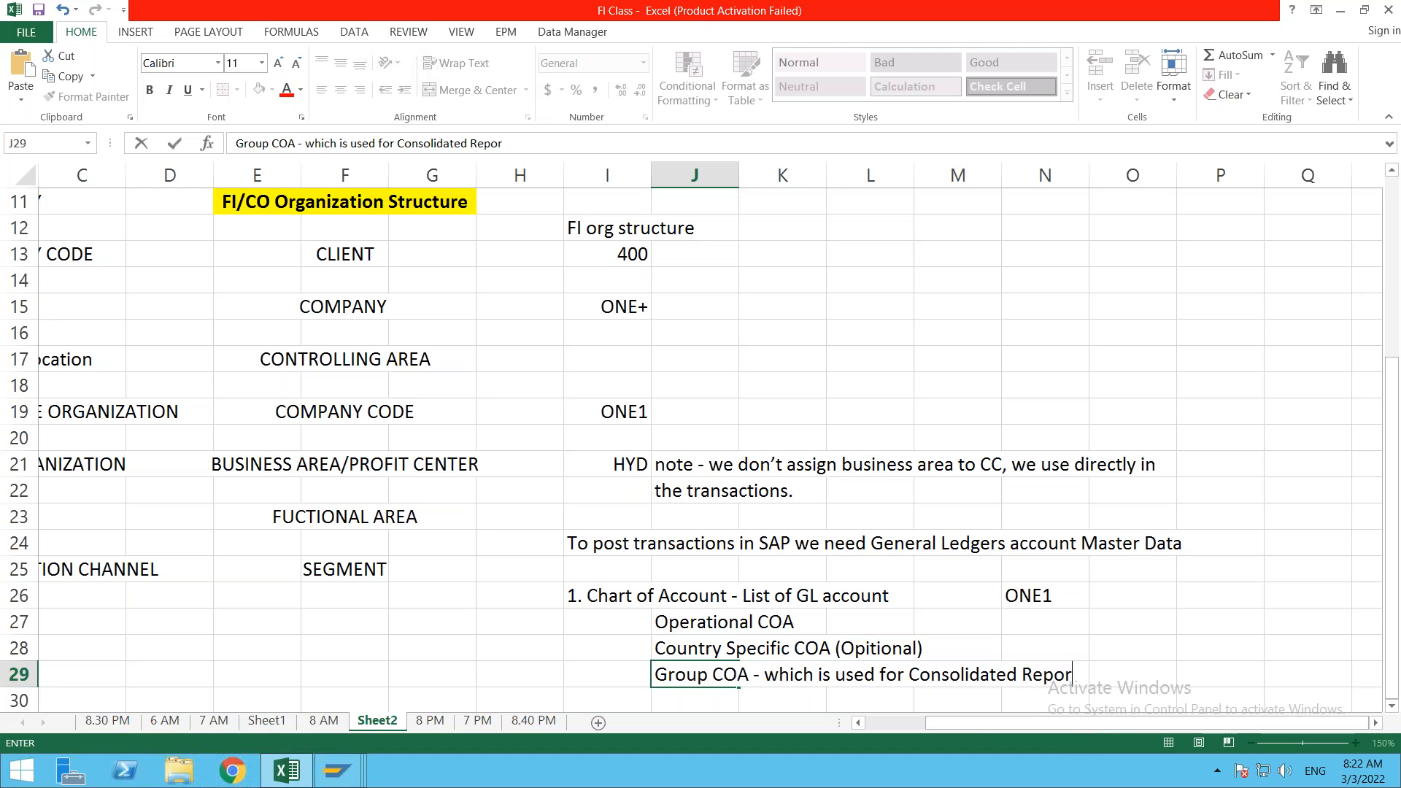
pyautogui.write('ting Purpose.')
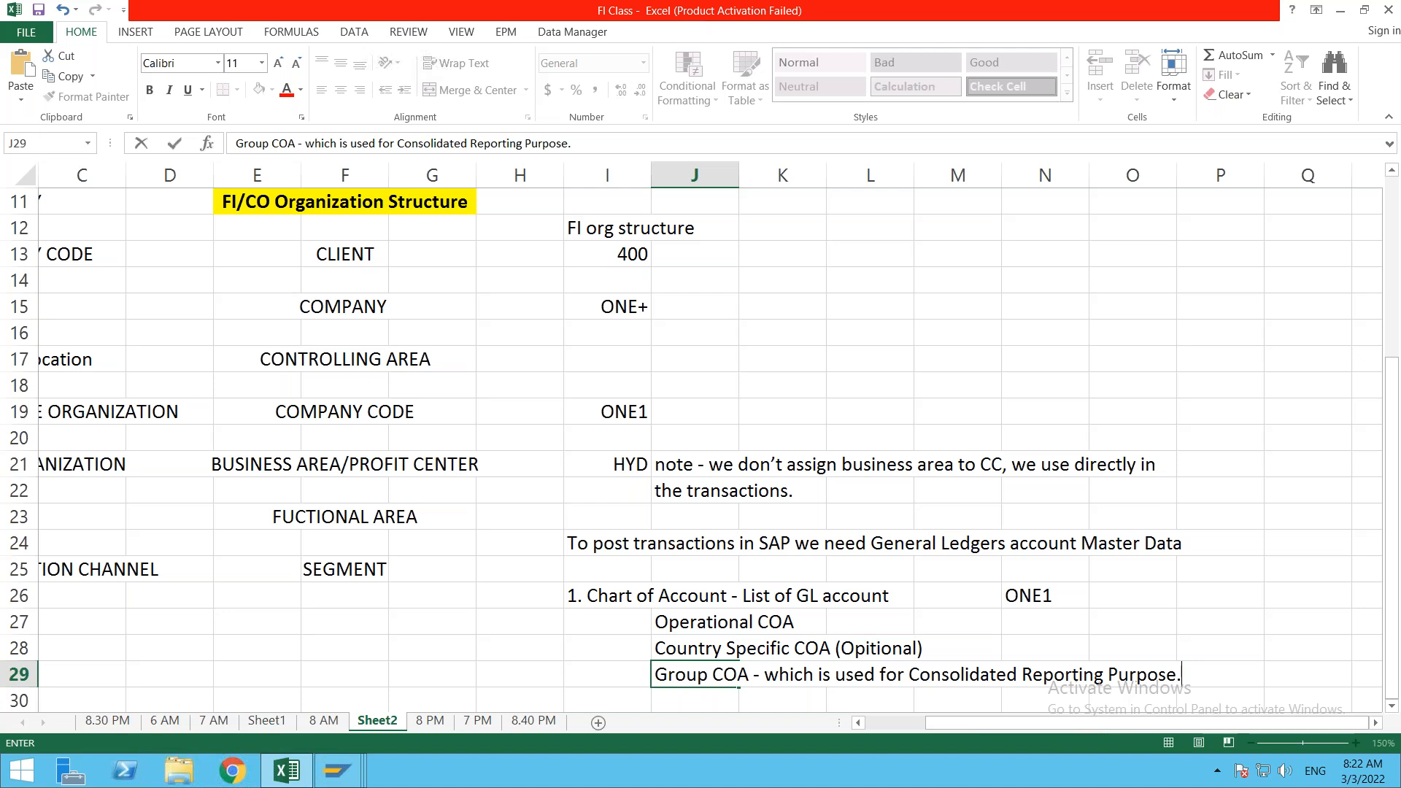
pyautogui.press('Return')
pyautogui.press('Down')
pyautogui.press('Down')
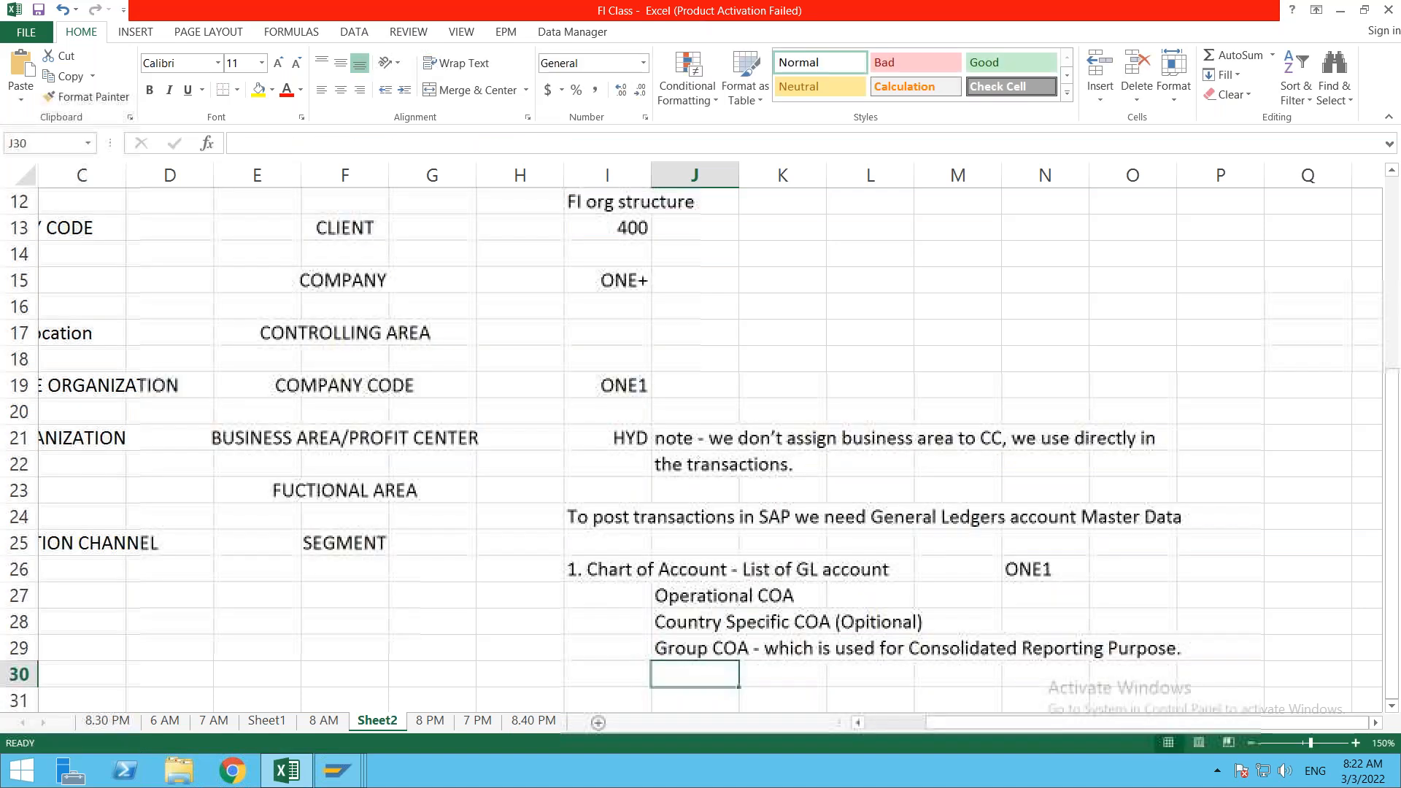
pyautogui.scroll(-1, 618, 622)
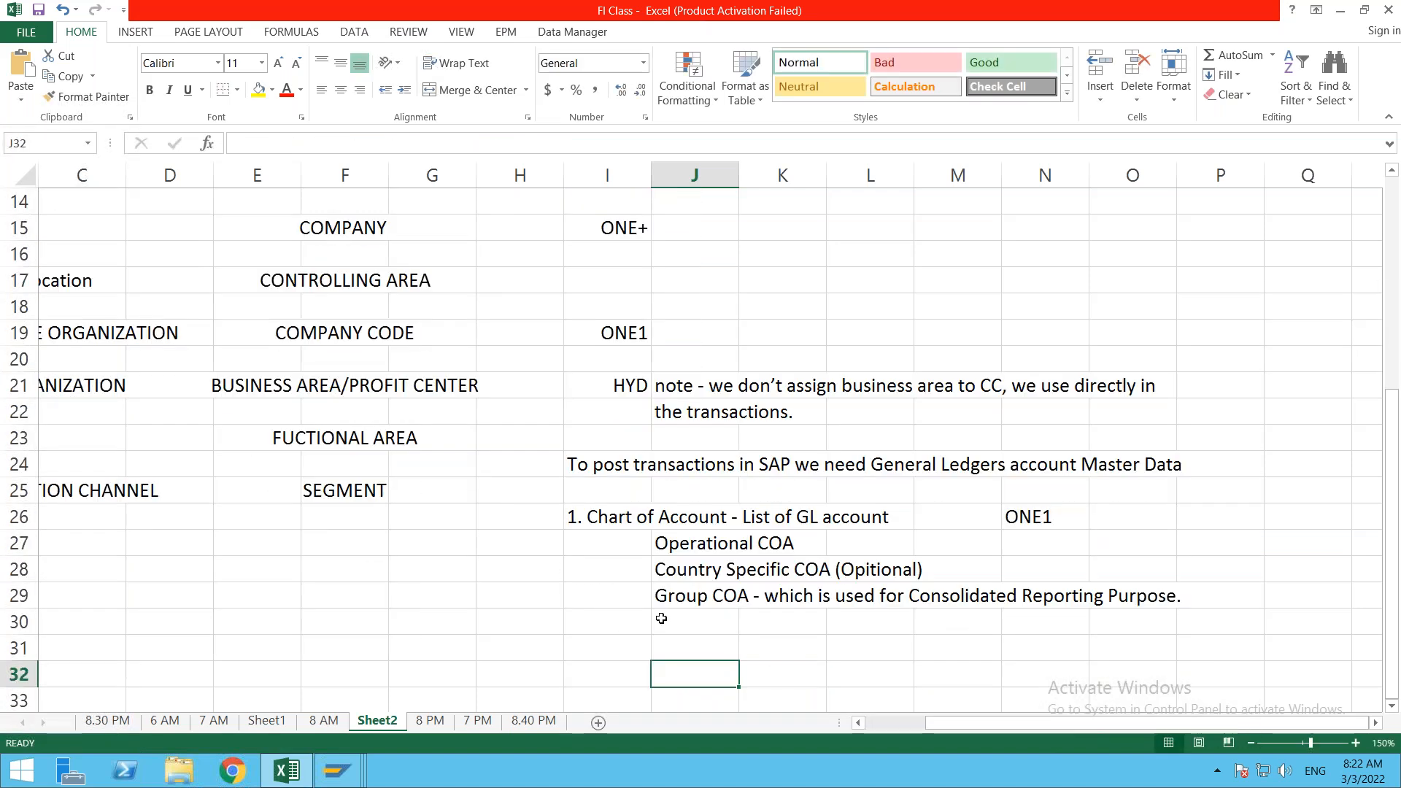
# Step: Add 'Note - assigned while creating Operational COAs' in cell J30
pyautogui.click(657, 620)
pyautogui.doubleClick(657, 620)
pyautogui.write('Note')
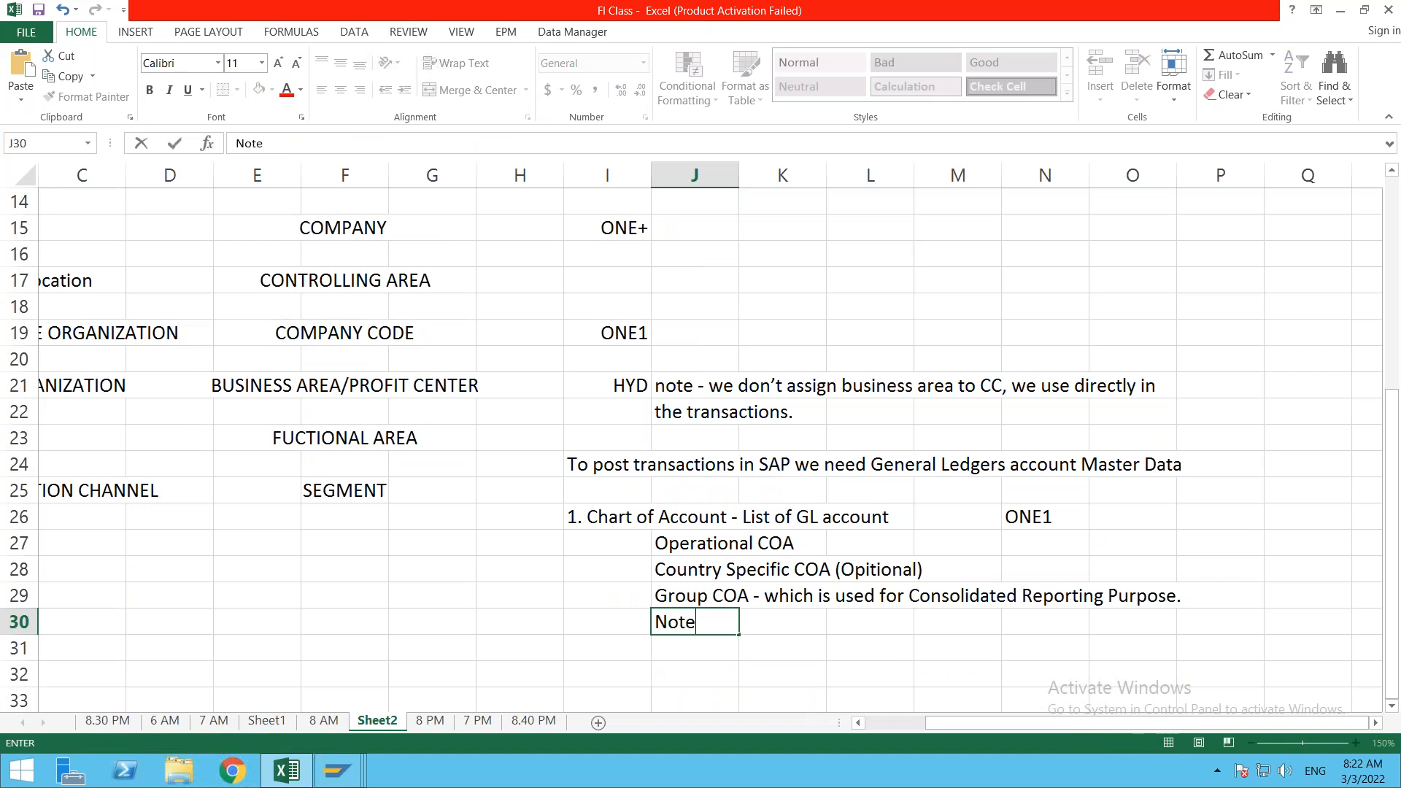
pyautogui.write(' - A')
pyautogui.press('BackSpace')
pyautogui.write('oper')
pyautogui.press('BackSpace')
pyautogui.press('BackSpace')
pyautogui.press('BackSpace')
pyautogui.press('BackSpace')
pyautogui.write('assigned ')
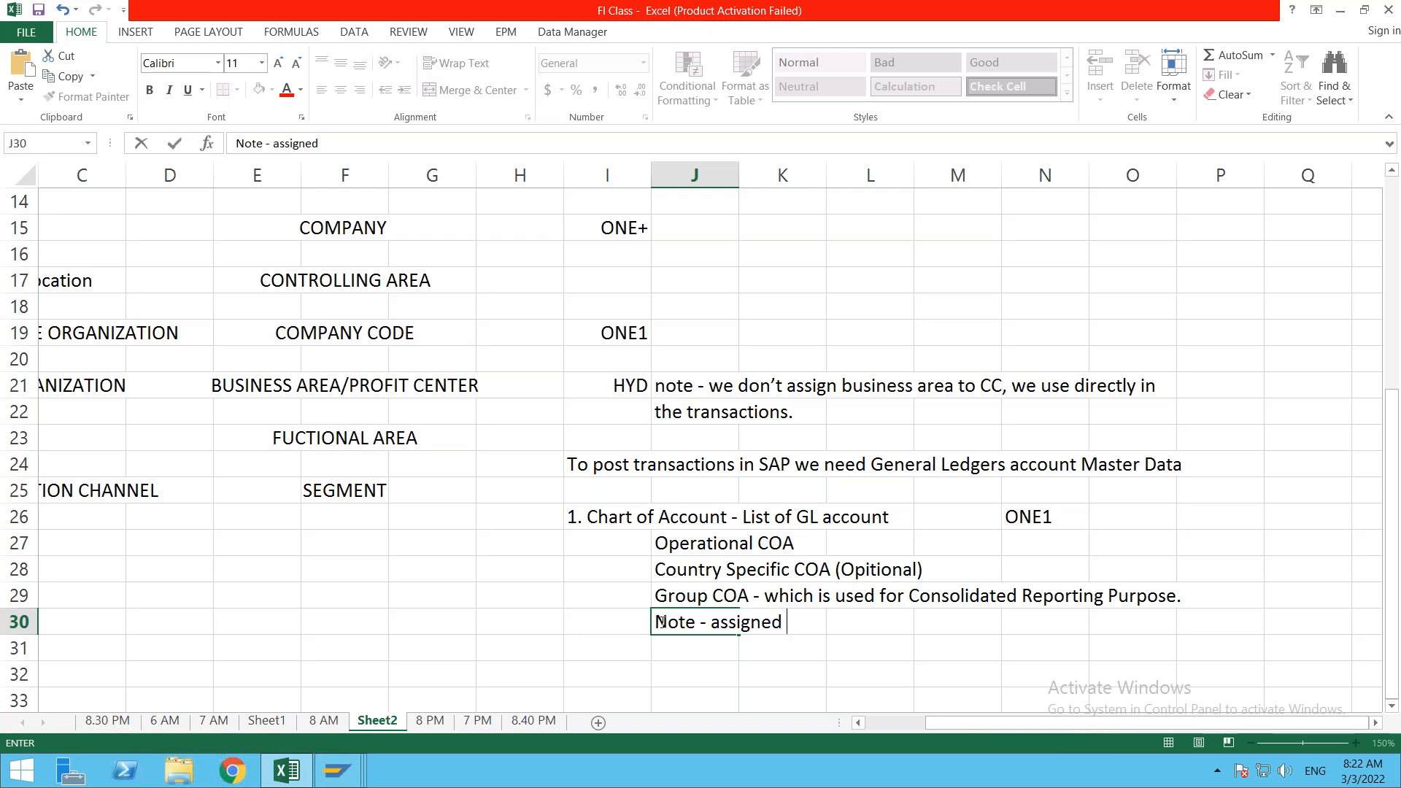
pyautogui.write('while creating Operational COAs')
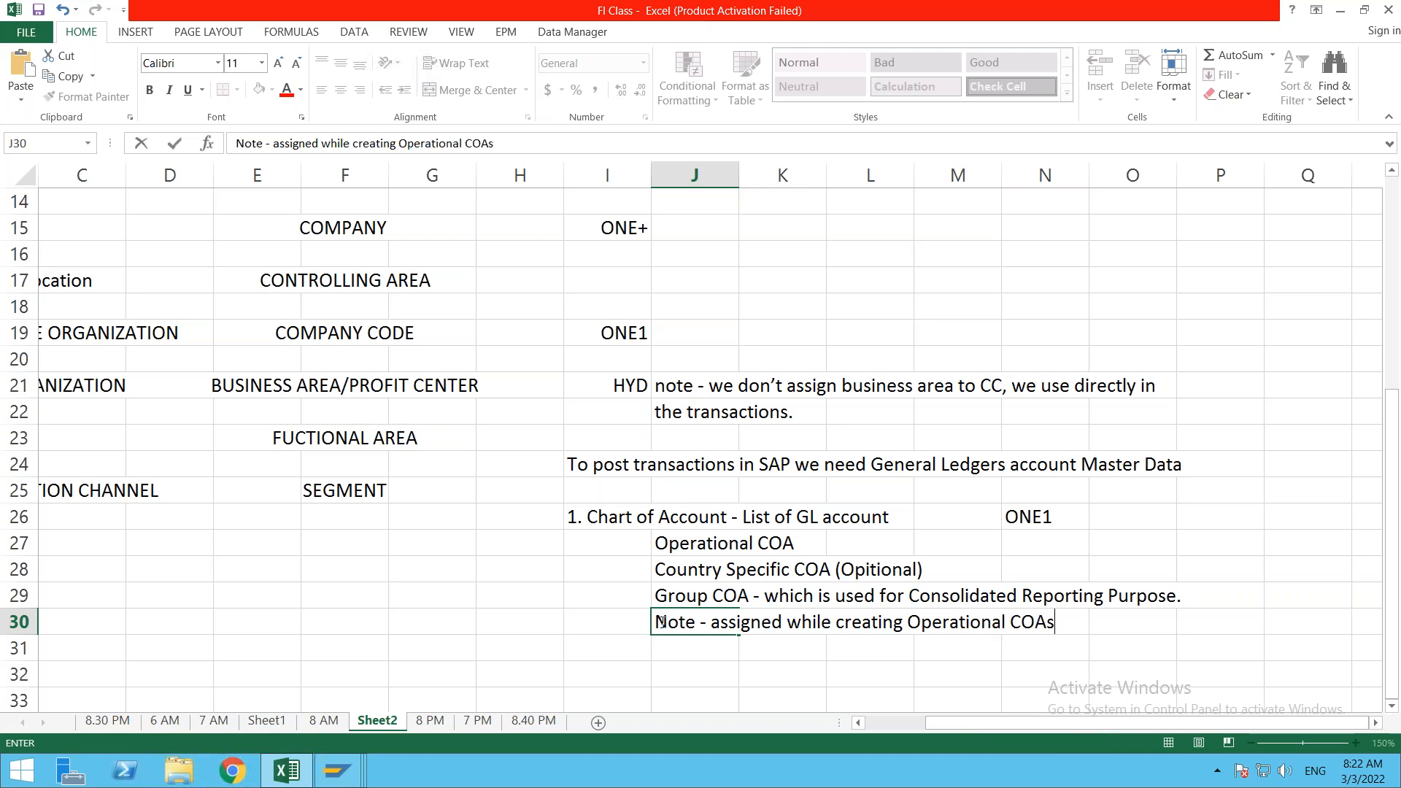
pyautogui.hotkey('ctrl', 'Return')
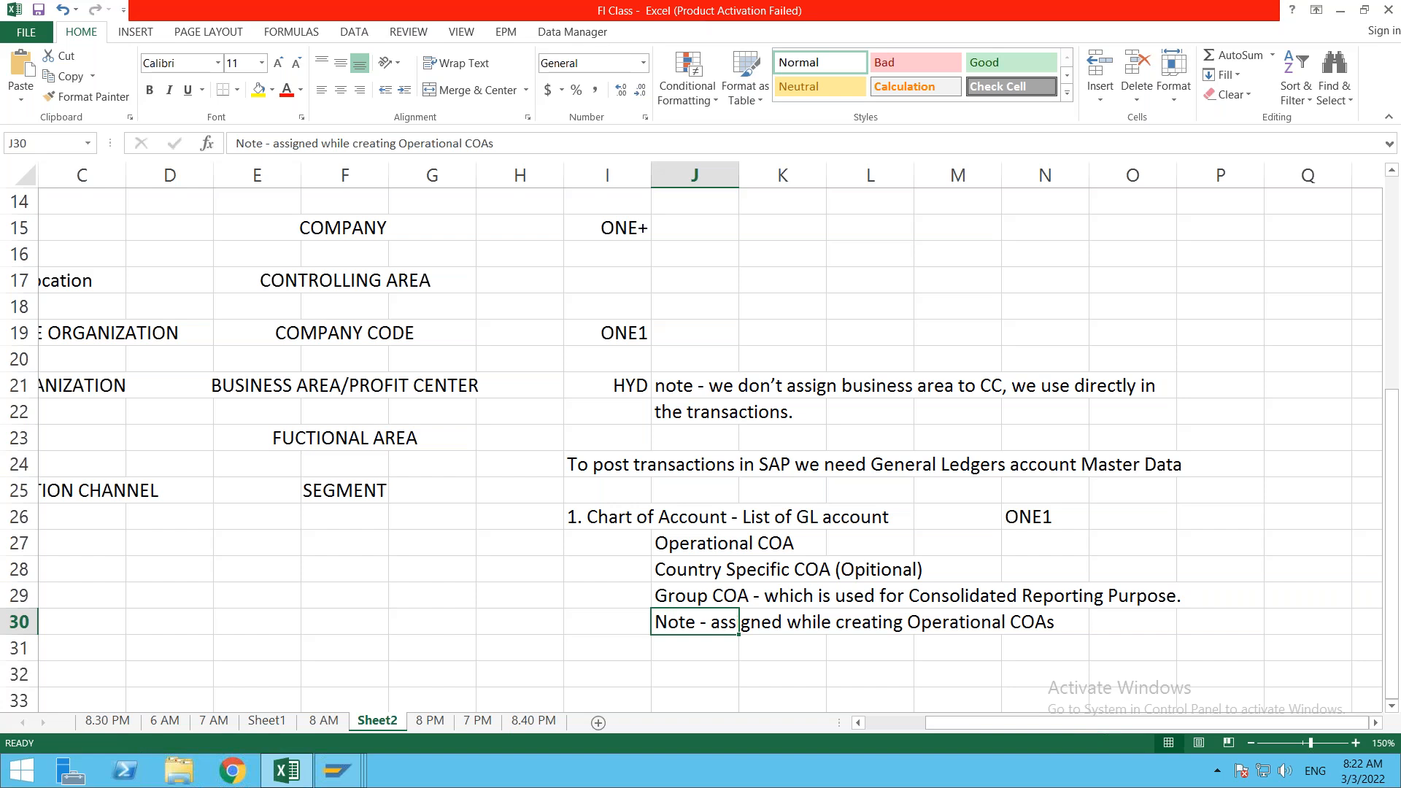
pyautogui.click(753, 644)
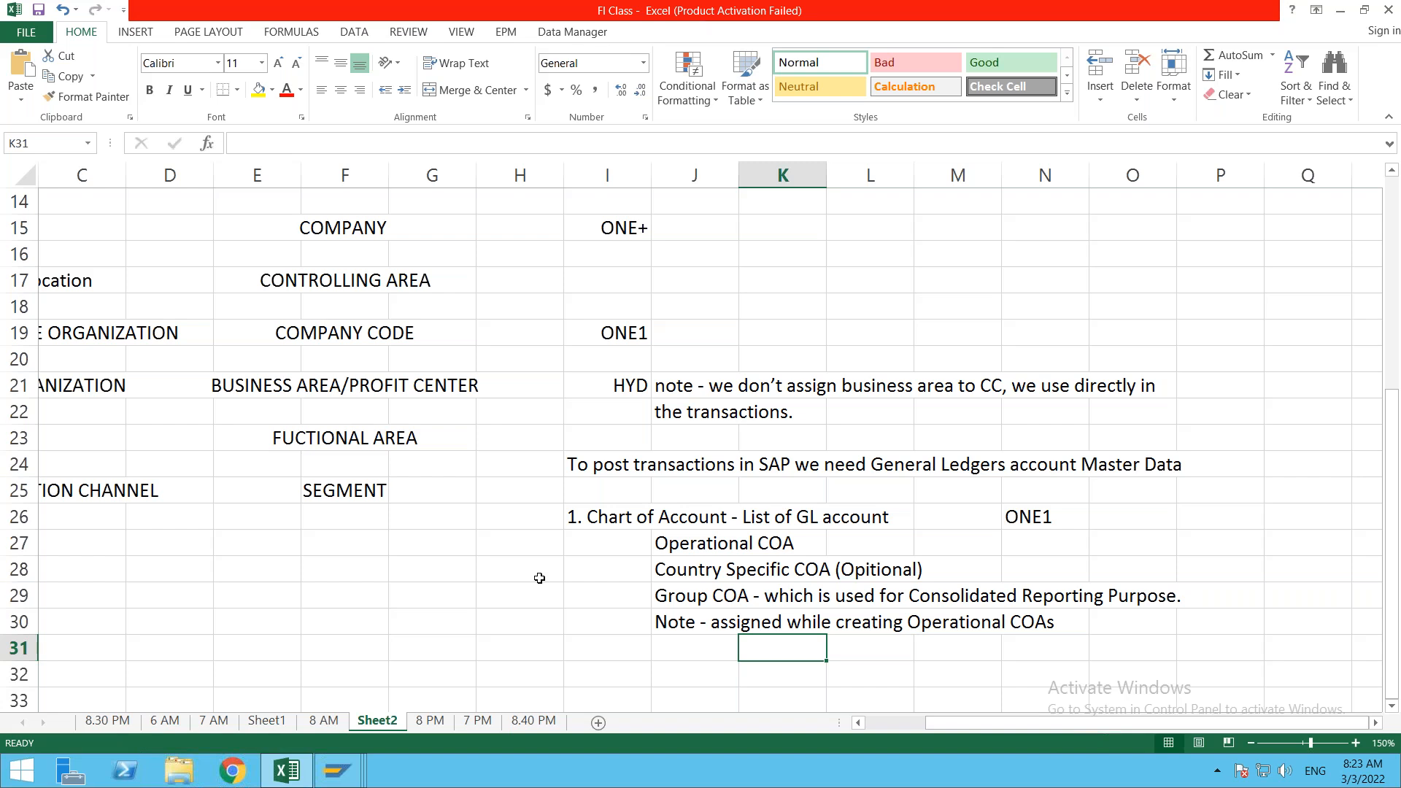
pyautogui.click(350, 768)
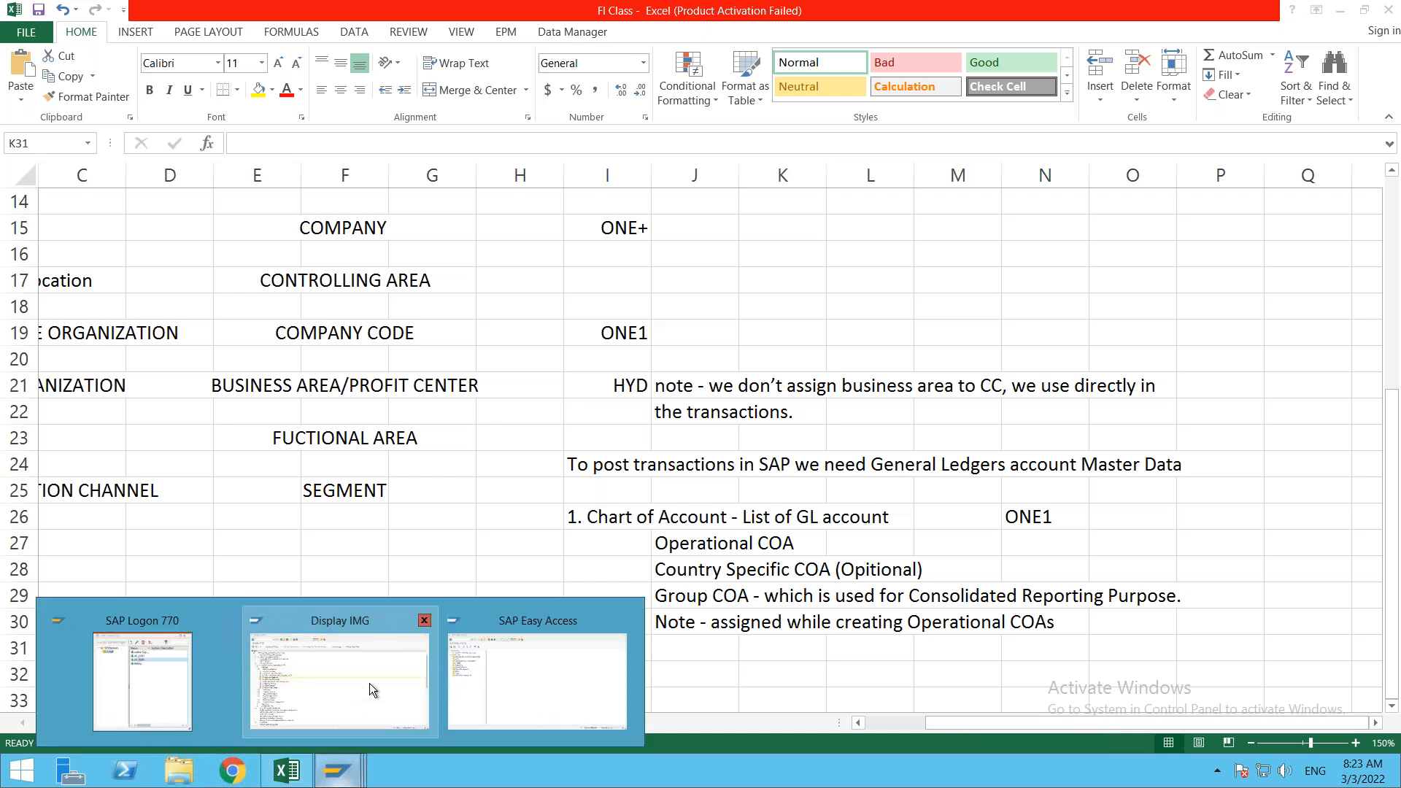
# Step: Collapse Enterprise Structure and expand Financial Accounting down to G/L Accounts Preparations
pyautogui.click(343, 695)
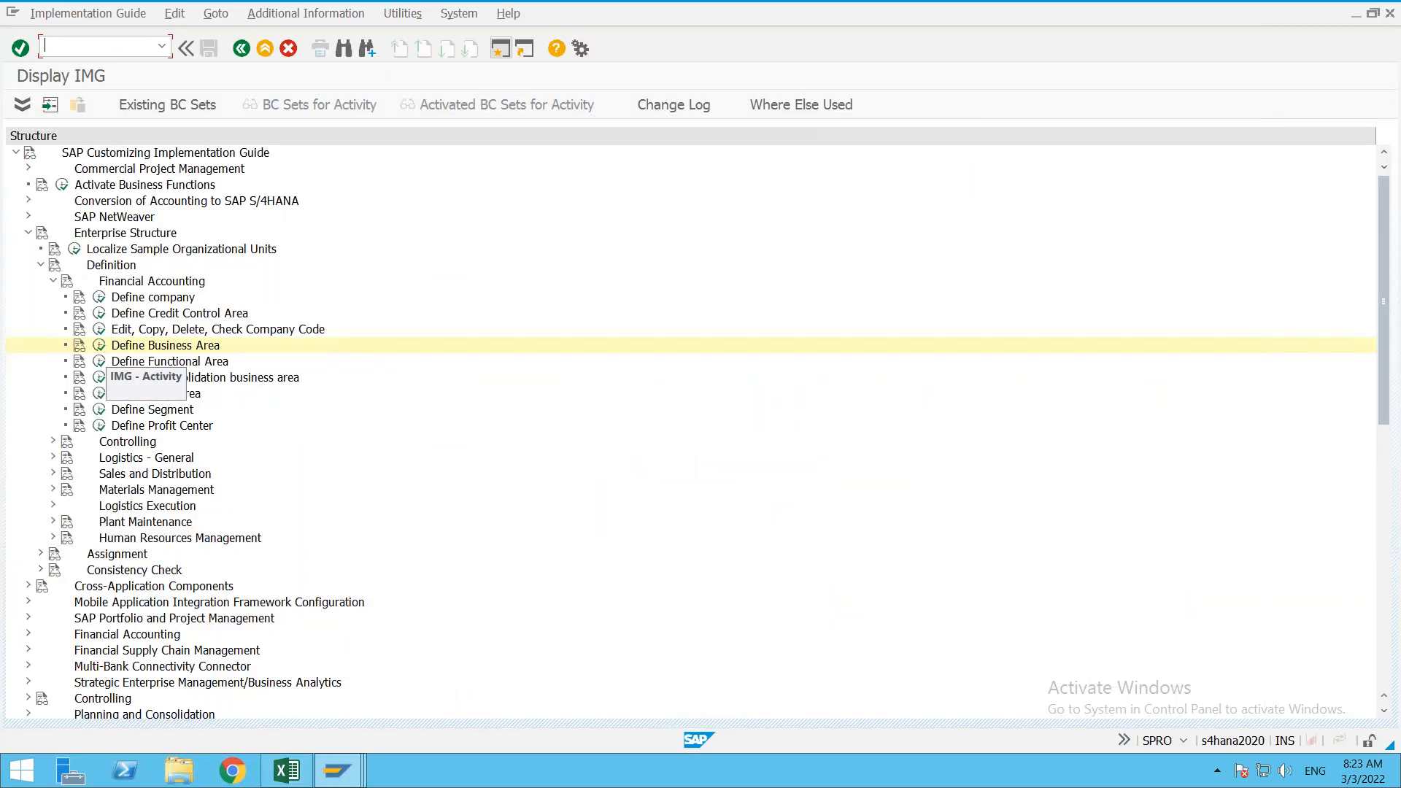
pyautogui.click(53, 281)
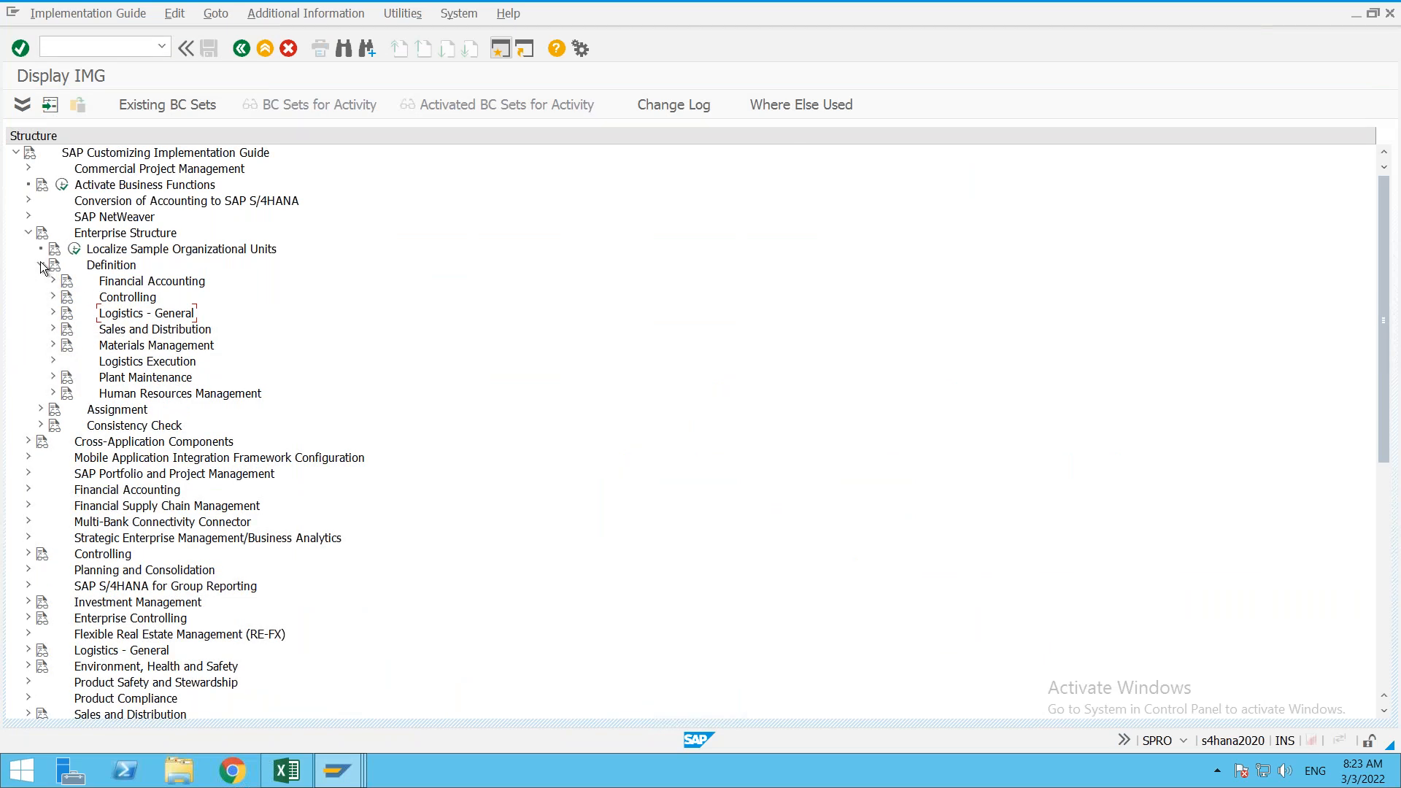
pyautogui.click(41, 264)
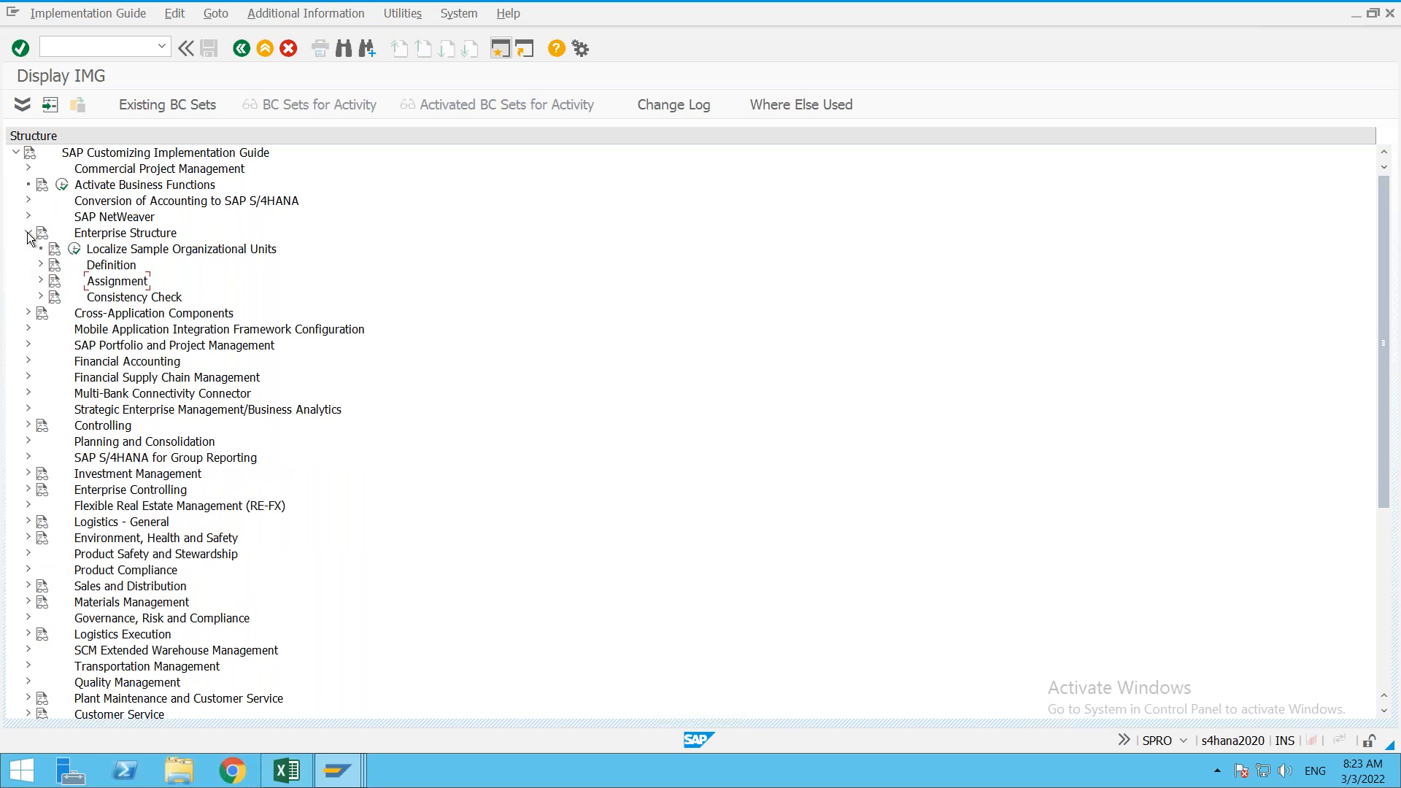
pyautogui.click(28, 235)
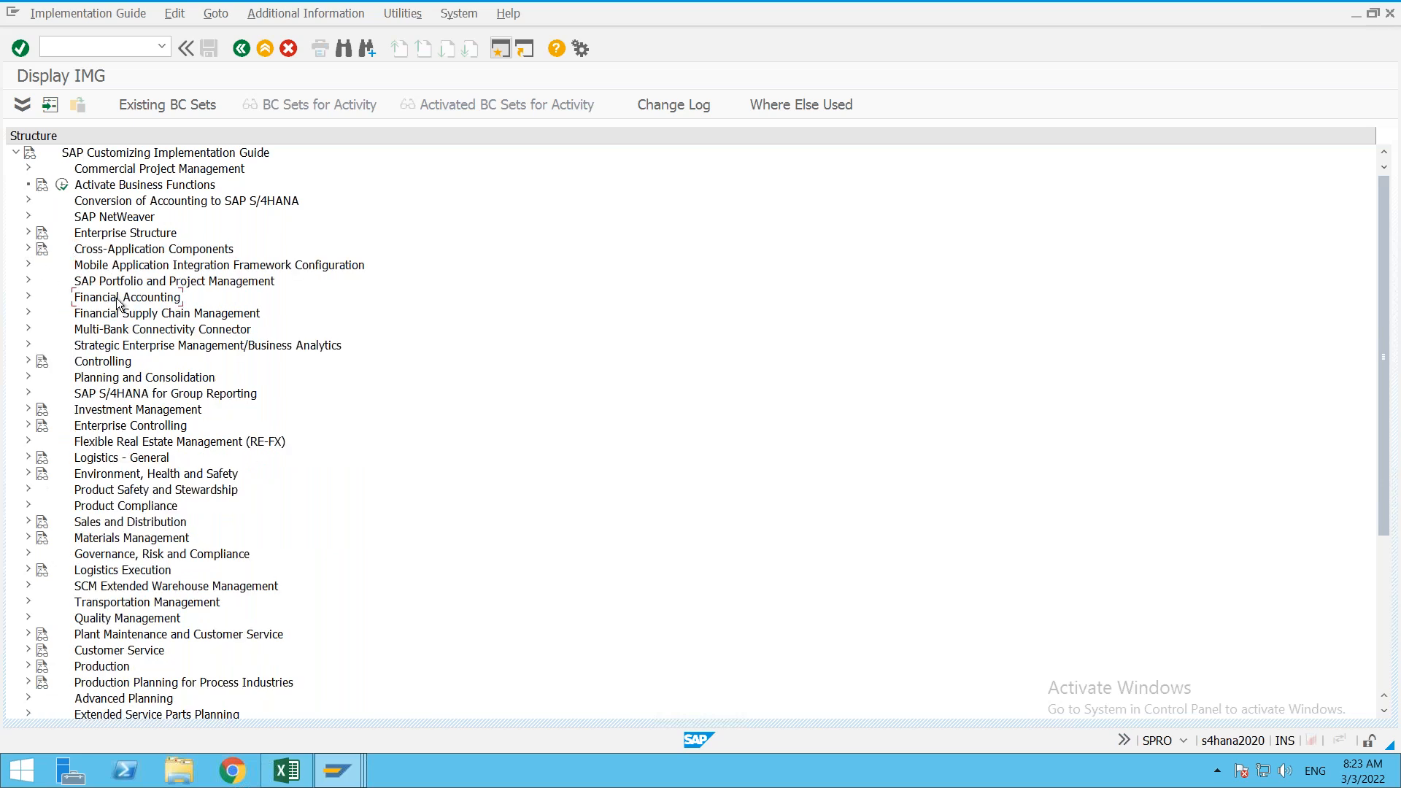
pyautogui.doubleClick(119, 301)
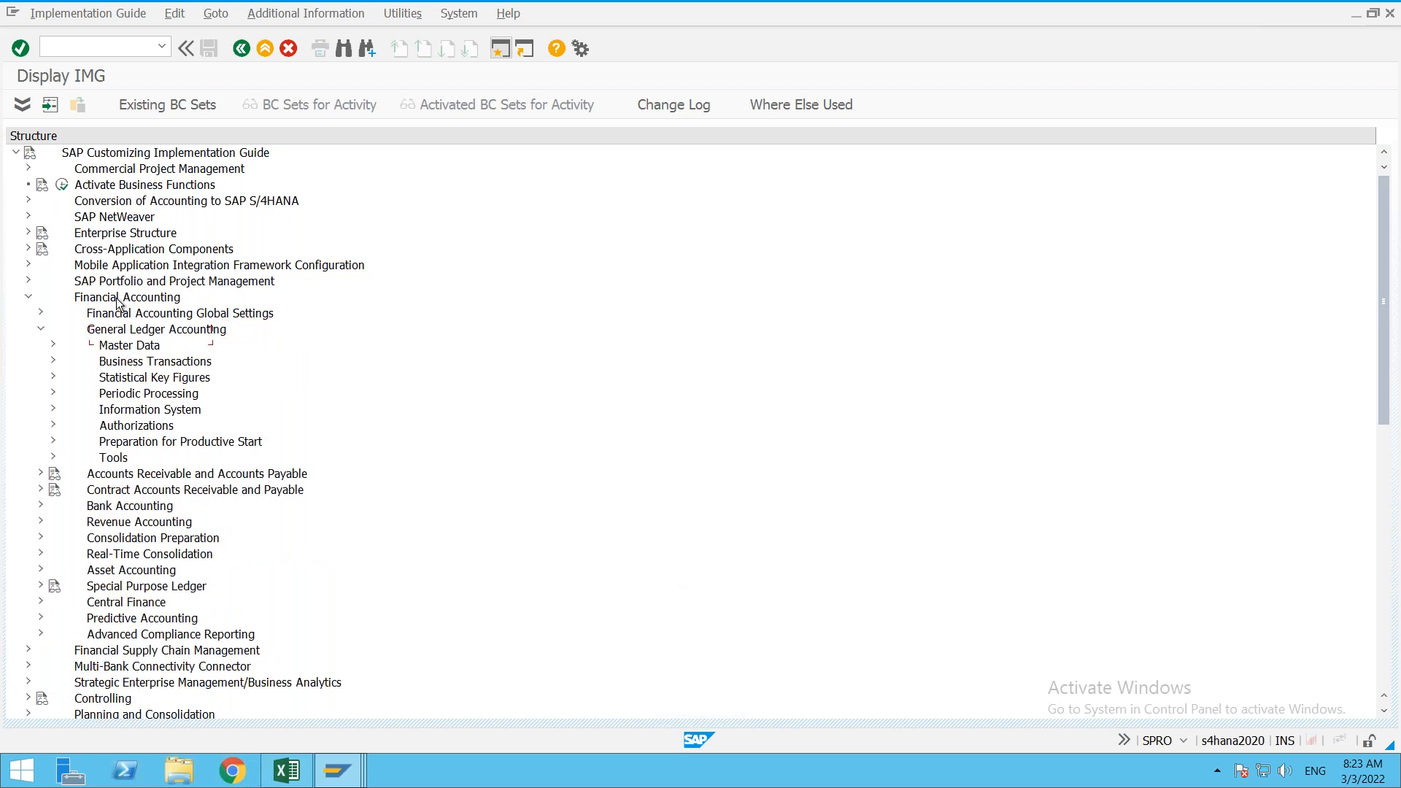
pyautogui.press('Right')
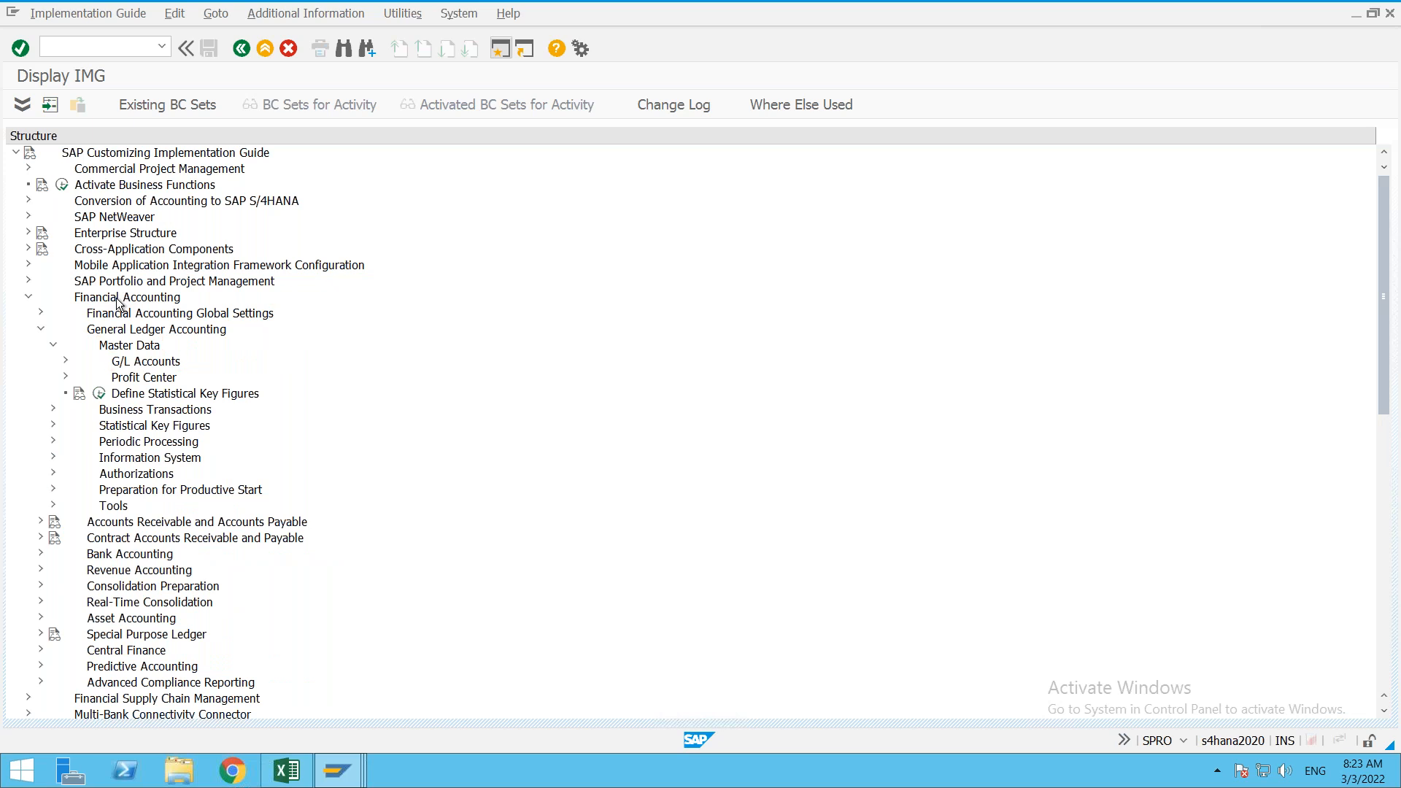
pyautogui.press('Down')
pyautogui.press('Right')
pyautogui.press('Right')
pyautogui.press('Down')
pyautogui.press('Down')
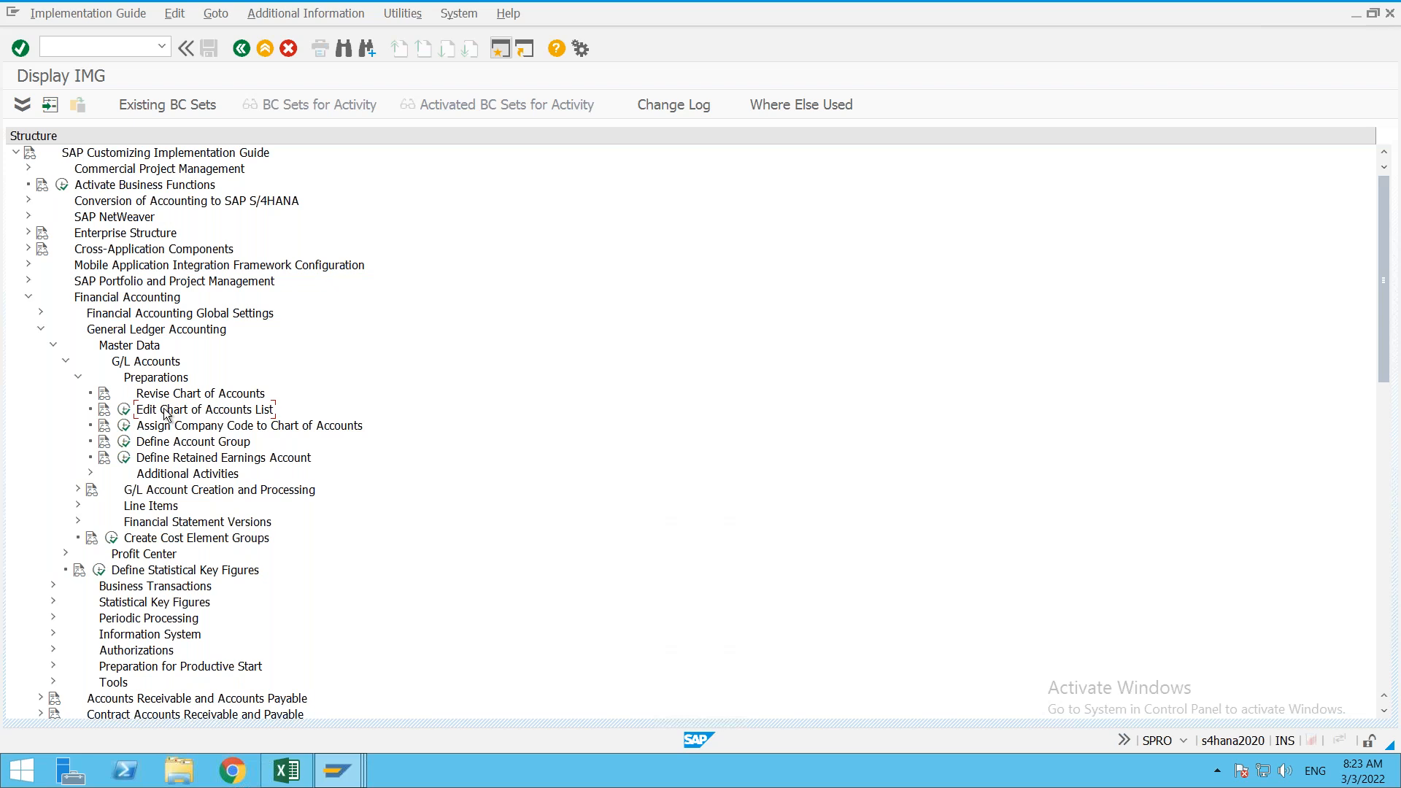
# Step: Show the IMG activity keys beside the tree and widen the key column
pyautogui.click(323, 16)
pyautogui.moveTo(360, 32)
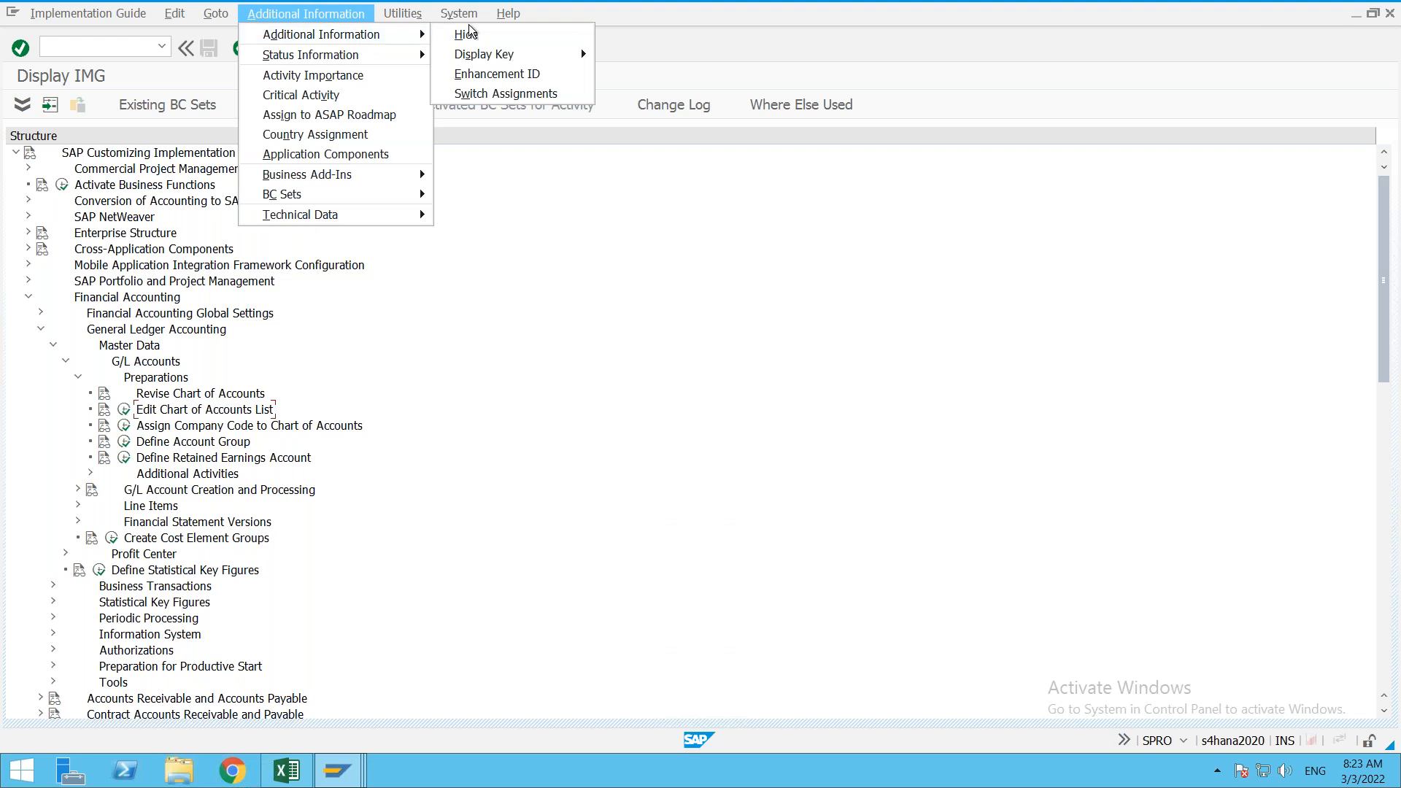
pyautogui.moveTo(494, 57)
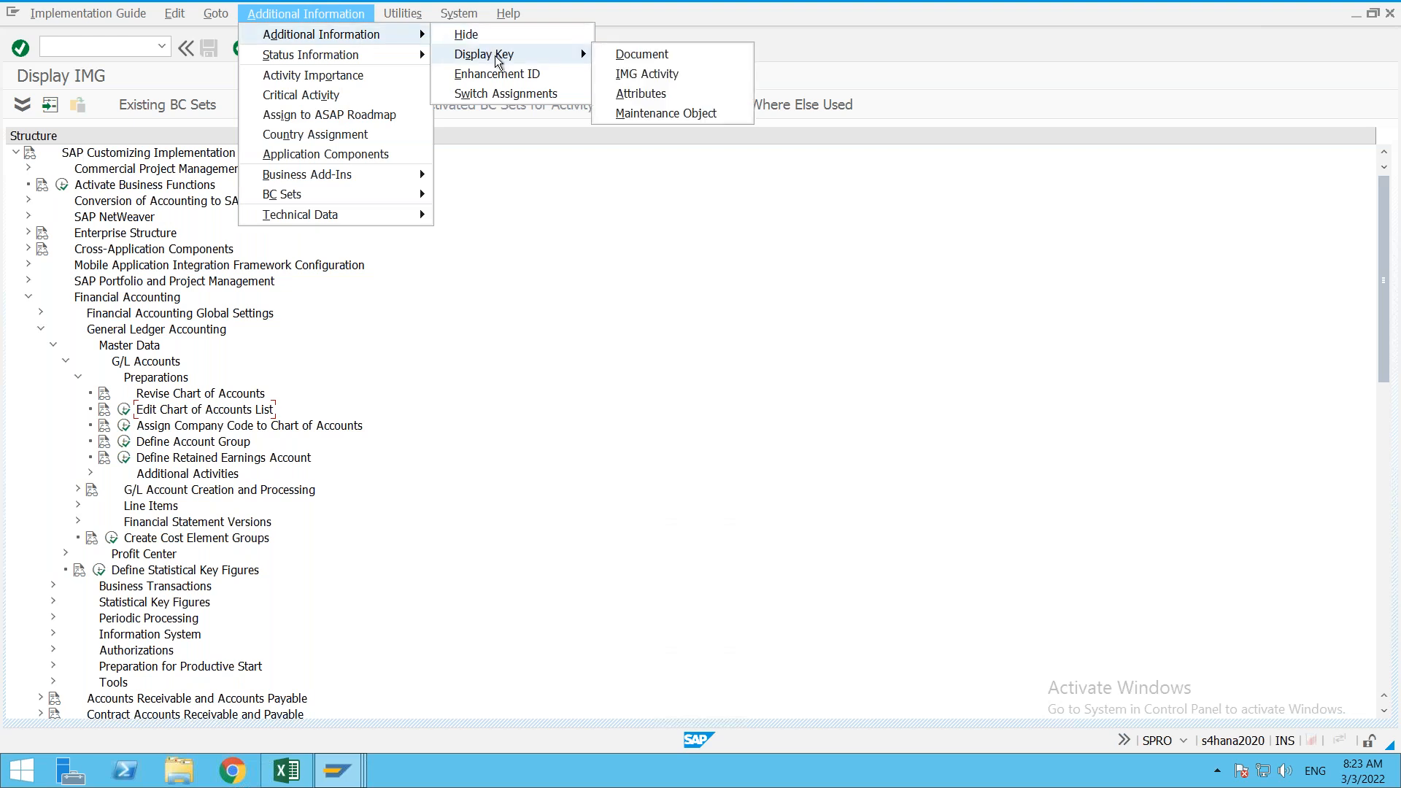
pyautogui.click(646, 73)
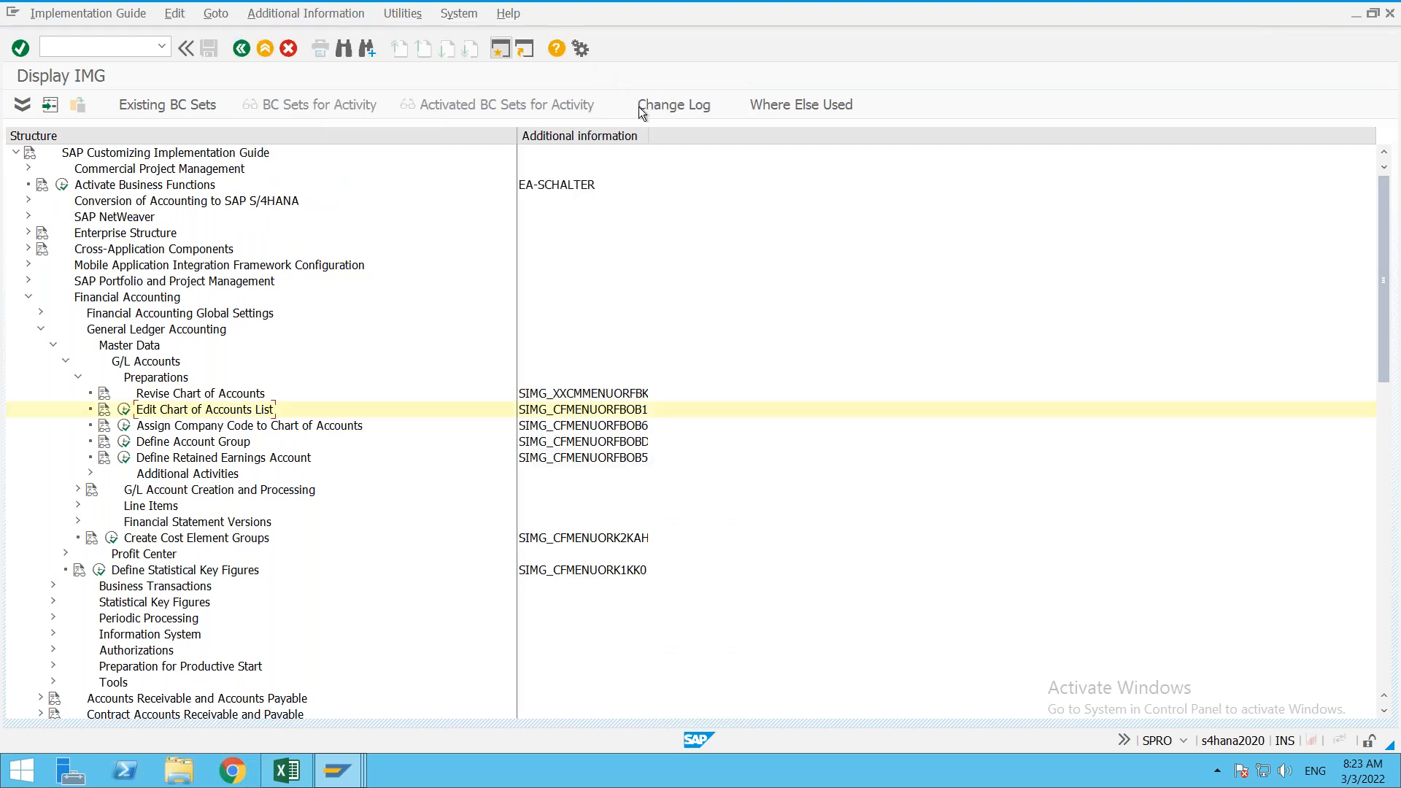
pyautogui.moveTo(650, 139); pyautogui.dragTo(717, 138)
# Step: Run Edit Chart of Accounts List (OB13) and start a new entry
pyautogui.click(124, 410)
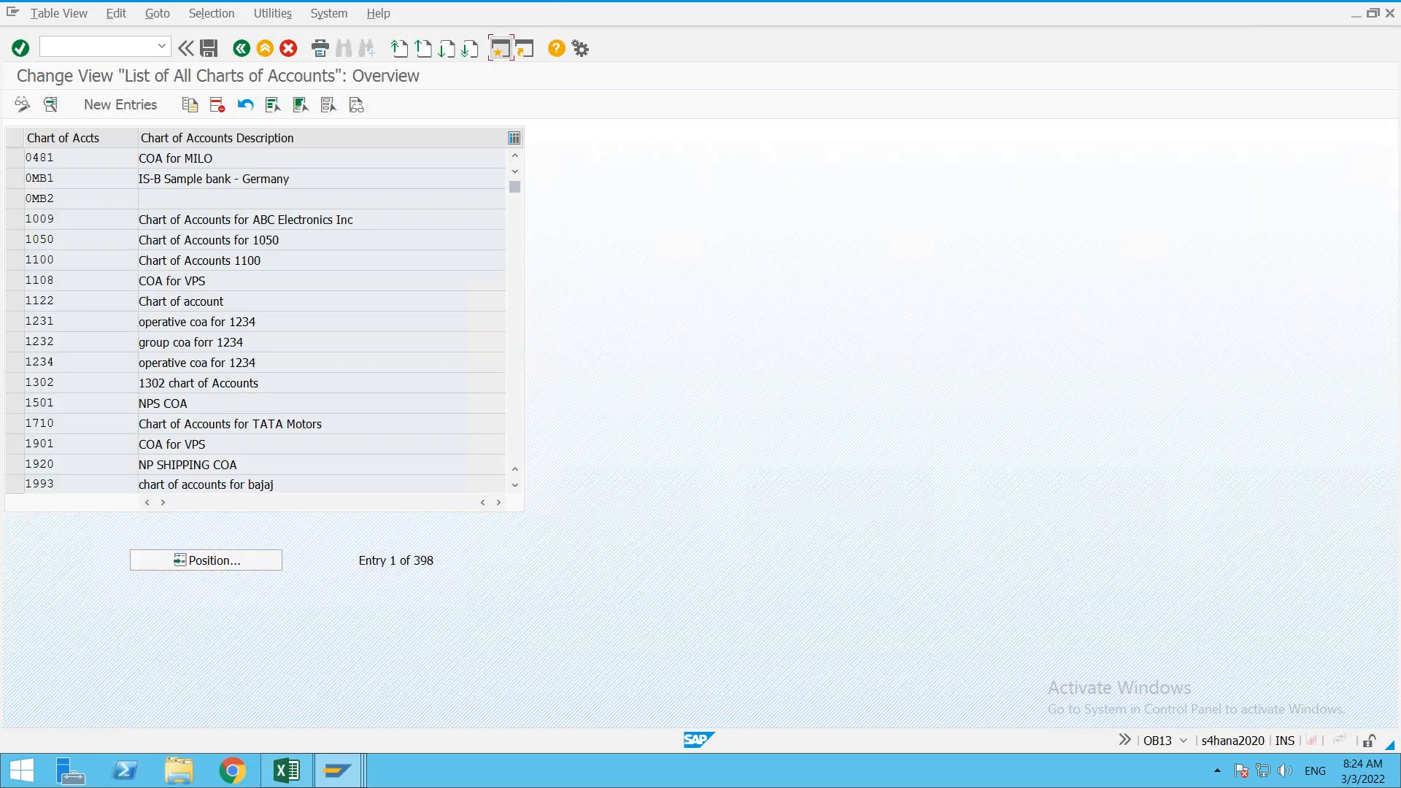
pyautogui.click(242, 47)
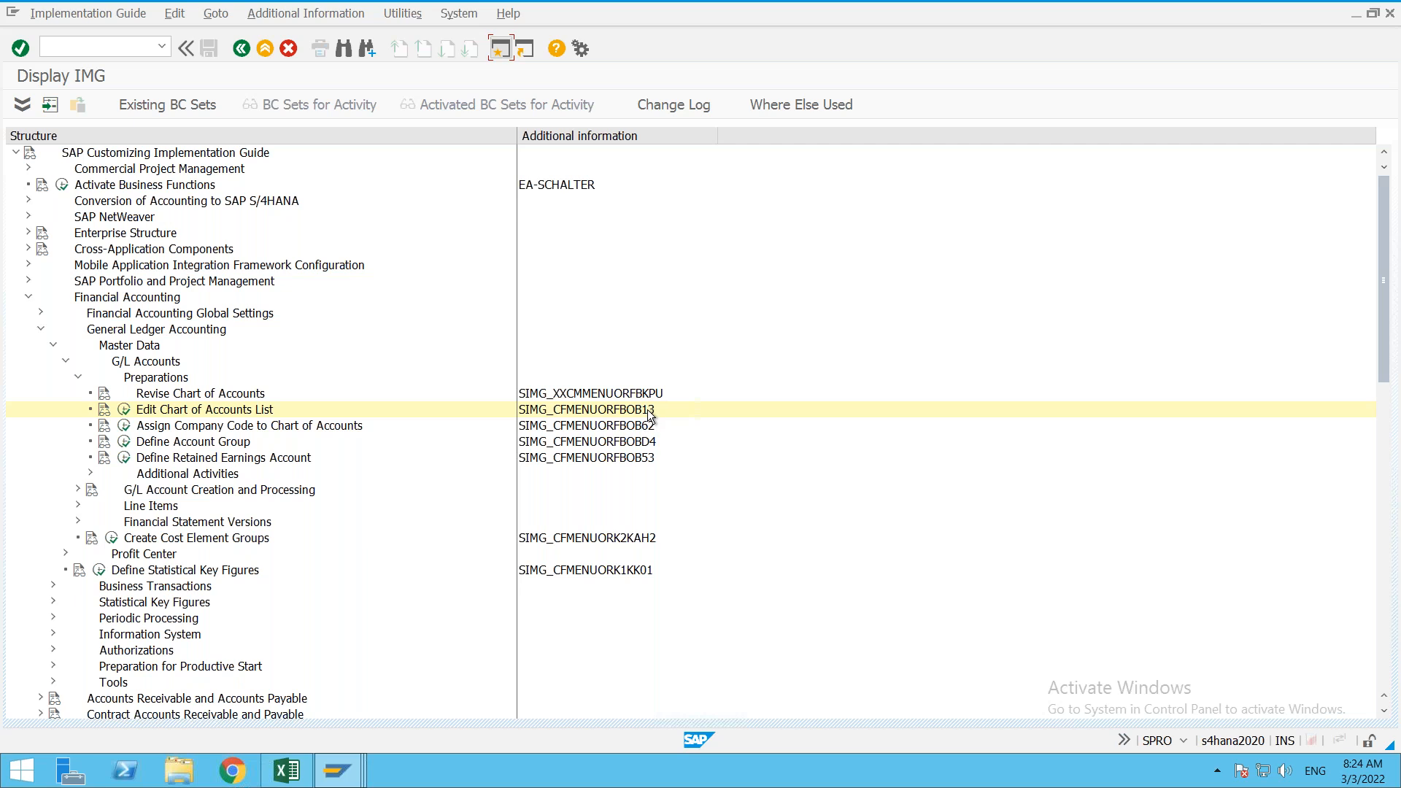
pyautogui.click(123, 410)
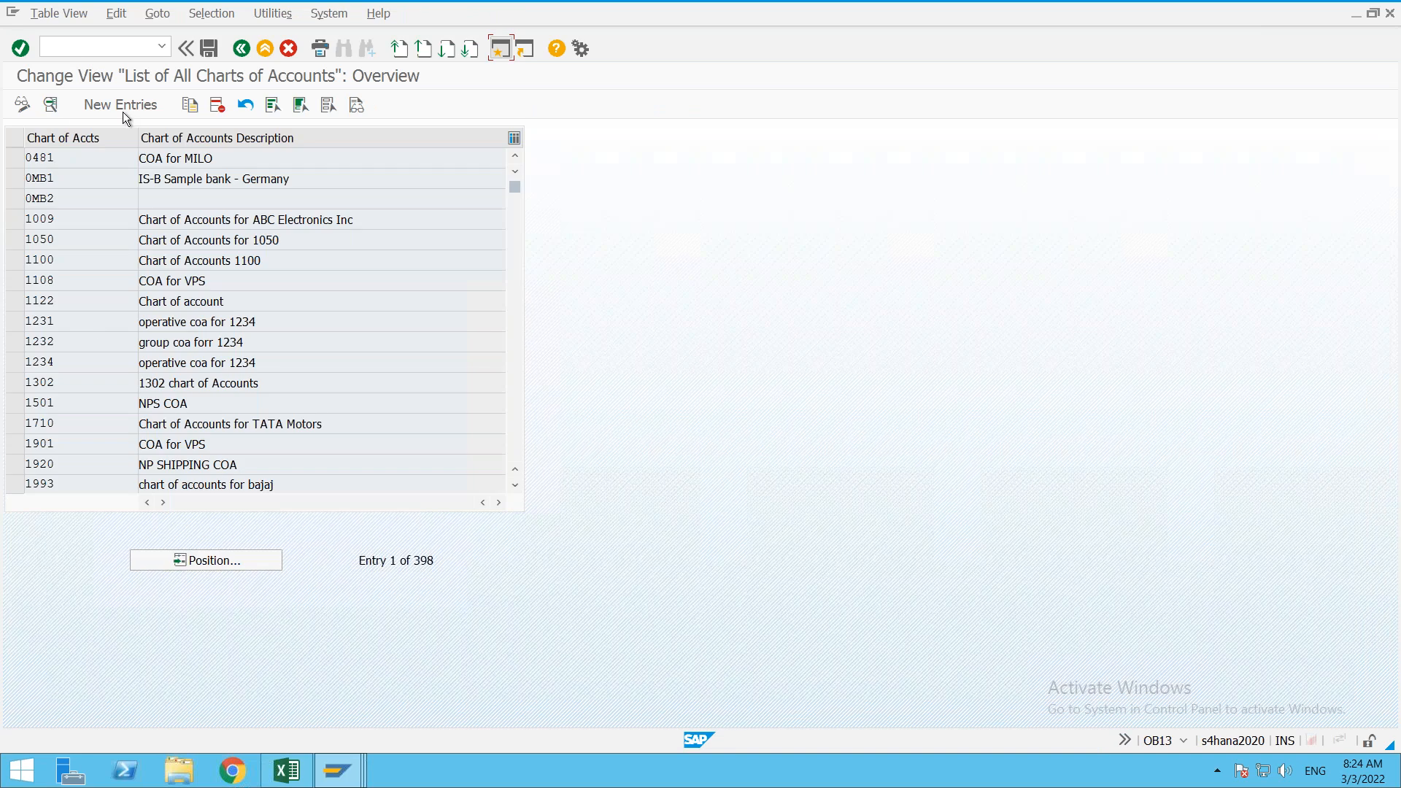
pyautogui.click(128, 108)
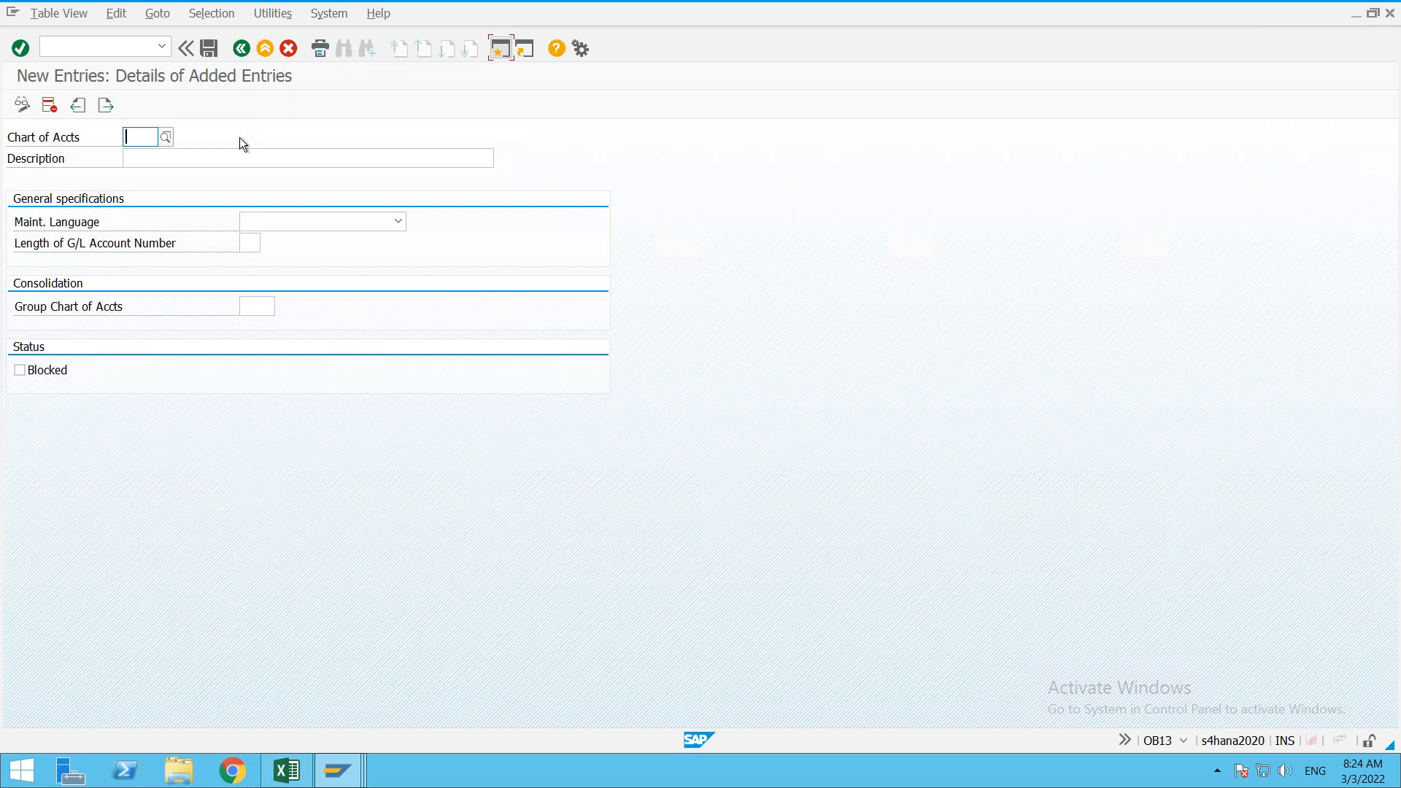
# Step: Enter chart of accounts ONE1 with description 'Operational Chart Of Accounts - ONE+'
pyautogui.click(254, 302)
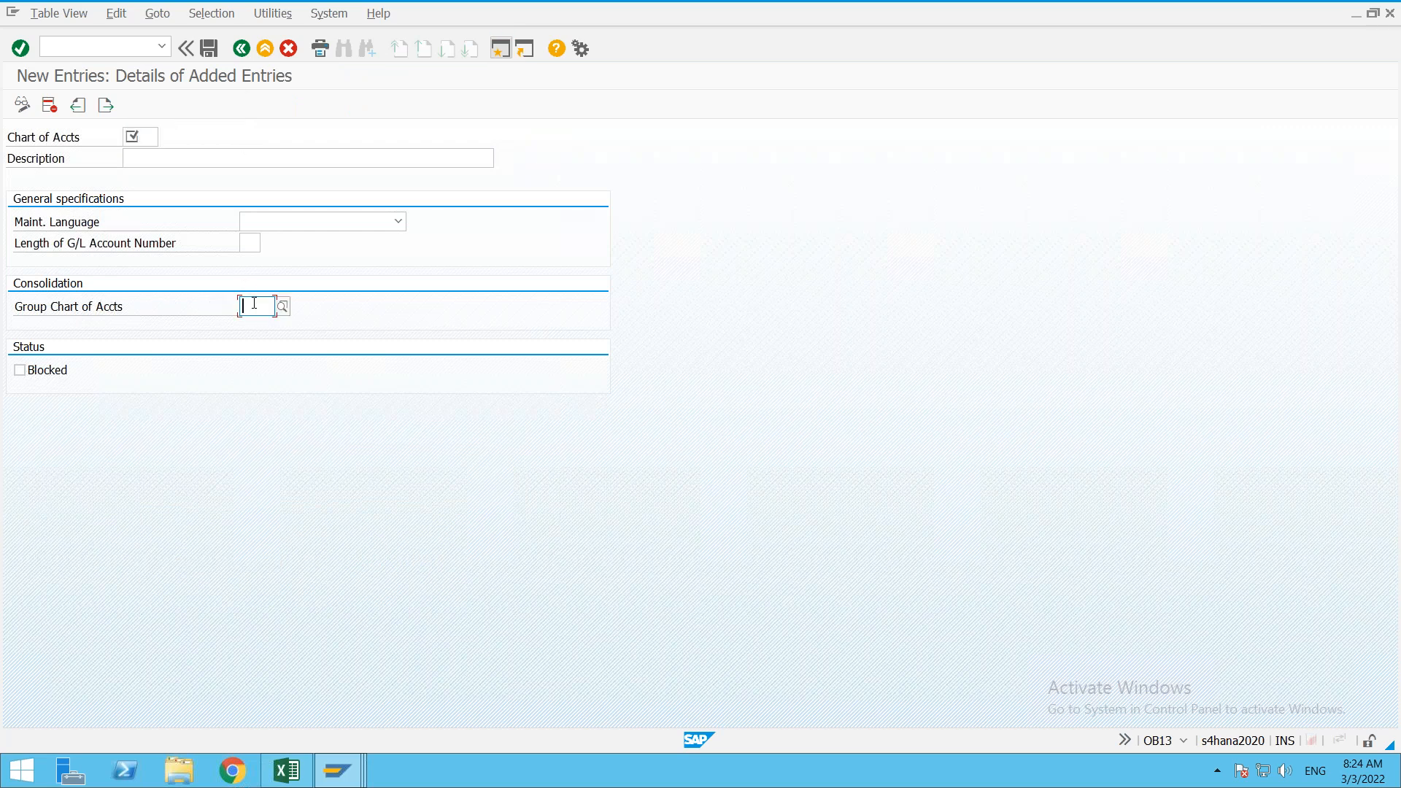
pyautogui.click(142, 136)
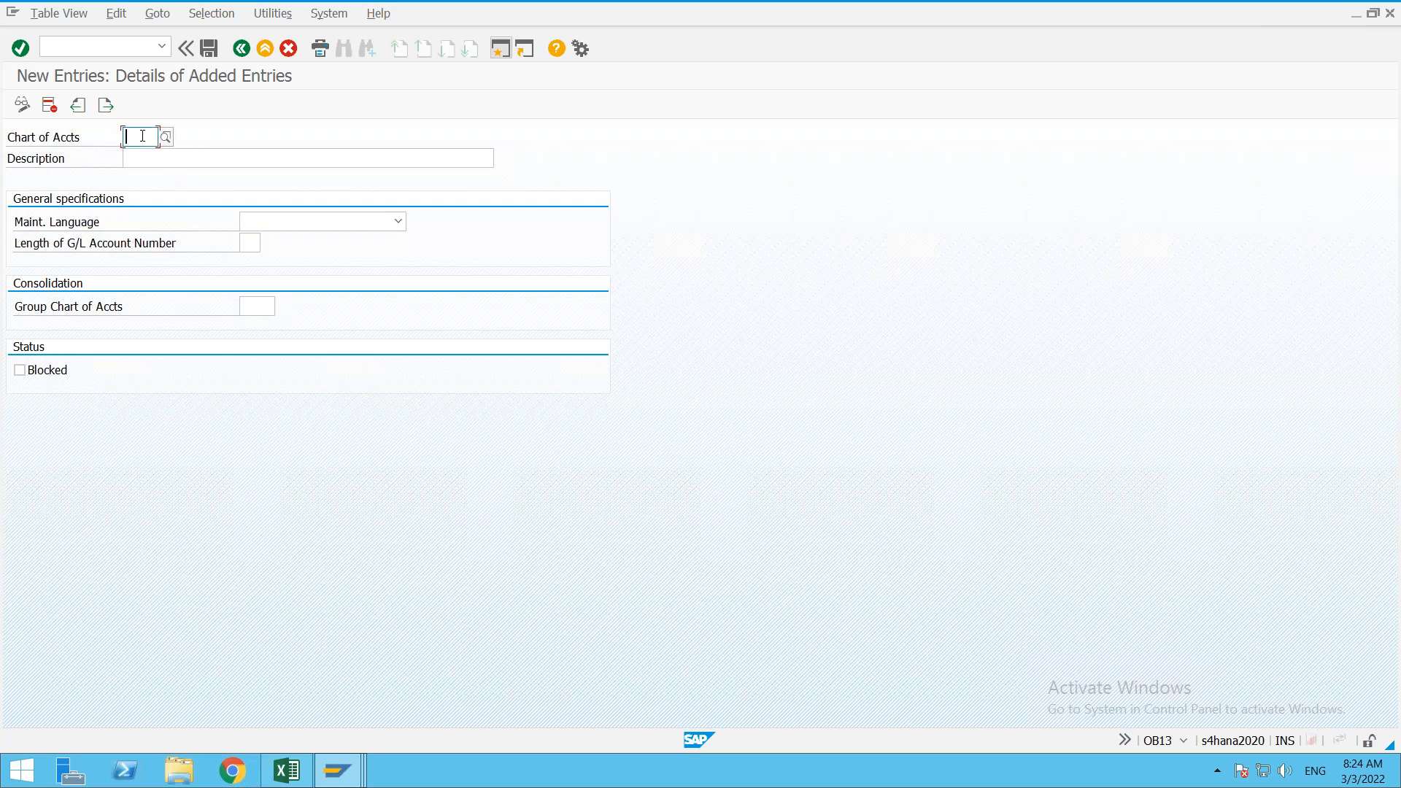
pyautogui.write('ONe1')
pyautogui.press('Tab')
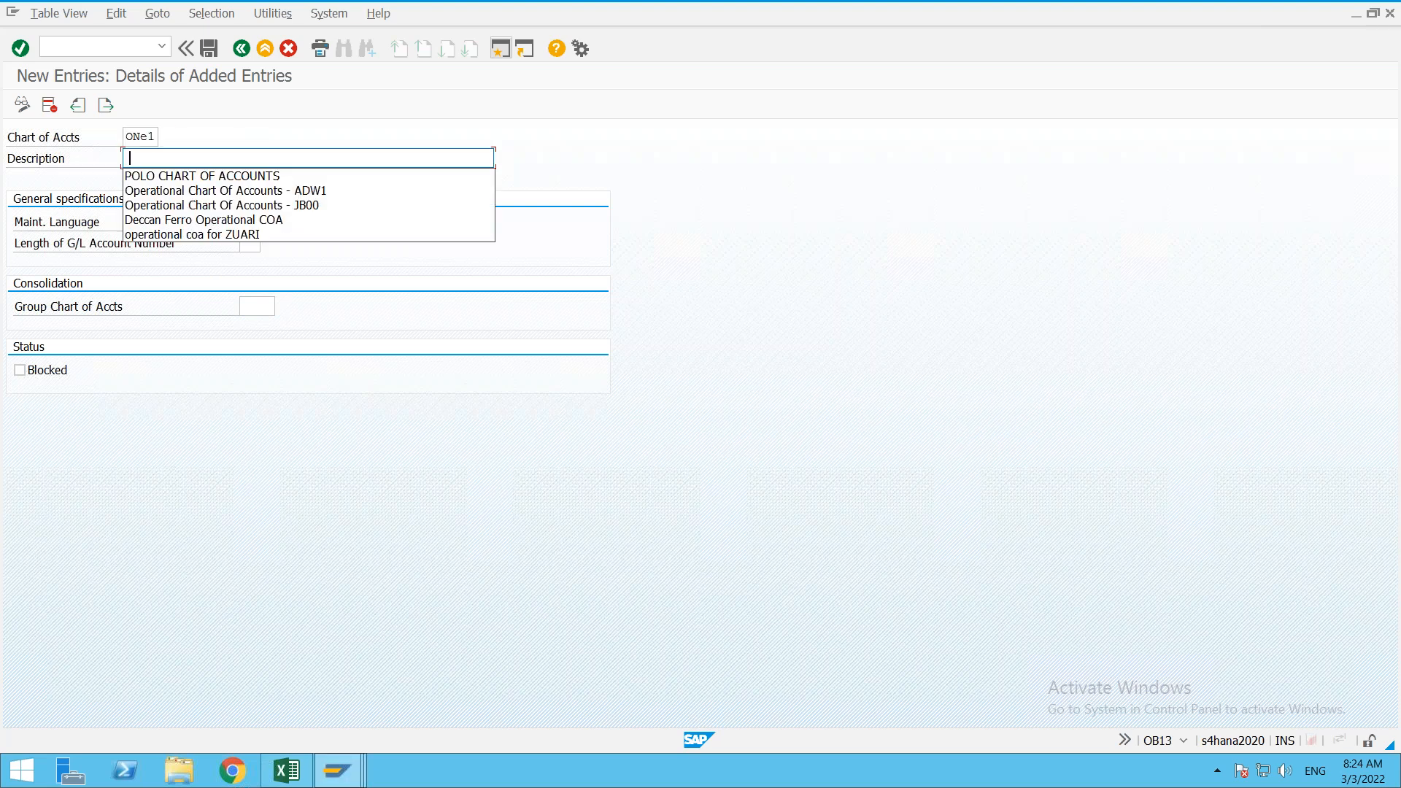
pyautogui.press('Down')
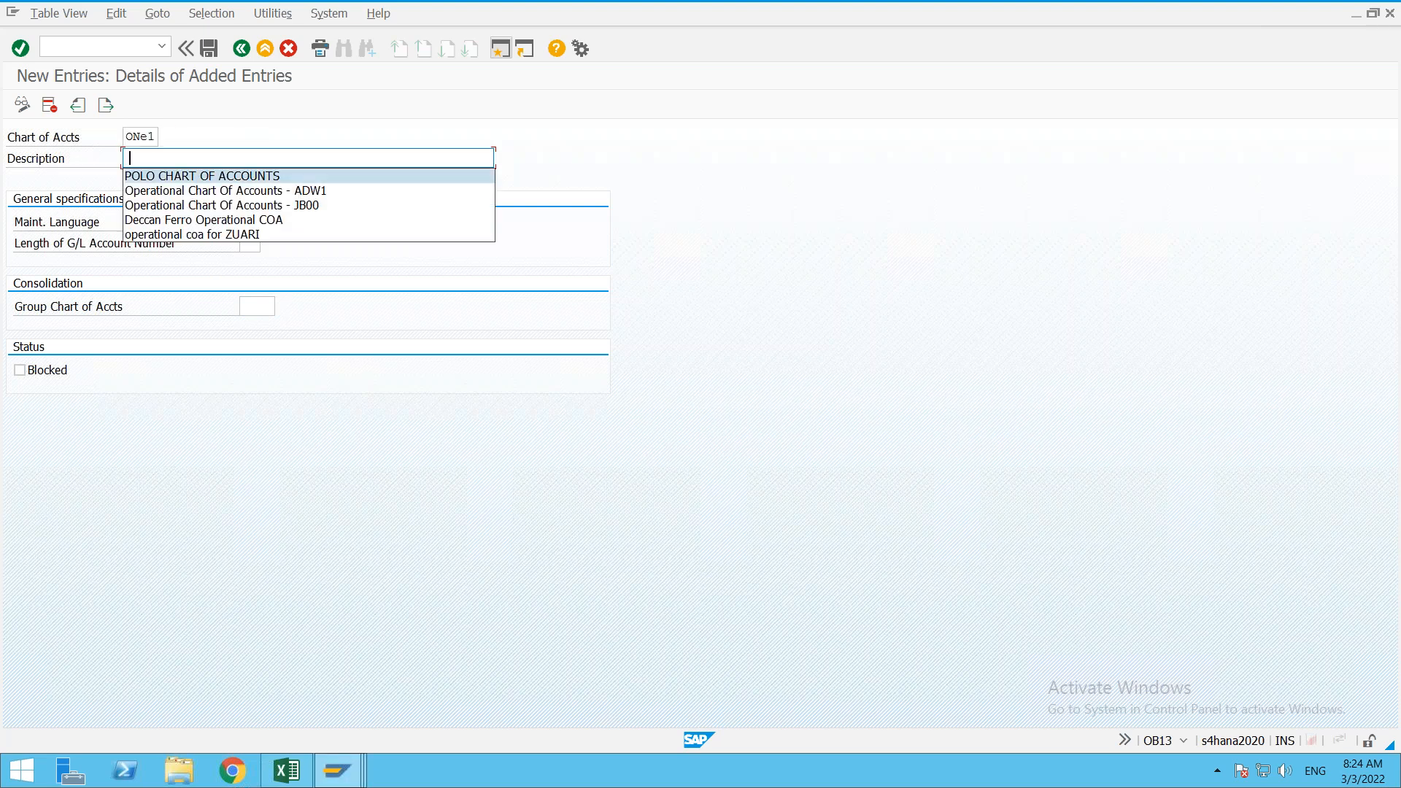
pyautogui.press('Down')
pyautogui.press('Return')
pyautogui.press('BackSpace')
pyautogui.press('BackSpace')
pyautogui.press('BackSpace')
pyautogui.press('BackSpace')
pyautogui.press('BackSpace')
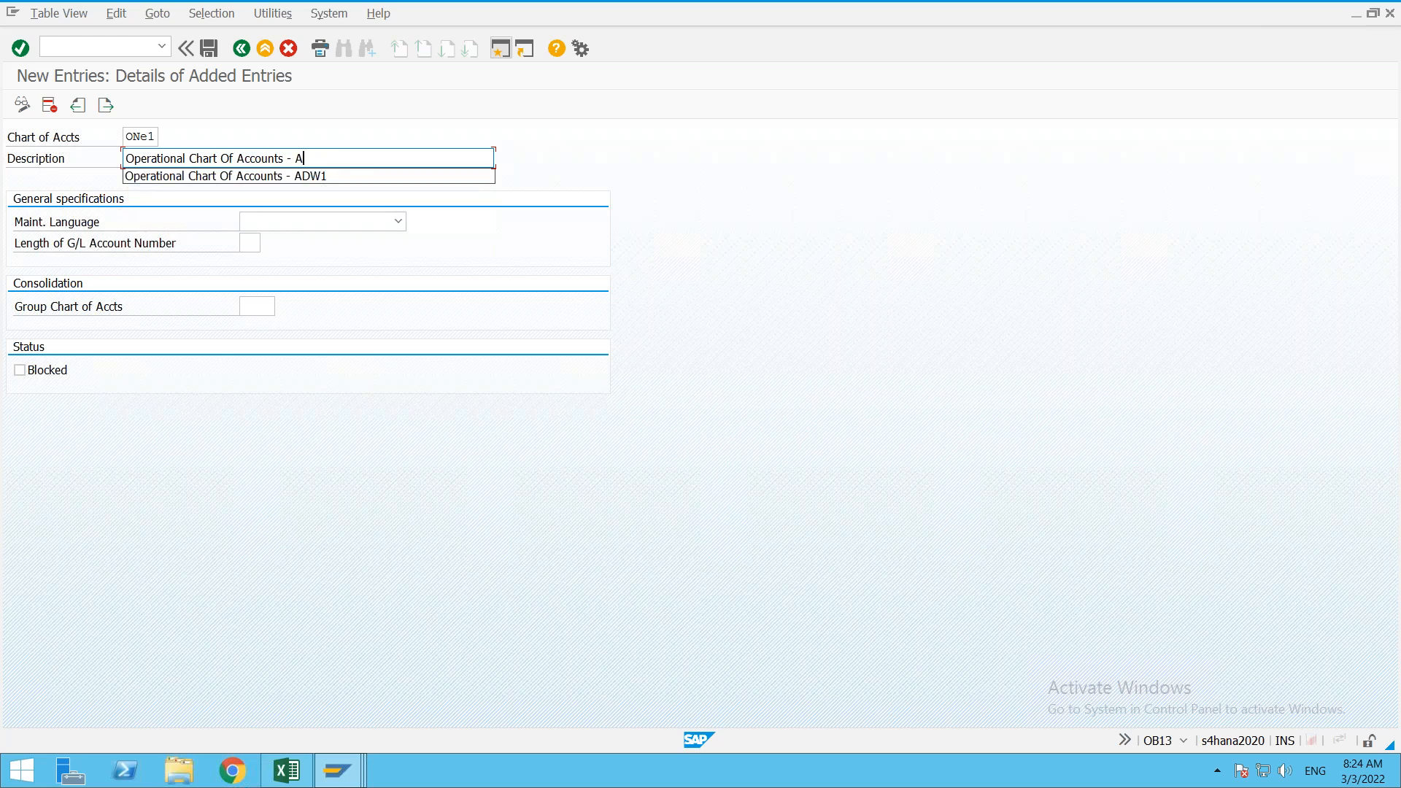
pyautogui.write('ONE')
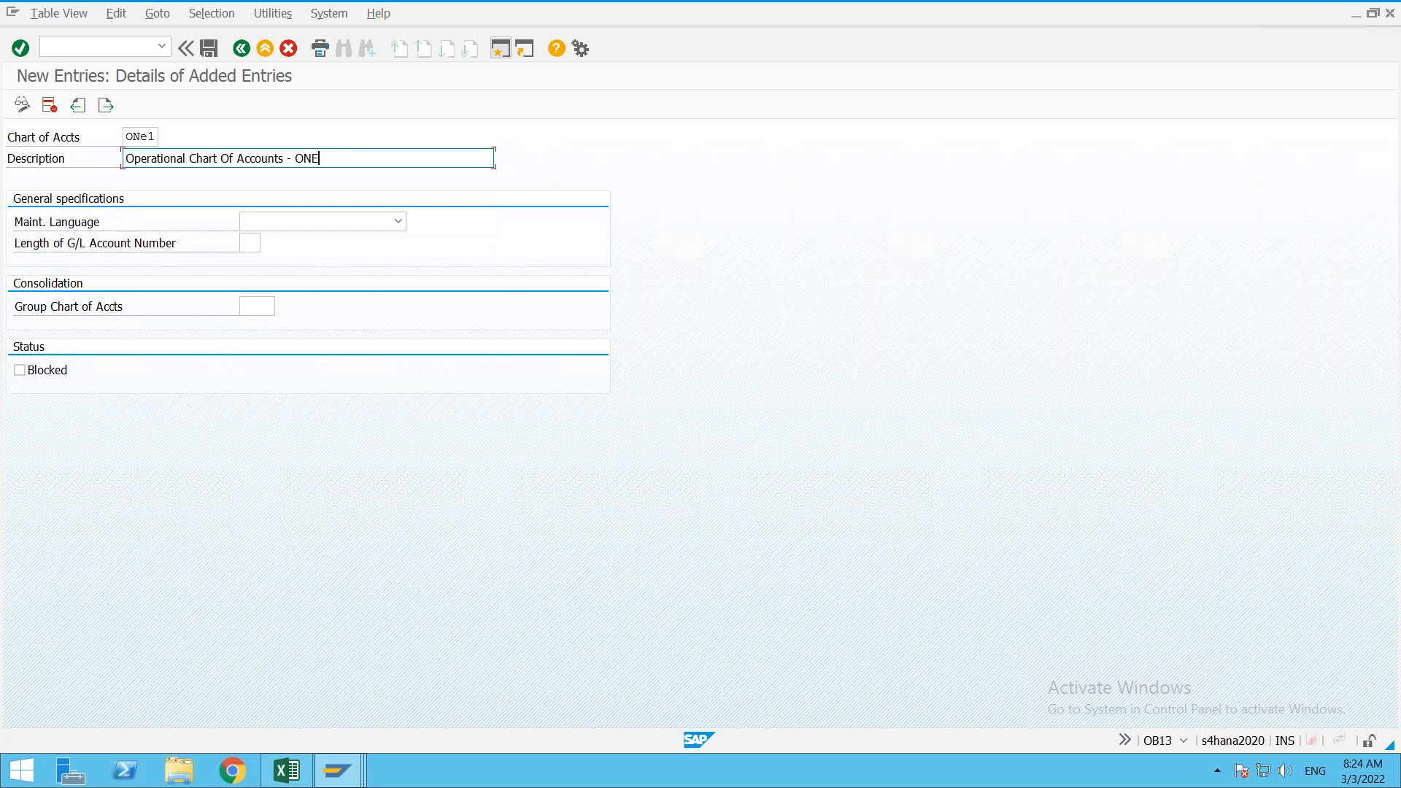
pyautogui.write('+')
pyautogui.click(101, 226)
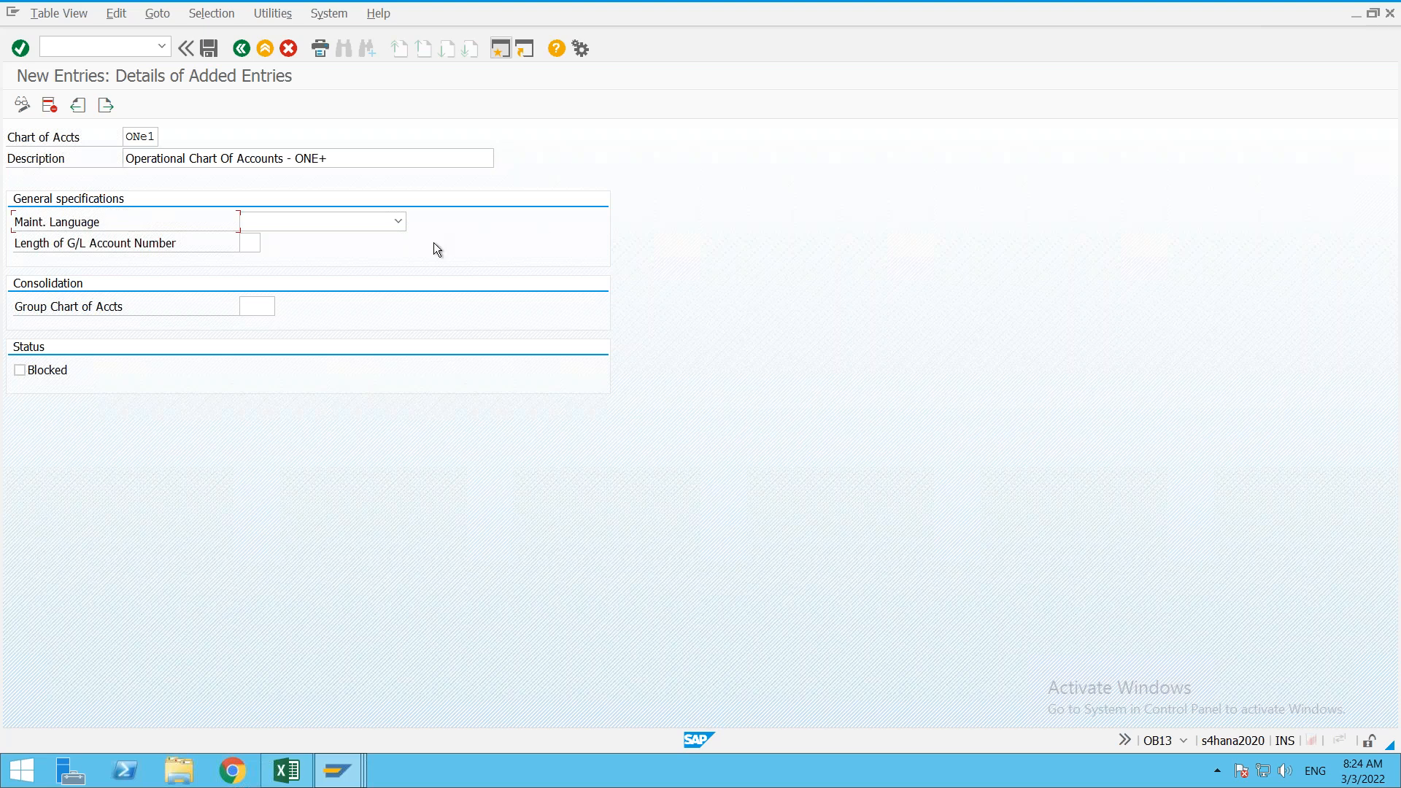
# Step: Set maintenance language EN English and G/L account length 6, then confirm
pyautogui.click(400, 221)
pyautogui.press('e')
pyautogui.press('n')
pyautogui.press('Return')
pyautogui.press('Tab')
pyautogui.write('6')
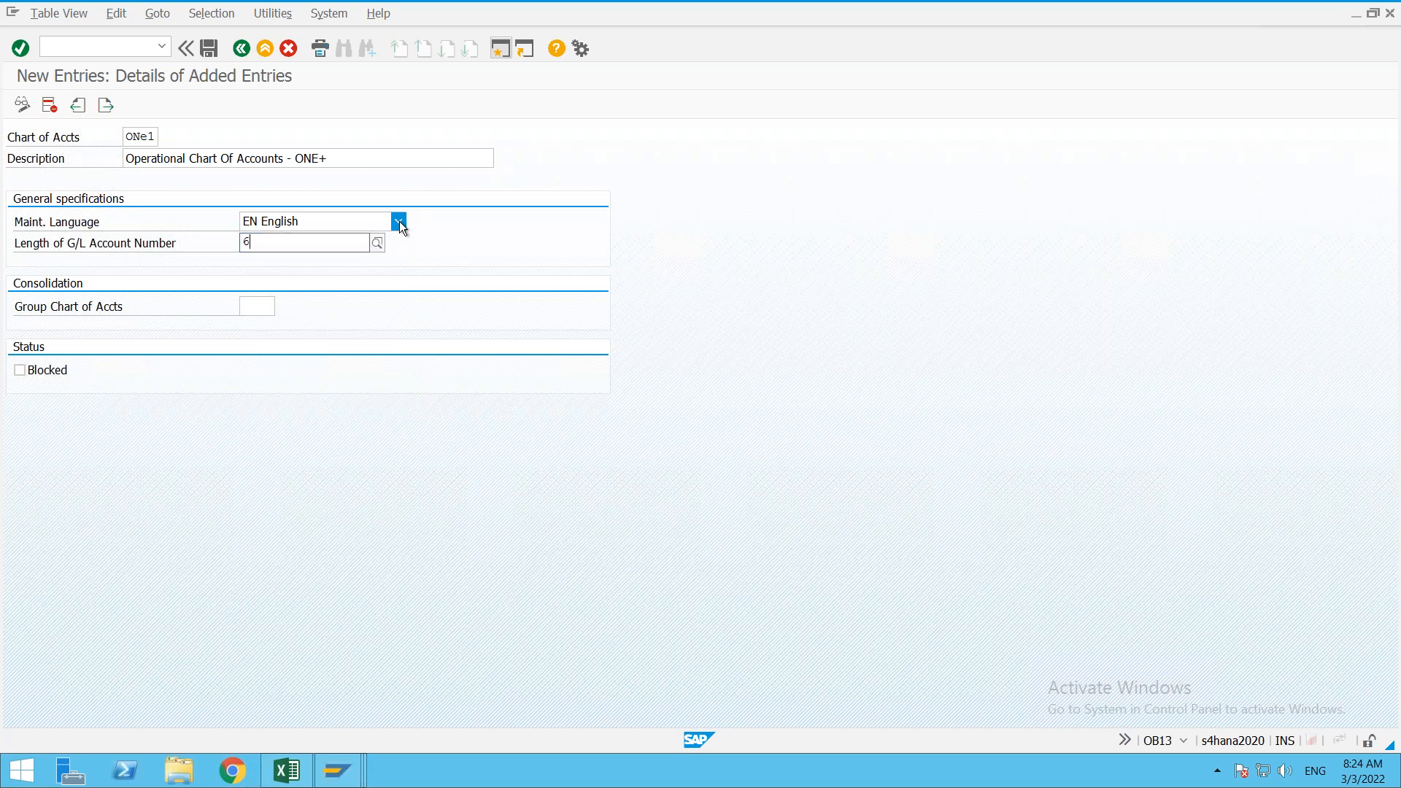
pyautogui.click(376, 243)
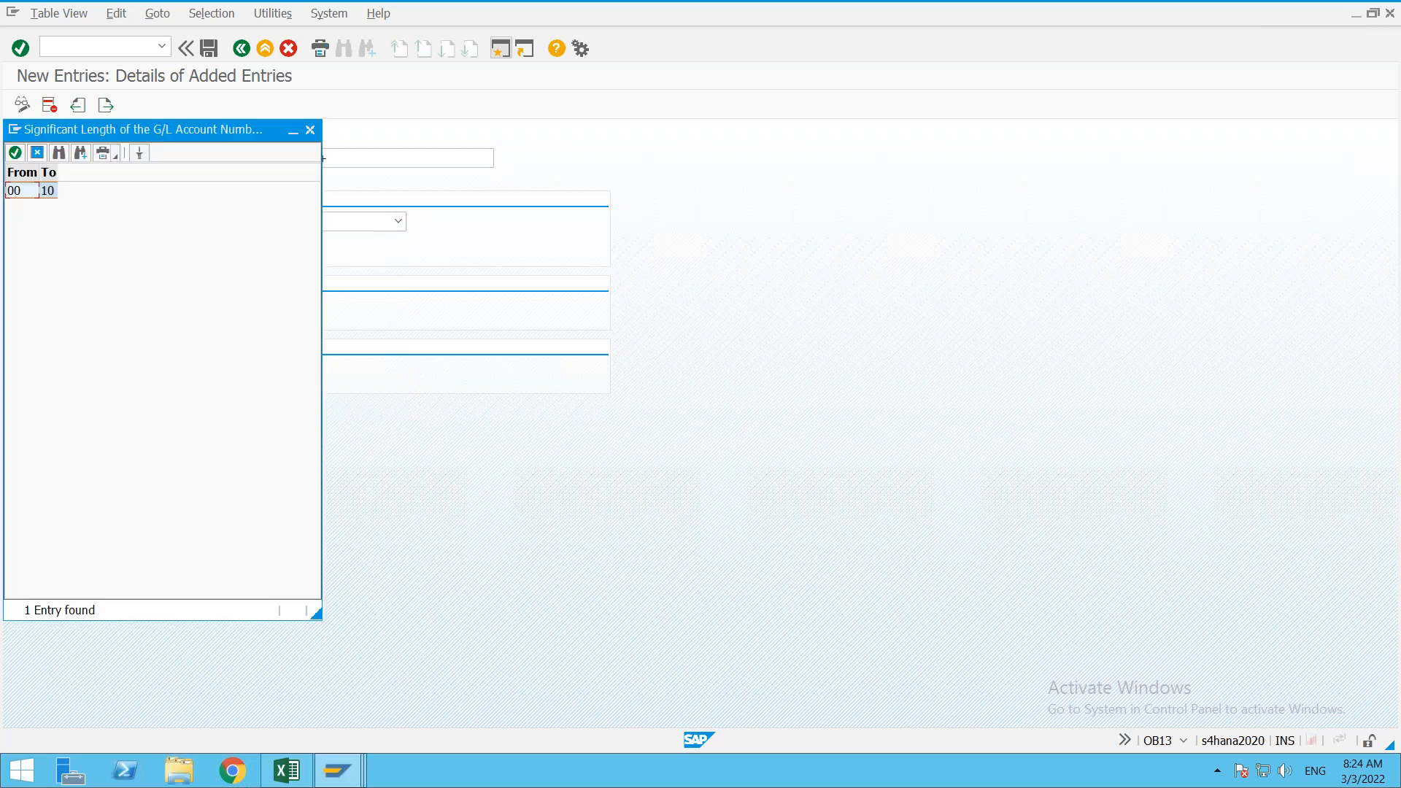
pyautogui.moveTo(55, 173); pyautogui.dragTo(120, 173)
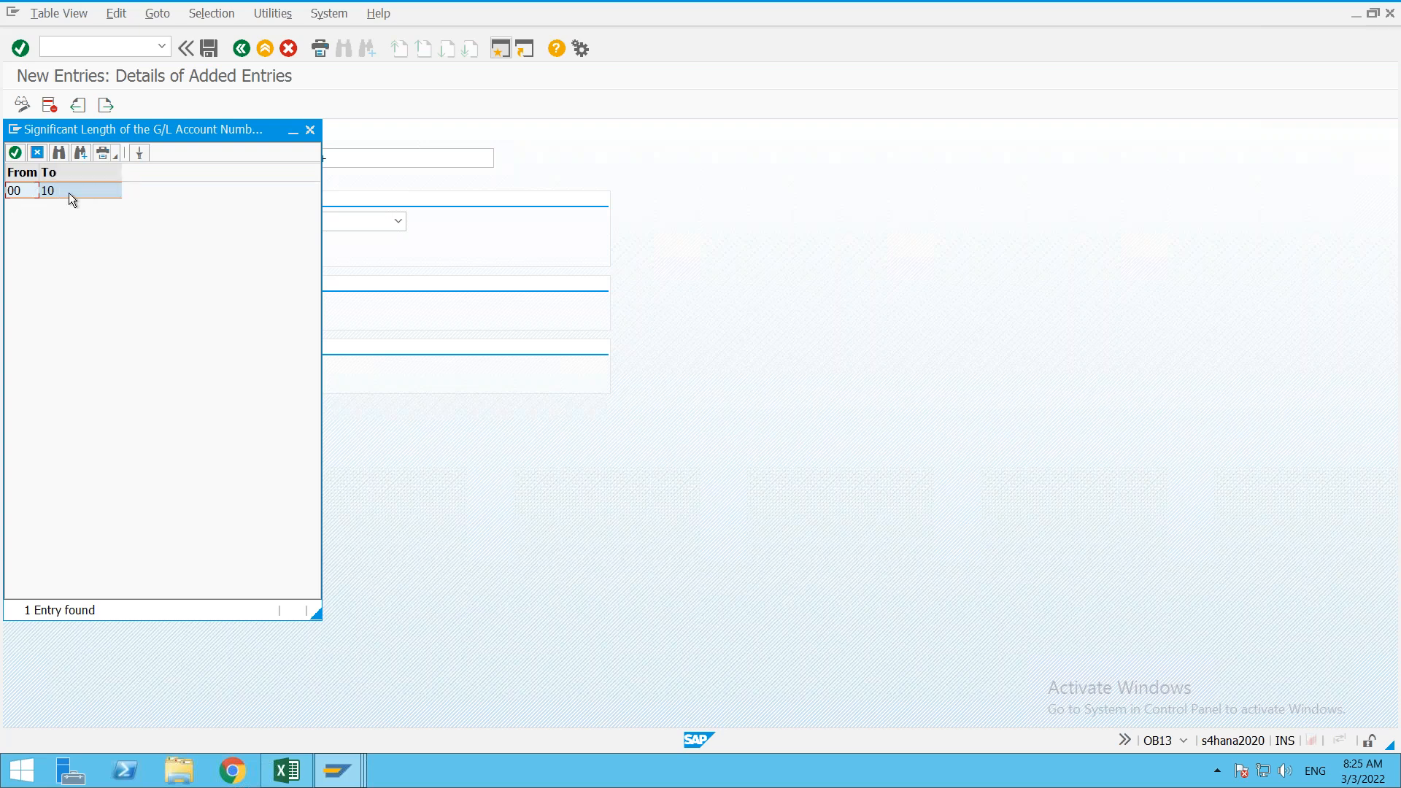
pyautogui.click(310, 131)
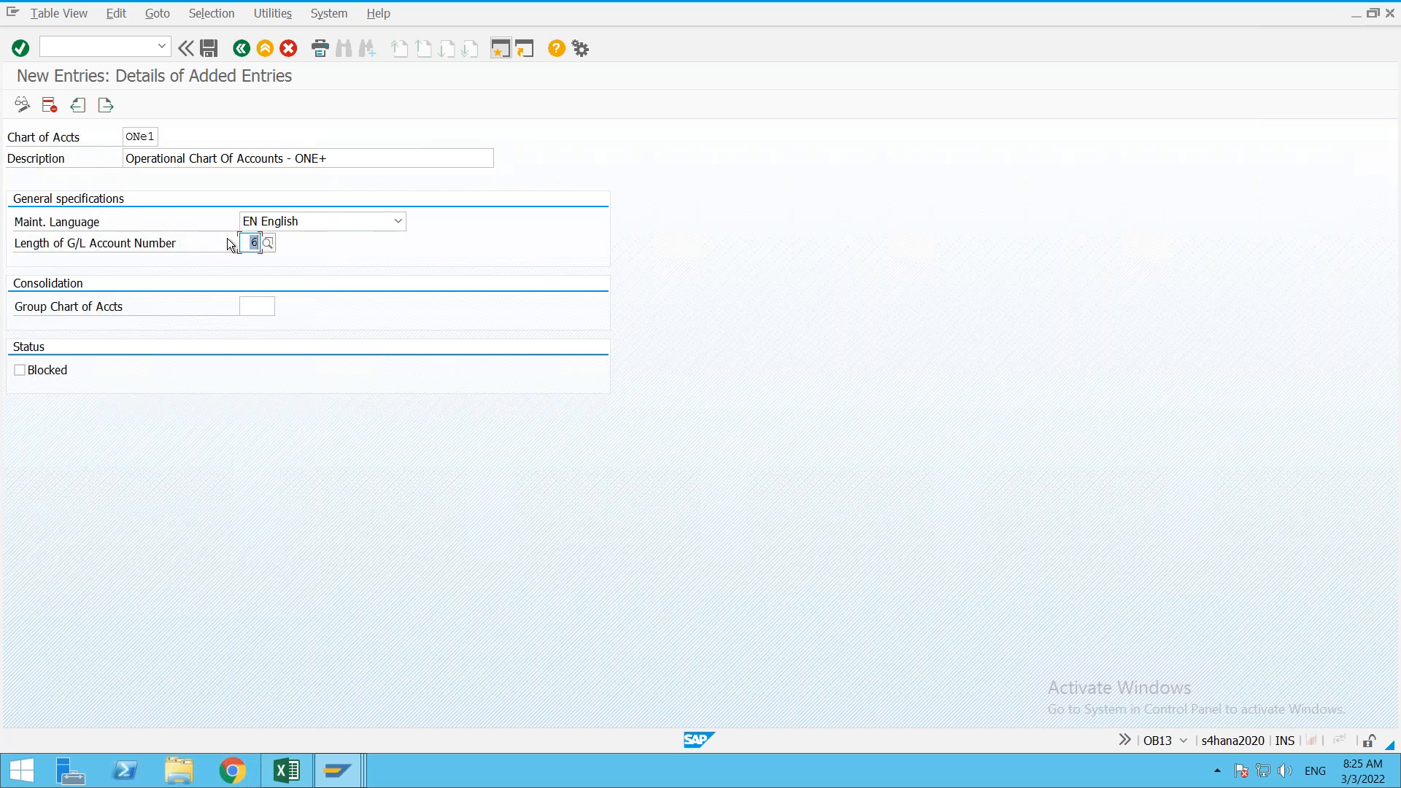
pyautogui.press('Return')
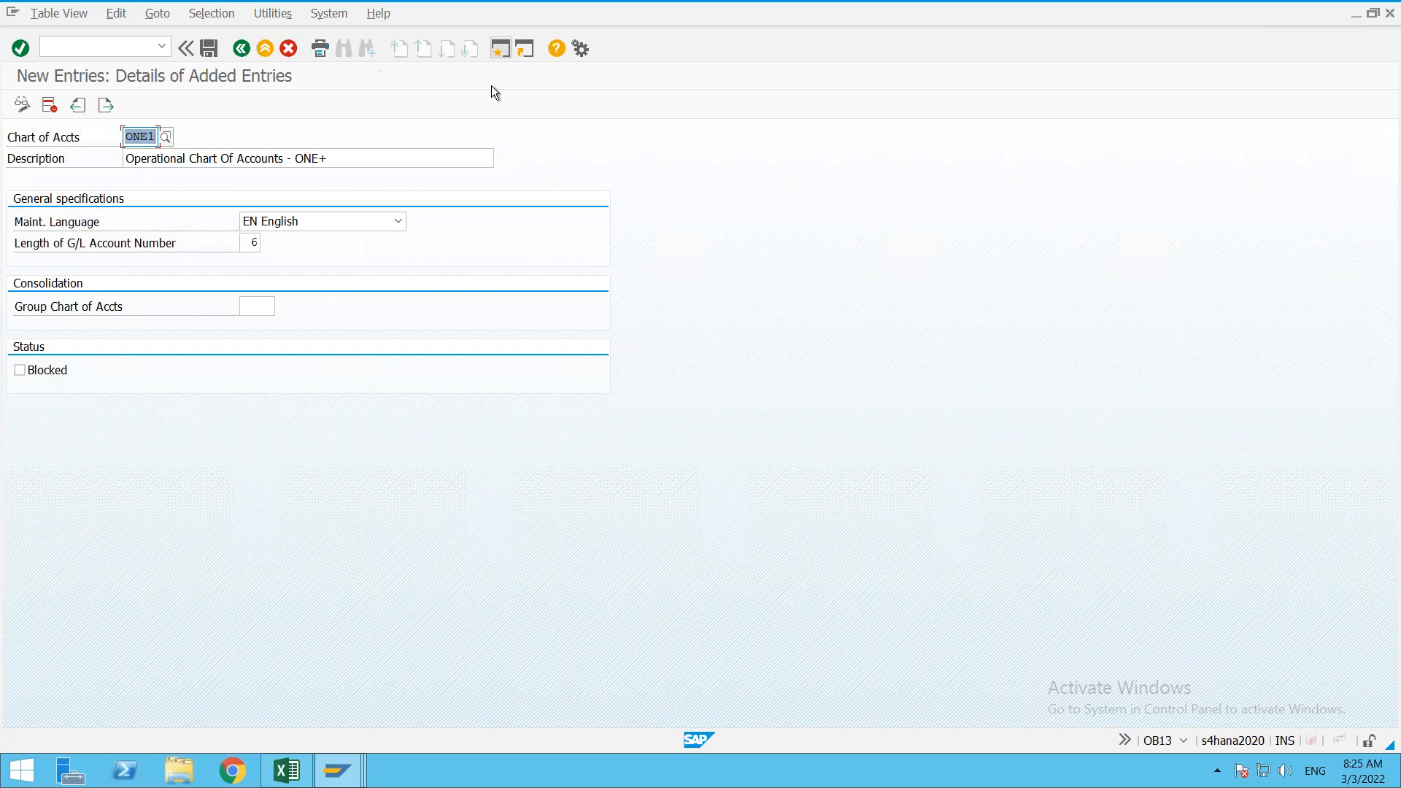
# Step: Open a second SAP GUI session window
pyautogui.click(505, 51)
# Step: Run FS00 and display G/L account 100100 Bank A/c under CURRENT ASSETS
pyautogui.write('fs00')
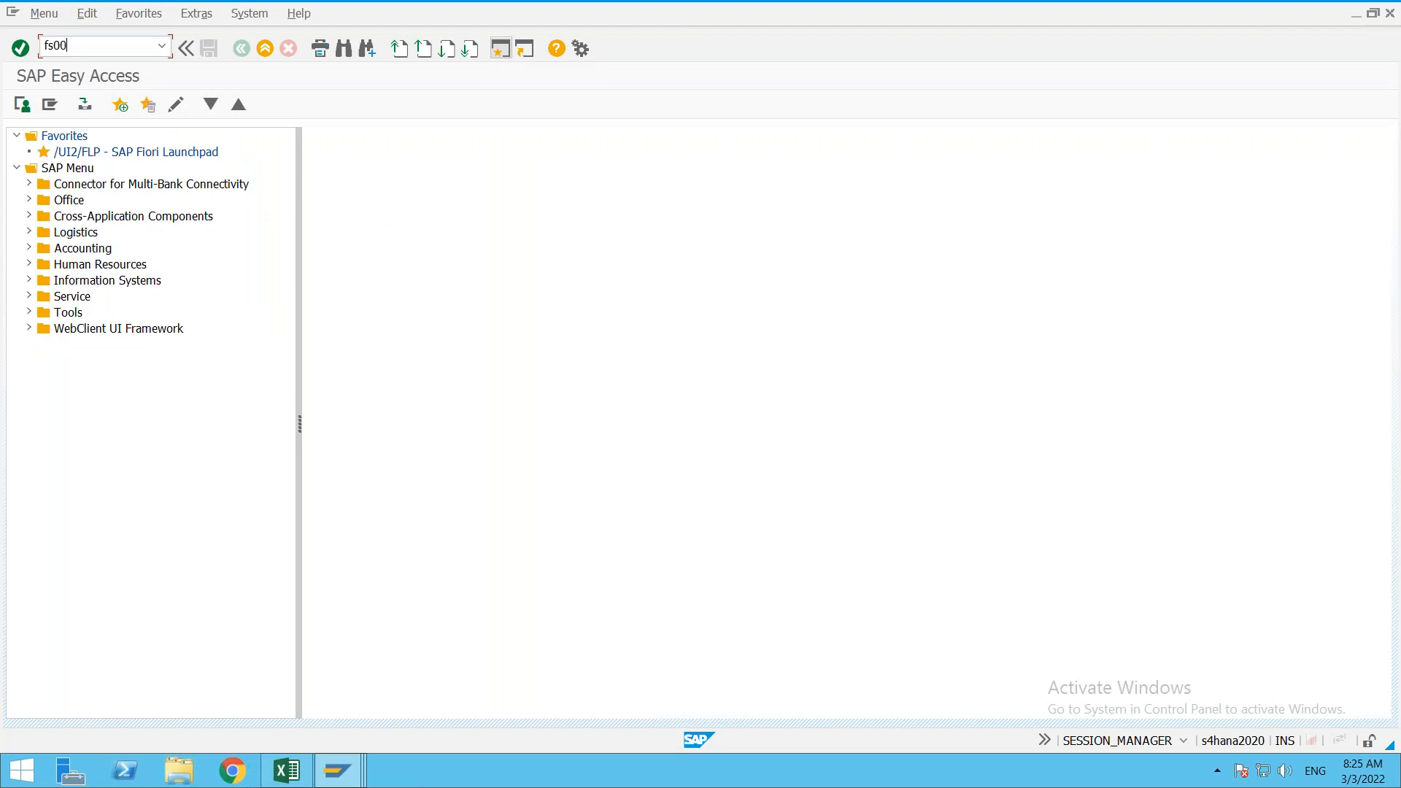
pyautogui.press('Return')
pyautogui.click(18, 176)
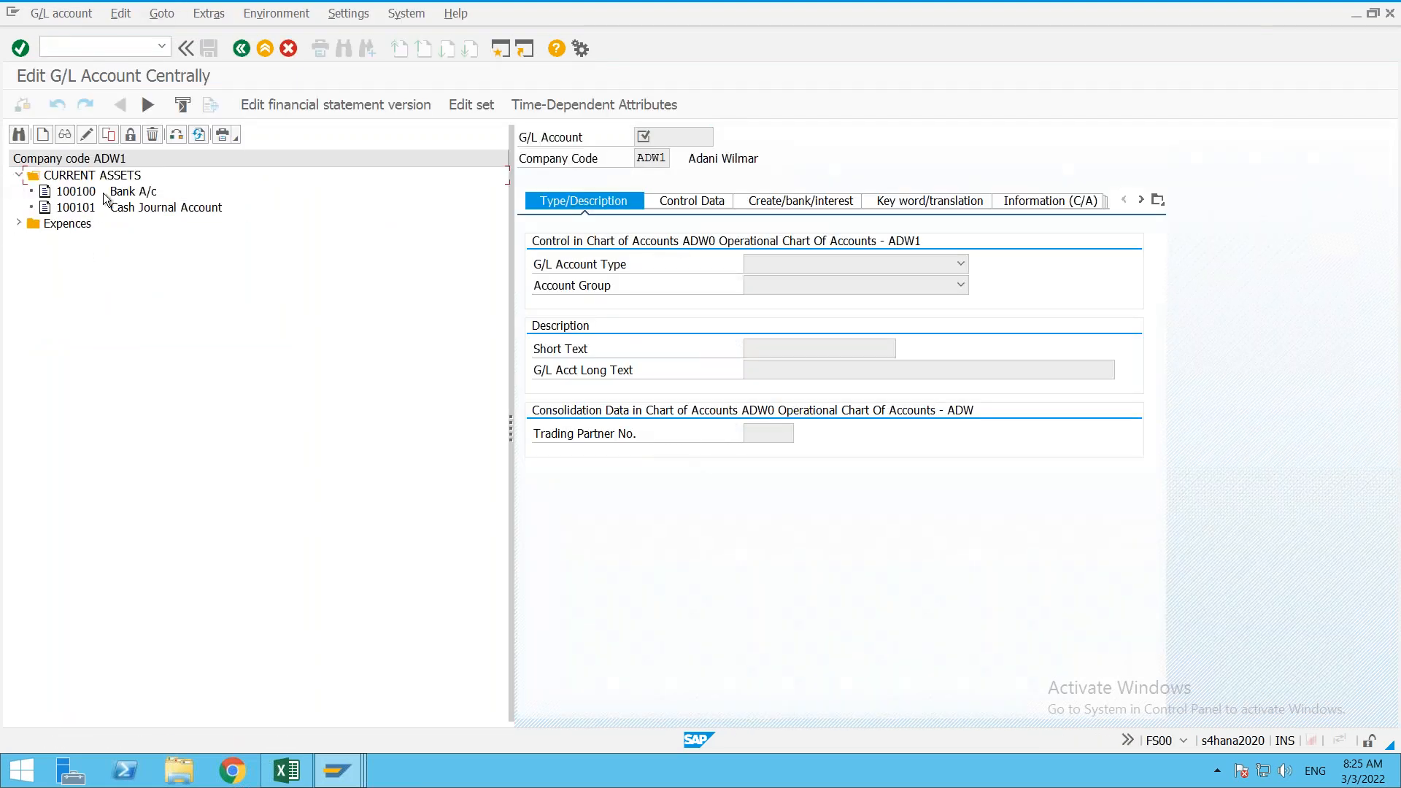
pyautogui.doubleClick(132, 191)
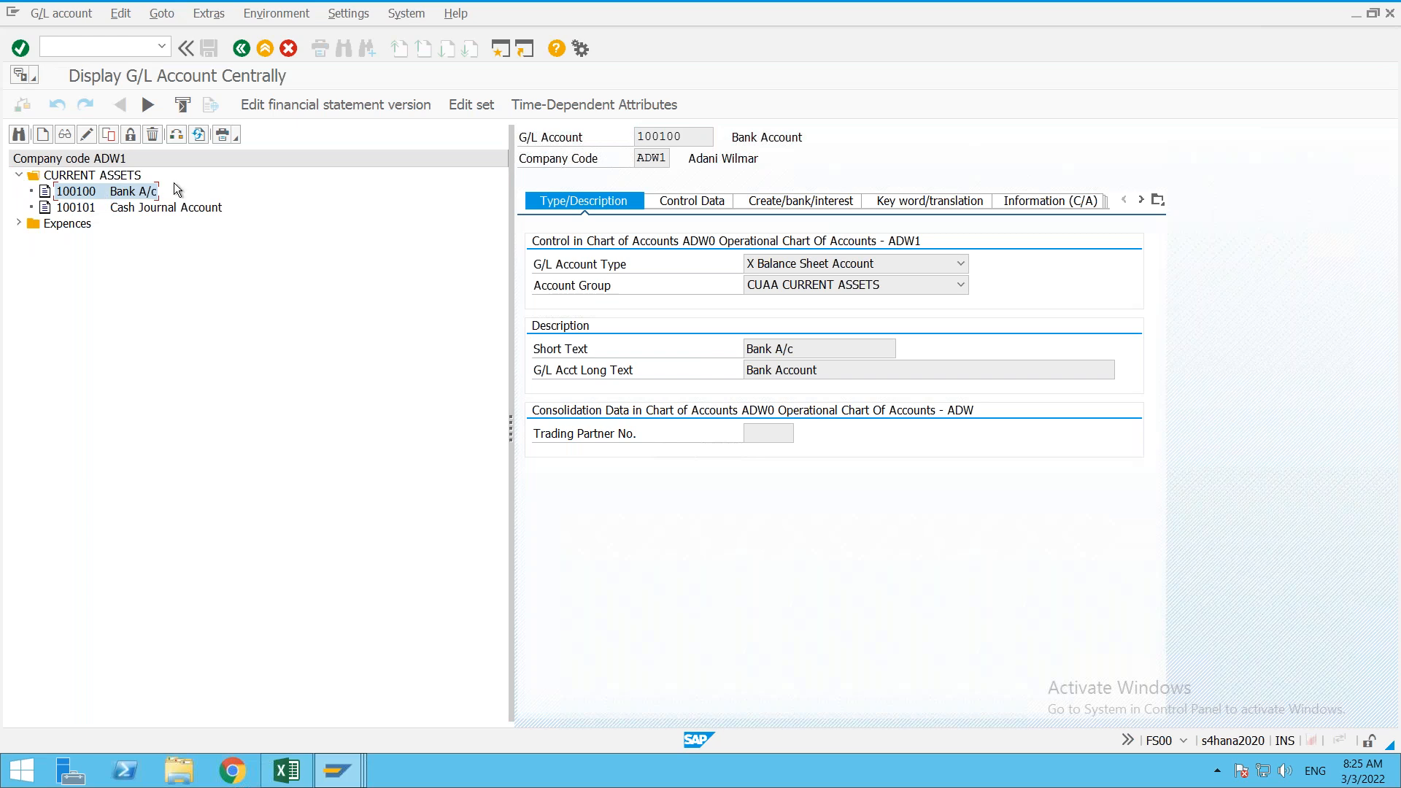
# Step: Check 100100's short text and keyword translations (Bank A/c, Bank Account), then exit
pyautogui.click(683, 140)
pyautogui.moveTo(820, 353); pyautogui.dragTo(743, 350)
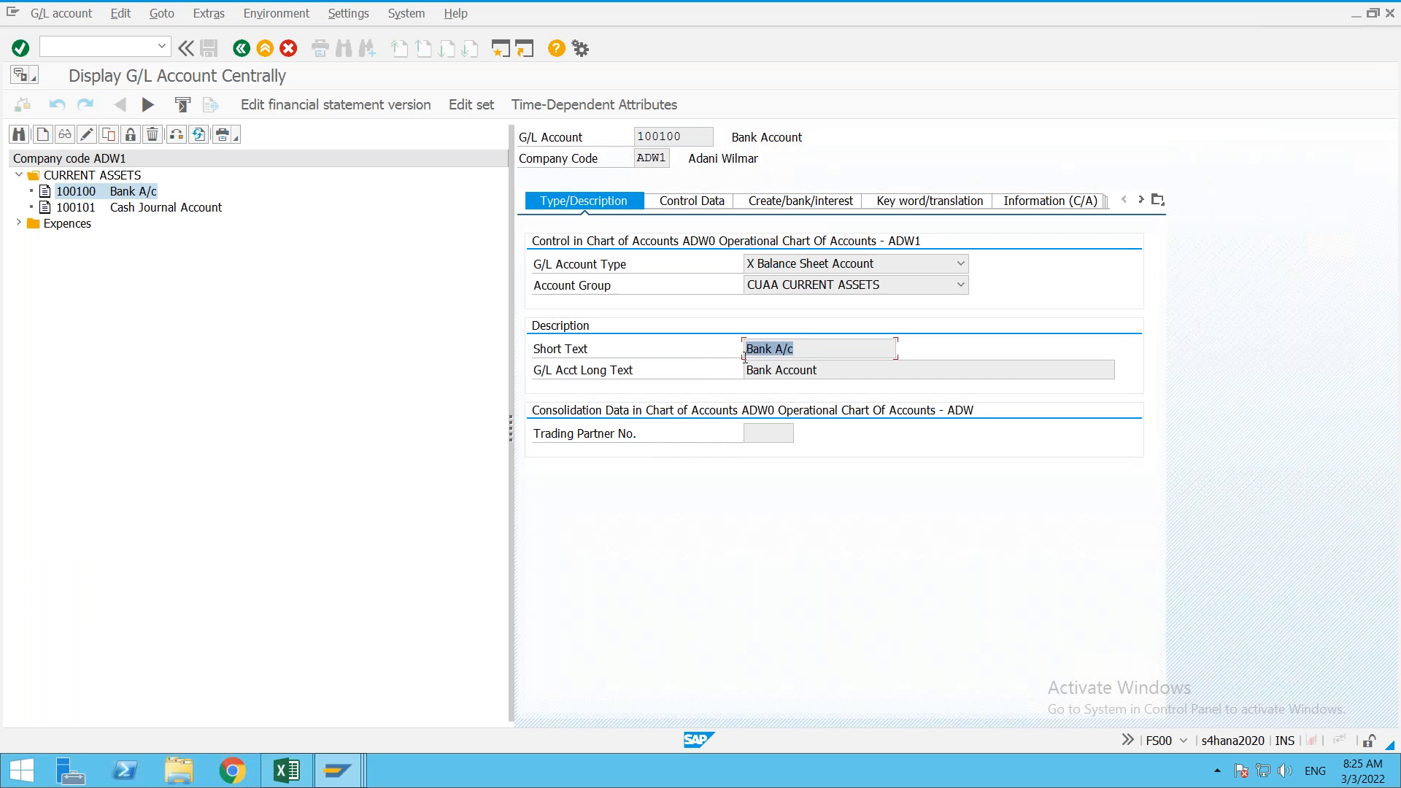
pyautogui.click(683, 136)
pyautogui.click(805, 349)
pyautogui.click(930, 208)
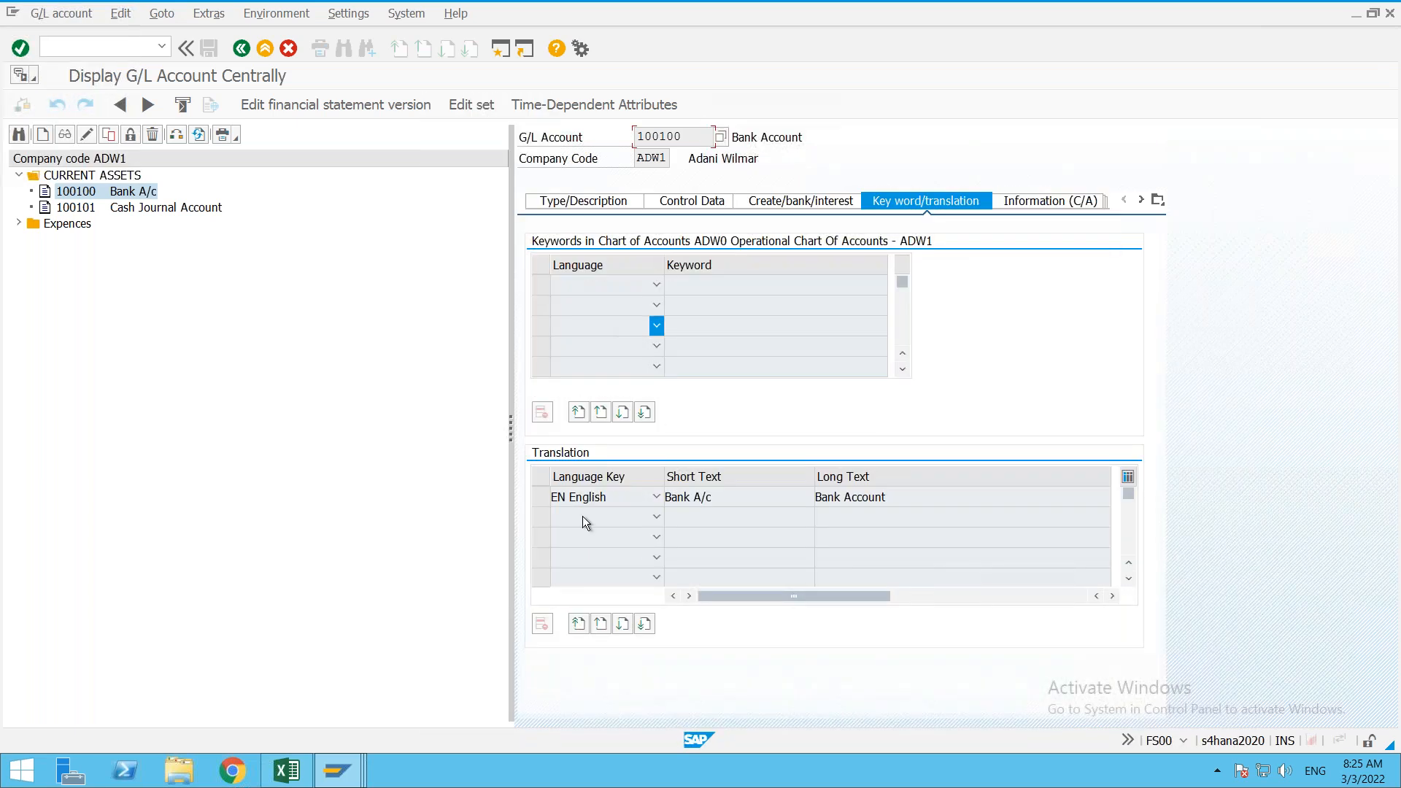
pyautogui.click(720, 494)
pyautogui.click(906, 497)
pyautogui.click(575, 191)
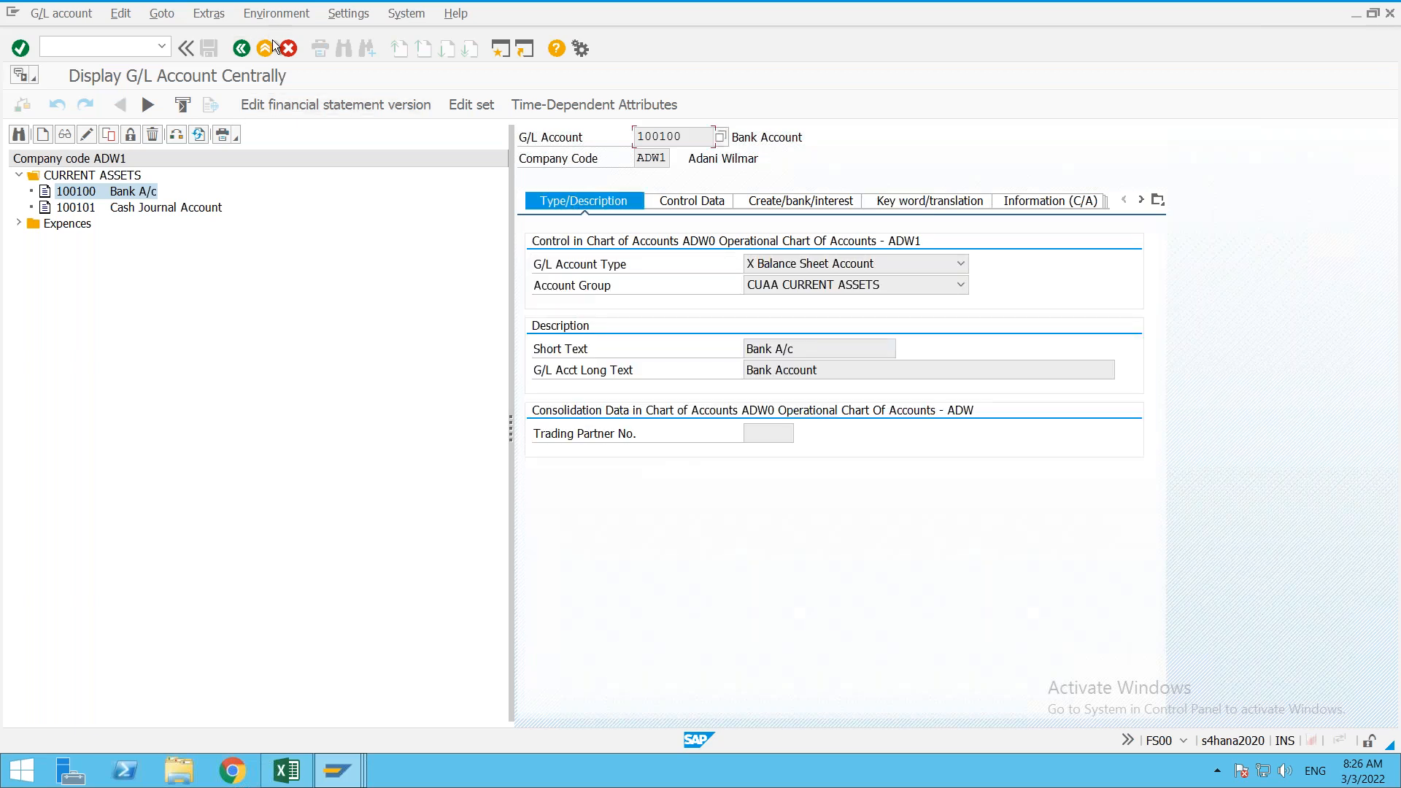
pyautogui.click(267, 48)
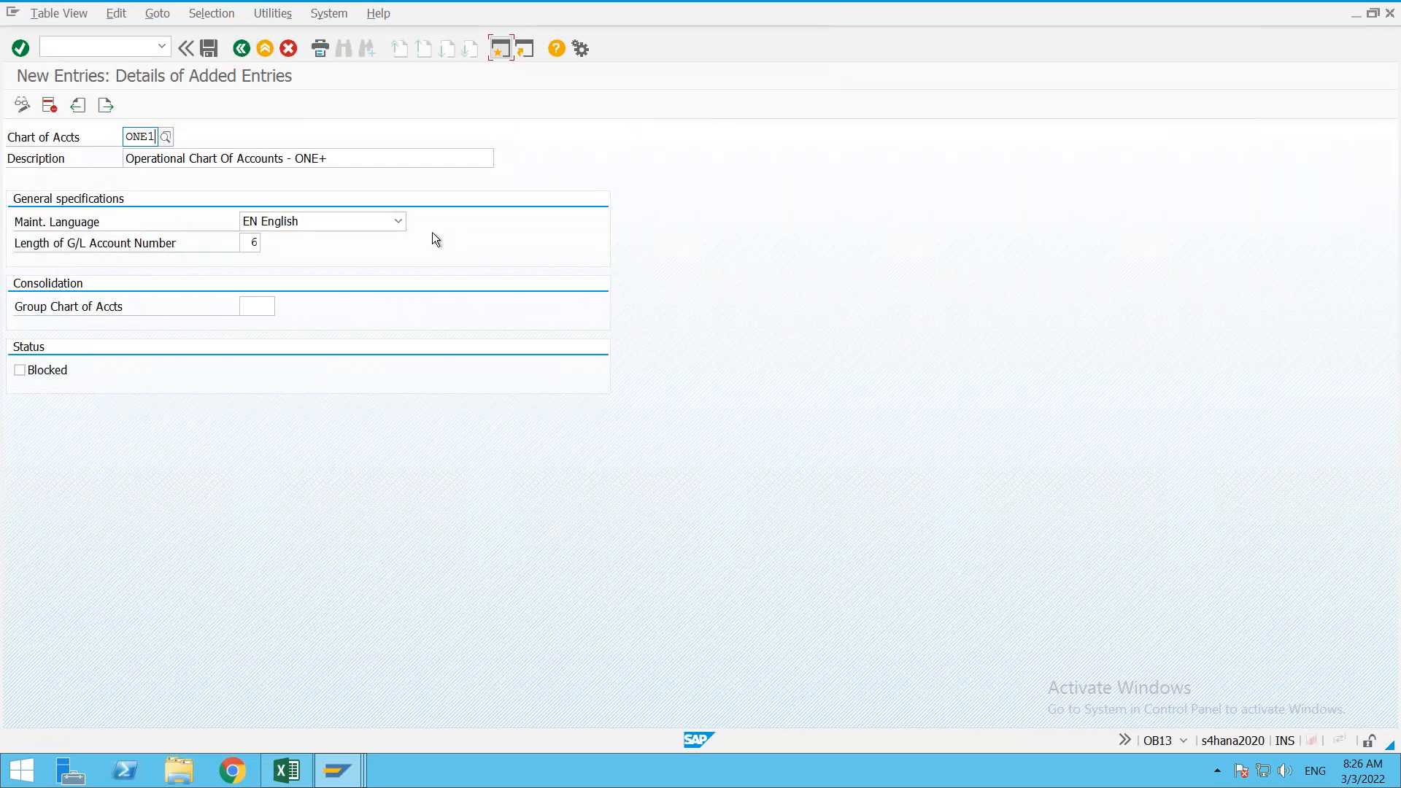
# Step: Return to the ONE1 chart of accounts entry and save it
pyautogui.moveTo(339, 779)
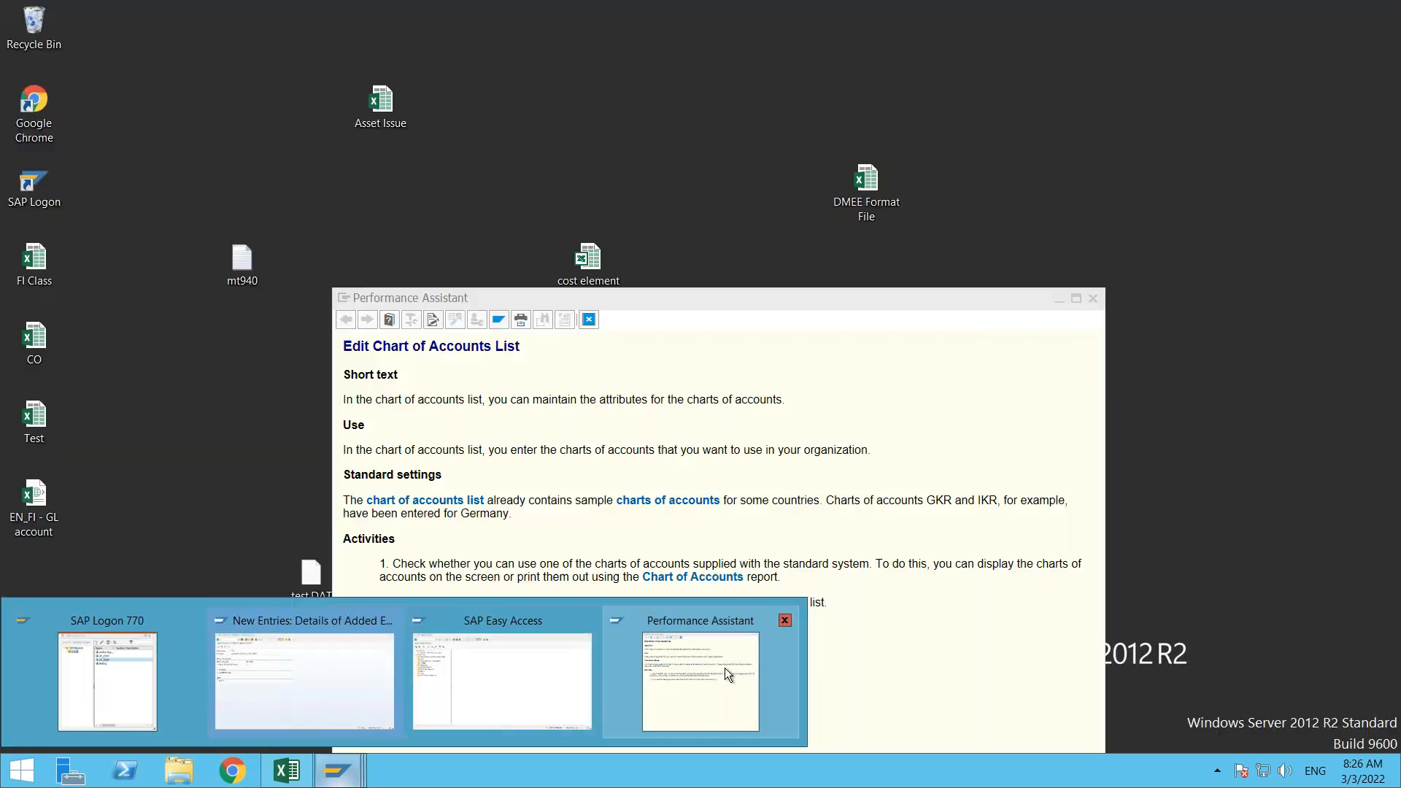
pyautogui.click(724, 667)
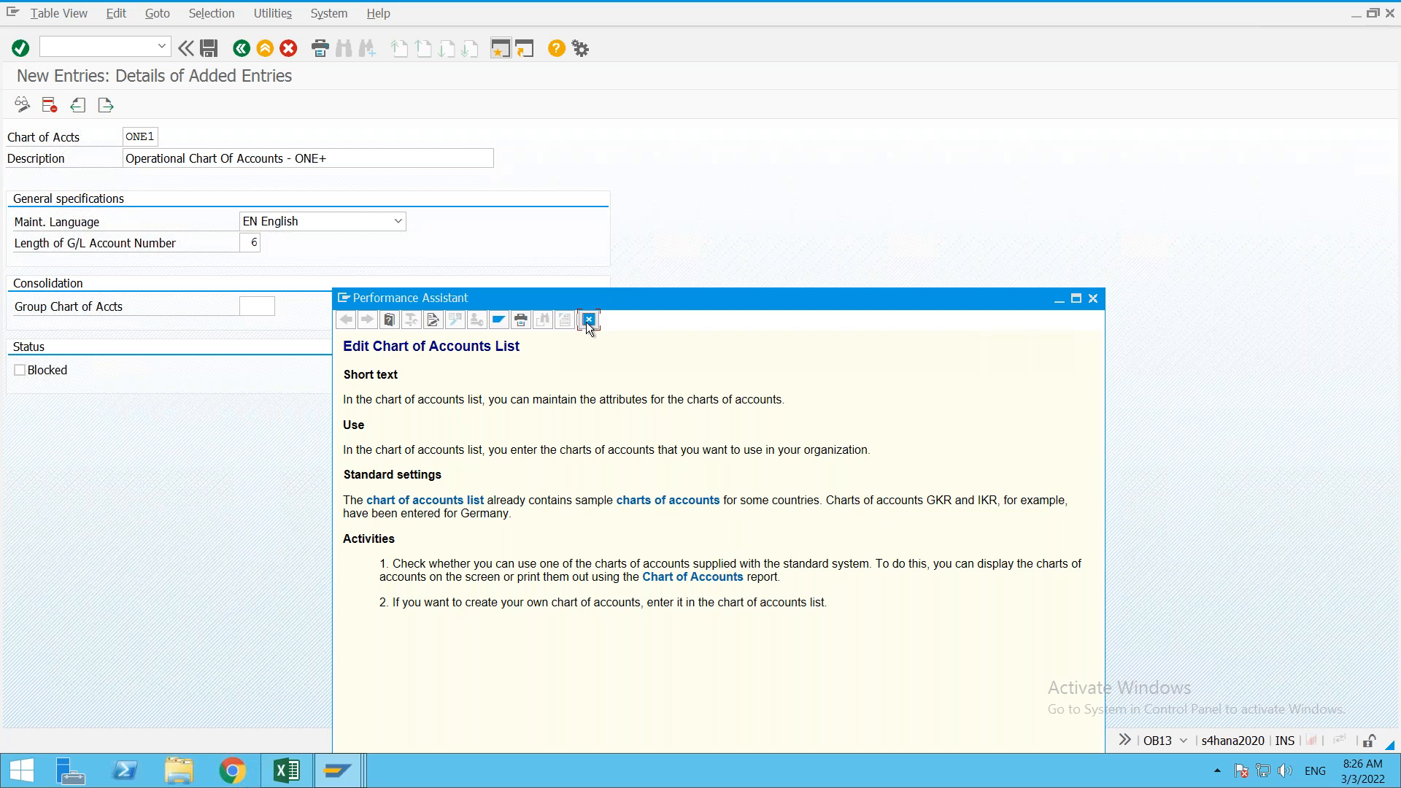
pyautogui.moveTo(340, 774)
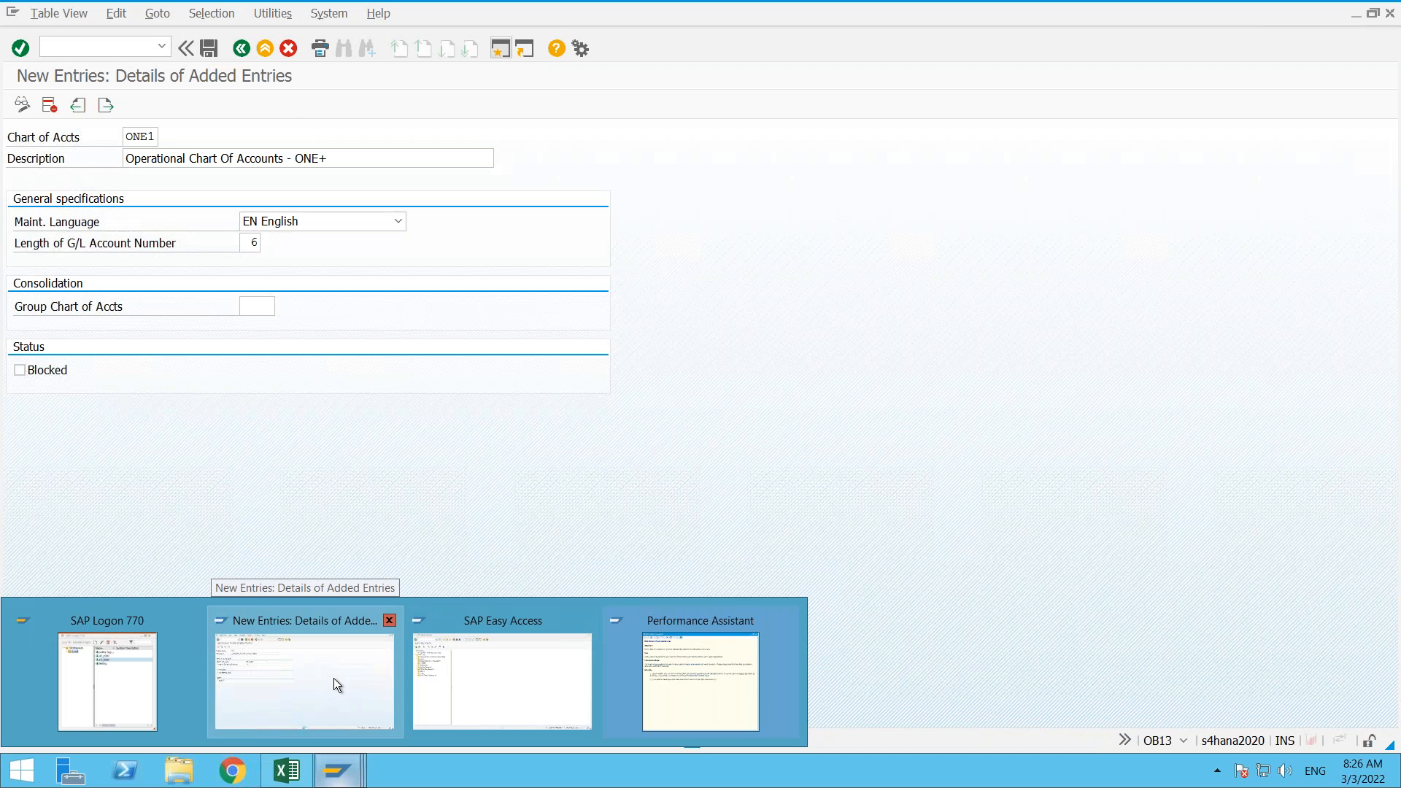
pyautogui.click(334, 677)
pyautogui.click(209, 48)
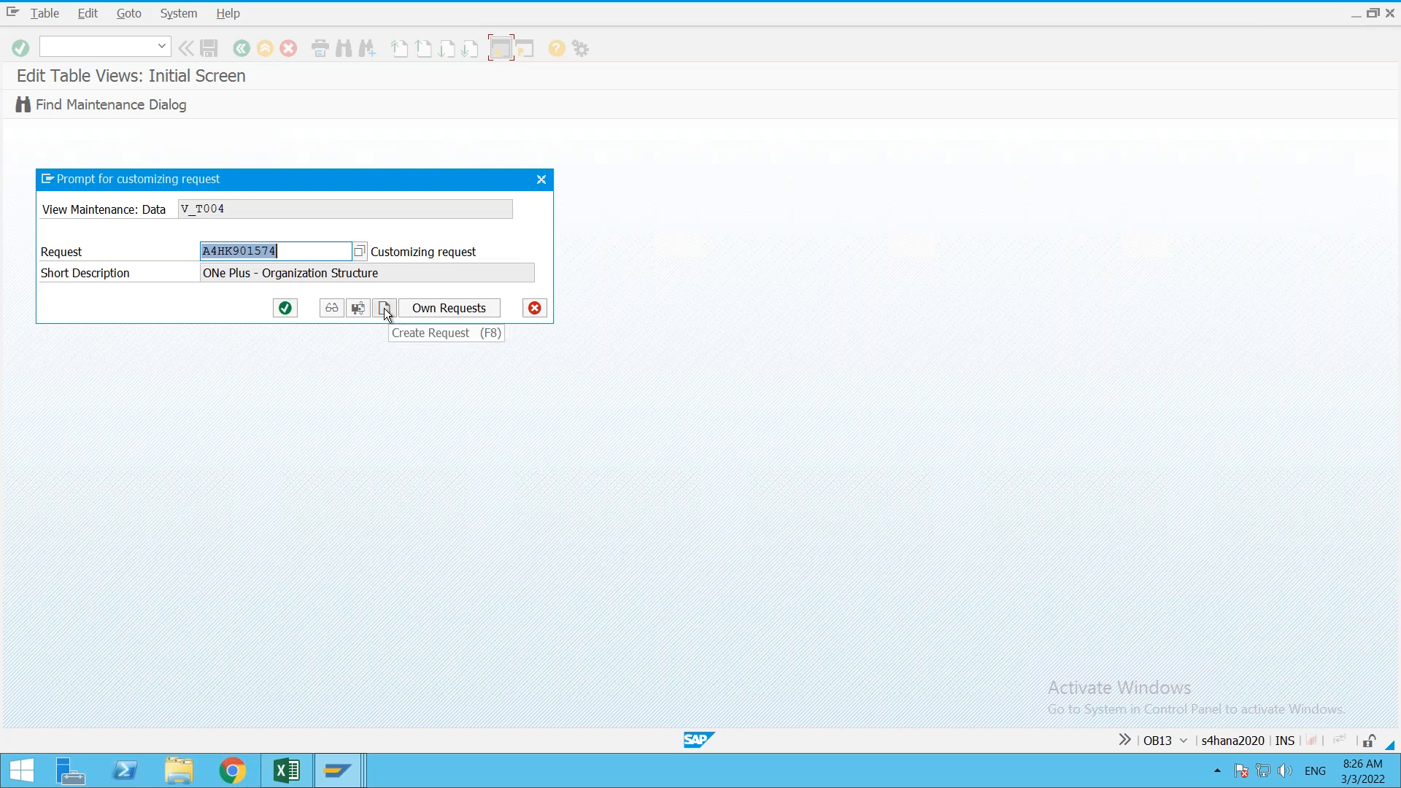
# Step: Create a new customizing request described 'ONe Plus - GL Master data Configurations'
pyautogui.click(384, 308)
pyautogui.write('O')
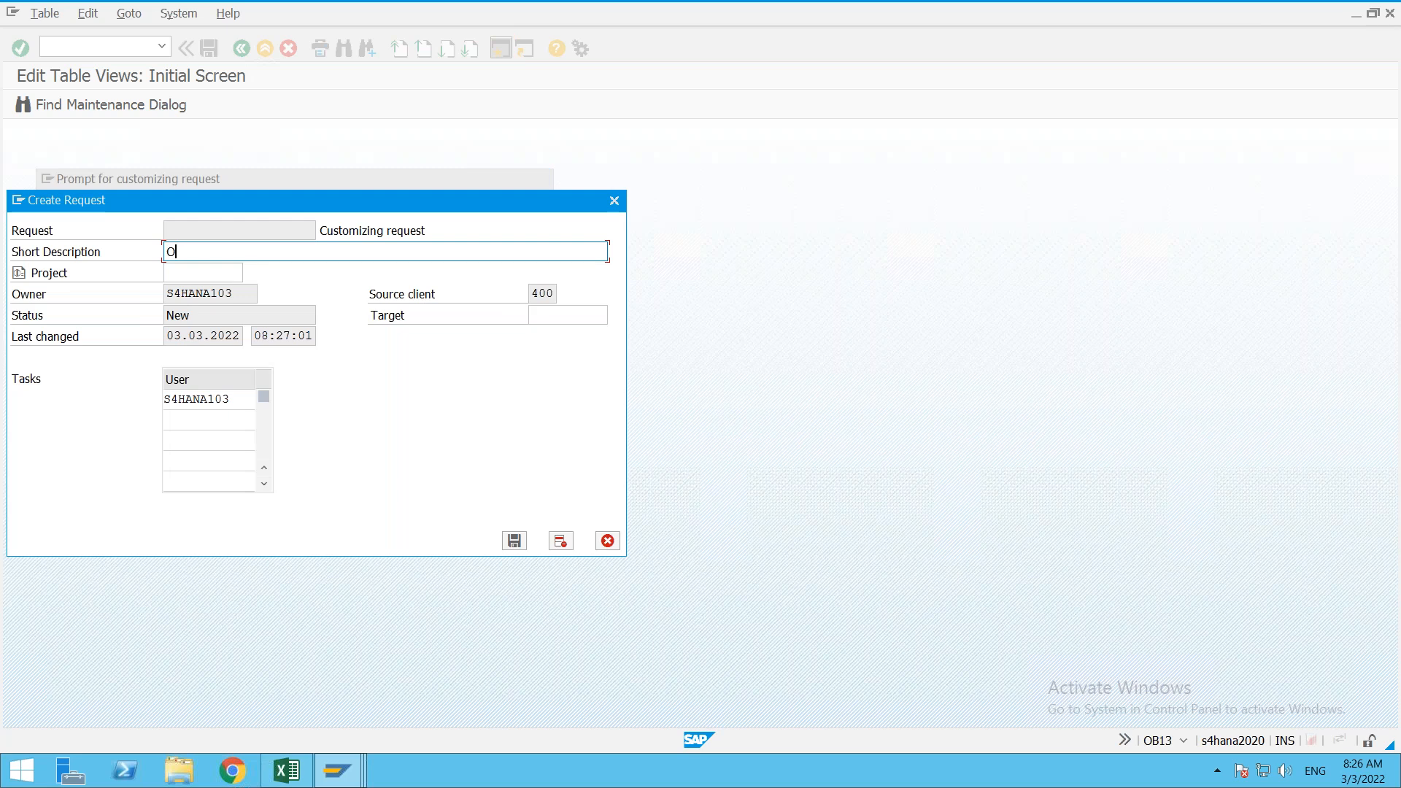
pyautogui.write('Ne Plus - GL Master ta Configurations')
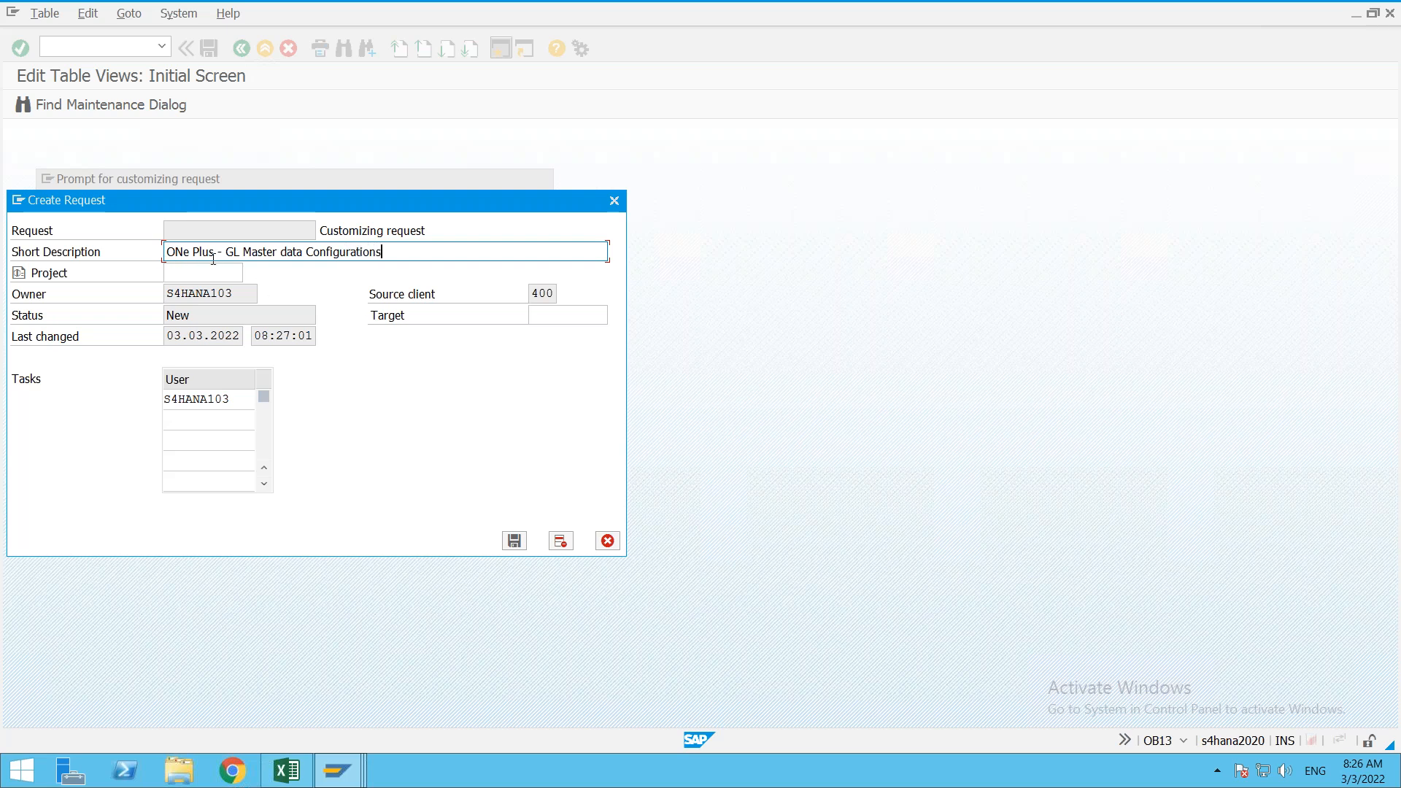
# Step: Save the request and save the ONE1 entry under it
pyautogui.click(514, 541)
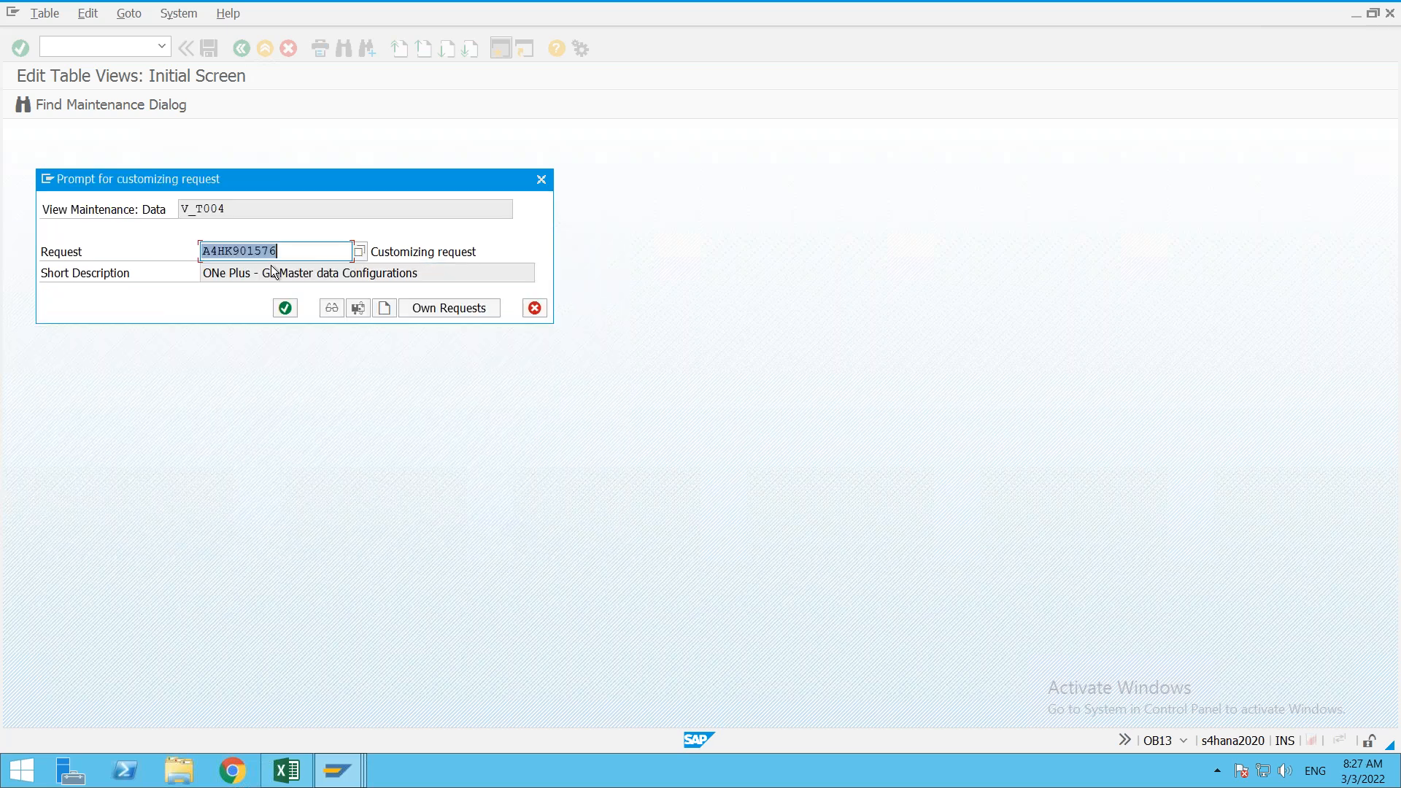
pyautogui.click(286, 307)
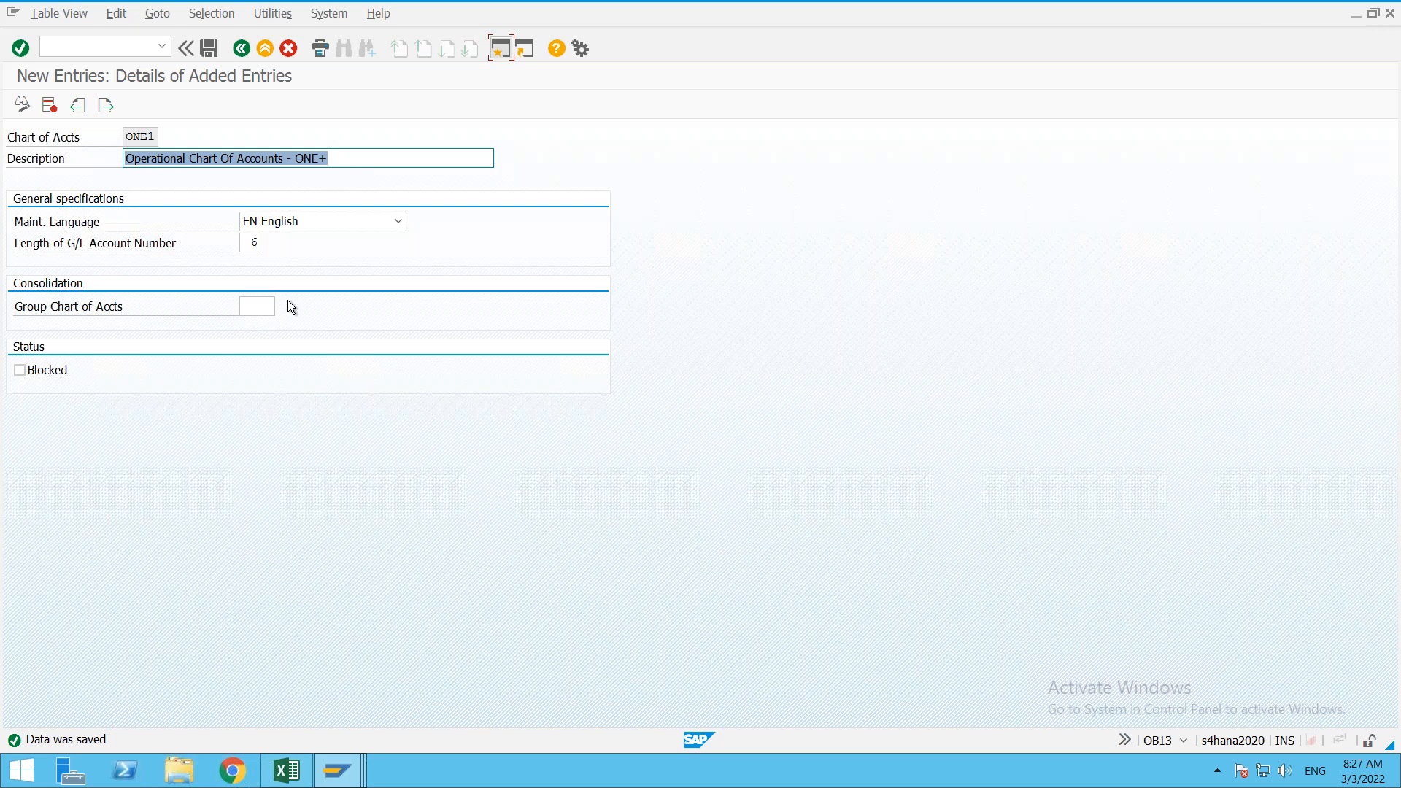
pyautogui.click(210, 51)
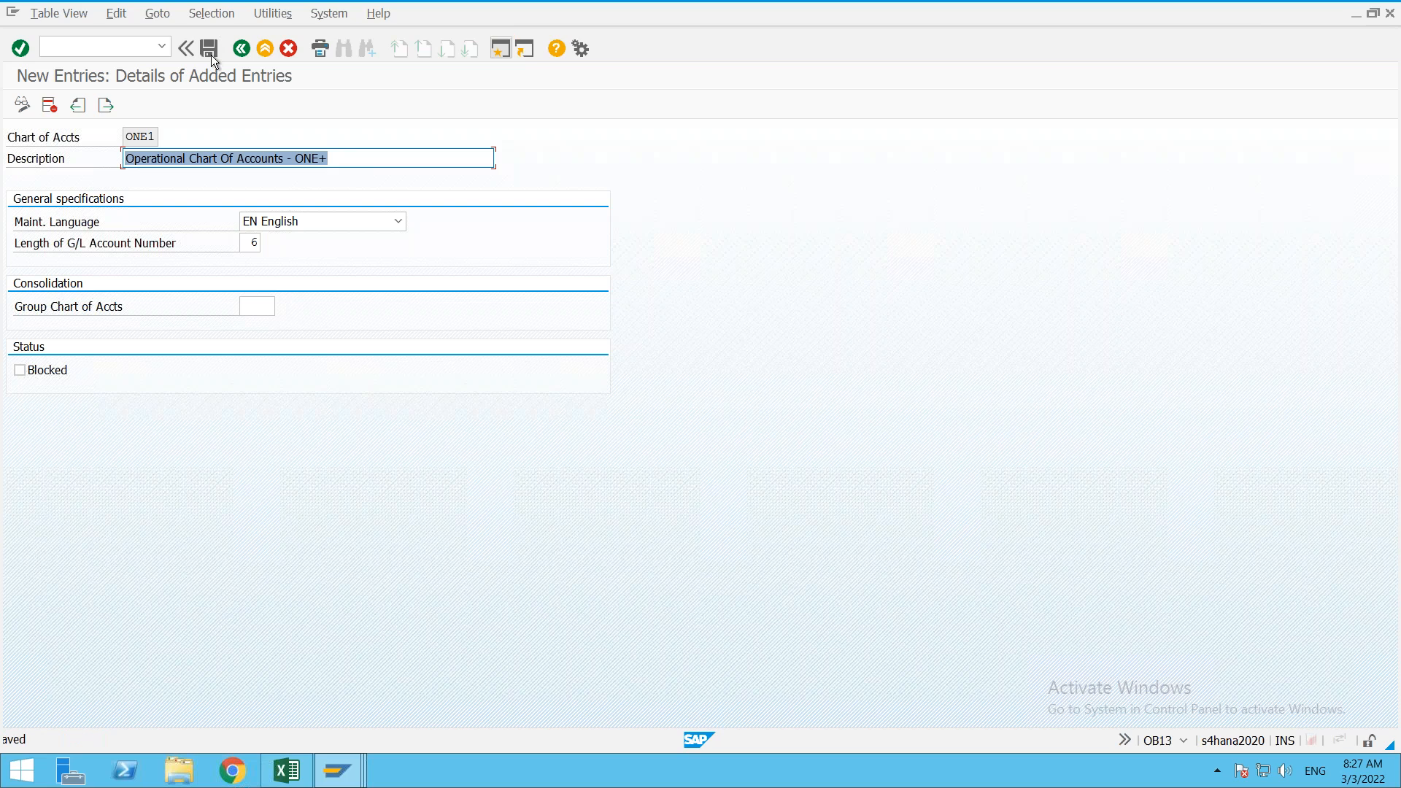
# Step: Start a new chart of accounts with key ONe+, based on the ONE1 entry
pyautogui.click(248, 52)
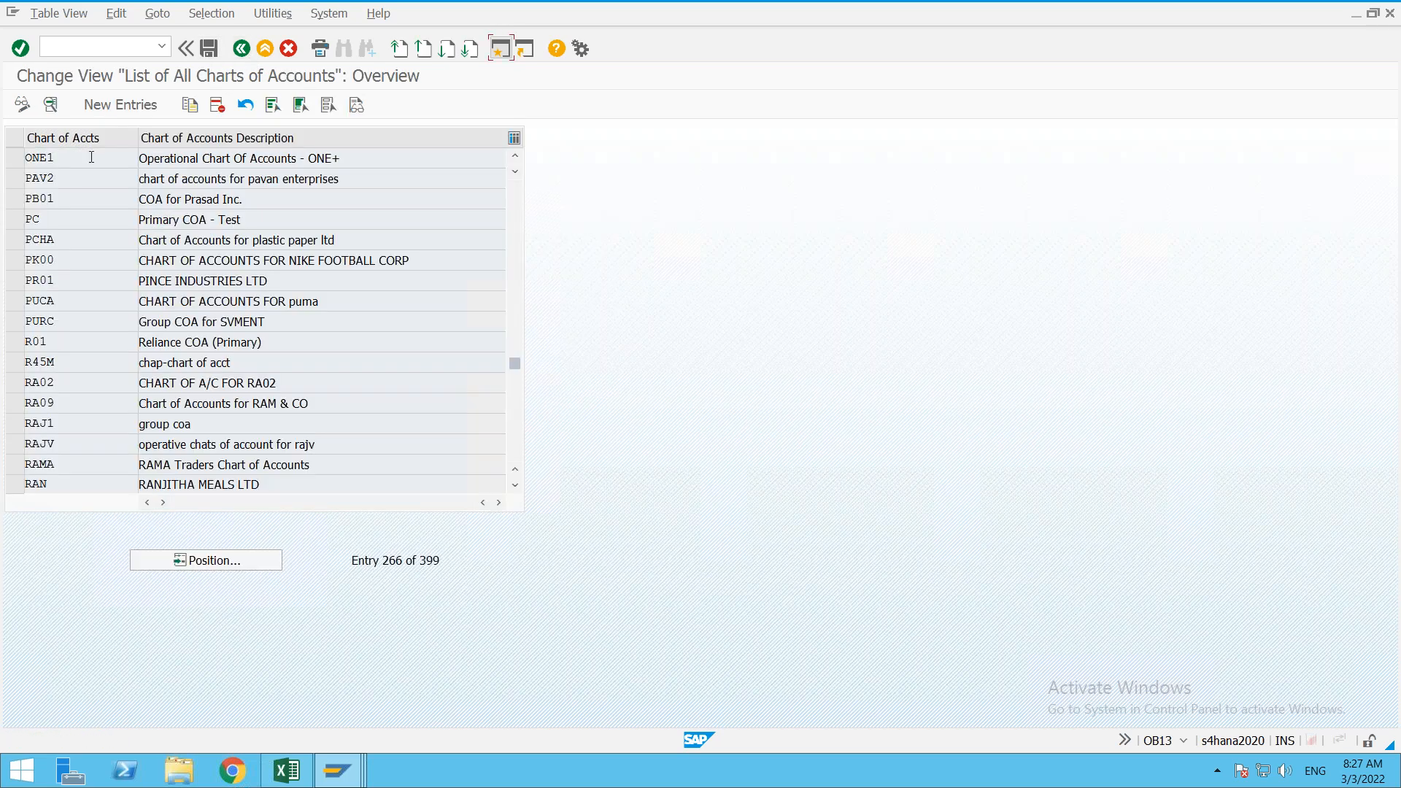
pyautogui.doubleClick(91, 157)
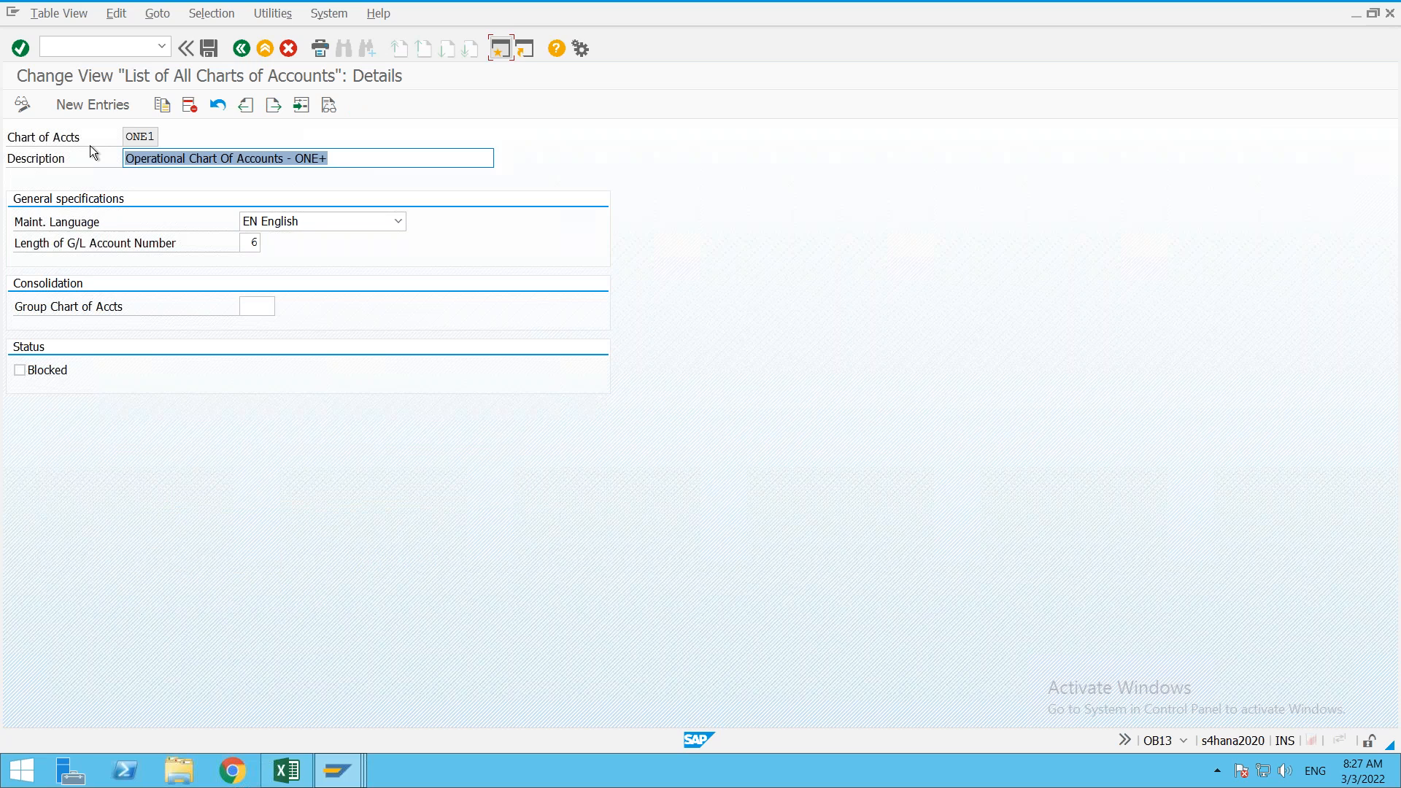
pyautogui.click(102, 107)
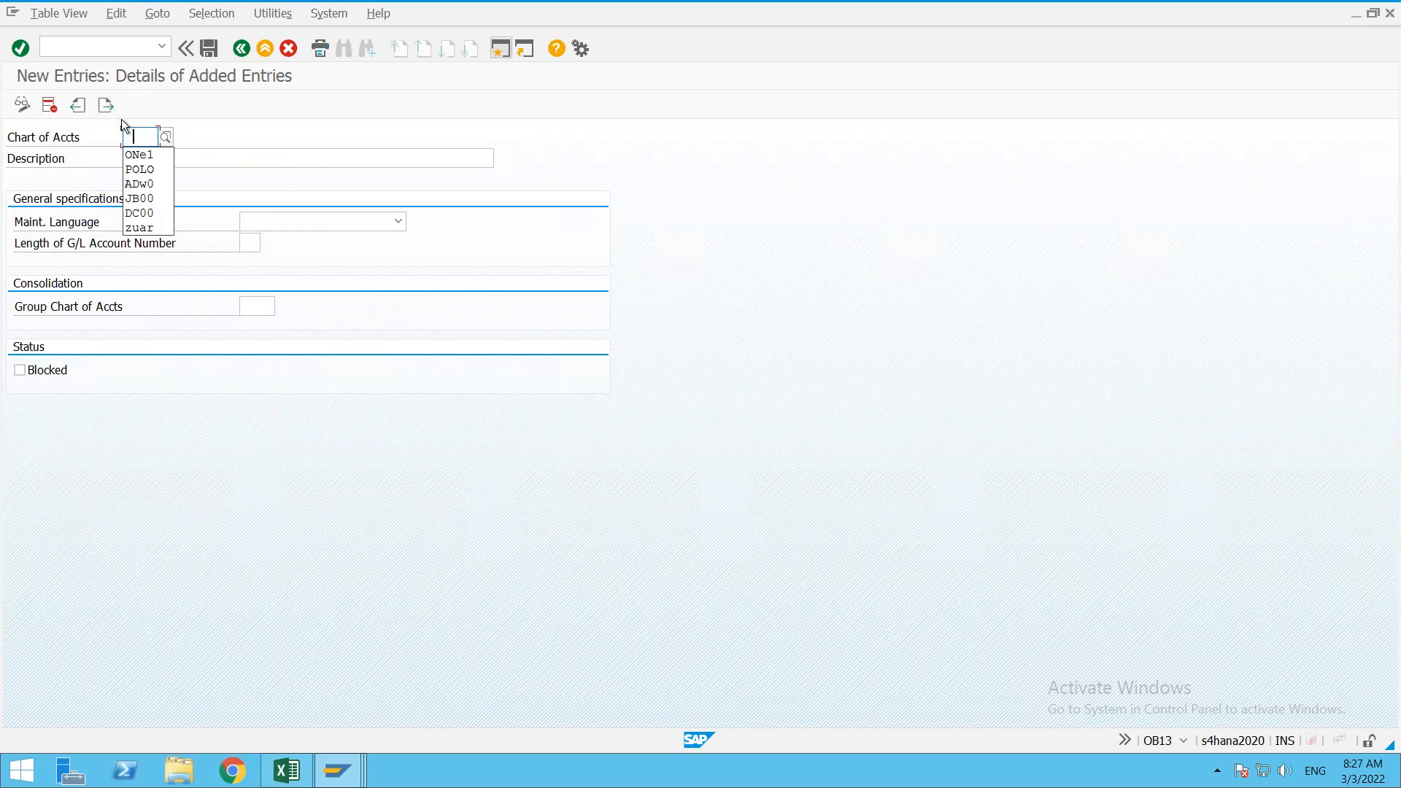
pyautogui.press('Down')
pyautogui.press('Return')
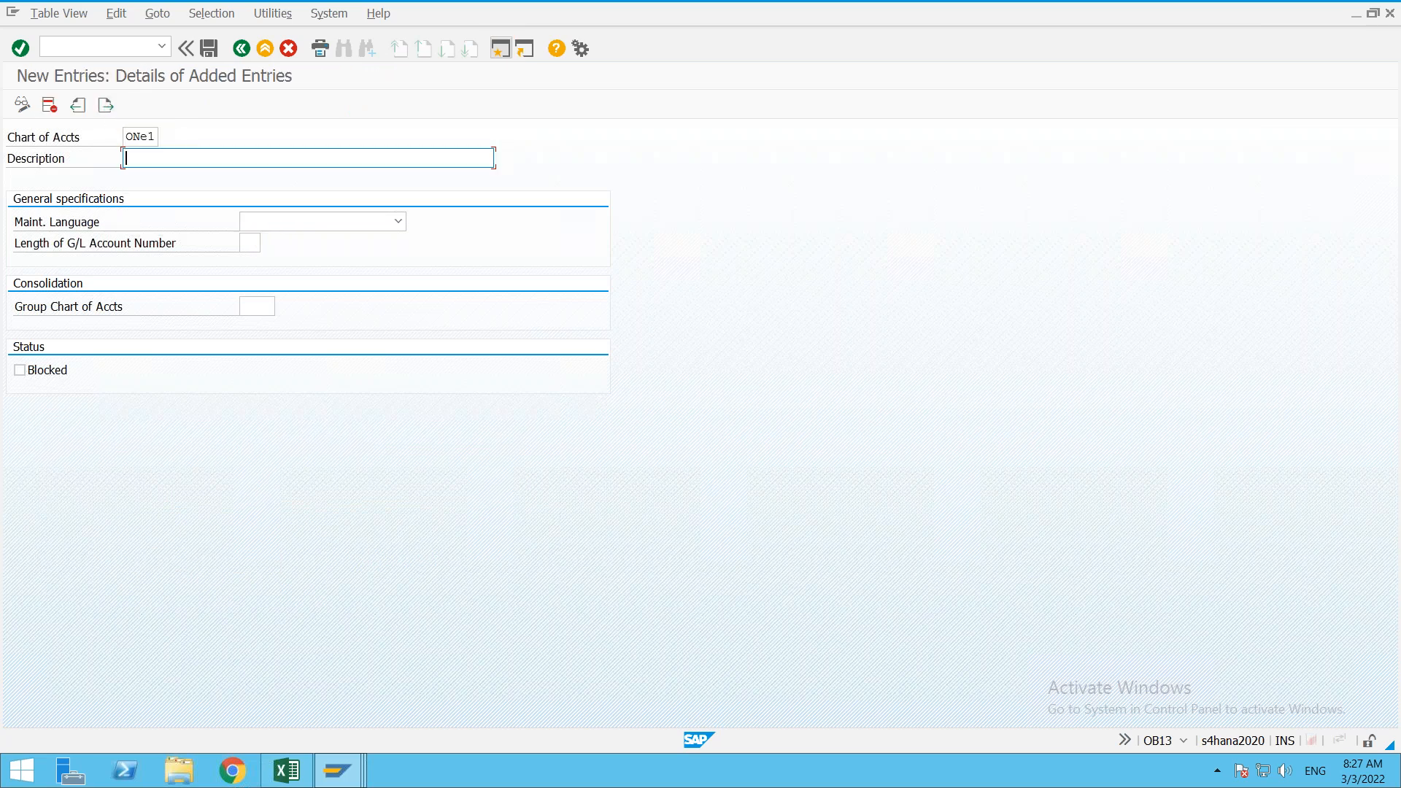
pyautogui.hotkey('shift', 'Tab')
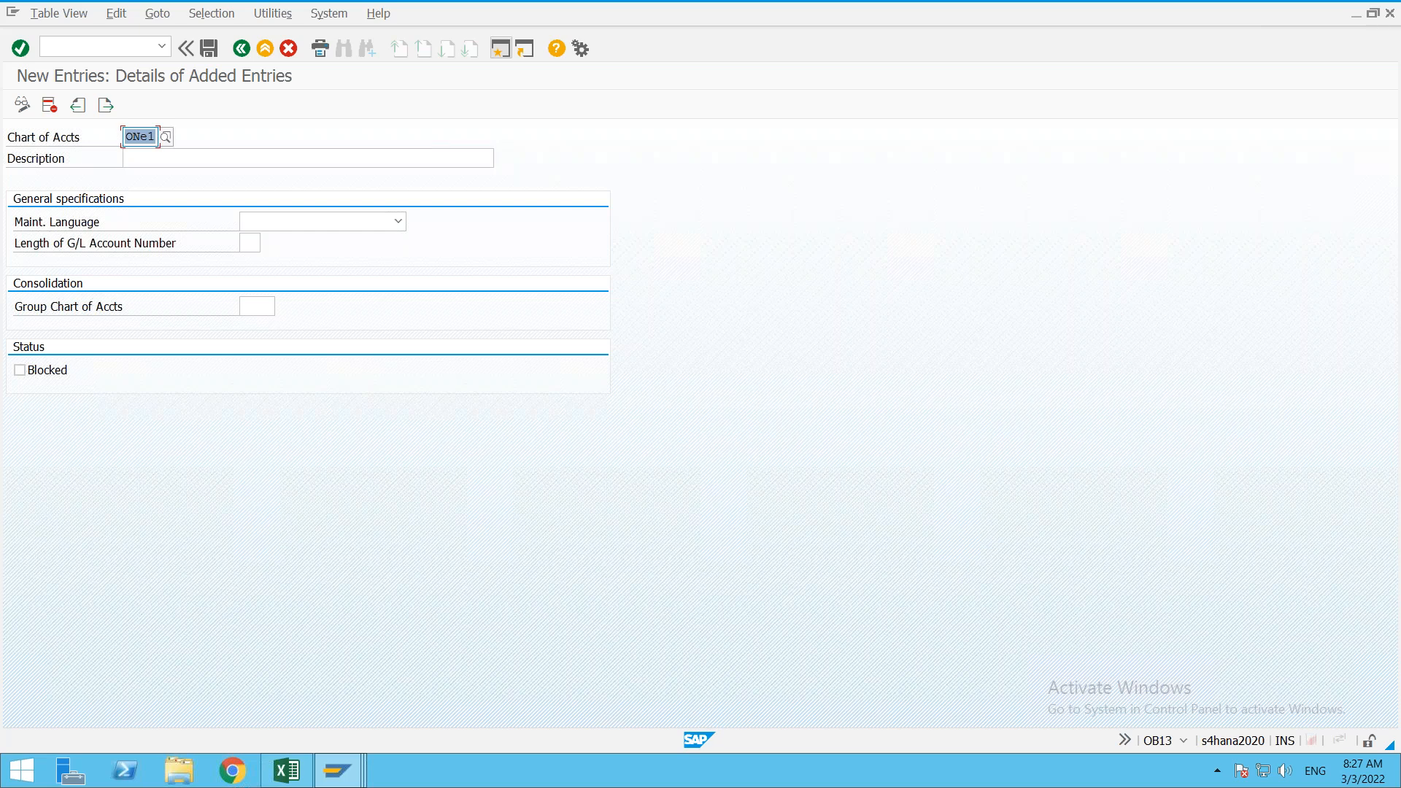
pyautogui.press('End')
pyautogui.press('BackSpace')
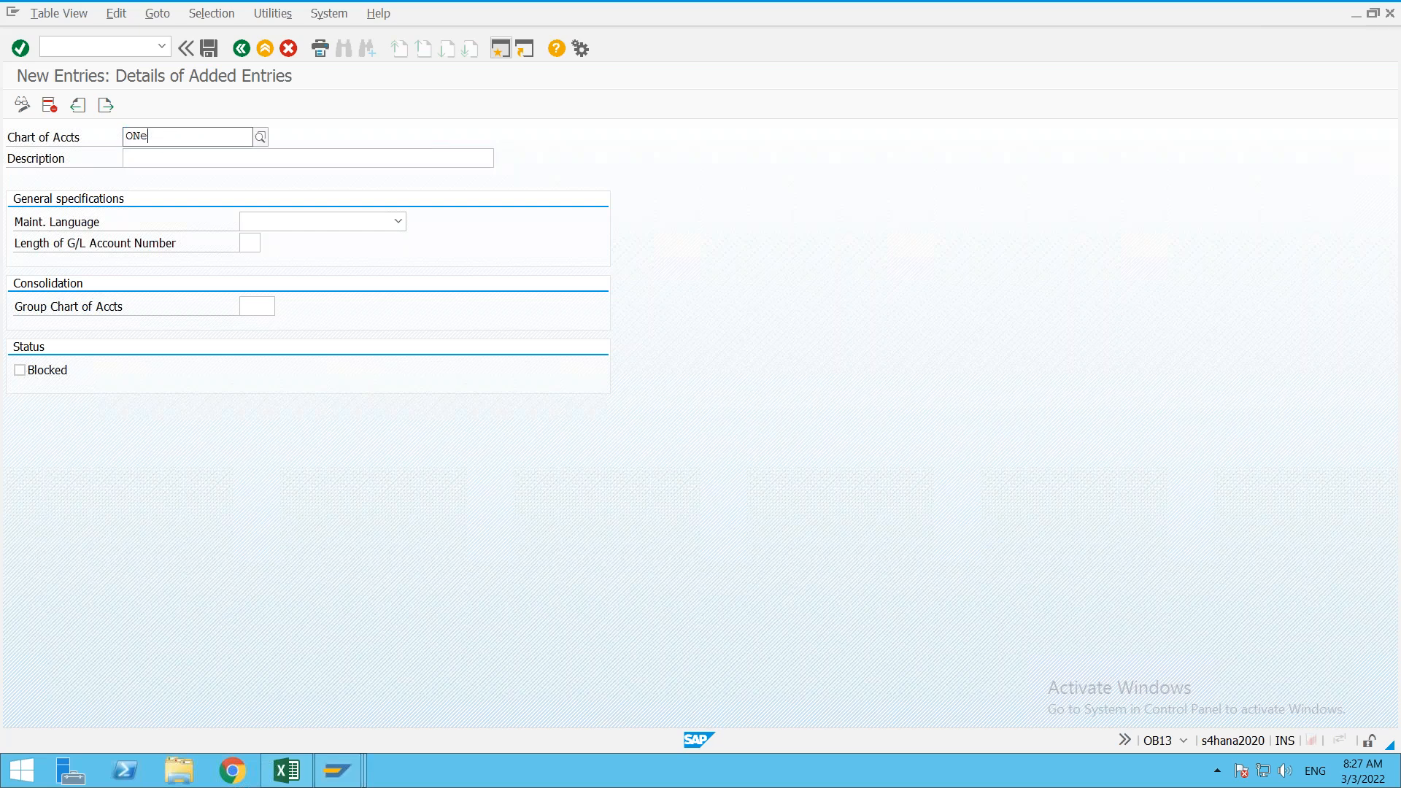
pyautogui.write('+')
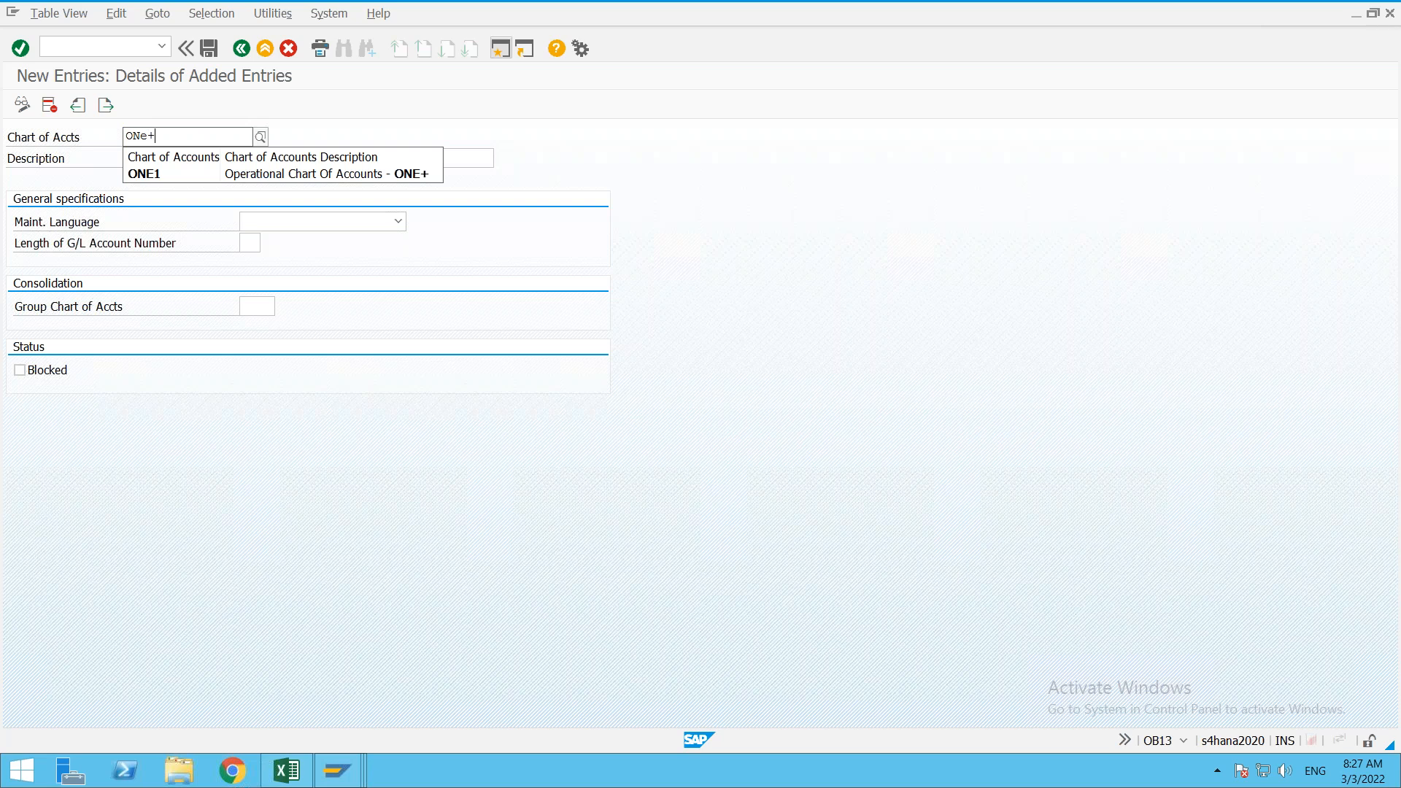
pyautogui.press('Return')
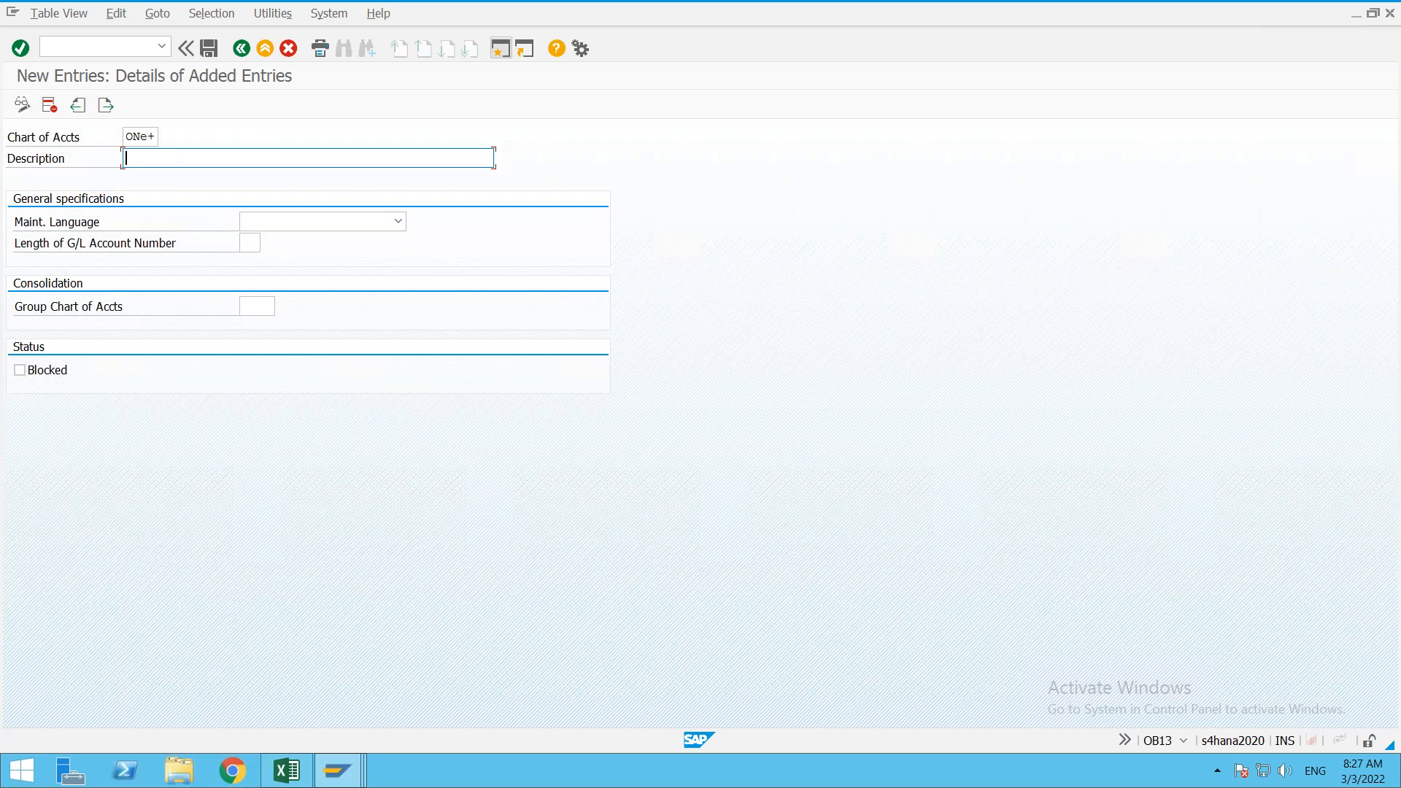
# Step: Describe it as 'Country Specific COA - ONE1' with English language and G/L account length 6
pyautogui.write('Cout')
pyautogui.press('BackSpace')
pyautogui.write('ntry Specific COA - ONE1')
pyautogui.press('Return')
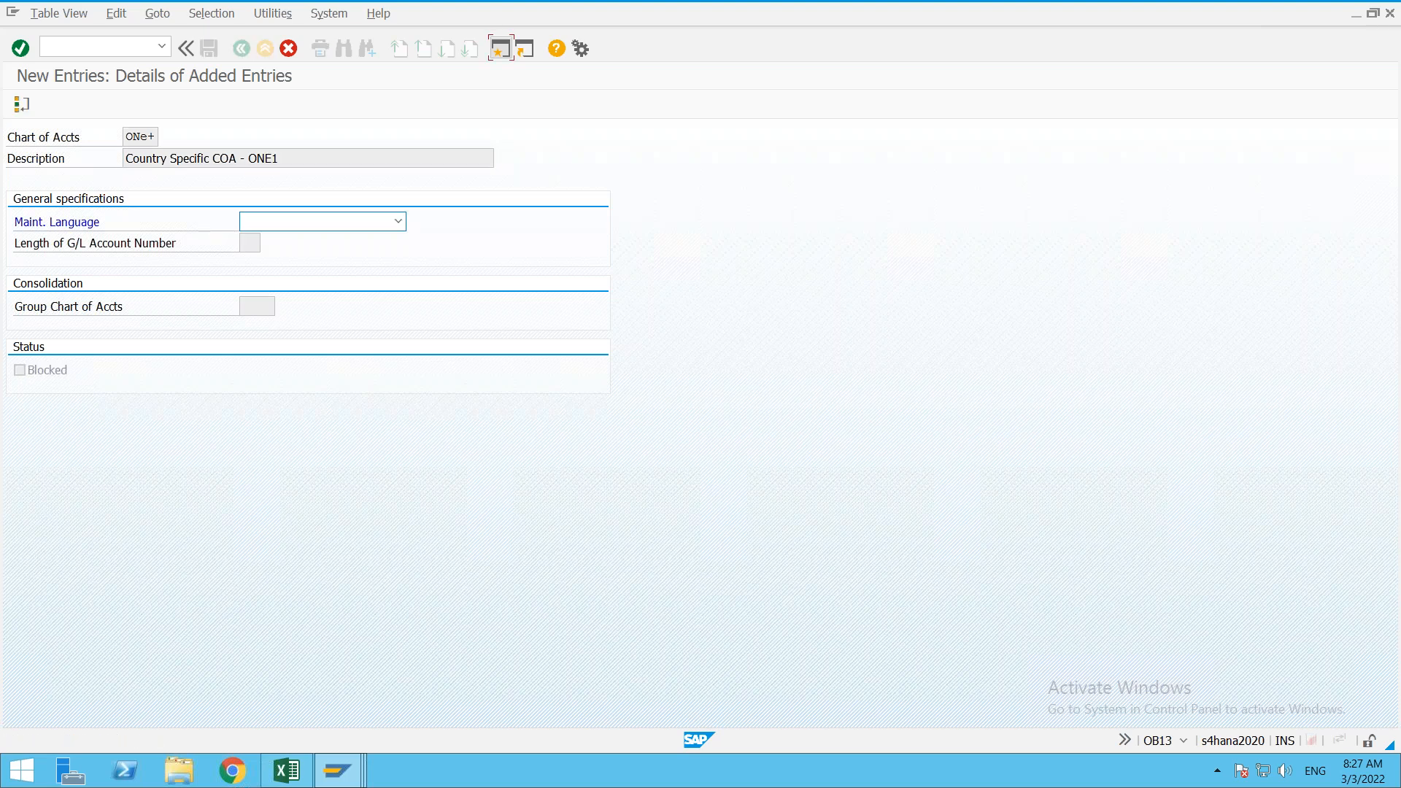
pyautogui.click(383, 218)
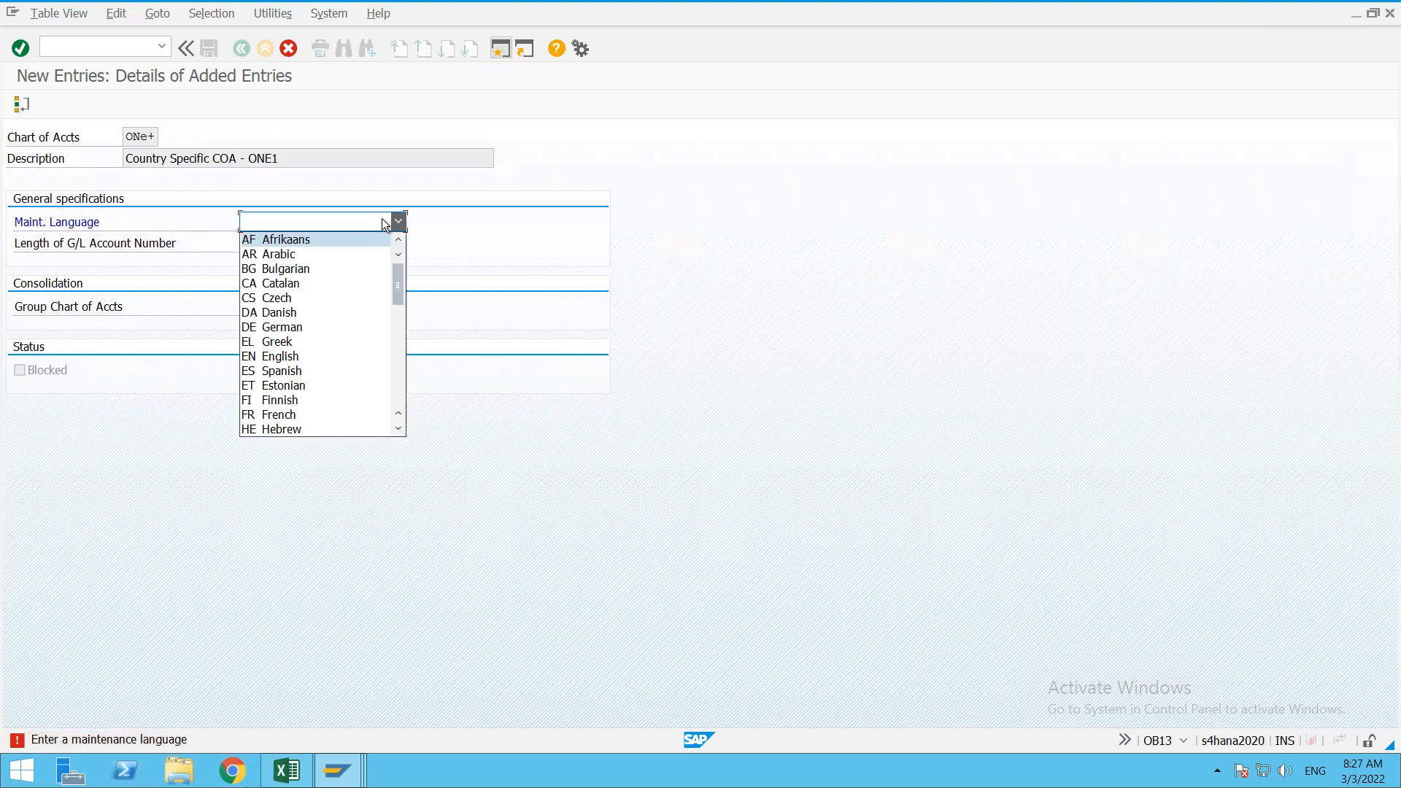
pyautogui.write('en')
pyautogui.press('Return')
pyautogui.press('Return')
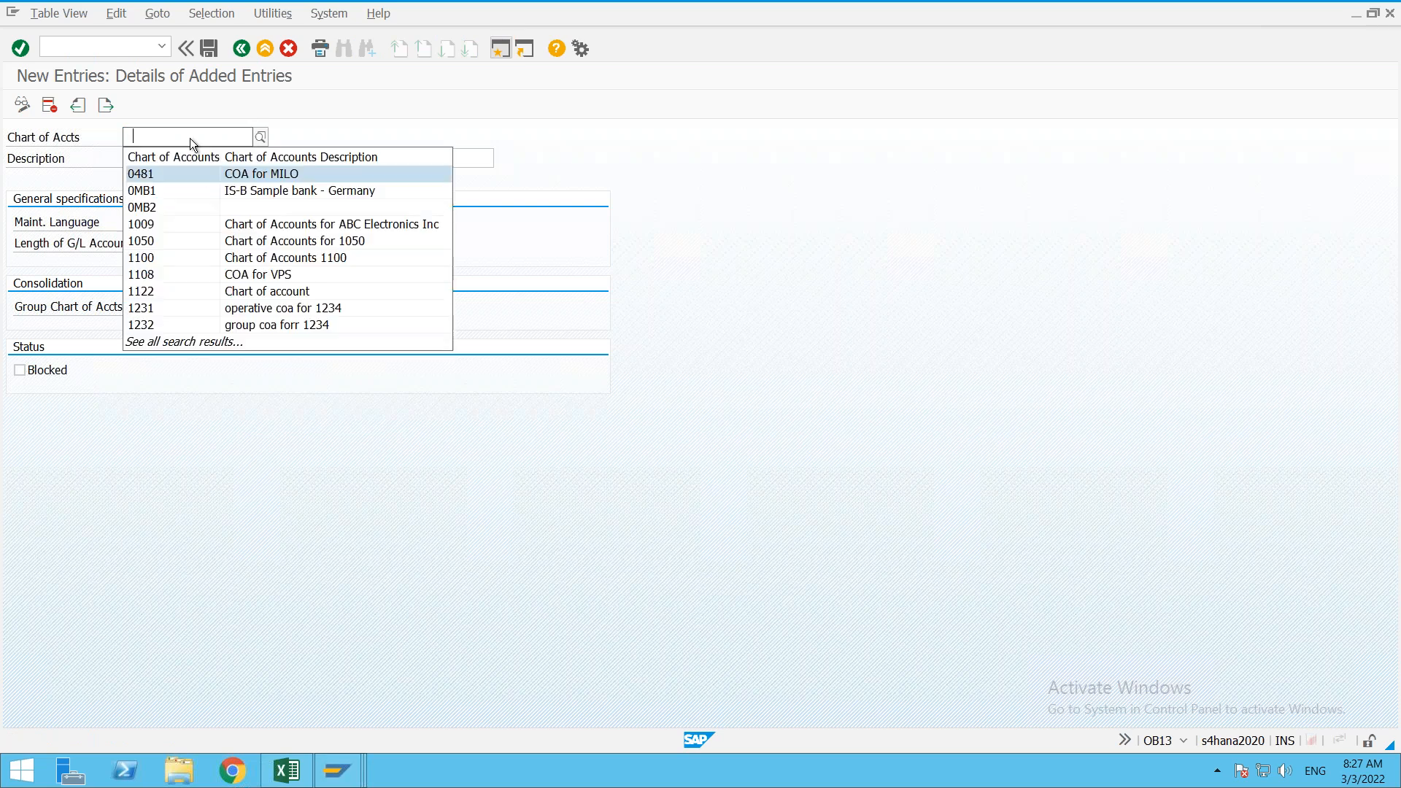
pyautogui.write('ONE1')
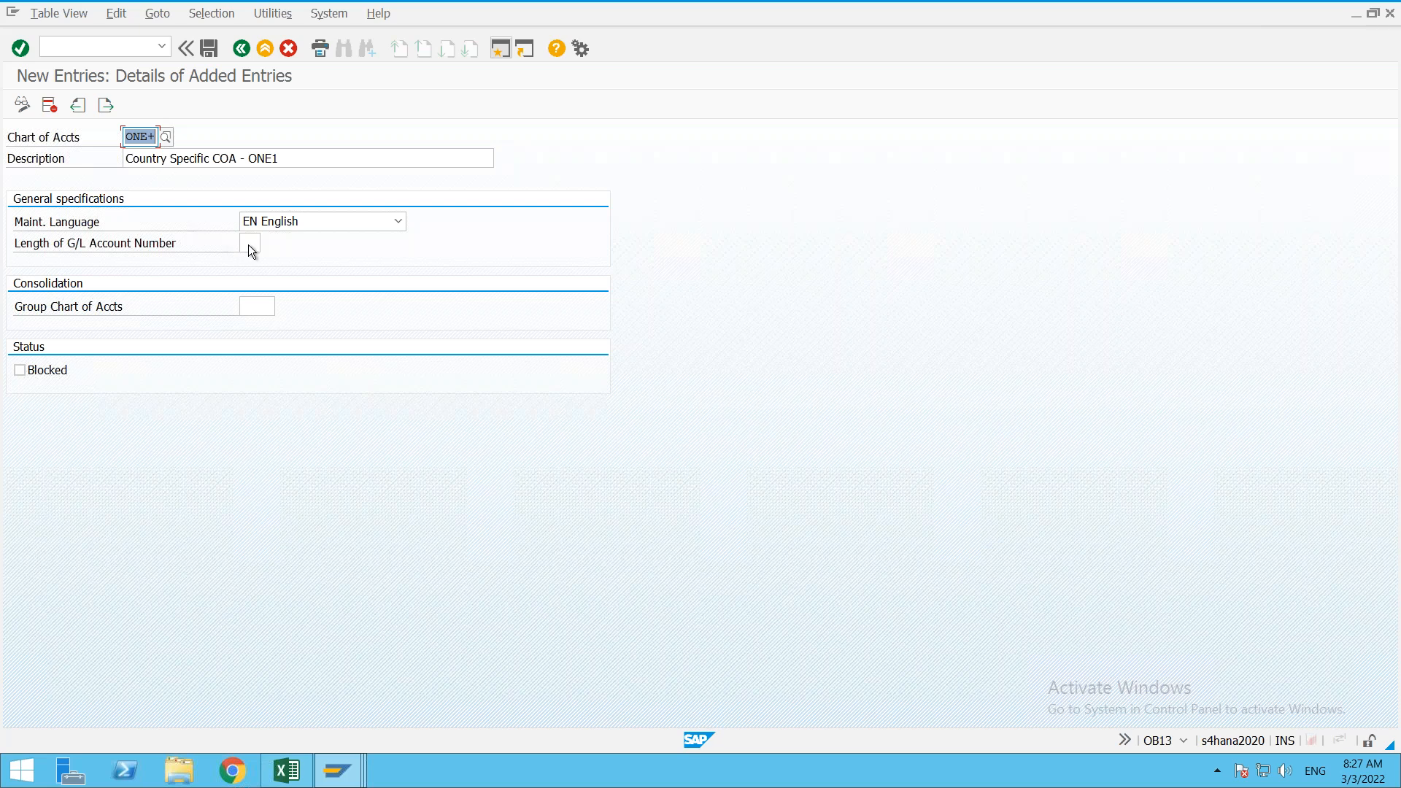
pyautogui.click(257, 243)
pyautogui.write('6')
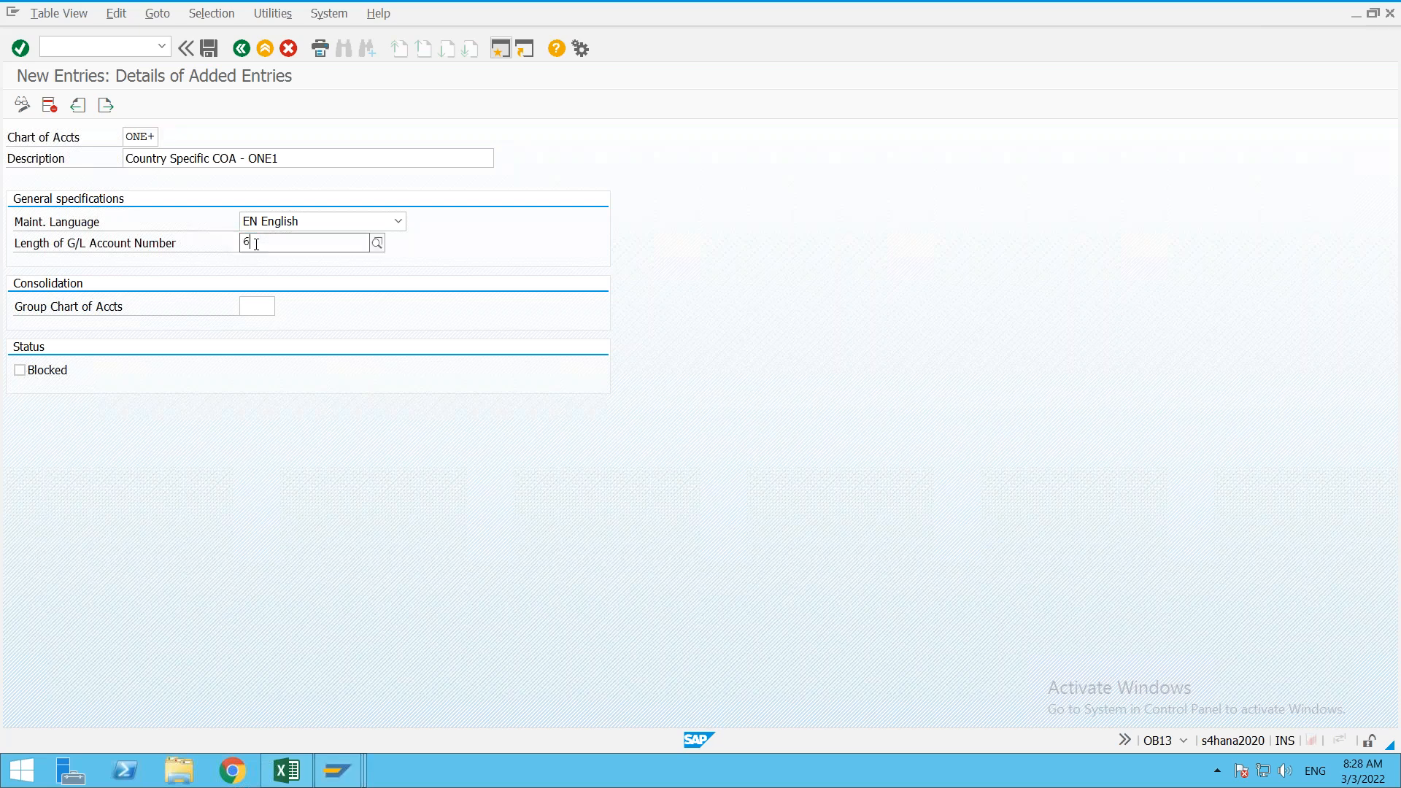
pyautogui.press('Return')
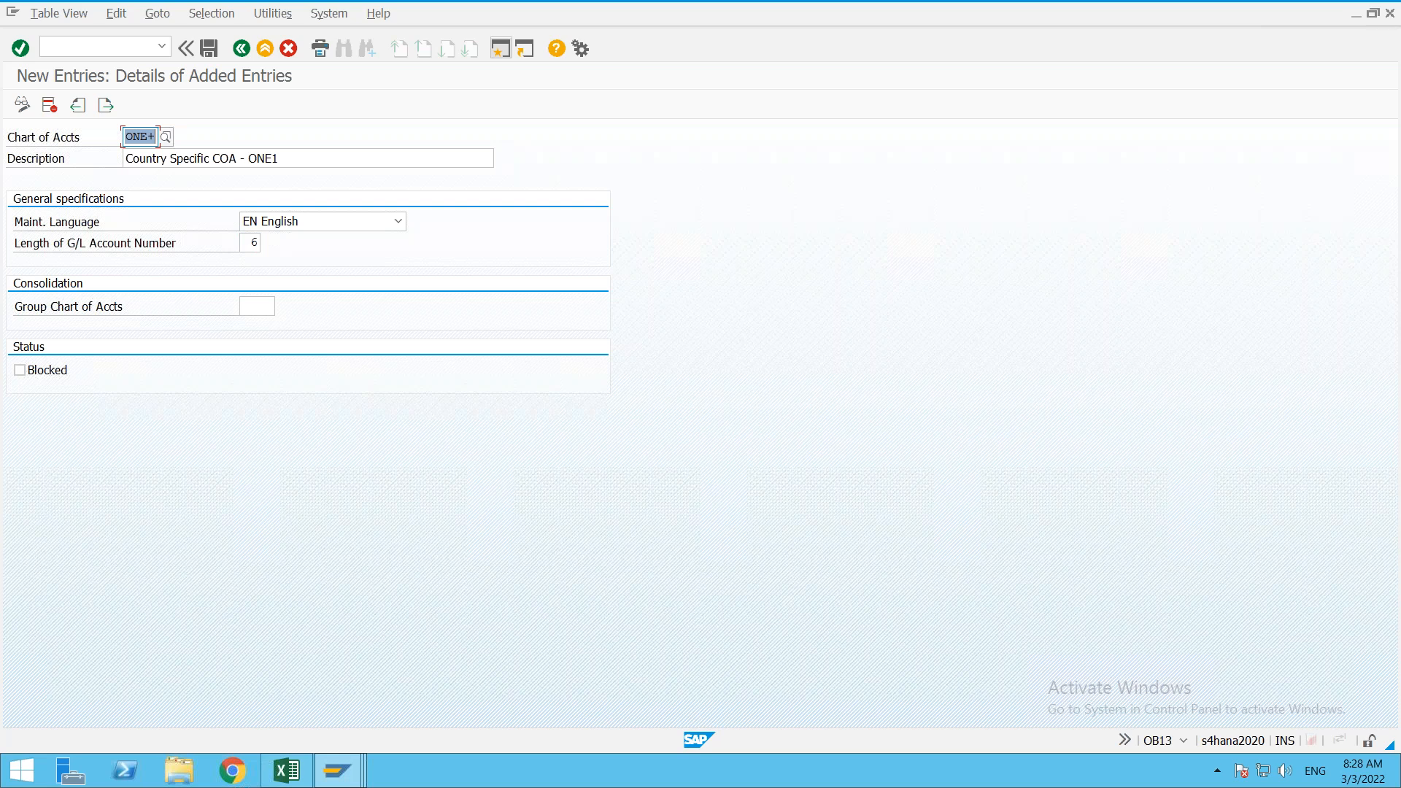
# Step: Save chart of accounts ONE+ and leave the charts of accounts overview
pyautogui.hotkey('ctrl', 's')
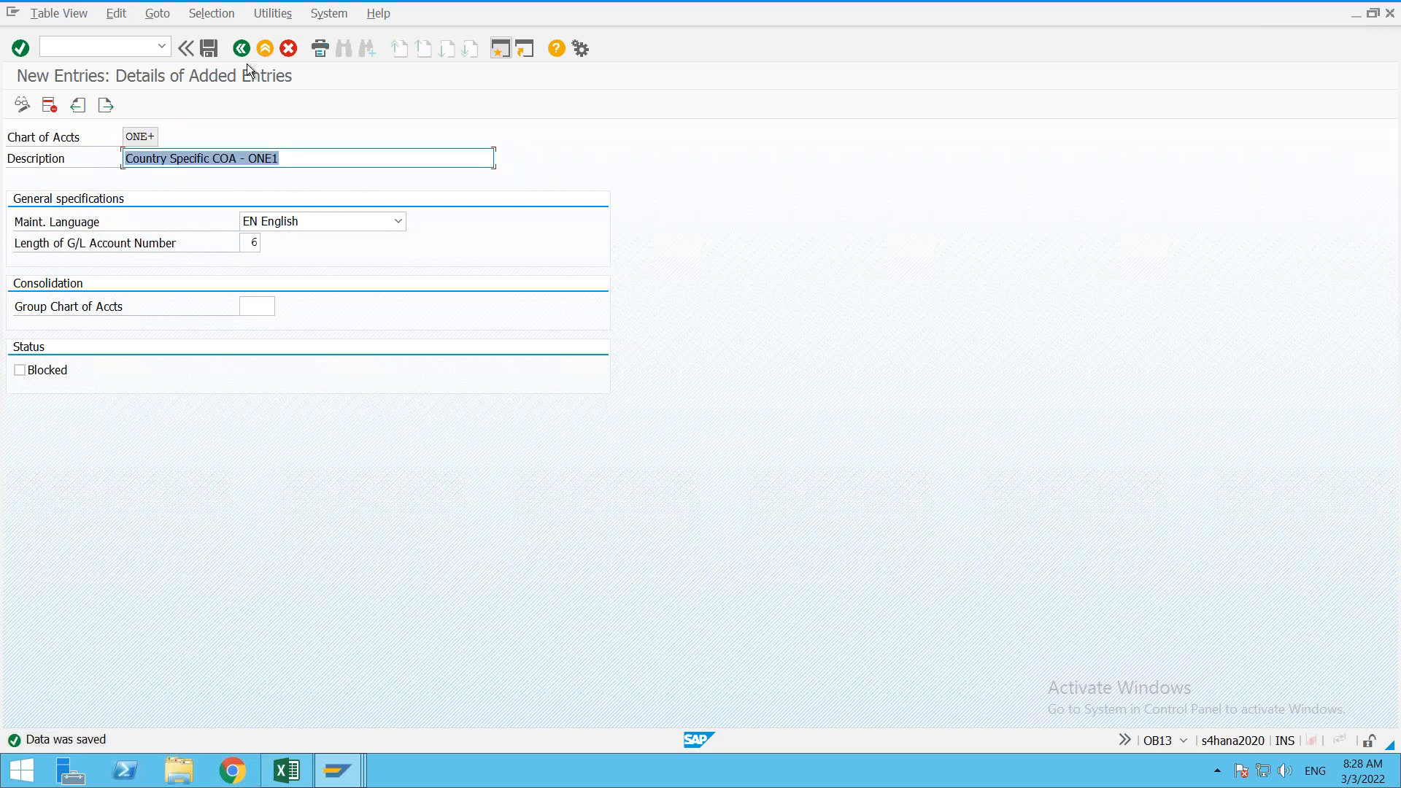
pyautogui.click(247, 51)
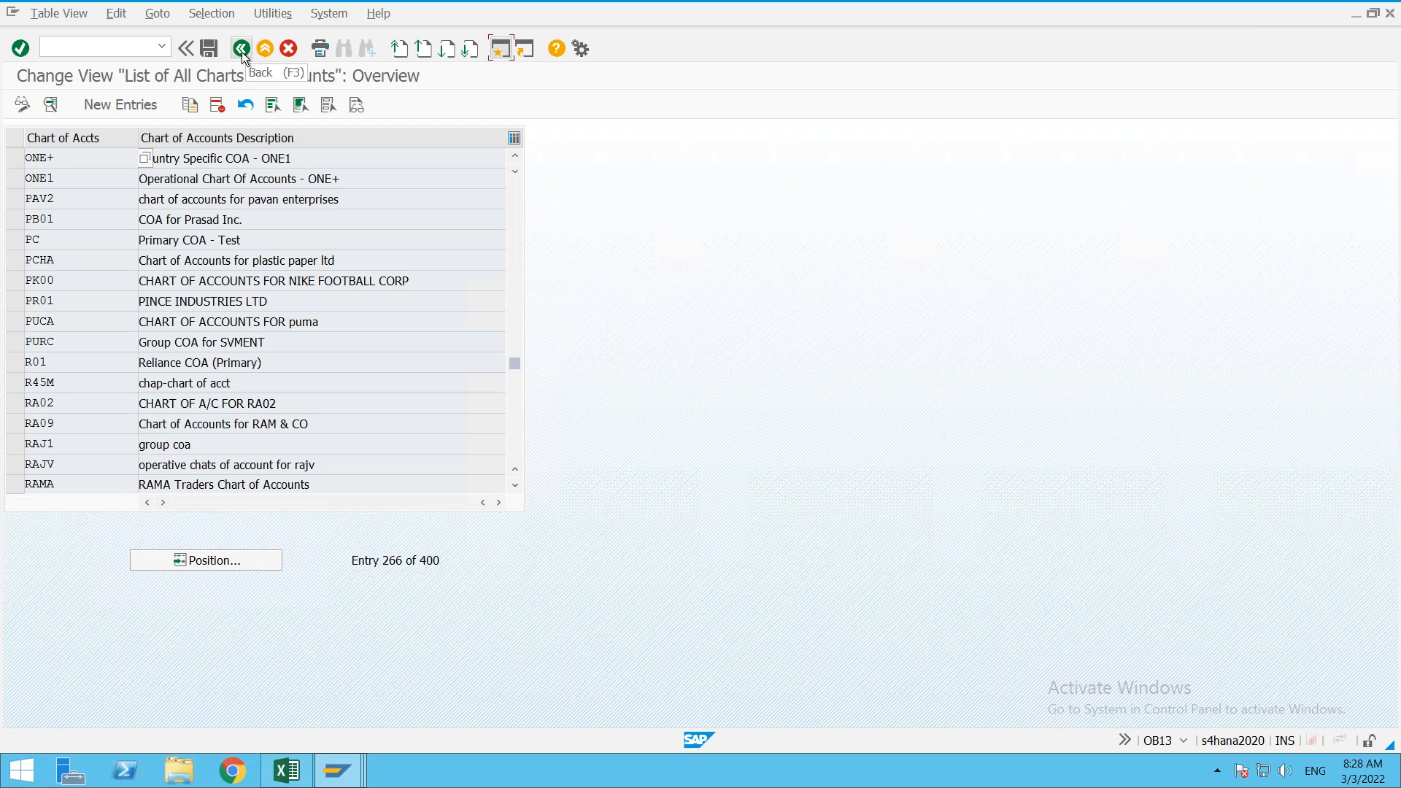
pyautogui.click(243, 51)
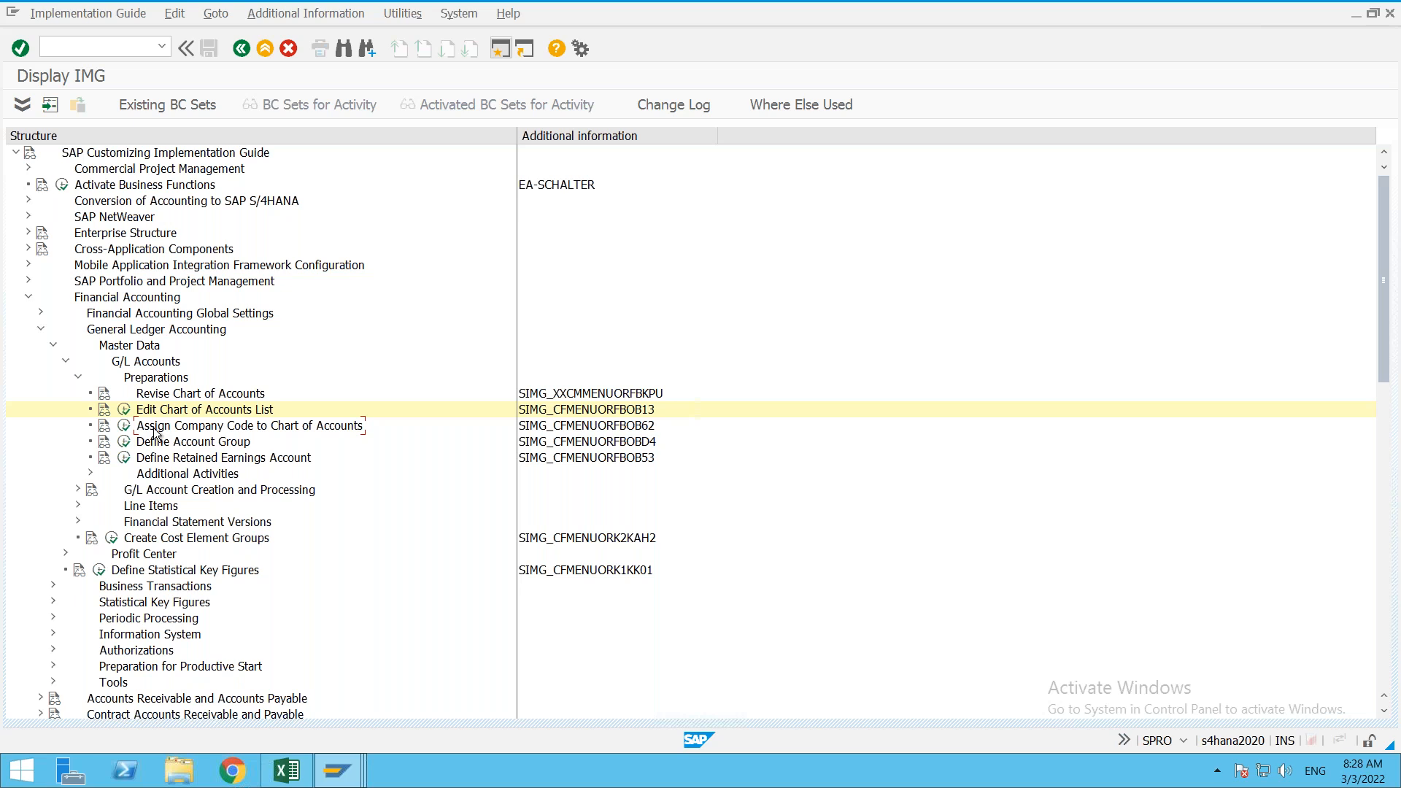
# Step: Open Assign Company Code to Chart of Accounts and position on company code ONE1
pyautogui.click(124, 427)
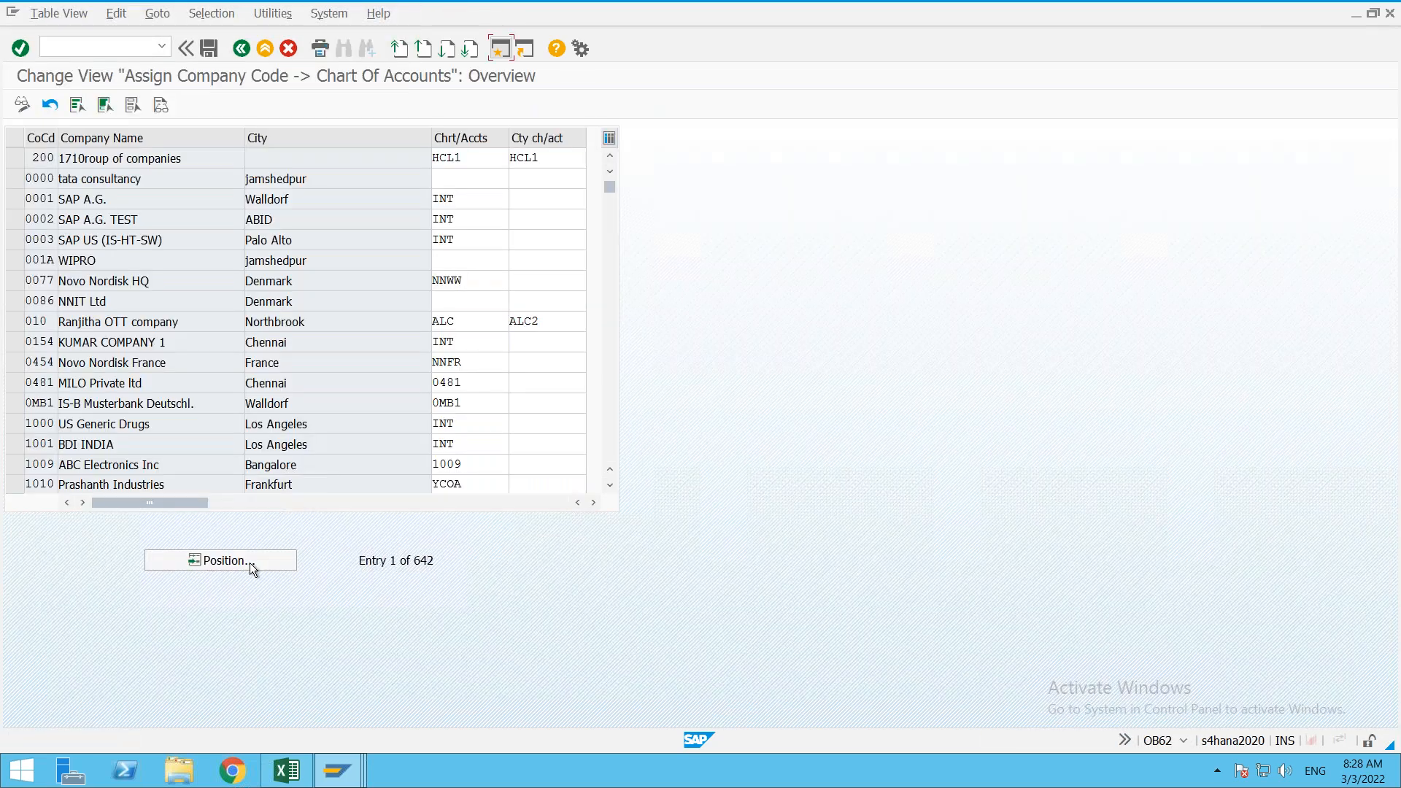
pyautogui.click(252, 562)
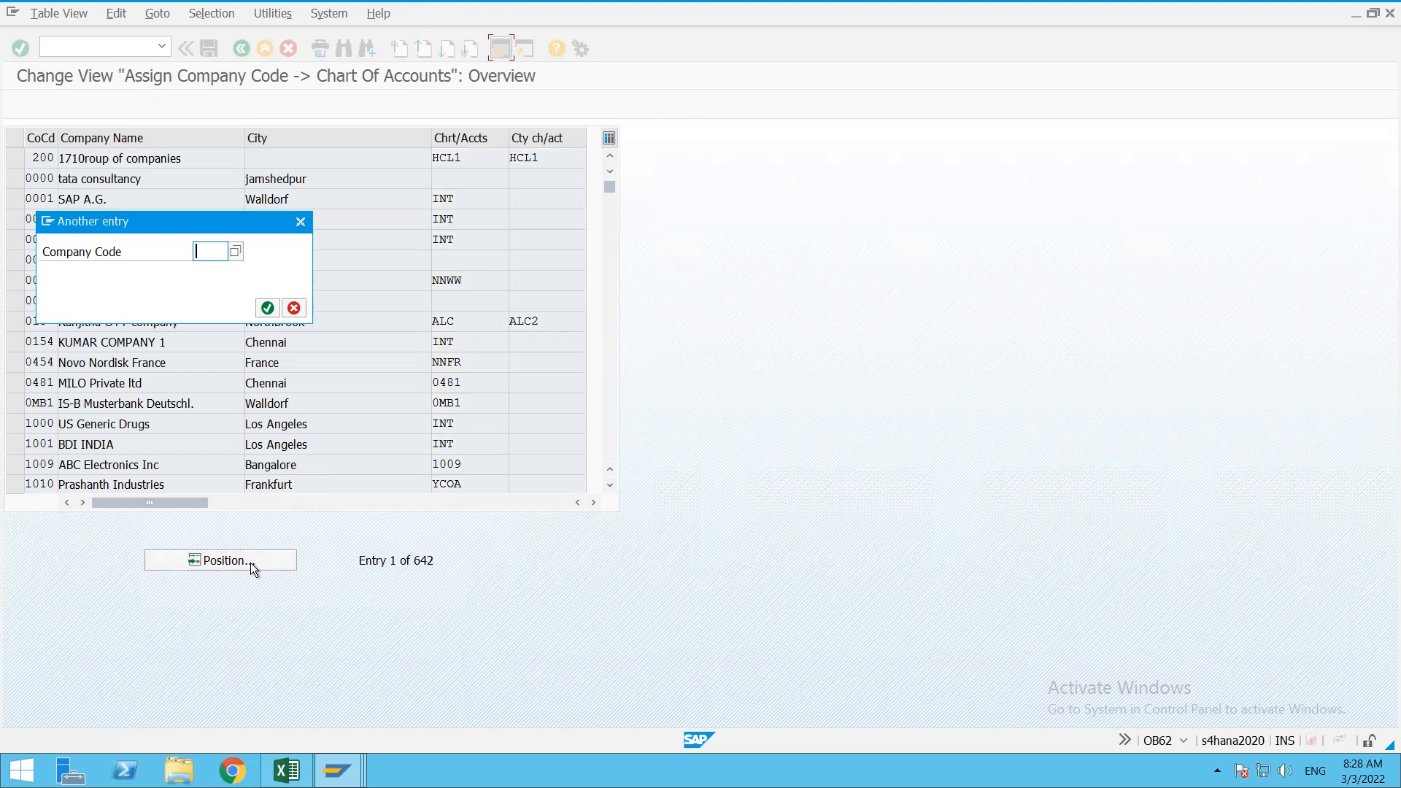
pyautogui.write('ONE1')
pyautogui.press('Return')
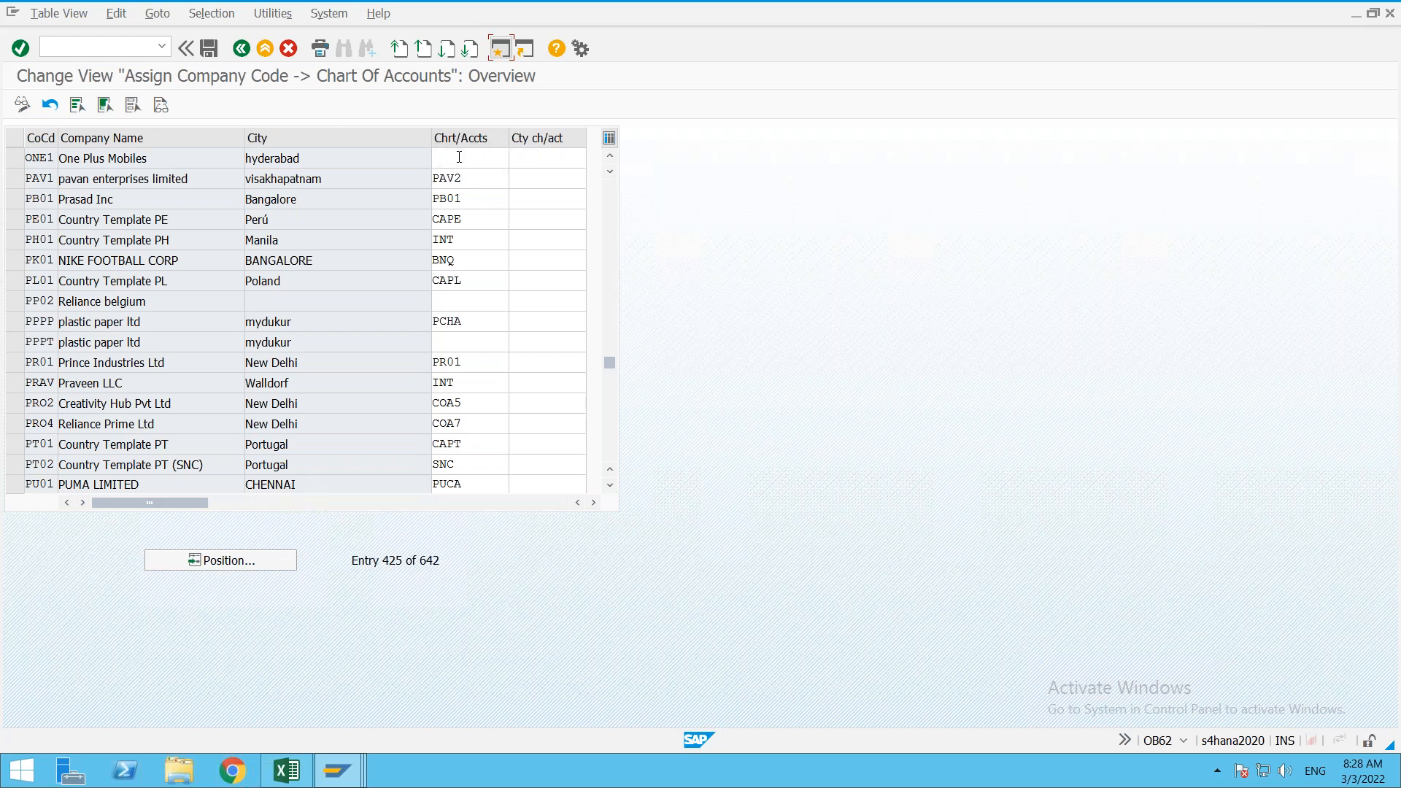
# Step: Set company code ONE1's chart of accounts to ONE1 and country chart to ONE+
pyautogui.click(459, 157)
pyautogui.write('ONE')
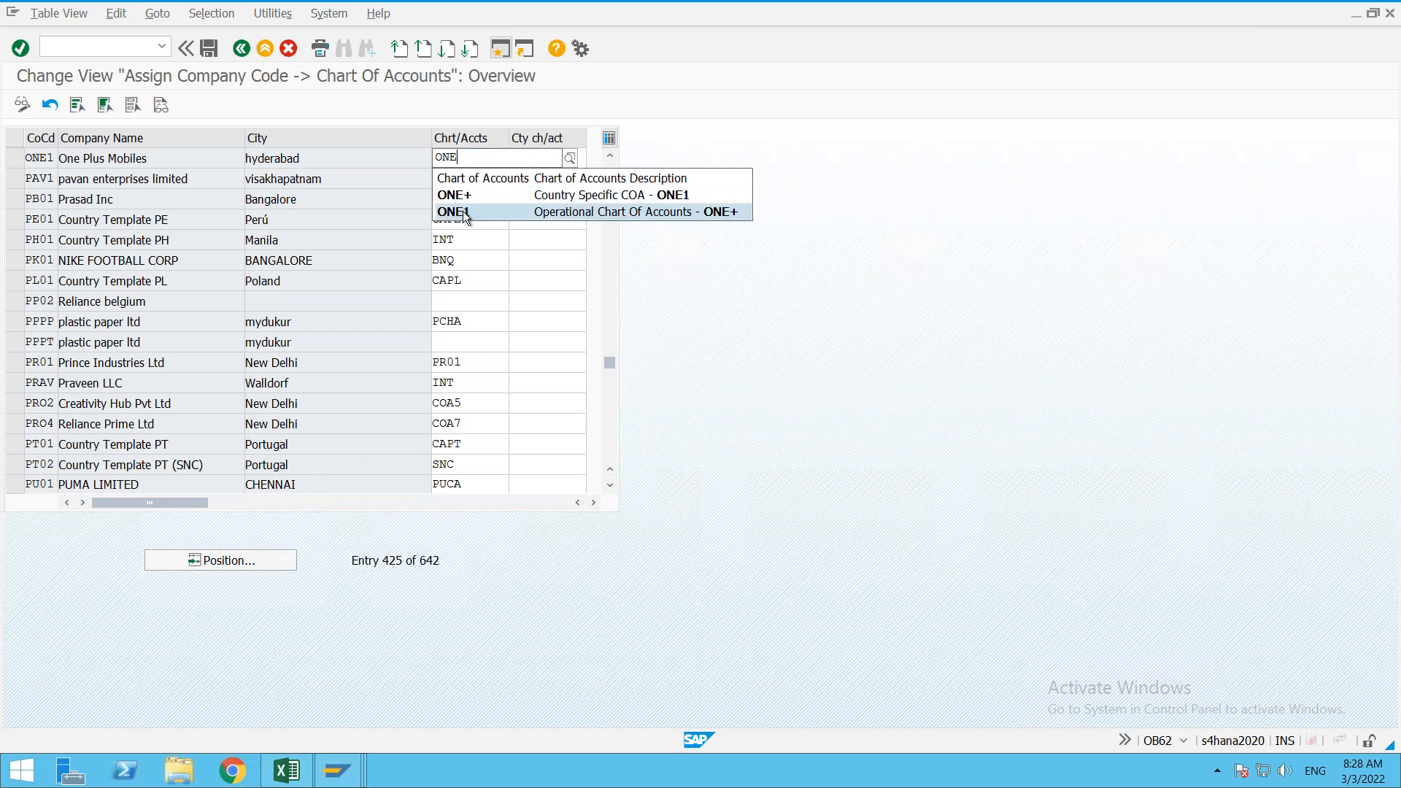
pyautogui.click(464, 212)
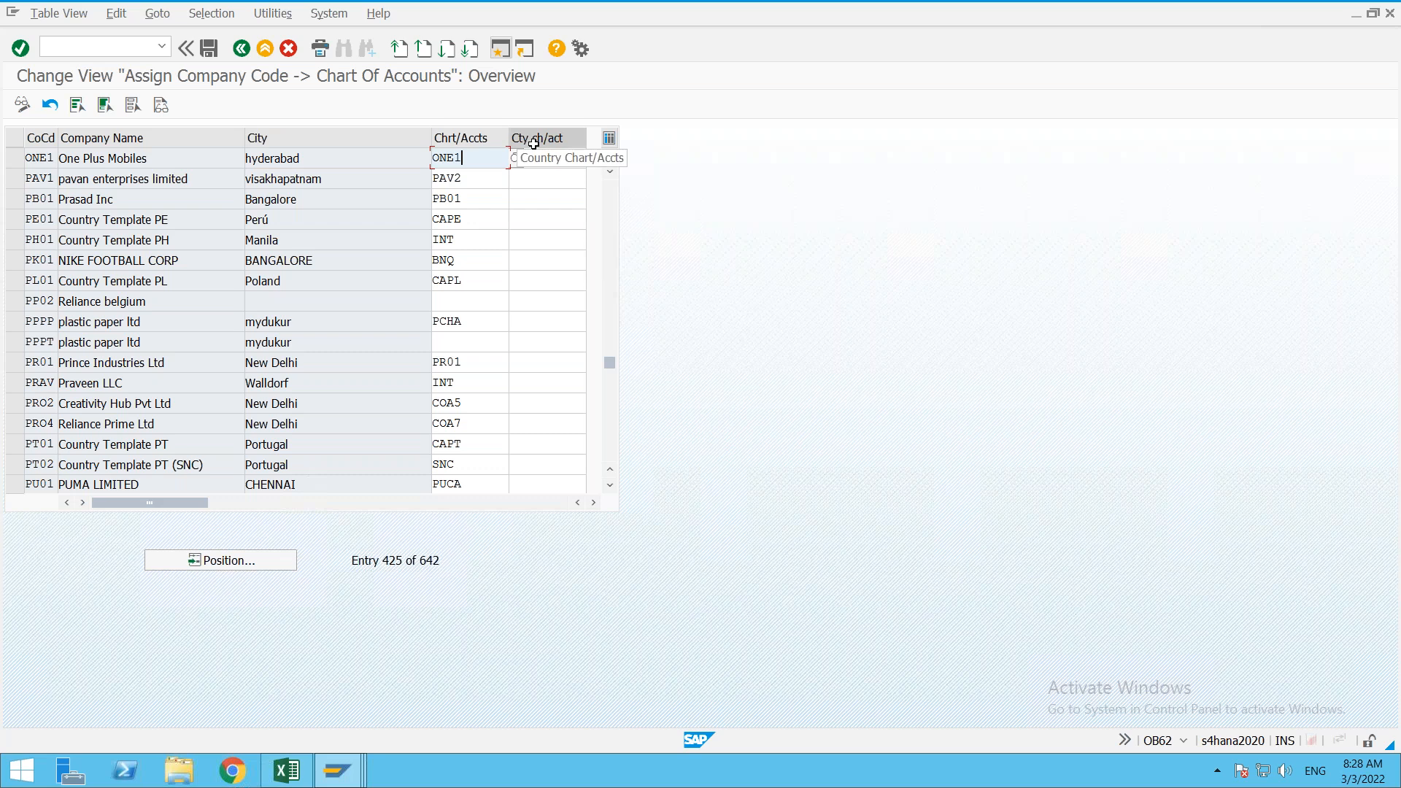
pyautogui.click(565, 157)
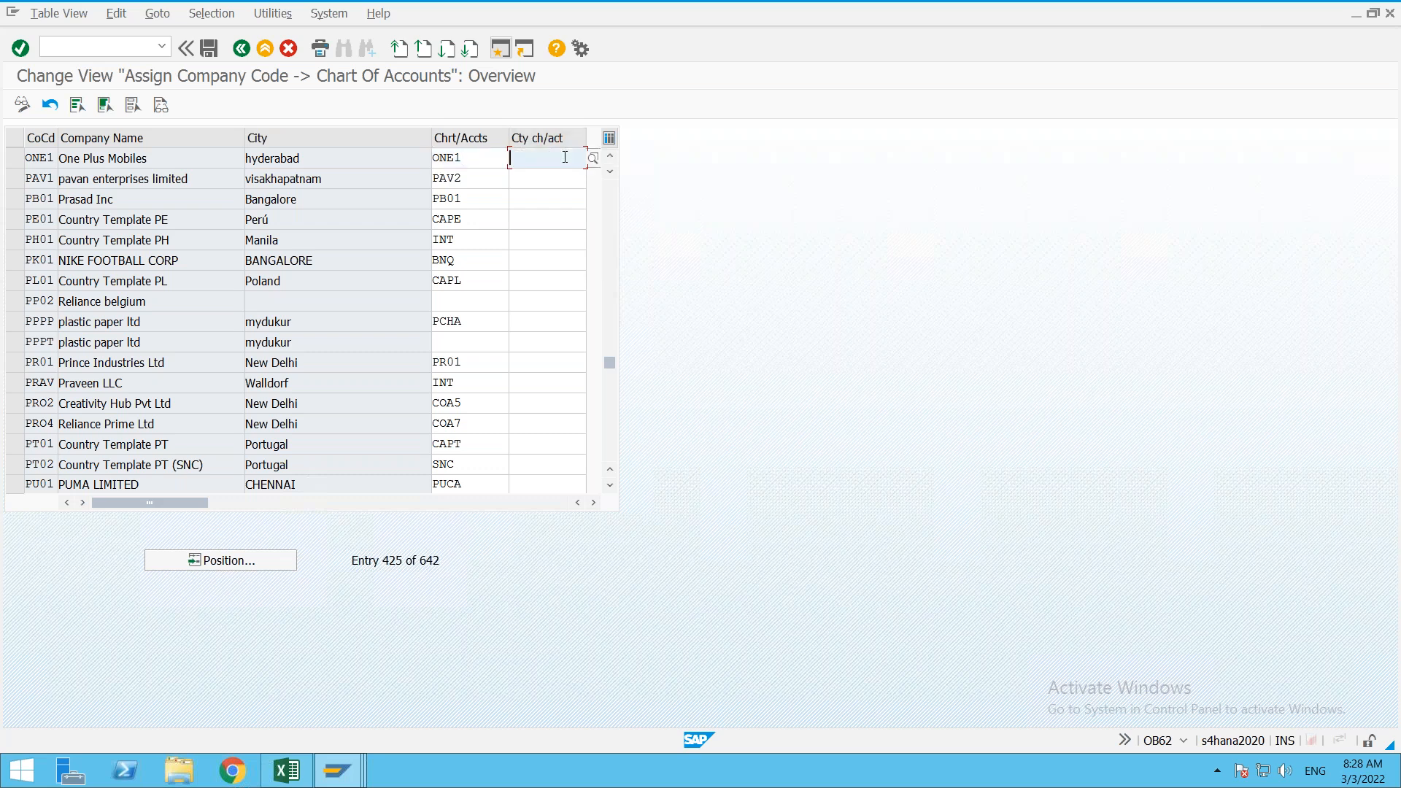
pyautogui.write('one')
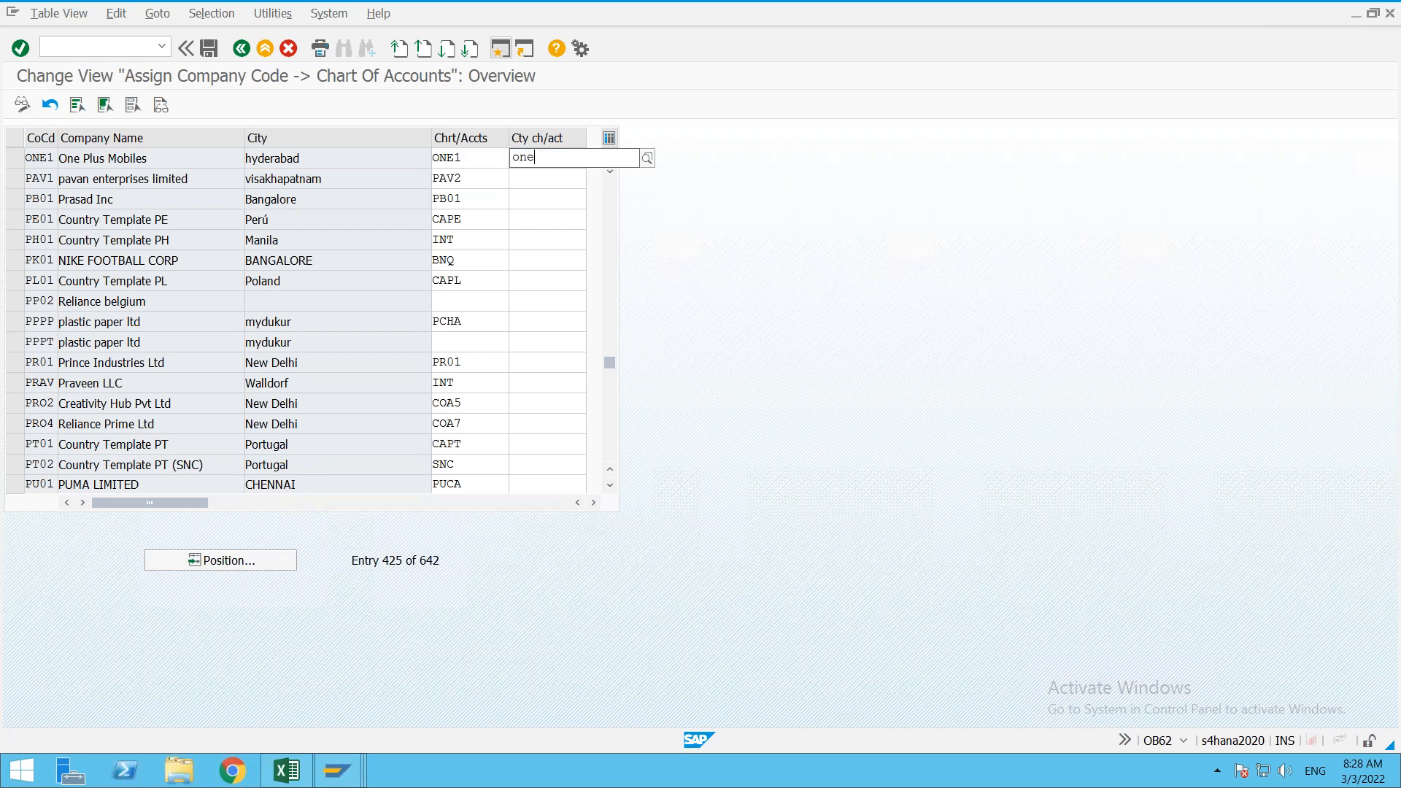
pyautogui.click(559, 191)
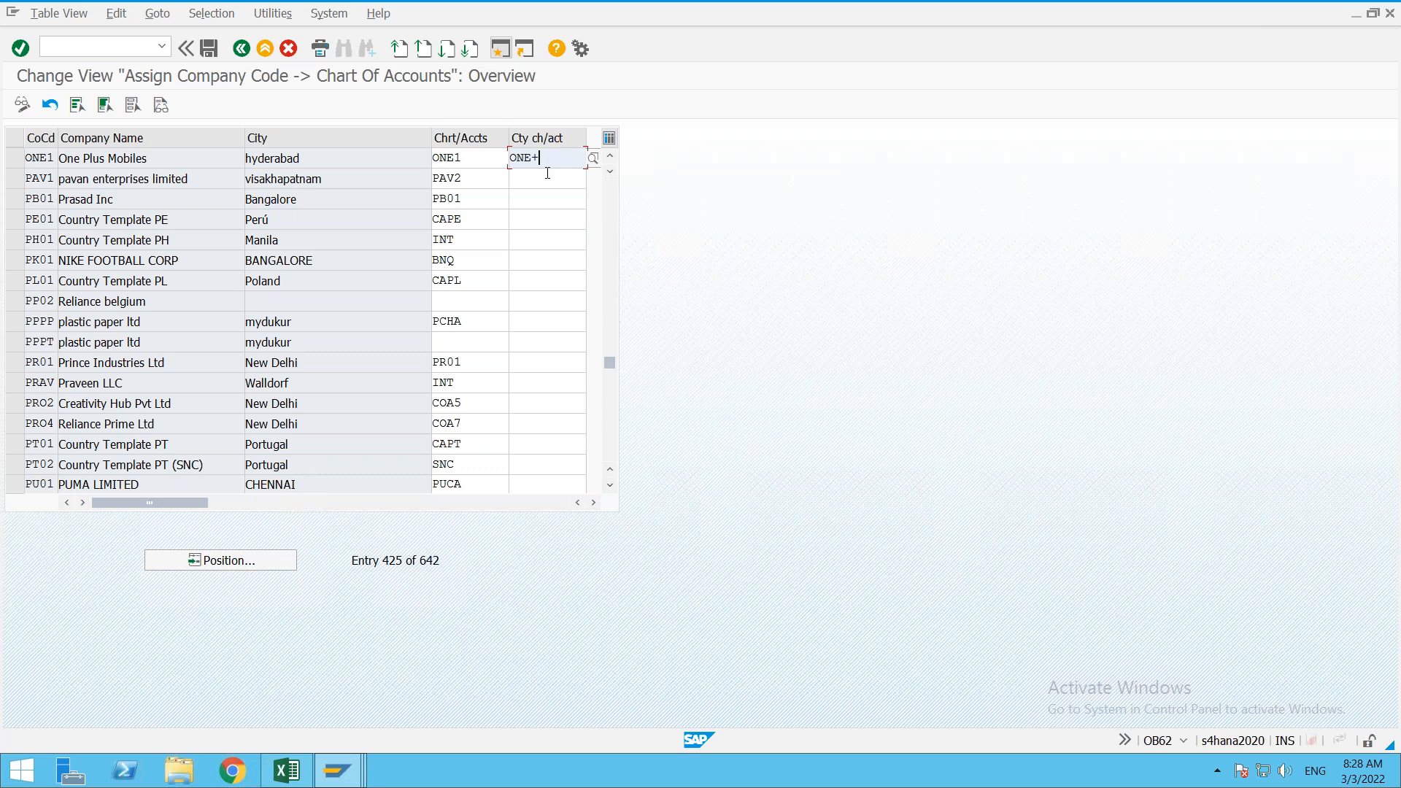
pyautogui.click(548, 179)
pyautogui.click(543, 221)
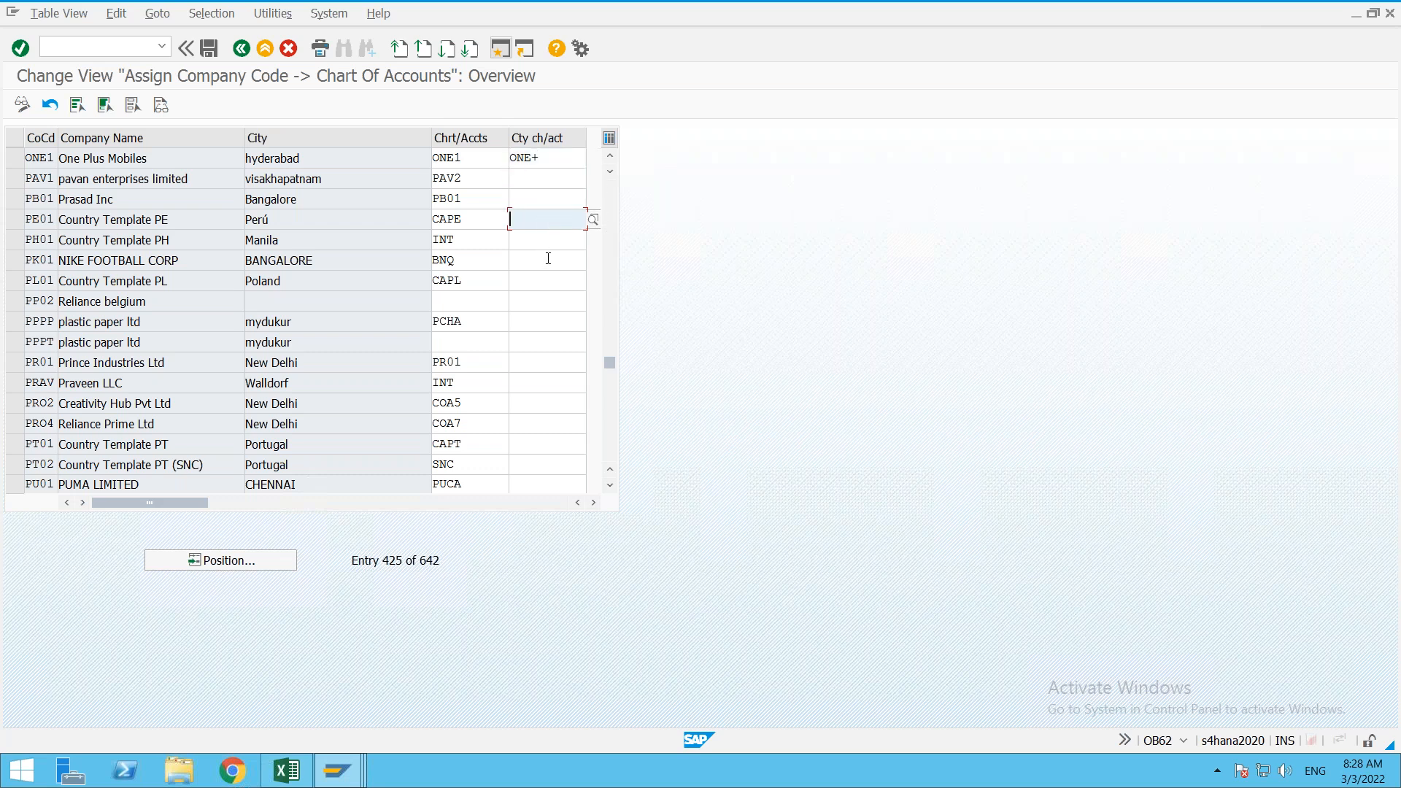
pyautogui.click(548, 259)
pyautogui.click(549, 322)
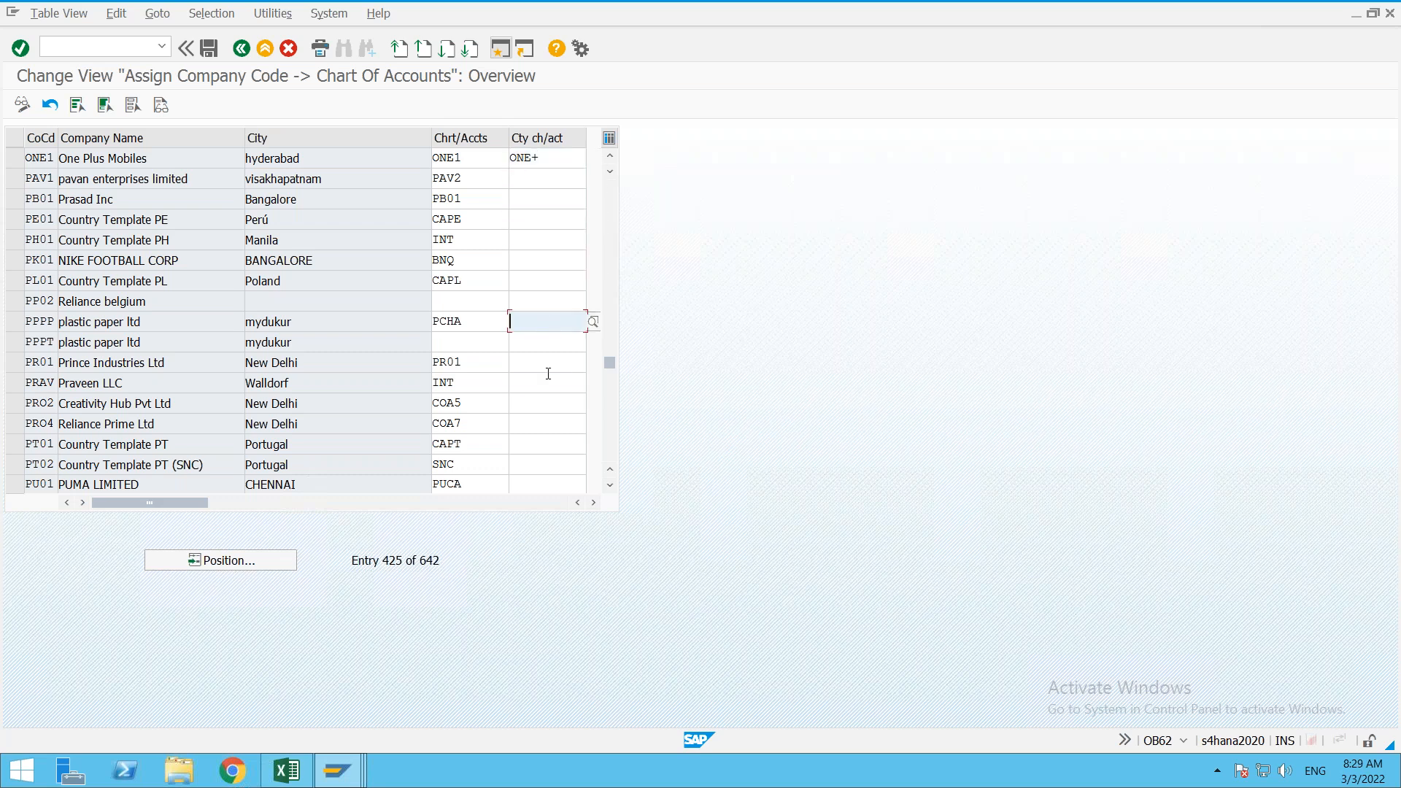
pyautogui.click(548, 375)
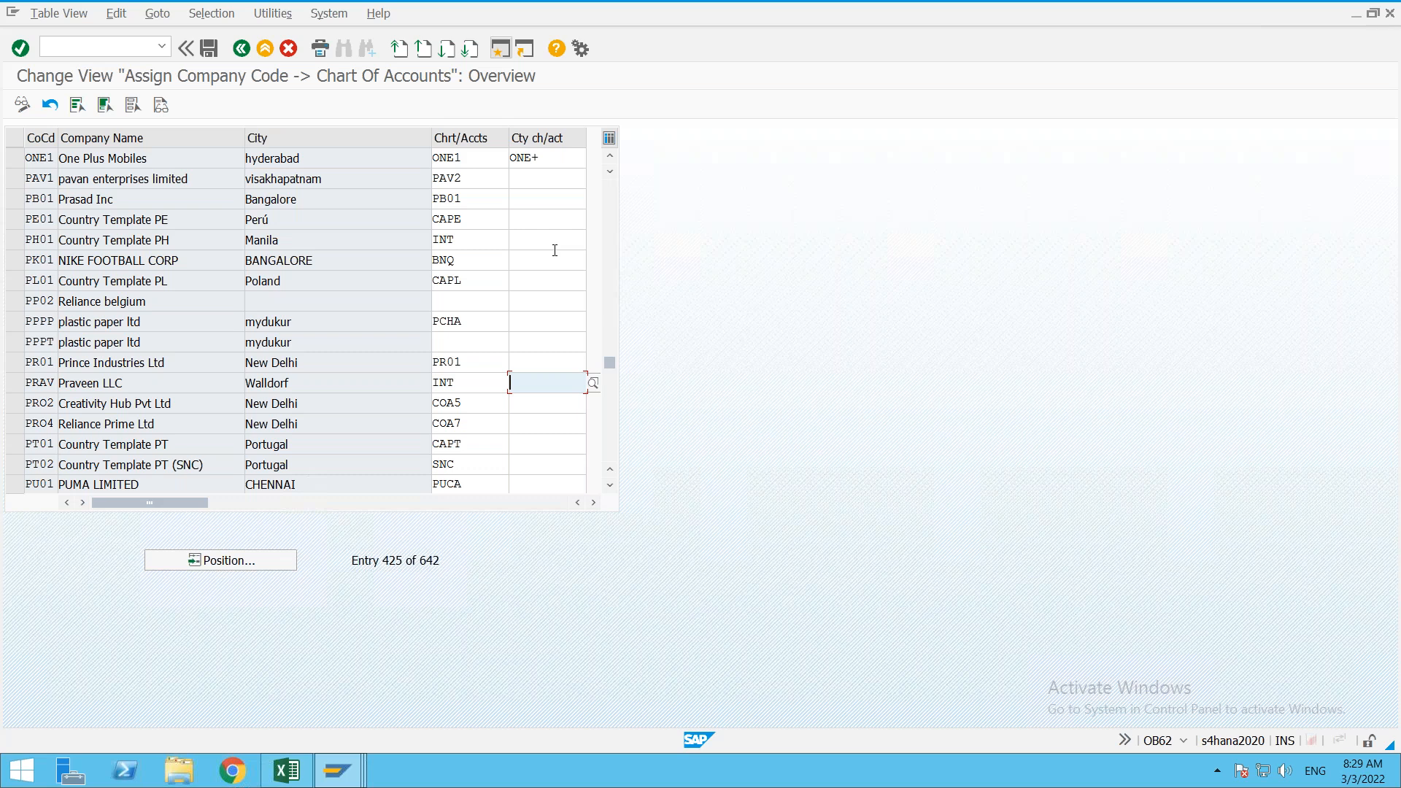
pyautogui.click(479, 160)
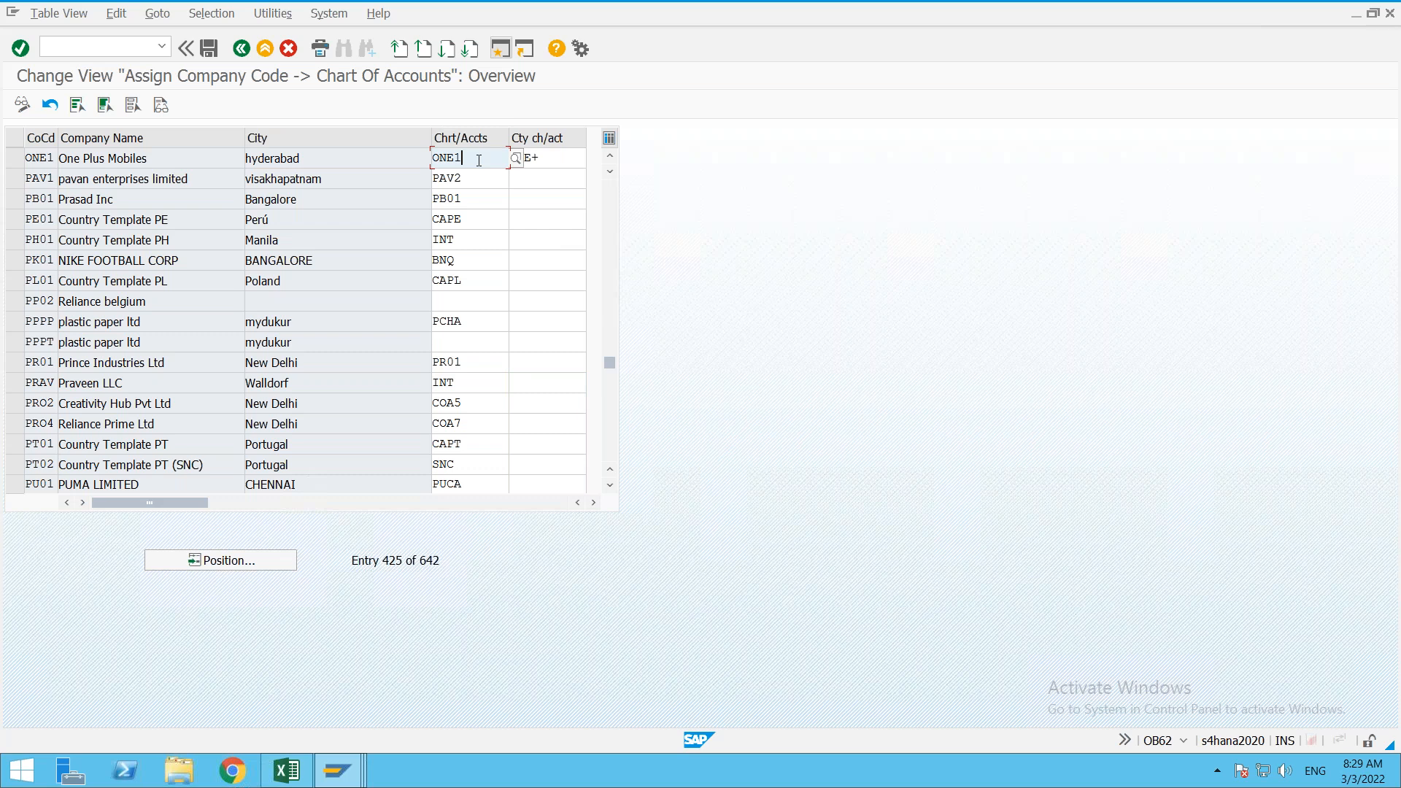
# Step: Save the ONE1 assignment under the customizing request and go back to the IMG tree
pyautogui.hotkey('ctrl', 's')
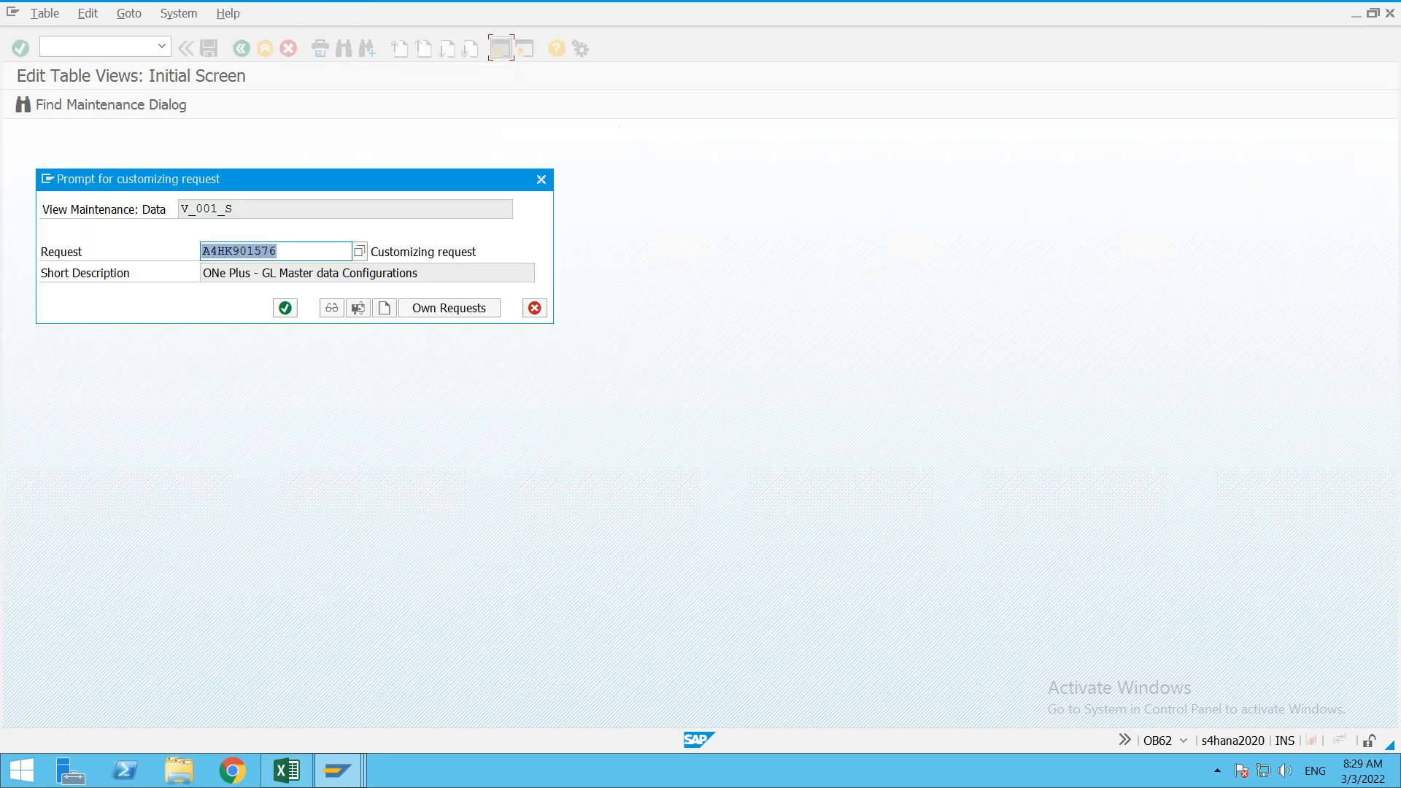
pyautogui.click(285, 308)
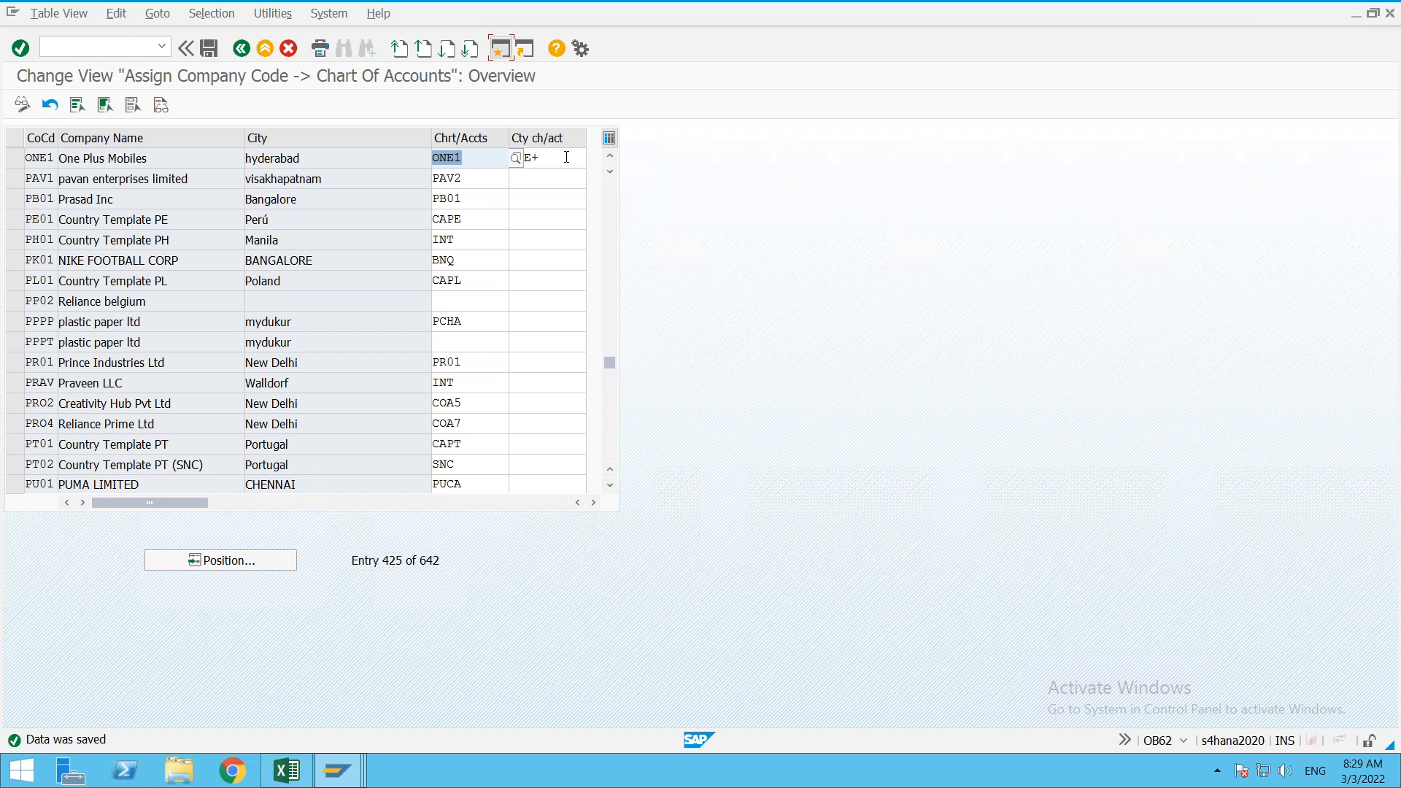
pyautogui.click(566, 156)
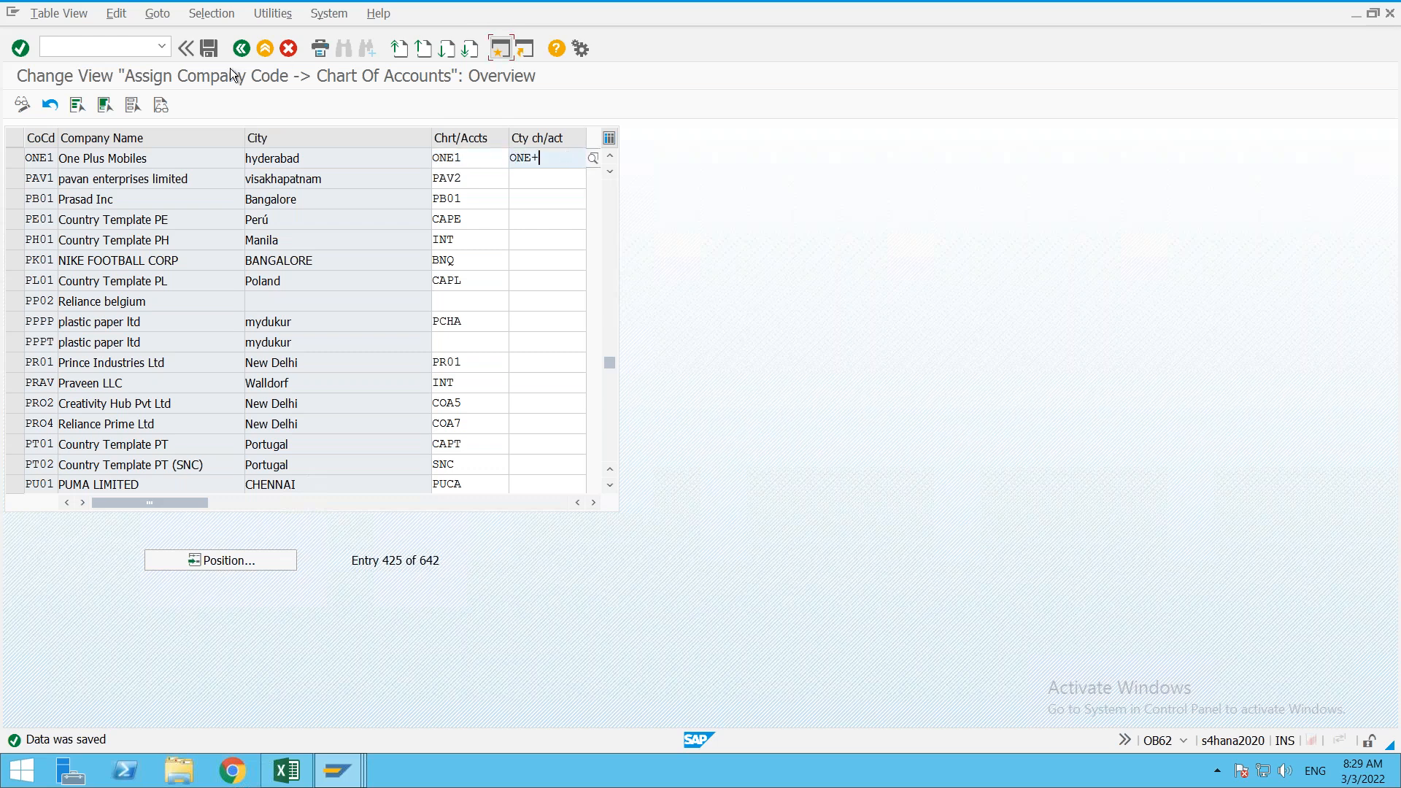
pyautogui.click(209, 50)
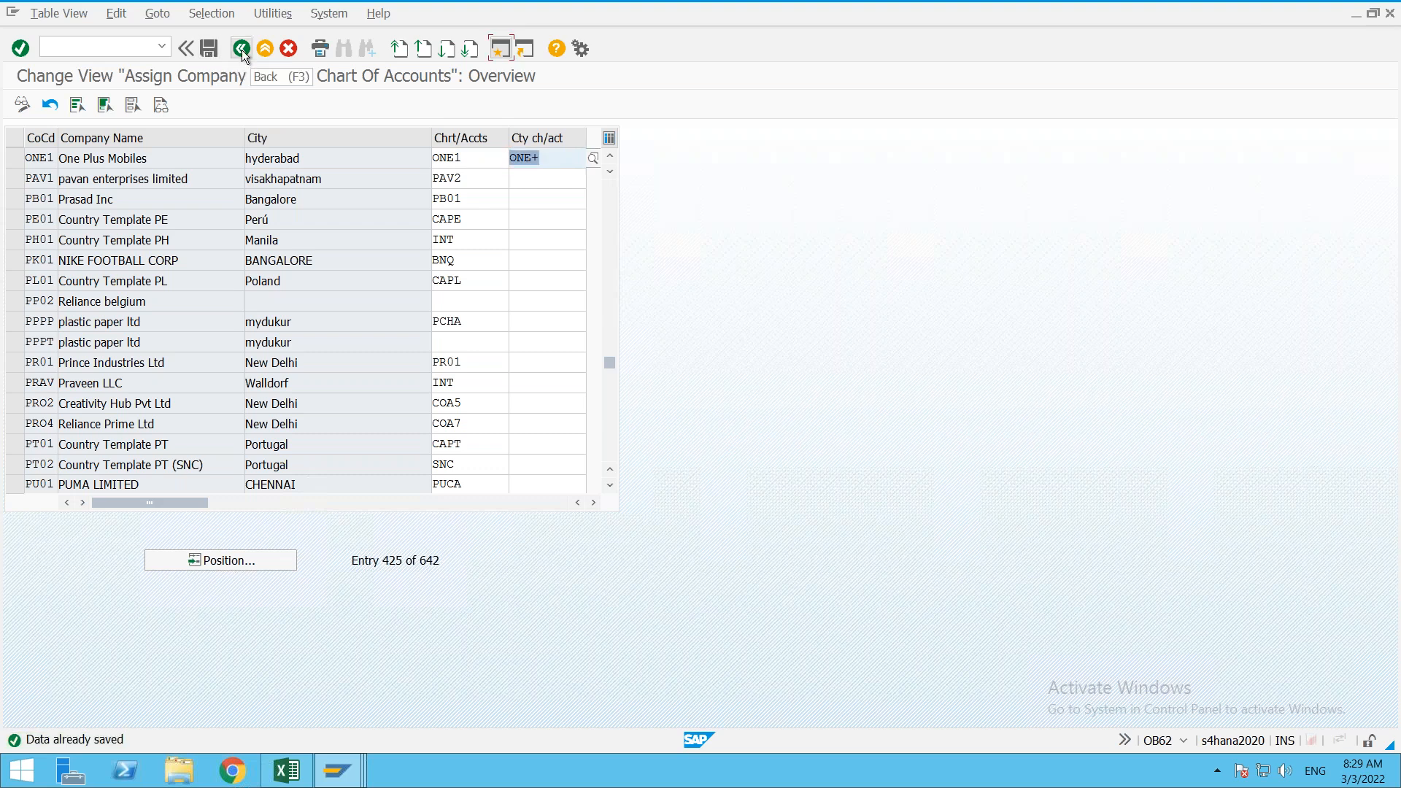
pyautogui.click(241, 49)
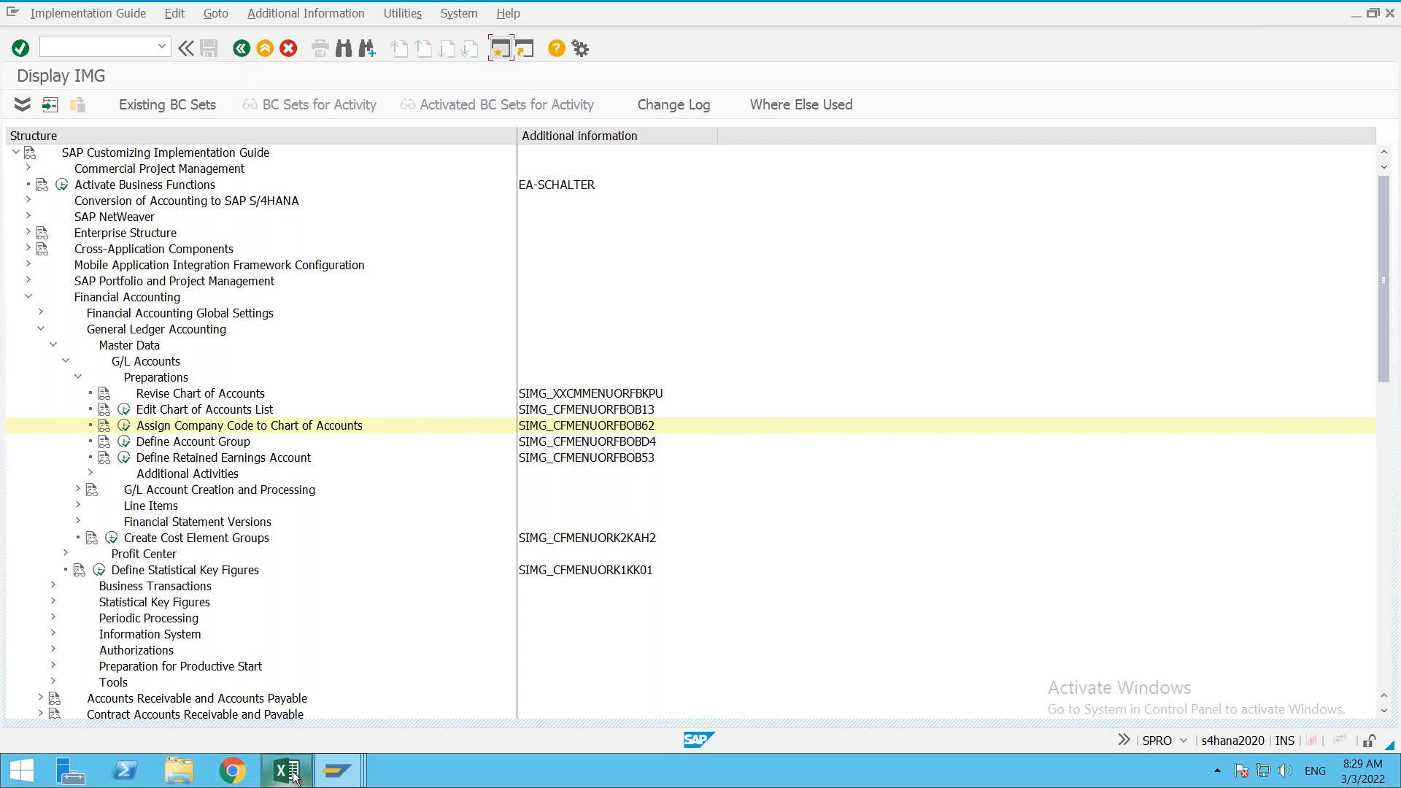
# Step: In the FI Class notes, add the heading '1.a. Account groups (GL)' in I32
pyautogui.moveTo(296, 775)
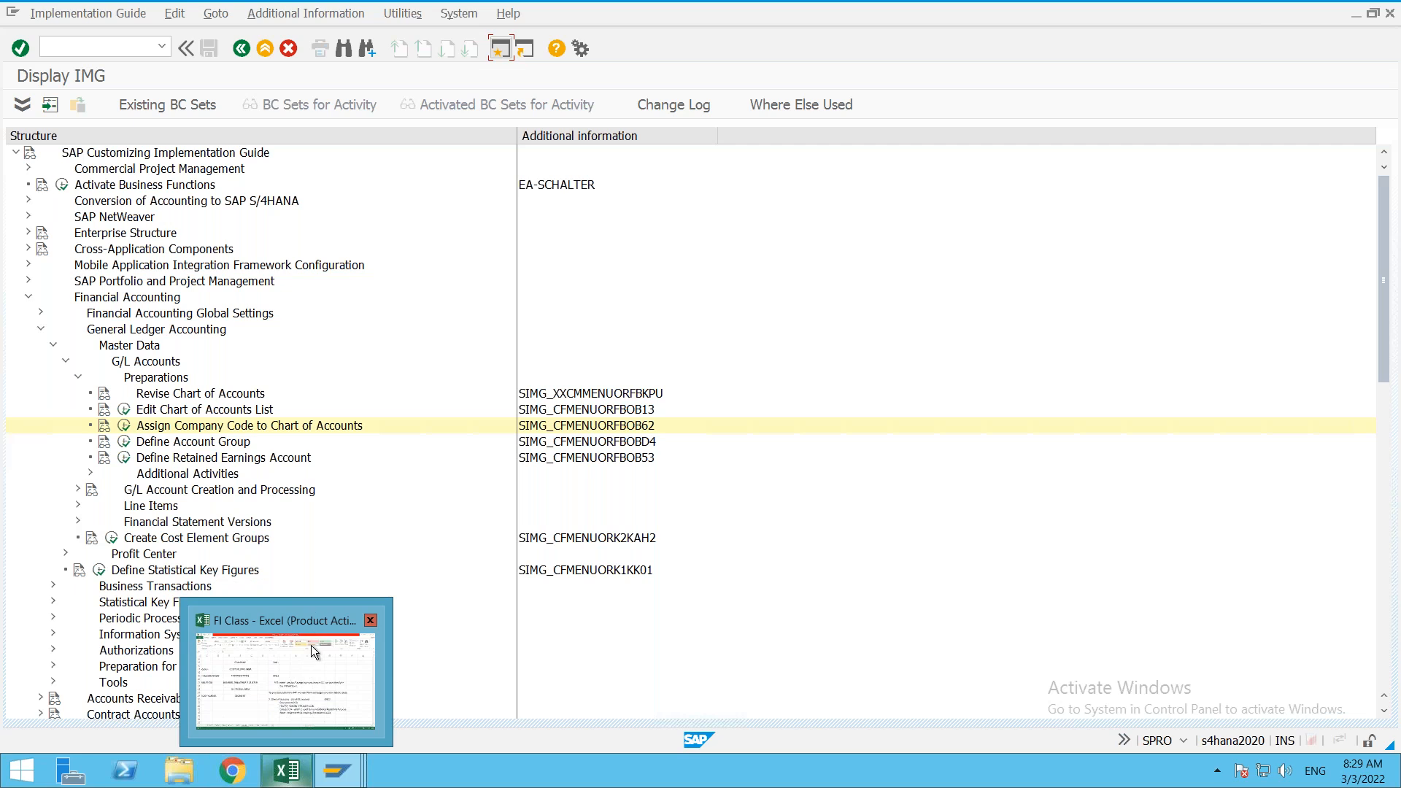
pyautogui.click(311, 655)
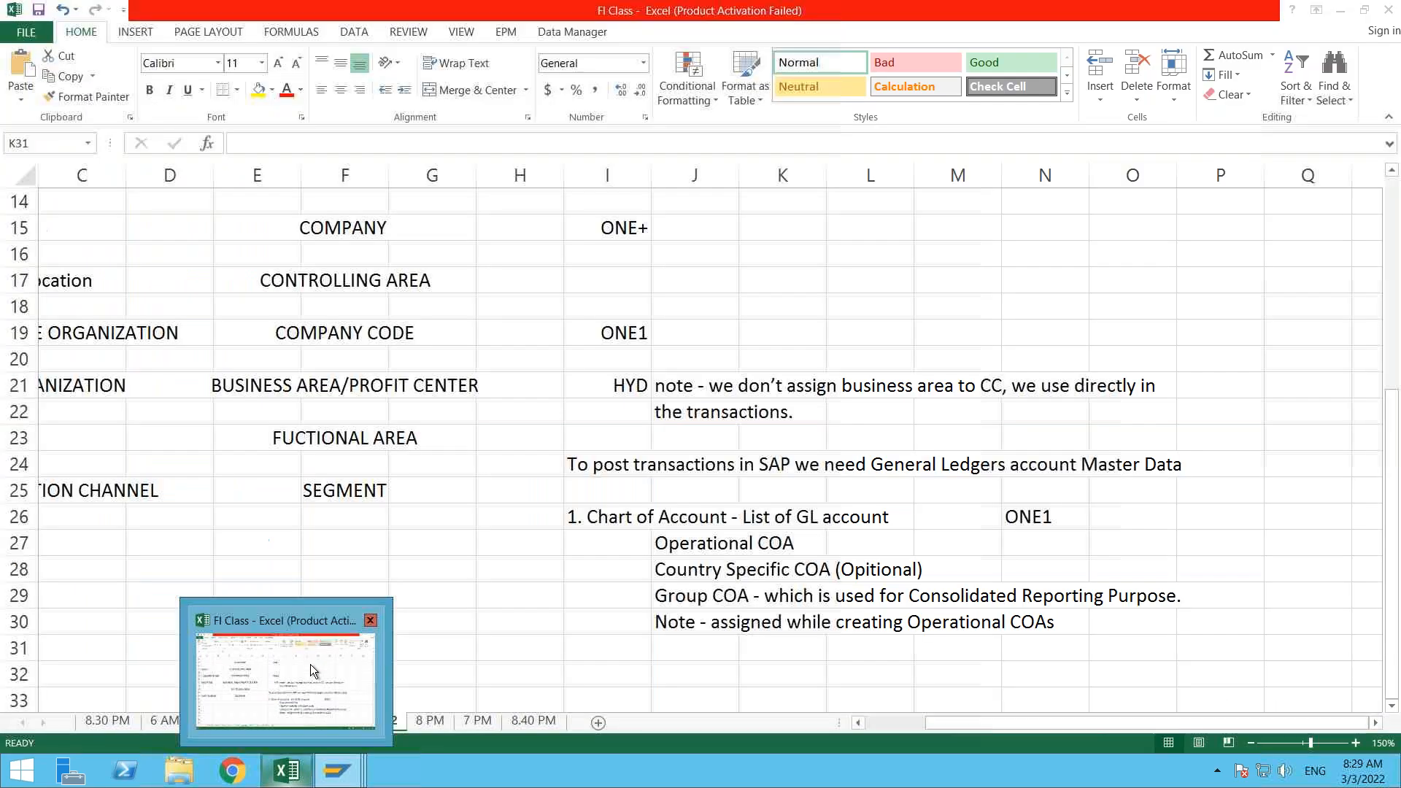
pyautogui.click(628, 667)
pyautogui.write('1.A')
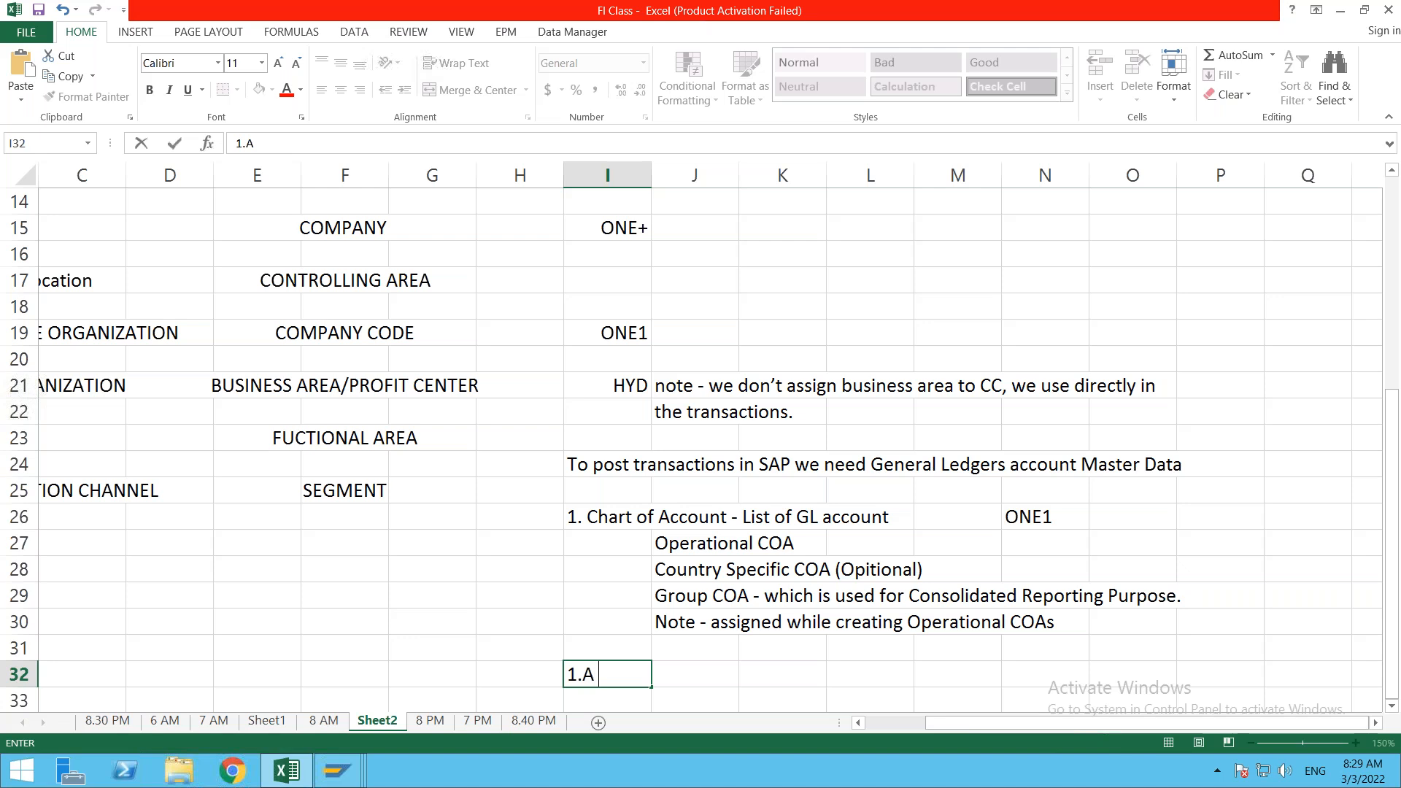
pyautogui.press('BackSpace')
pyautogui.write('a. Account groups')
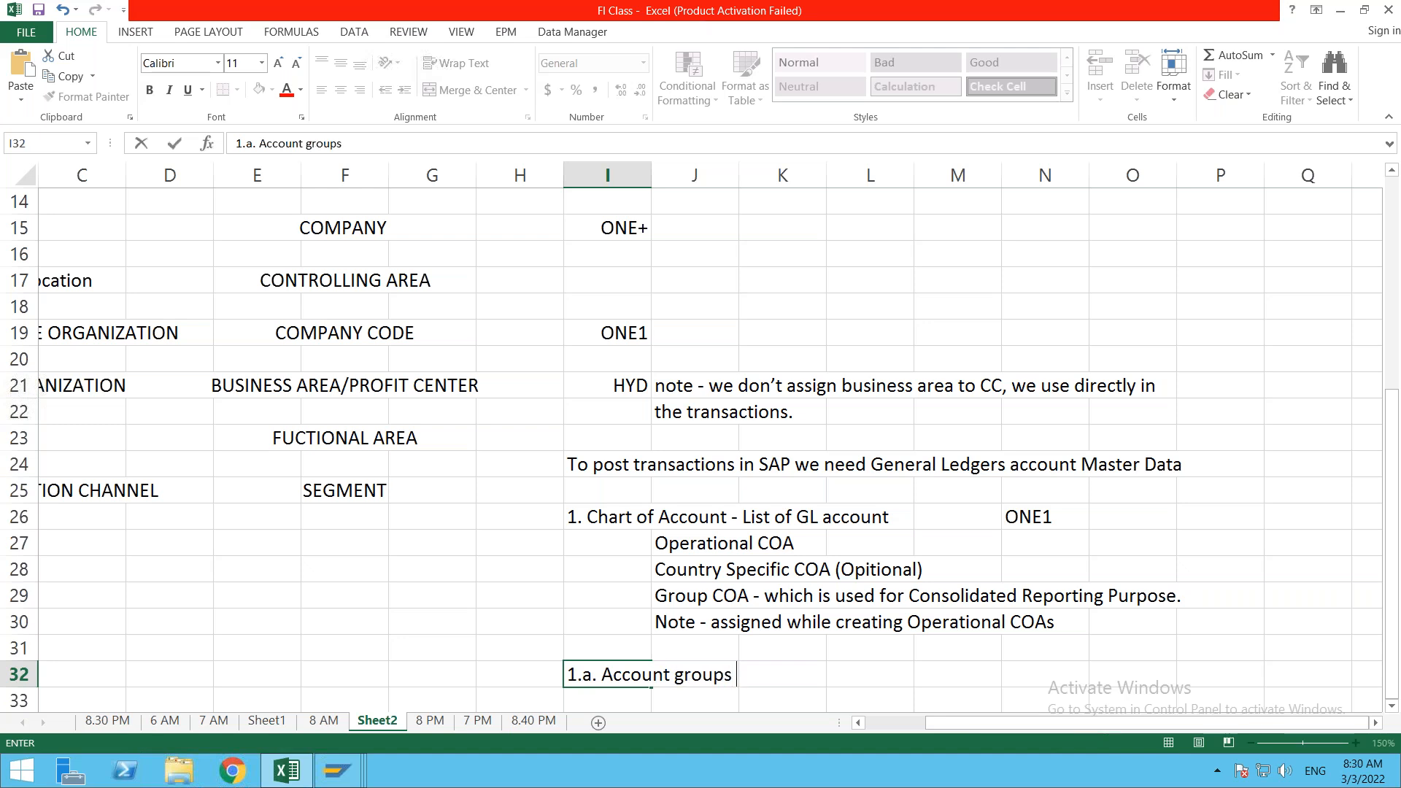
pyautogui.write(' (GL)')
pyautogui.hotkey('ctrl', 'Return')
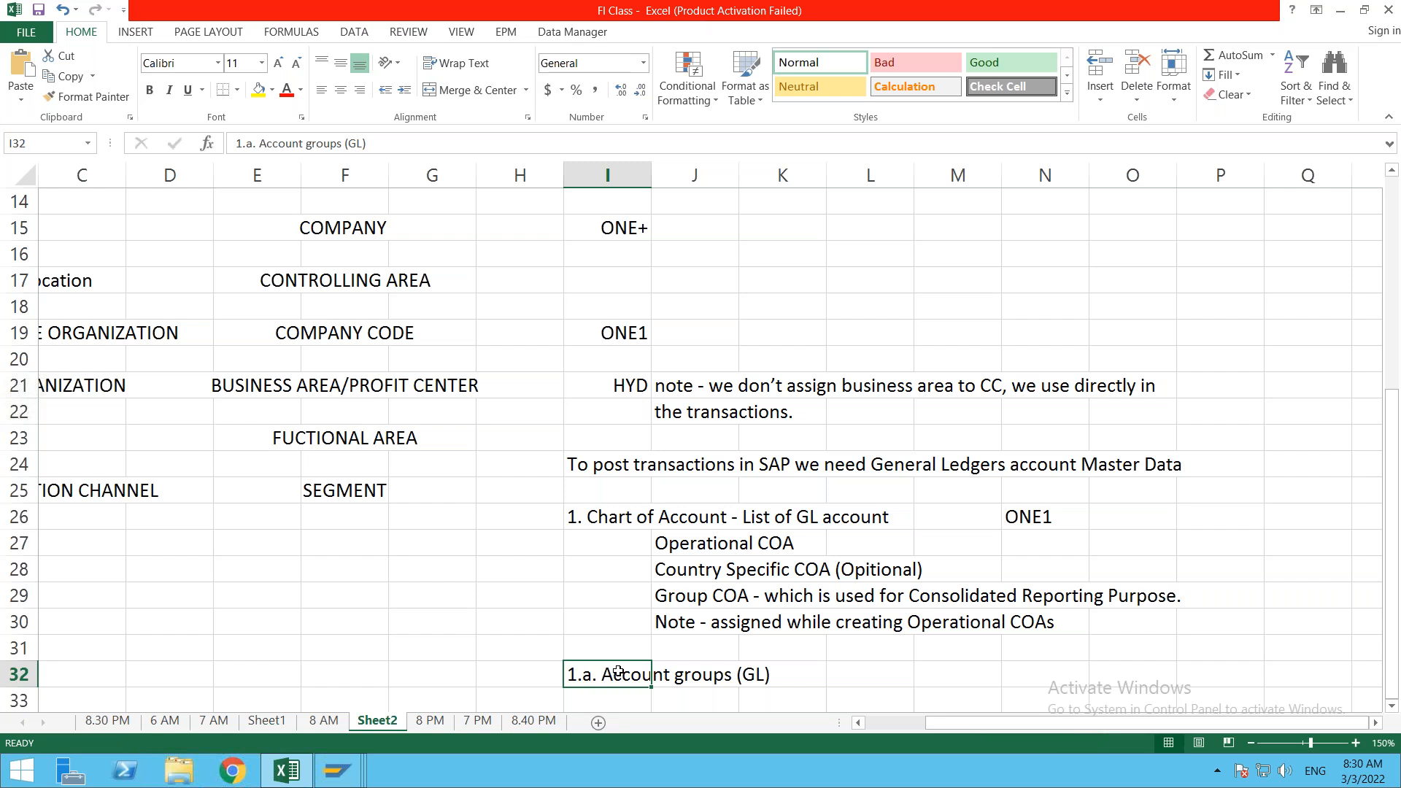
# Step: List Current Assets, Current Liabilities and Expences below the heading
pyautogui.press('Return')
pyautogui.write('Cu')
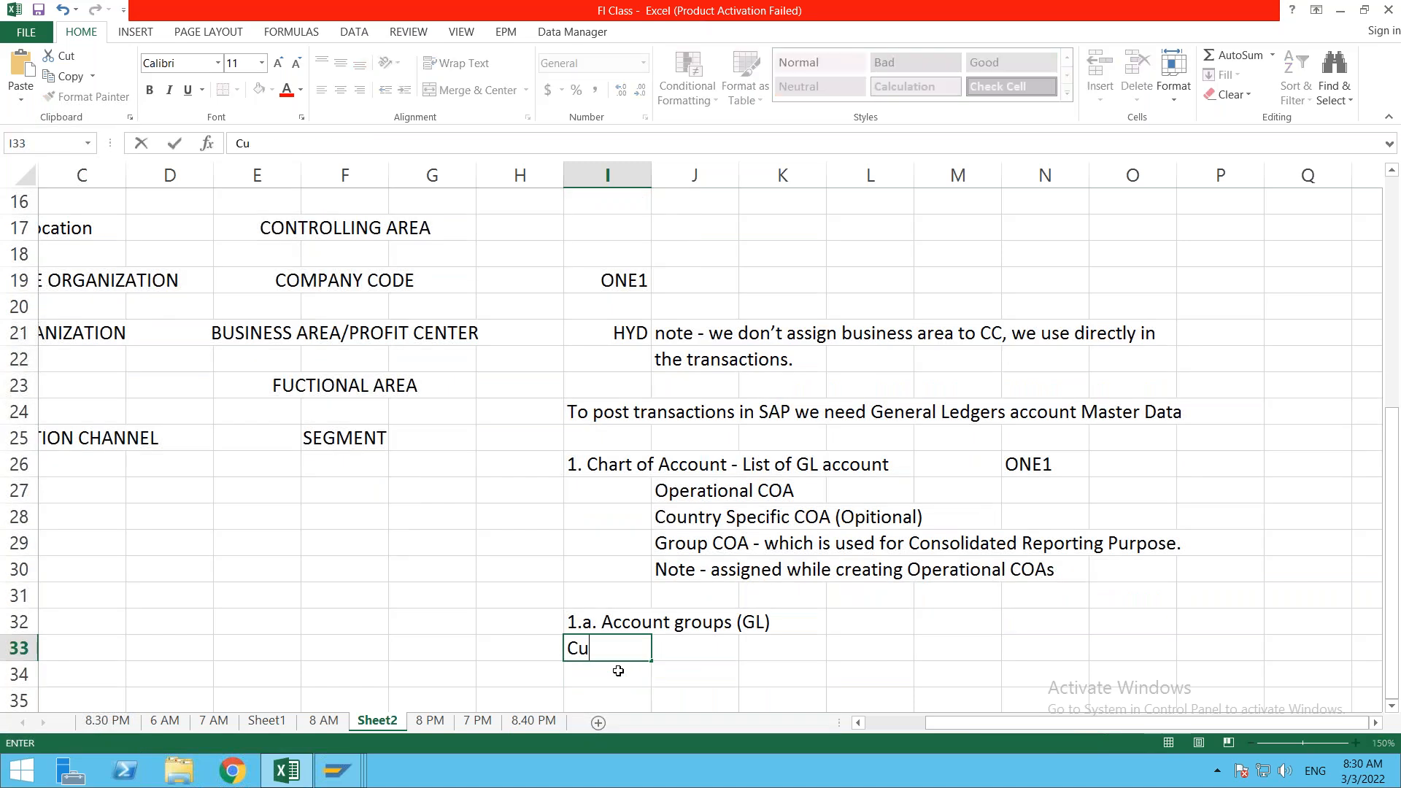
pyautogui.write('rrent Assets')
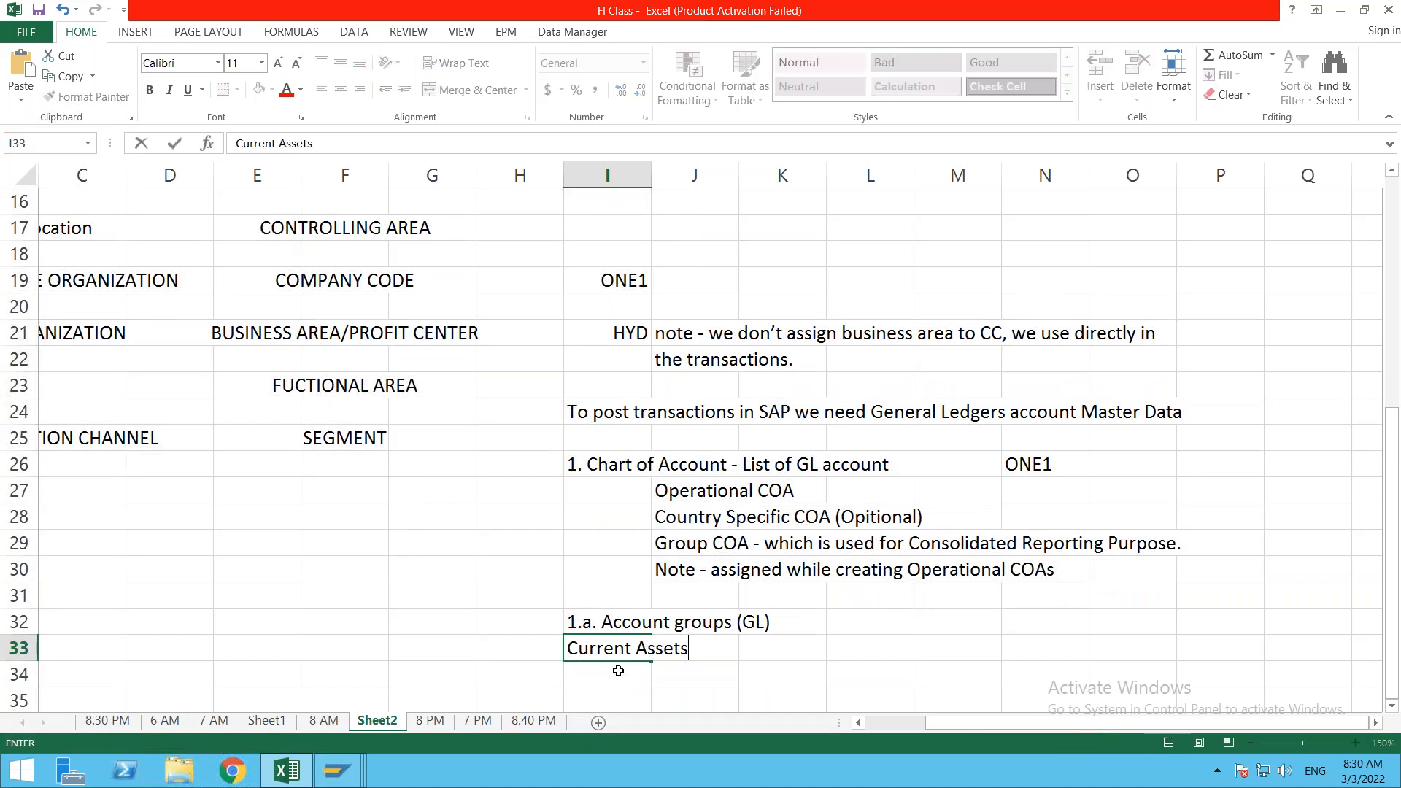
pyautogui.press('Return')
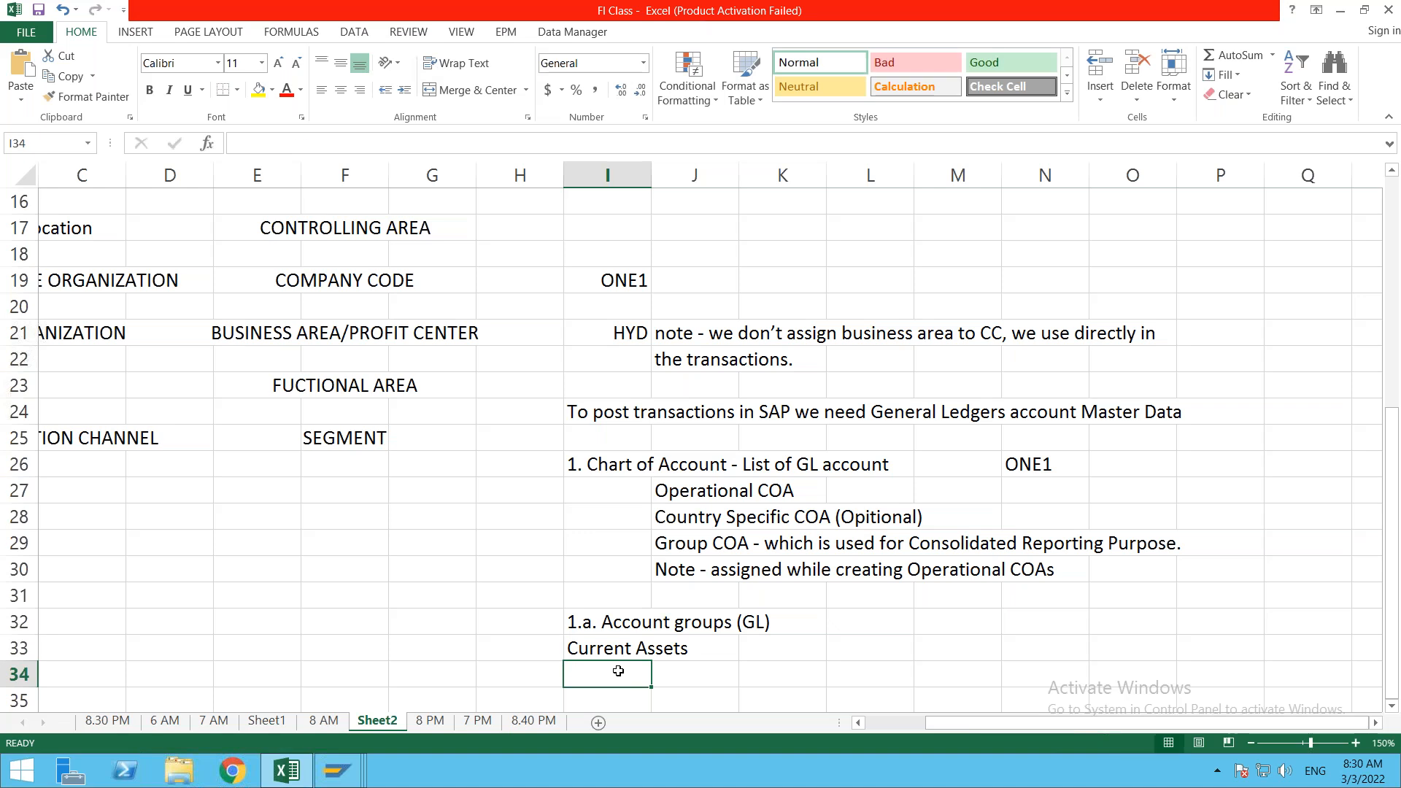
pyautogui.write('Current ')
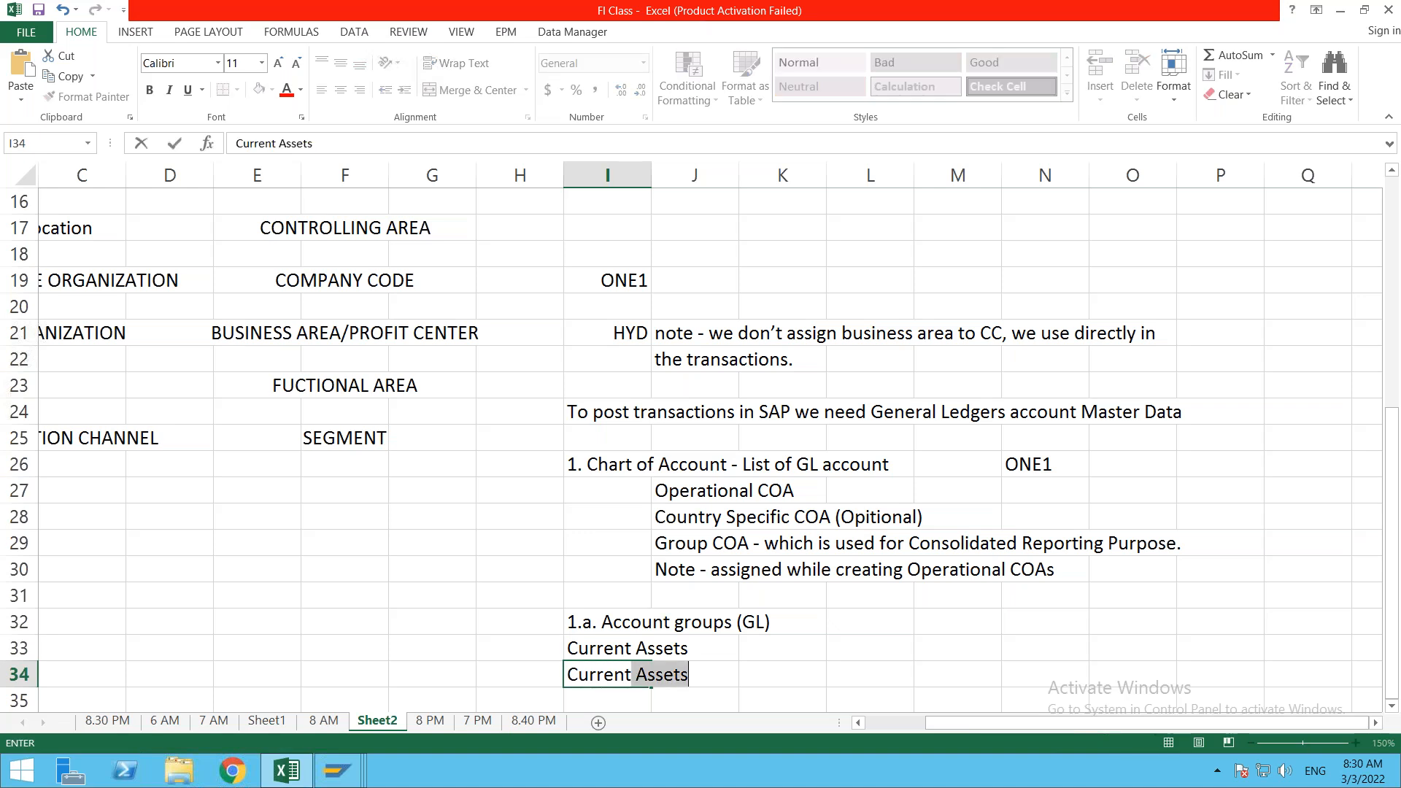
pyautogui.write('Liabilities')
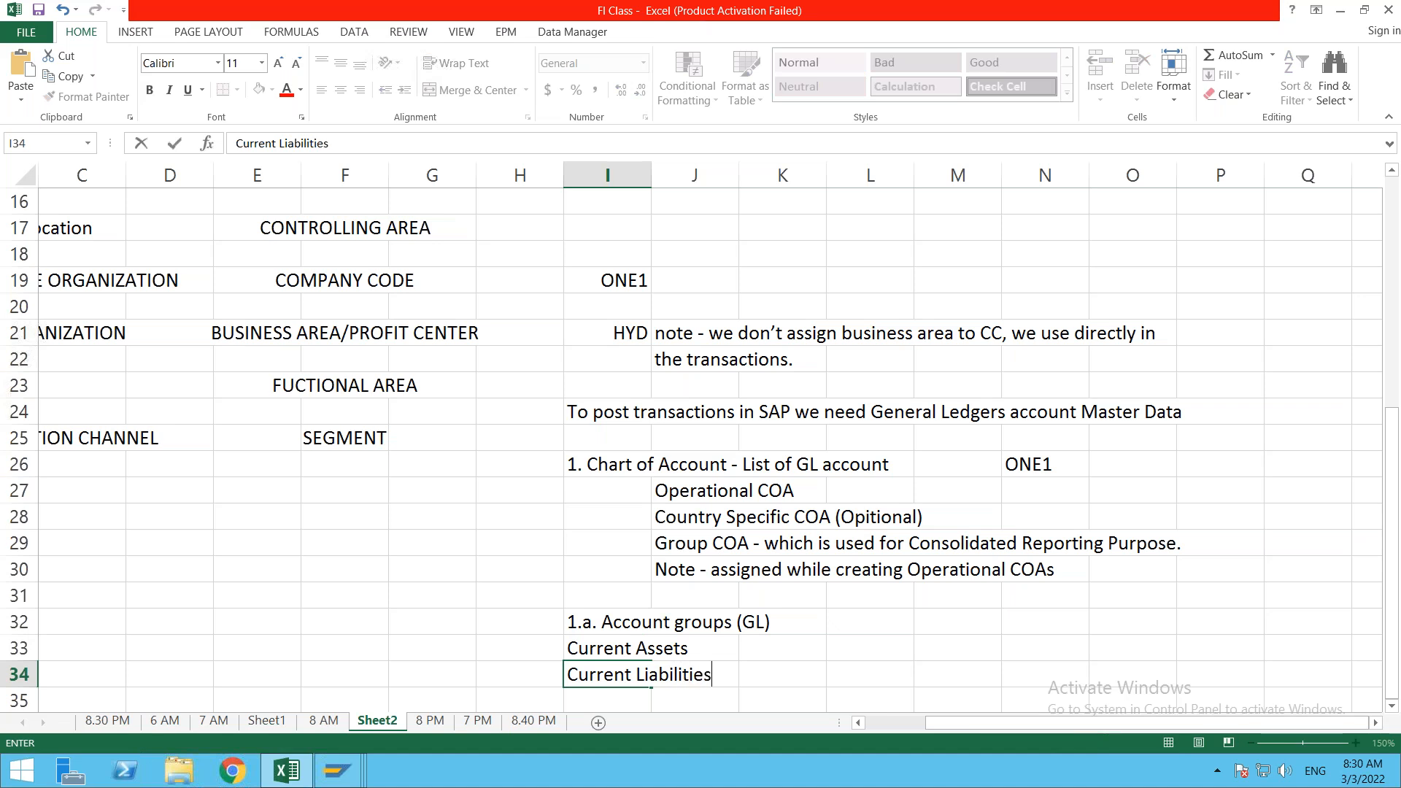
pyautogui.press('Return')
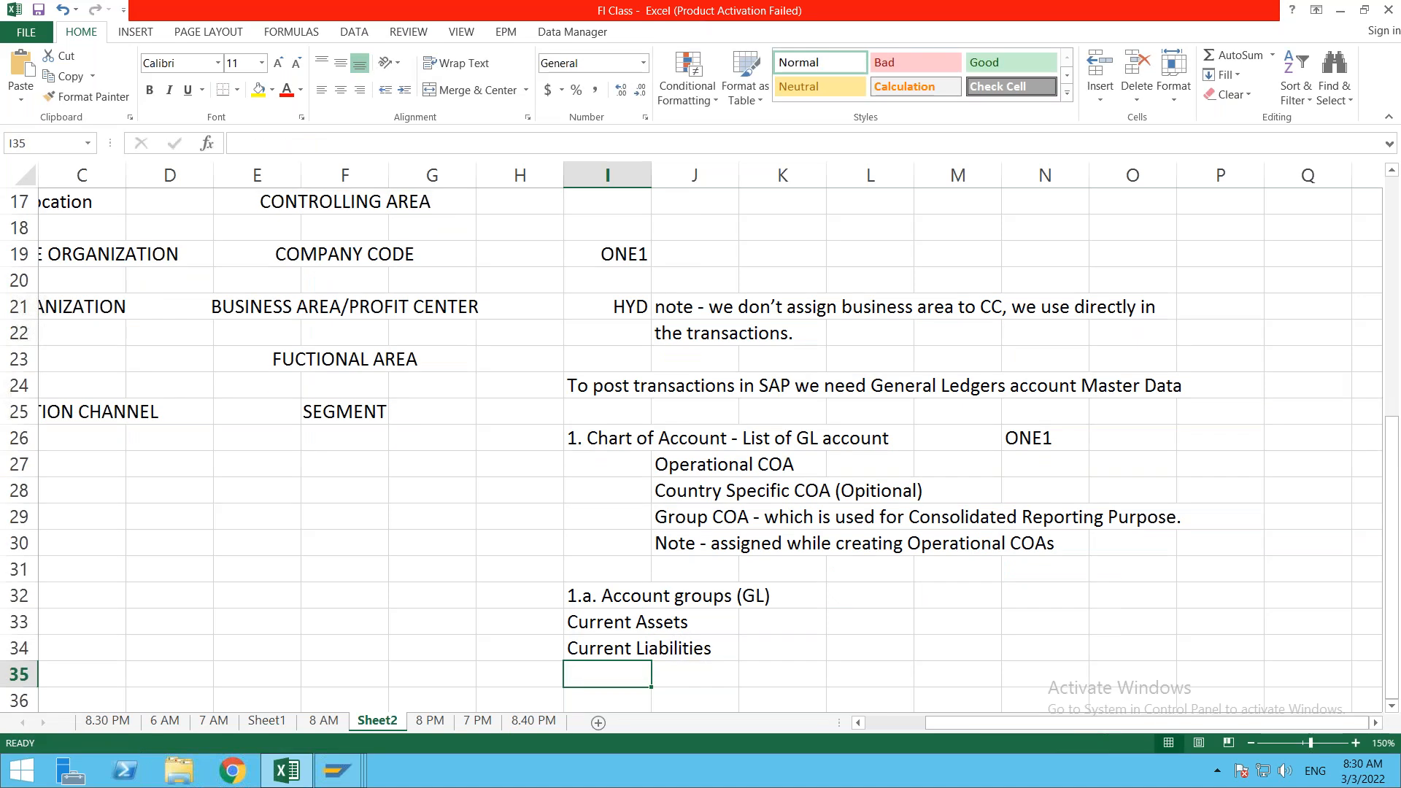
pyautogui.write('EXPENCE')
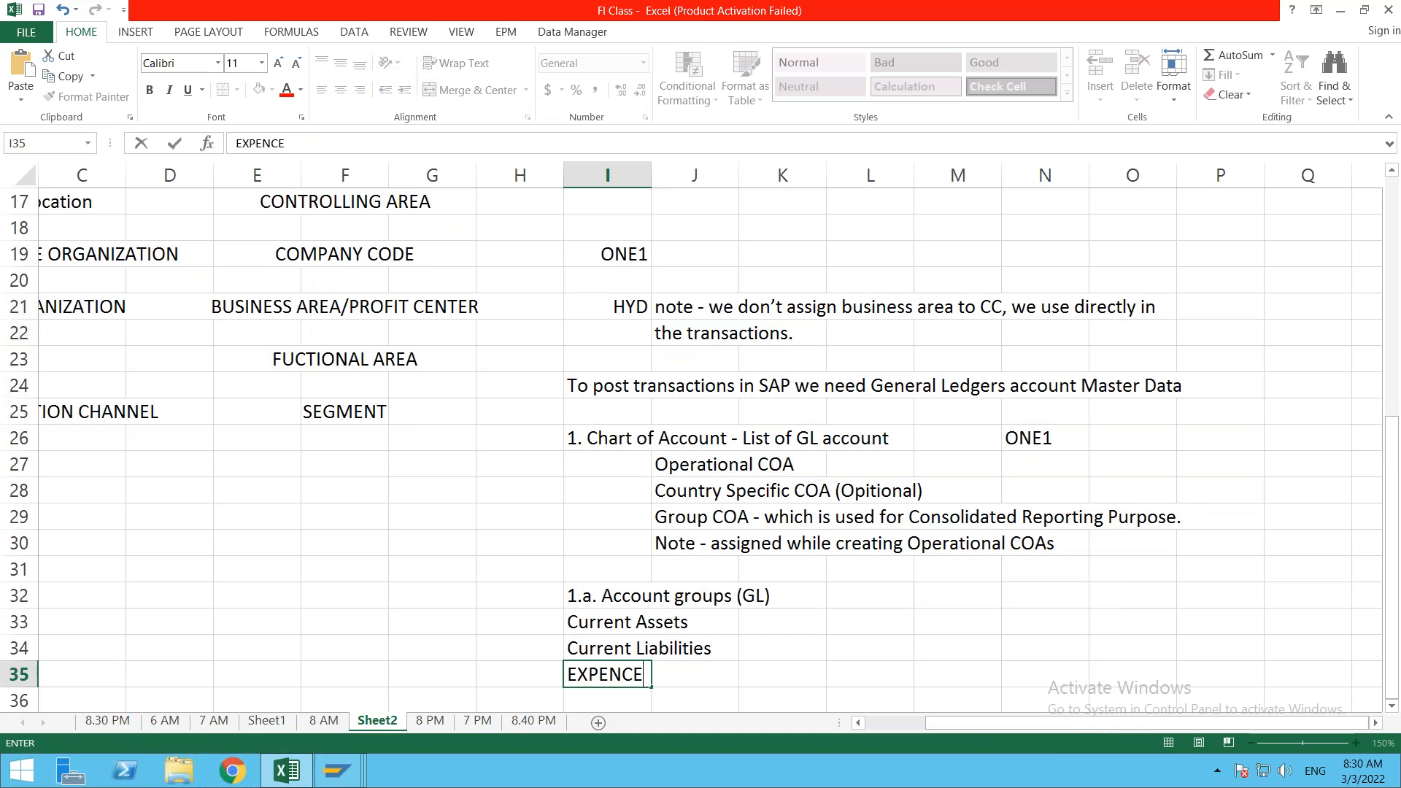
pyautogui.press('BackSpace')
pyautogui.press('BackSpace')
pyautogui.press('BackSpace')
pyautogui.press('BackSpace')
pyautogui.press('BackSpace')
pyautogui.press('BackSpace')
pyautogui.write('xpences')
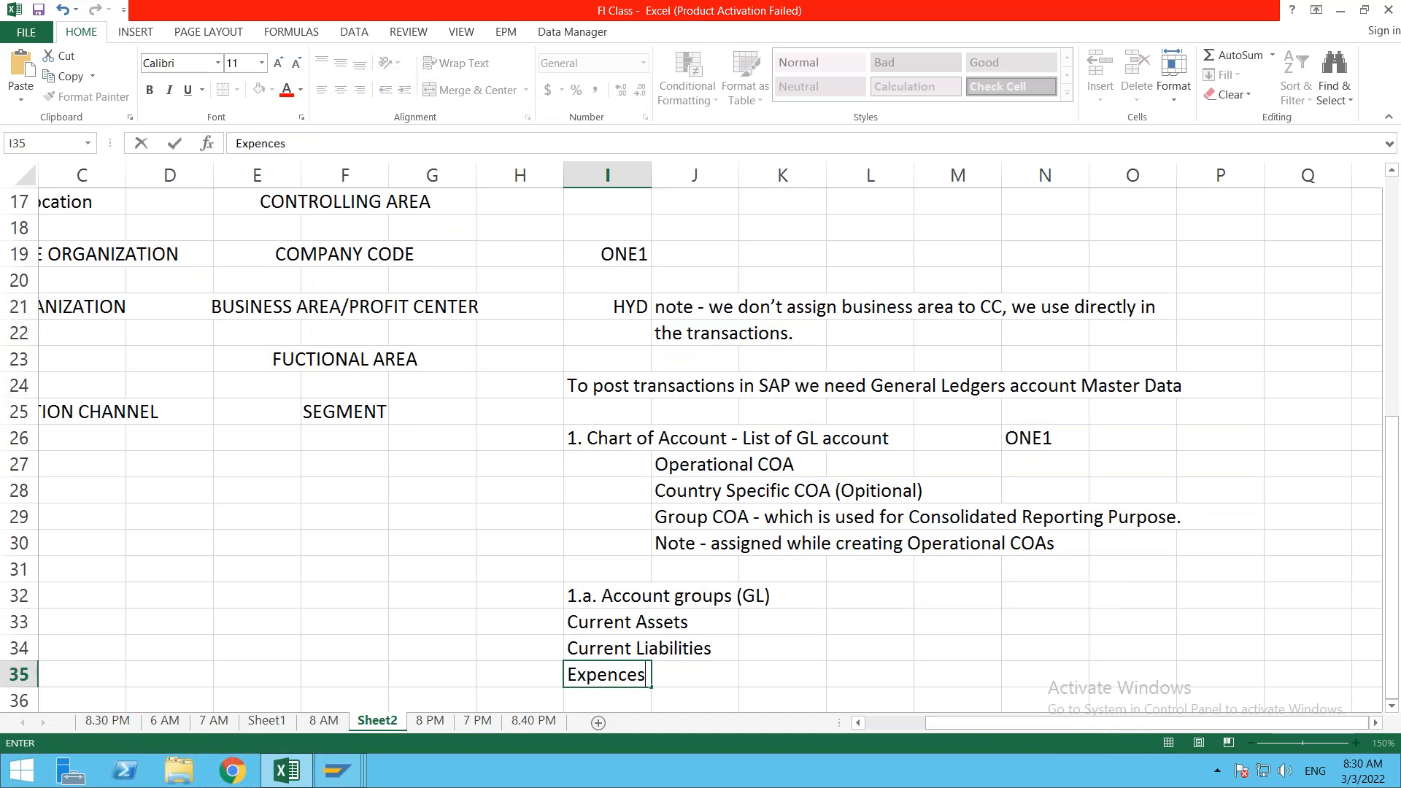
pyautogui.press('Return')
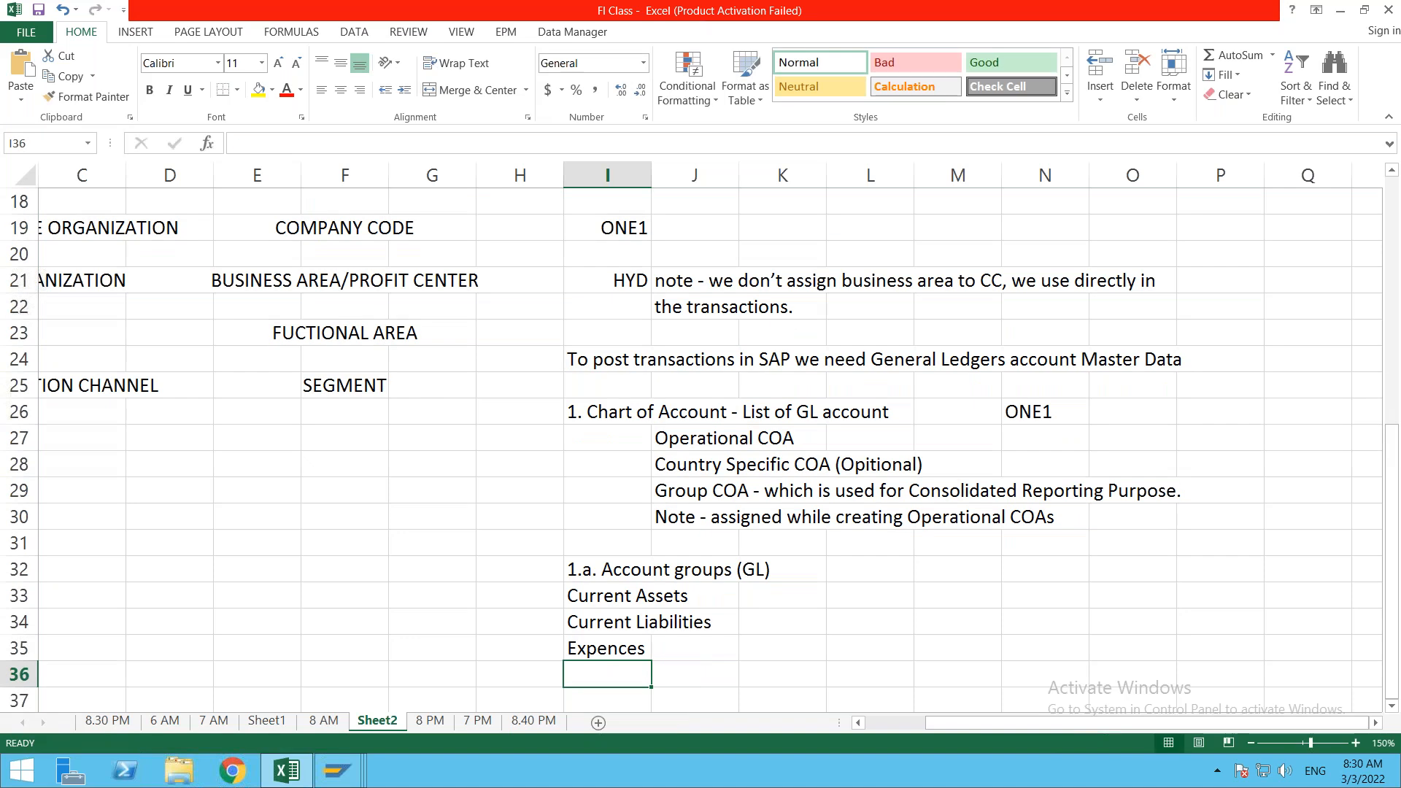
# Step: Add Revenues and Fixed beneath Expences in I36 and I37
pyautogui.write('Revenue')
pyautogui.press('BackSpace')
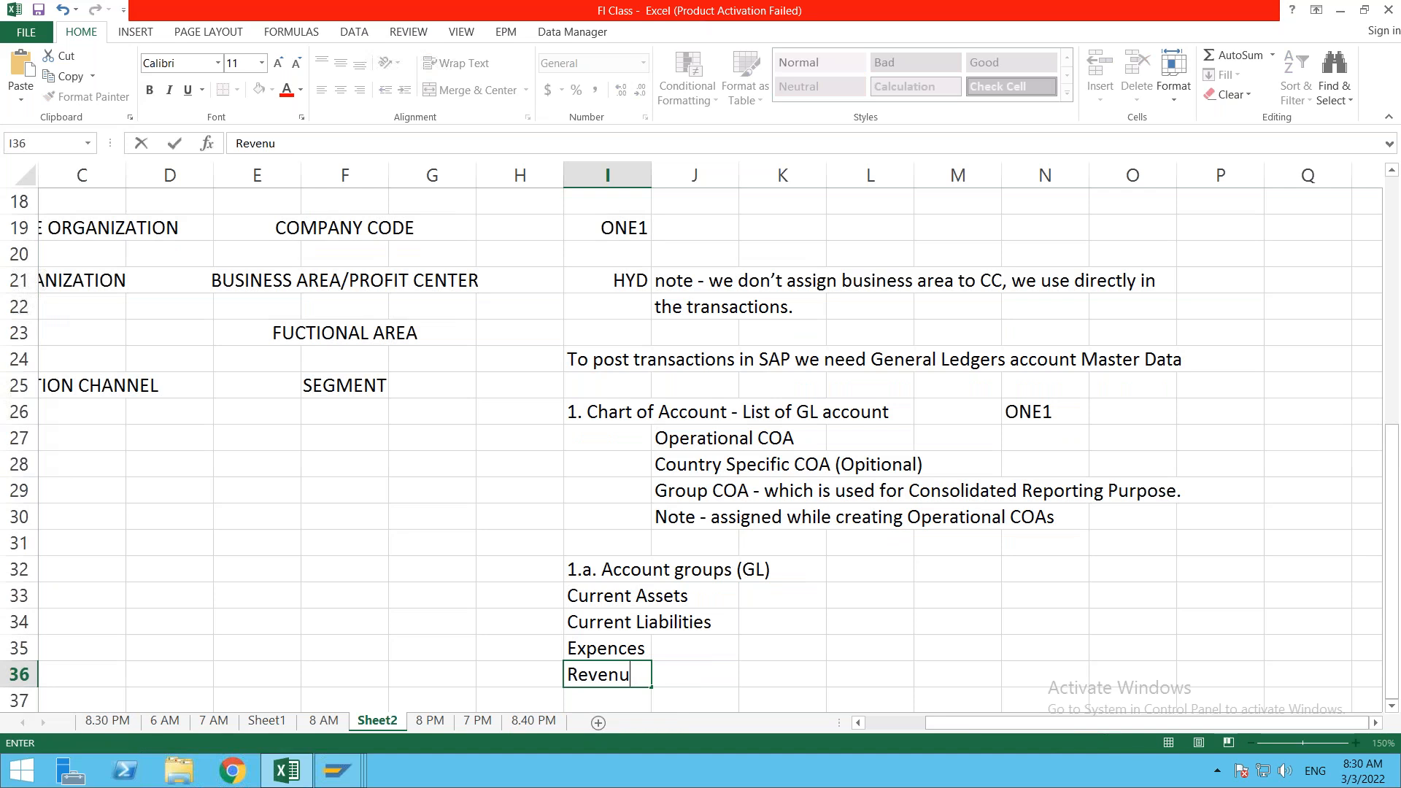
pyautogui.write('es')
pyautogui.press('Return')
pyautogui.write('Fixe')
pyautogui.press('BackSpace')
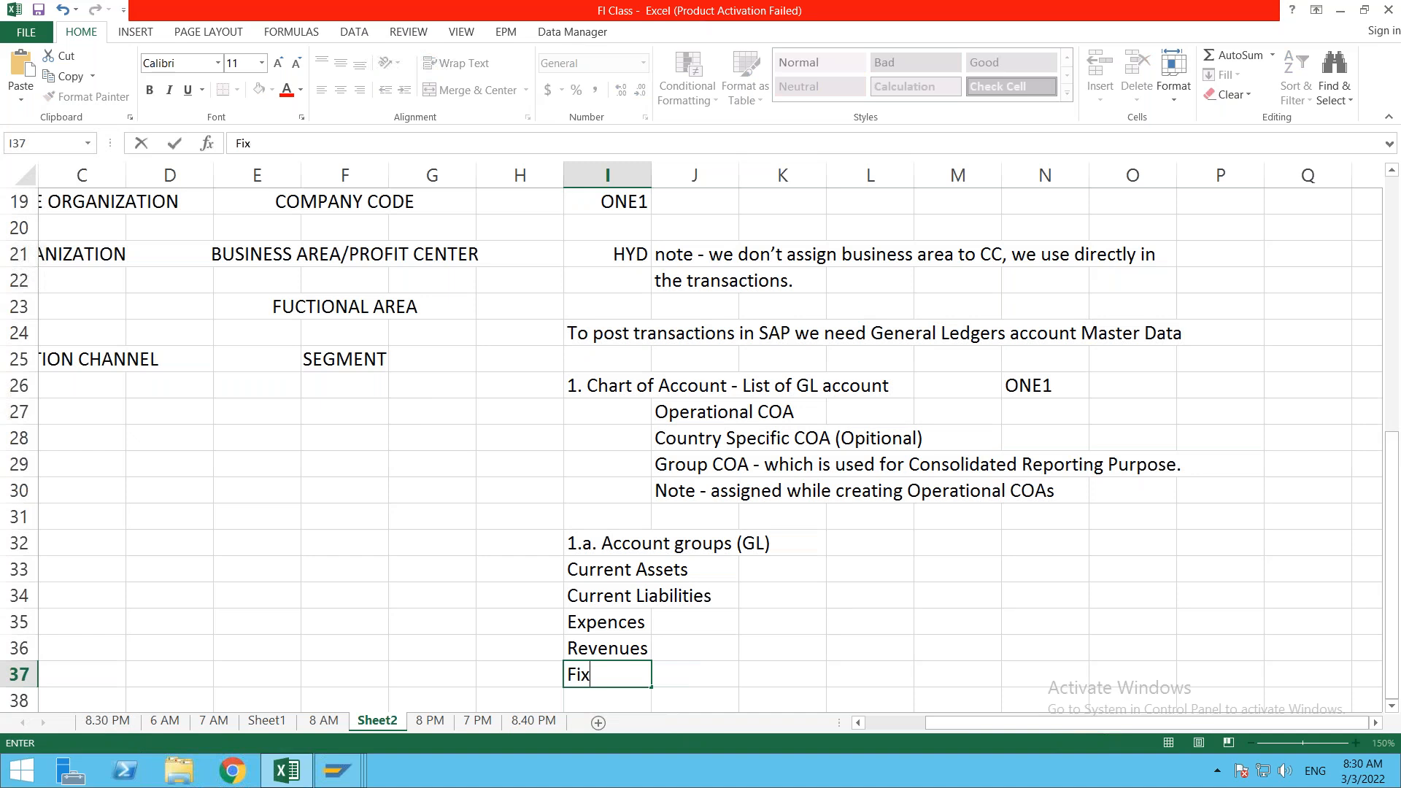
pyautogui.write('de')
pyautogui.press('BackSpace')
pyautogui.press('BackSpace')
pyautogui.write('ed')
pyautogui.hotkey('ctrl', 'Return')
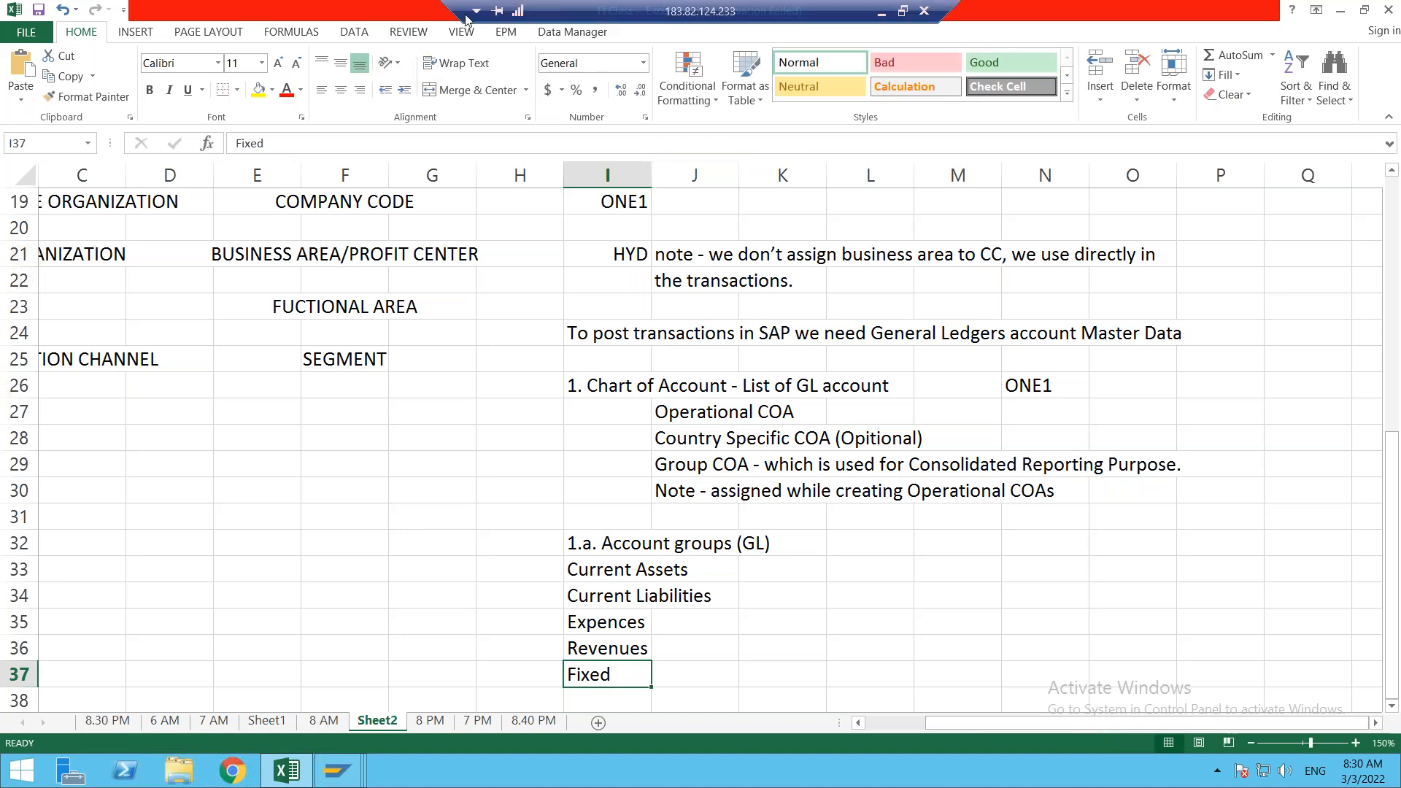
# Step: Bring up the SAP FI - Sheet workbook and browse the General Ledger profit and loss template
pyautogui.click(883, 14)
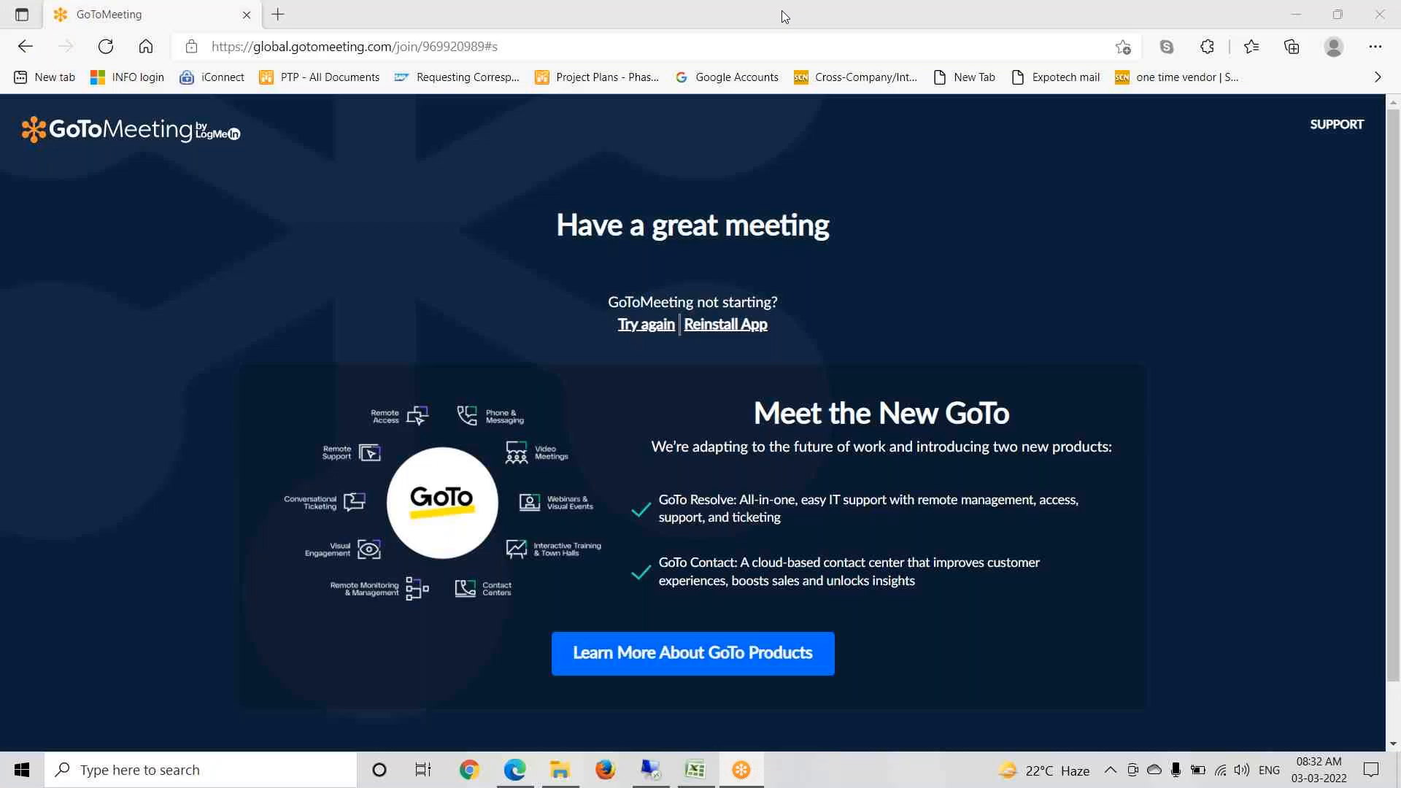
pyautogui.press('super+d')
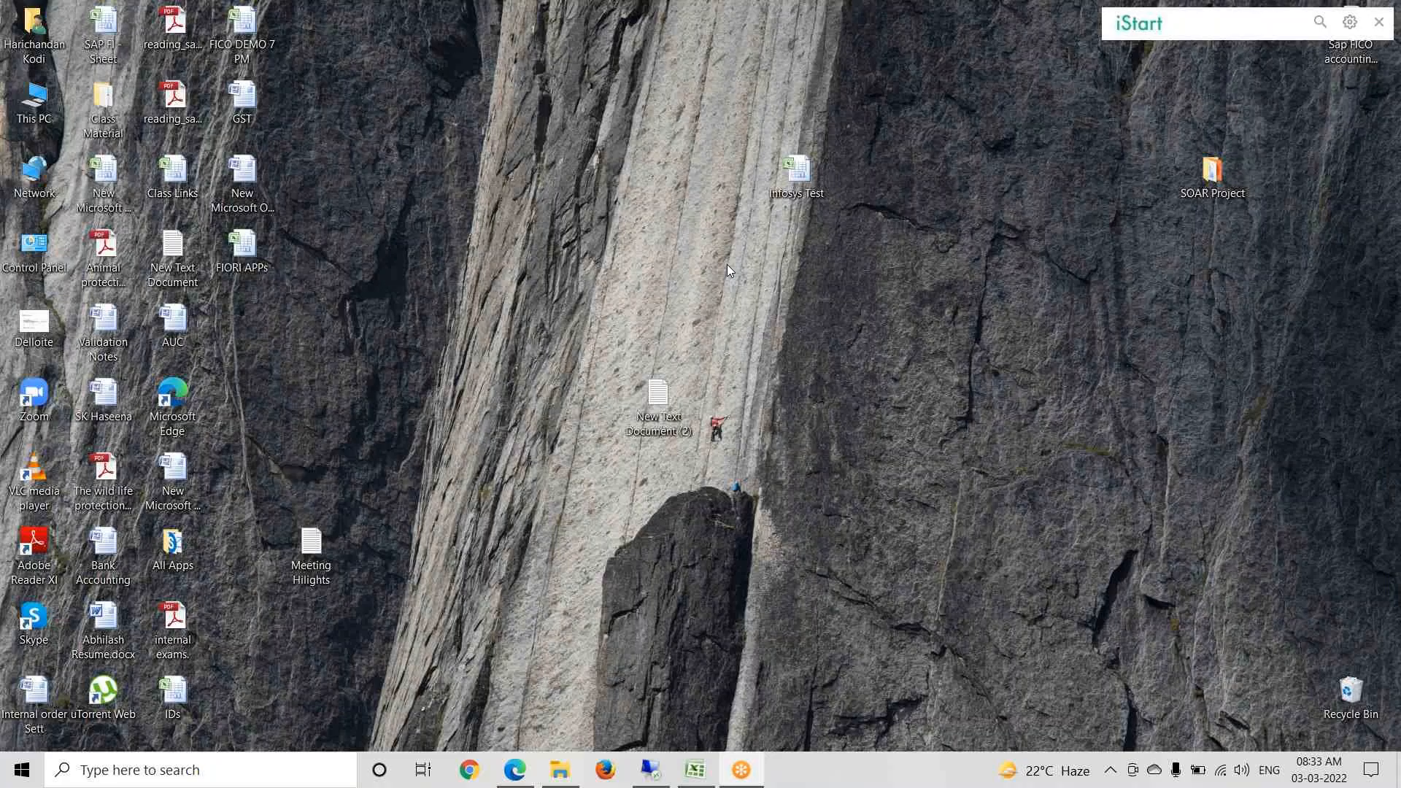
pyautogui.hotkey('alt', 'Tab')
pyautogui.click(1067, 506)
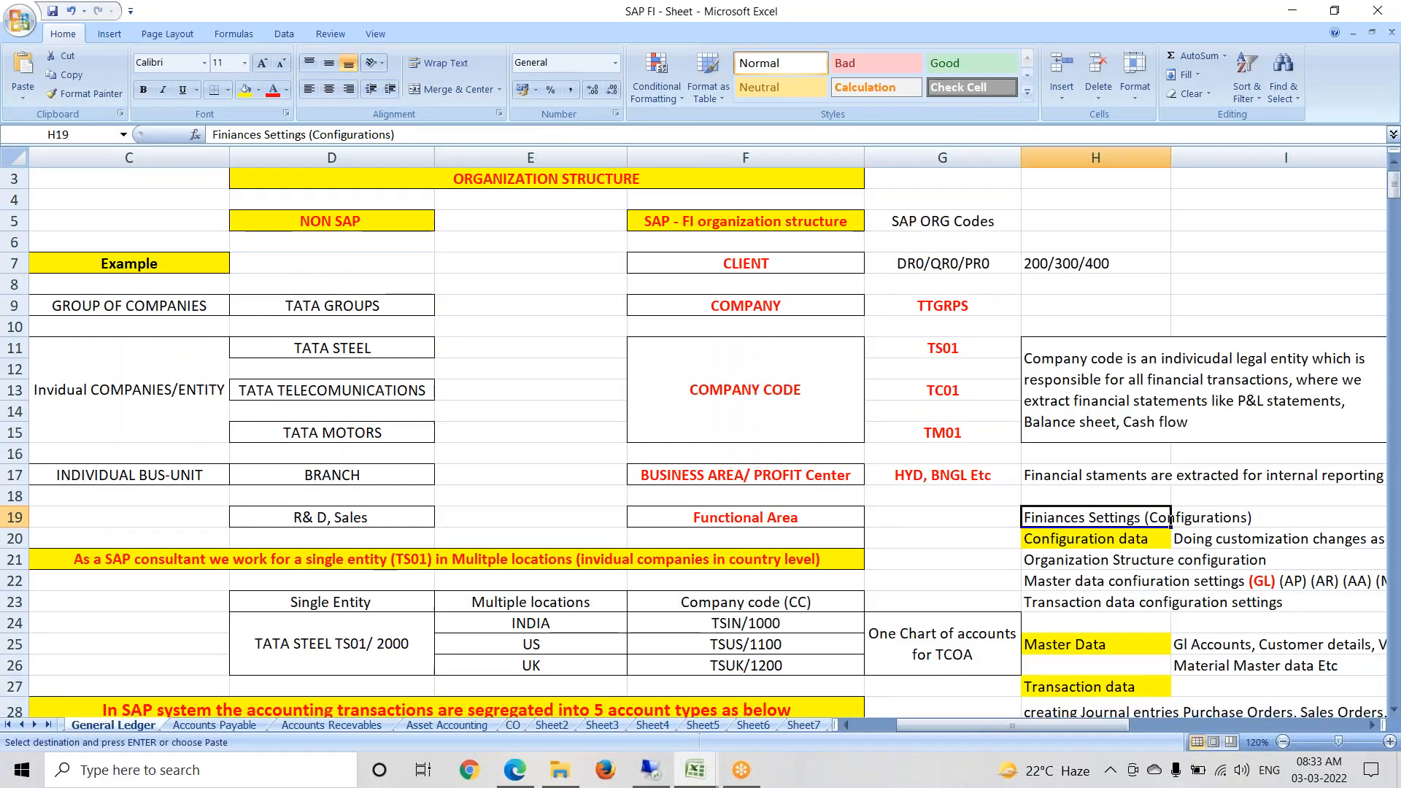
pyautogui.press('Right')
pyautogui.press('Right')
pyautogui.press('Right')
pyautogui.press('Right')
pyautogui.press('Right')
pyautogui.press('Right')
pyautogui.press('Right')
pyautogui.press('Right')
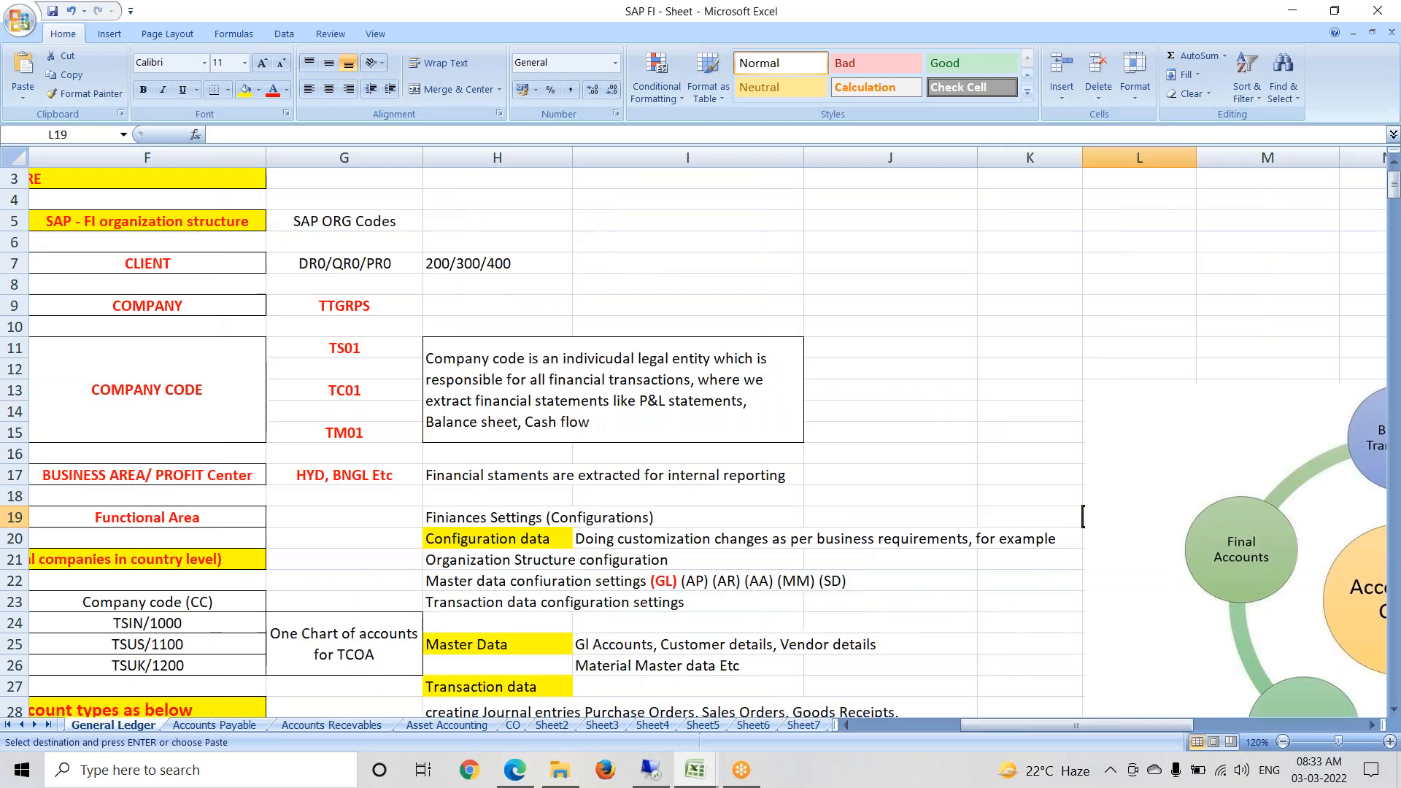
pyautogui.press('Down')
pyautogui.press('Down')
pyautogui.press('Down')
pyautogui.press('Down')
pyautogui.press('Down')
pyautogui.press('Down')
pyautogui.press('Down')
pyautogui.press('Down')
pyautogui.press('Down')
pyautogui.press('Down')
pyautogui.press('Down')
pyautogui.press('Down')
pyautogui.press('Down')
pyautogui.press('Down')
pyautogui.press('Down')
pyautogui.press('Down')
pyautogui.press('Down')
pyautogui.press('Down')
pyautogui.press('Down')
pyautogui.press('Down')
pyautogui.press('Down')
pyautogui.press('Down')
pyautogui.press('Down')
pyautogui.press('Down')
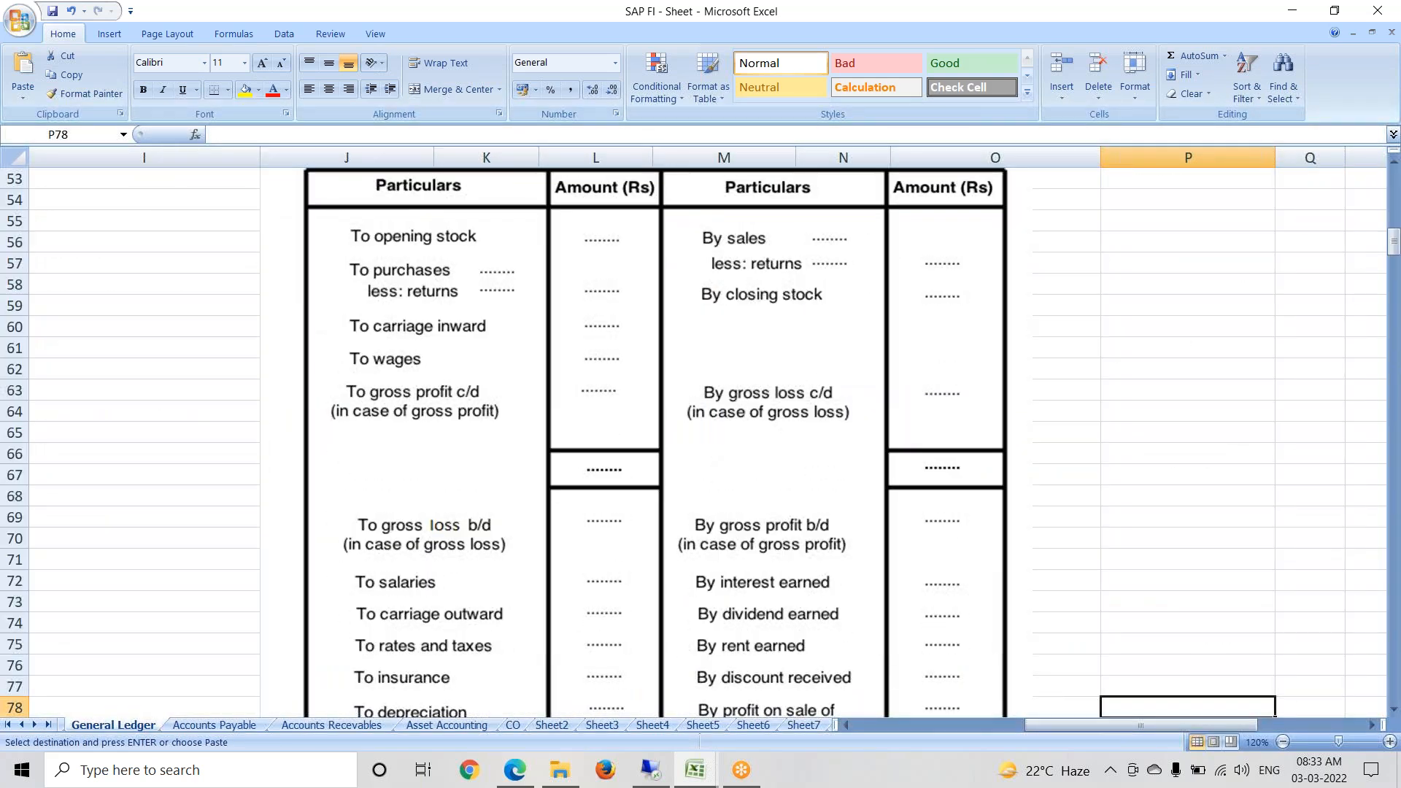
pyautogui.press('Up')
pyautogui.press('Up')
pyautogui.press('Up')
pyautogui.press('Up')
pyautogui.press('Up')
pyautogui.press('Up')
pyautogui.press('Up')
pyautogui.press('Up')
pyautogui.press('Up')
pyautogui.press('Up')
pyautogui.press('Up')
pyautogui.press('Up')
pyautogui.press('Up')
pyautogui.press('Up')
pyautogui.press('Up')
pyautogui.press('Up')
pyautogui.press('Up')
pyautogui.press('Up')
pyautogui.press('Up')
pyautogui.press('Up')
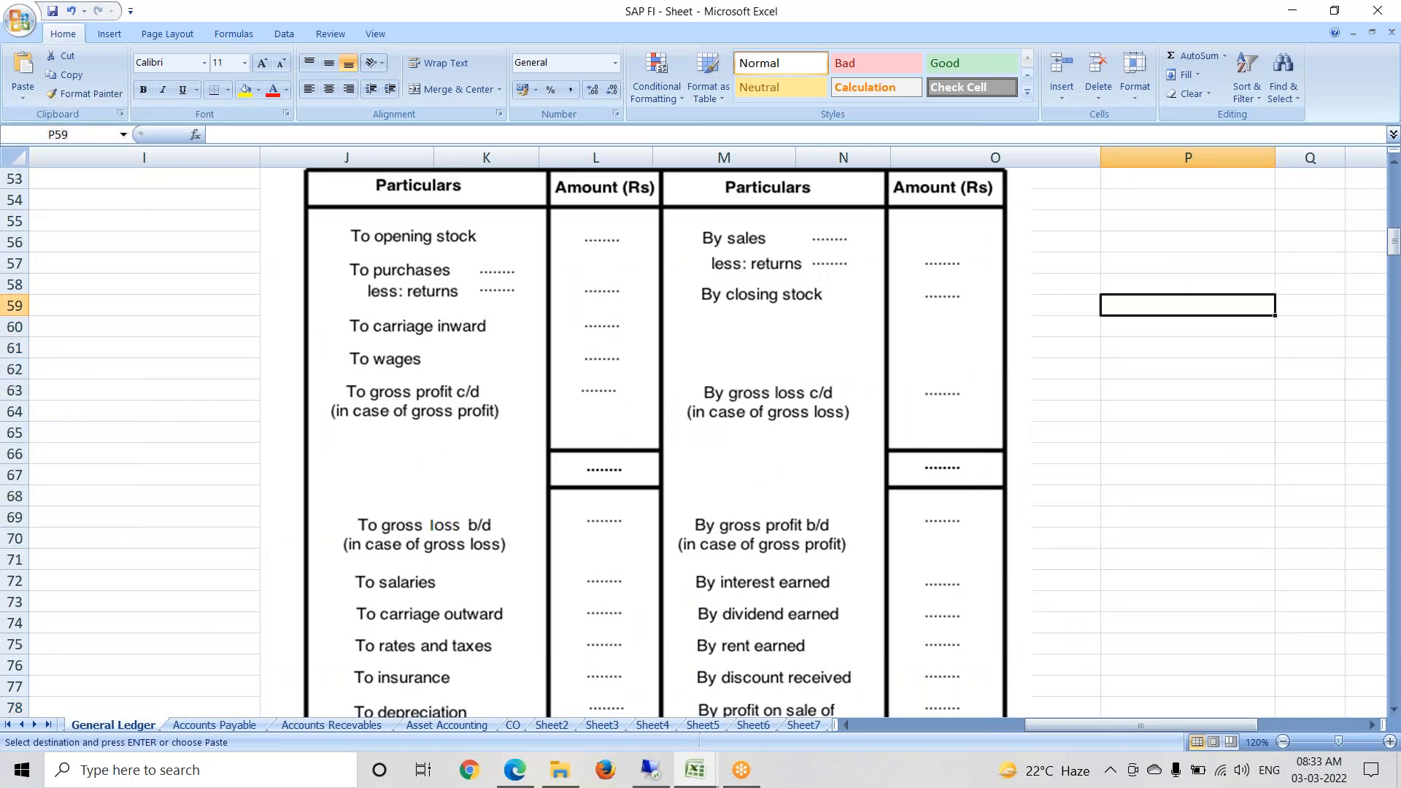
pyautogui.press('Down')
pyautogui.press('Down')
pyautogui.press('Down')
pyautogui.press('Down')
pyautogui.press('Down')
pyautogui.press('Down')
pyautogui.press('Down')
pyautogui.press('Down')
pyautogui.press('Down')
pyautogui.press('Down')
pyautogui.press('Down')
pyautogui.press('Down')
pyautogui.press('Down')
pyautogui.press('Down')
pyautogui.press('Down')
pyautogui.press('Down')
pyautogui.press('Down')
pyautogui.press('Down')
pyautogui.press('Down')
pyautogui.press('Down')
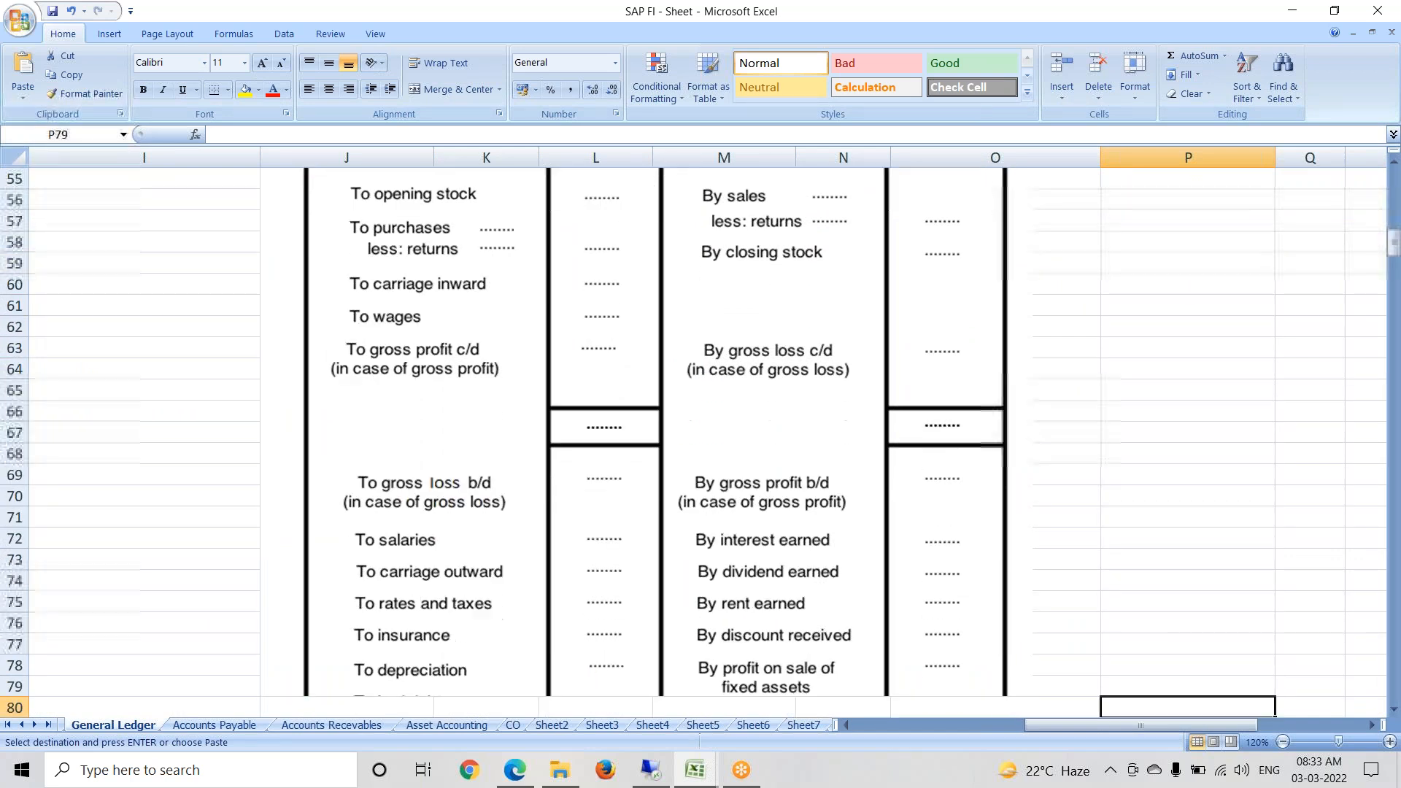
pyautogui.press('Down')
pyautogui.press('Down')
pyautogui.press('Down')
pyautogui.press('Down')
pyautogui.press('Down')
pyautogui.press('Down')
pyautogui.press('Down')
pyautogui.press('Down')
pyautogui.press('Down')
pyautogui.press('Down')
pyautogui.press('Down')
pyautogui.press('Down')
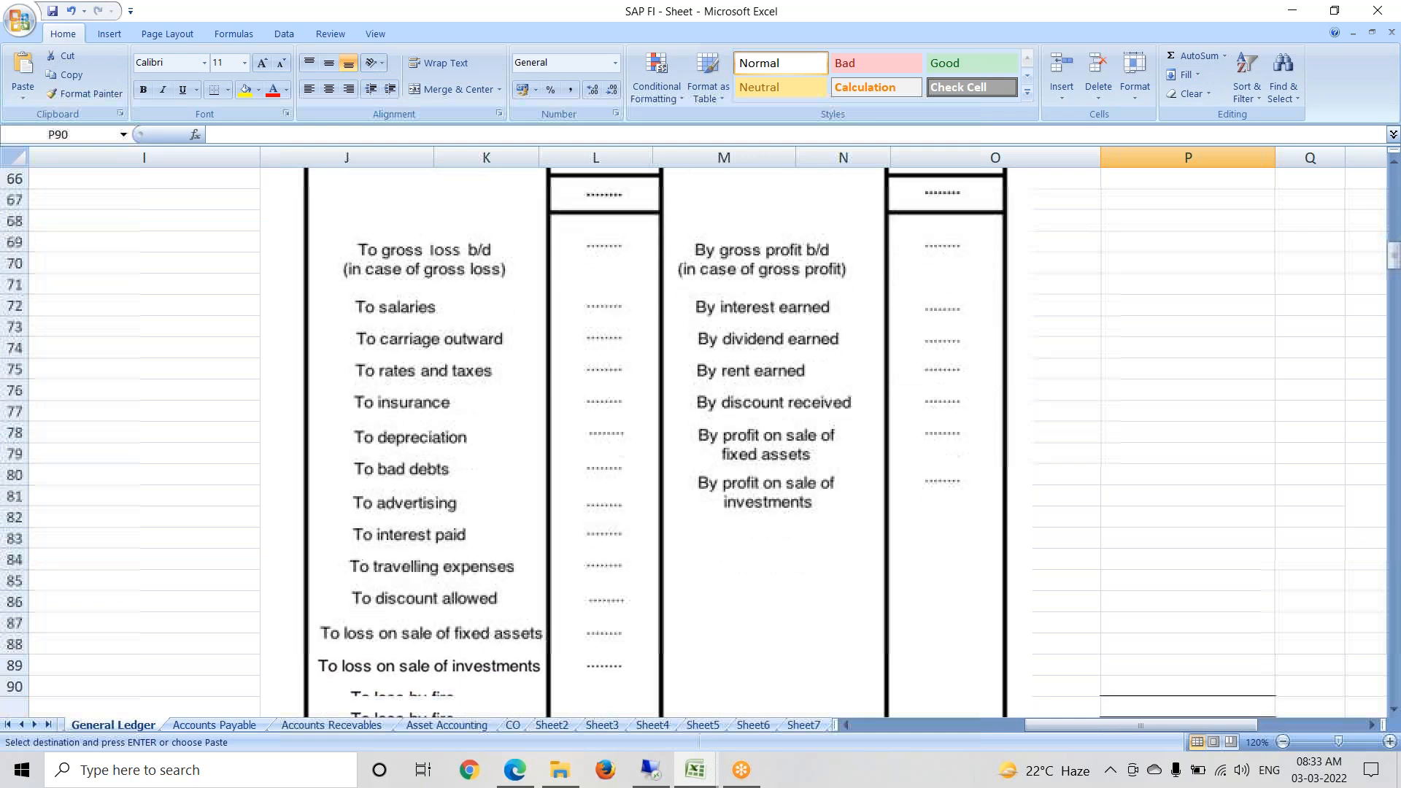
pyautogui.press('Down')
pyautogui.press('Down')
pyautogui.press('Down')
pyautogui.press('Down')
pyautogui.press('Down')
pyautogui.press('Down')
pyautogui.press('Down')
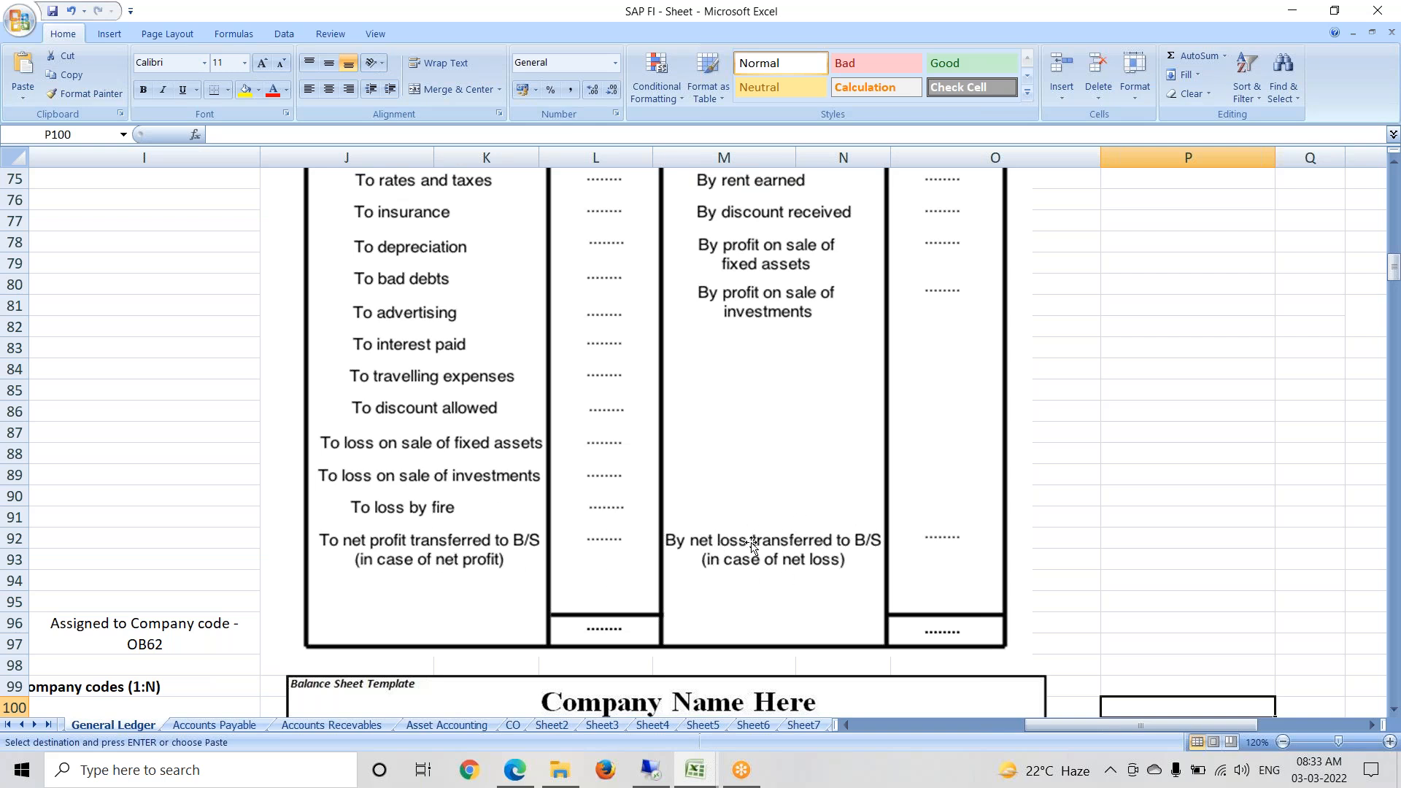
# Step: Move down to the balance sheet template and select its picture
pyautogui.click(1028, 578)
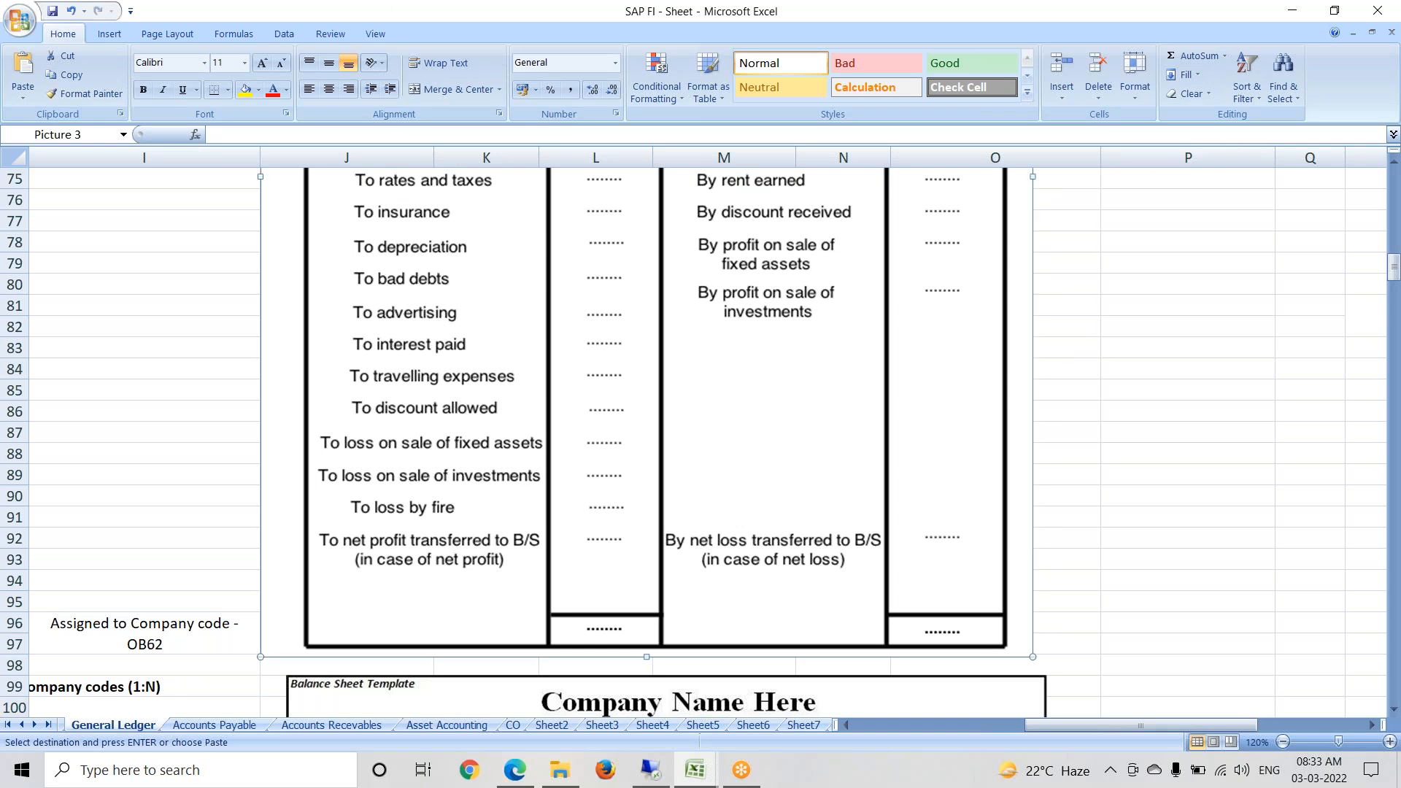
pyautogui.click(1121, 560)
pyautogui.press('Down')
pyautogui.press('Down')
pyautogui.press('Down')
pyautogui.press('Down')
pyautogui.press('Down')
pyautogui.press('Down')
pyautogui.press('Down')
pyautogui.press('Down')
pyautogui.press('Down')
pyautogui.press('Down')
pyautogui.press('Down')
pyautogui.press('Down')
pyautogui.press('Down')
pyautogui.press('Down')
pyautogui.press('Down')
pyautogui.press('Down')
pyautogui.press('Down')
pyautogui.press('Down')
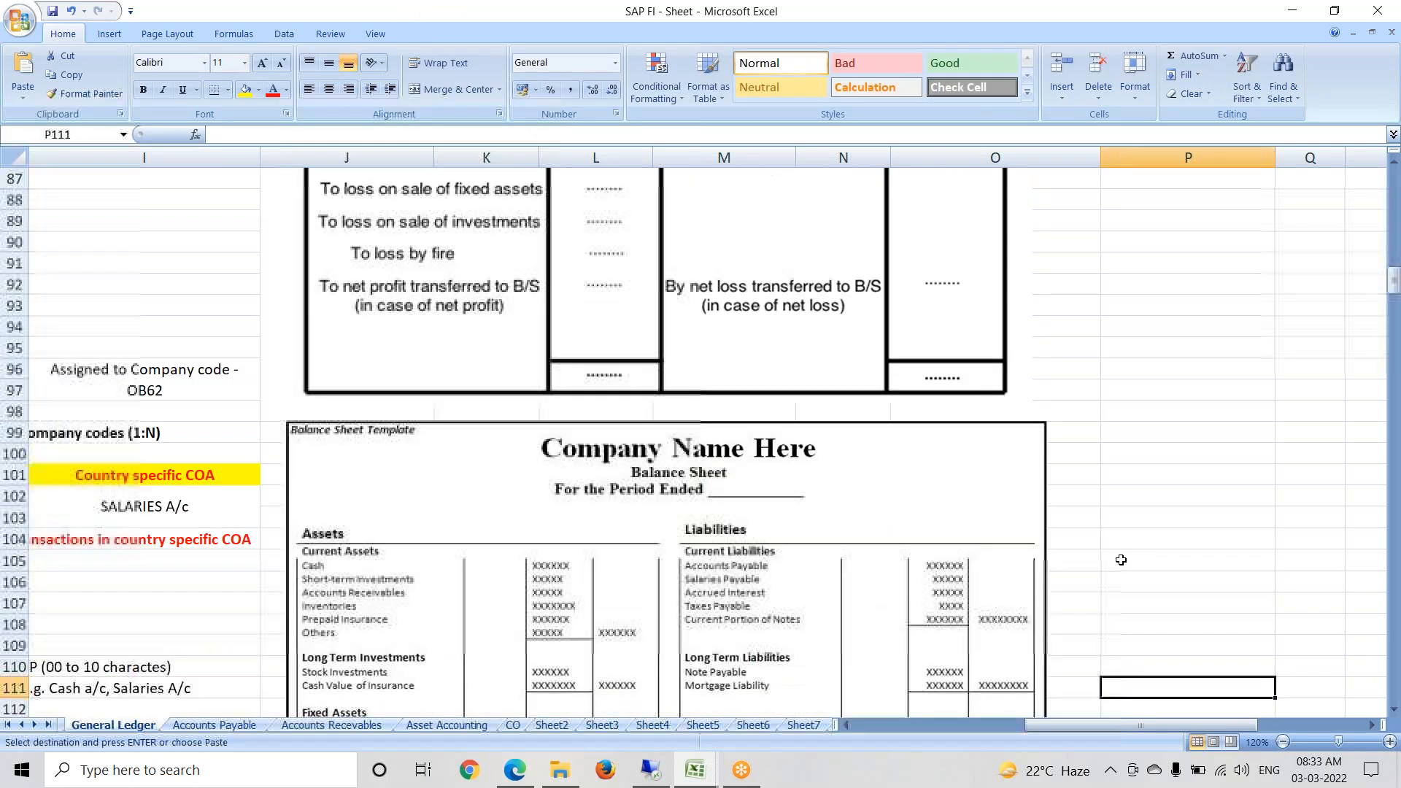
pyautogui.press('Down')
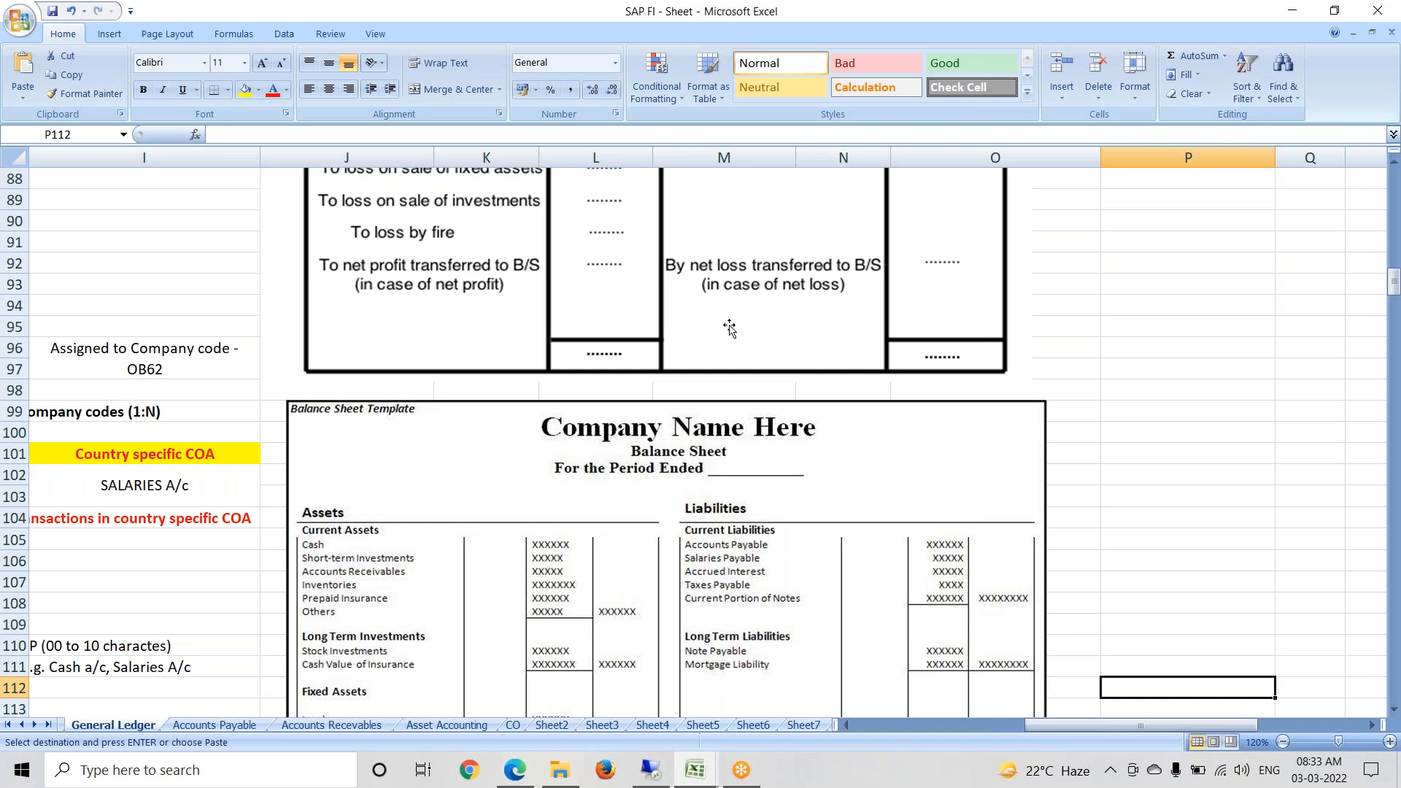
pyautogui.press('Up')
pyautogui.press('Up')
pyautogui.press('Up')
pyautogui.press('Up')
pyautogui.press('Up')
pyautogui.press('Up')
pyautogui.press('Up')
pyautogui.press('Up')
pyautogui.press('Up')
pyautogui.press('Down')
pyautogui.press('Down')
pyautogui.press('Down')
pyautogui.press('Down')
pyautogui.press('Down')
pyautogui.press('Down')
pyautogui.press('Down')
pyautogui.press('Down')
pyautogui.press('Down')
pyautogui.press('Down')
pyautogui.press('Down')
pyautogui.press('Down')
pyautogui.press('Down')
pyautogui.press('Down')
pyautogui.press('Down')
pyautogui.press('Down')
pyautogui.press('Down')
pyautogui.press('Down')
pyautogui.press('Down')
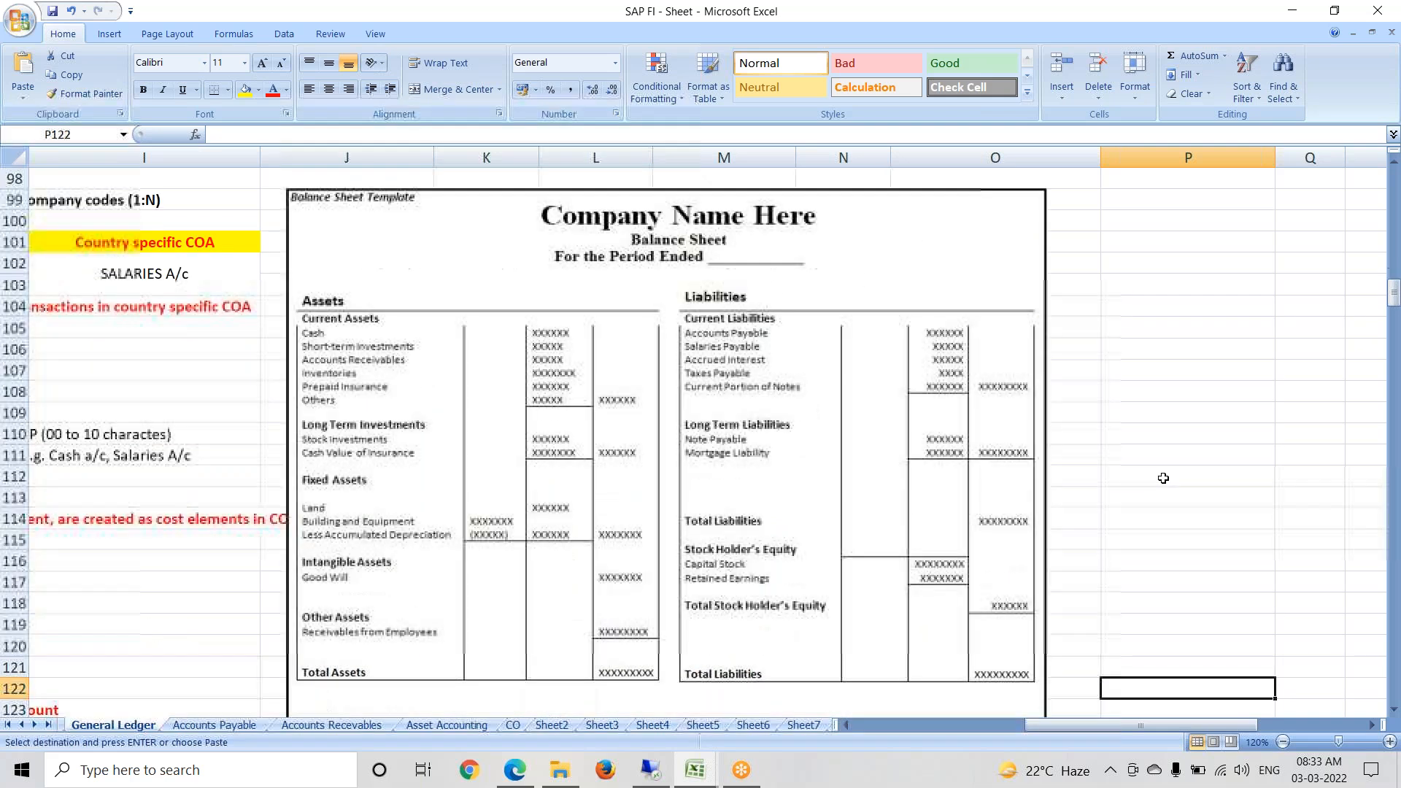
pyautogui.press('Down')
pyautogui.press('Down')
pyautogui.press('Down')
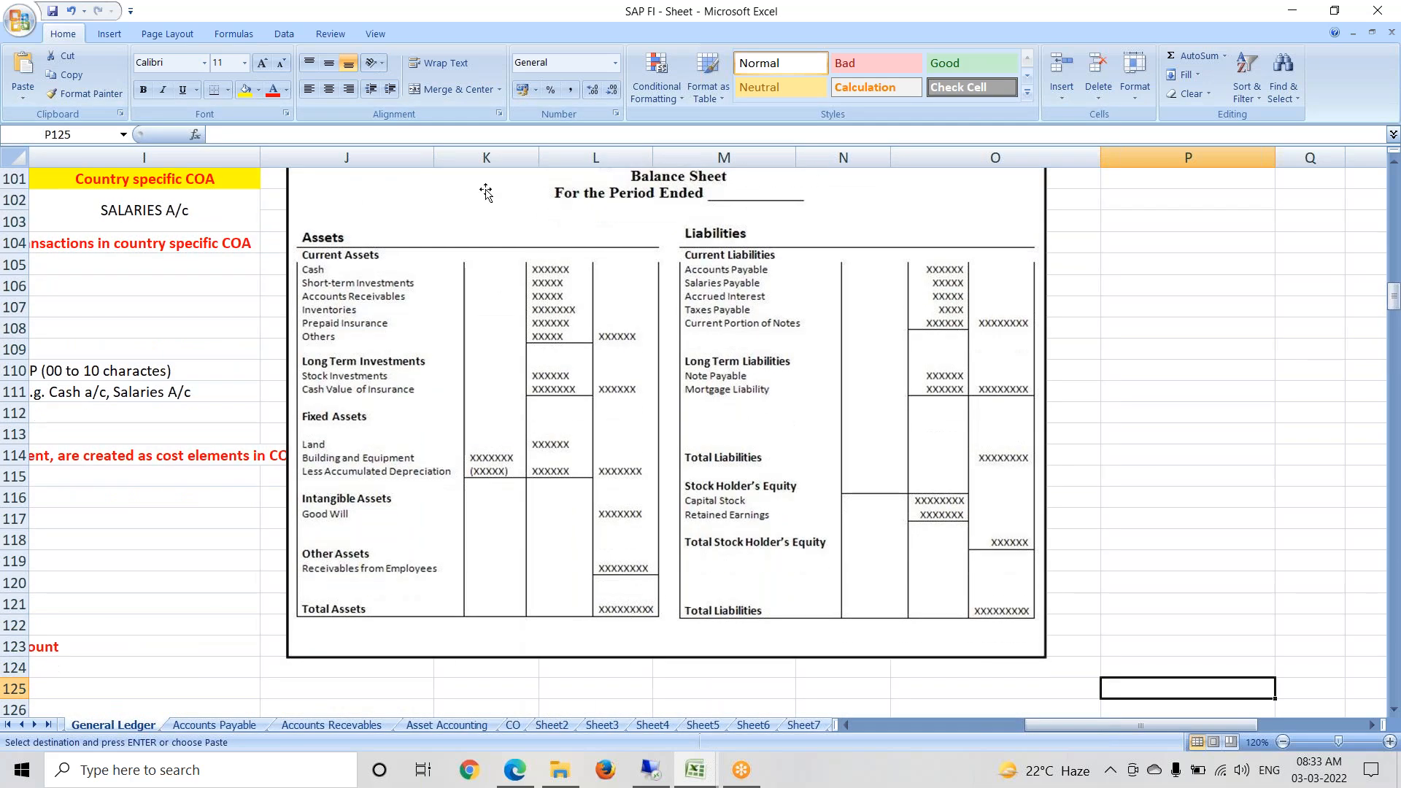
pyautogui.click(340, 233)
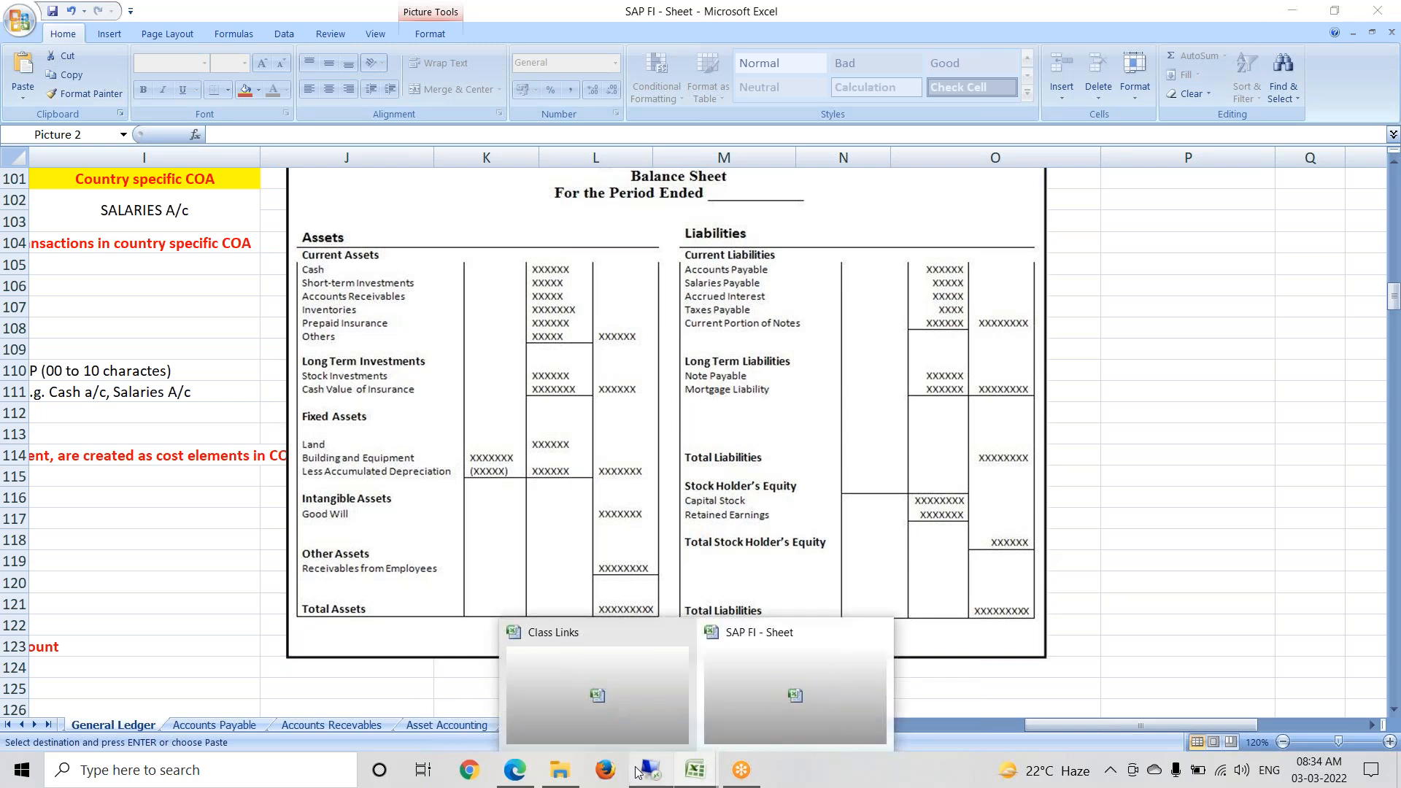
# Step: Change the Fixed entry in I37 to Fixed Assets and review the account group entries
pyautogui.click(652, 778)
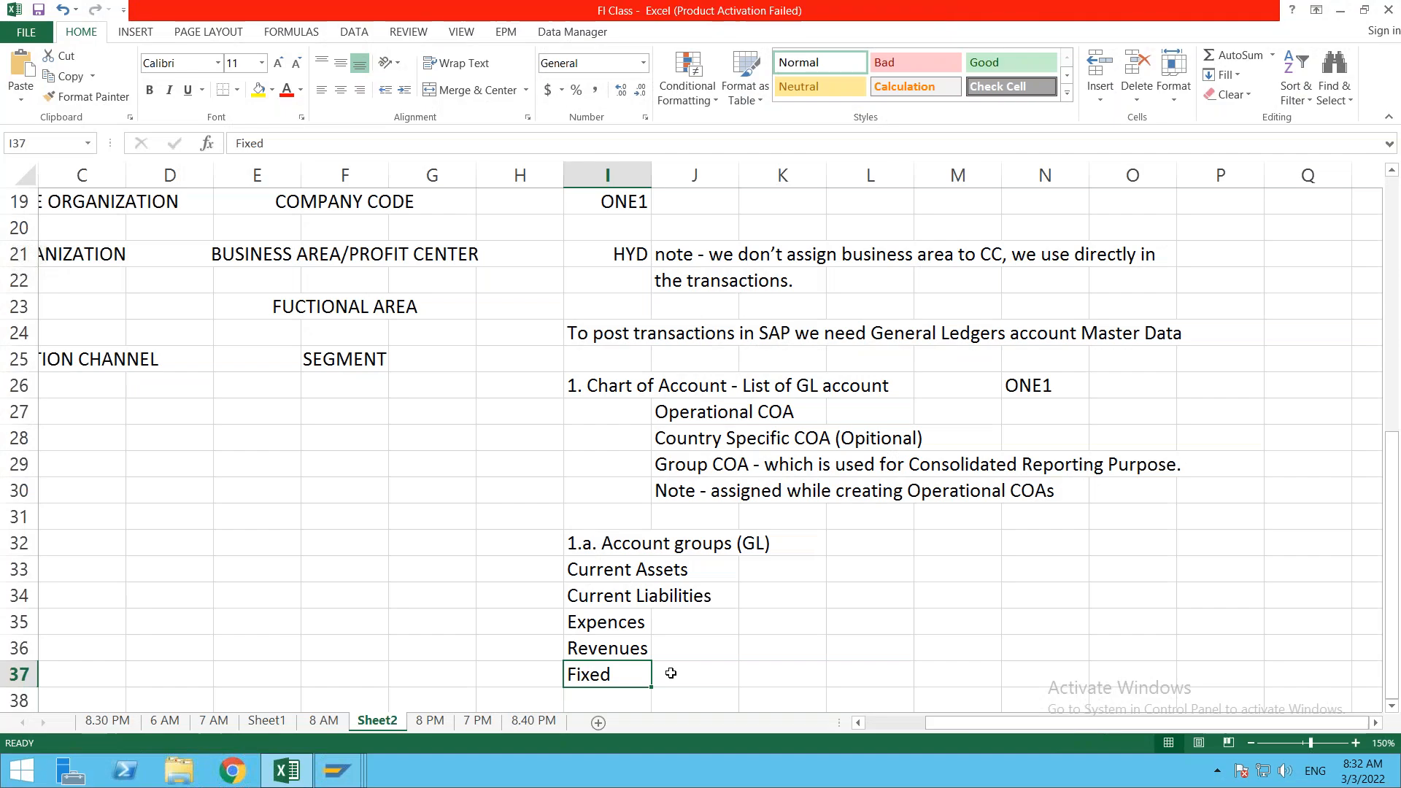
pyautogui.doubleClick(615, 675)
pyautogui.write('Assets')
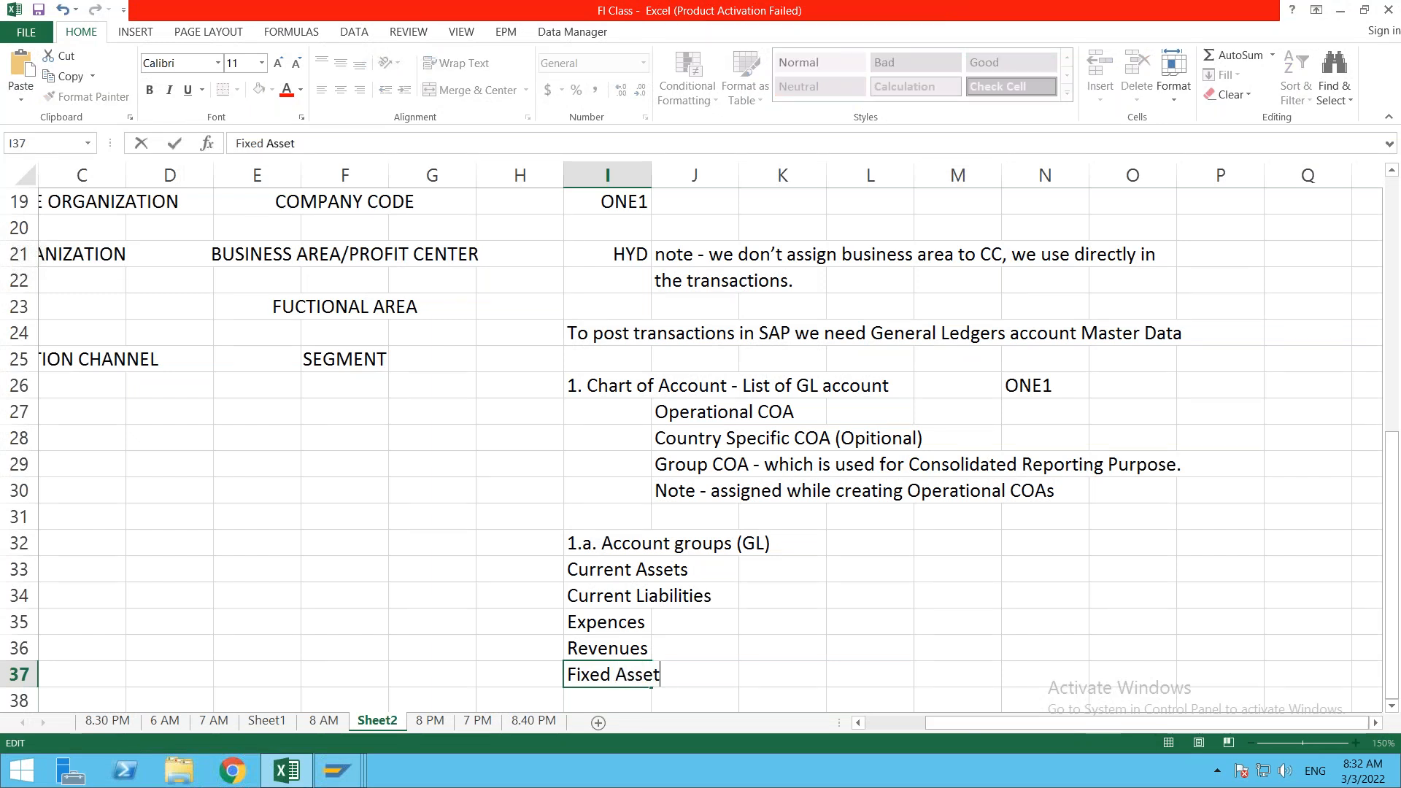
pyautogui.click(632, 571)
pyautogui.click(606, 604)
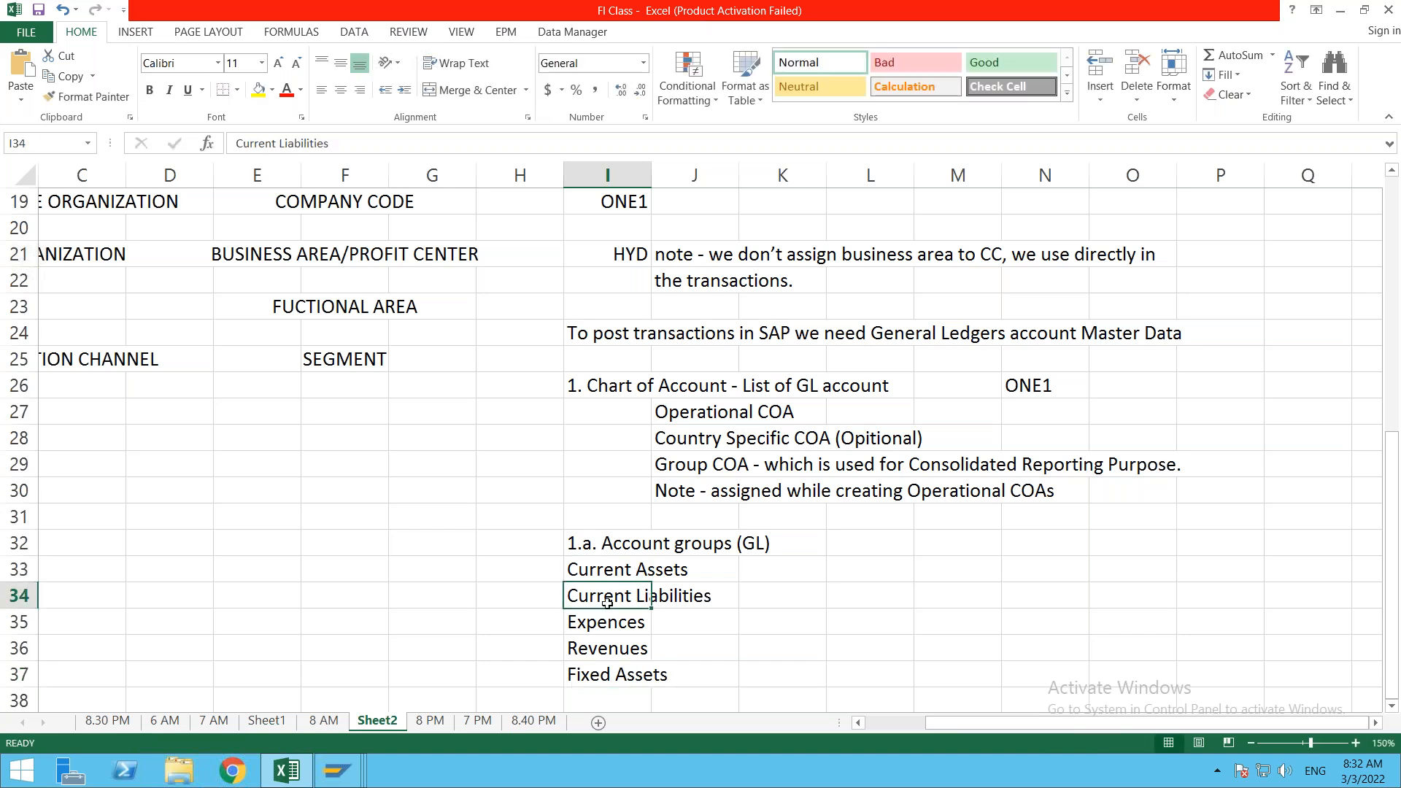
pyautogui.click(597, 627)
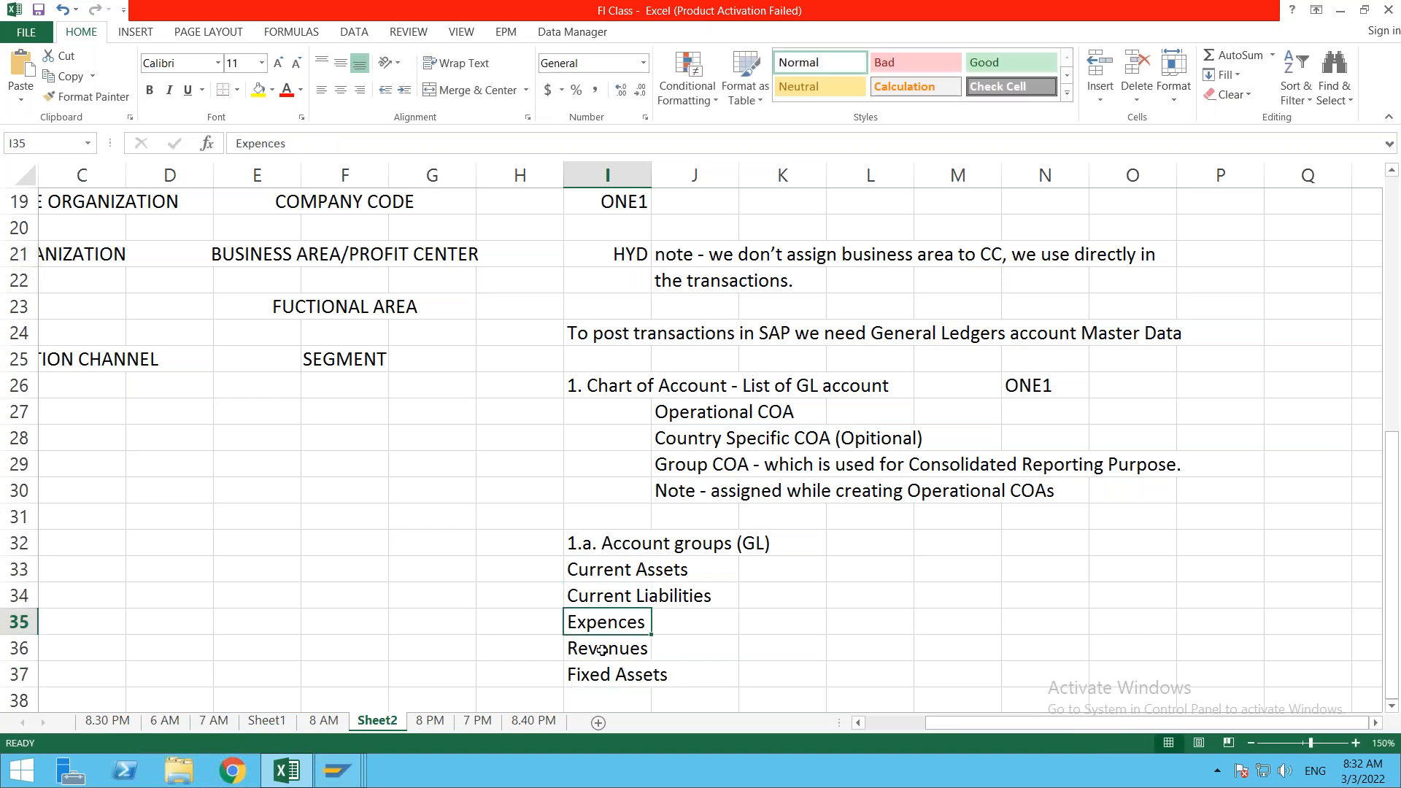
pyautogui.click(602, 649)
pyautogui.click(599, 677)
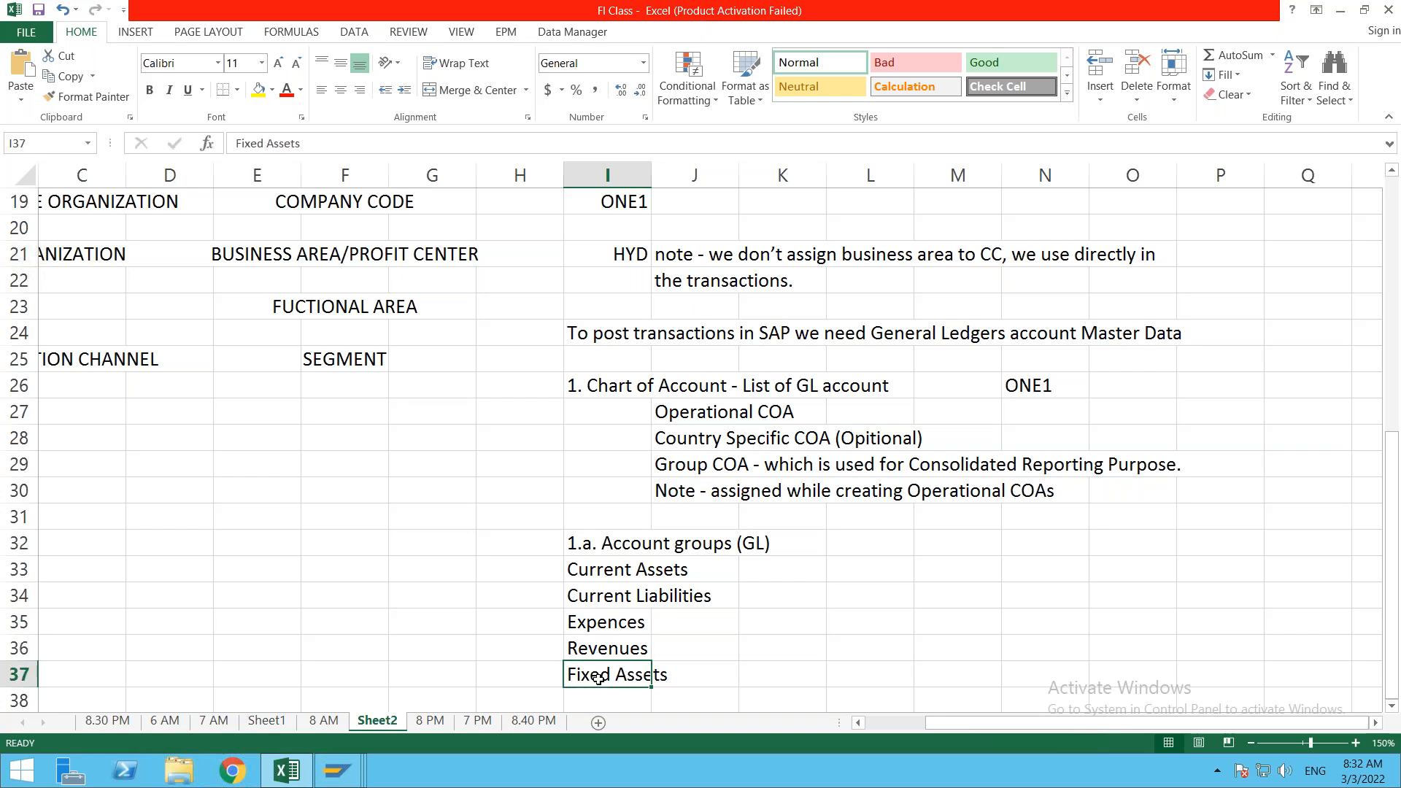
# Step: Add Inventories (Material) in I38 below Fixed Assets
pyautogui.press('Down')
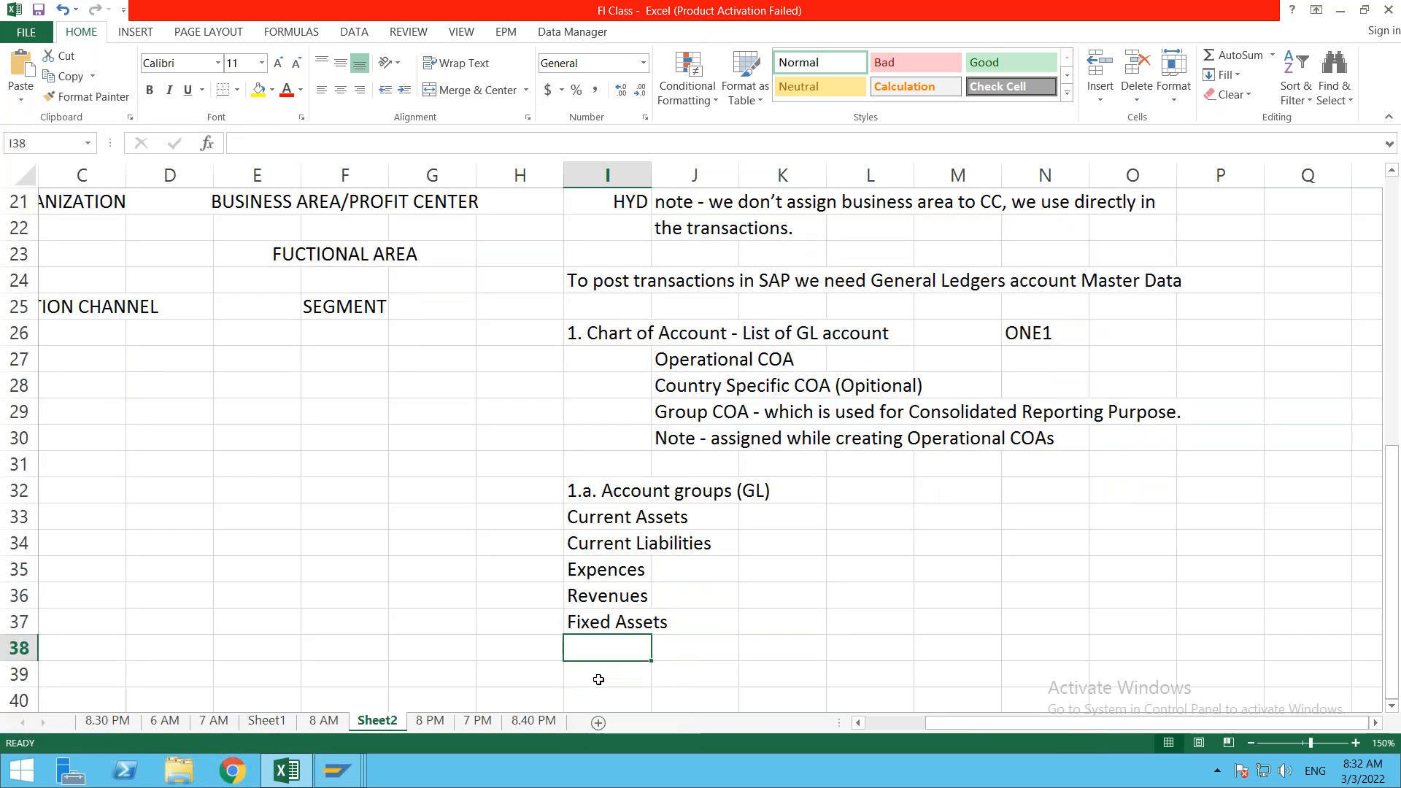
pyautogui.write('Inv')
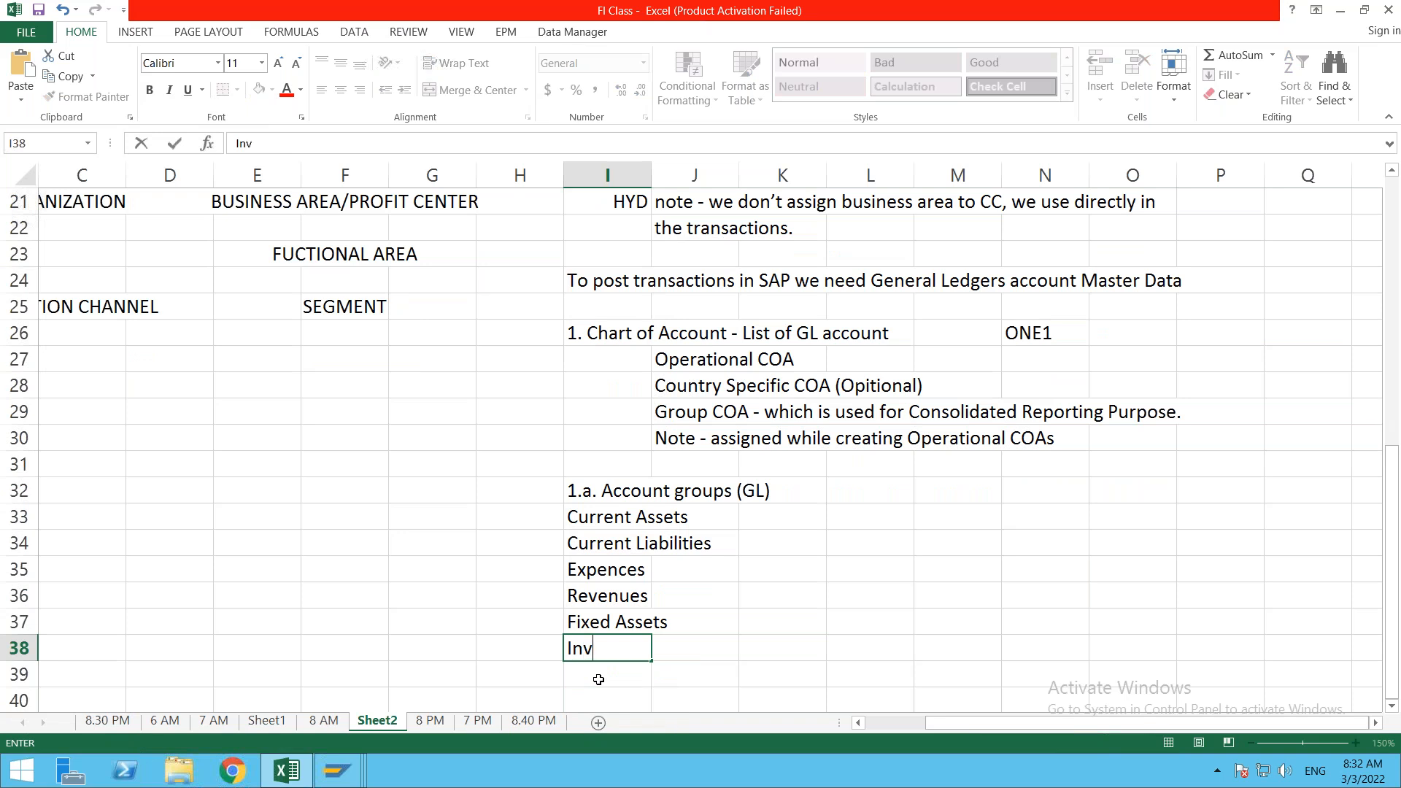
pyautogui.write('erntories (Mat')
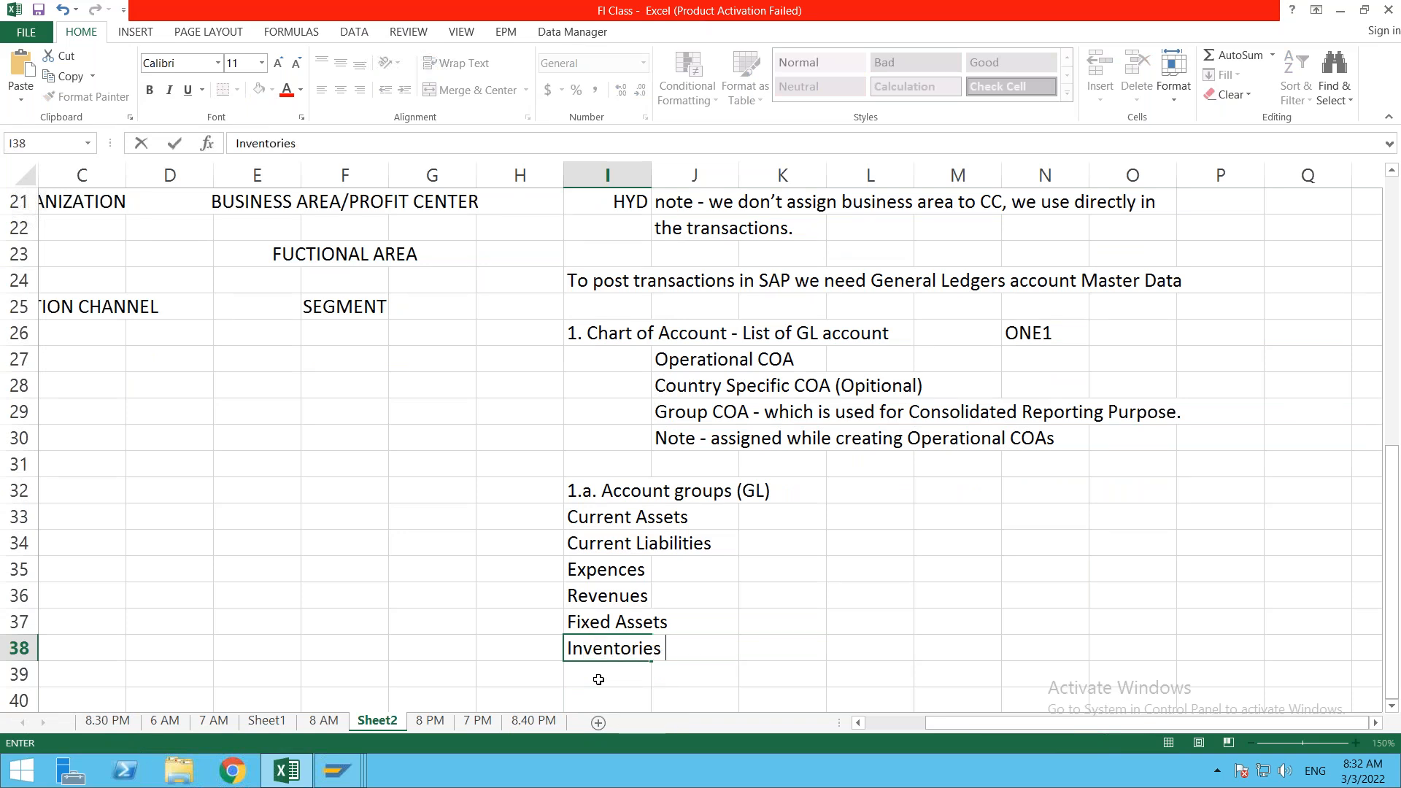
pyautogui.write('eria')
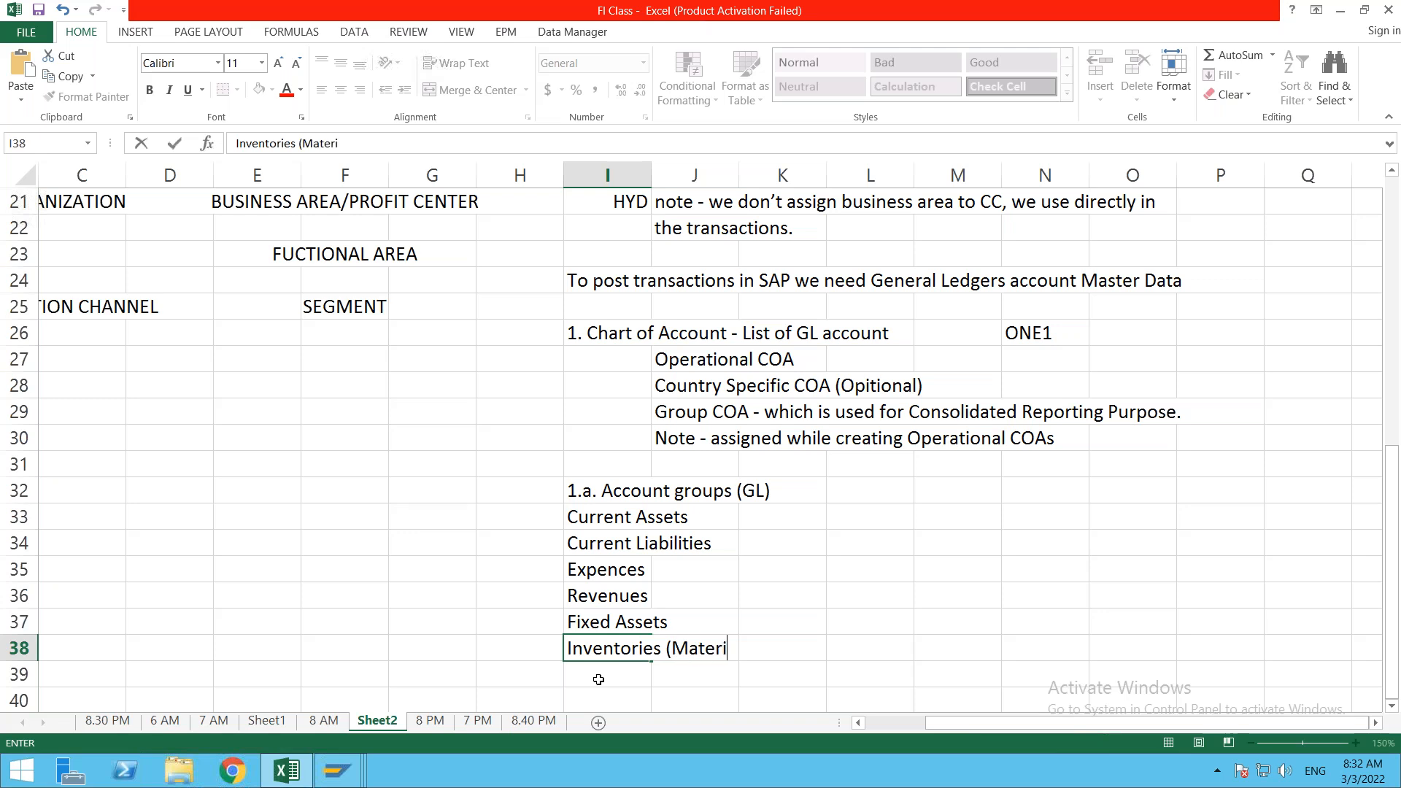
pyautogui.press('BackSpace')
pyautogui.press('BackSpace')
pyautogui.write('ial)')
pyautogui.hotkey('ctrl', 'Return')
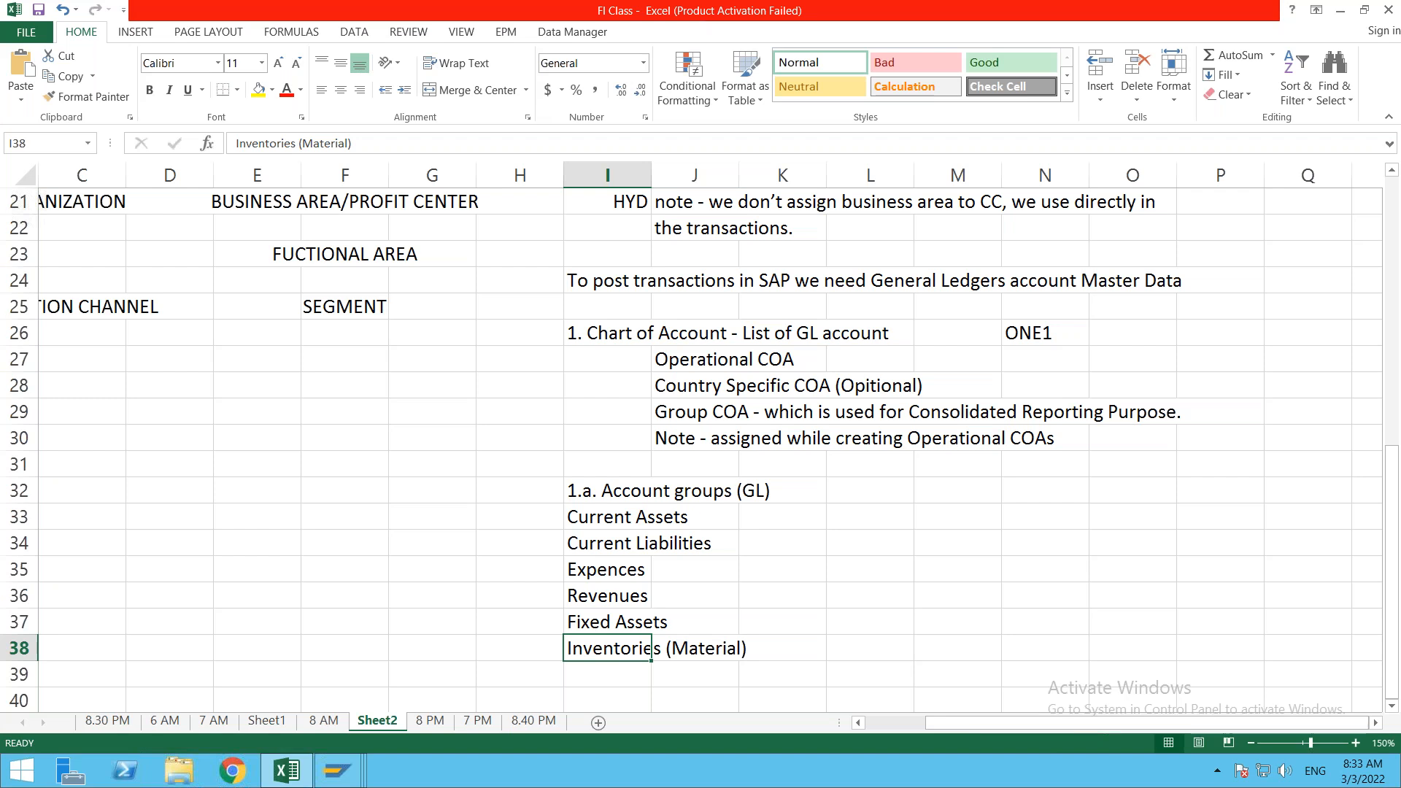
pyautogui.press('Down')
pyautogui.press('Down')
pyautogui.press('Down')
pyautogui.press('Up')
pyautogui.press('Up')
pyautogui.press('Up')
pyautogui.press('Down')
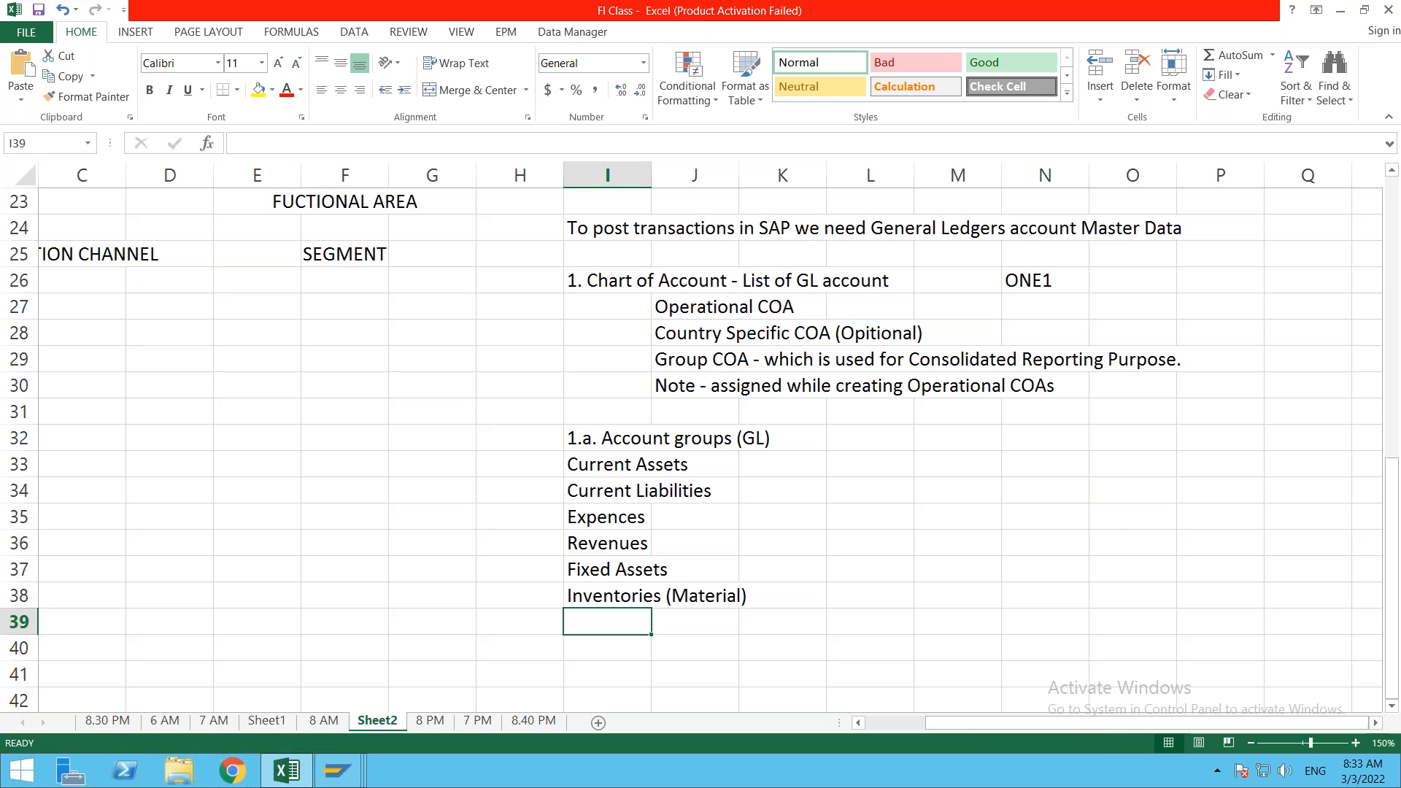
# Step: Enter 'Secondary Cost Elements' in cell I39 as the last account group in the list
pyautogui.write('Se')
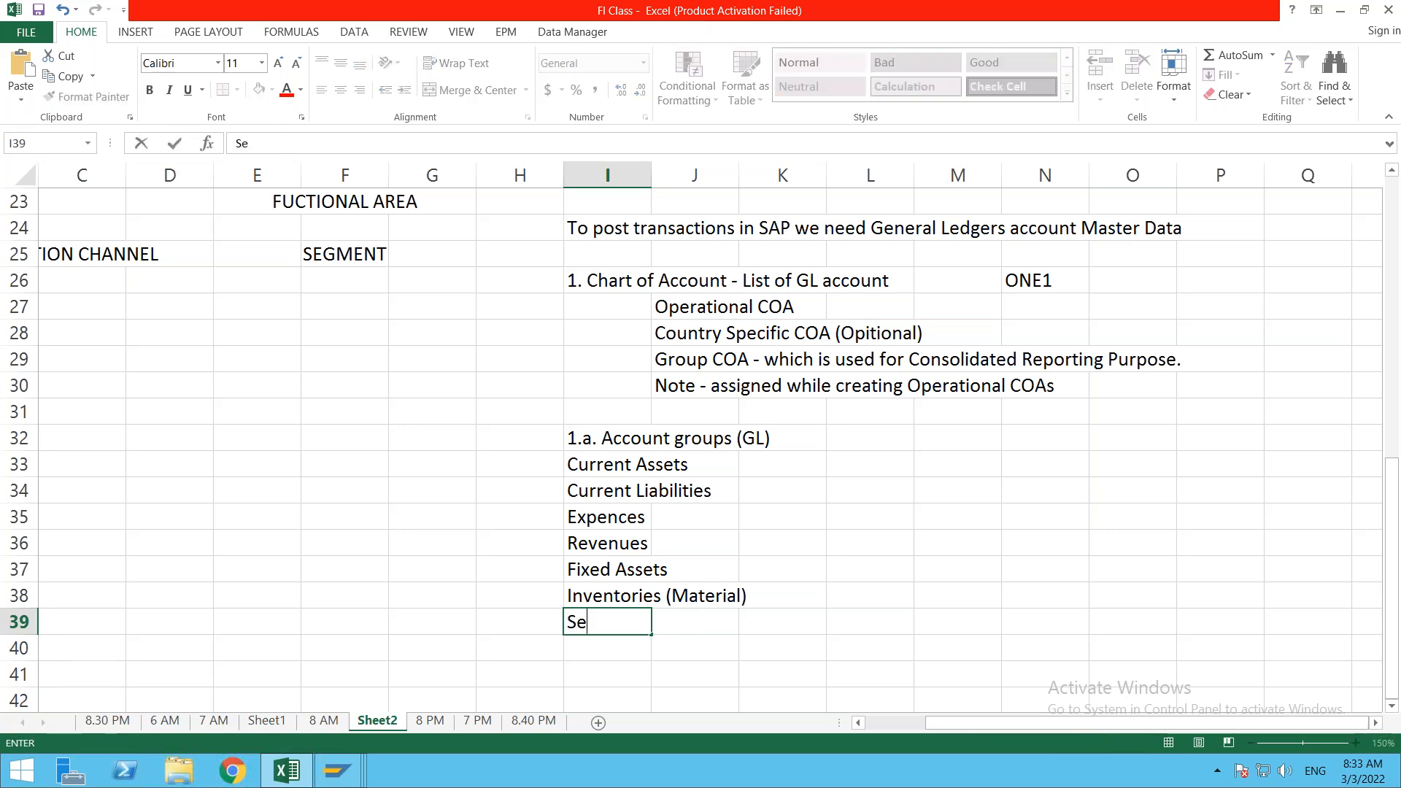
pyautogui.write('condary Cost Elements')
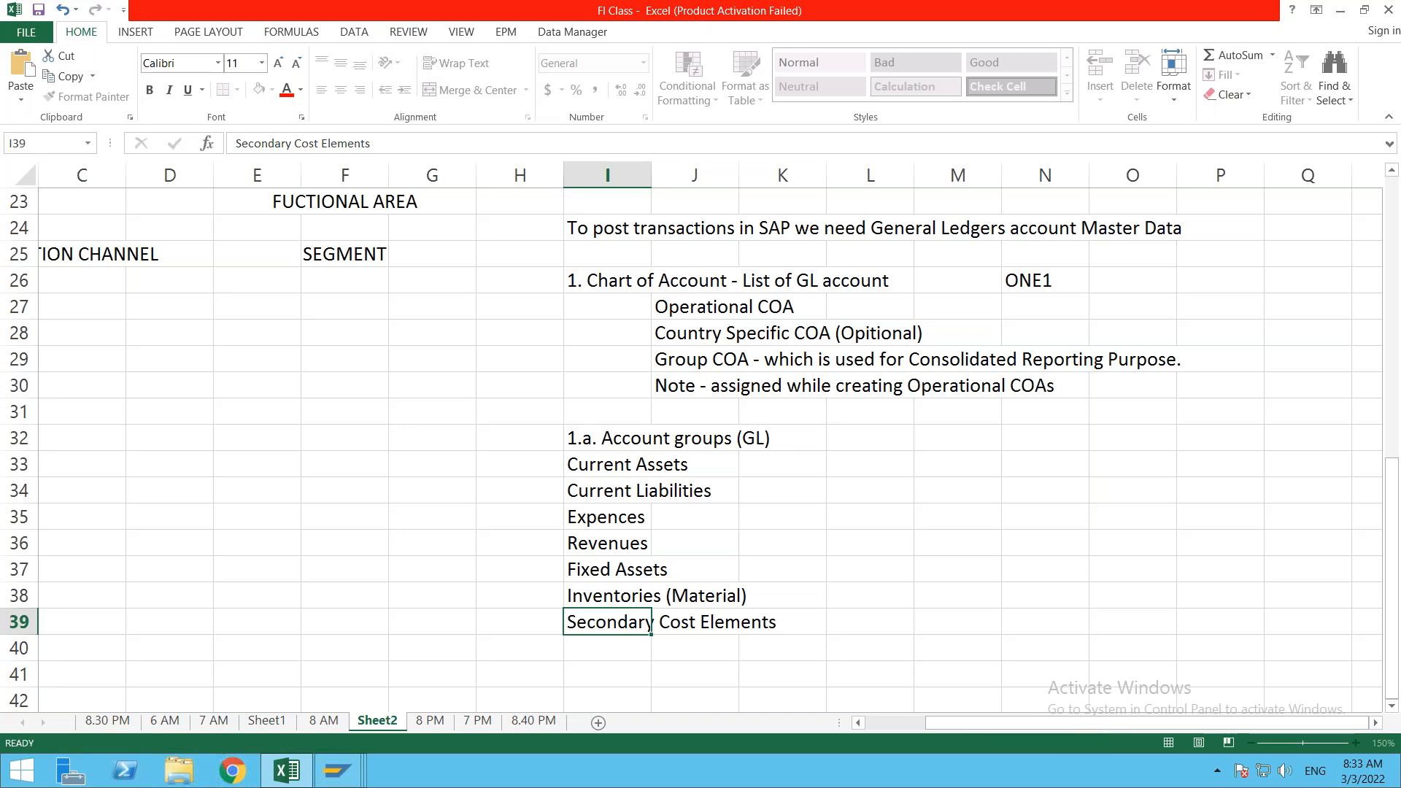
pyautogui.hotkey('ctrl', 'Return')
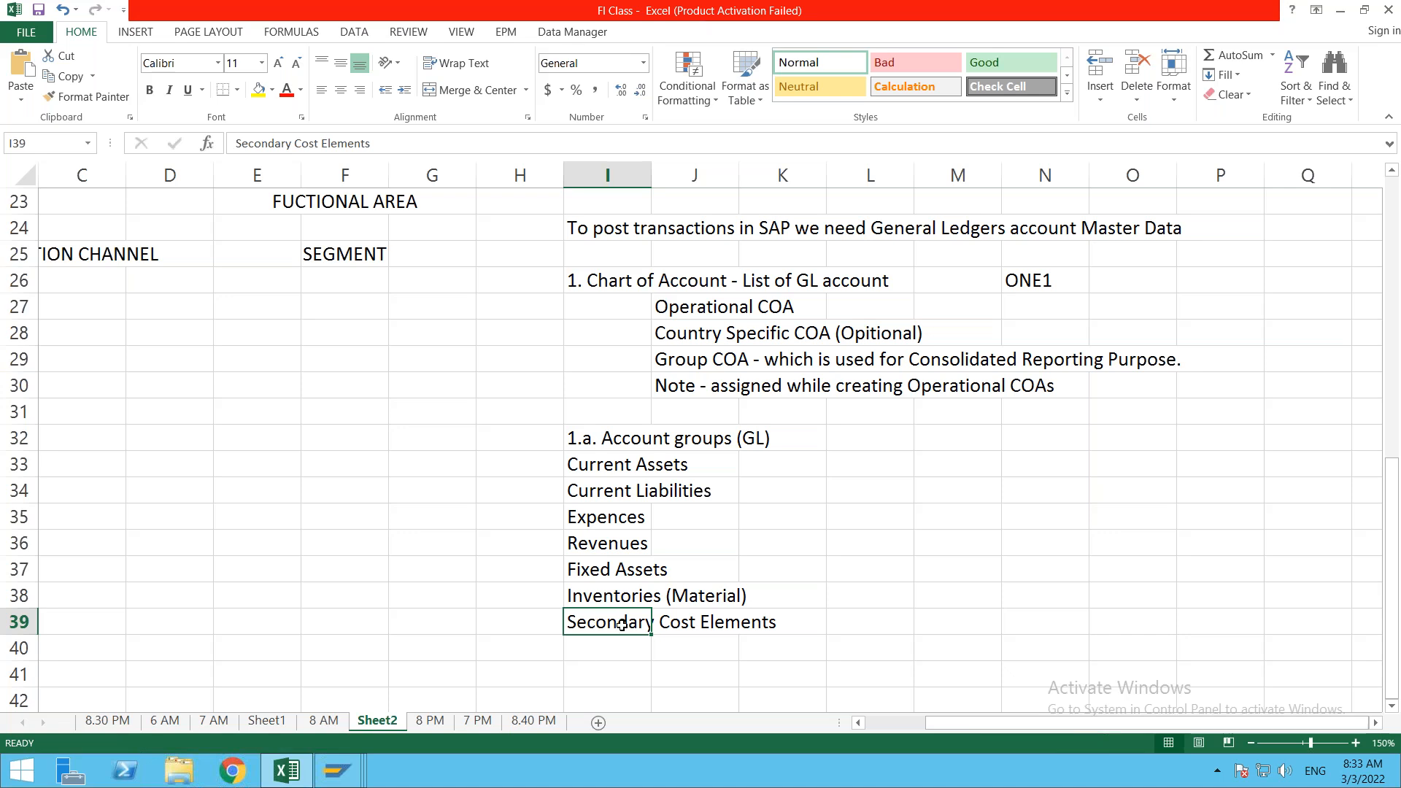
pyautogui.click(866, 627)
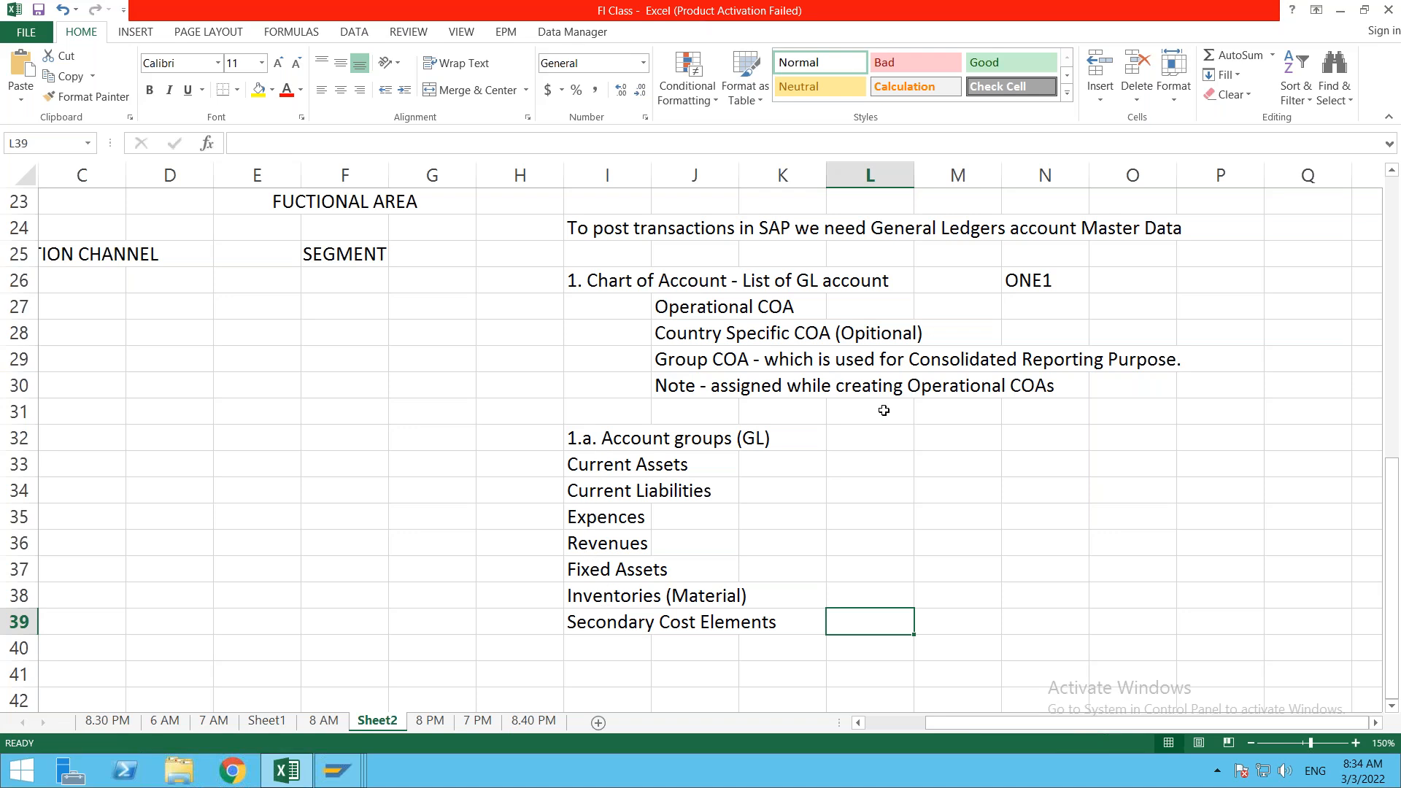
pyautogui.click(946, 456)
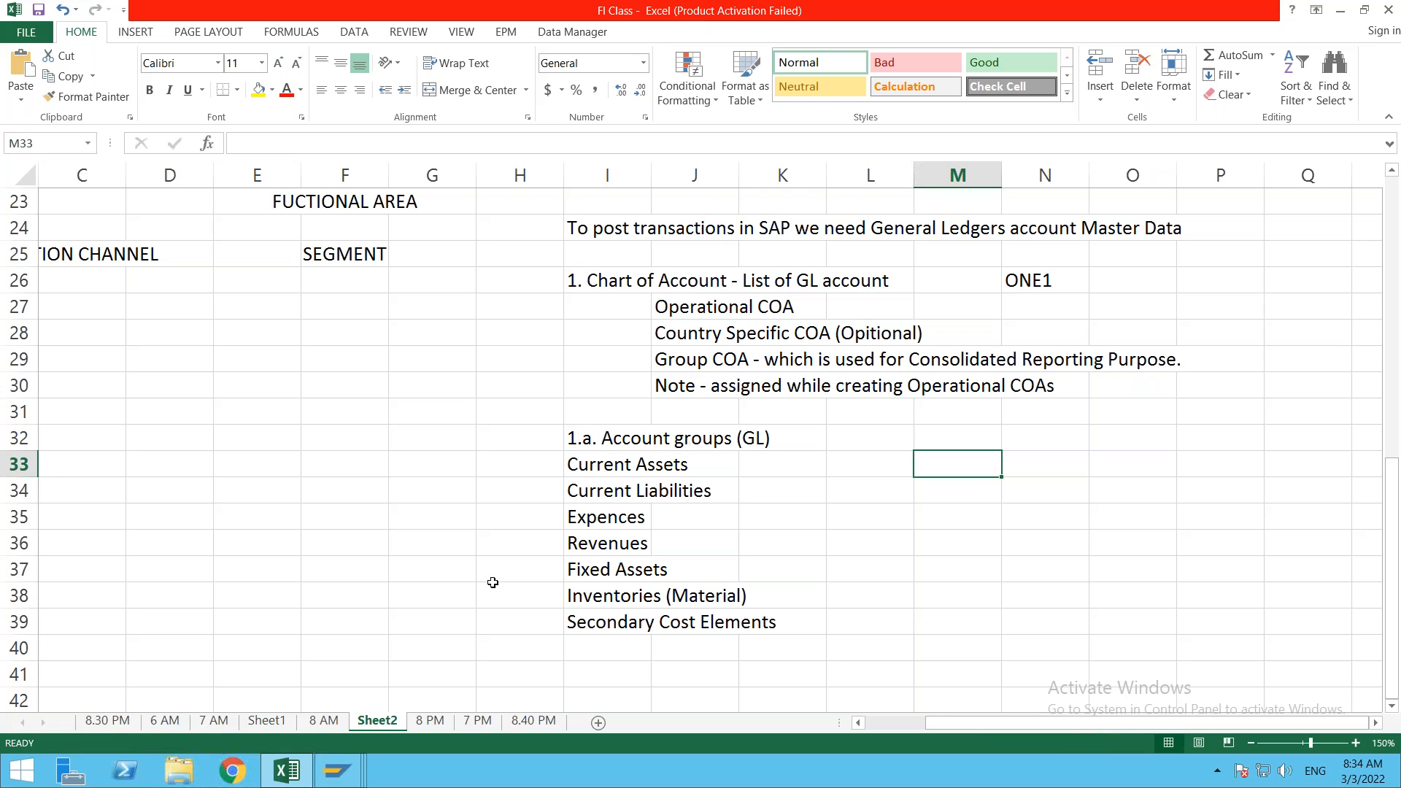
# Step: From SAP Easy Access, run FS00 and open account 100100 Bank A/c's control data under CURRENT ASSETS
pyautogui.click(337, 771)
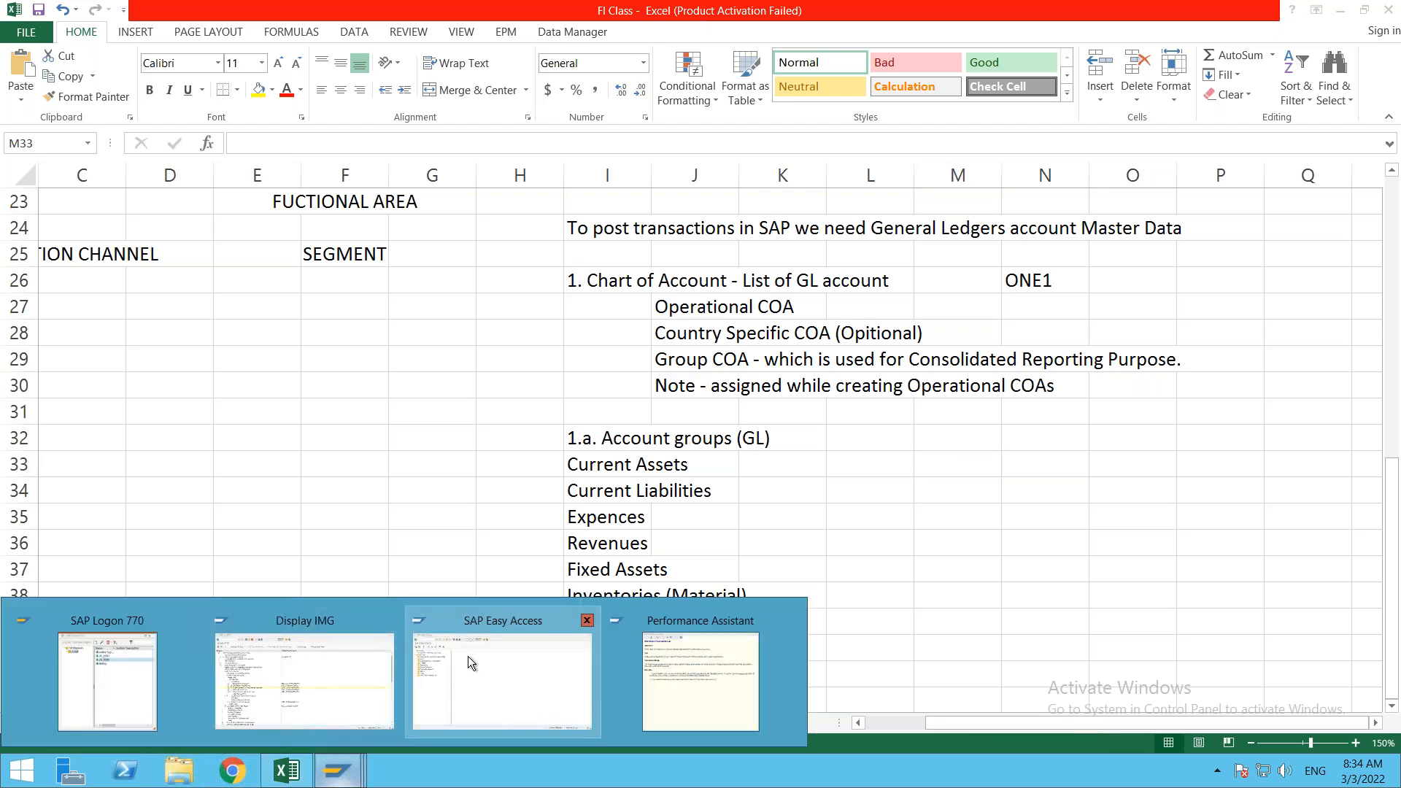
pyautogui.click(498, 677)
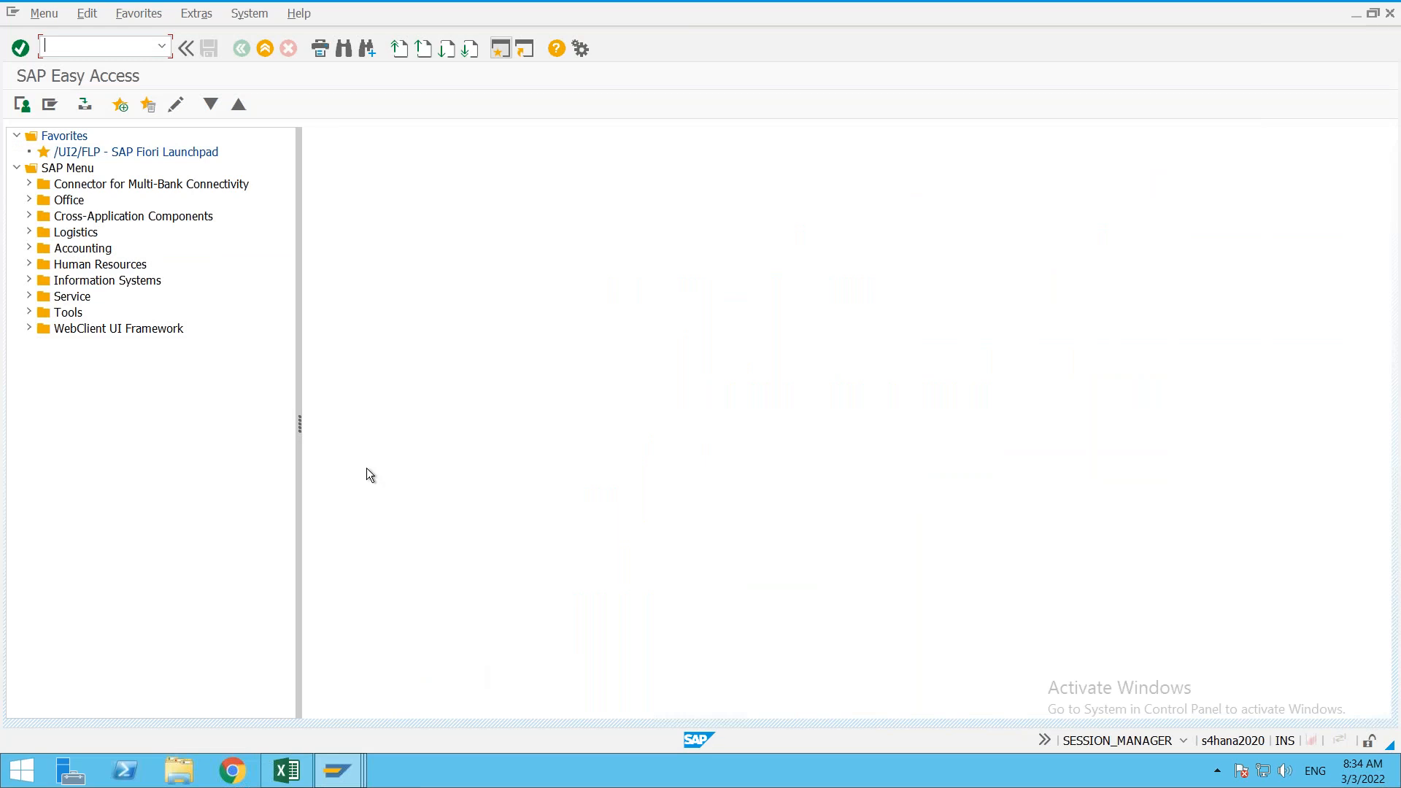
pyautogui.write('fs00')
pyautogui.press('Return')
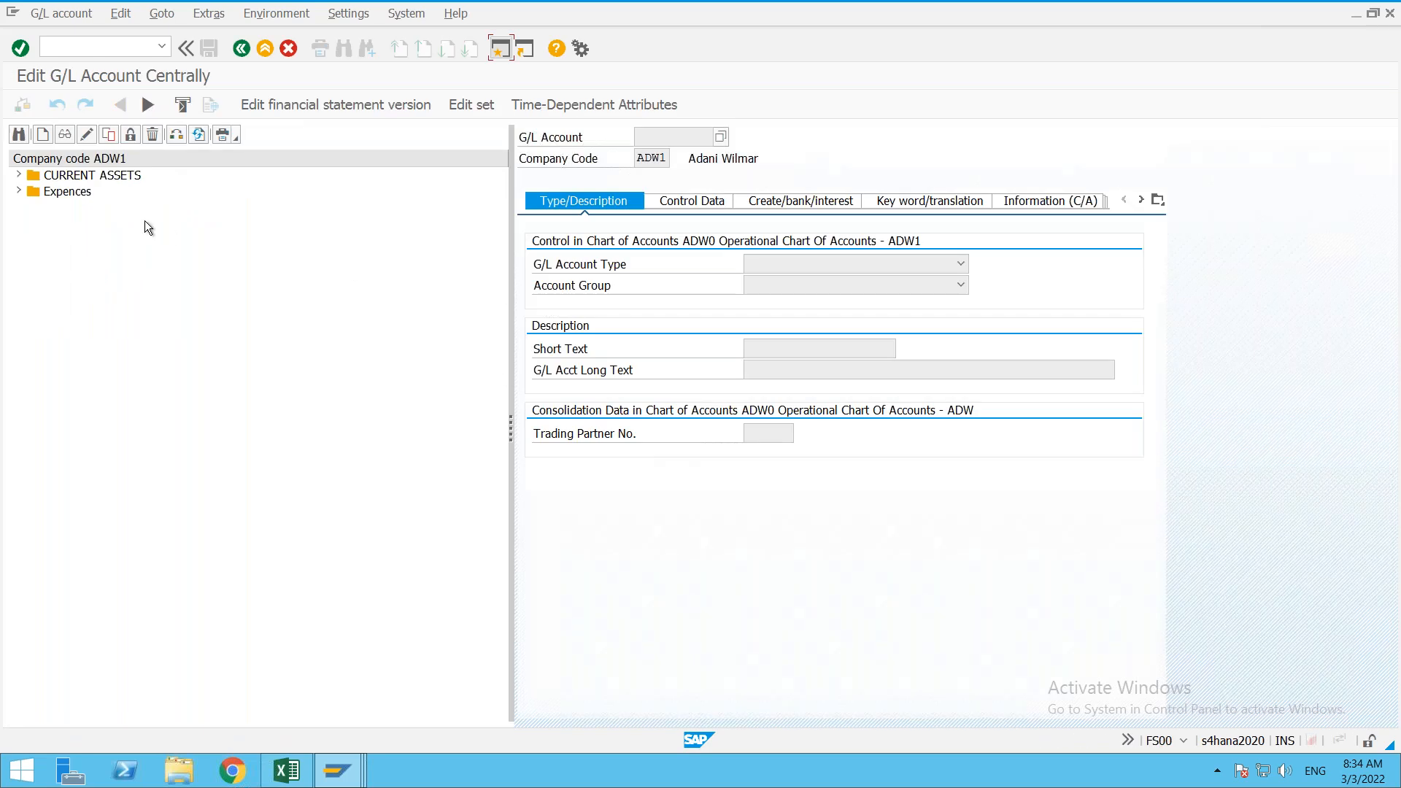
pyautogui.click(19, 178)
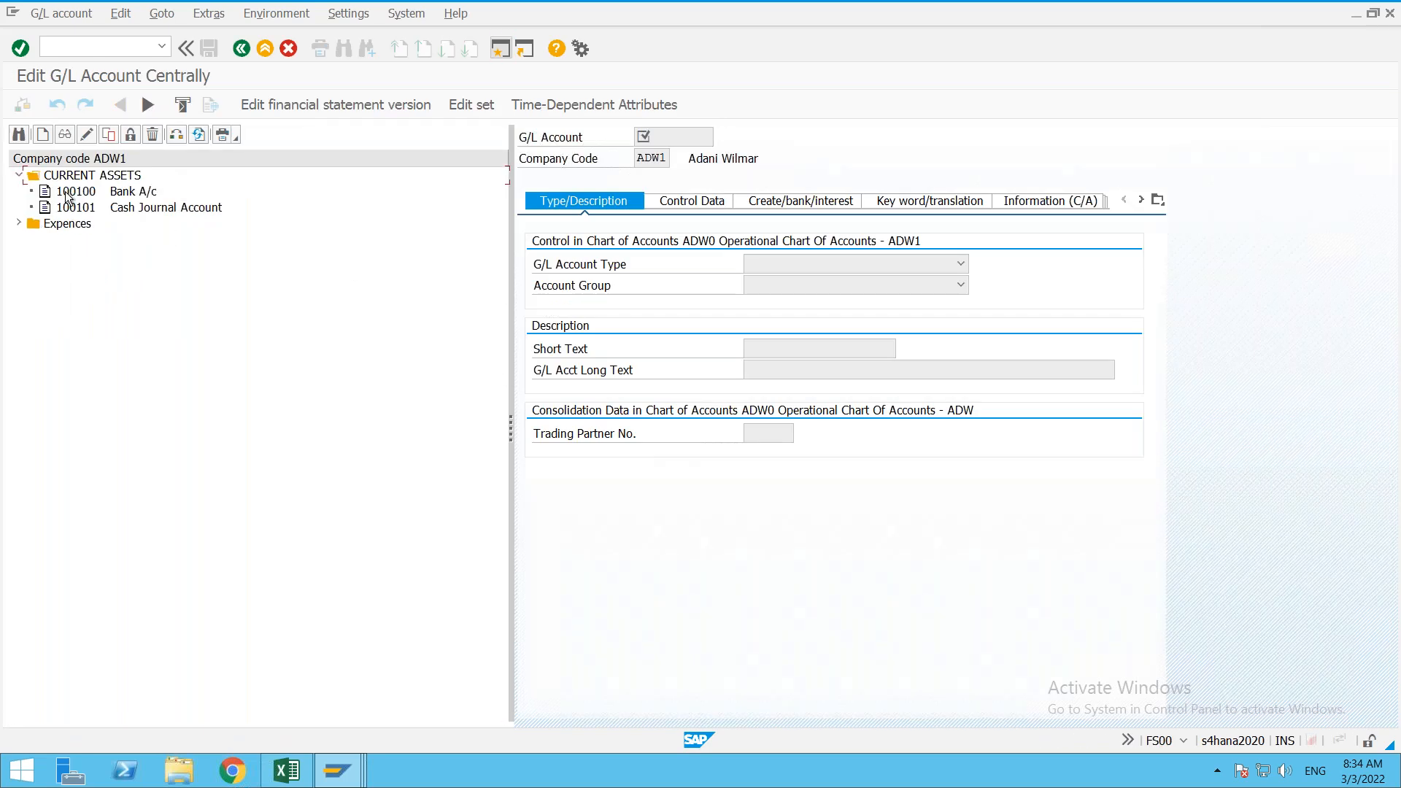
pyautogui.doubleClick(77, 191)
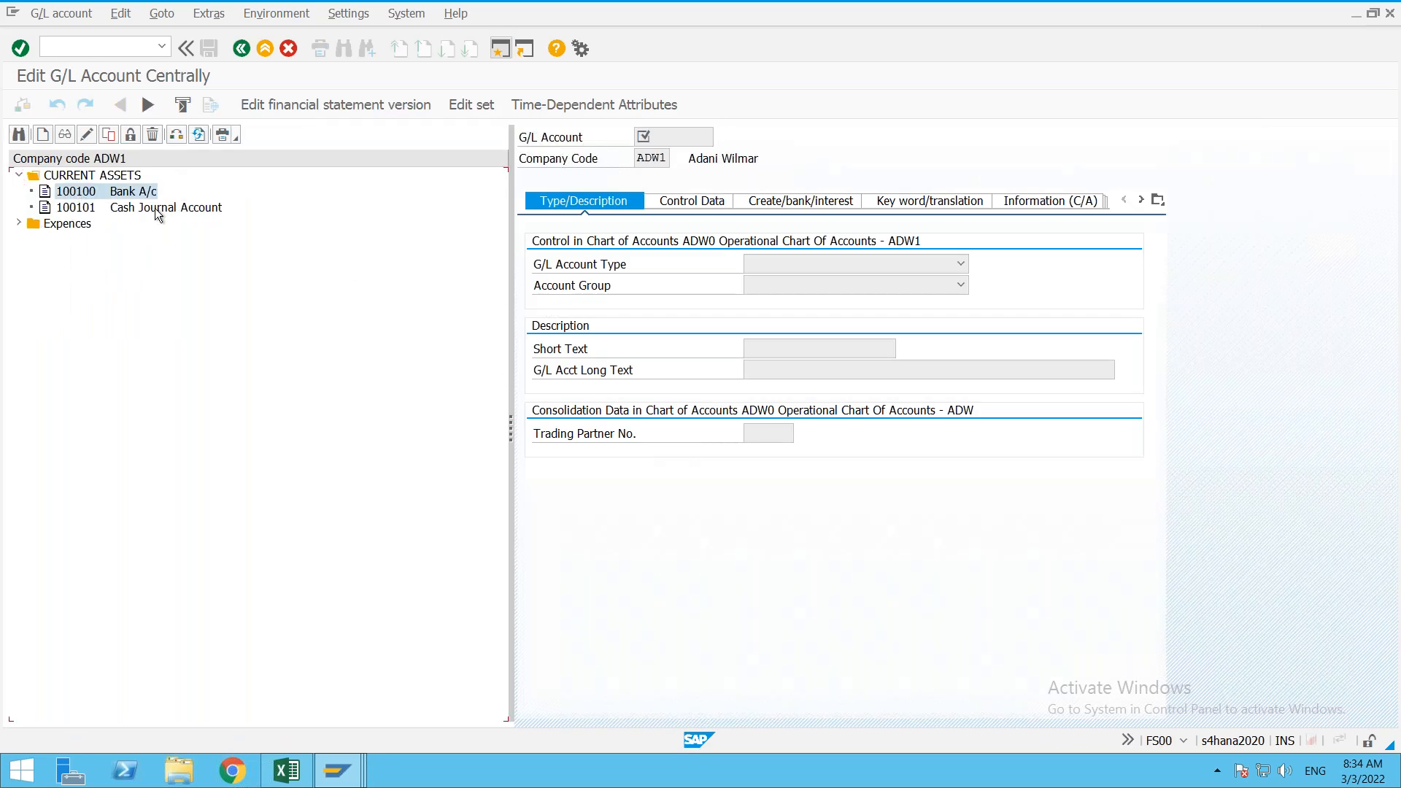
pyautogui.click(717, 204)
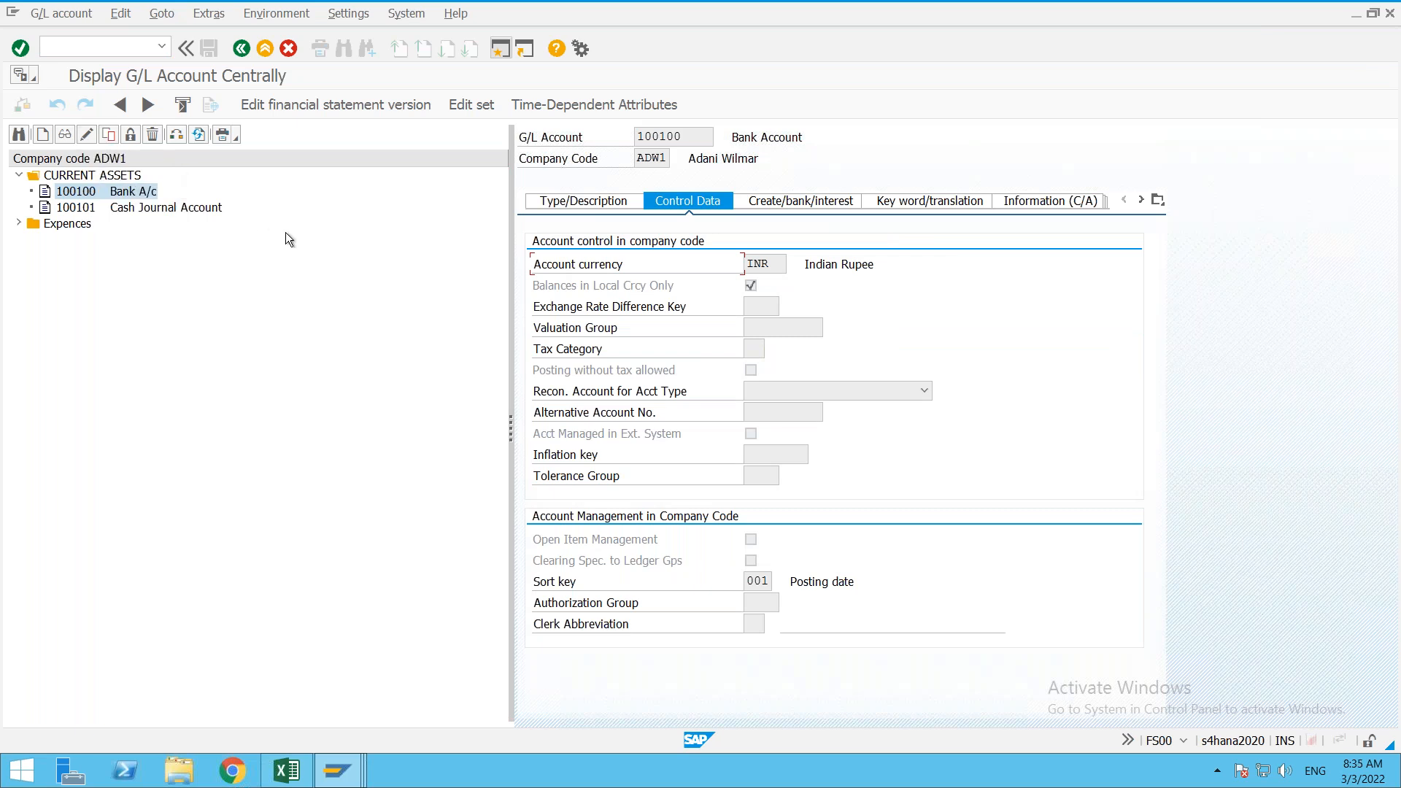
pyautogui.click(87, 134)
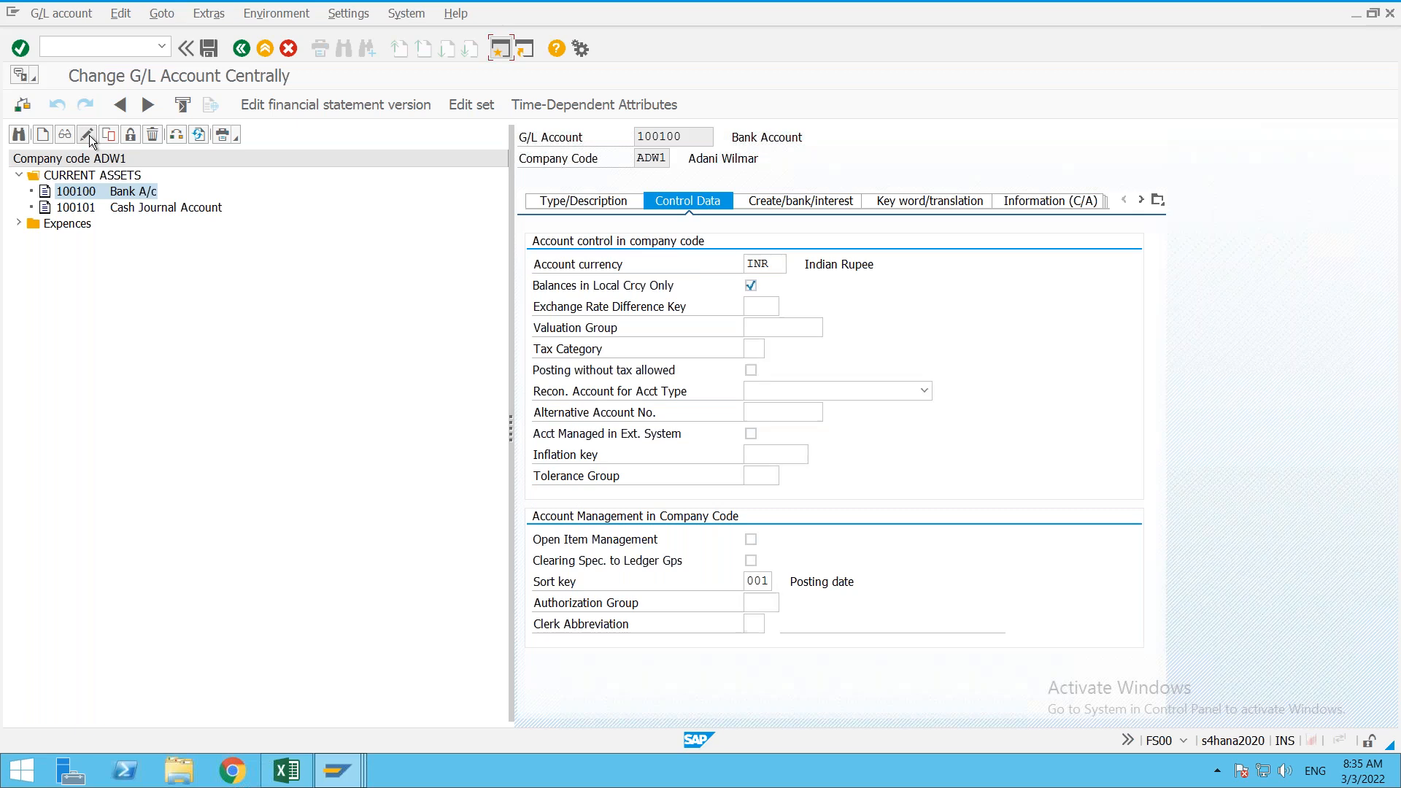
pyautogui.click(562, 266)
pyautogui.click(587, 307)
pyautogui.click(771, 330)
pyautogui.click(758, 351)
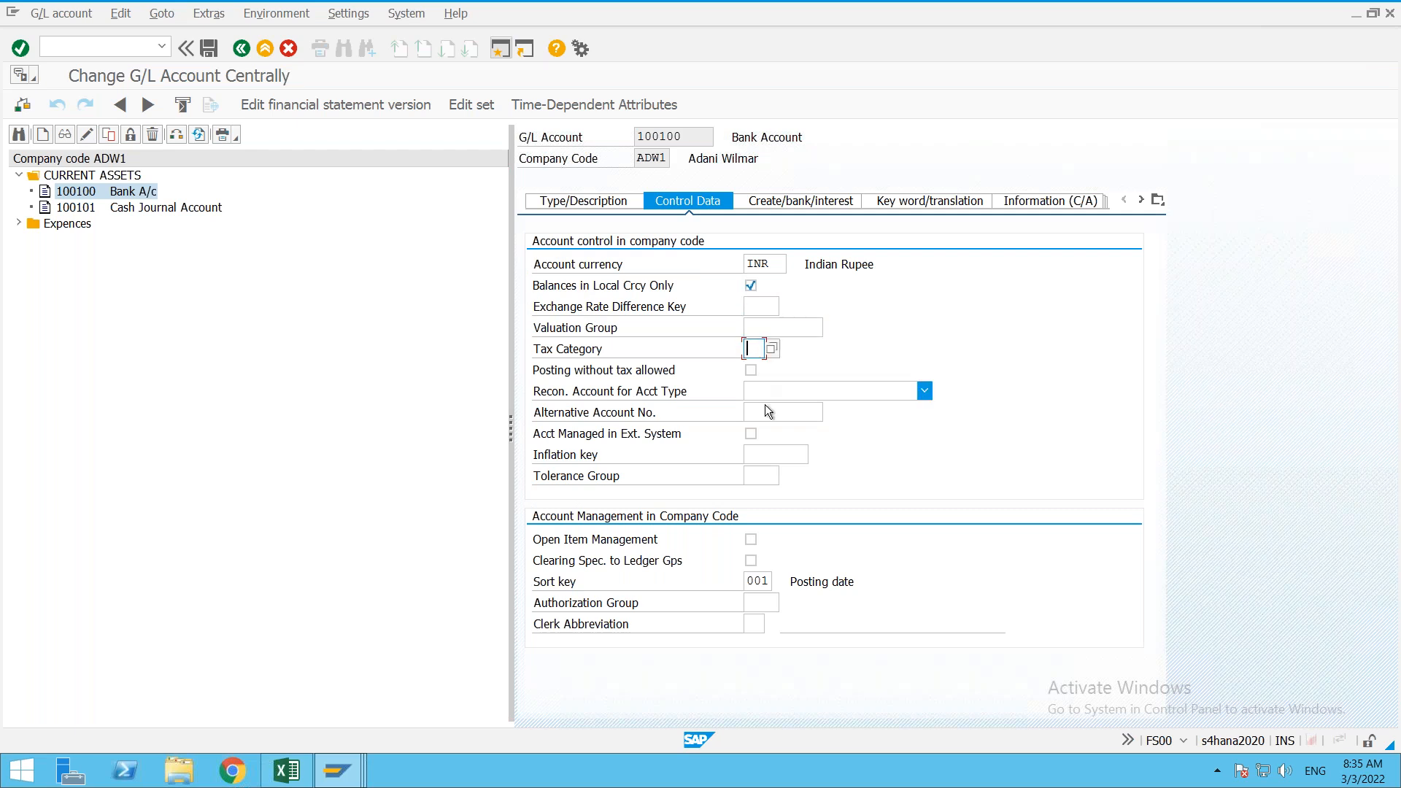
pyautogui.click(768, 412)
pyautogui.click(765, 455)
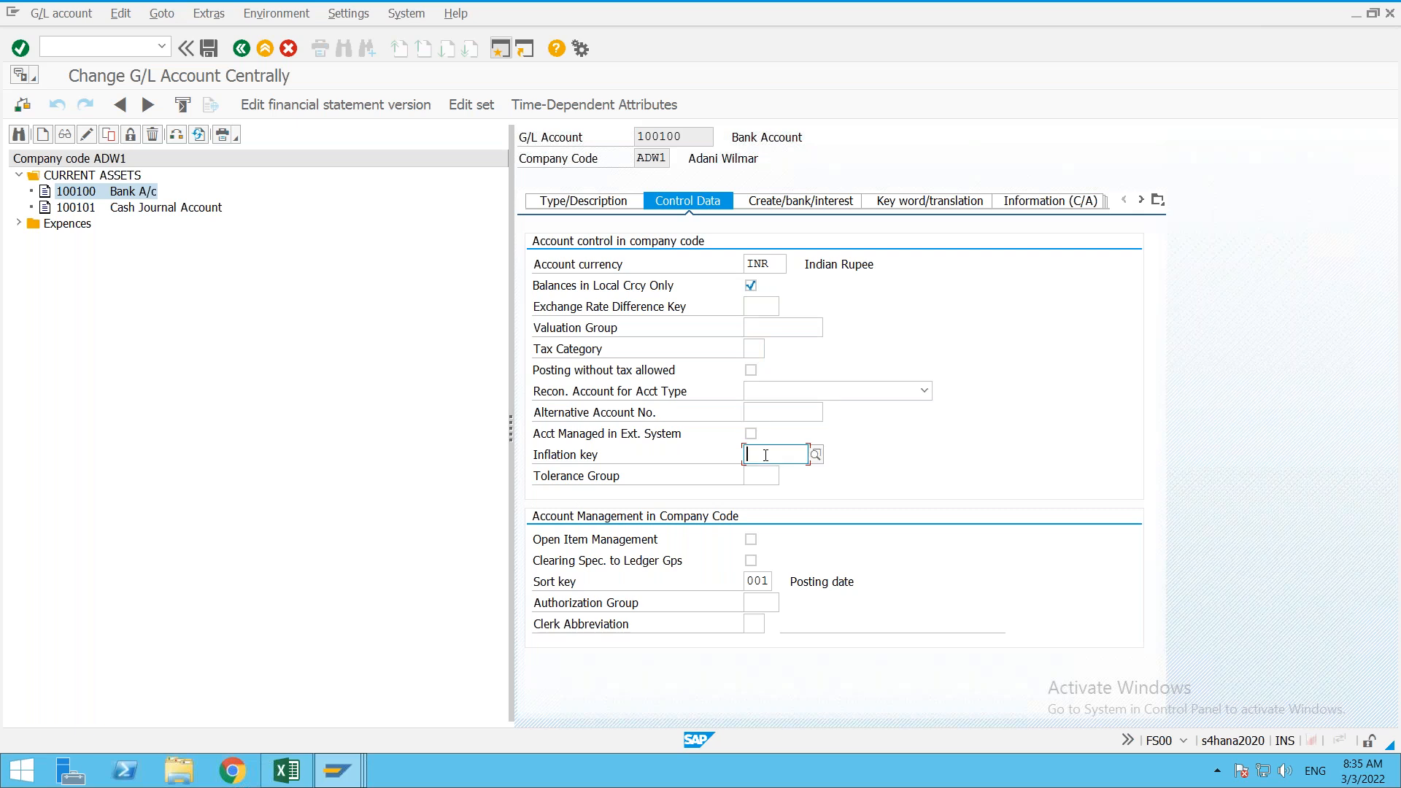
pyautogui.click(762, 477)
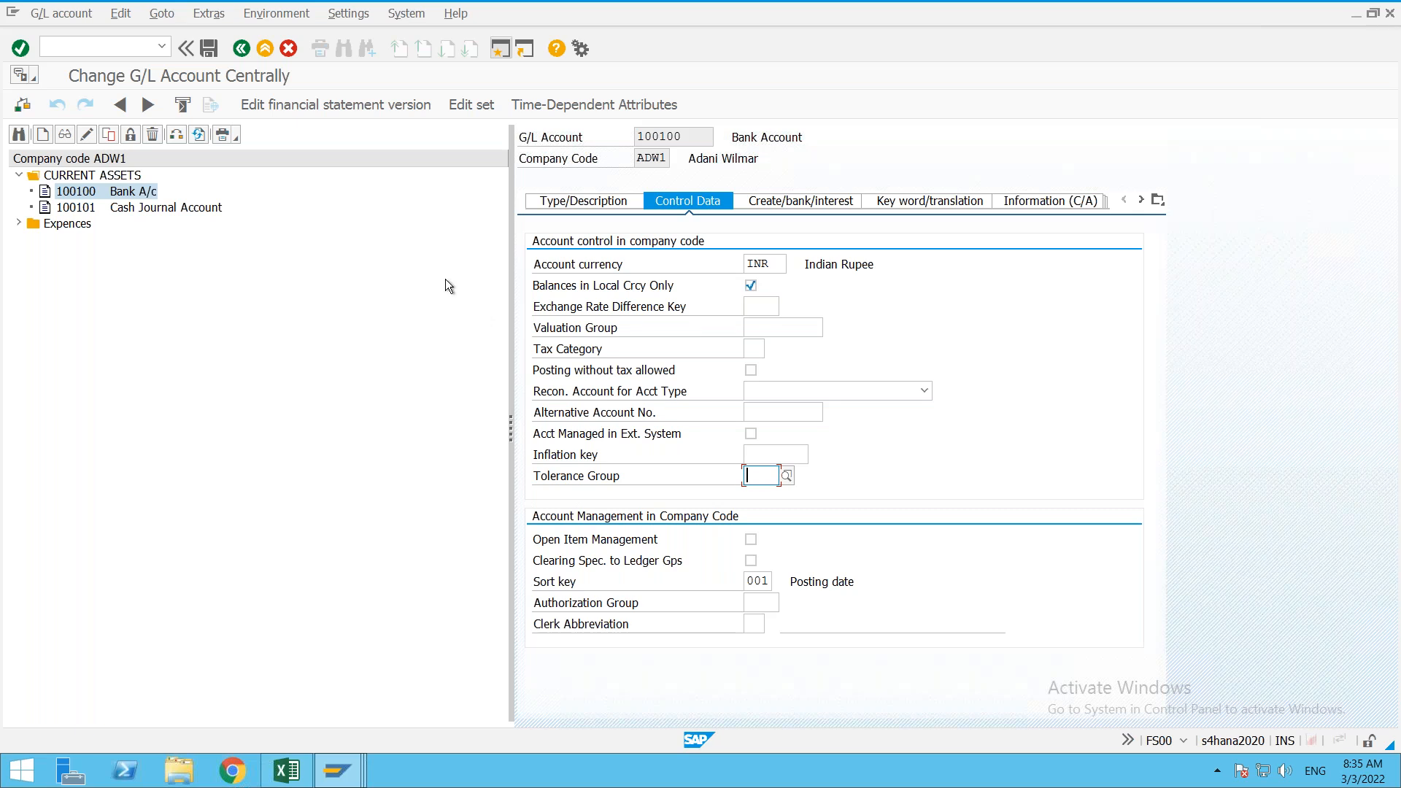
pyautogui.press('Return')
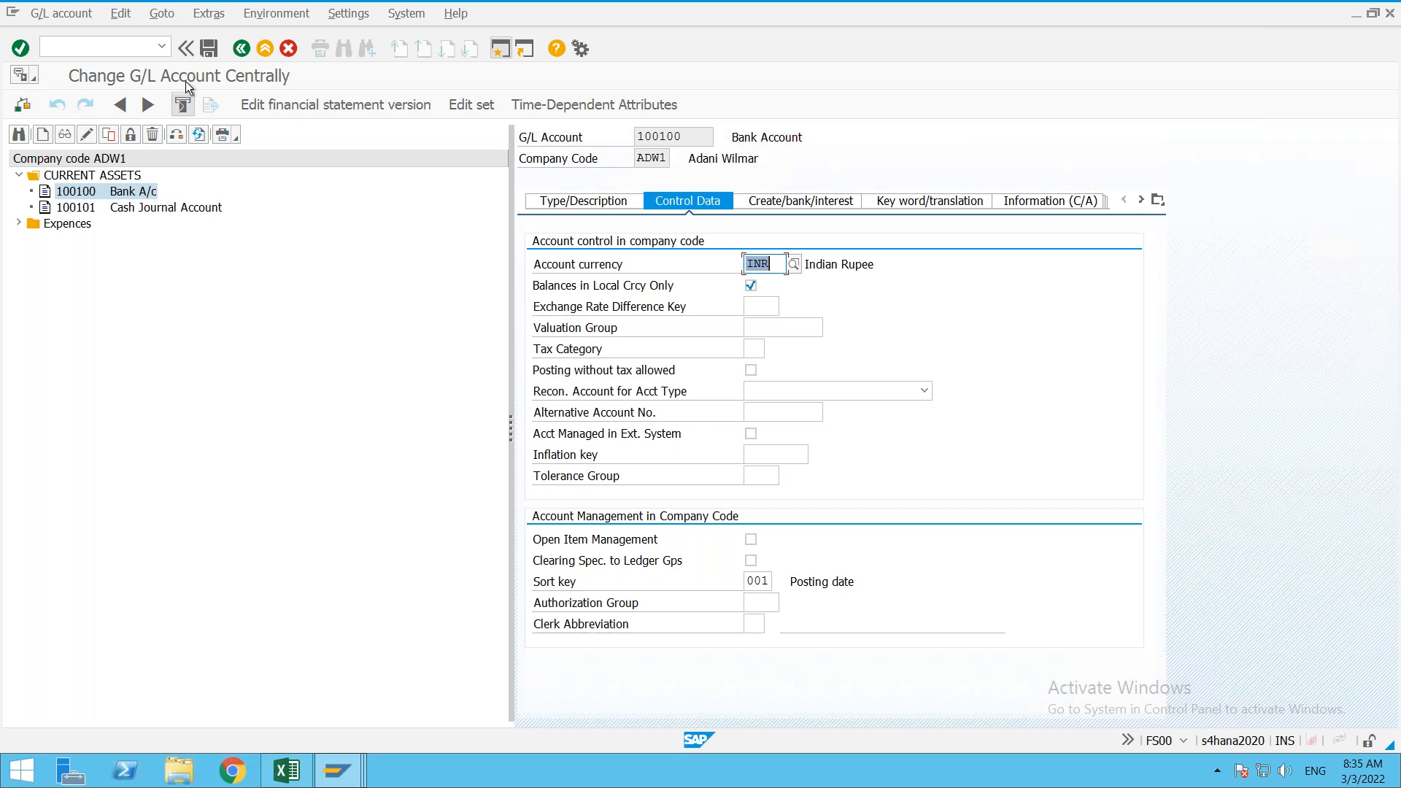
pyautogui.click(209, 49)
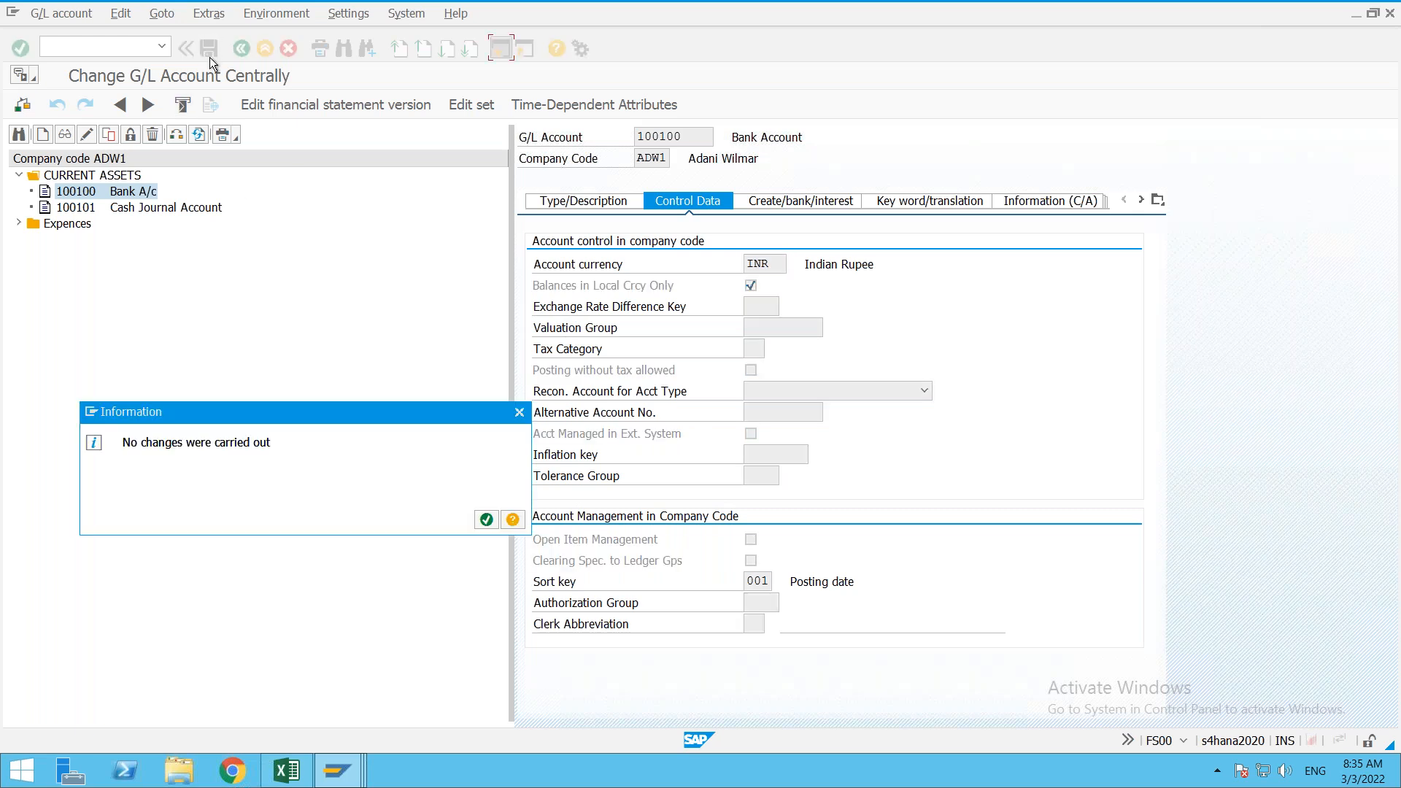
pyautogui.click(486, 520)
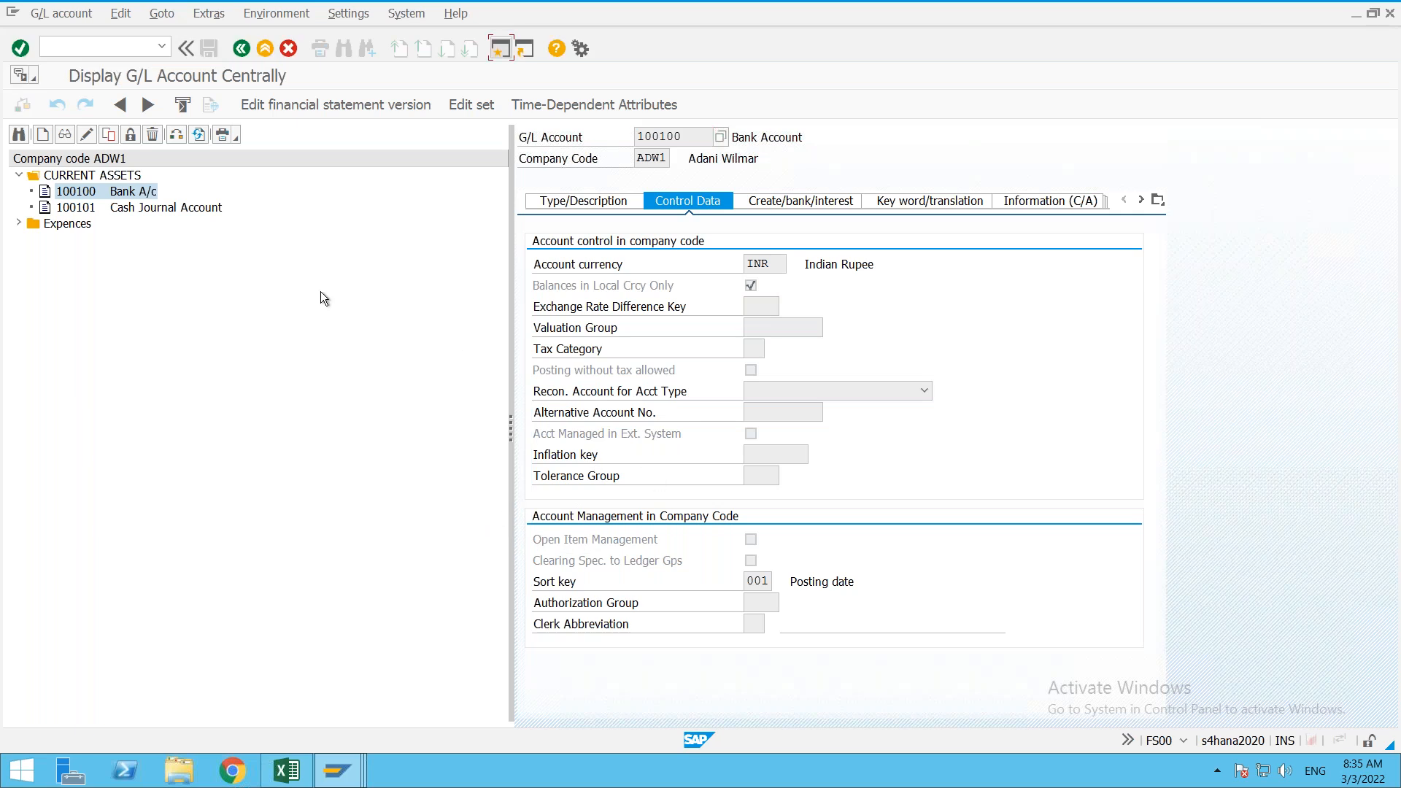
pyautogui.click(85, 135)
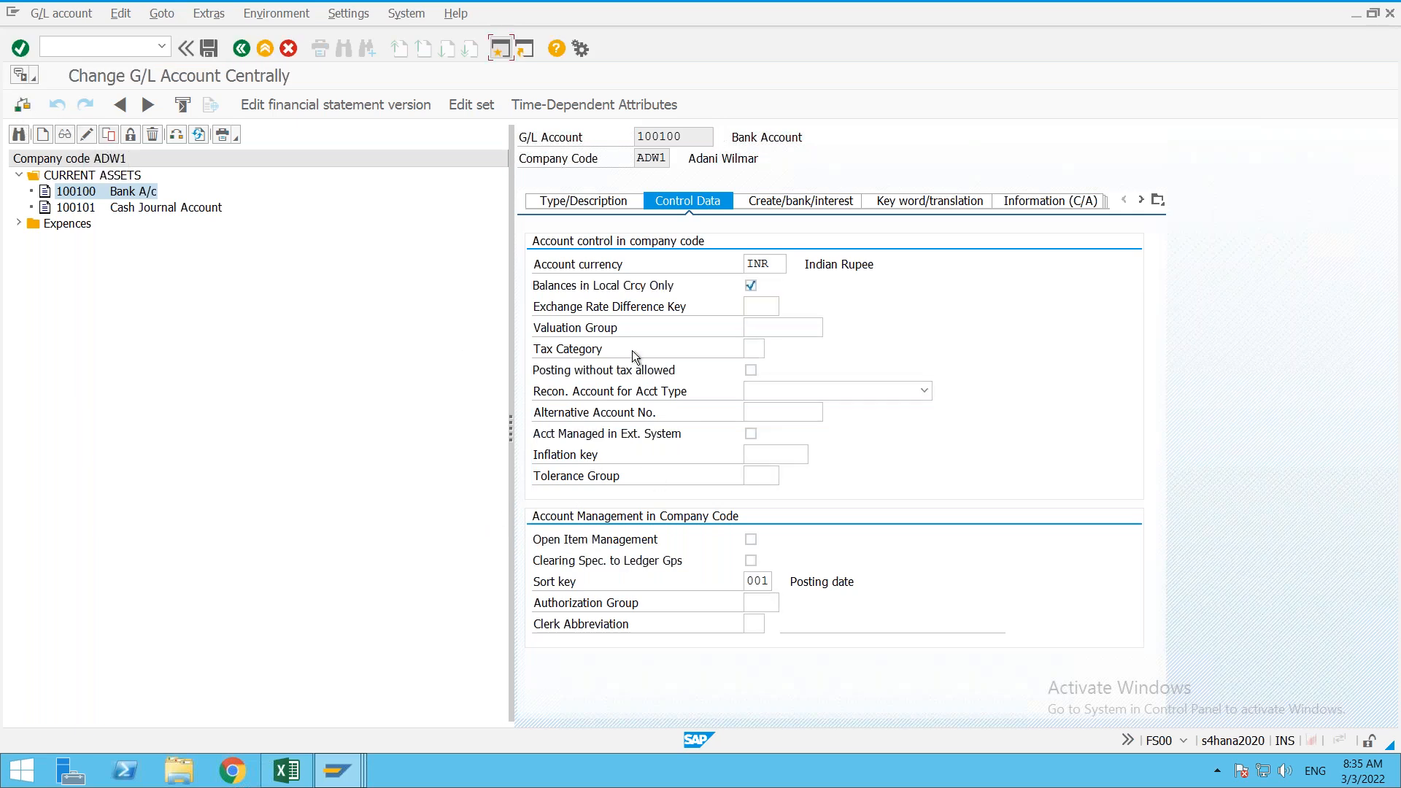
pyautogui.click(757, 348)
pyautogui.write('8')
pyautogui.click(622, 349)
pyautogui.click(593, 205)
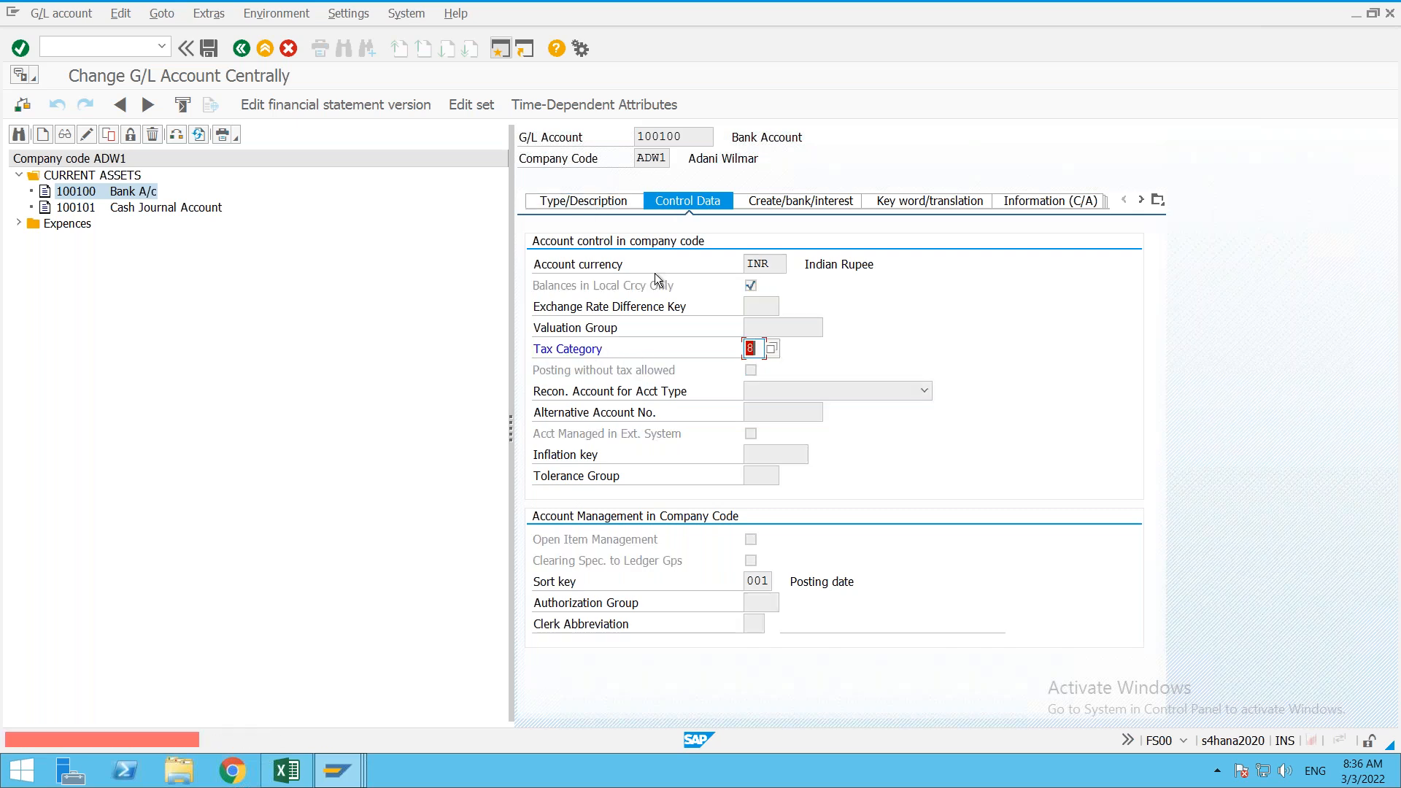
pyautogui.press('Delete')
pyautogui.press('Return')
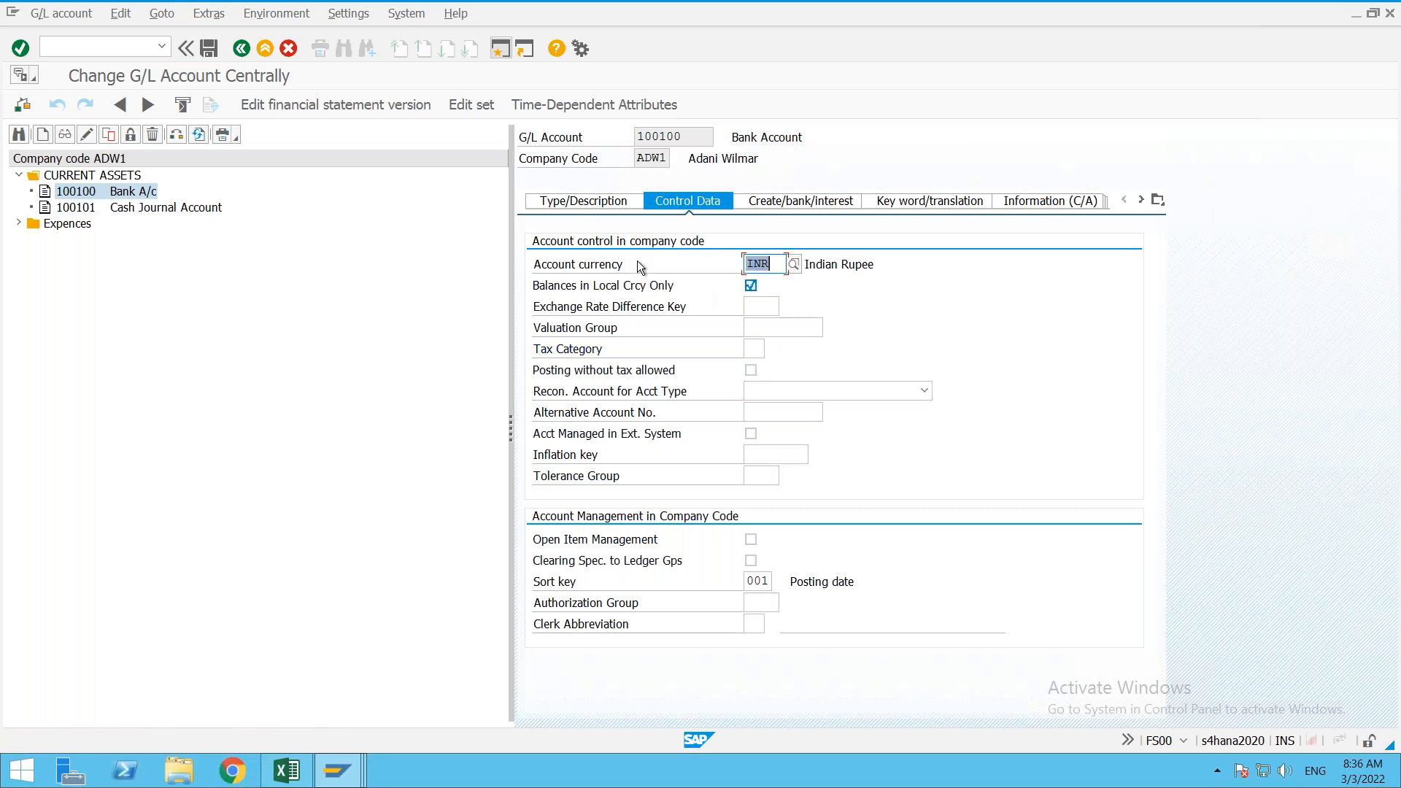
pyautogui.click(587, 203)
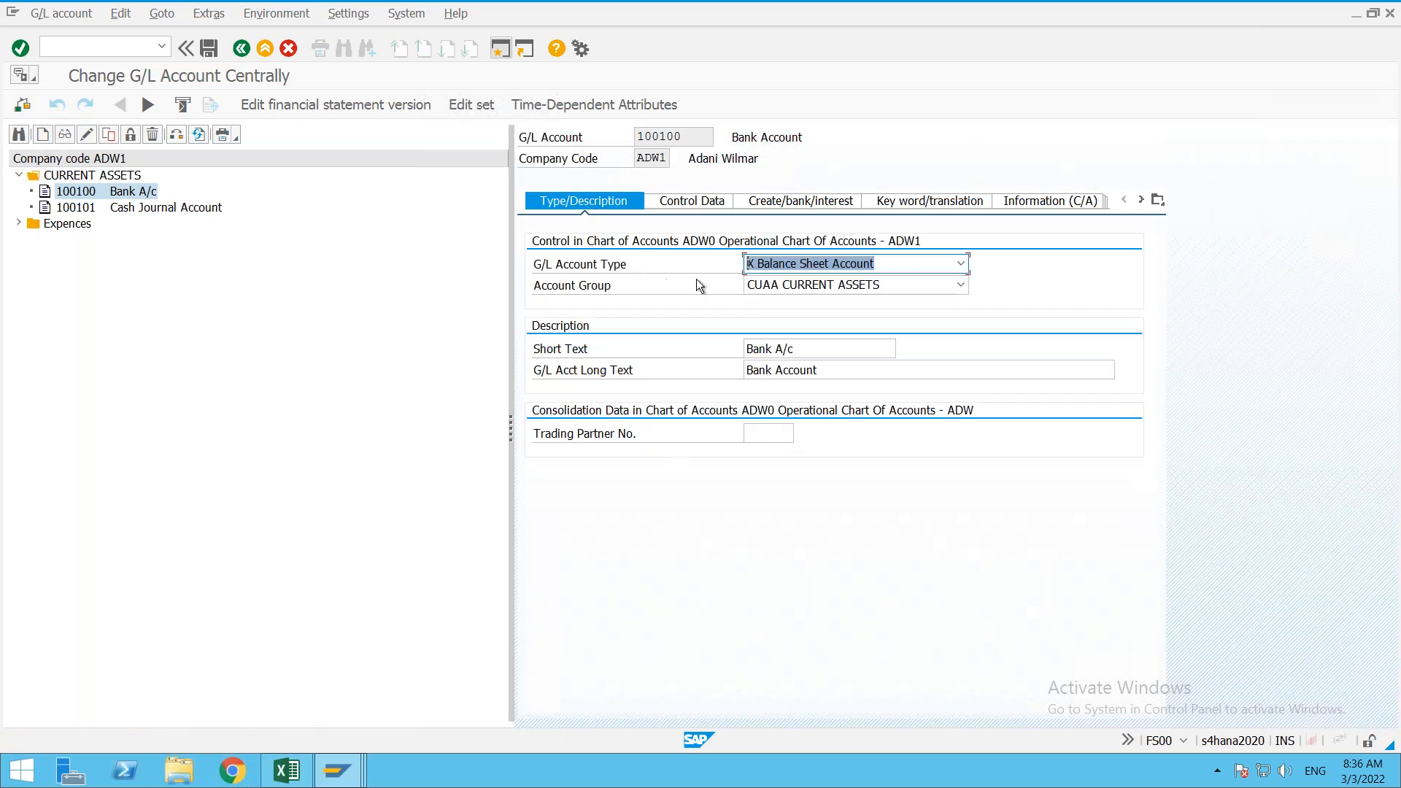
pyautogui.click(621, 283)
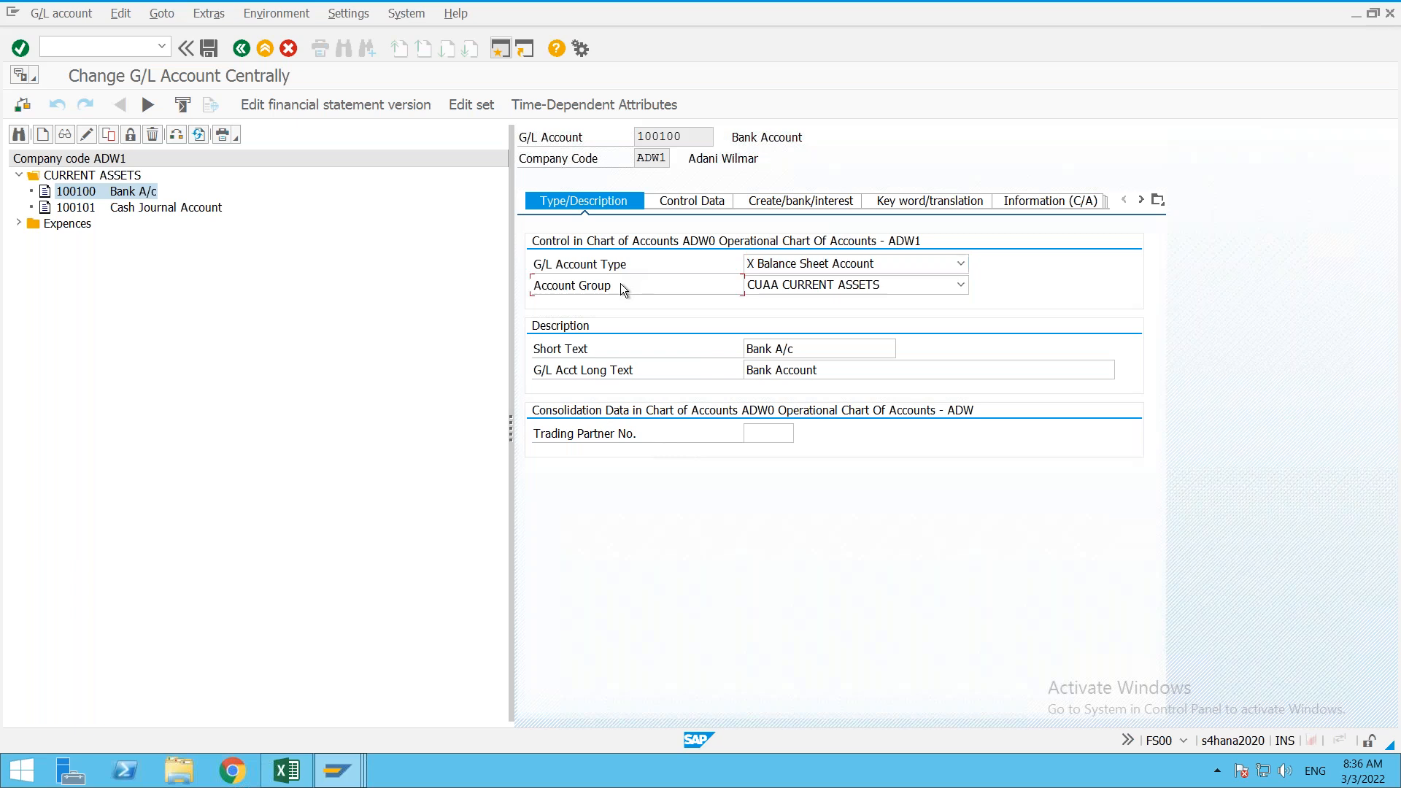
pyautogui.click(706, 201)
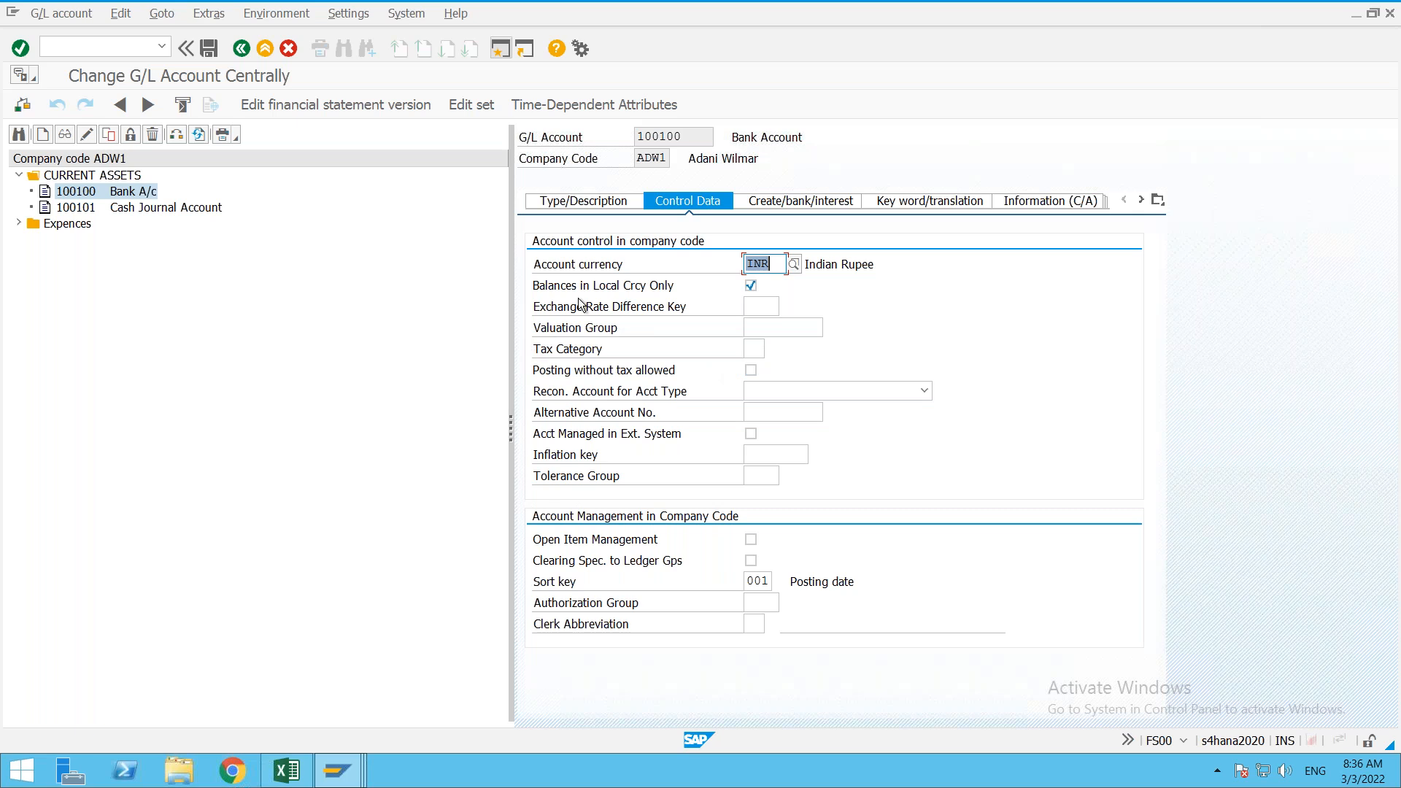
pyautogui.click(759, 356)
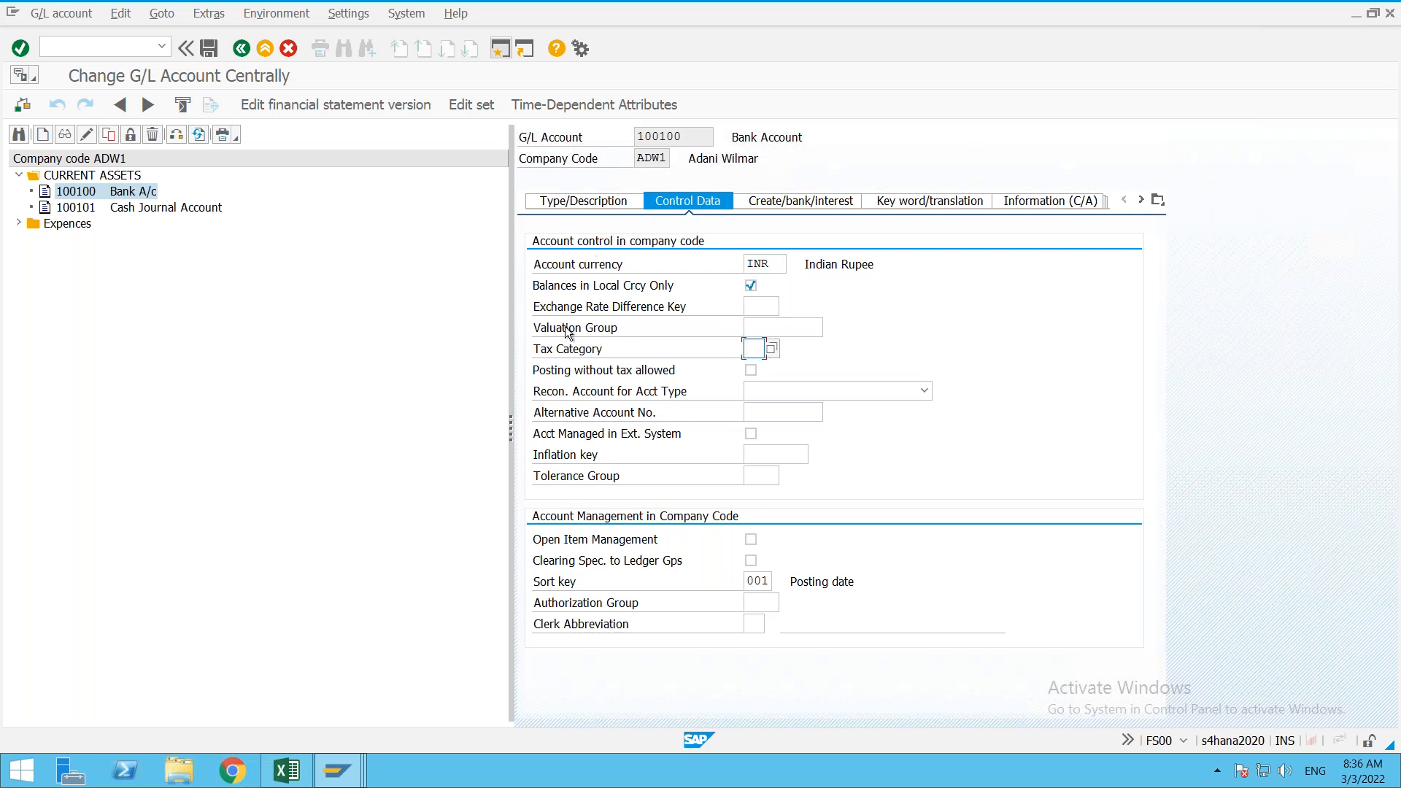
pyautogui.click(567, 358)
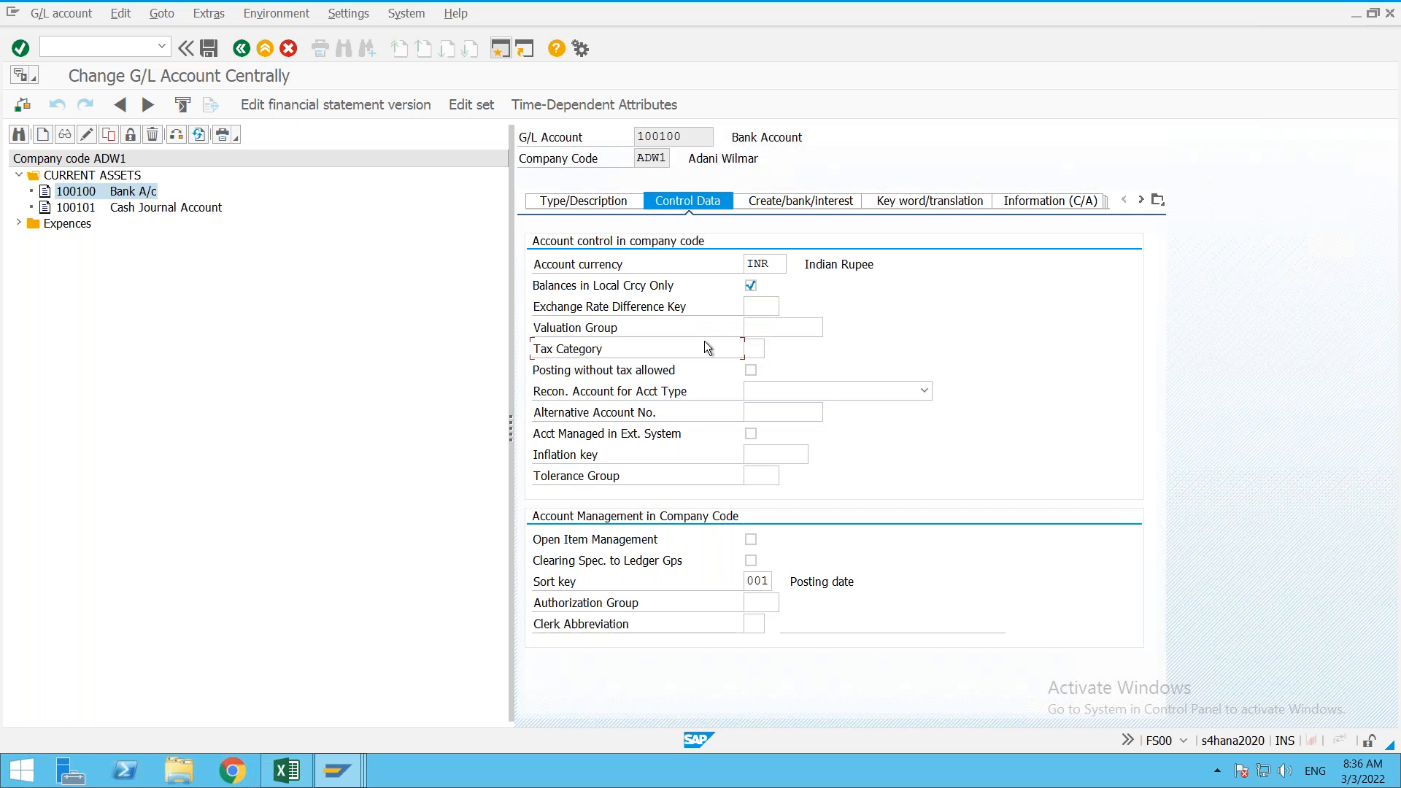
pyautogui.click(757, 352)
# Step: Save account 100100 and acknowledge that no changes were carried out
pyautogui.click(608, 352)
pyautogui.hotkey('ctrl', 's')
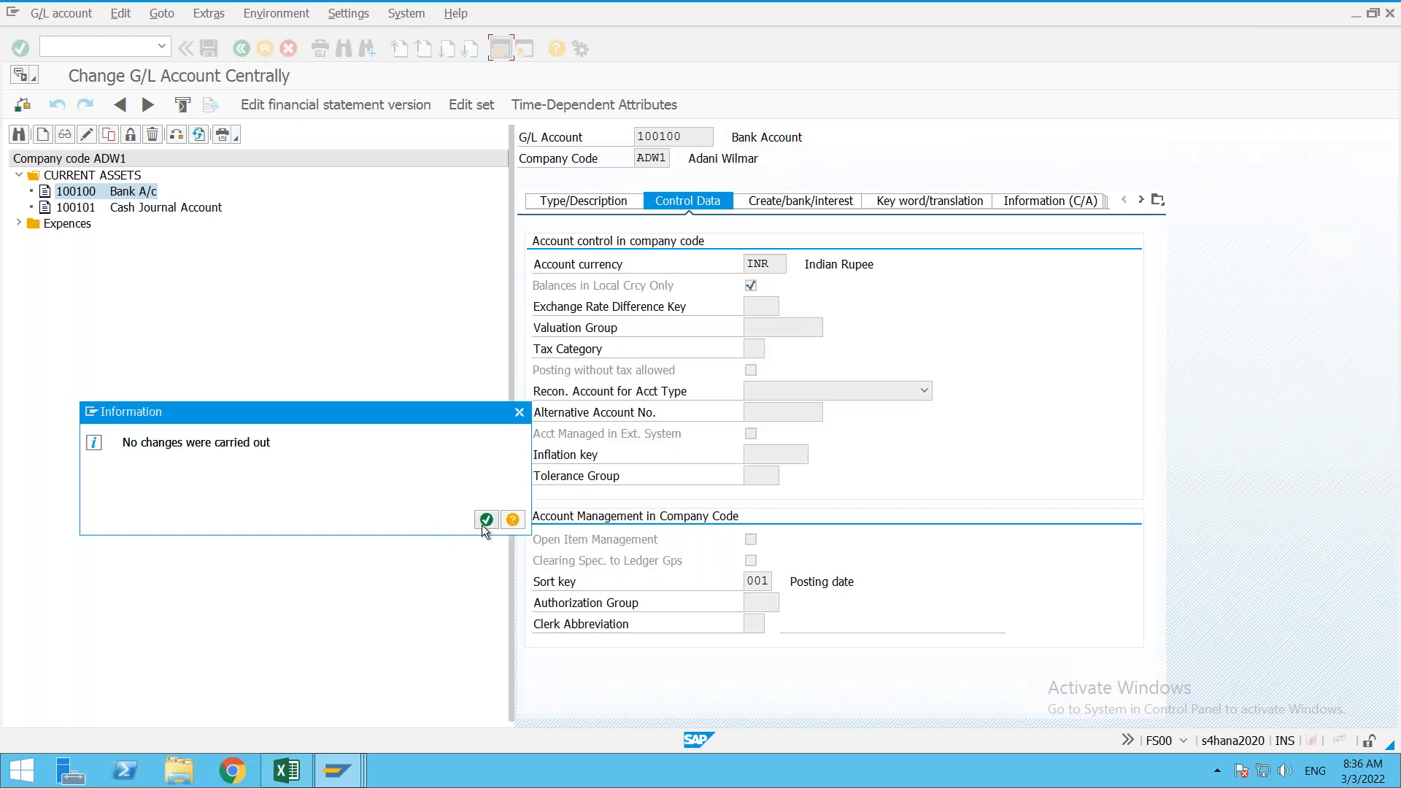
pyautogui.click(486, 519)
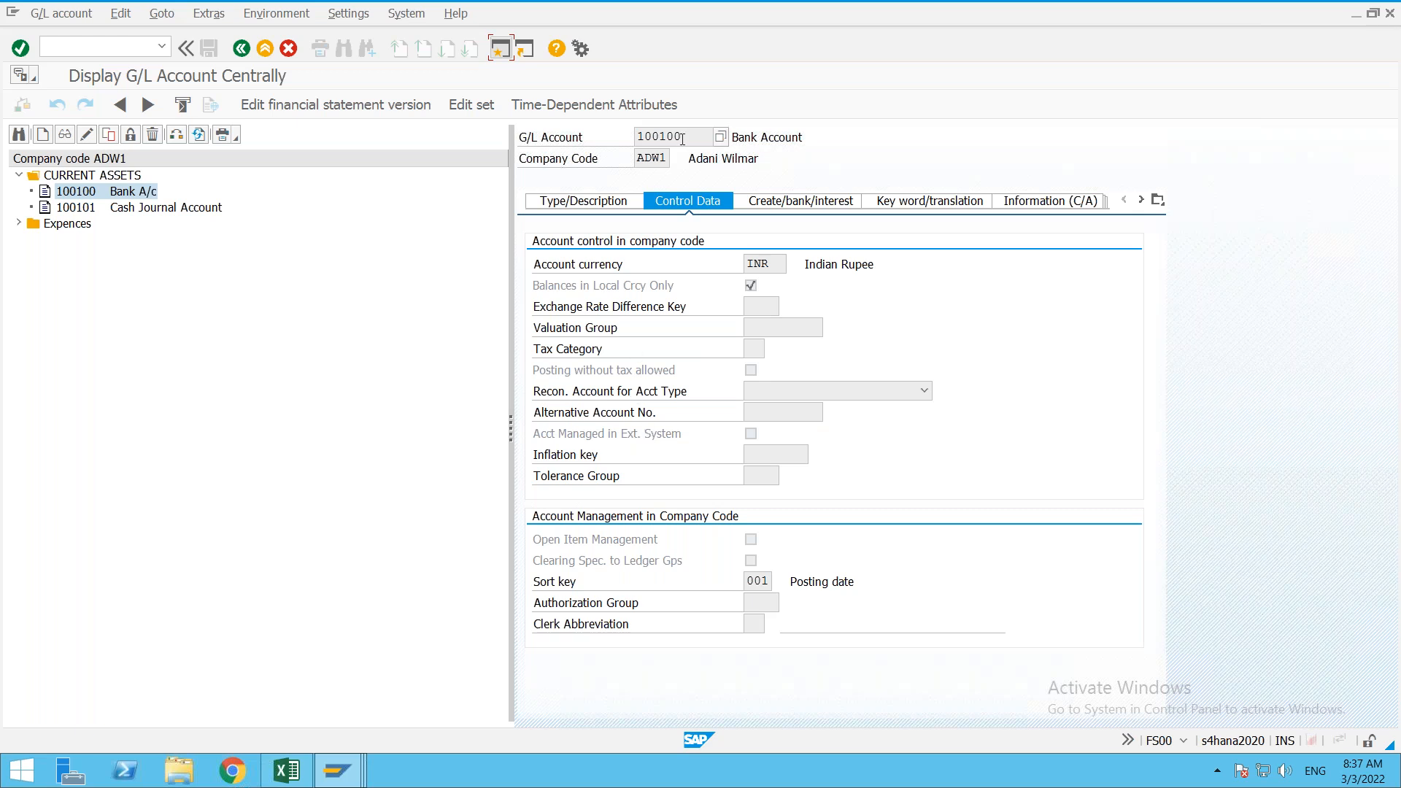
# Step: Return to account 100100's Type/Description details and select its account number
pyautogui.moveTo(684, 137); pyautogui.dragTo(630, 139)
pyautogui.click(584, 202)
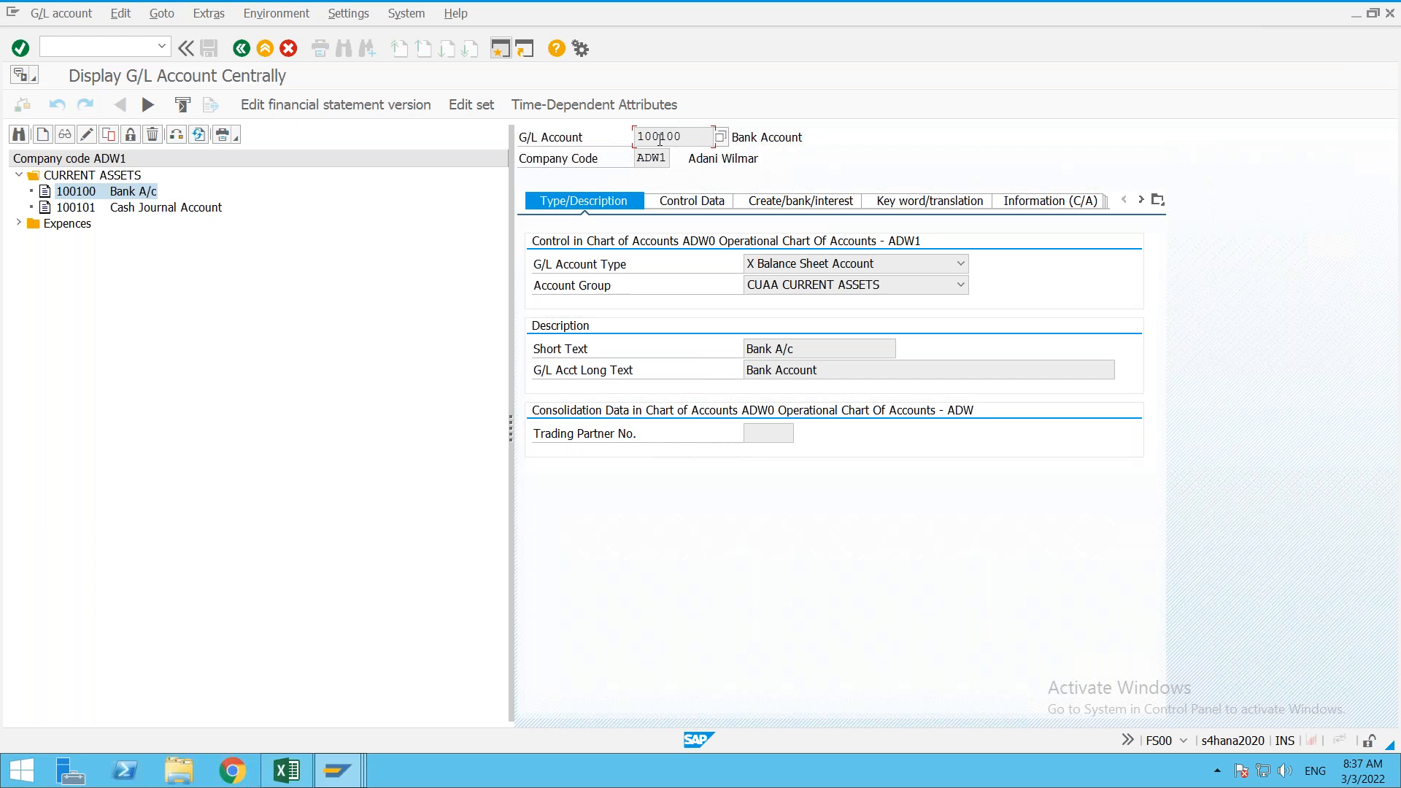
pyautogui.moveTo(638, 141); pyautogui.dragTo(687, 130)
# Step: Start creating new G/L account 200001 for company code ADW1
pyautogui.click(687, 130)
pyautogui.doubleClick(686, 130)
pyautogui.click(43, 136)
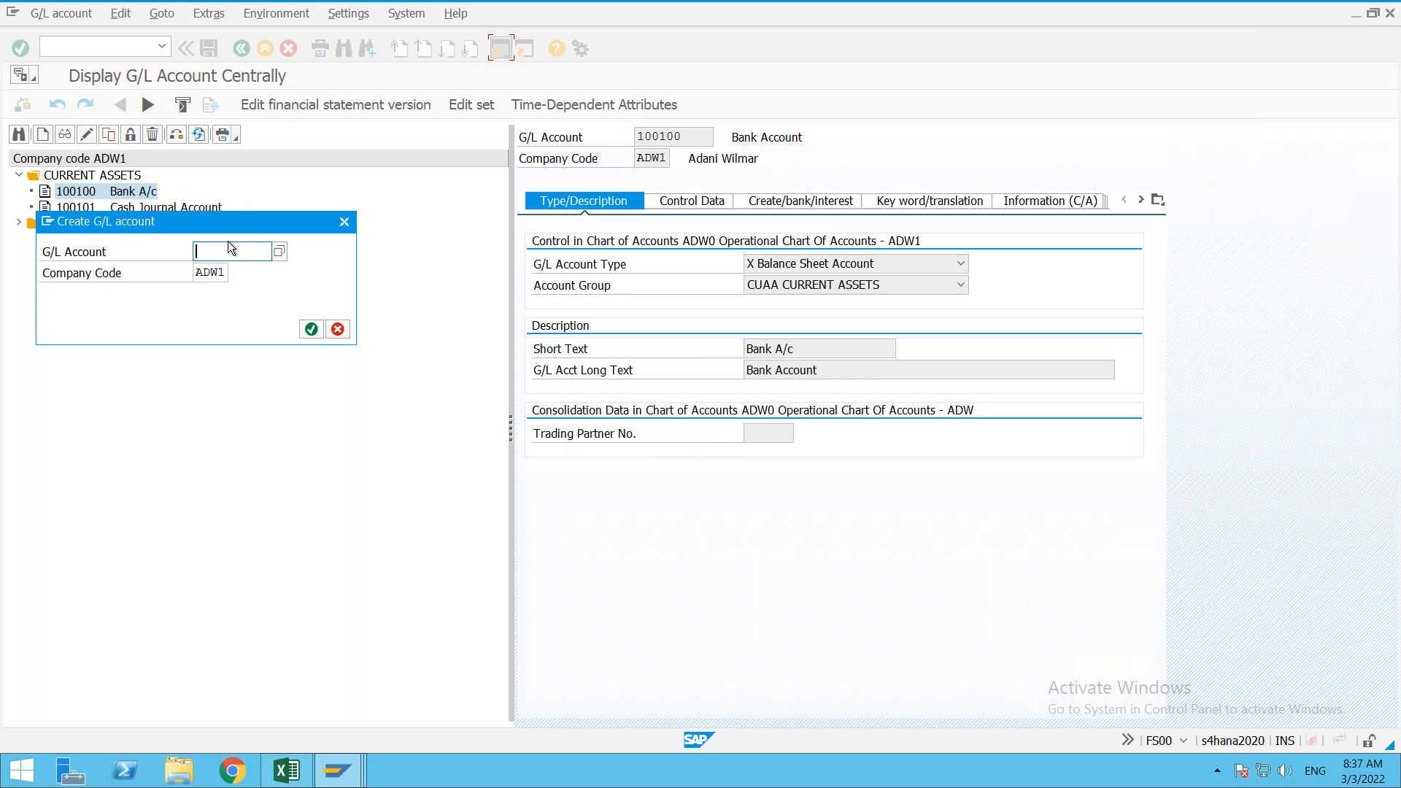
pyautogui.write('1')
pyautogui.press('BackSpace')
pyautogui.write('200000')
pyautogui.click(313, 329)
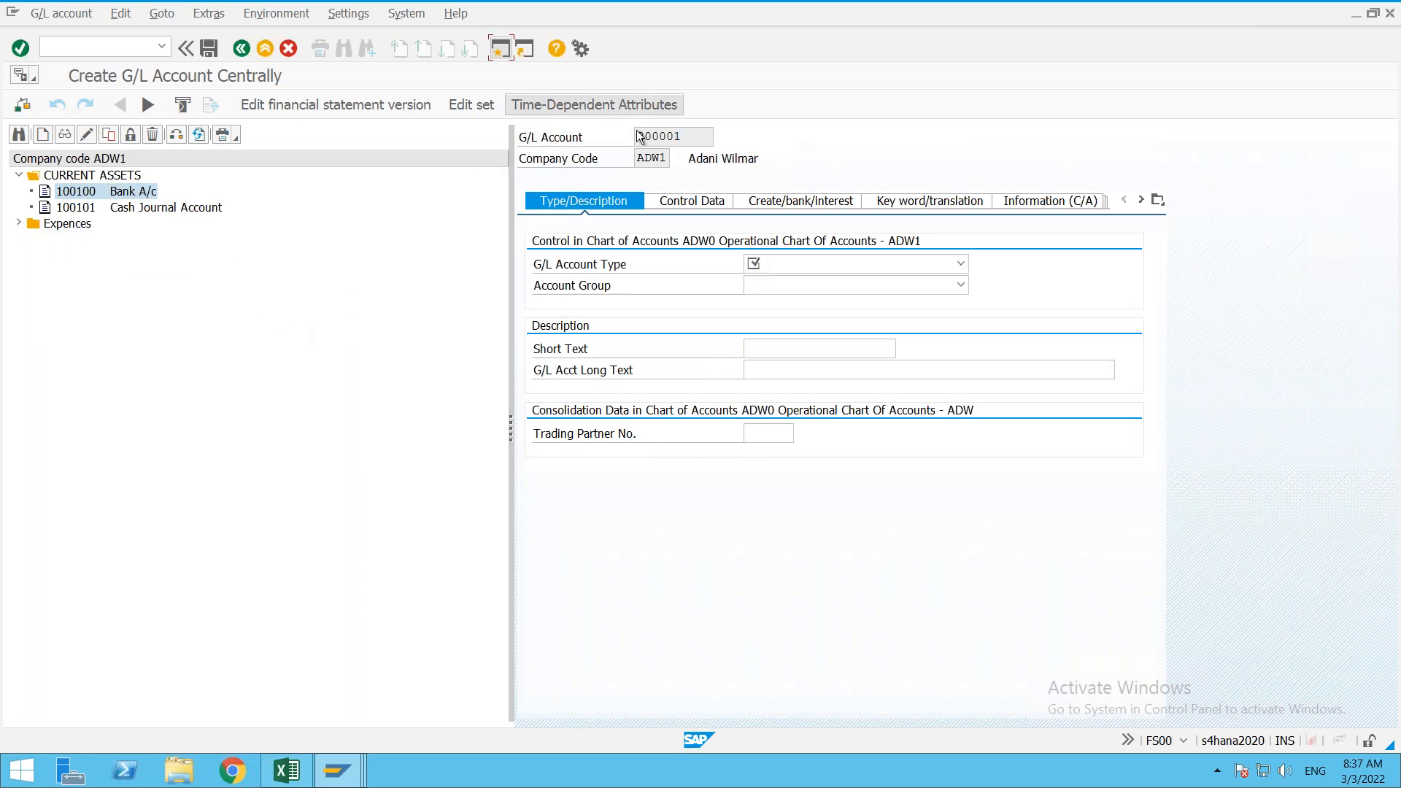
pyautogui.click(702, 142)
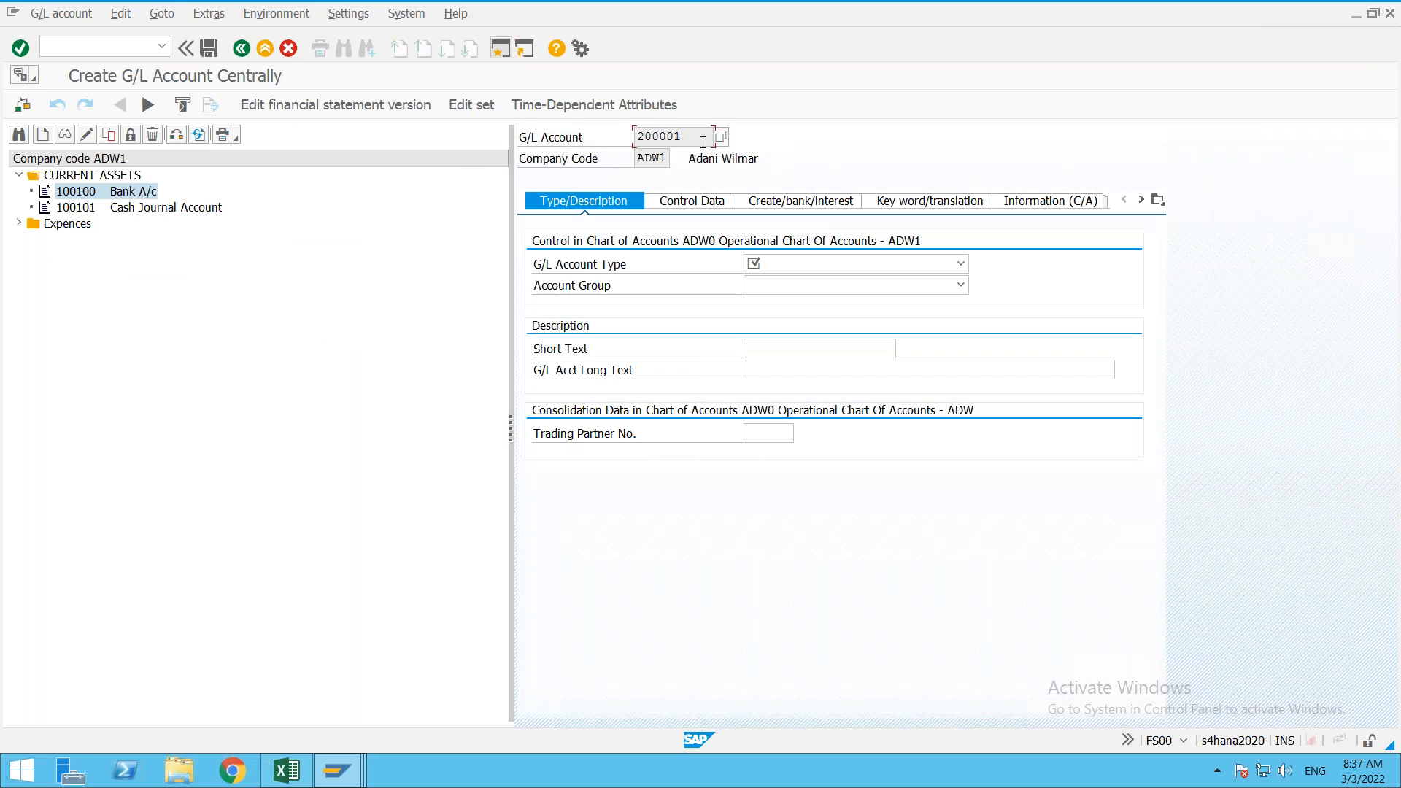
# Step: Set the account type to X Balance Sheet Account and the group to CUAA CURRENT ASSETS
pyautogui.click(791, 260)
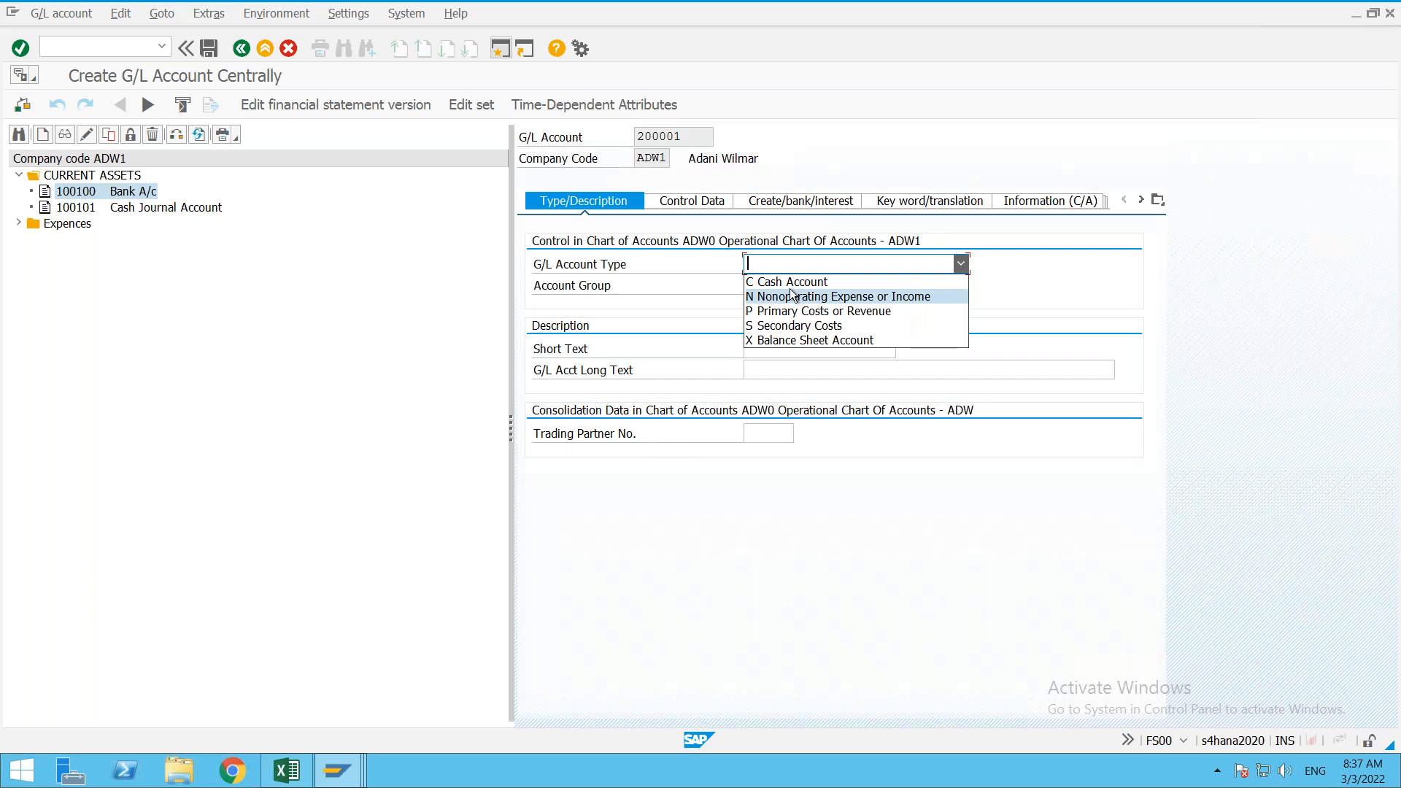
pyautogui.click(795, 341)
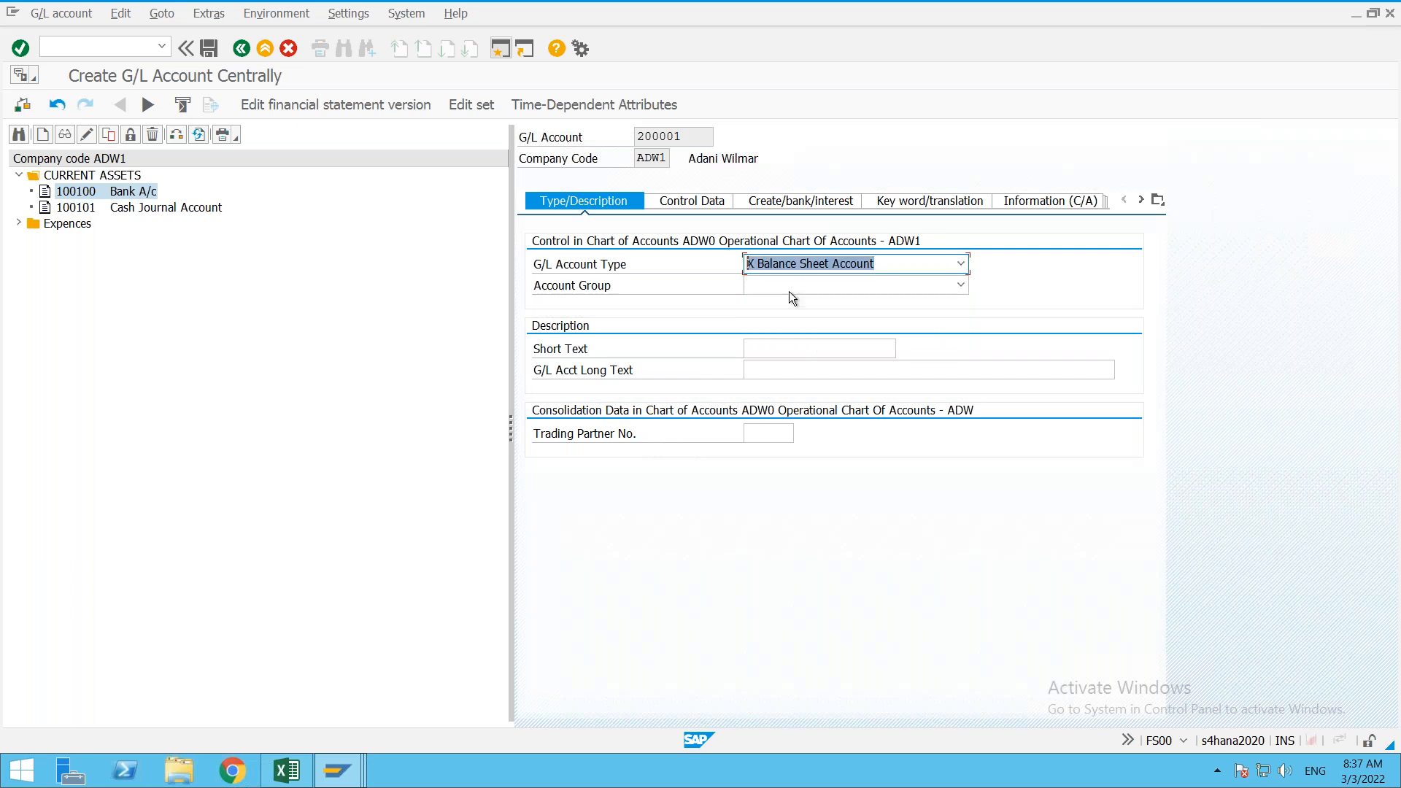
pyautogui.click(785, 289)
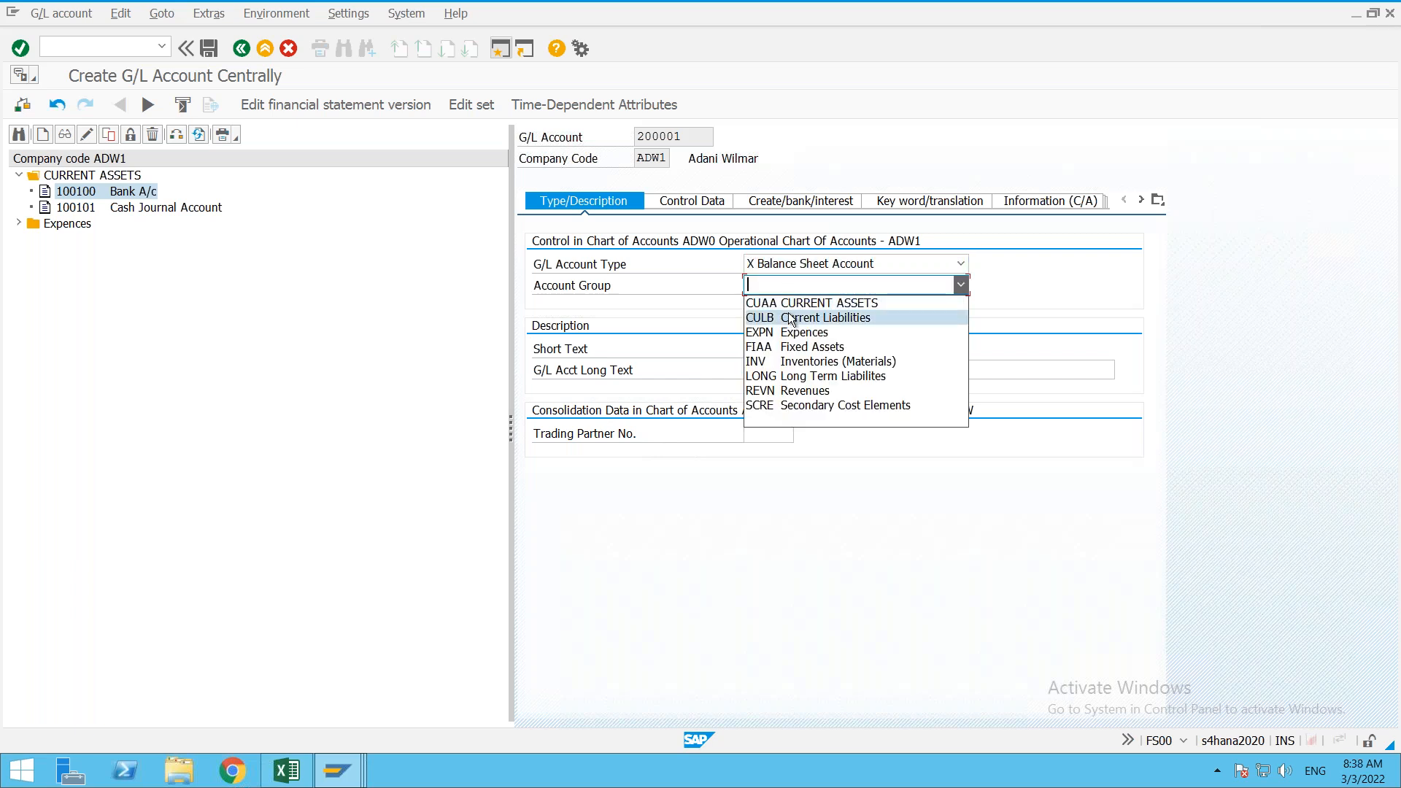
pyautogui.click(800, 305)
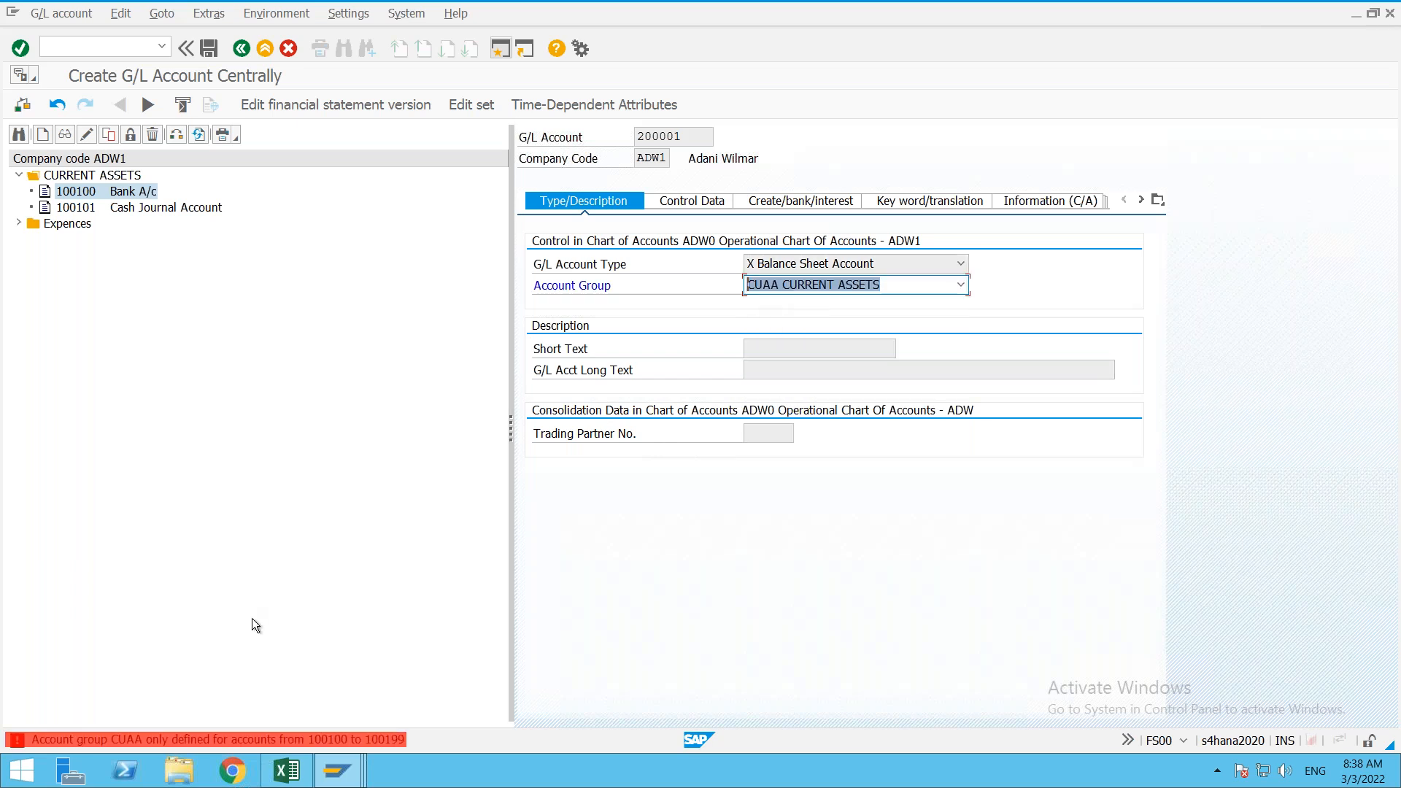
# Step: Read the CUAA error explanation showing the allowed range 100100–100199
pyautogui.doubleClick(248, 740)
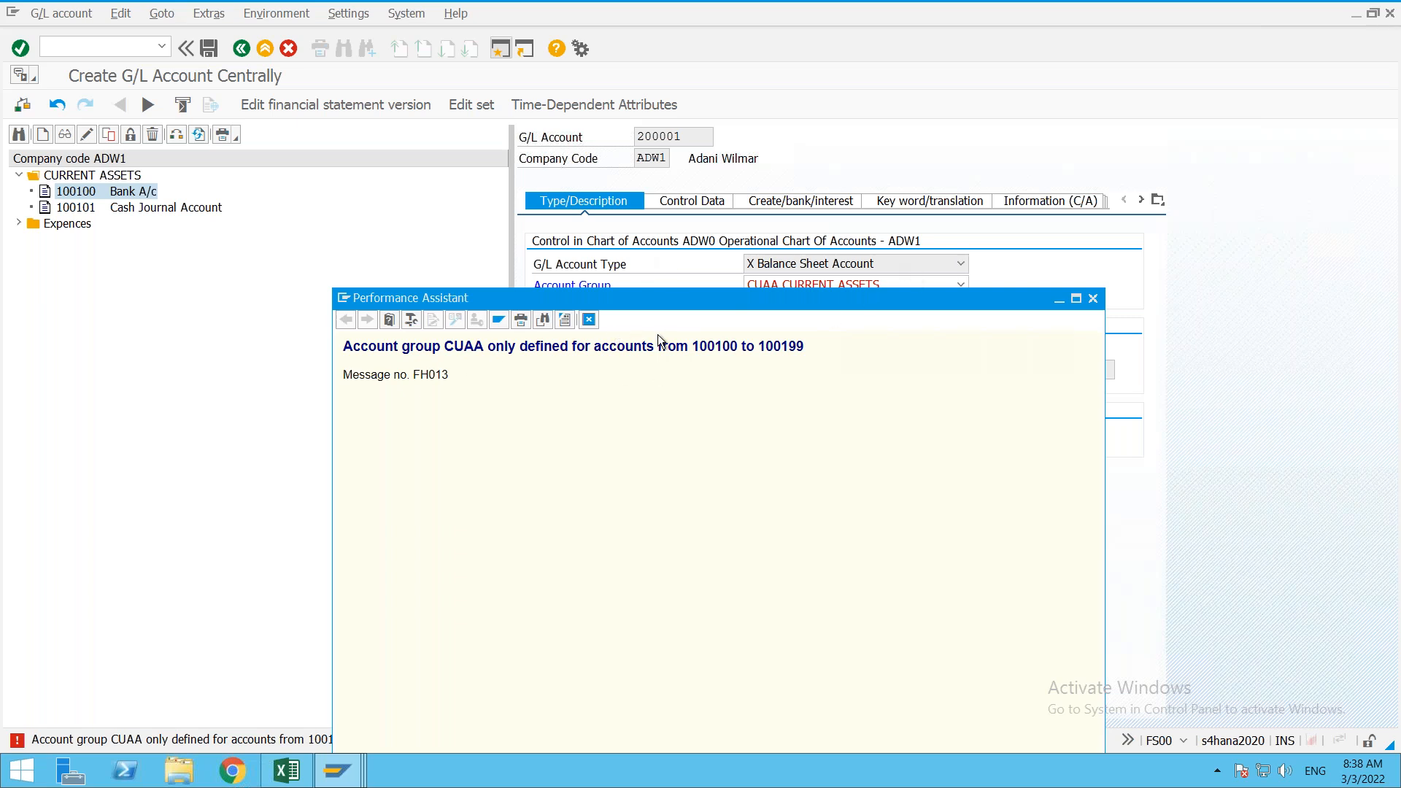
pyautogui.doubleClick(728, 339)
pyautogui.moveTo(728, 339); pyautogui.dragTo(799, 344)
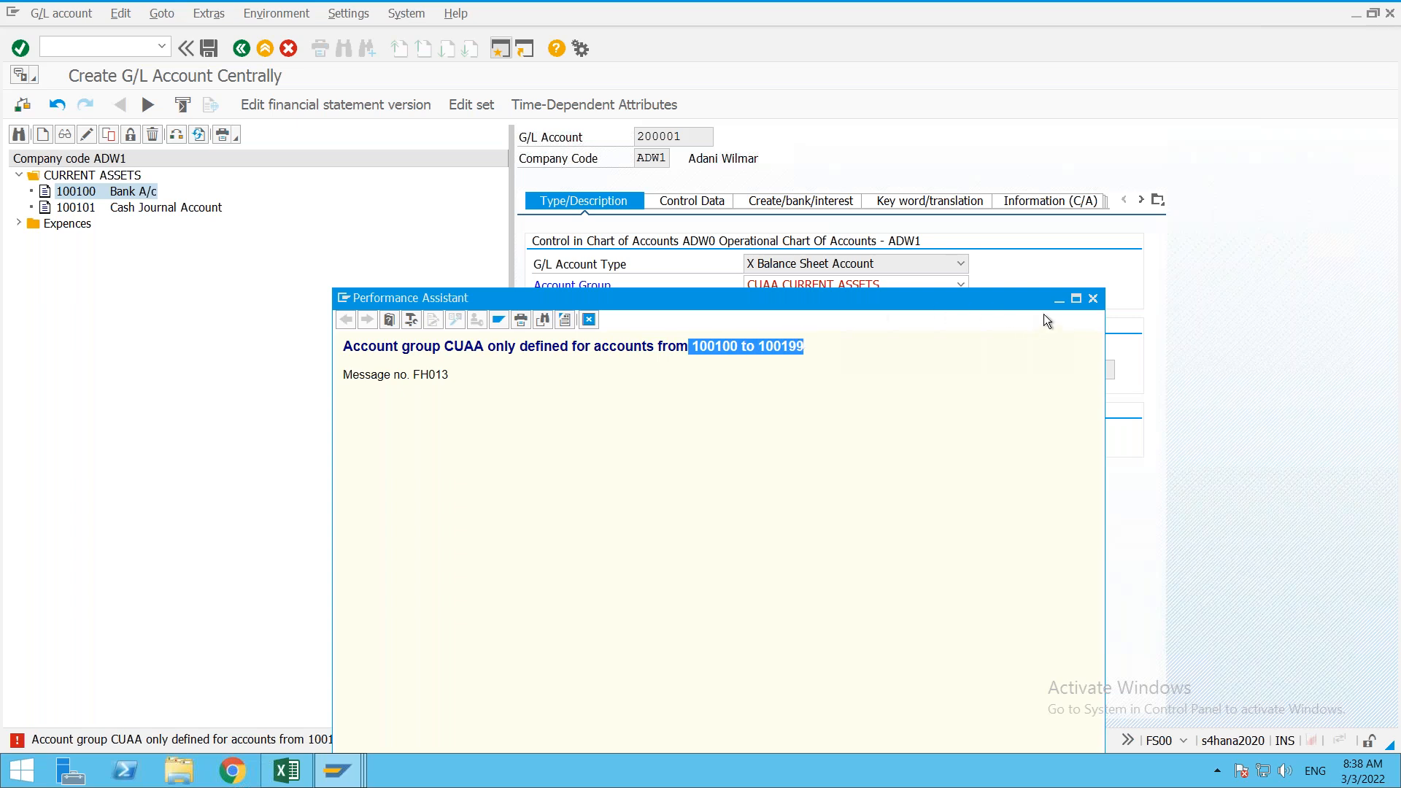
pyautogui.click(1093, 300)
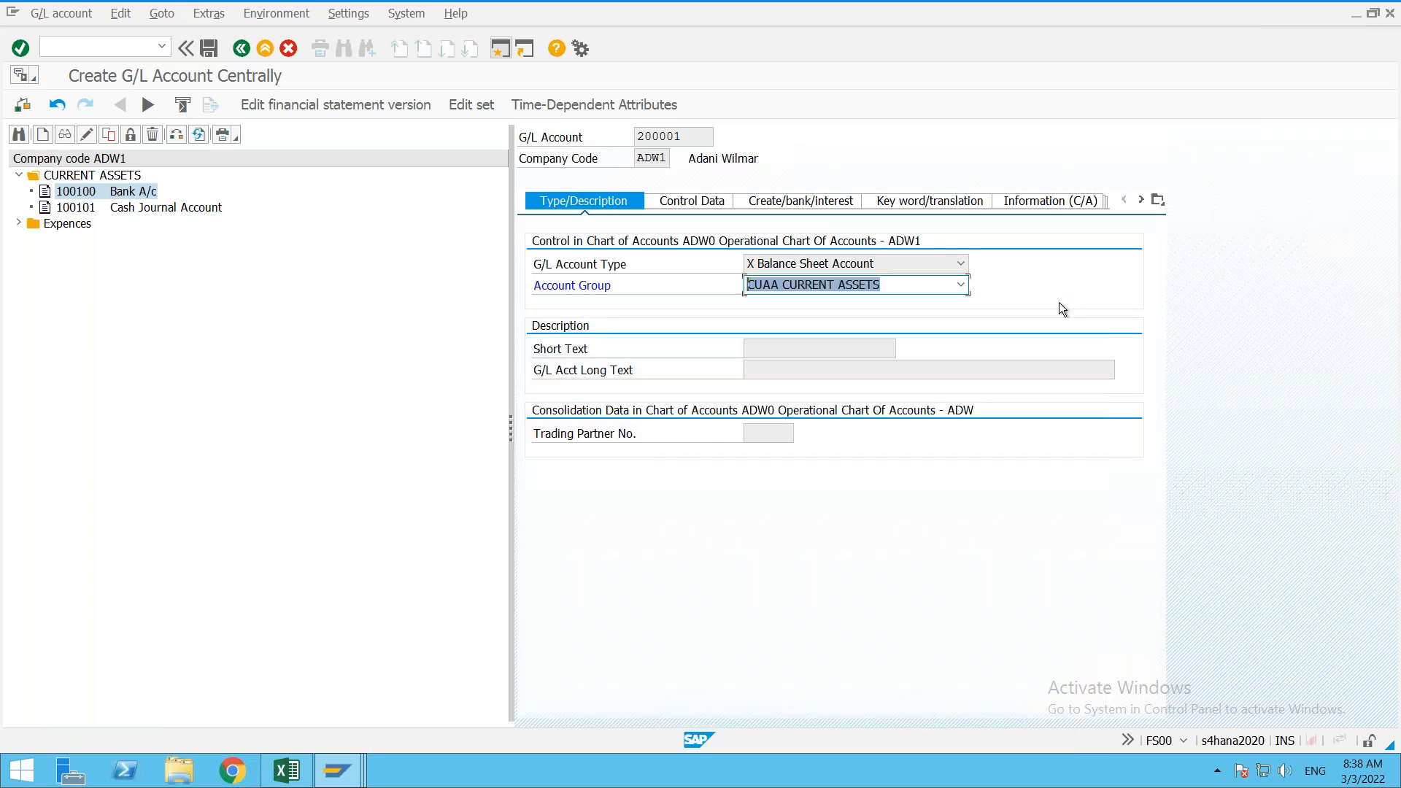
# Step: Switch the account group to EXPN Expences and read its allowed range 400000–400999
pyautogui.click(967, 285)
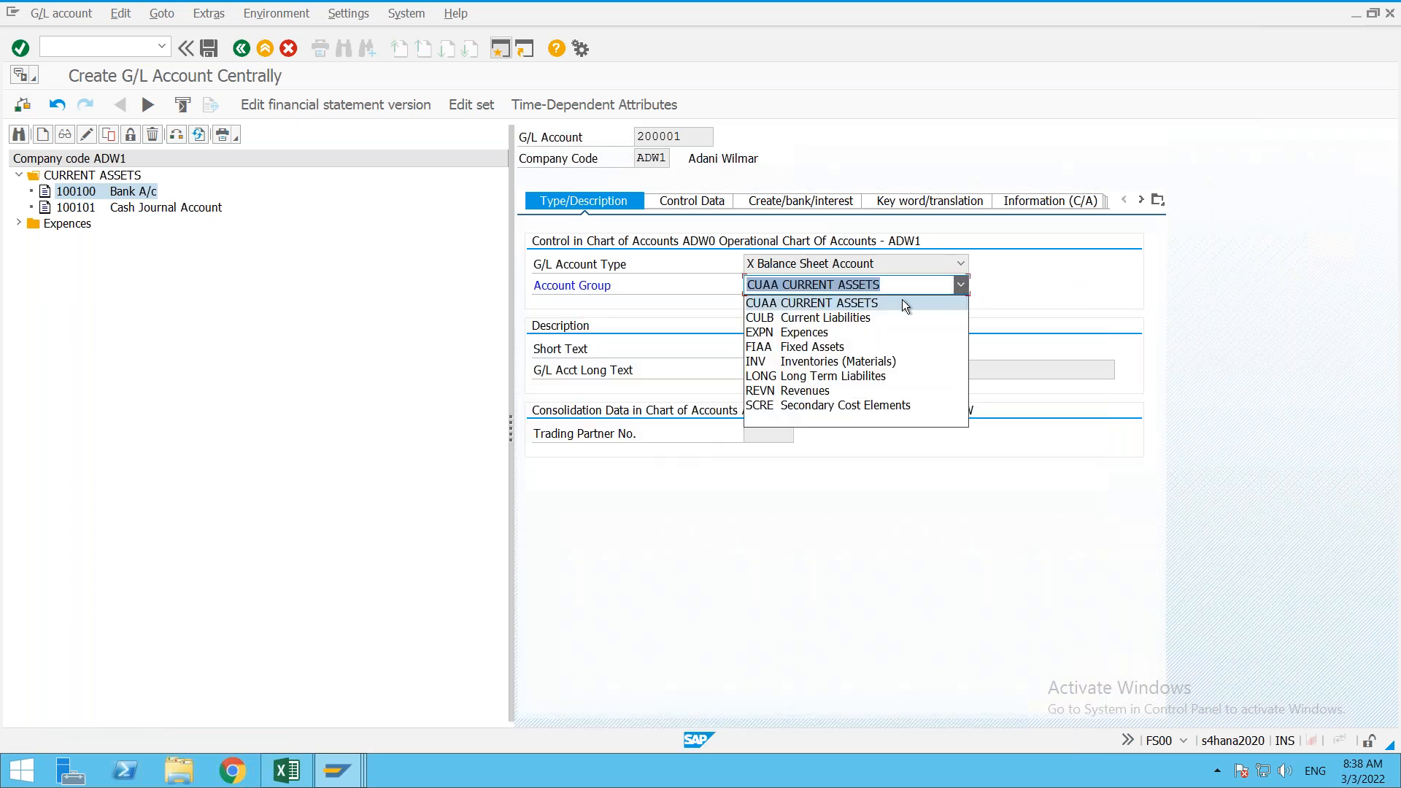
pyautogui.click(874, 333)
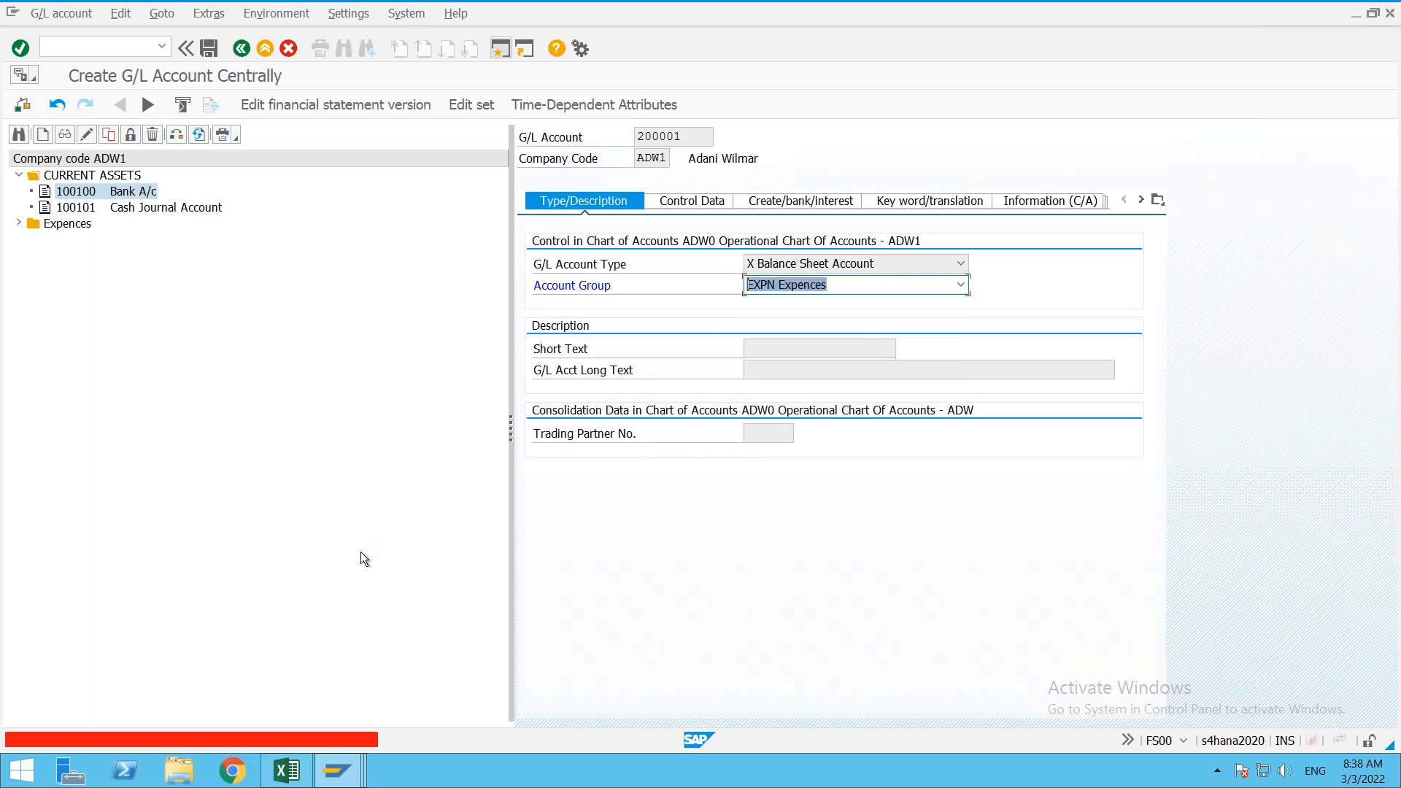
pyautogui.doubleClick(235, 741)
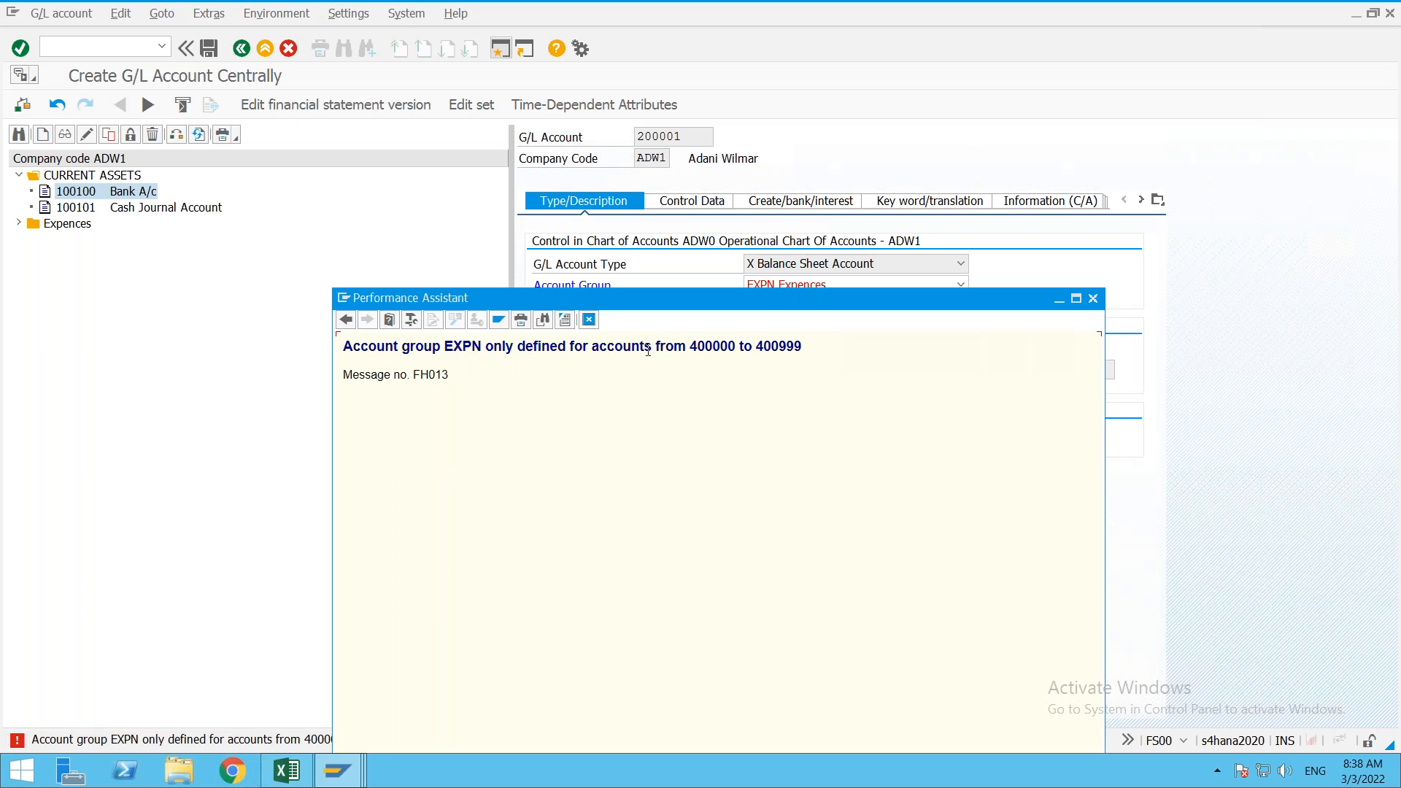
pyautogui.moveTo(690, 346); pyautogui.dragTo(829, 338)
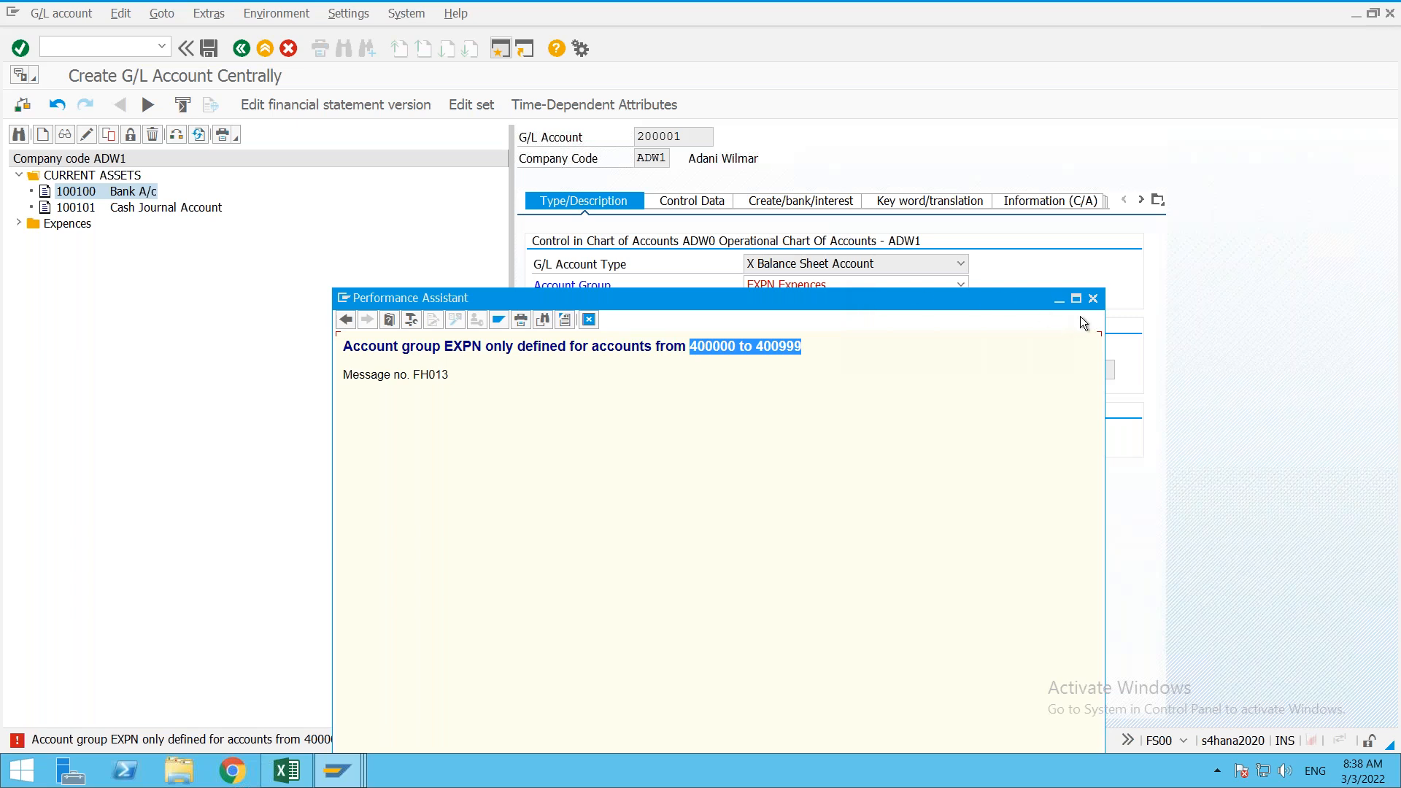
pyautogui.click(1093, 299)
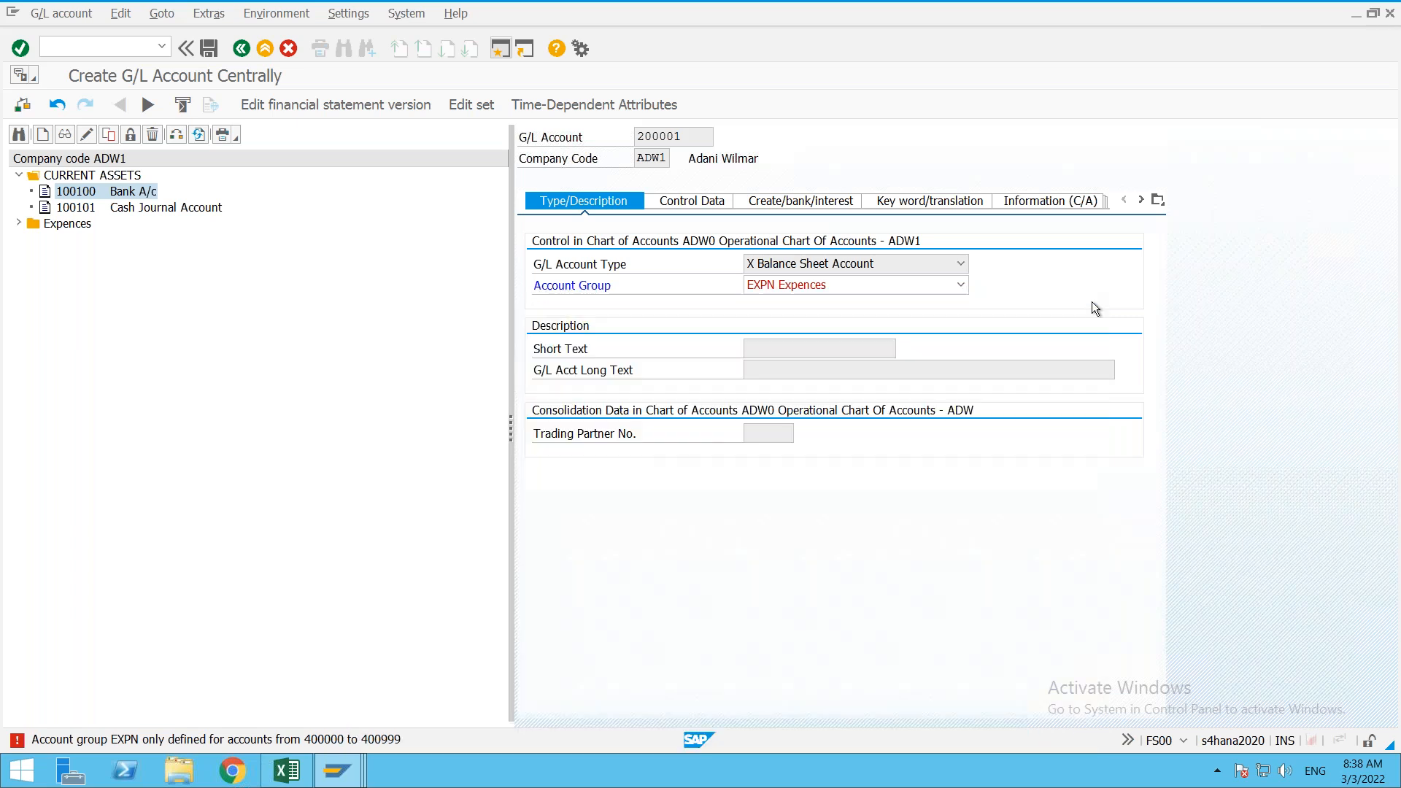
# Step: Try account group INV, note its allowed range IM0000–IM0099, and browse the Expences folder
pyautogui.click(959, 285)
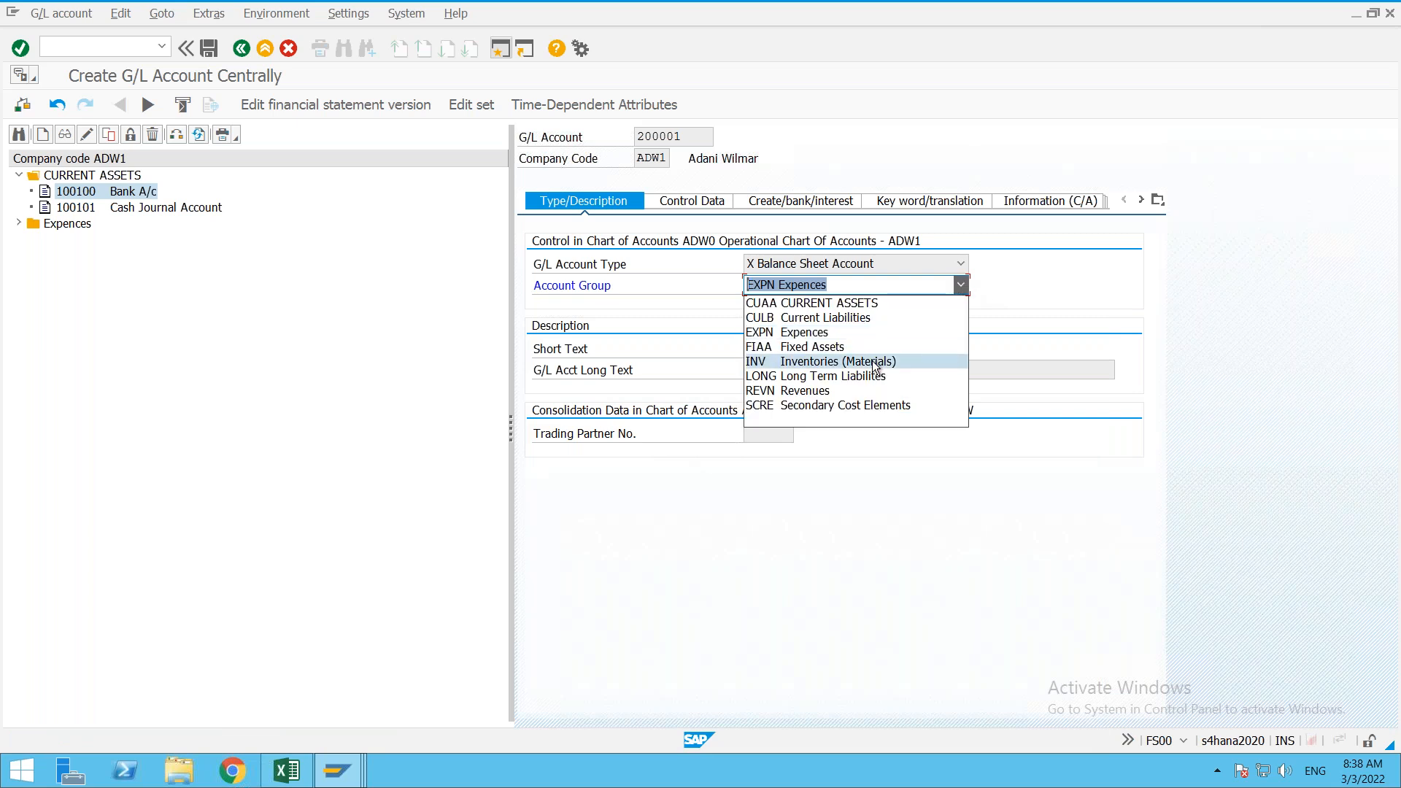
pyautogui.press('Escape')
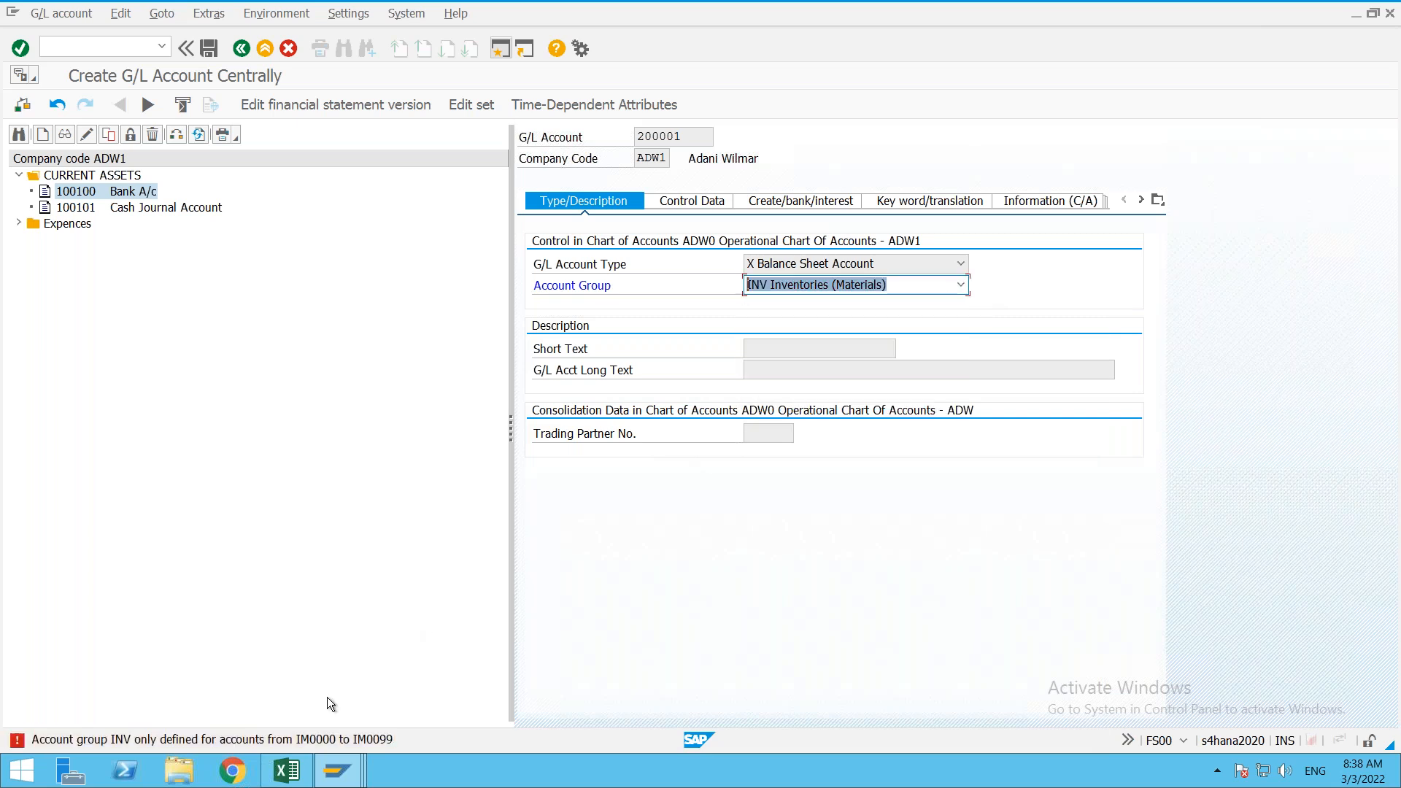
pyautogui.doubleClick(311, 738)
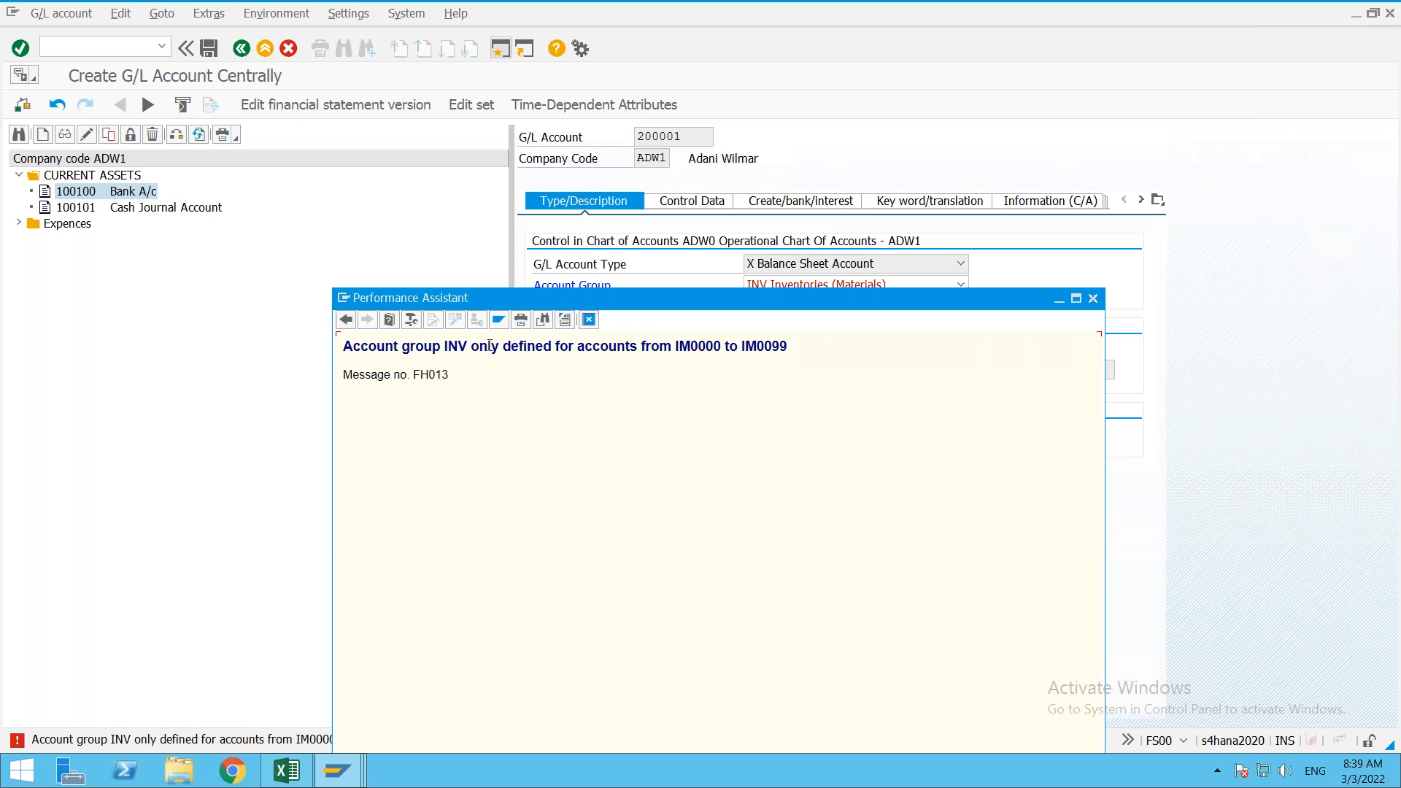
pyautogui.moveTo(677, 346); pyautogui.dragTo(774, 346)
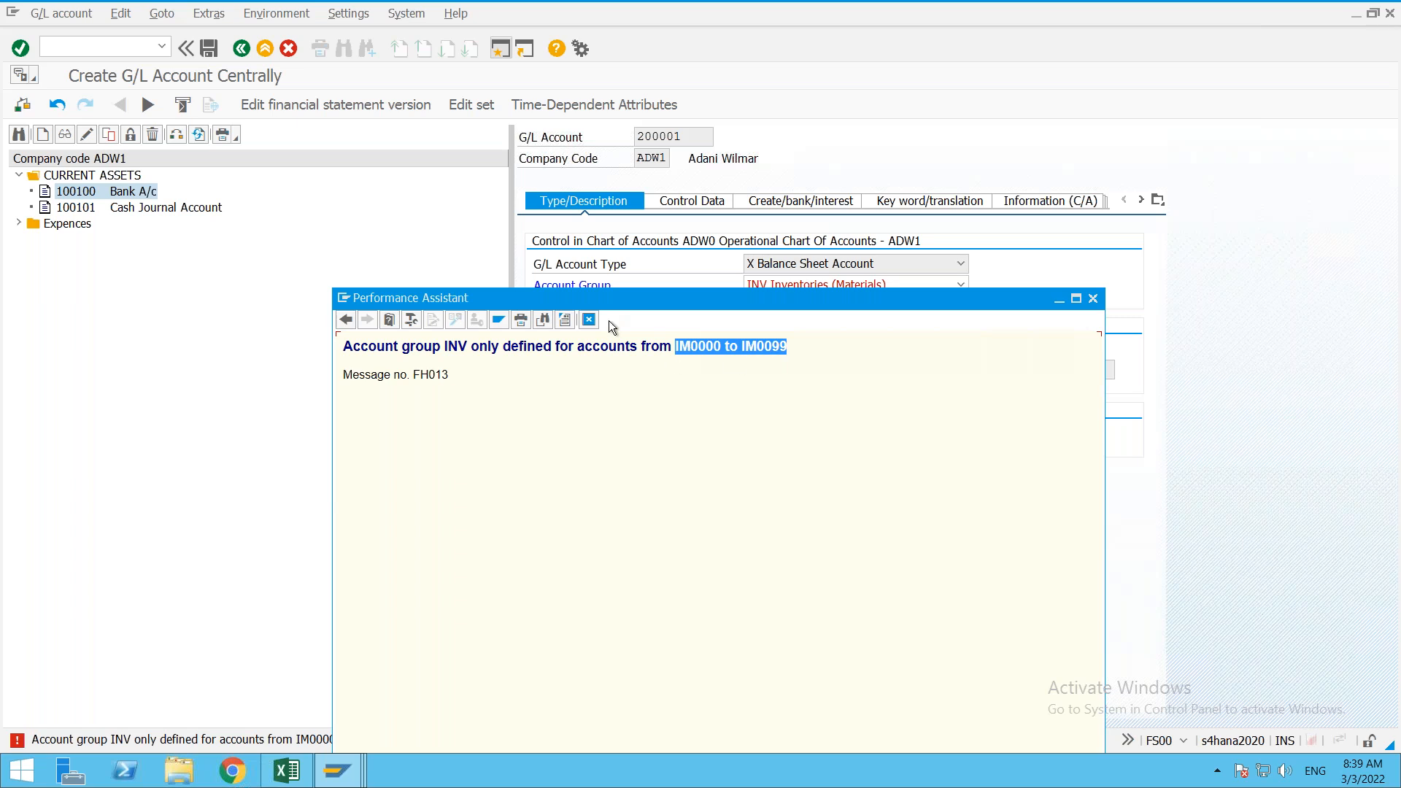
pyautogui.click(589, 320)
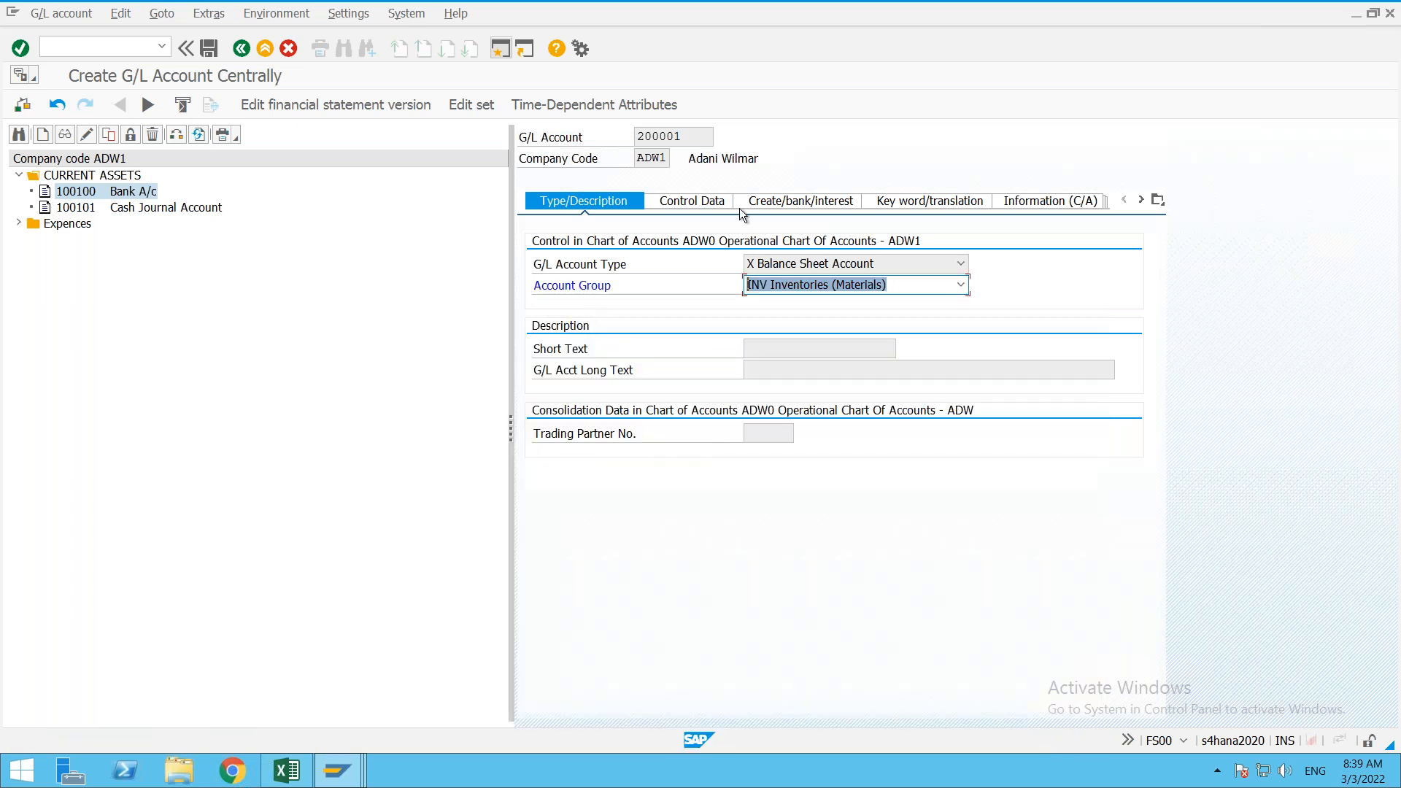
pyautogui.click(704, 145)
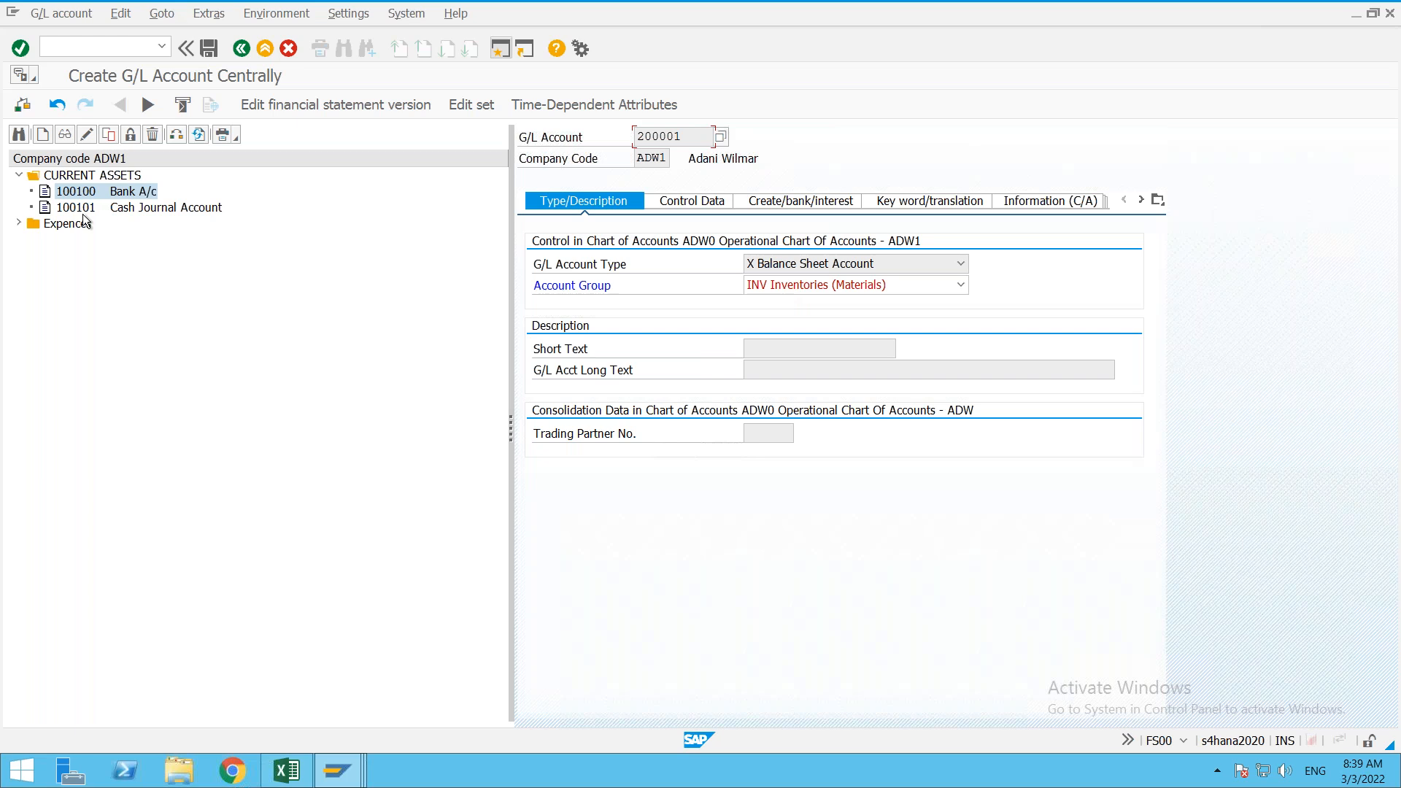
pyautogui.click(19, 224)
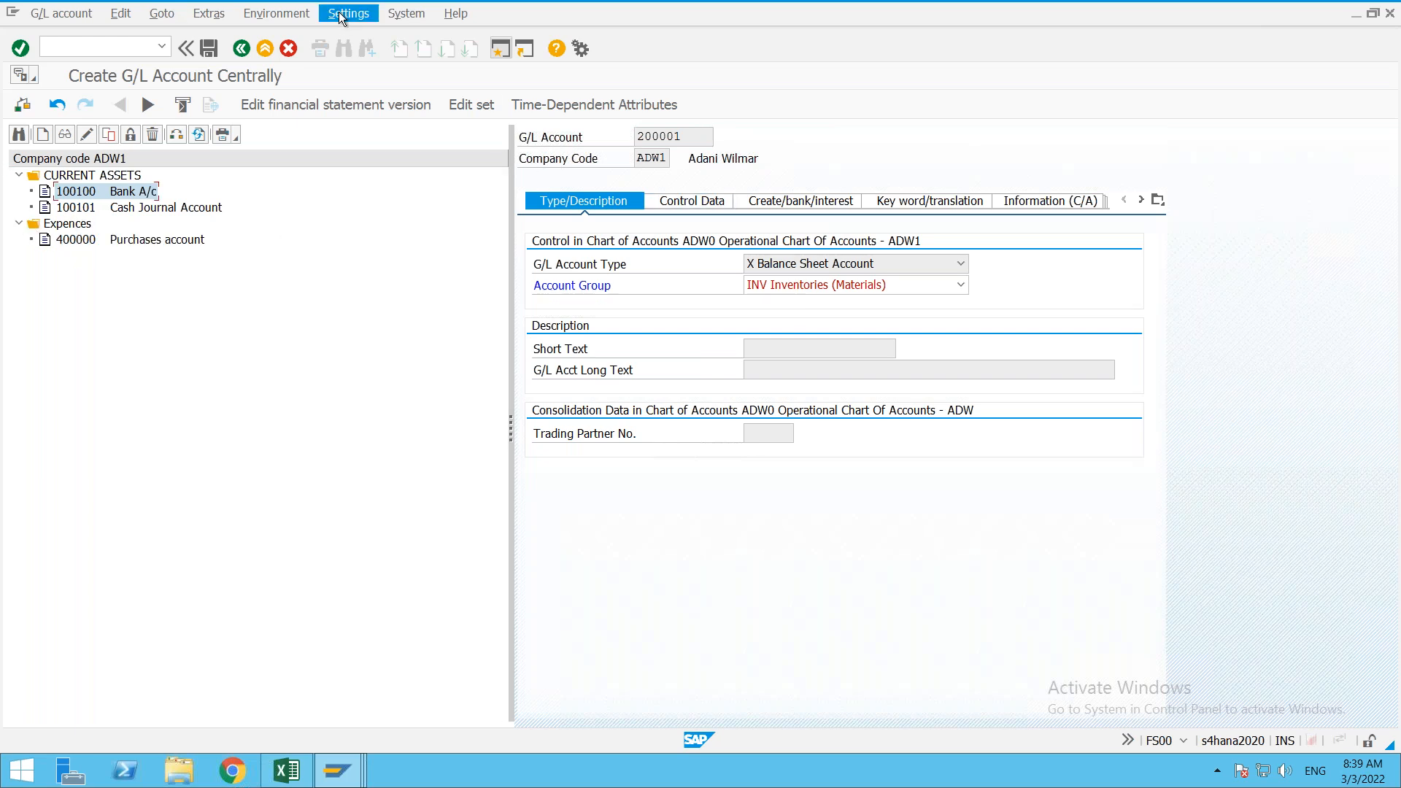
# Step: Switch the account group to CULB Current Liabilities and review its range error
pyautogui.click(266, 49)
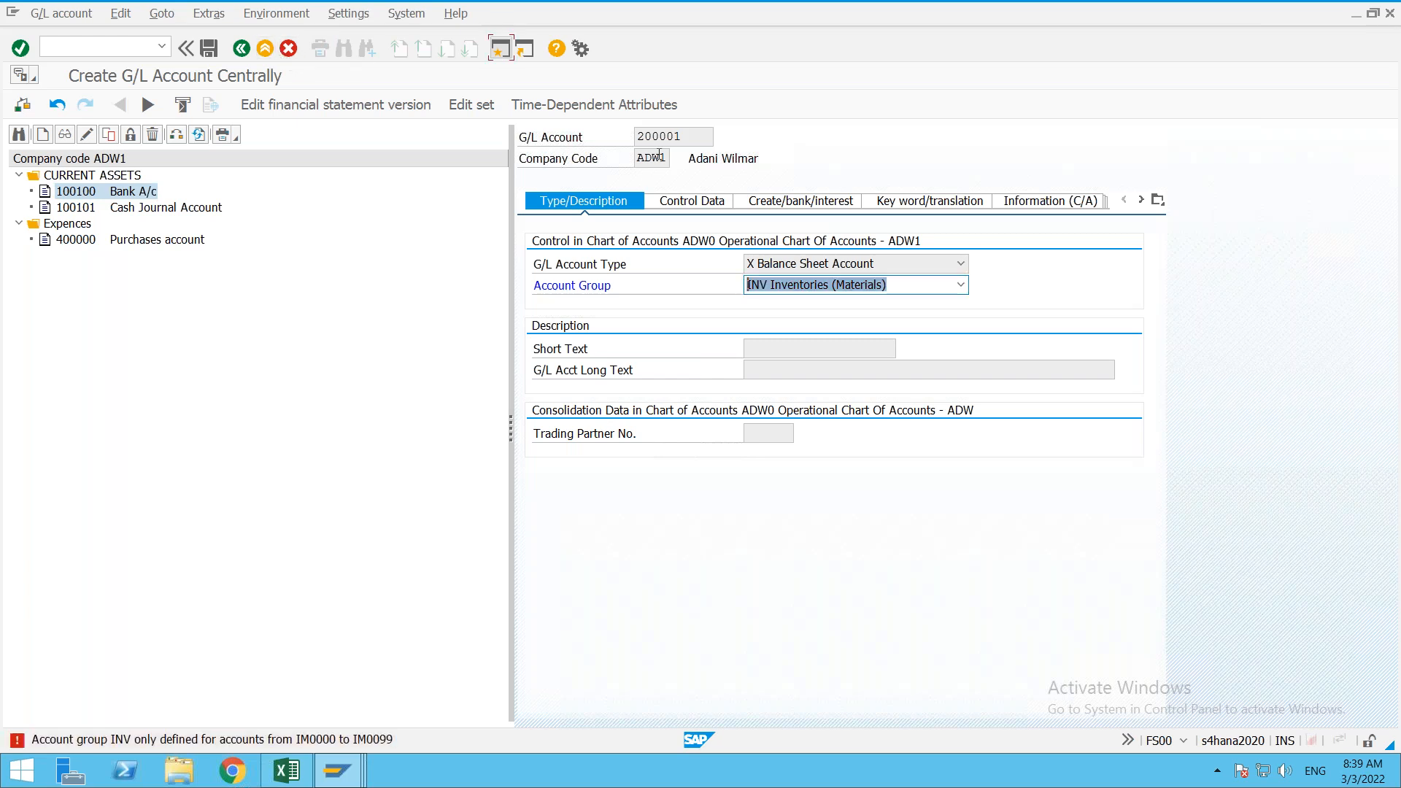
pyautogui.click(692, 138)
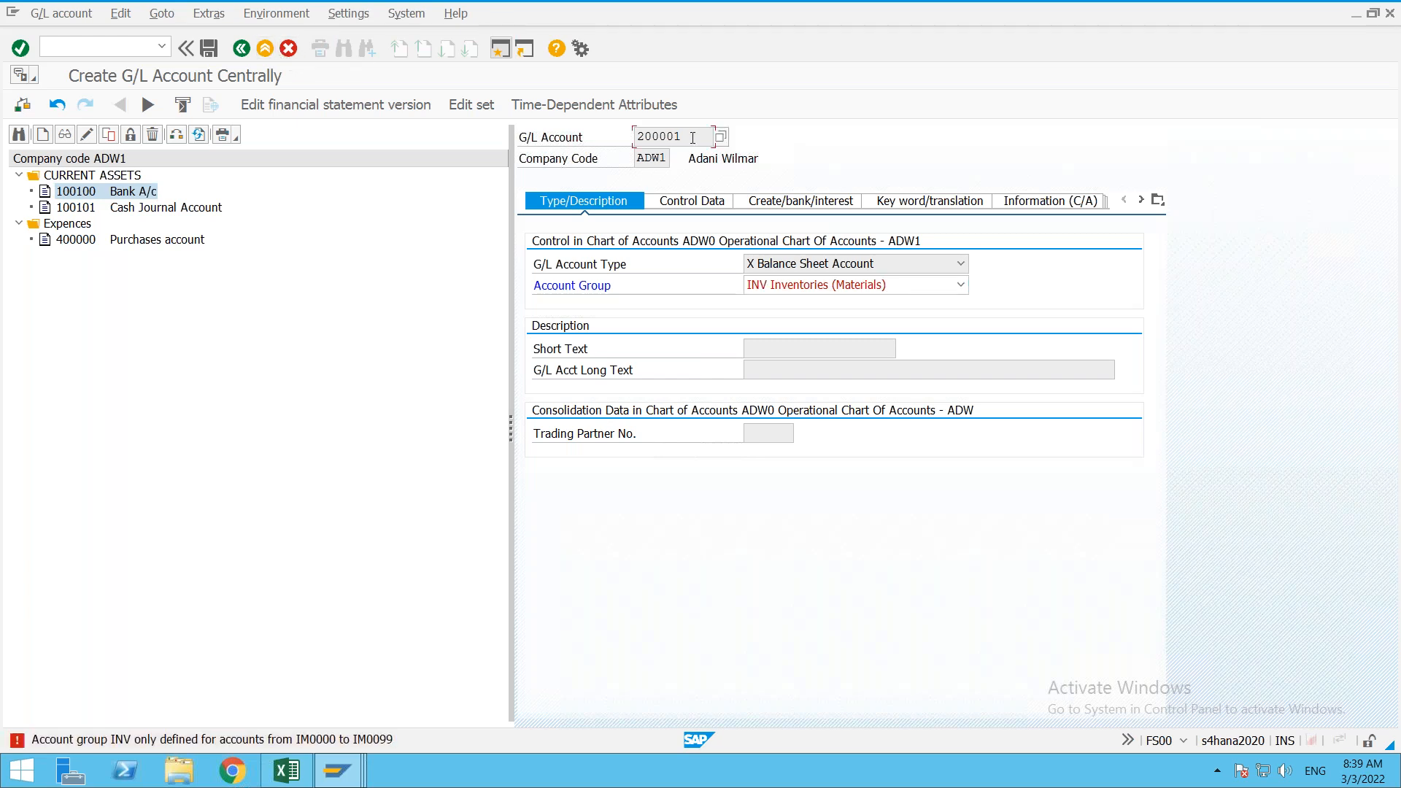
pyautogui.click(961, 285)
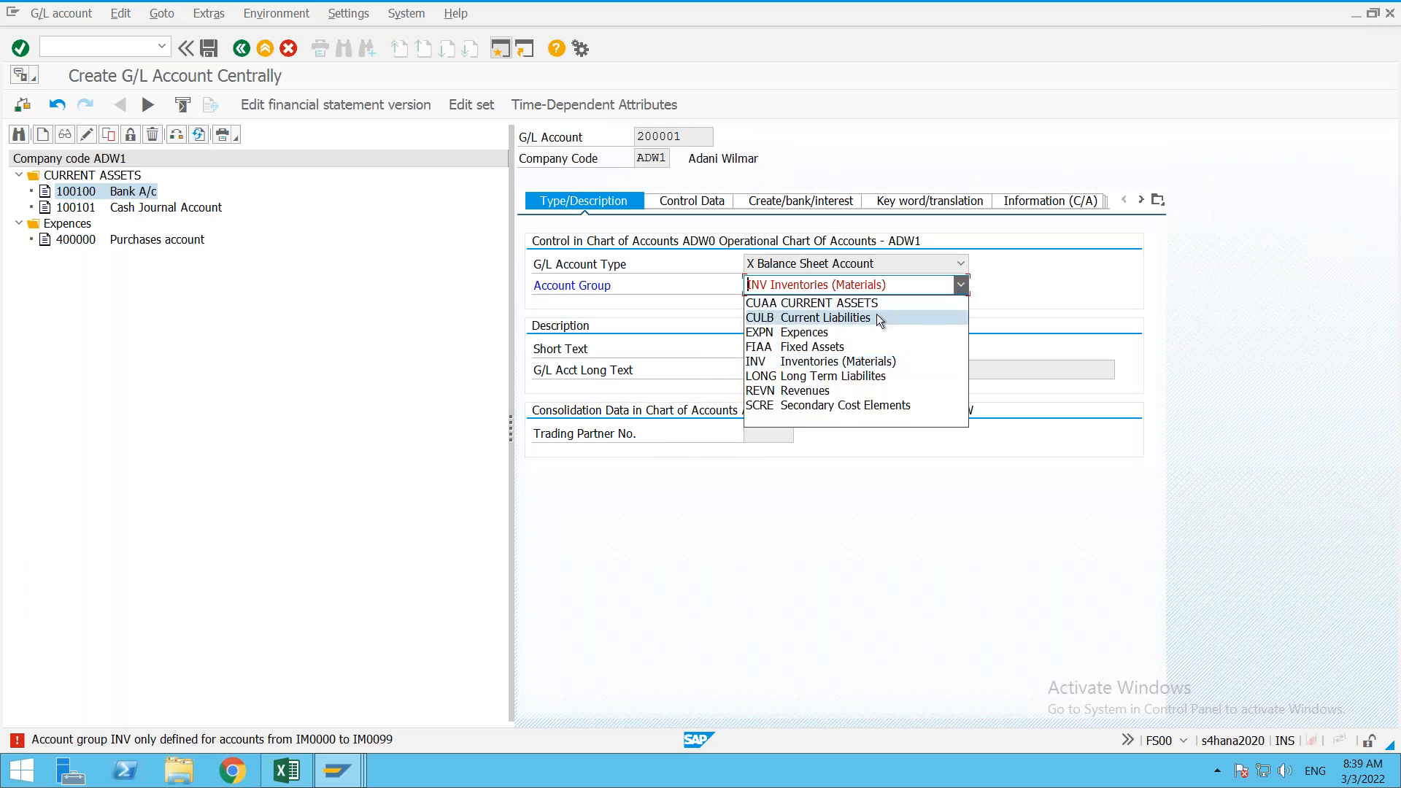
pyautogui.click(879, 317)
pyautogui.press('Return')
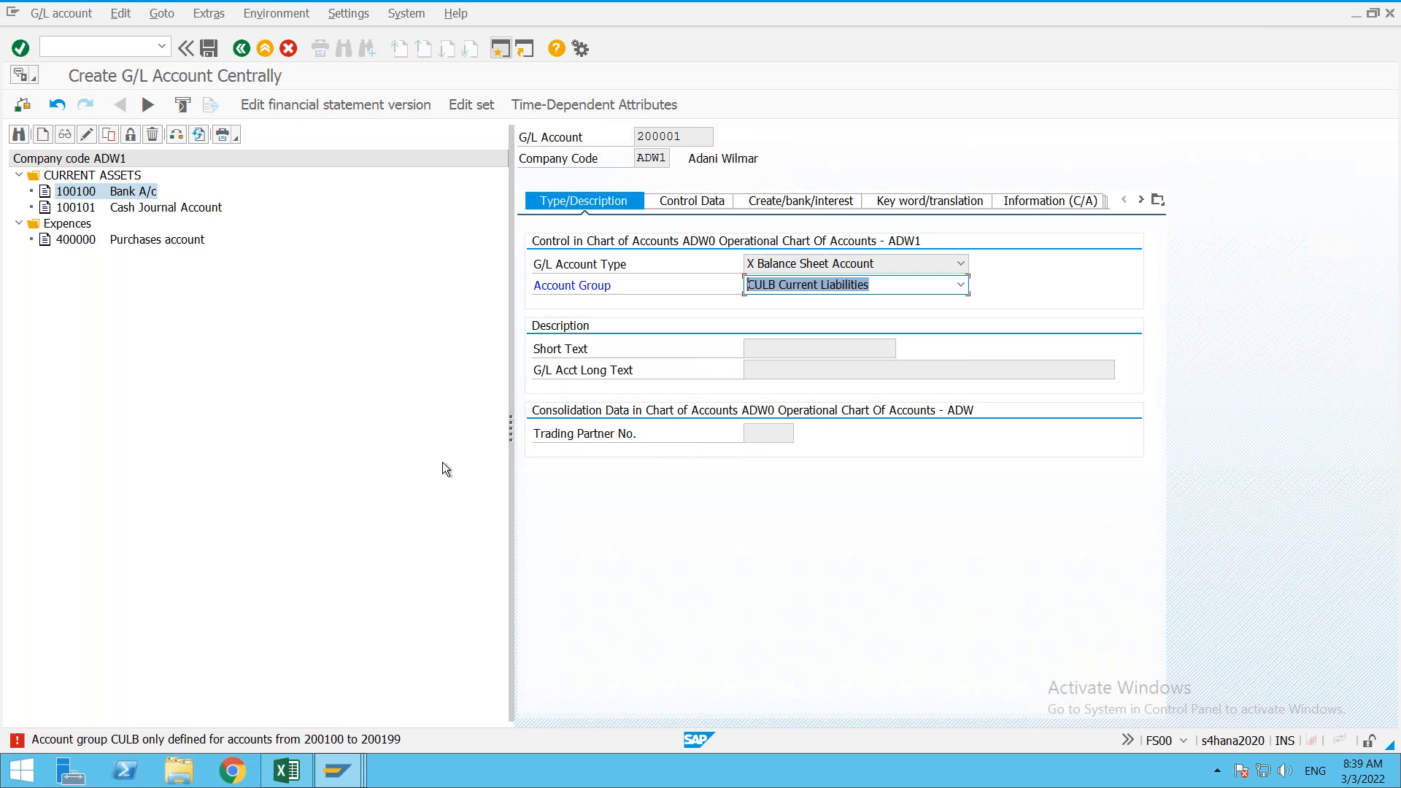
pyautogui.doubleClick(321, 740)
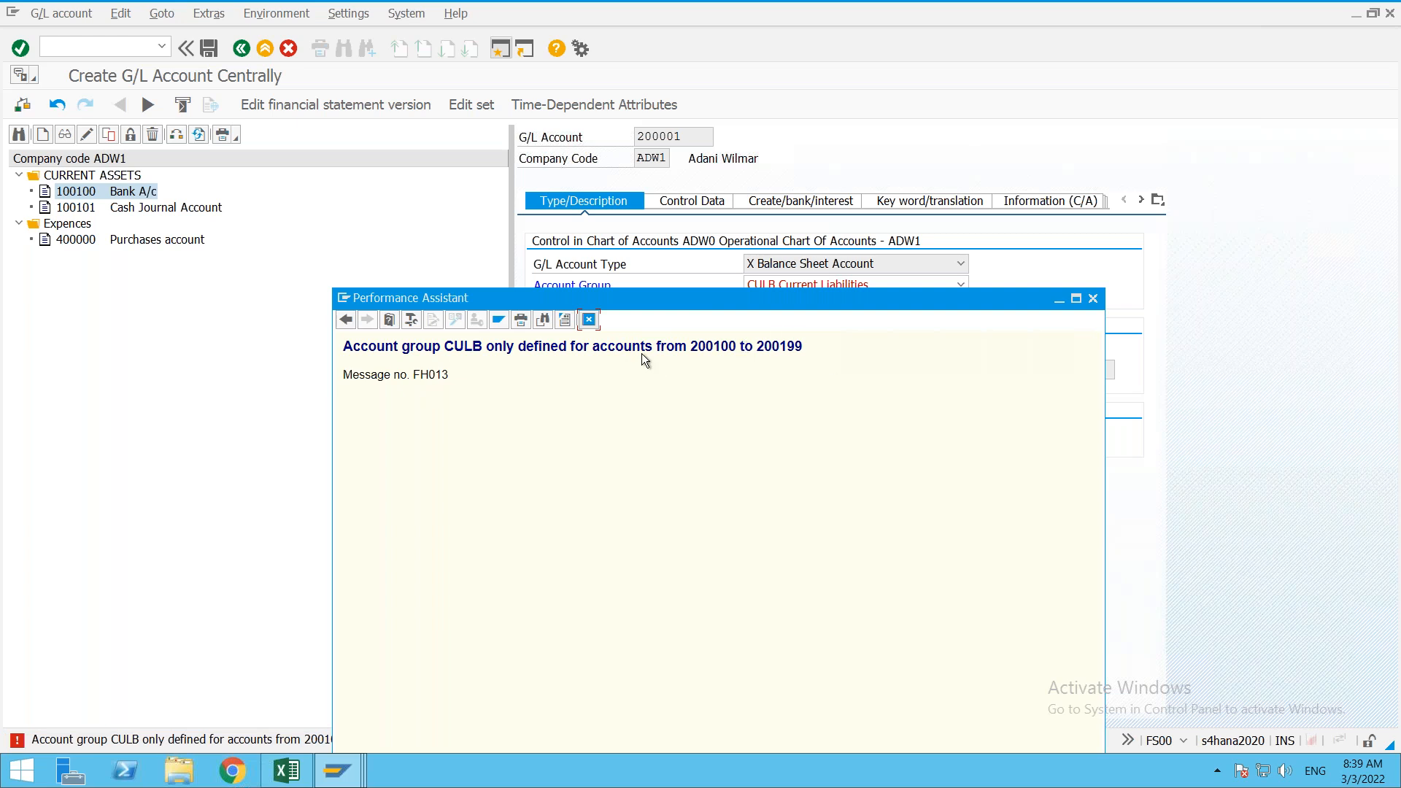
pyautogui.click(589, 319)
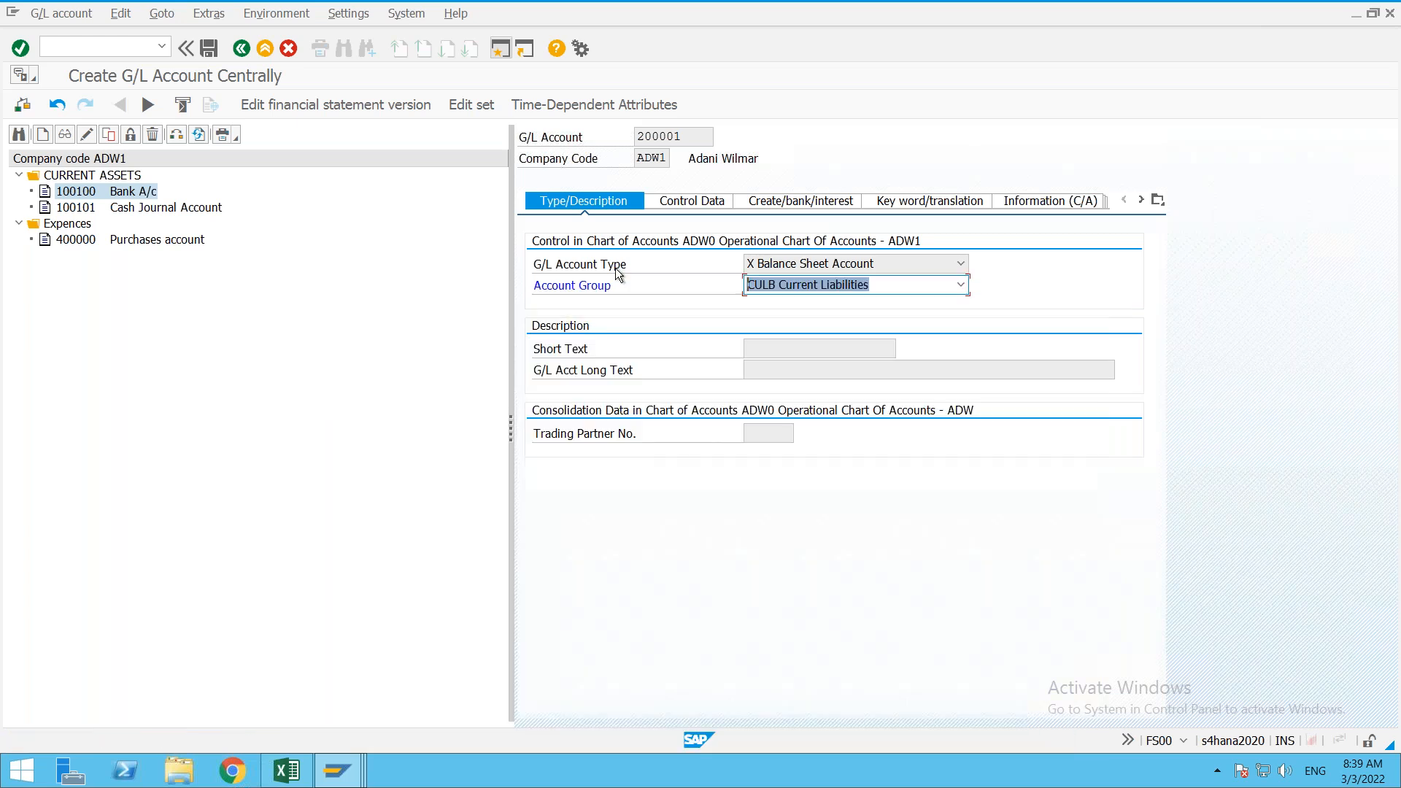
pyautogui.click(693, 136)
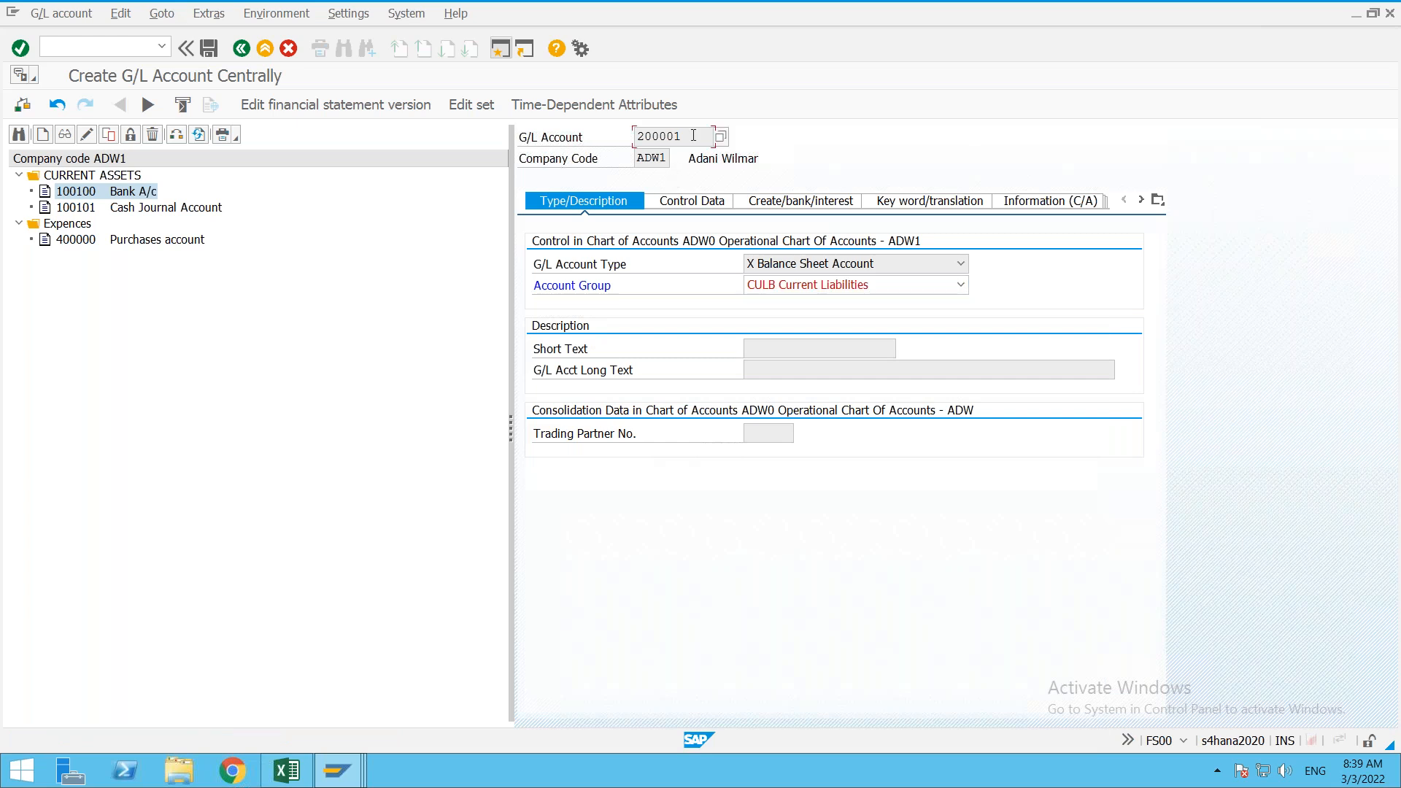
pyautogui.click(961, 292)
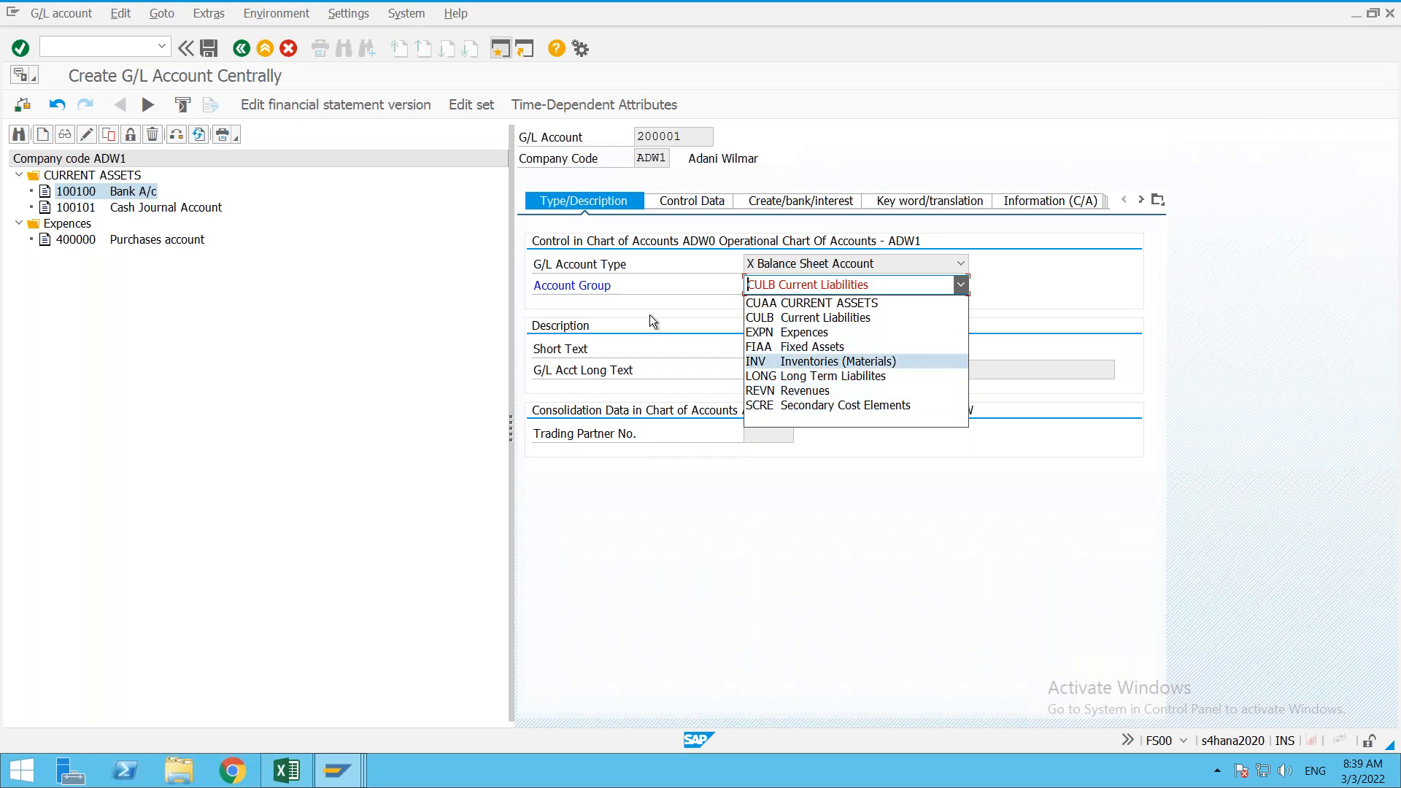
pyautogui.click(266, 58)
# Step: Exit account 200001 creation without saving and switch back to the FI Class Excel workbook
pyautogui.click(266, 58)
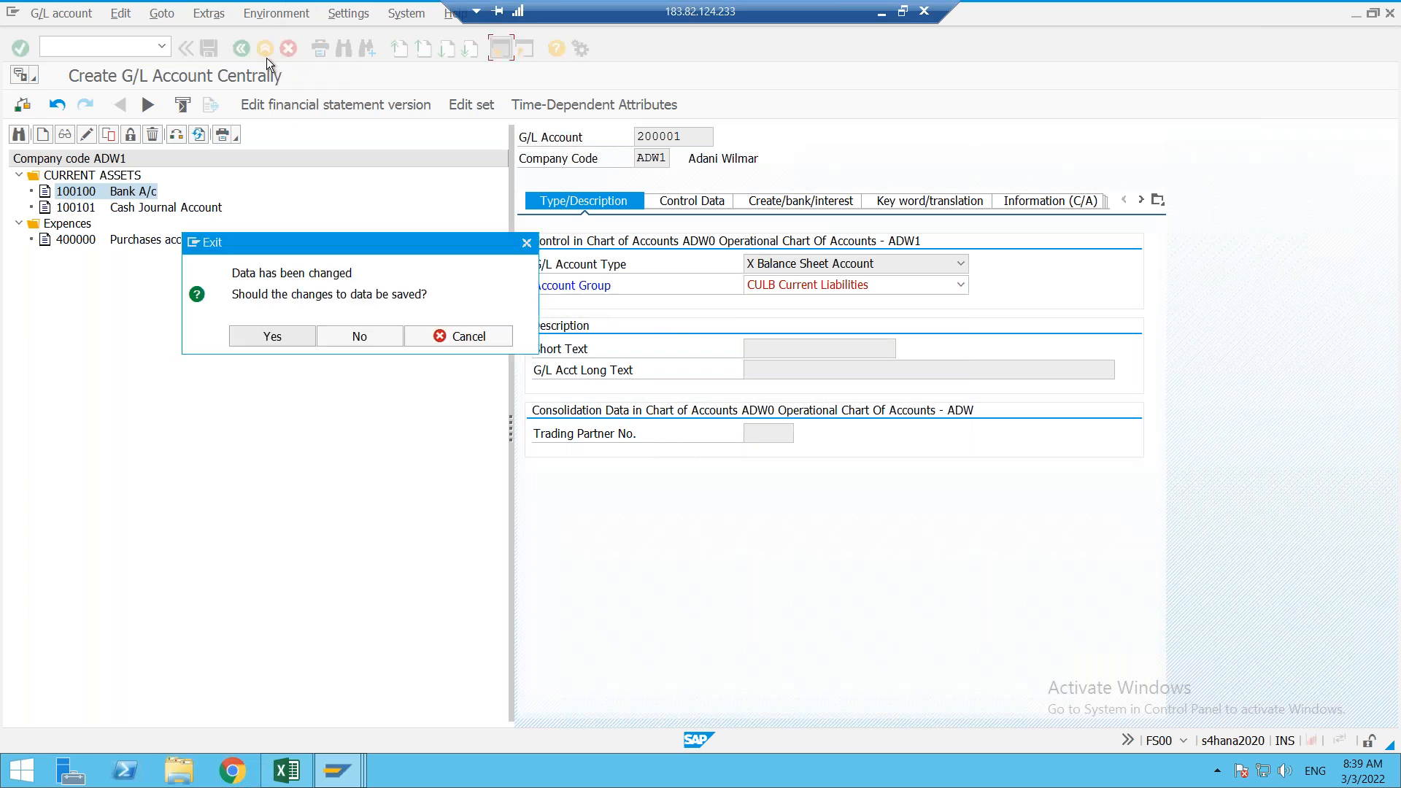
pyautogui.click(371, 344)
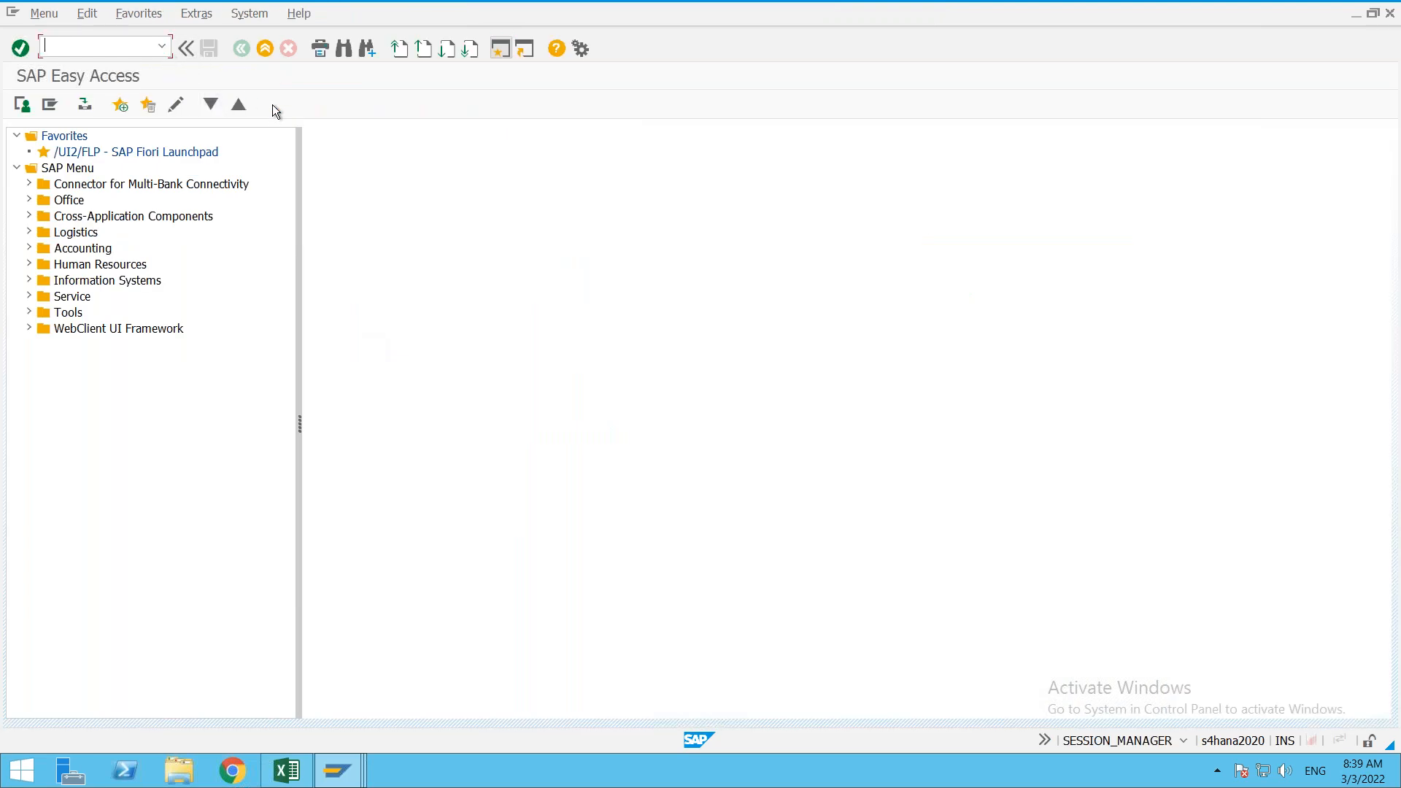
pyautogui.hotkey('alt', 'Tab')
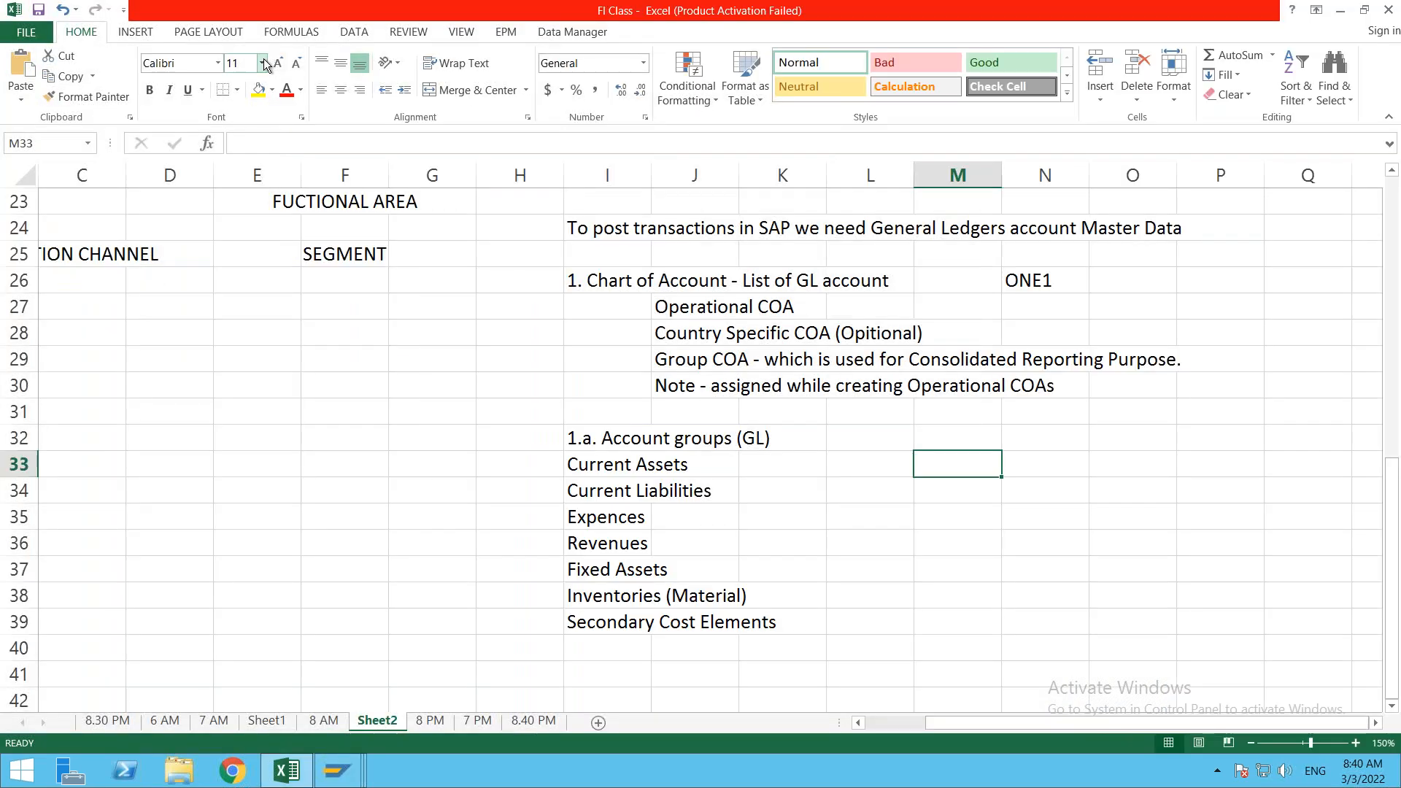
pyautogui.click(615, 620)
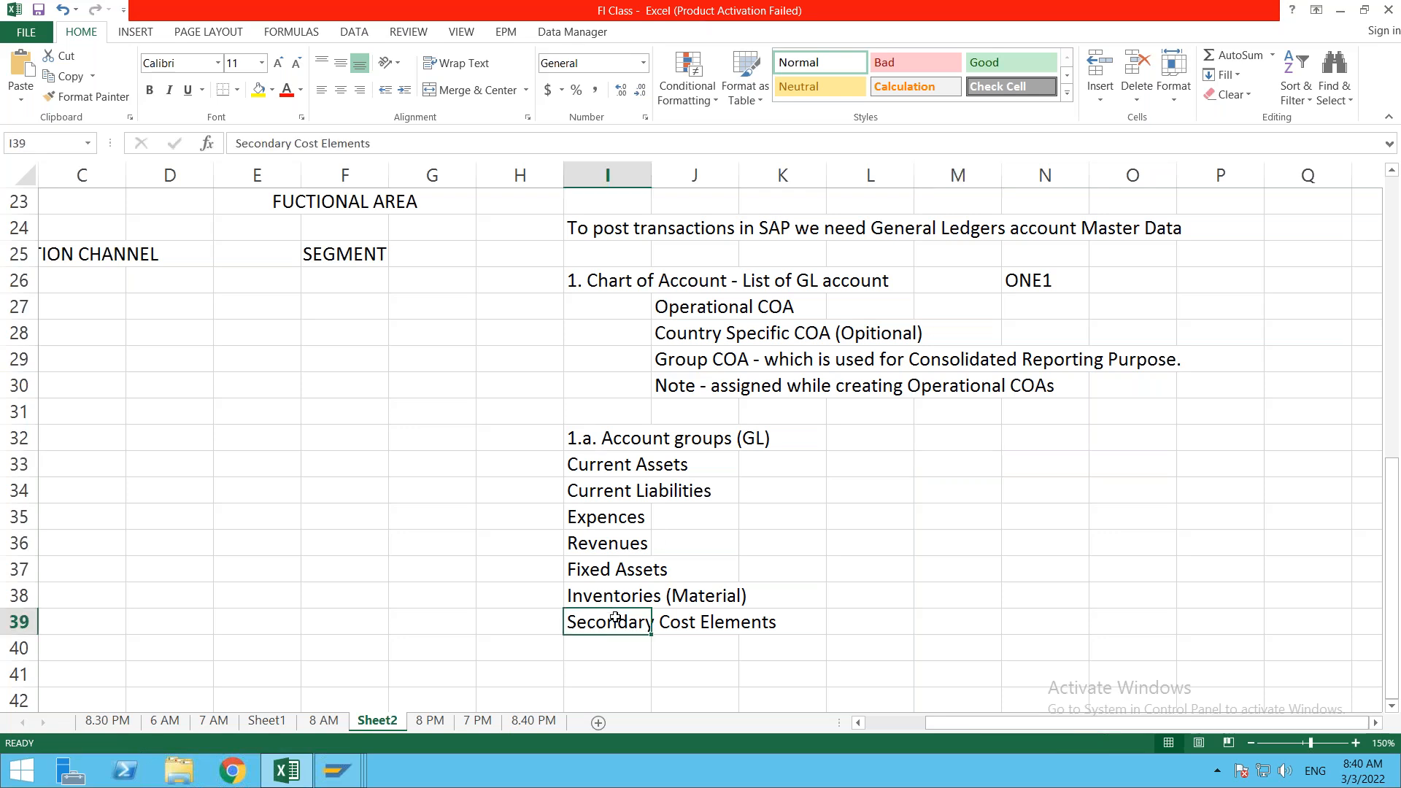
pyautogui.click(607, 444)
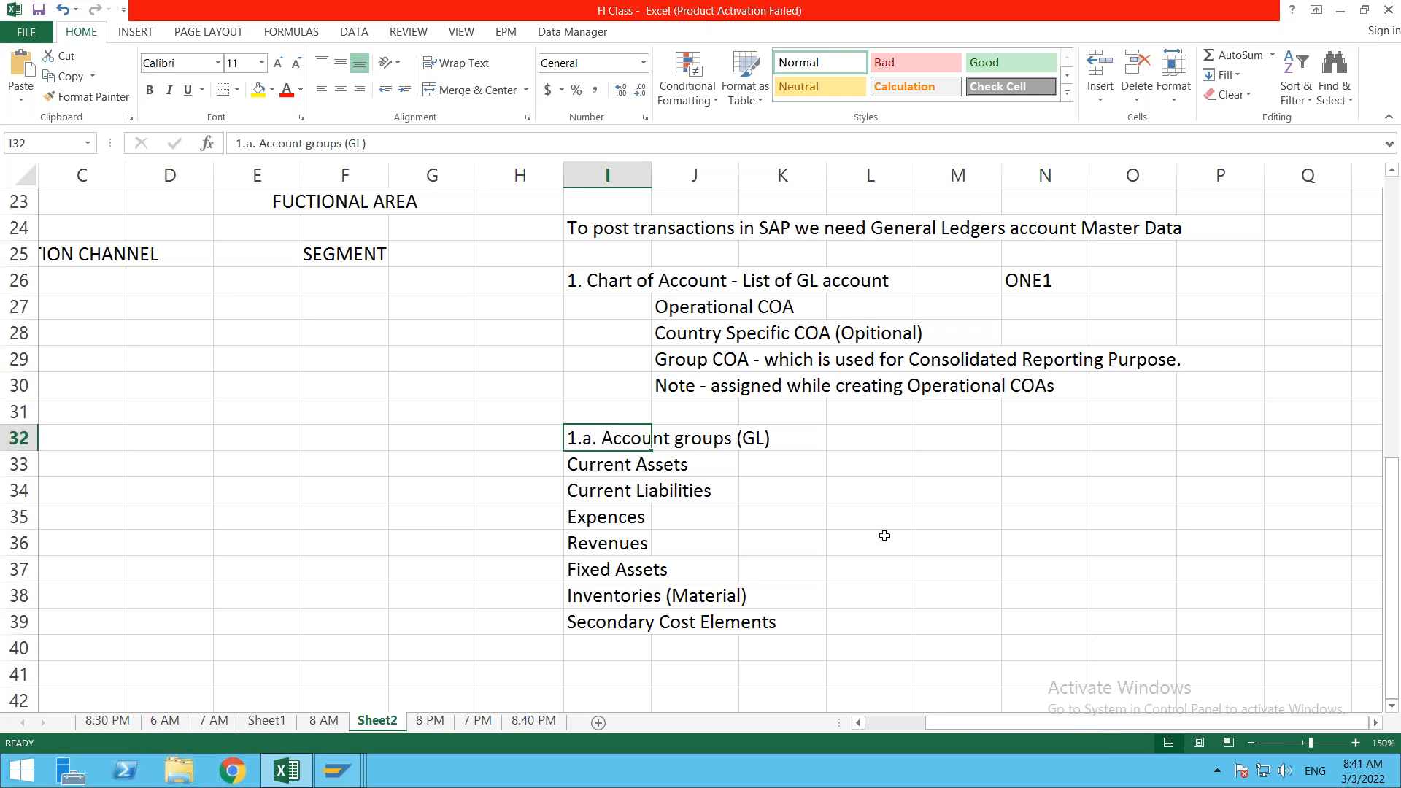
pyautogui.click(911, 551)
pyautogui.click(970, 63)
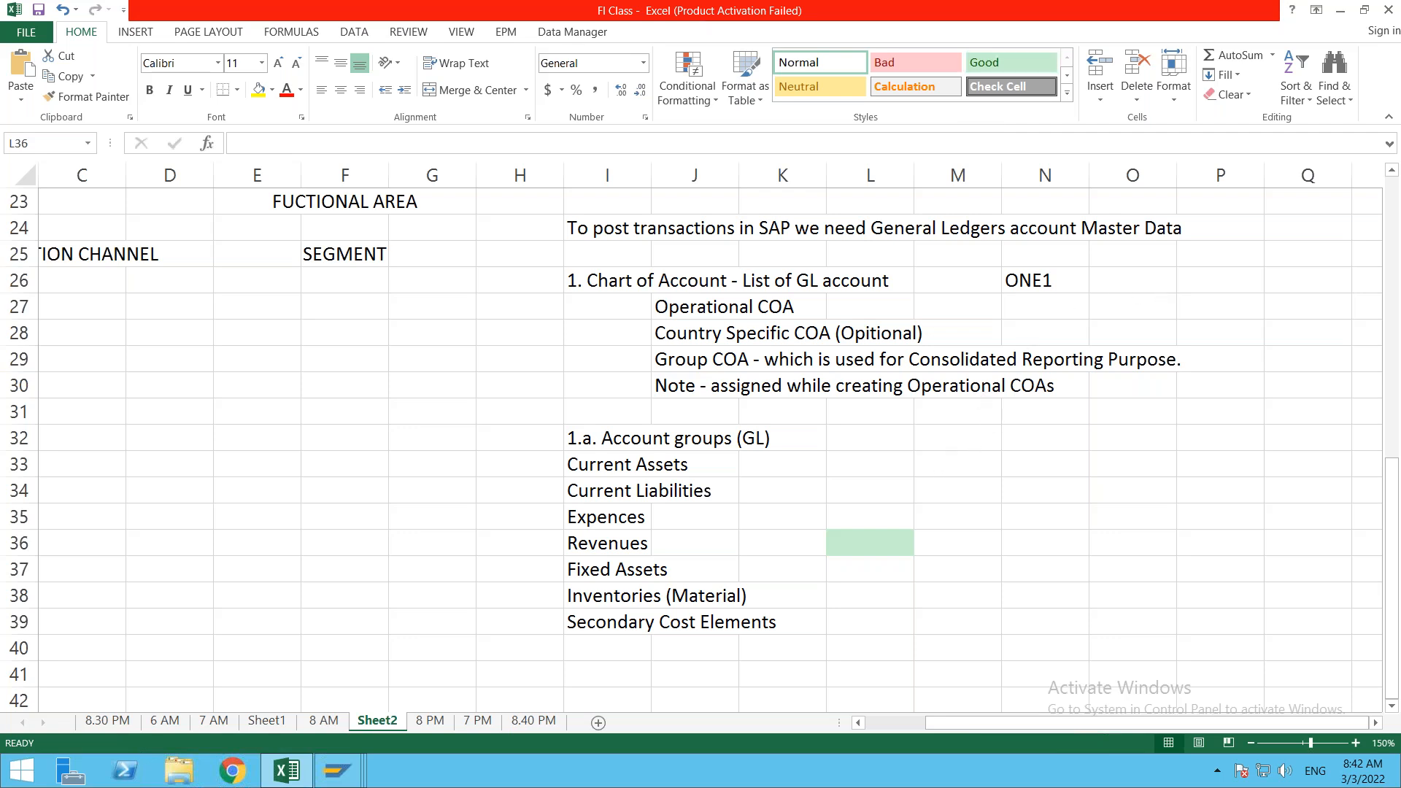
pyautogui.click(940, 457)
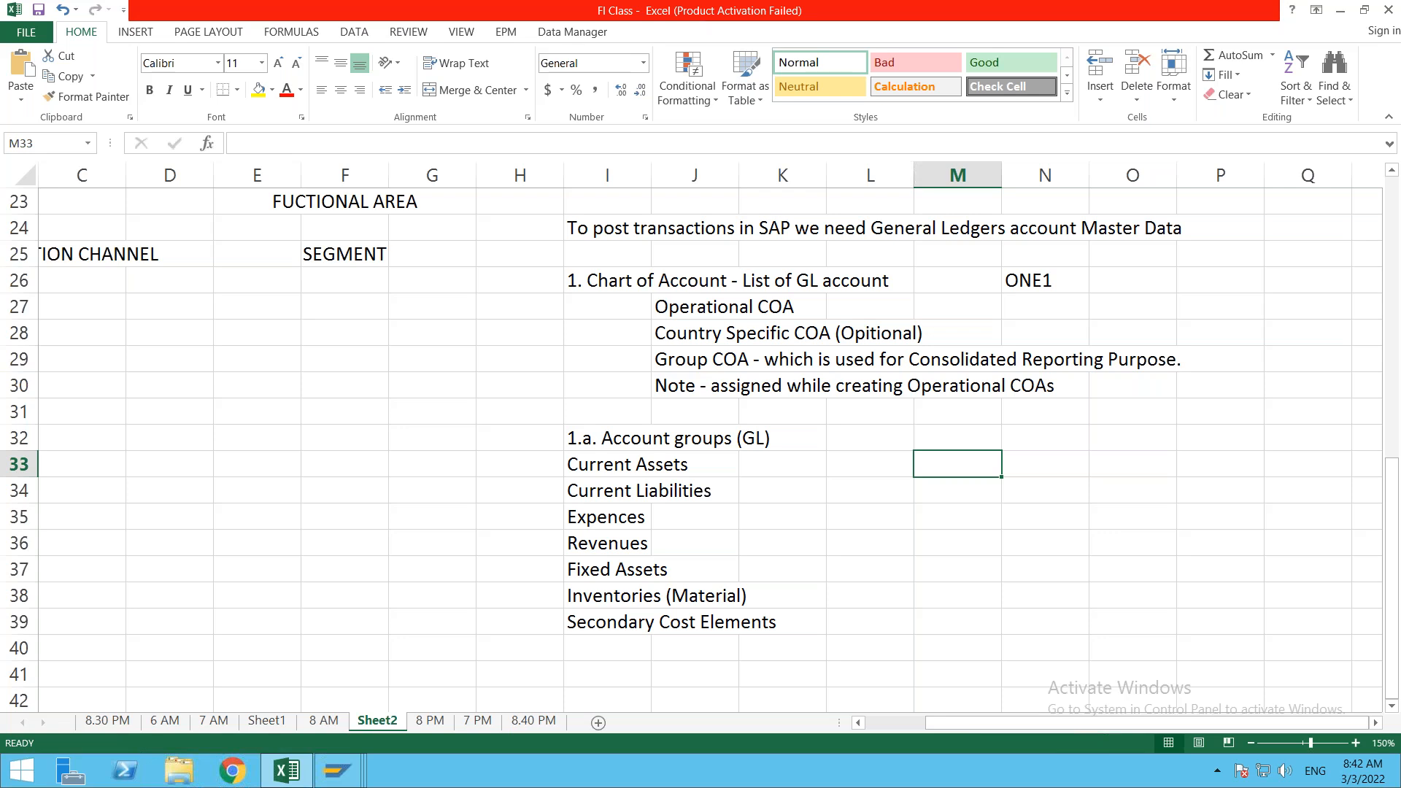
pyautogui.click(831, 490)
pyautogui.click(600, 467)
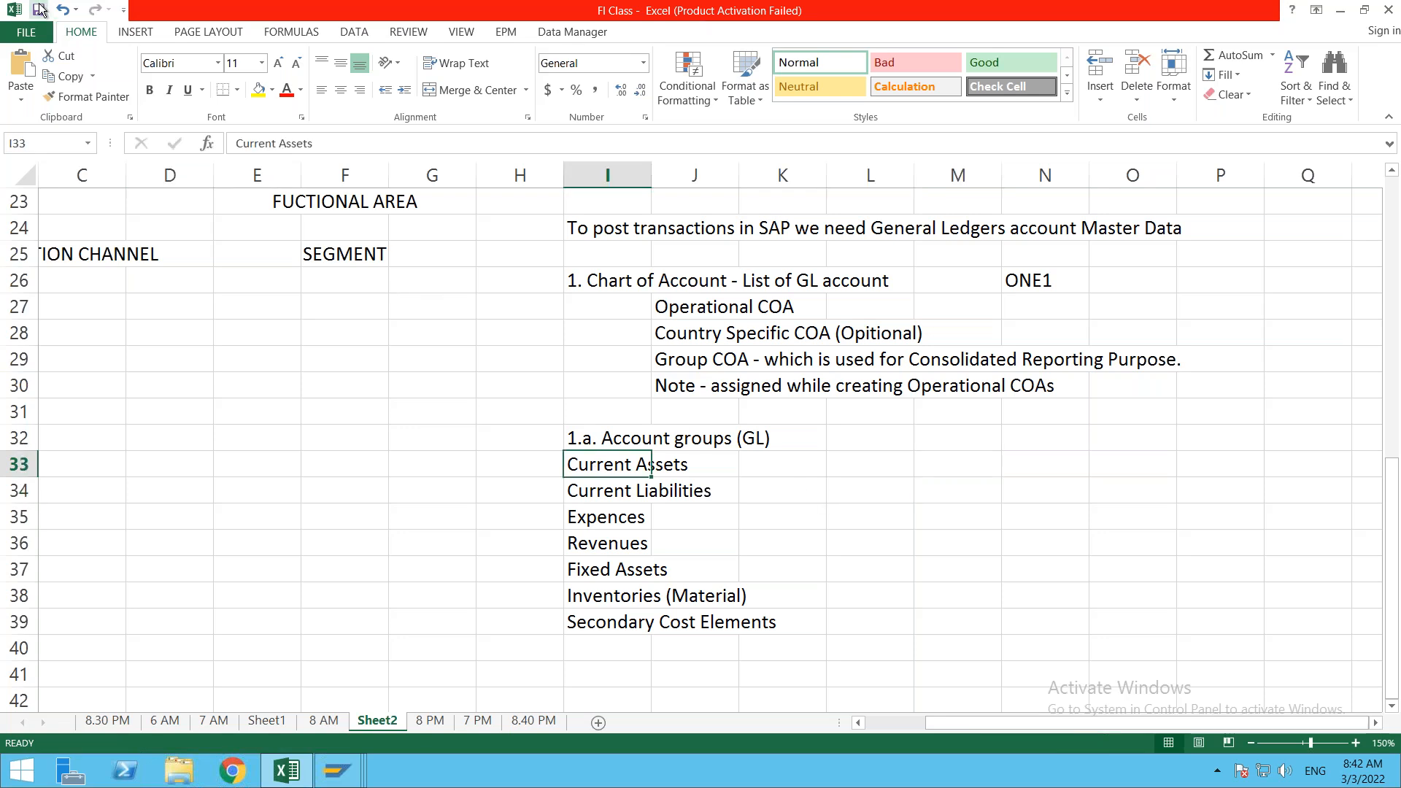
pyautogui.click(709, 640)
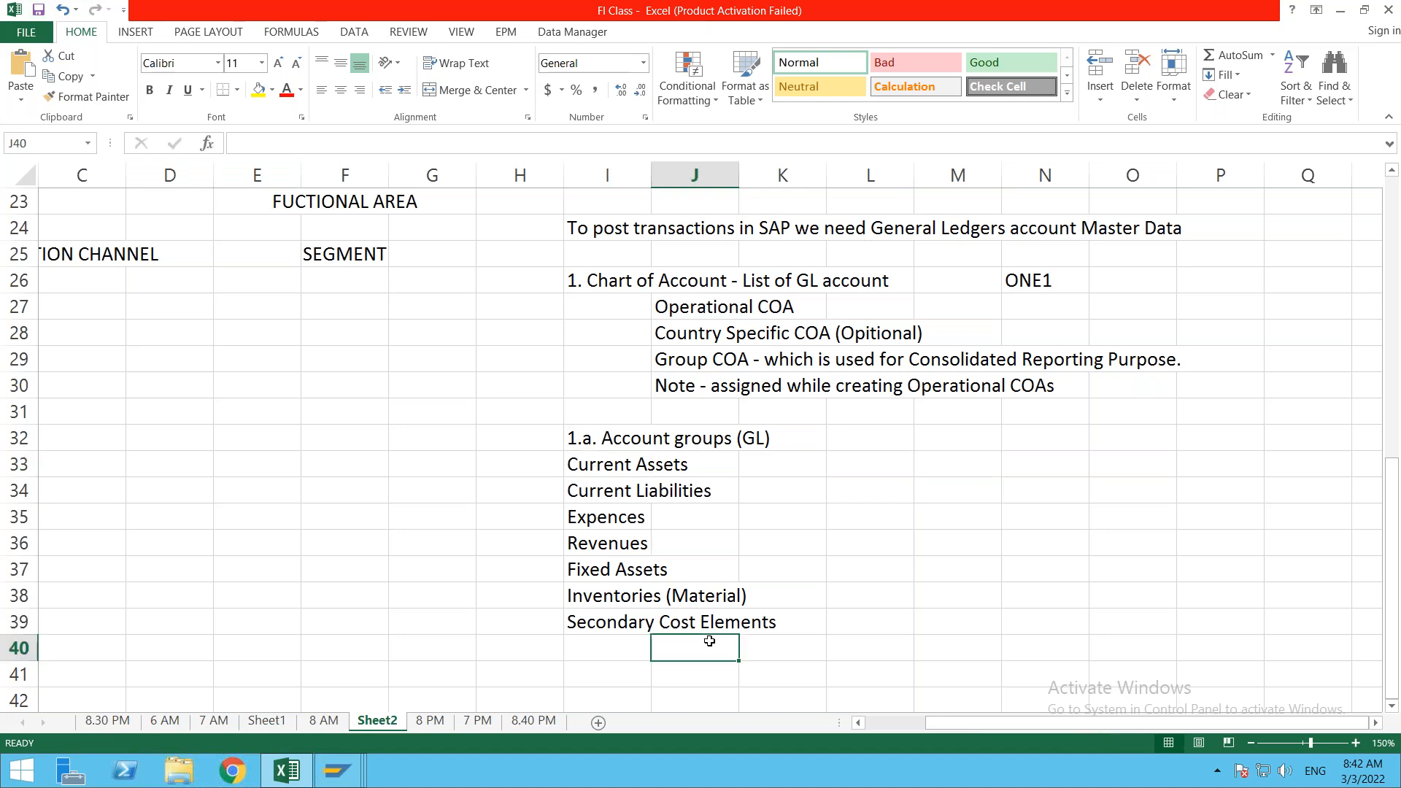
pyautogui.click(712, 550)
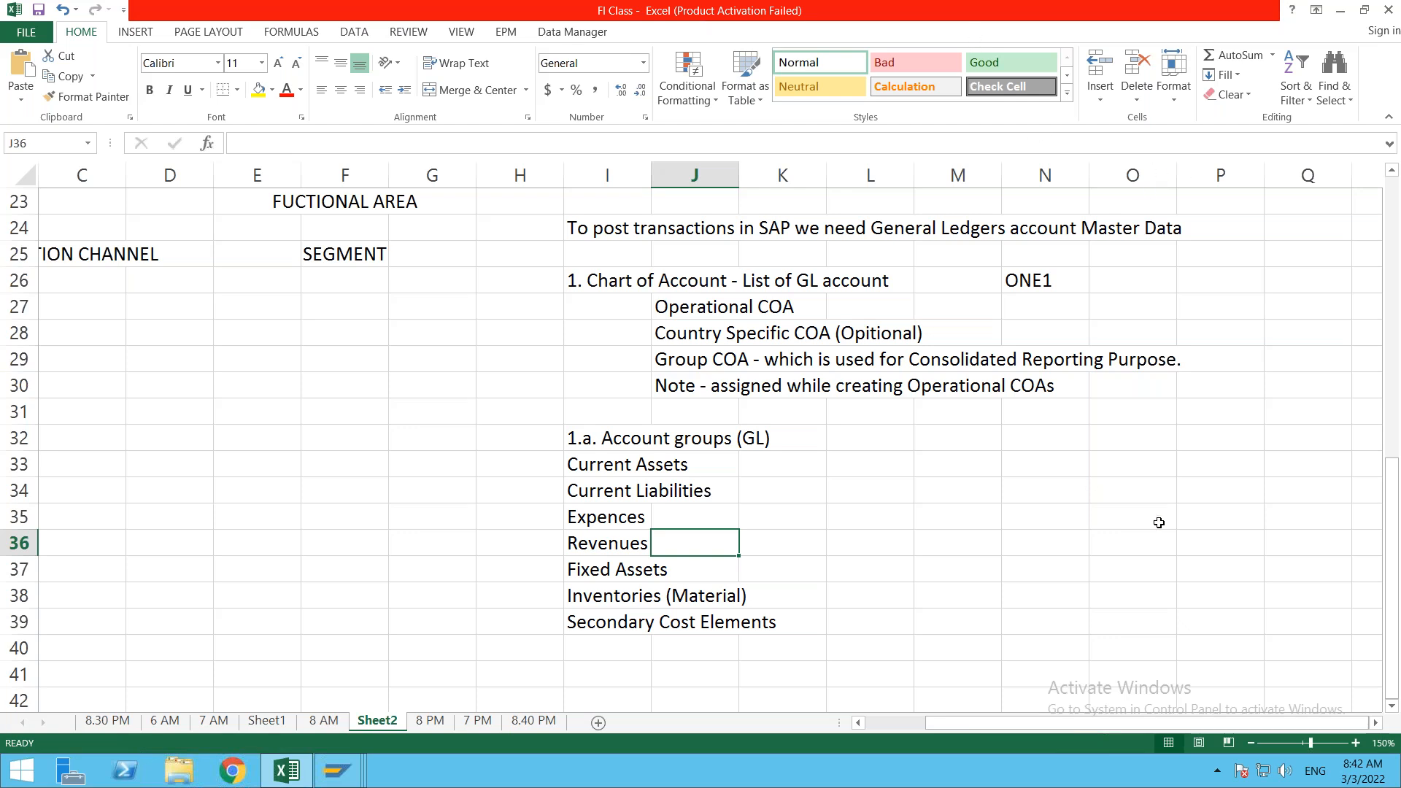
pyautogui.click(625, 438)
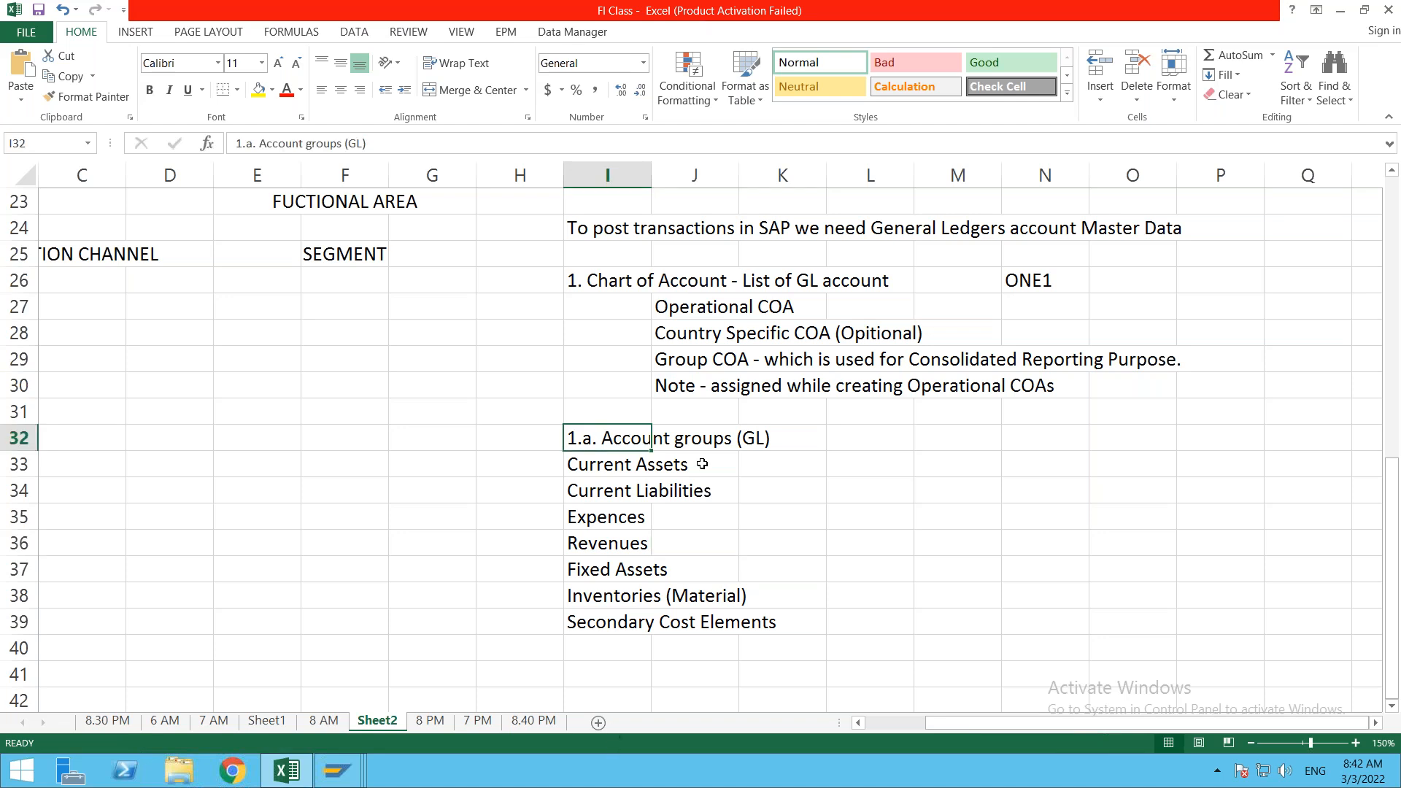
pyautogui.click(816, 527)
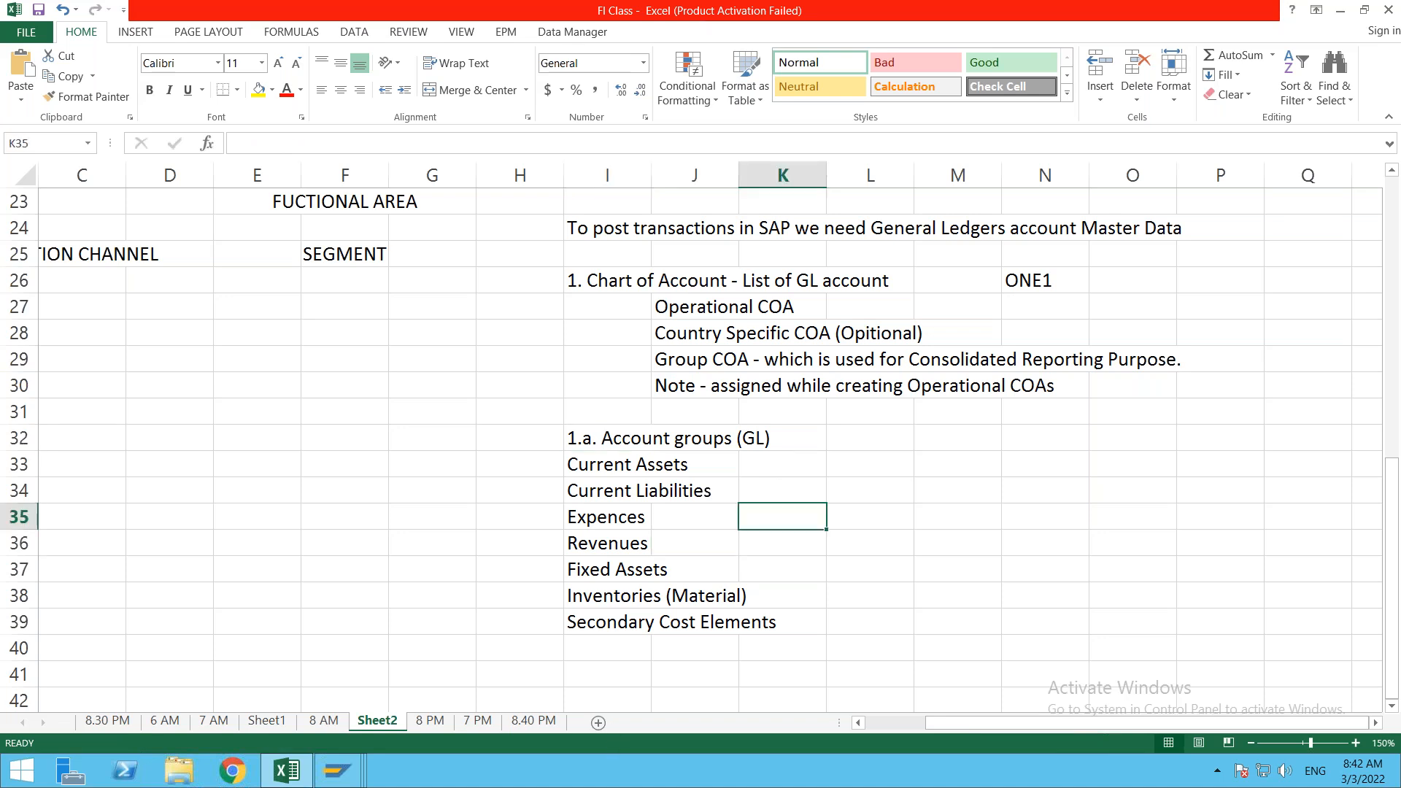
pyautogui.click(576, 598)
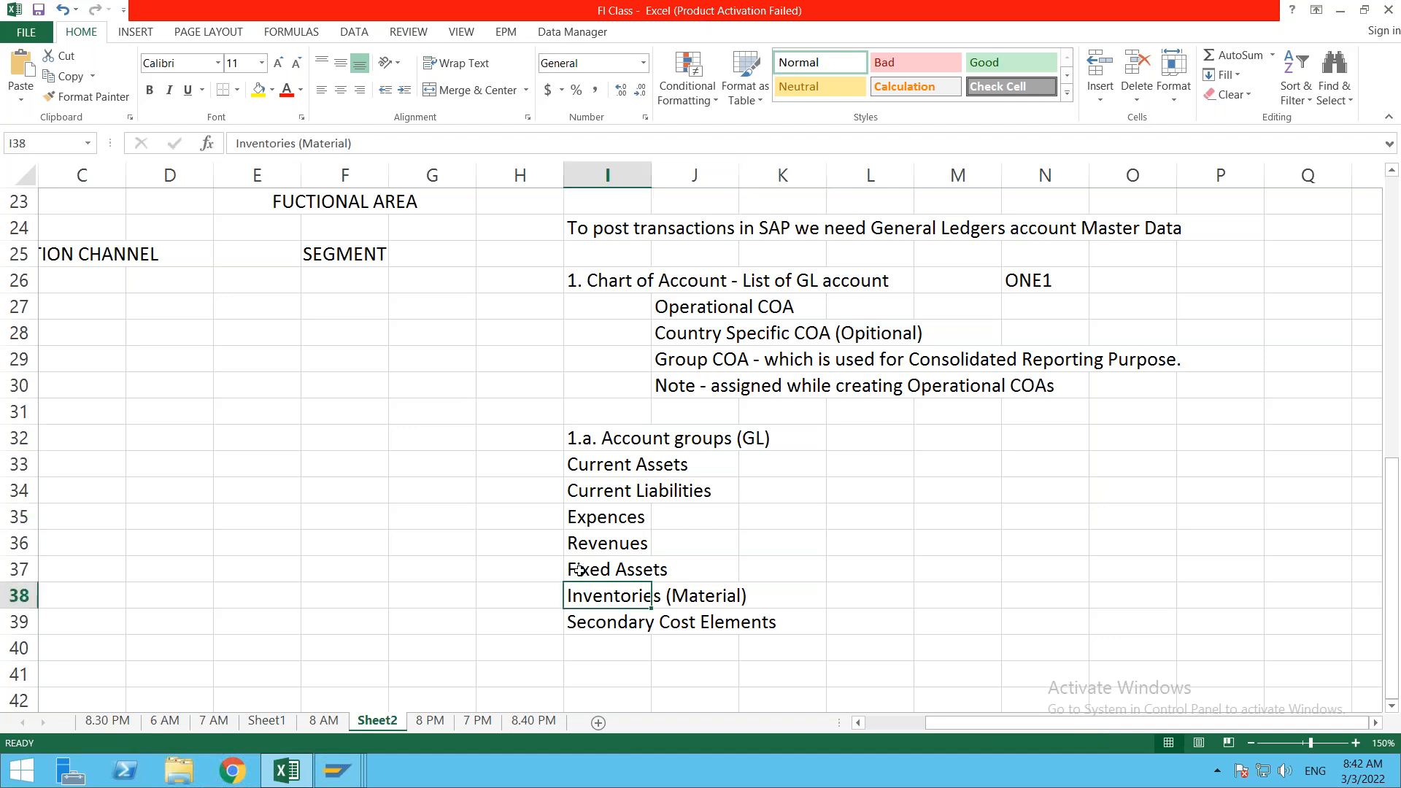
pyautogui.click(591, 444)
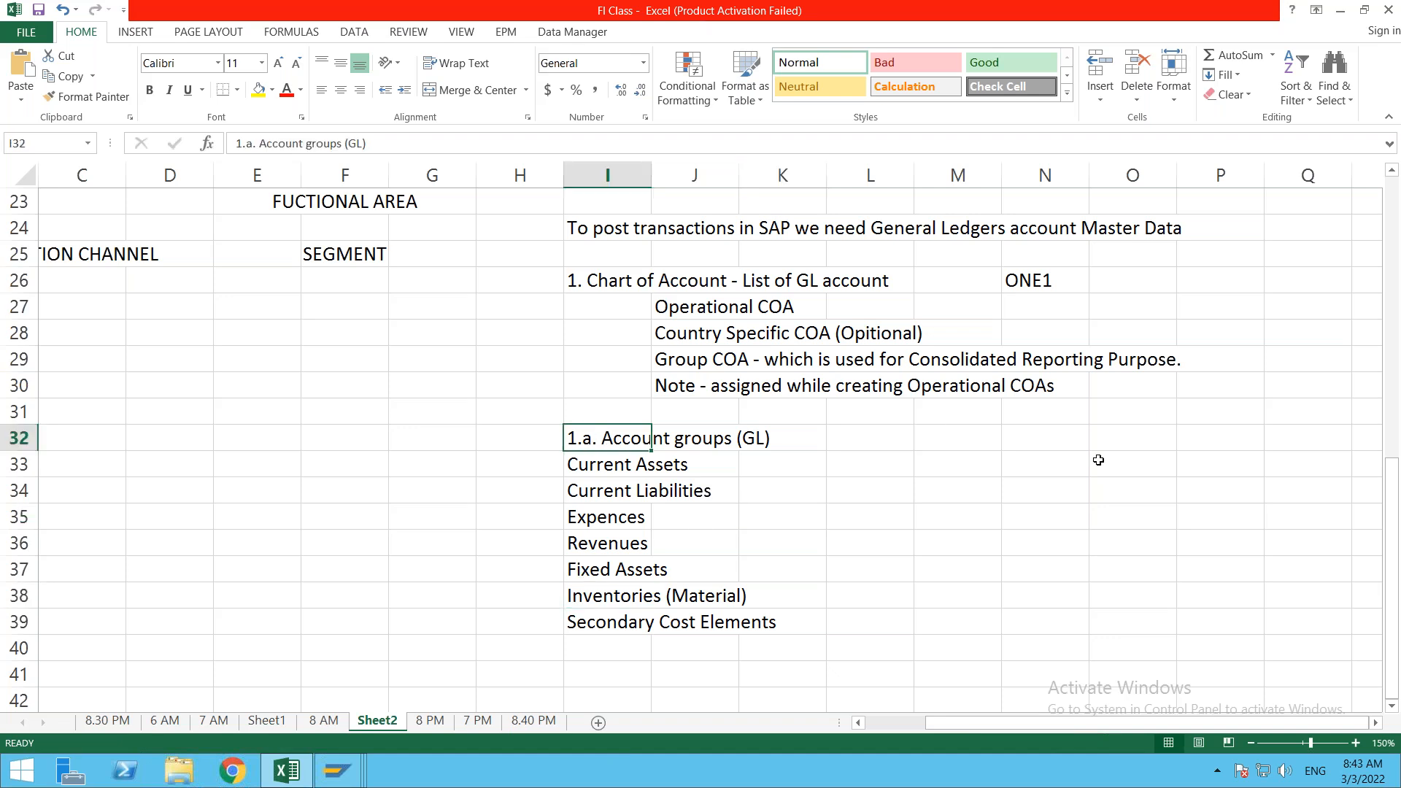
pyautogui.click(1063, 443)
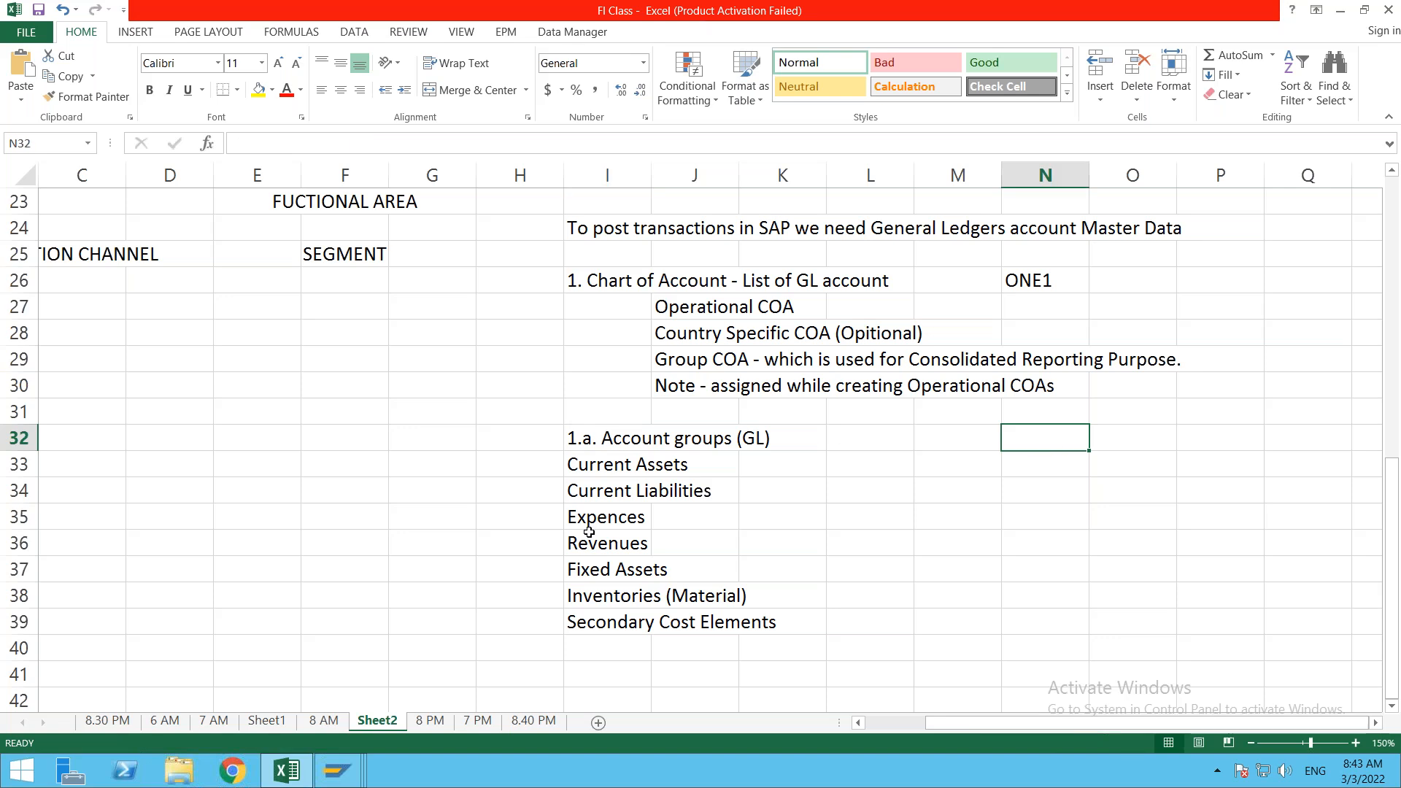
pyautogui.click(624, 629)
pyautogui.click(723, 494)
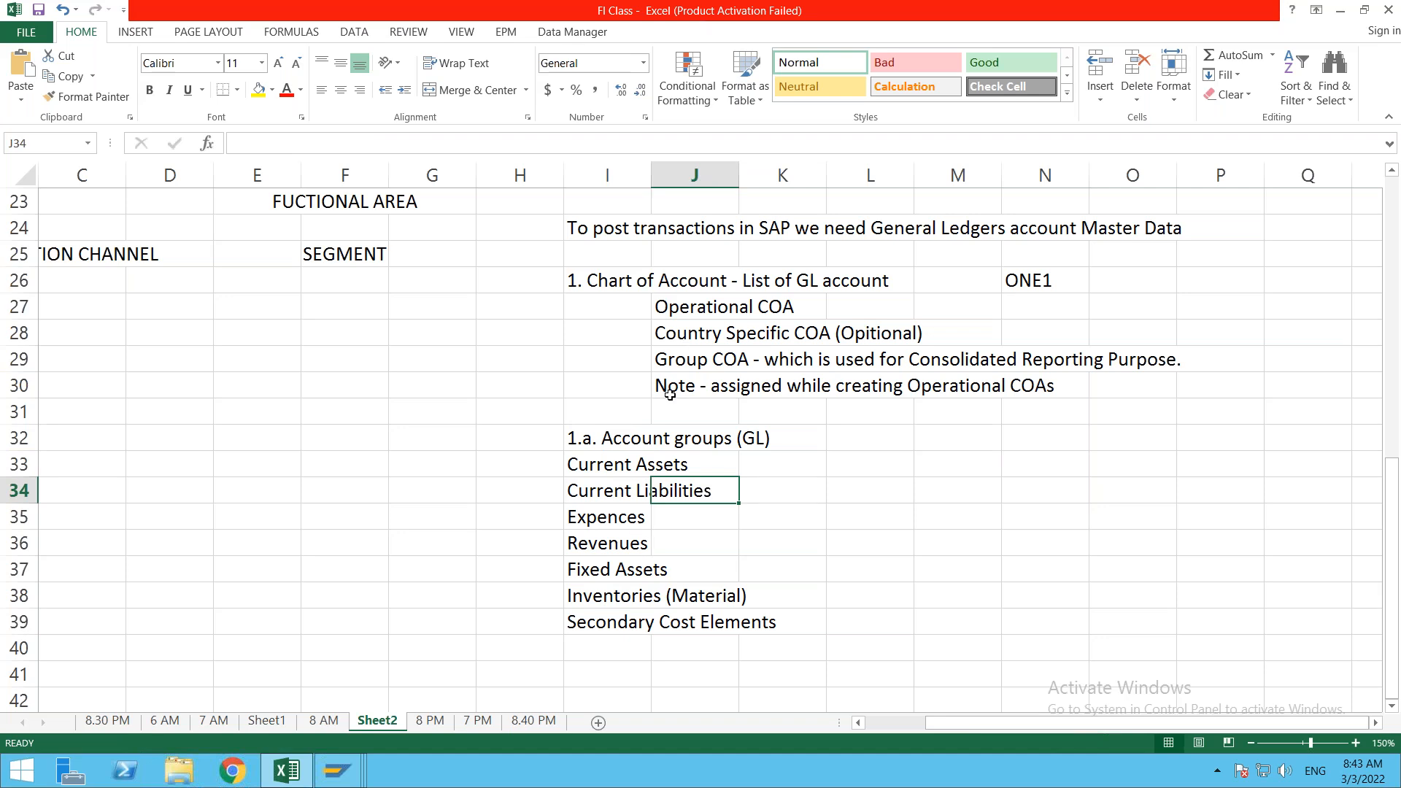
pyautogui.click(611, 680)
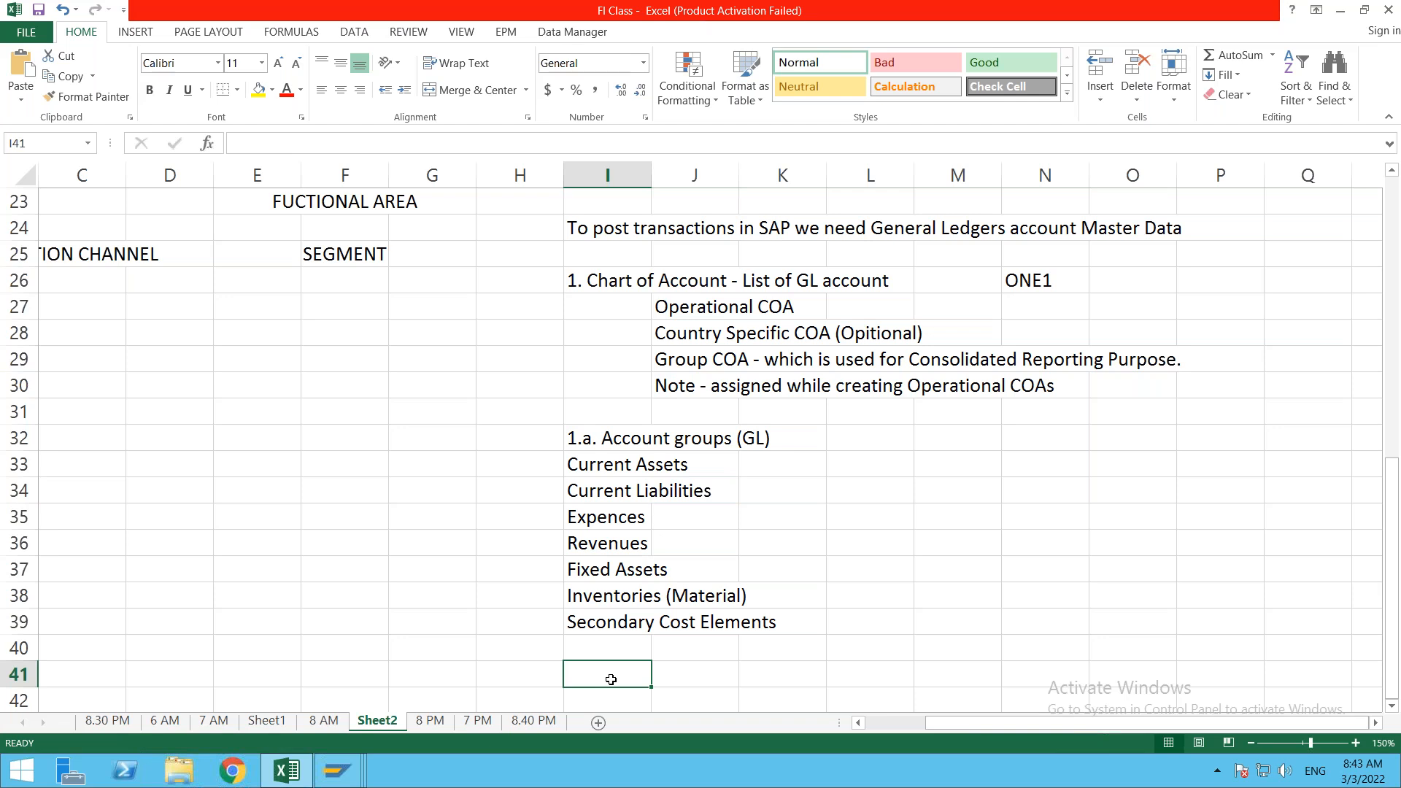
pyautogui.click(620, 545)
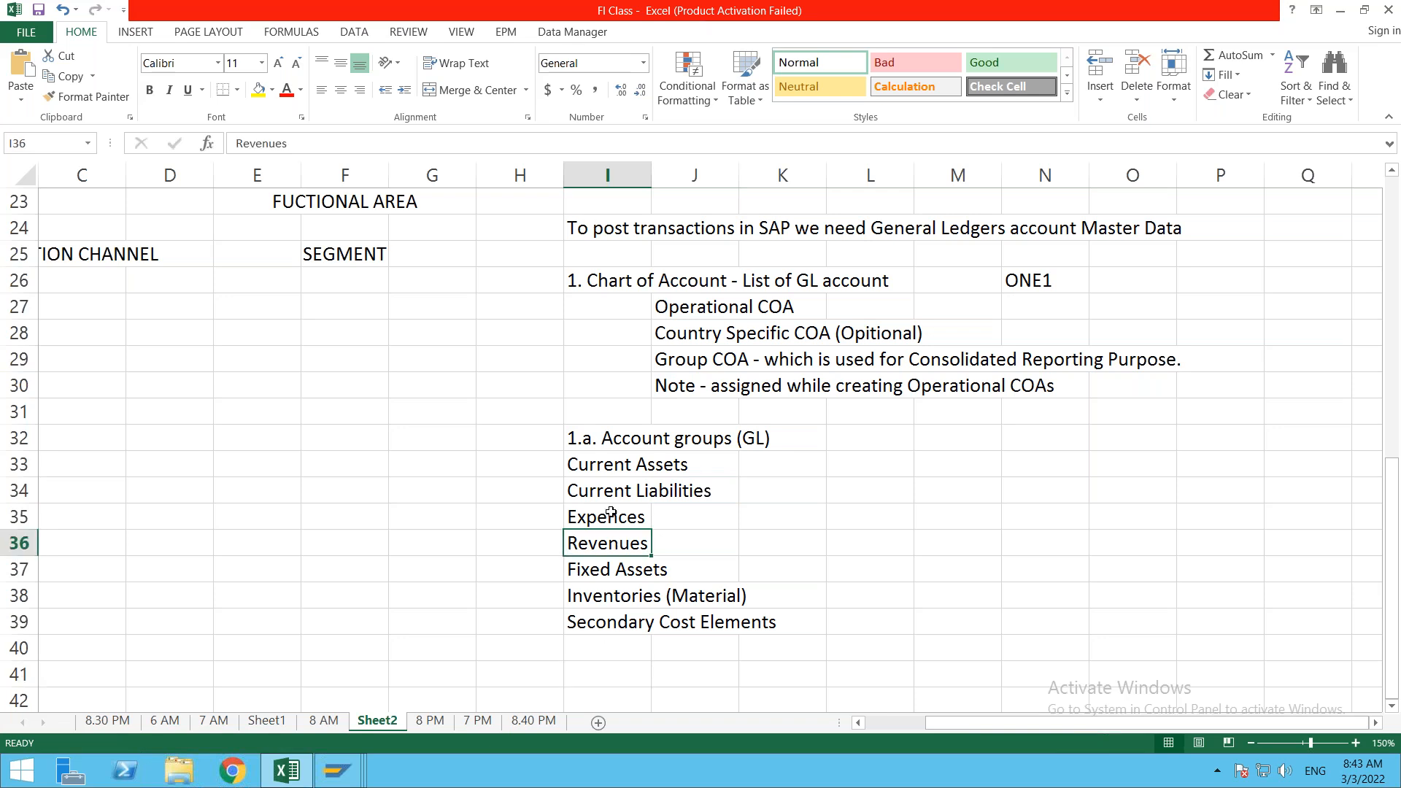
pyautogui.click(620, 415)
pyautogui.click(595, 436)
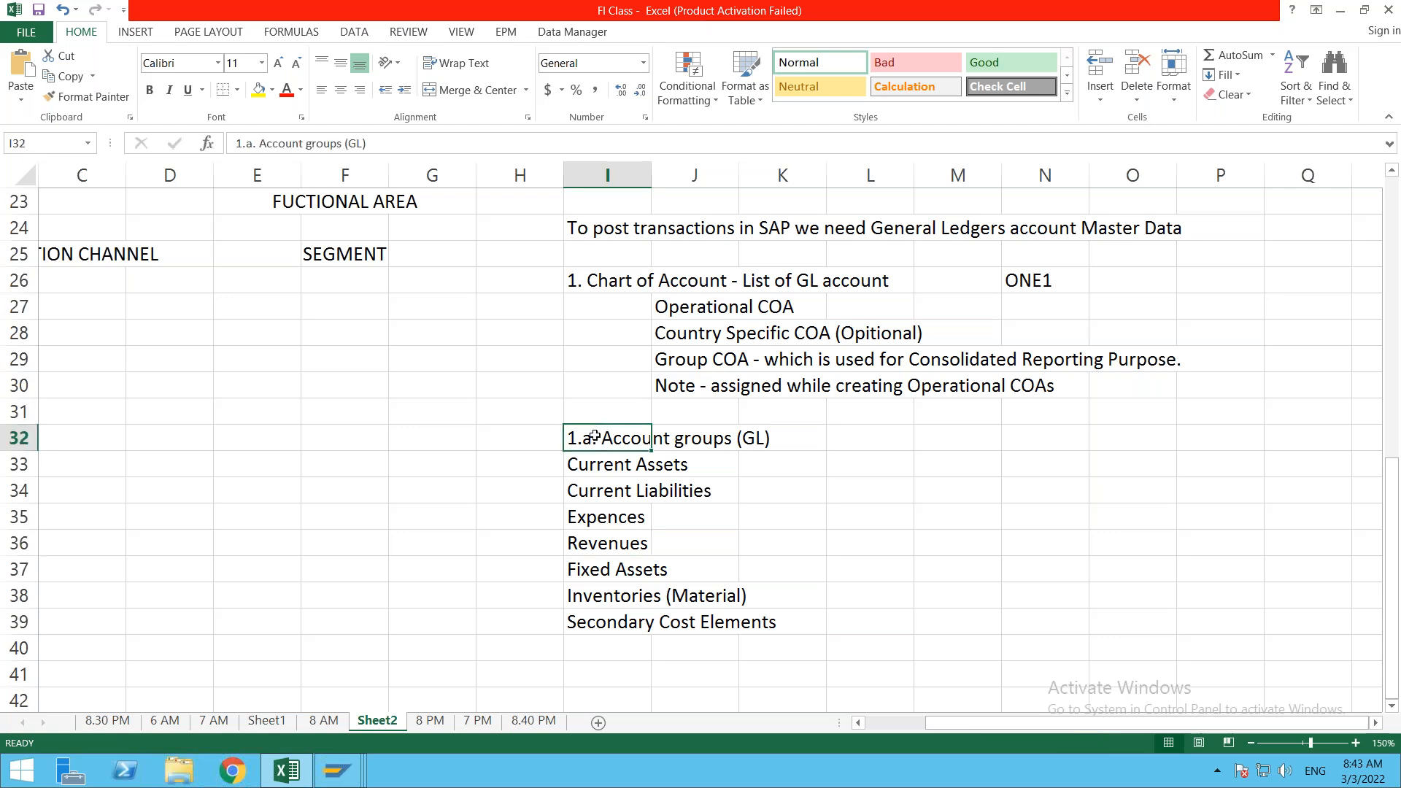
pyautogui.click(611, 653)
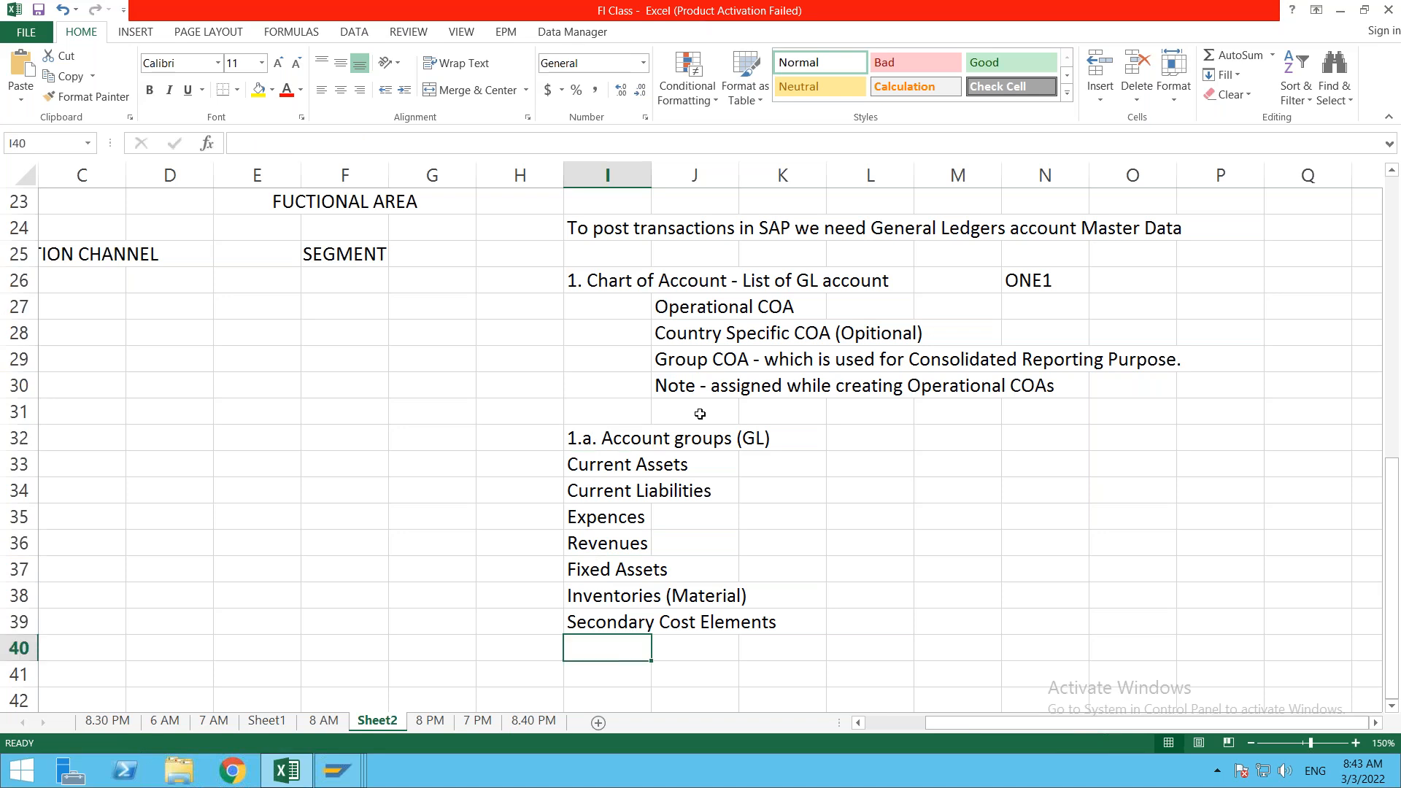
pyautogui.click(639, 524)
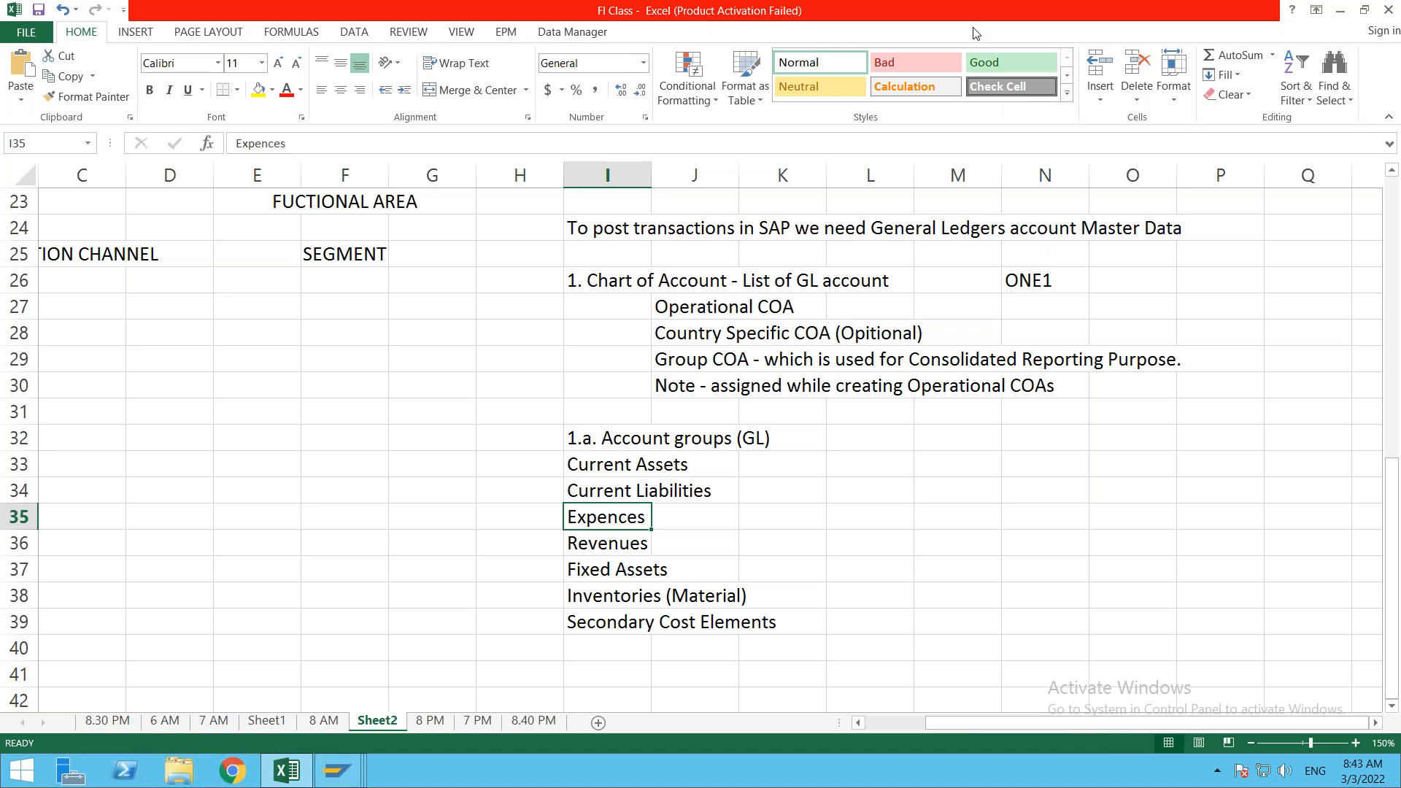
pyautogui.click(1365, 784)
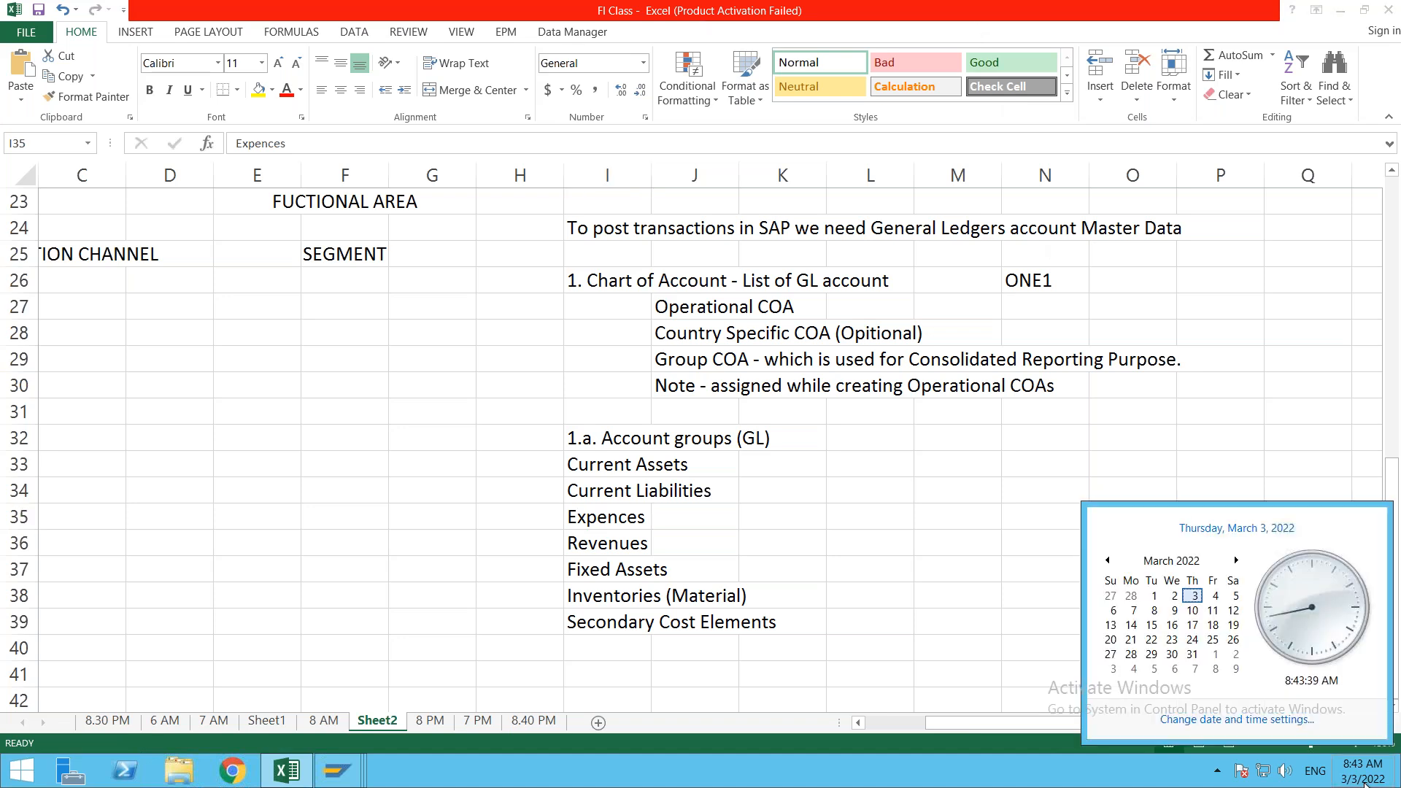
pyautogui.click(1216, 598)
pyautogui.click(1219, 440)
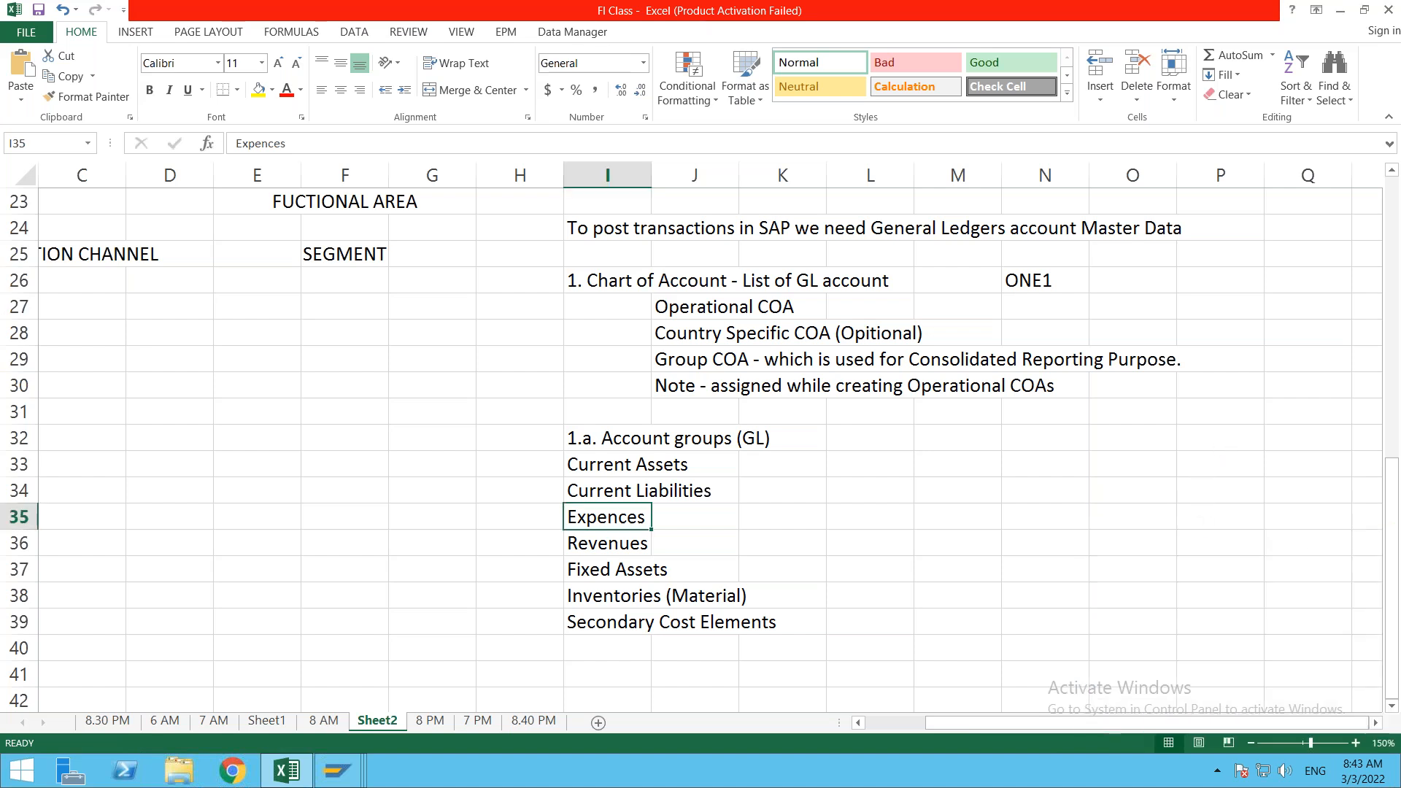
pyautogui.click(1270, 602)
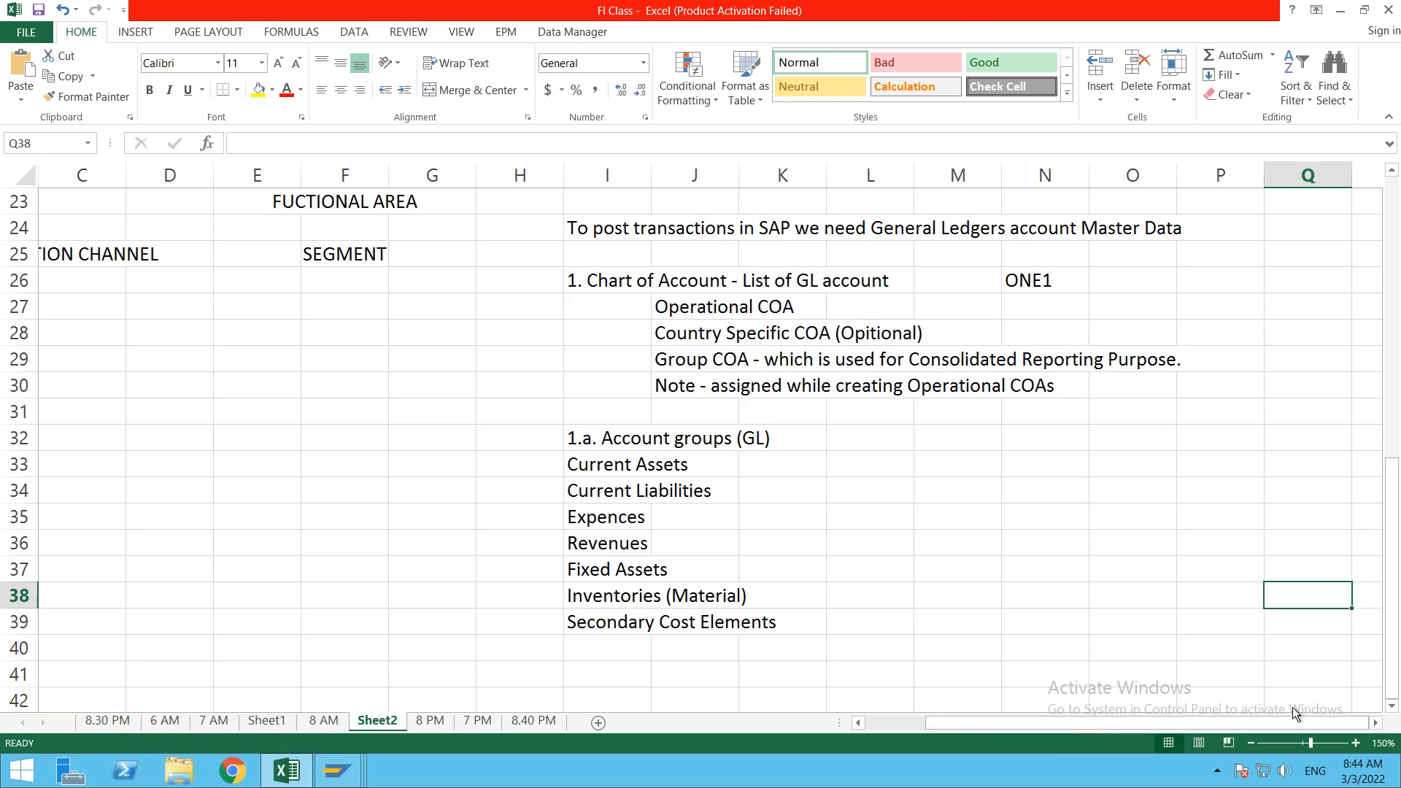
pyautogui.click(1359, 781)
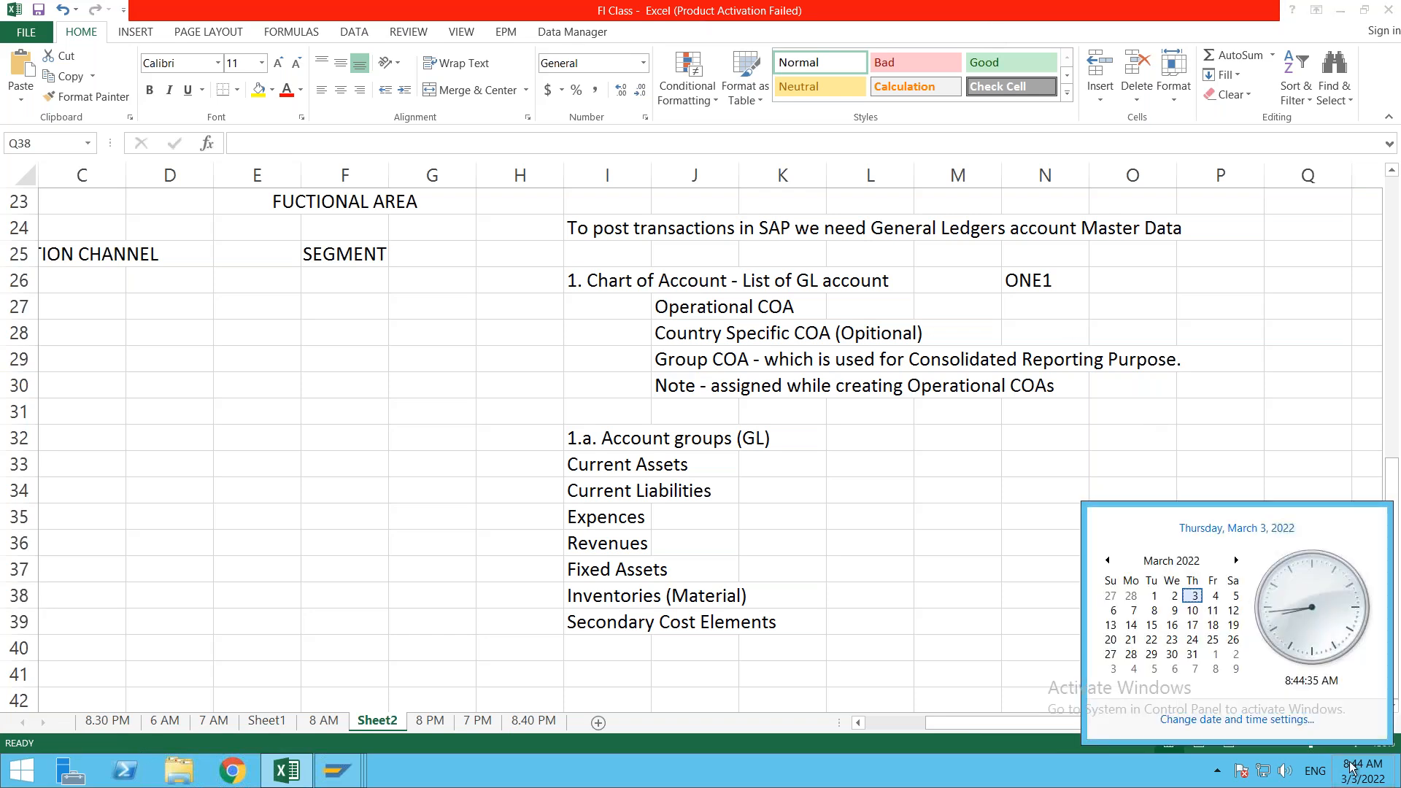
pyautogui.click(1216, 596)
pyautogui.click(1214, 611)
pyautogui.click(1206, 406)
pyautogui.click(1011, 63)
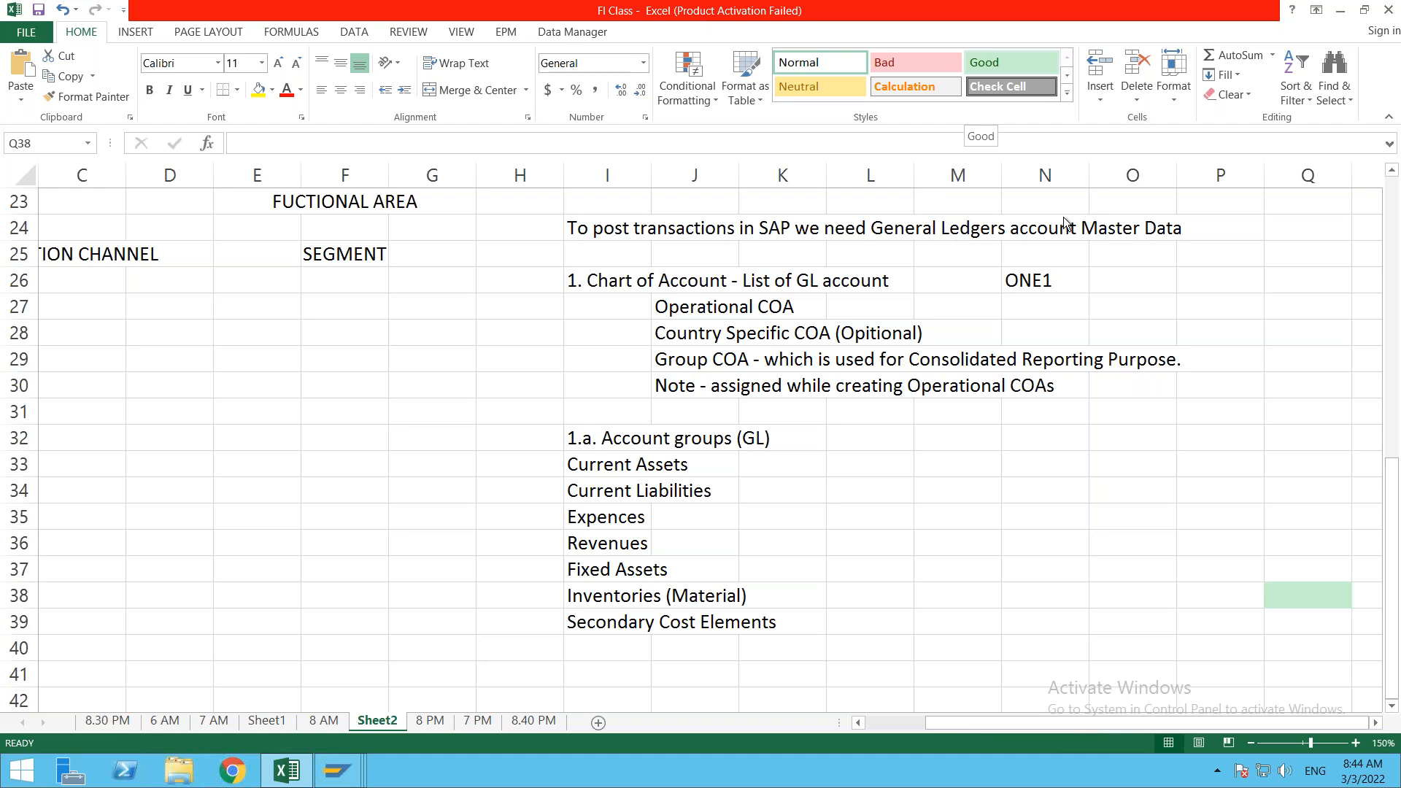
pyautogui.click(1023, 295)
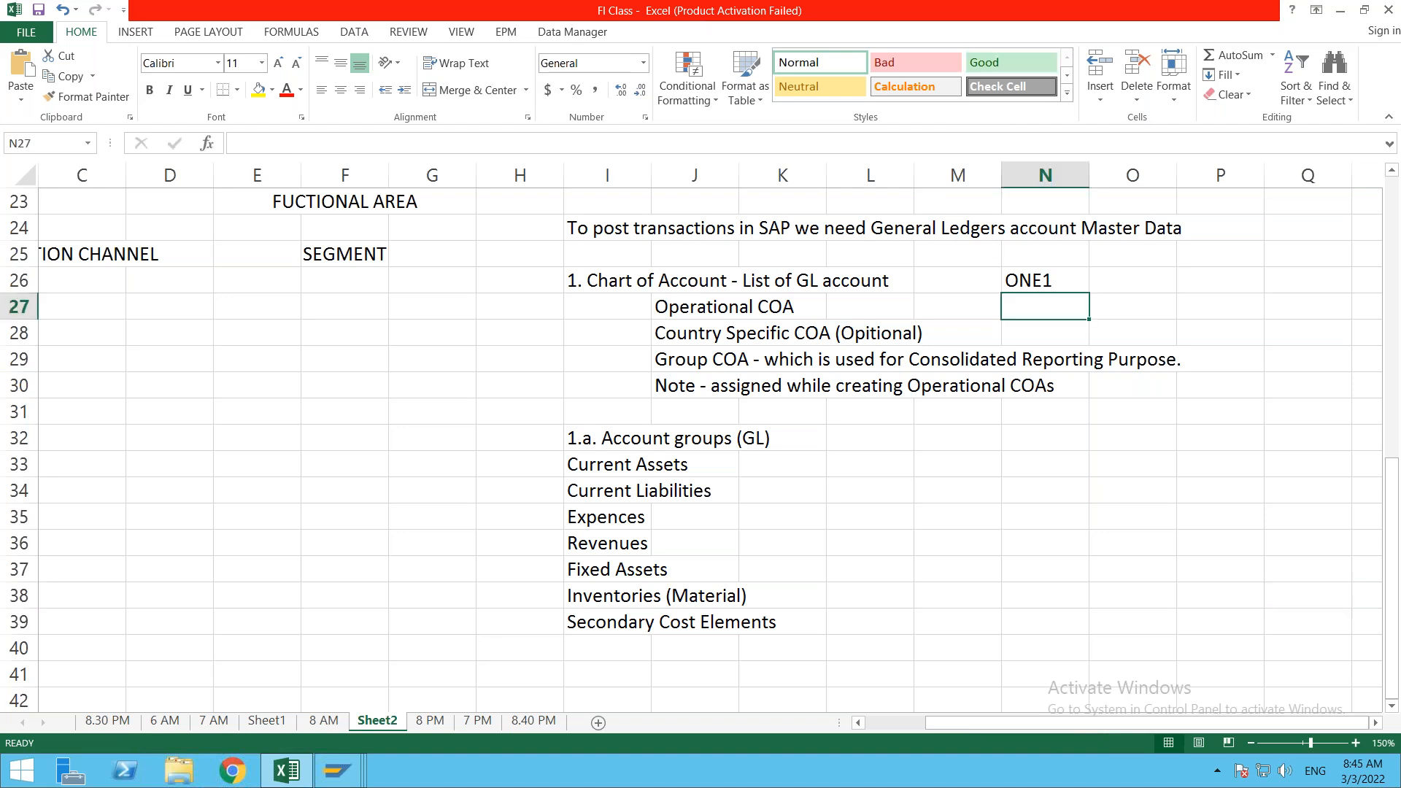
pyautogui.click(1024, 280)
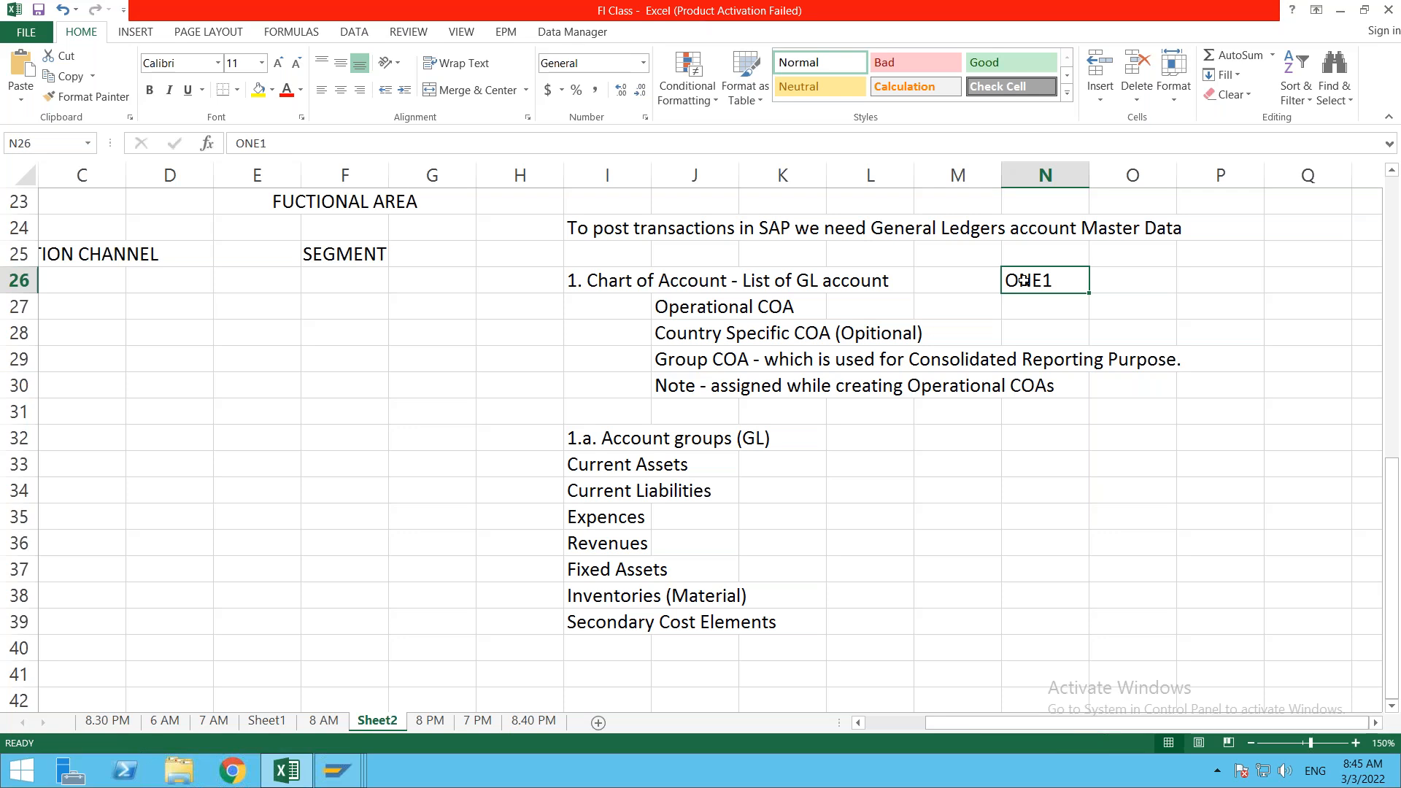
pyautogui.click(970, 60)
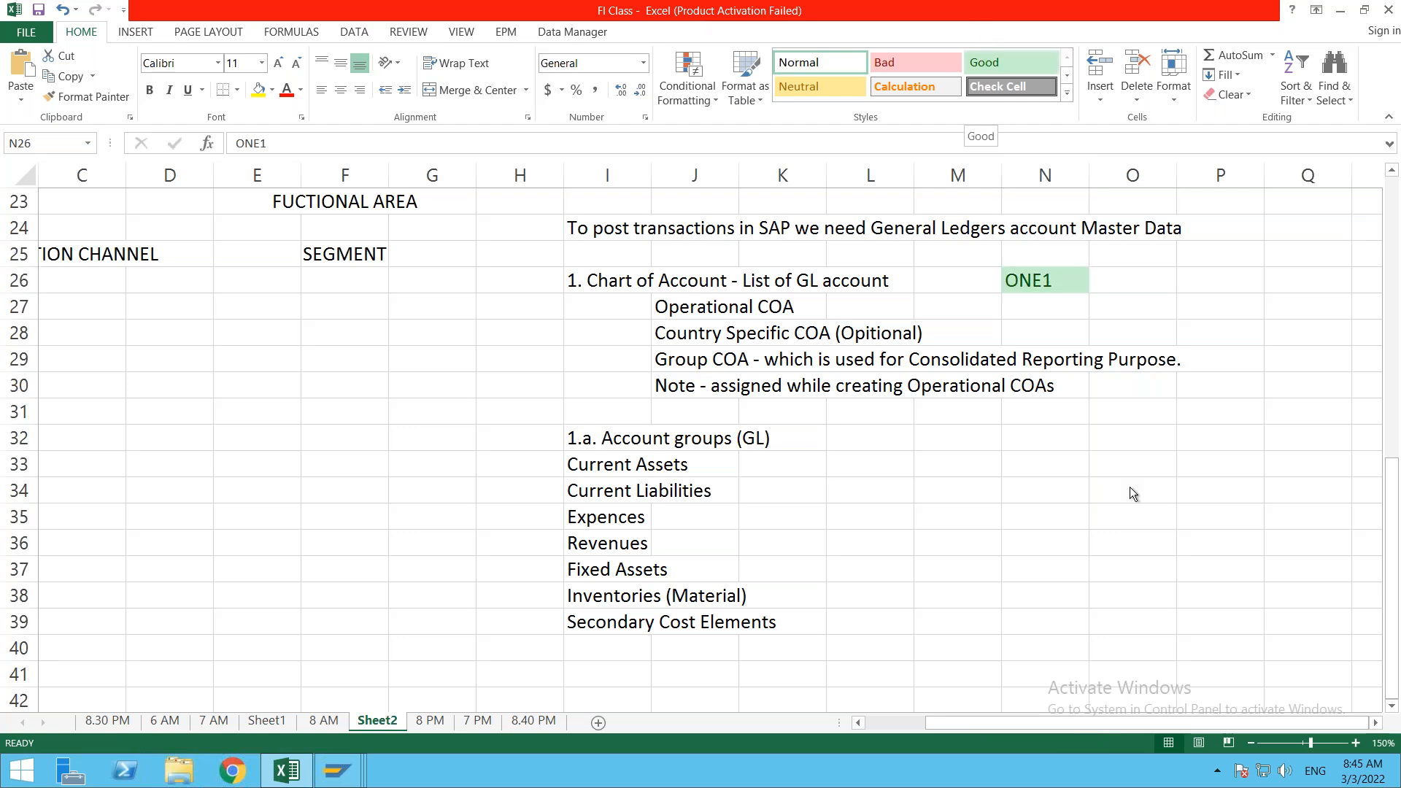
pyautogui.click(1362, 774)
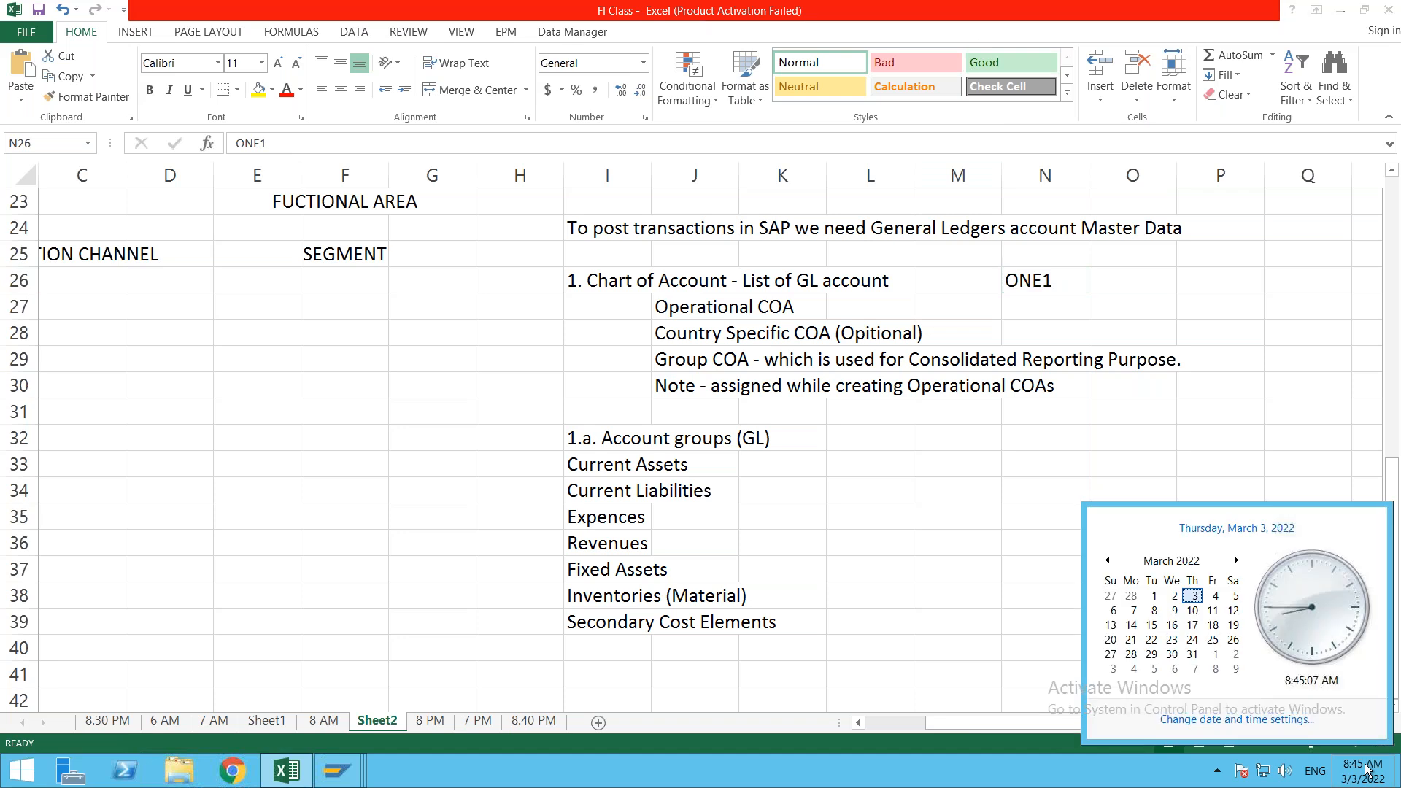
pyautogui.click(1213, 610)
pyautogui.click(1213, 640)
pyautogui.click(1214, 613)
pyautogui.click(1212, 640)
pyautogui.click(1151, 328)
pyautogui.click(1029, 62)
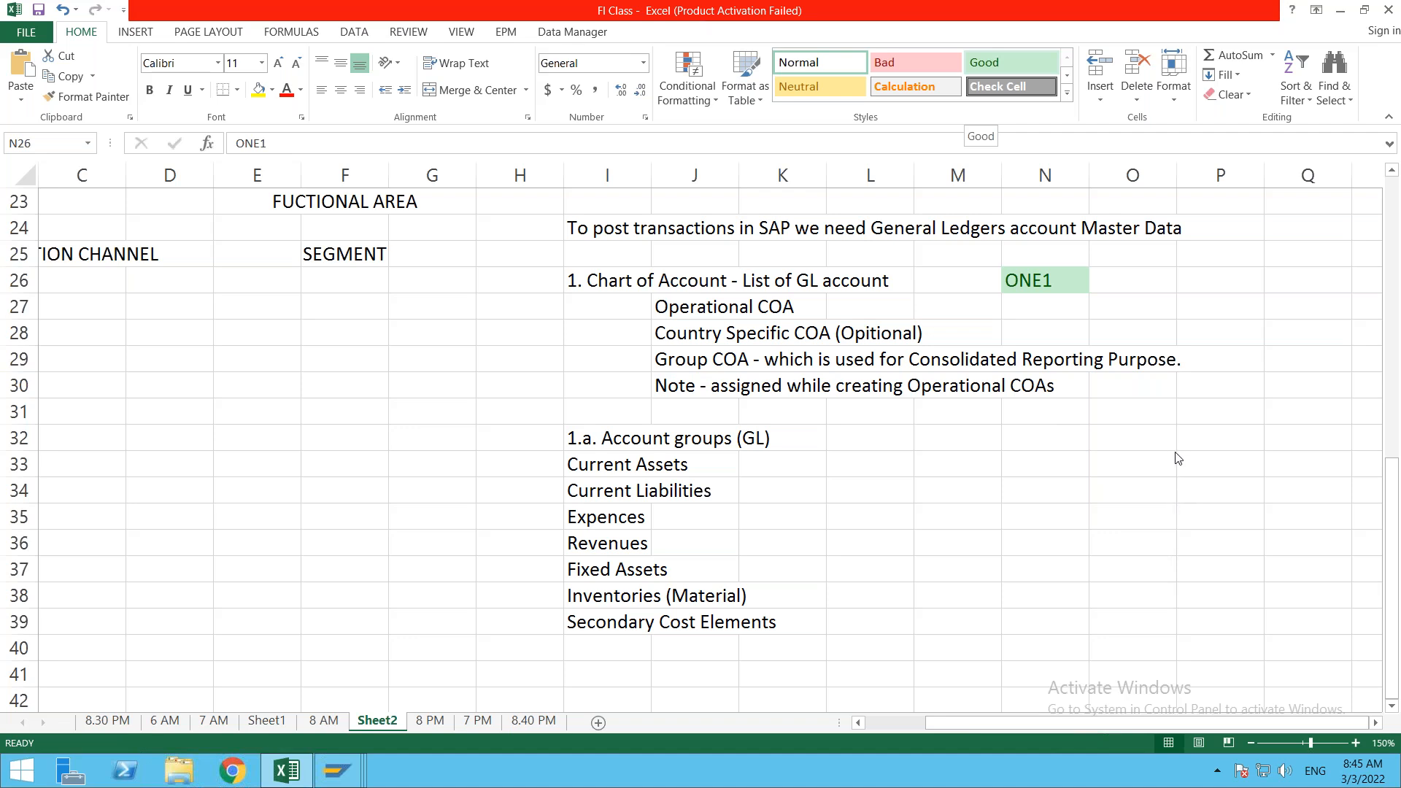
pyautogui.click(966, 511)
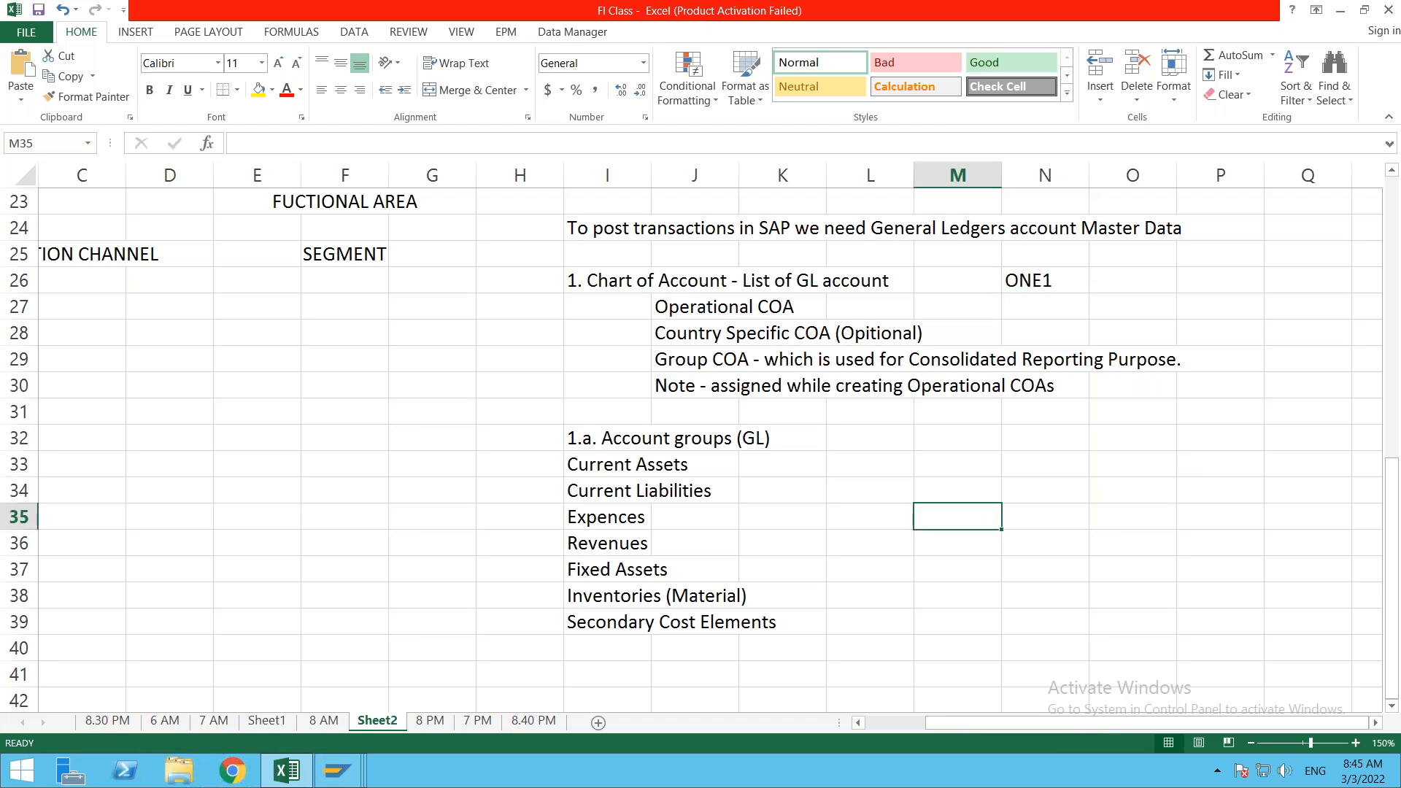